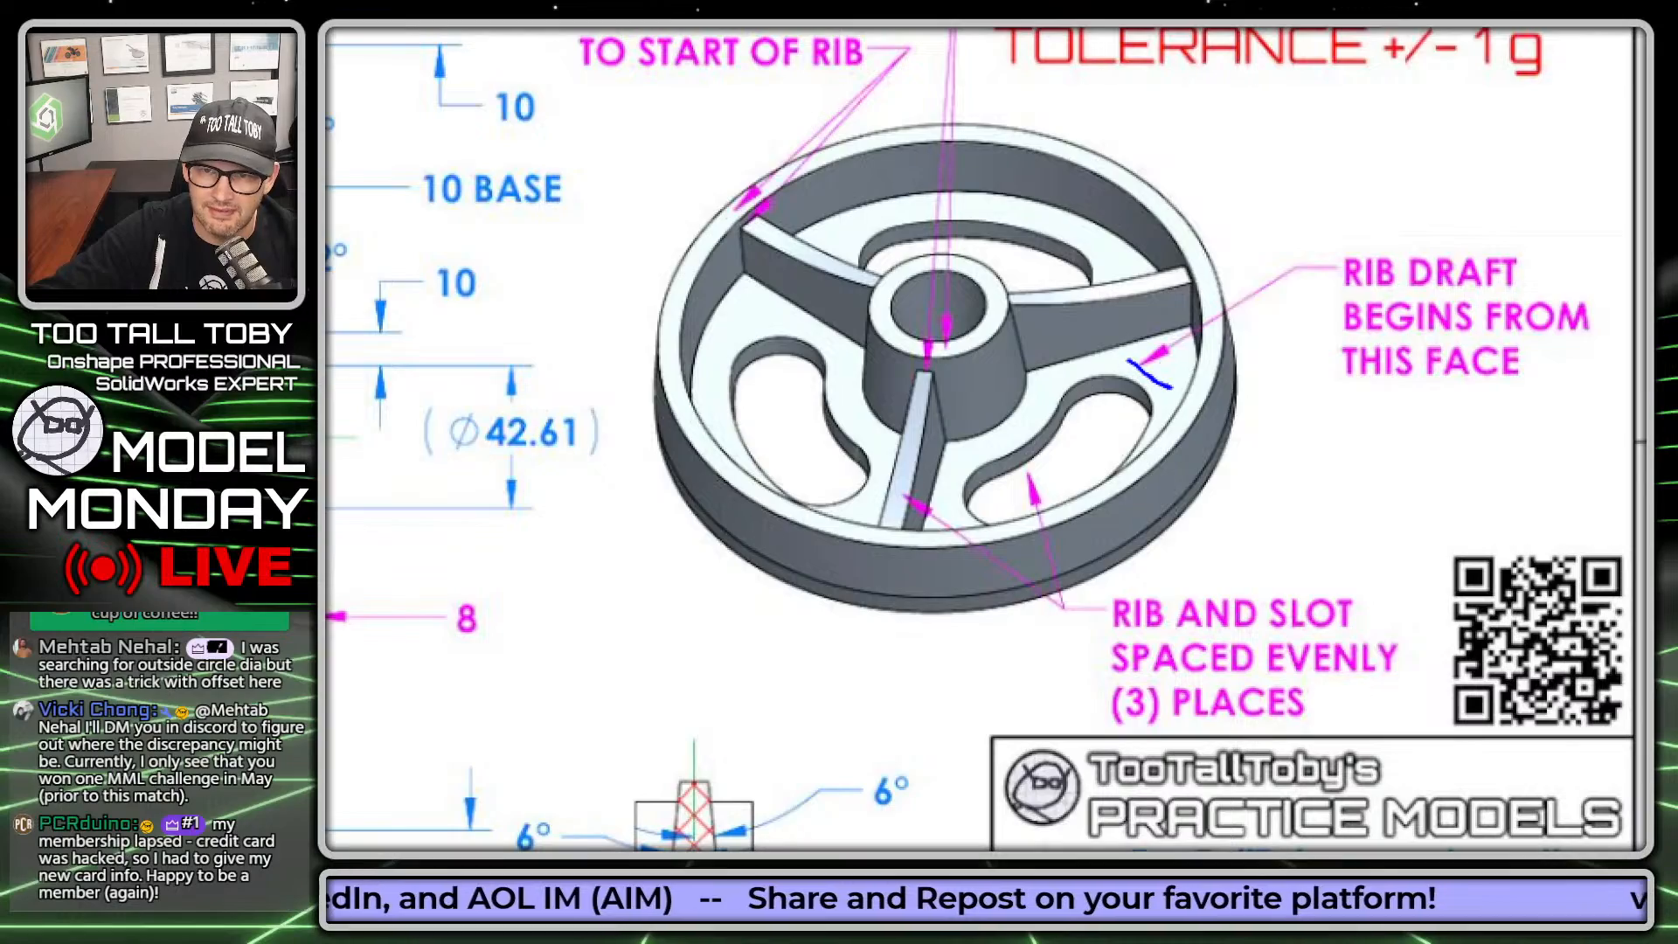
Step: Examine the drawing's rib details: the draft starting face, the side draft angles in Section B-B and the rib width at its base
{"action": "left_click_drag", "start_coordinate": [1166, 351], "coordinate": [1126, 407]}
{"action": "mouse_move", "coordinate": [1214, 517]}
{"action": "middle_mouse_down"}
{"action": "mouse_move", "coordinate": [1563, 248]}
{"action": "mouse_move", "coordinate": [1577, 200]}
{"action": "mouse_move", "coordinate": [1608, 247]}
{"action": "mouse_move", "coordinate": [1654, 193]}
{"action": "middle_mouse_up"}
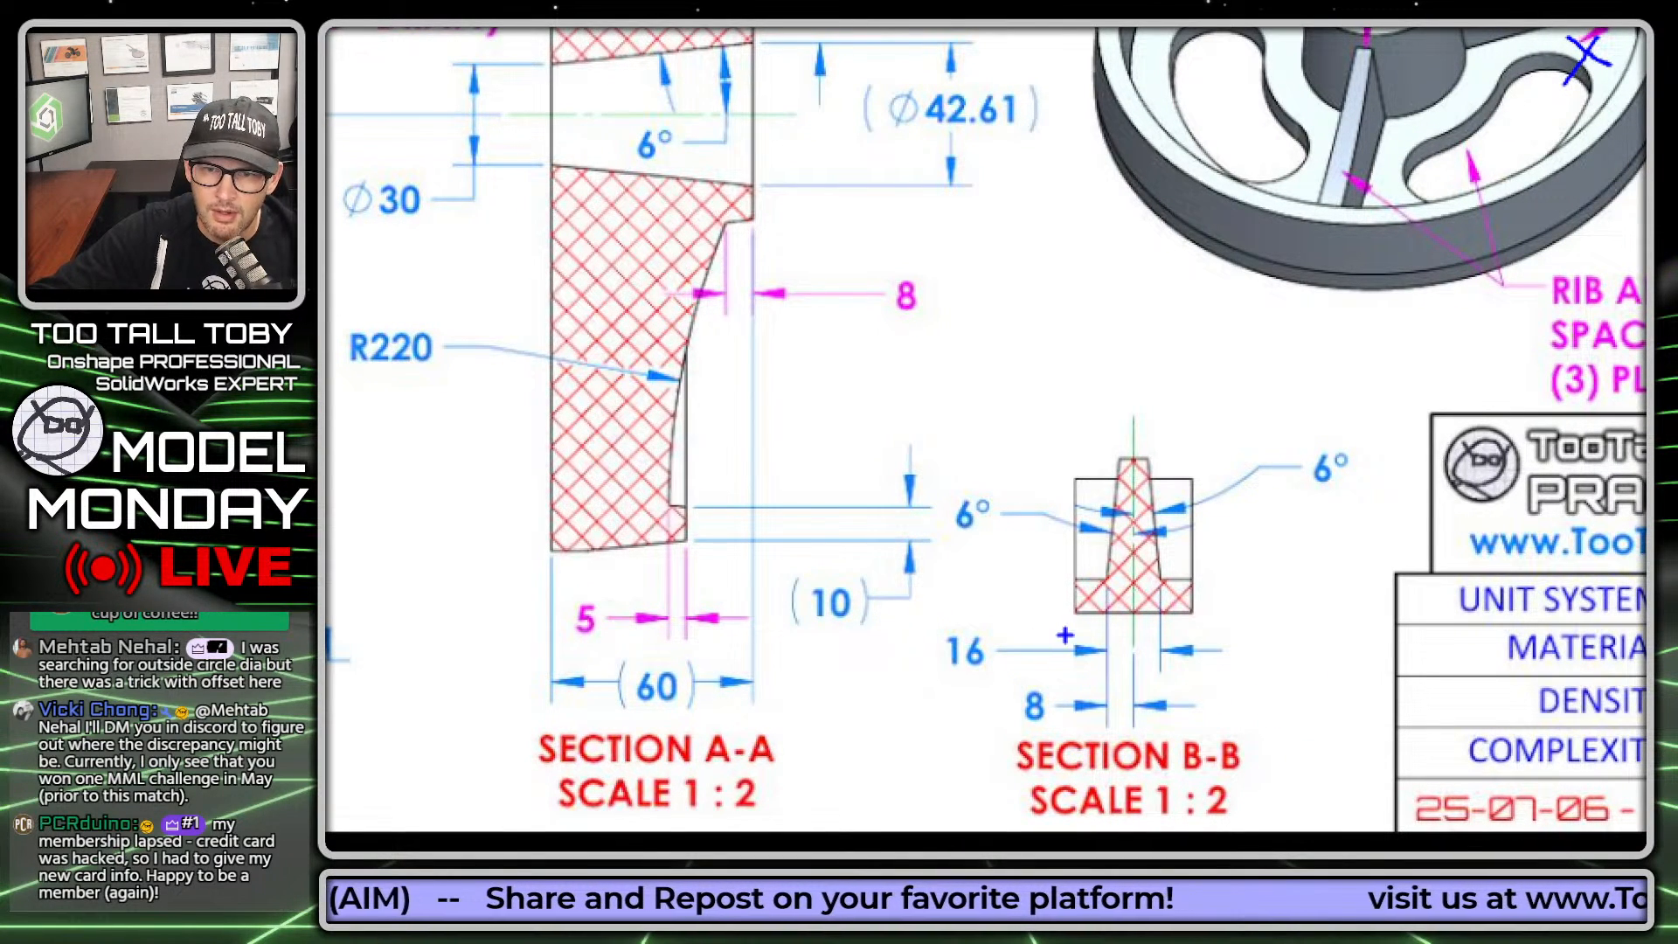
{"action": "mouse_move", "coordinate": [935, 671]}
{"action": "left_mouse_down"}
{"action": "mouse_move", "coordinate": [1020, 647]}
{"action": "mouse_move", "coordinate": [912, 657]}
{"action": "left_mouse_up"}
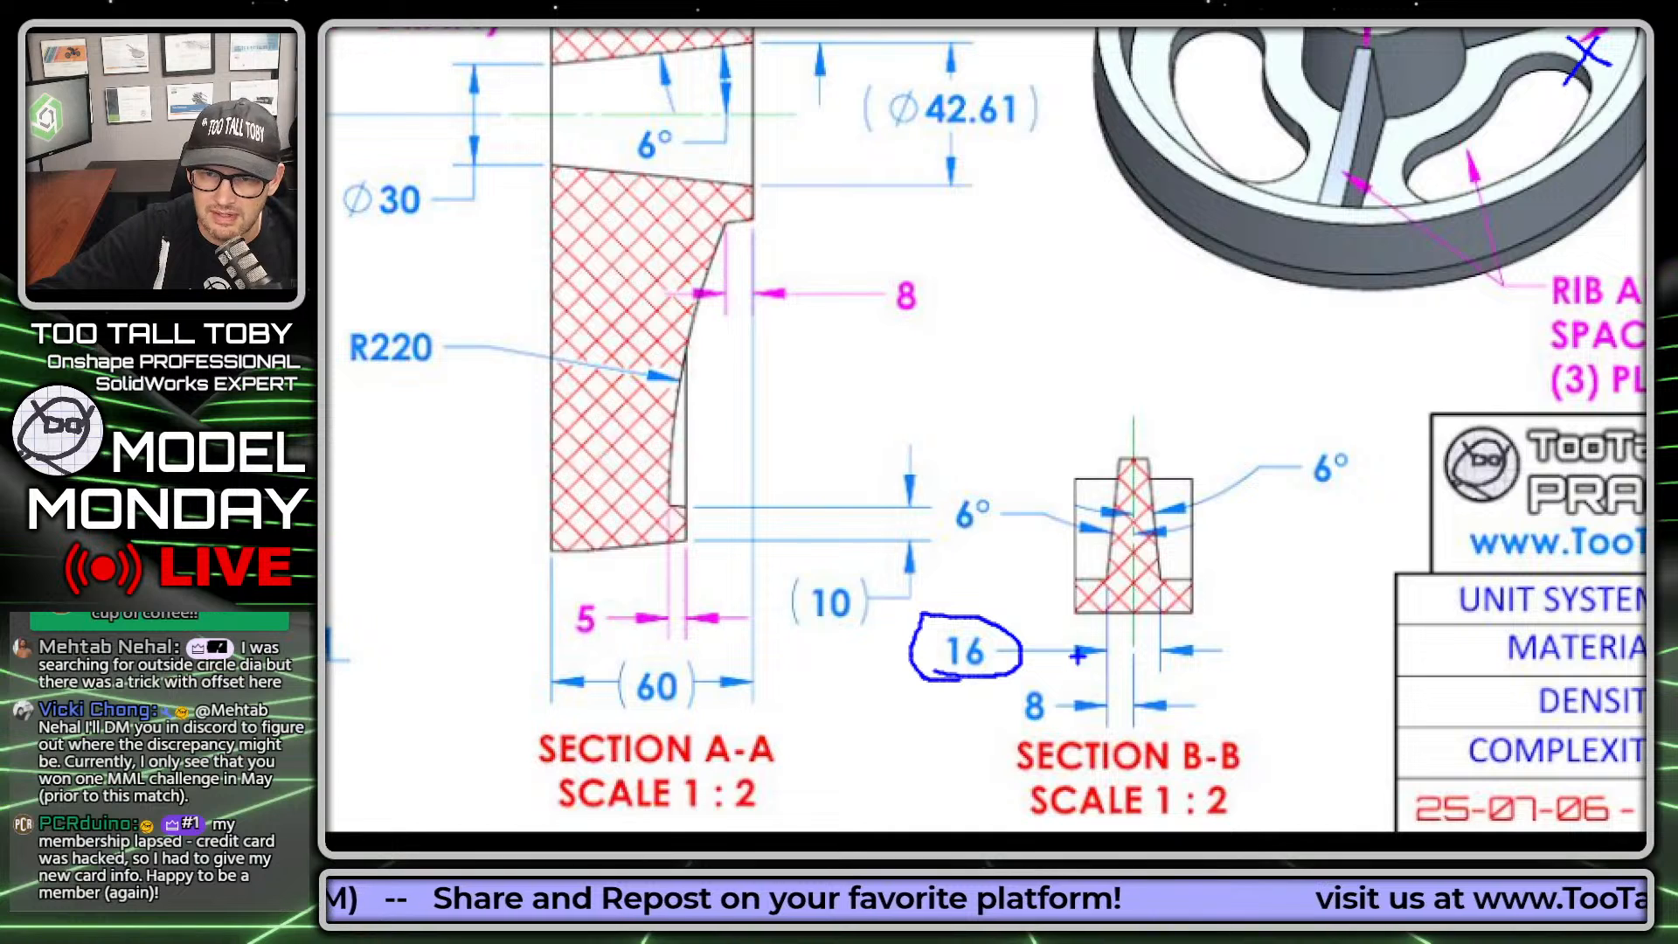
{"action": "left_click_drag", "start_coordinate": [1301, 504], "coordinate": [1355, 496]}
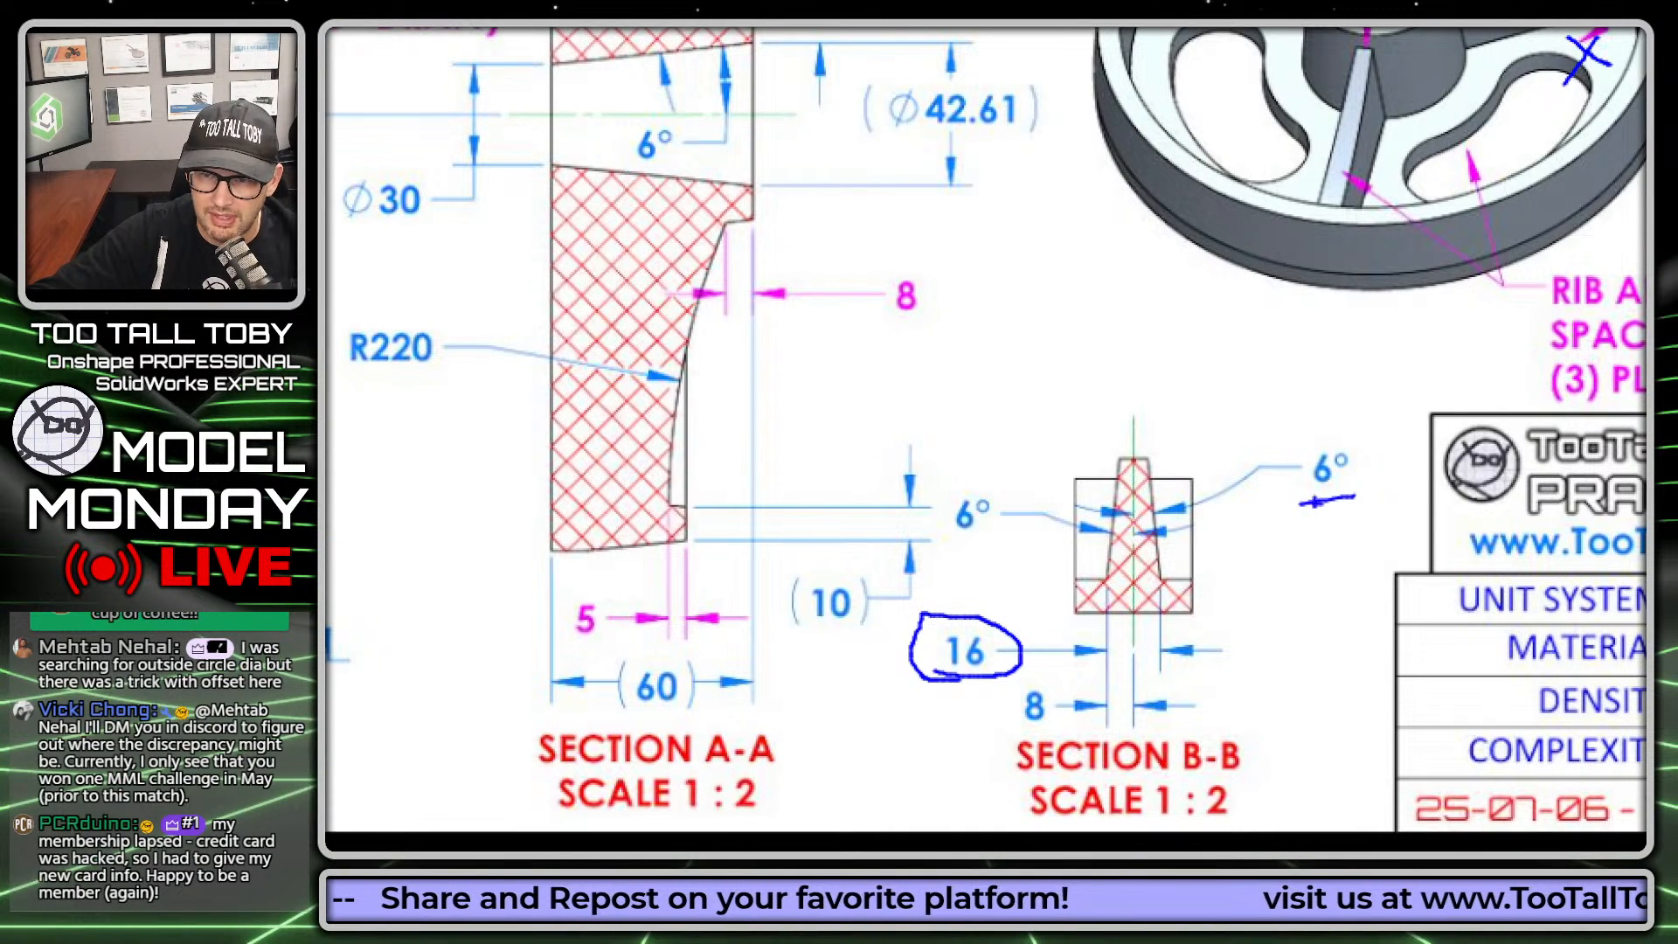
{"action": "left_click_drag", "start_coordinate": [972, 544], "coordinate": [1037, 539]}
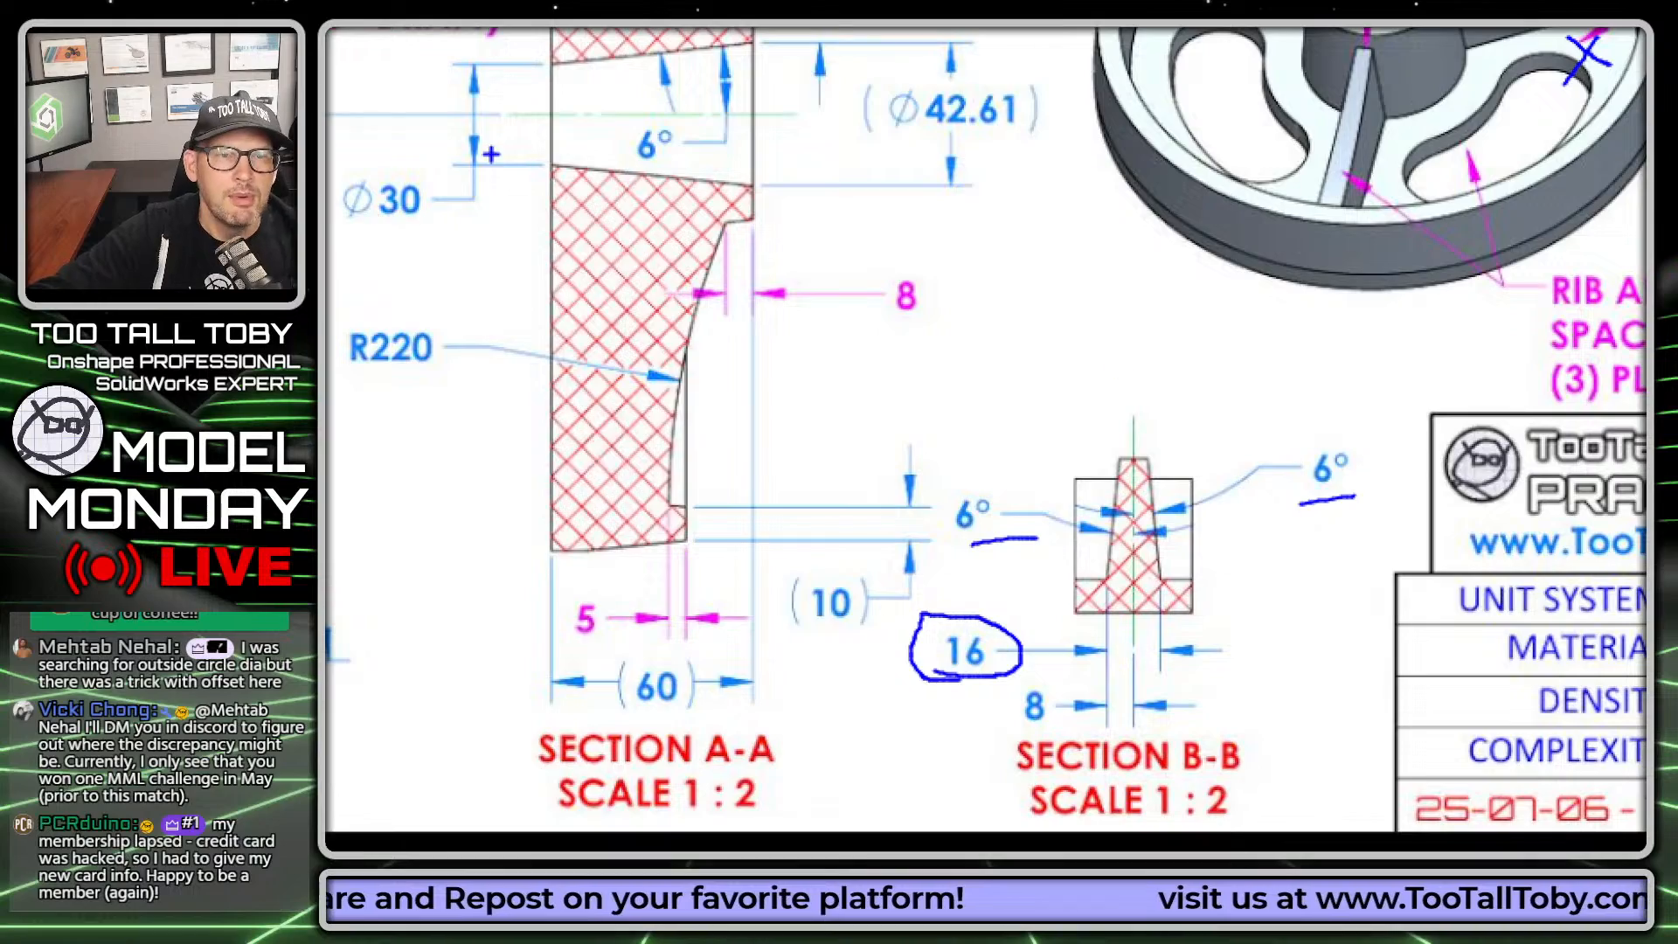
{"action": "key", "text": "Escape"}
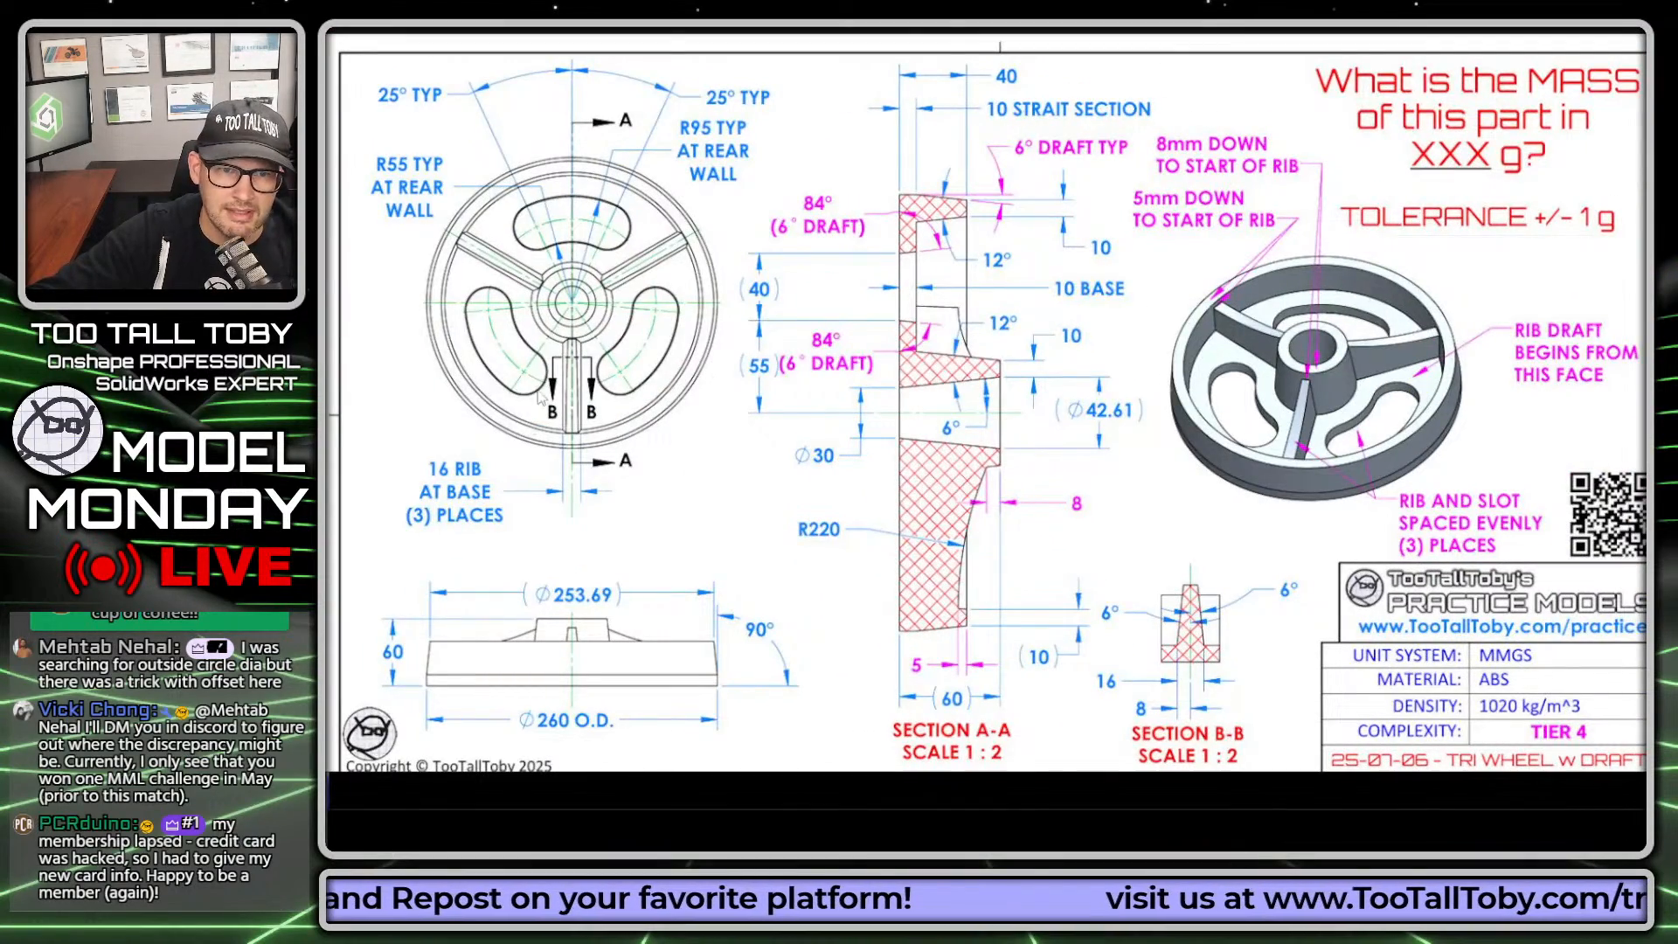
{"action": "key", "text": "ctrl+1"}
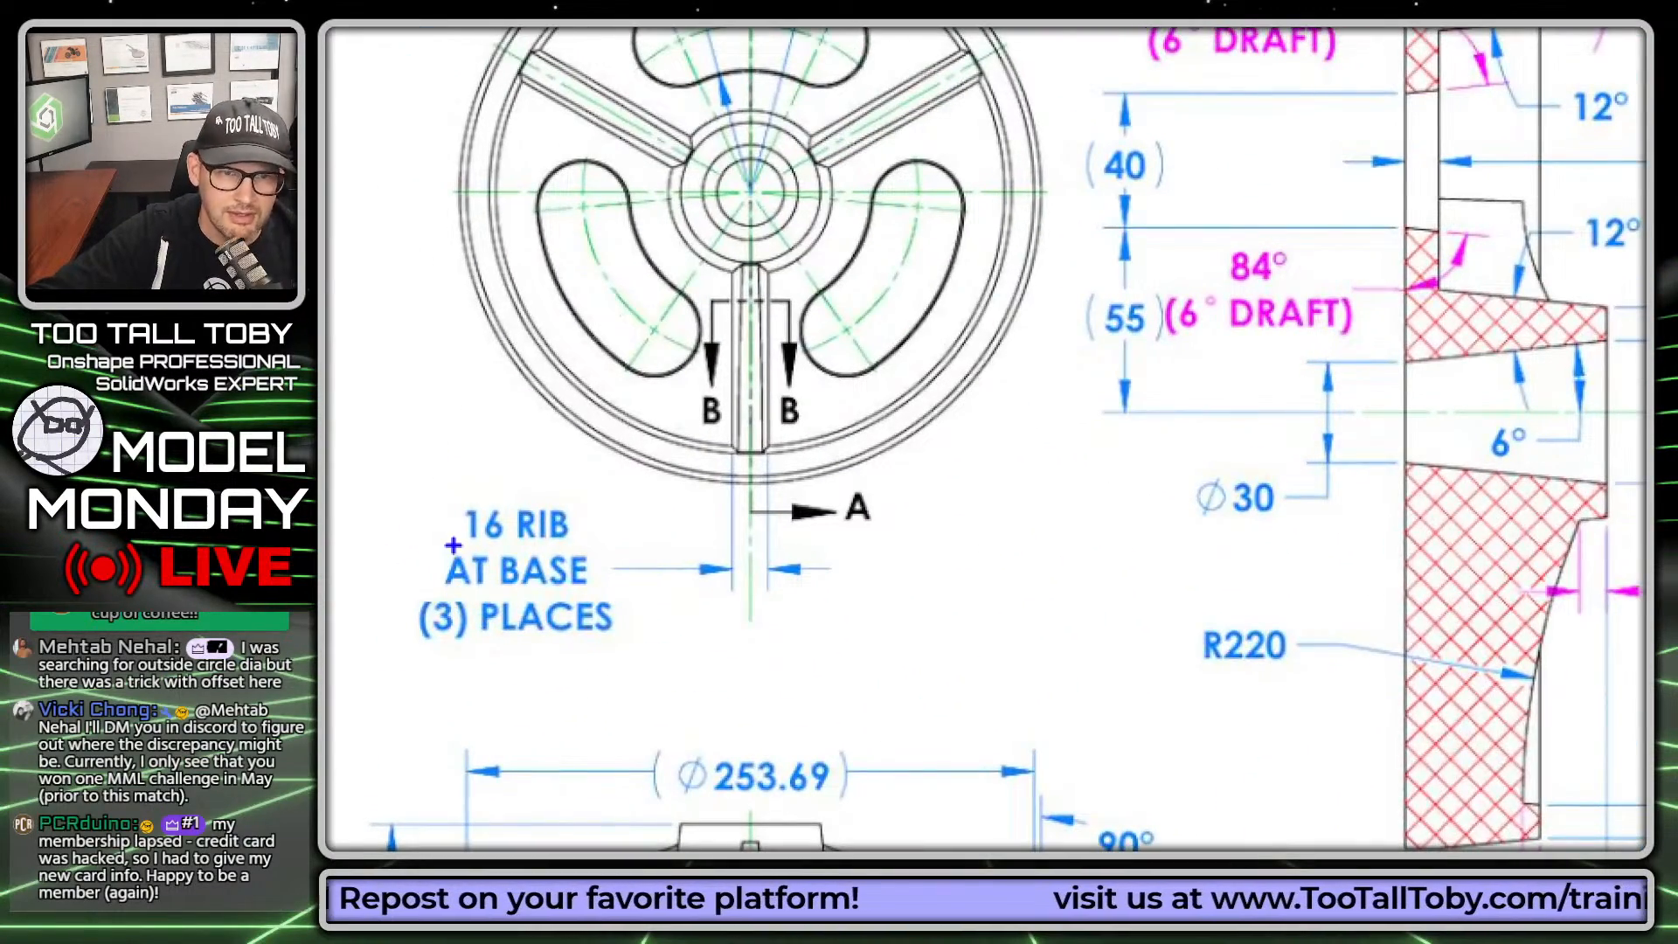
{"action": "left_click_drag", "start_coordinate": [453, 545], "coordinate": [656, 553]}
{"action": "left_click_drag", "start_coordinate": [453, 597], "coordinate": [643, 601]}
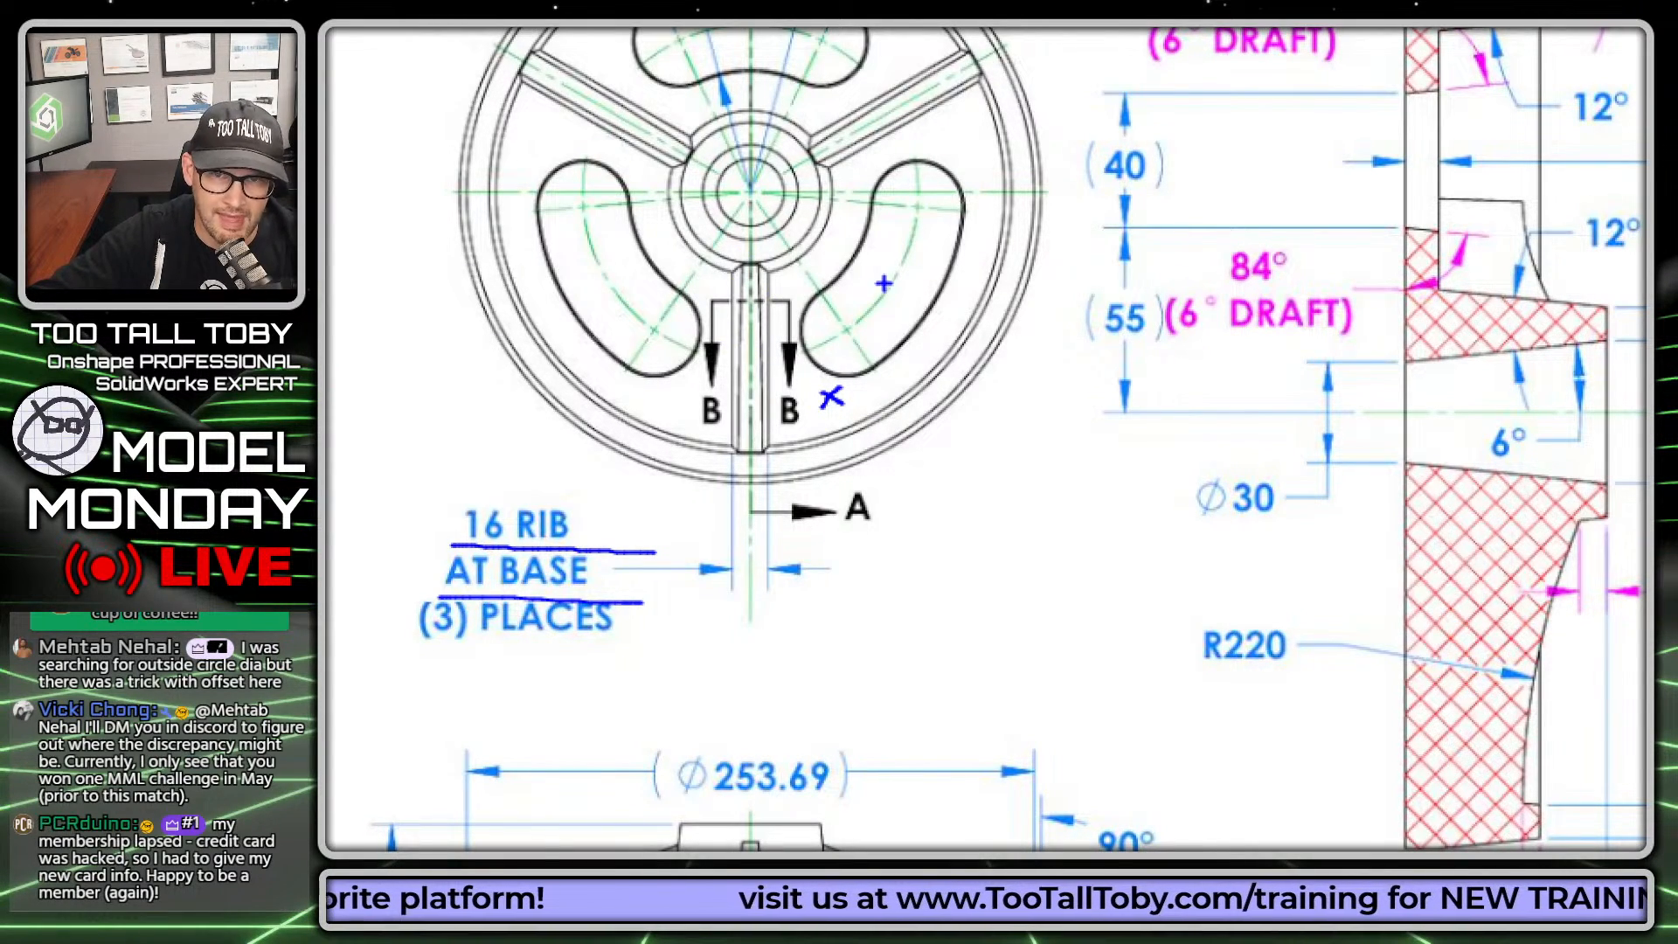
{"action": "key", "text": "Escape"}
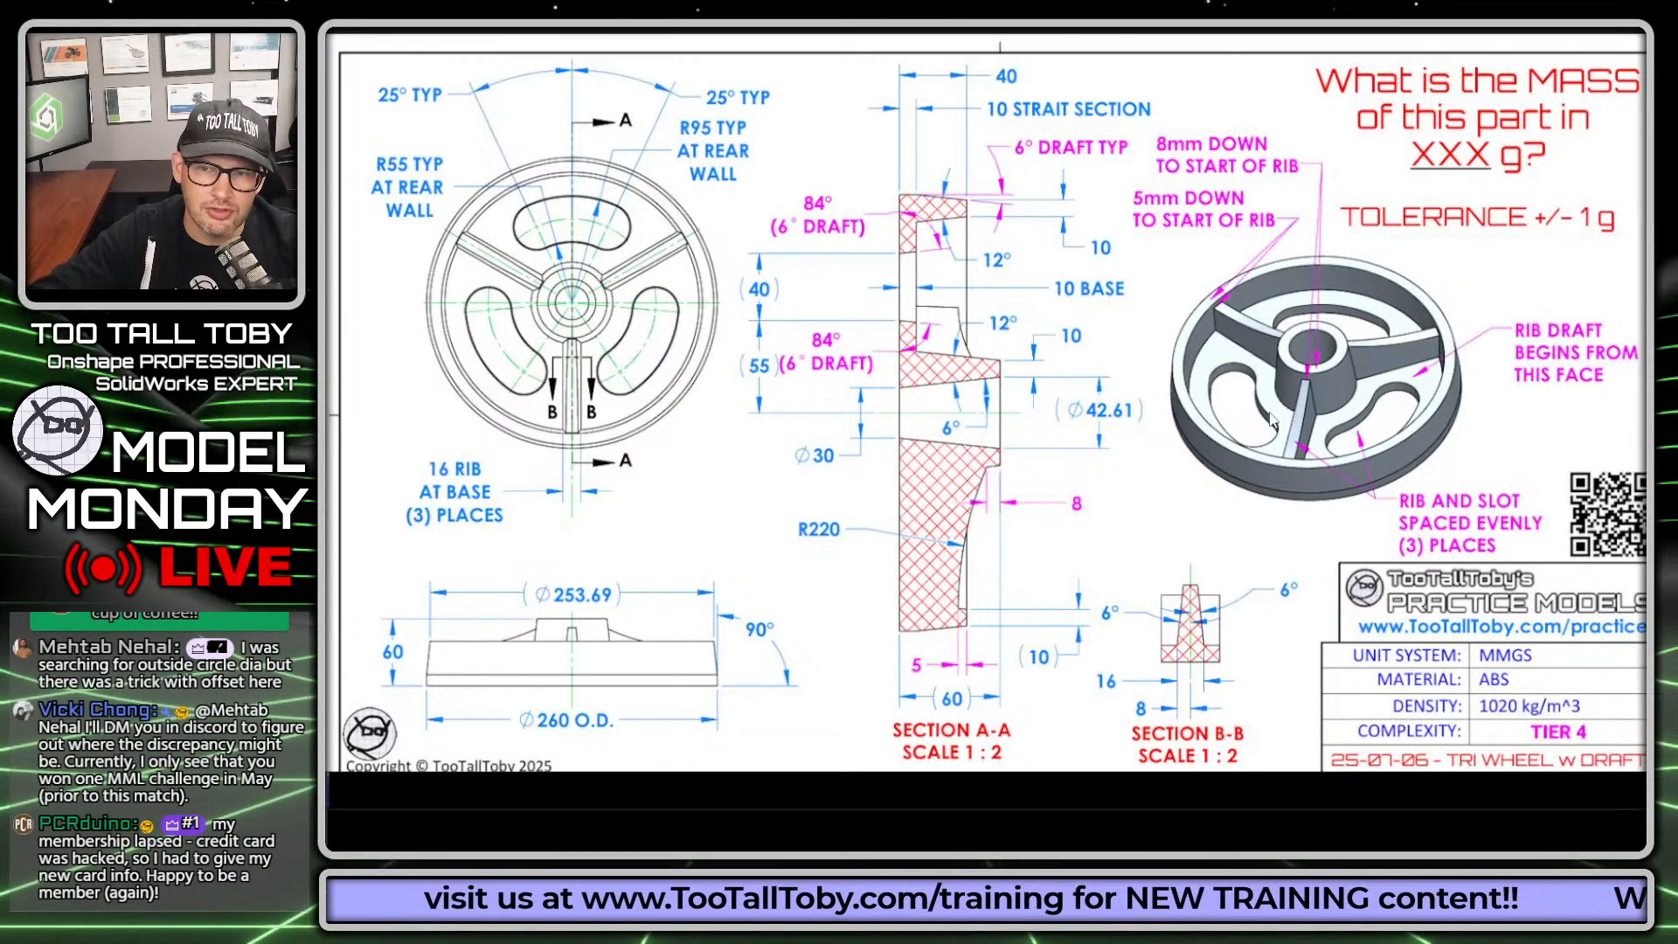
Step: Examine the slot opening in the isometric view and its reference width and wall draft in Section A-A
{"action": "scroll", "coordinate": [1268, 413], "scroll_direction": "up", "scroll_amount": 3}
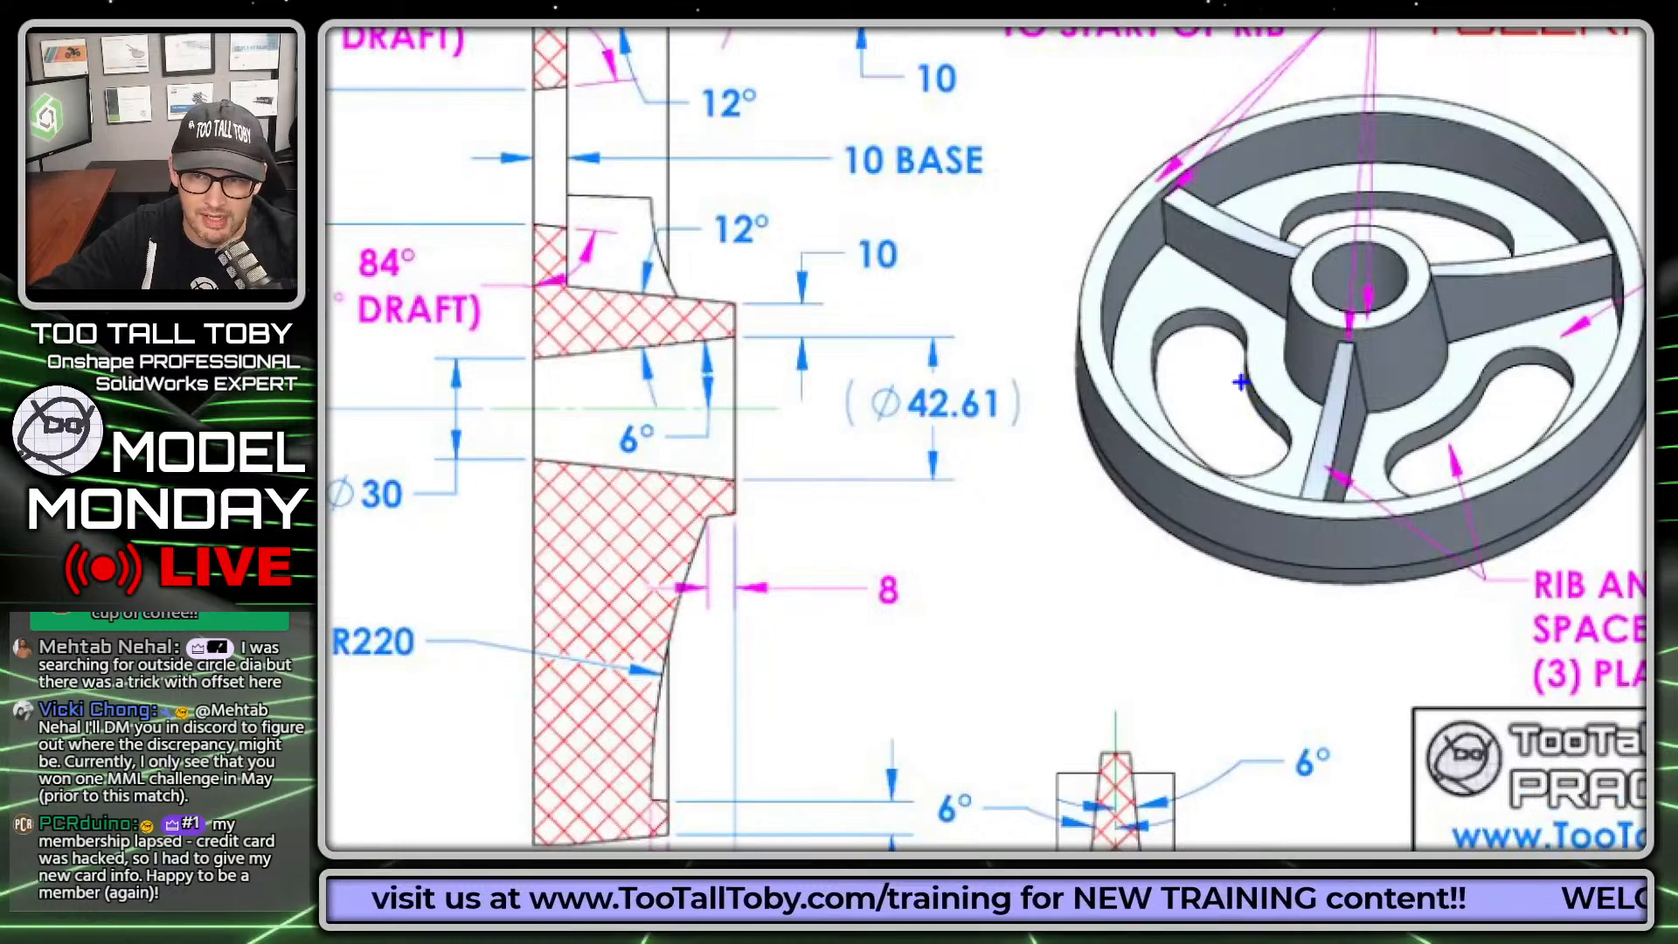
{"action": "left_click_drag", "start_coordinate": [1263, 464], "coordinate": [1193, 380]}
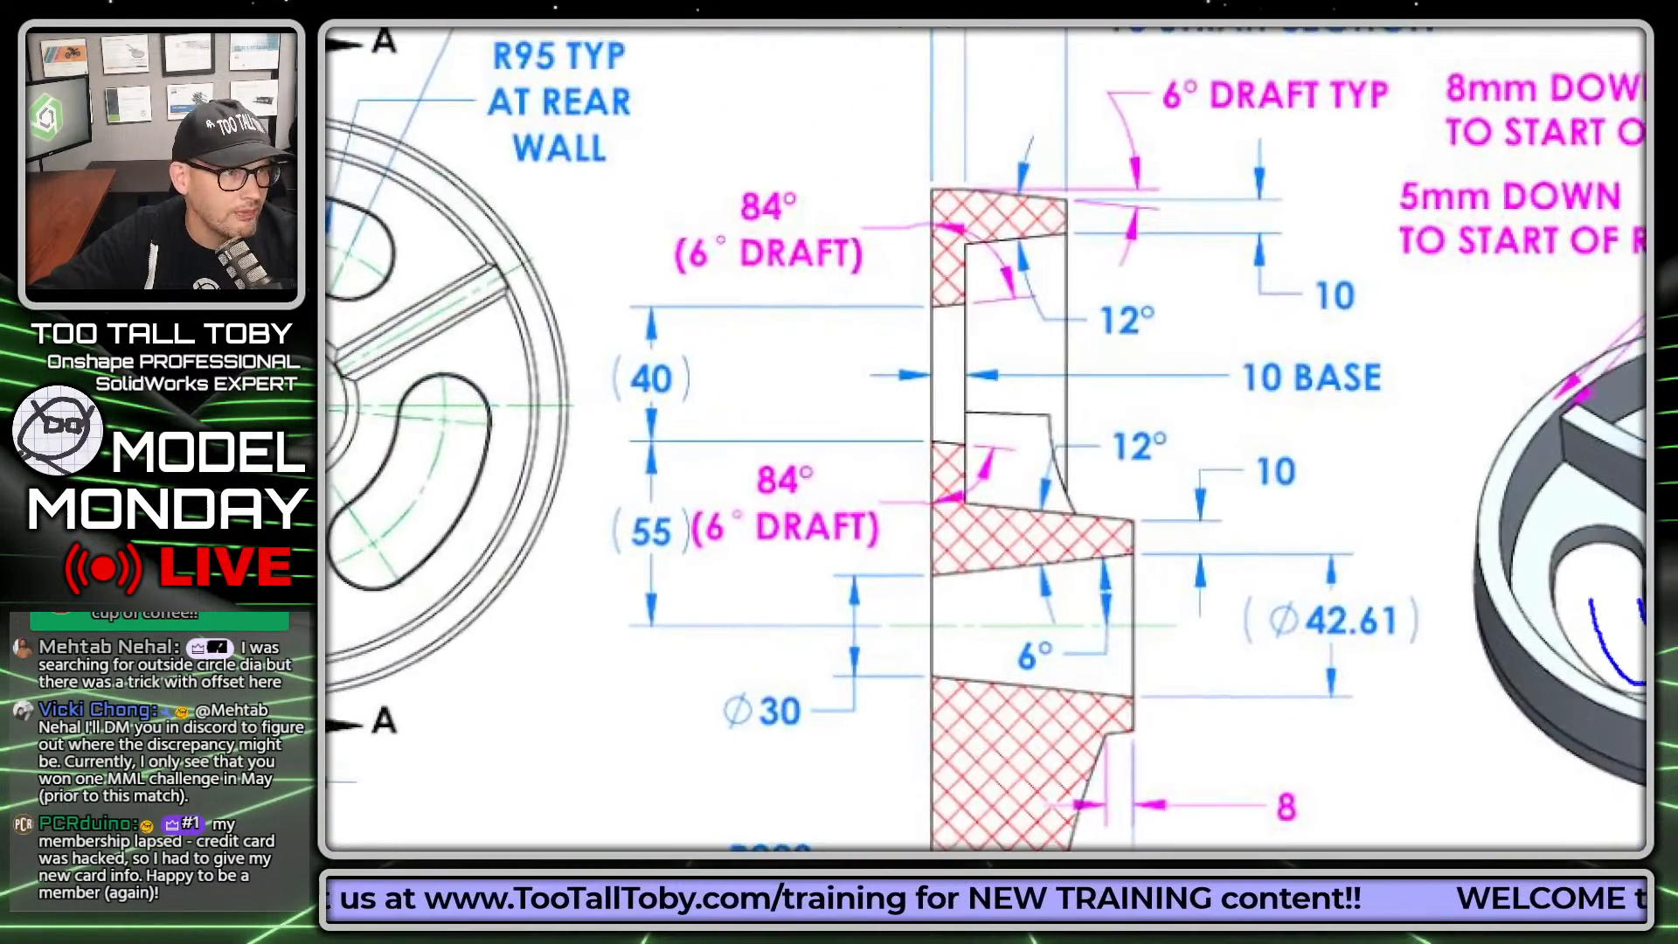
{"action": "left_click", "coordinate": [814, 220]}
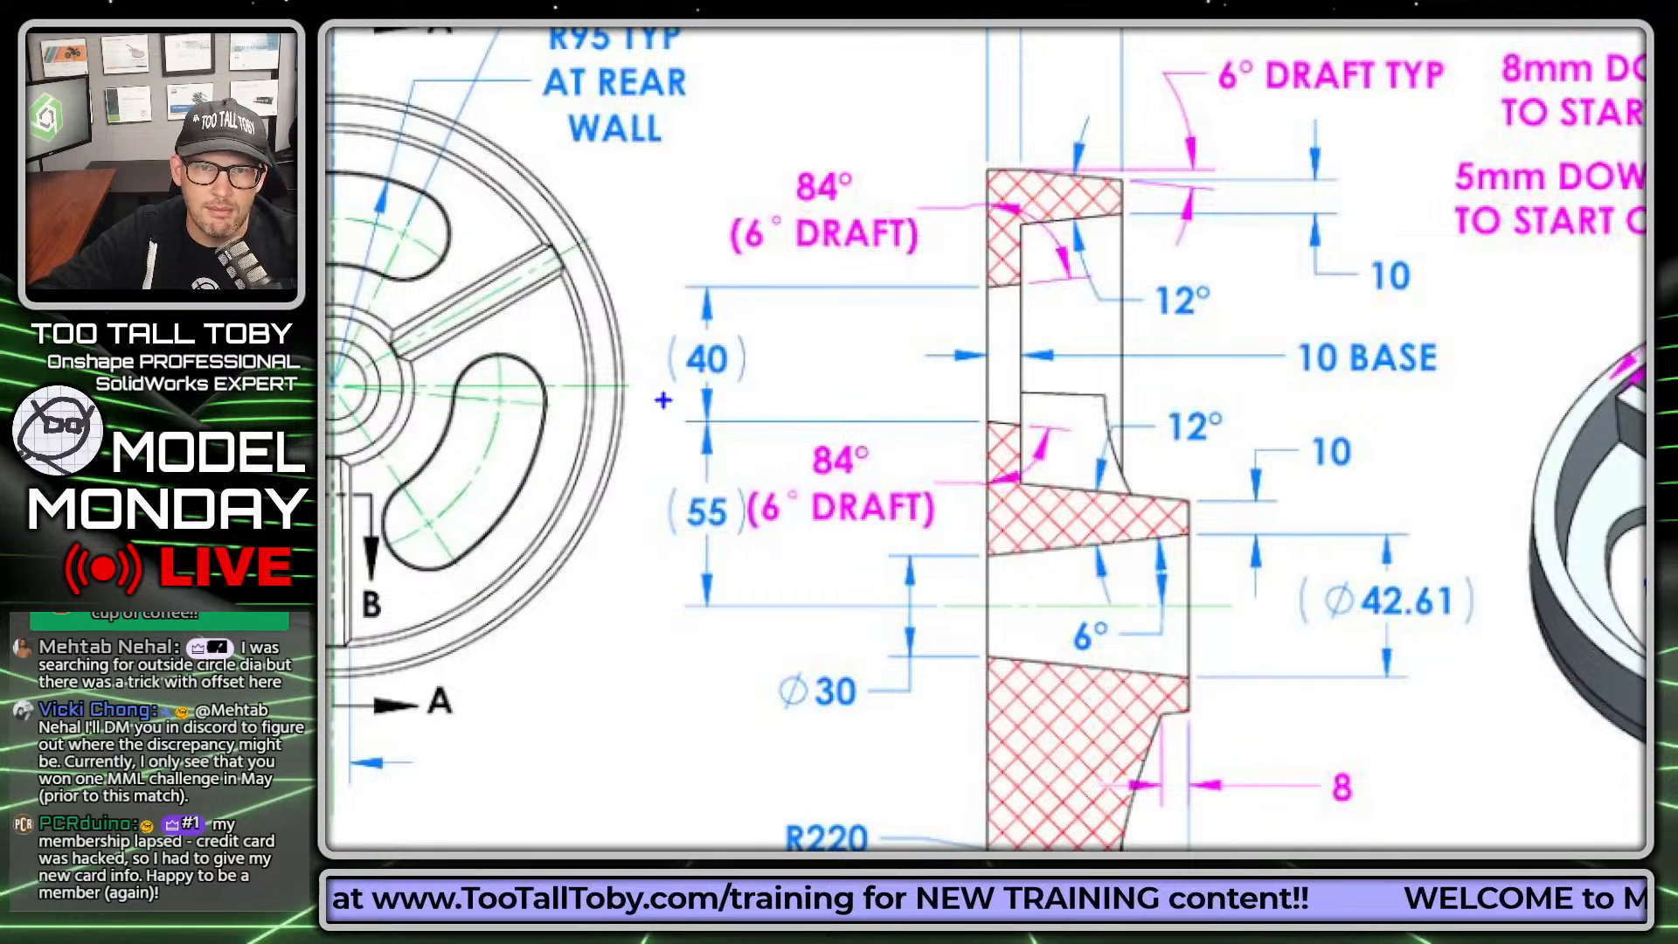
{"action": "left_click_drag", "start_coordinate": [677, 386], "coordinate": [770, 386]}
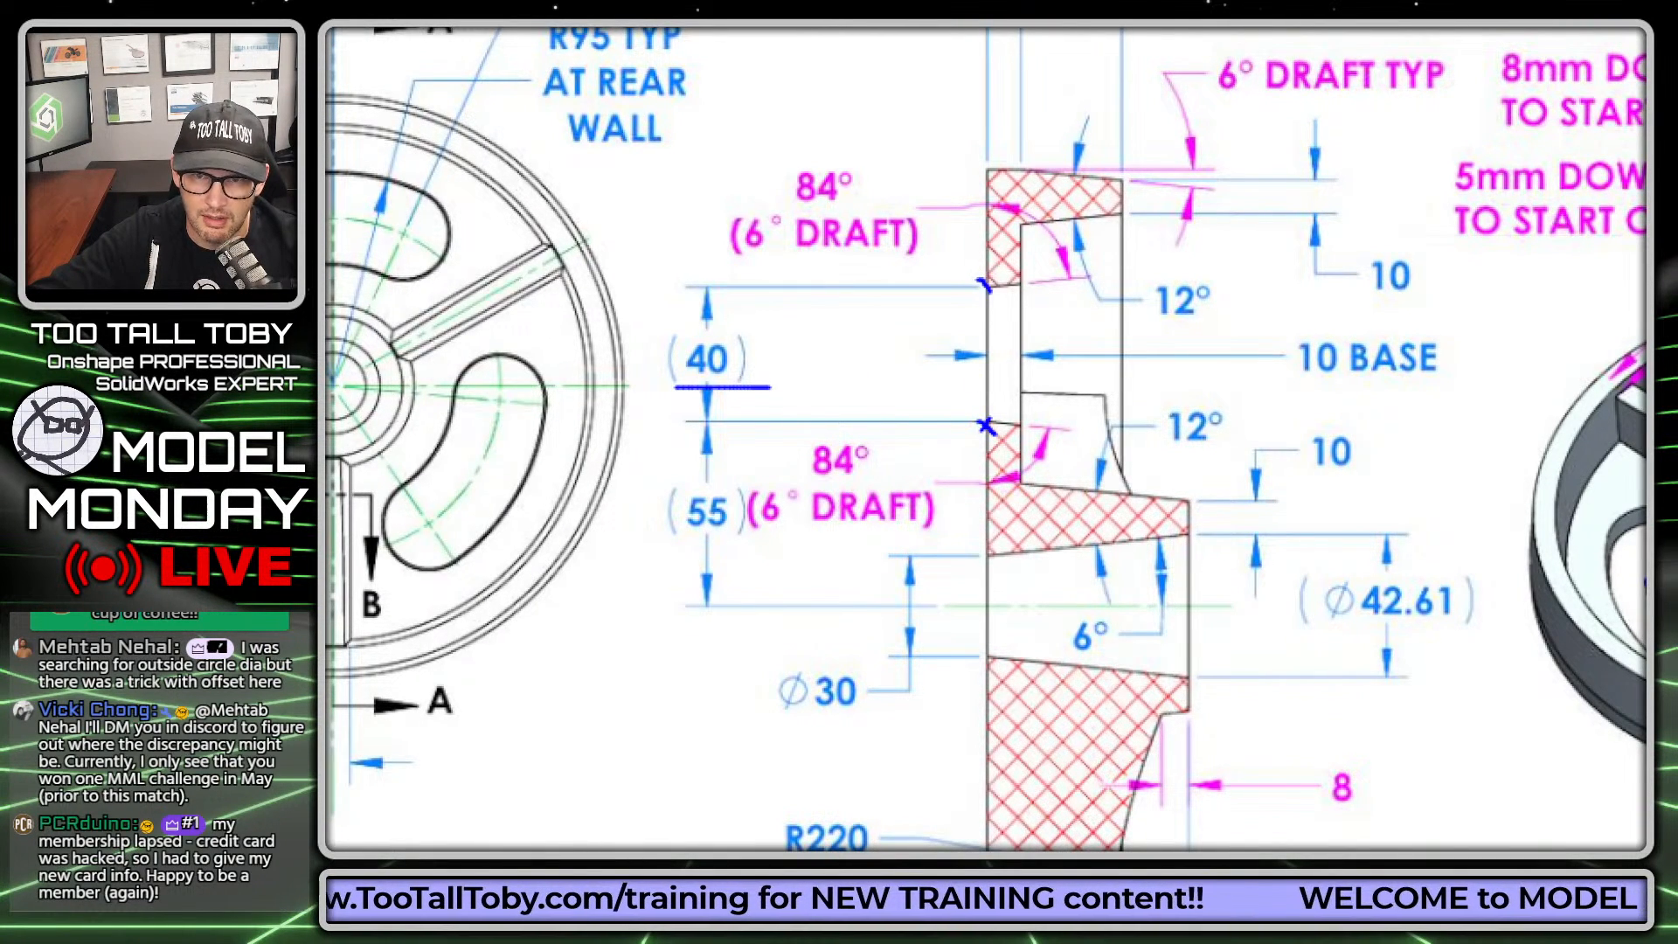
{"action": "left_click_drag", "start_coordinate": [733, 260], "coordinate": [947, 262]}
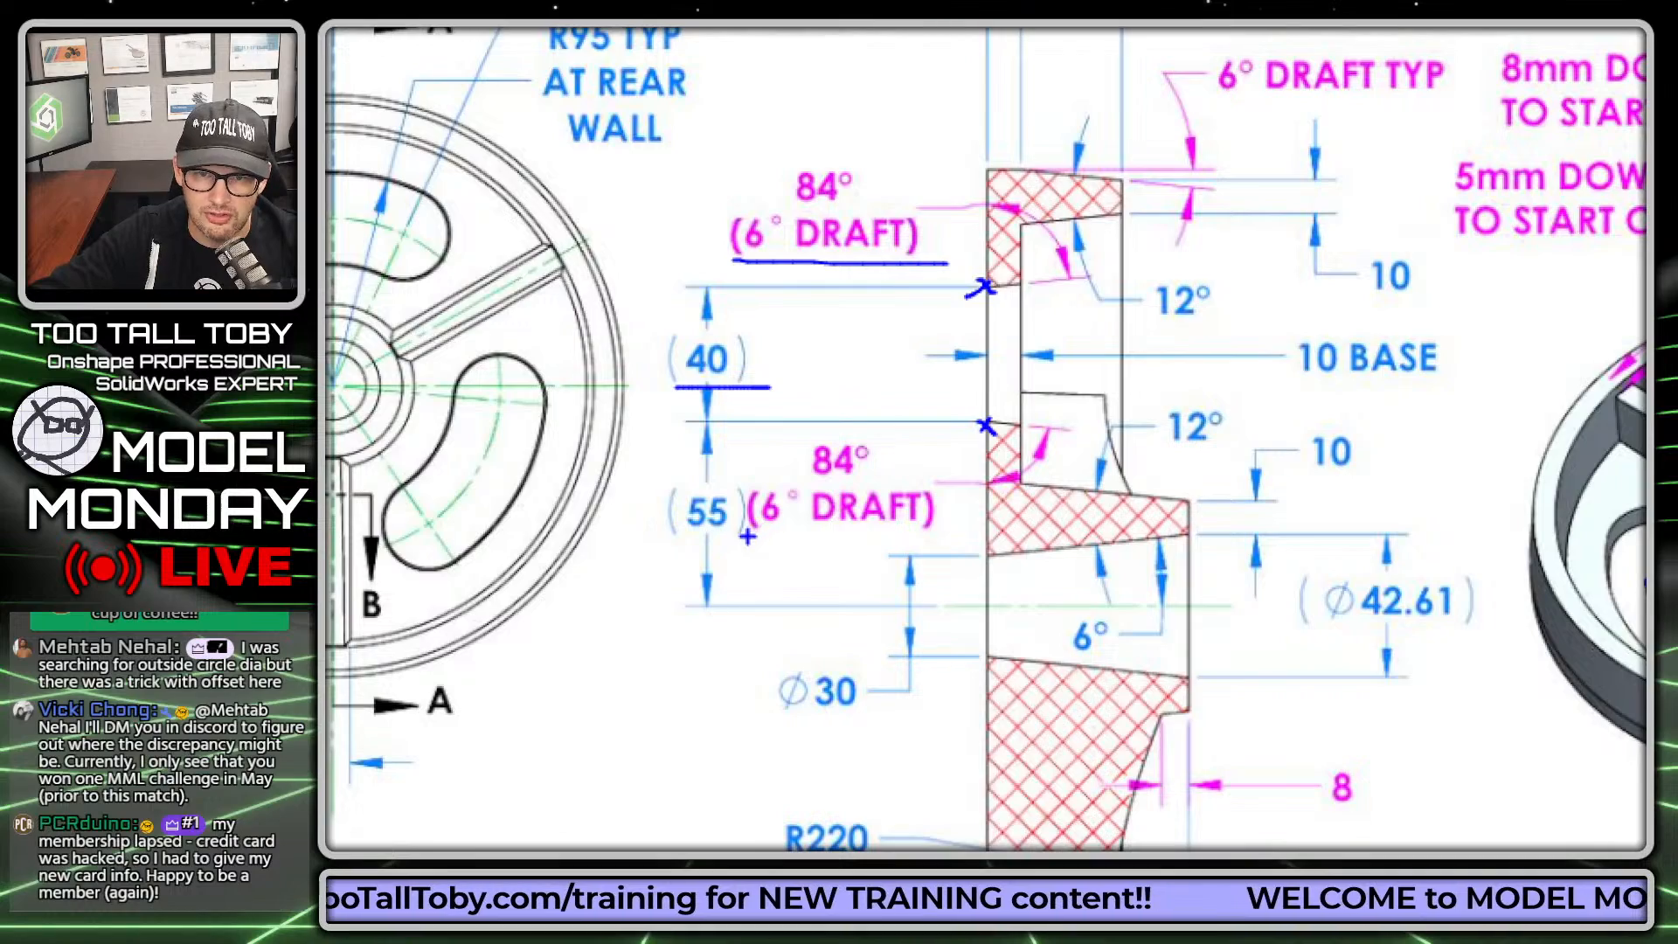
{"action": "left_click_drag", "start_coordinate": [747, 537], "coordinate": [906, 527]}
Step: Compare the slot's inner and outer rear-wall radii in the front view with the slot width in Section A-A
{"action": "mouse_move", "coordinate": [811, 486]}
{"action": "middle_mouse_down"}
{"action": "mouse_move", "coordinate": [855, 466]}
{"action": "mouse_move", "coordinate": [1193, 468]}
{"action": "mouse_move", "coordinate": [1300, 567]}
{"action": "middle_mouse_up"}
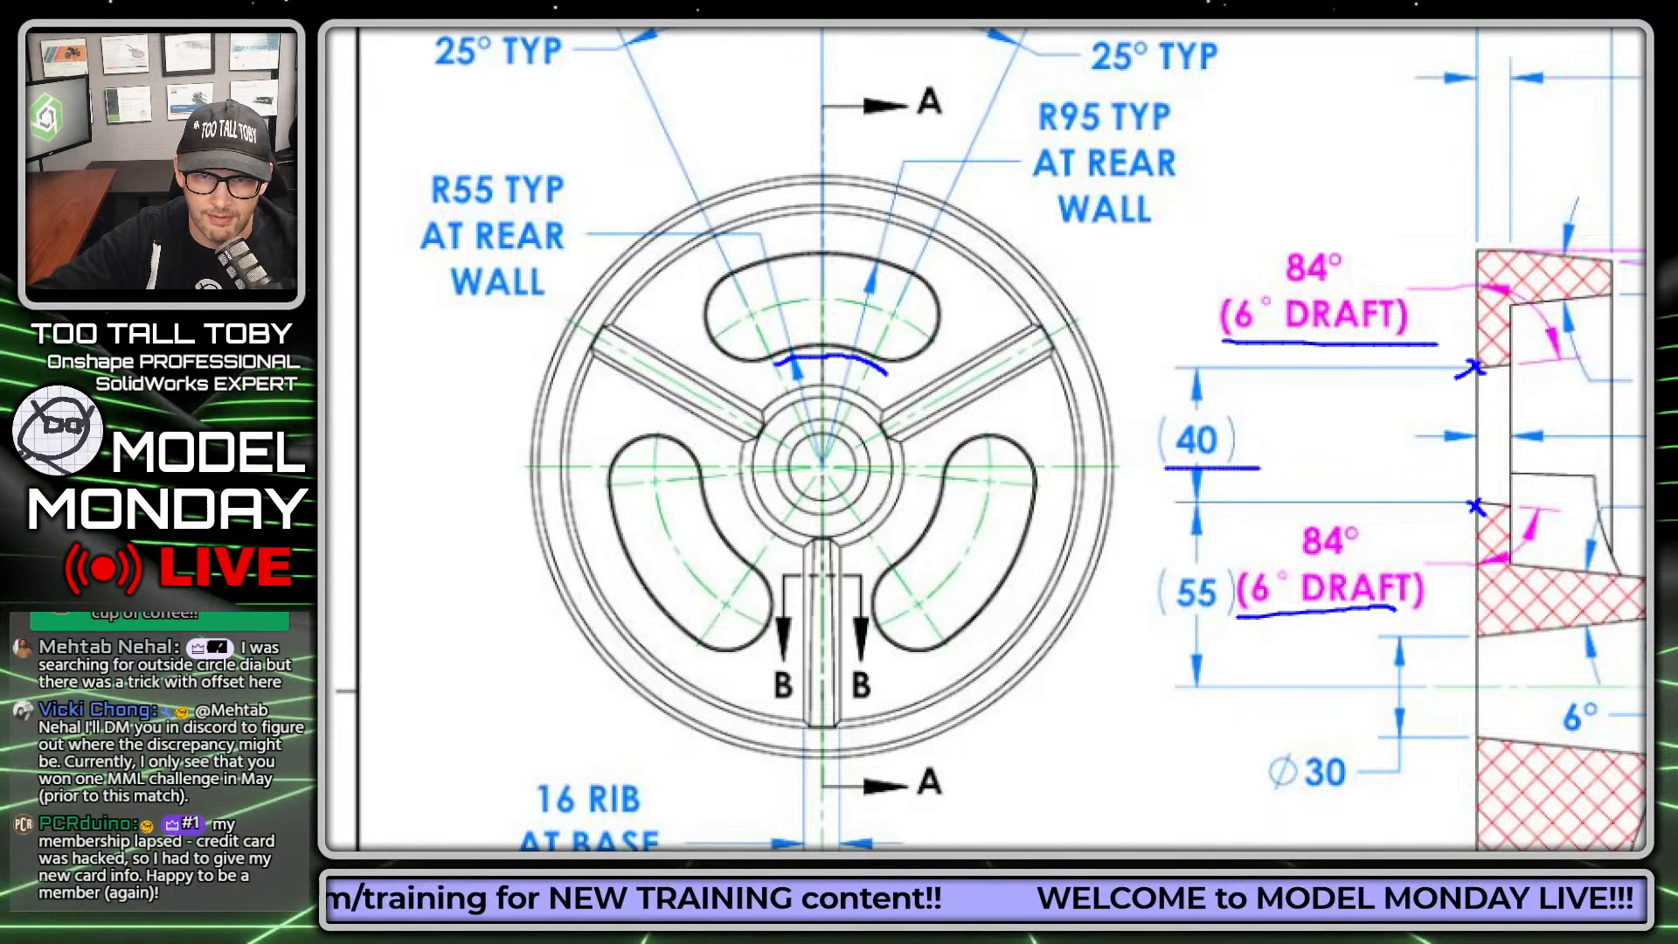
{"action": "left_click_drag", "start_coordinate": [429, 316], "coordinate": [552, 313]}
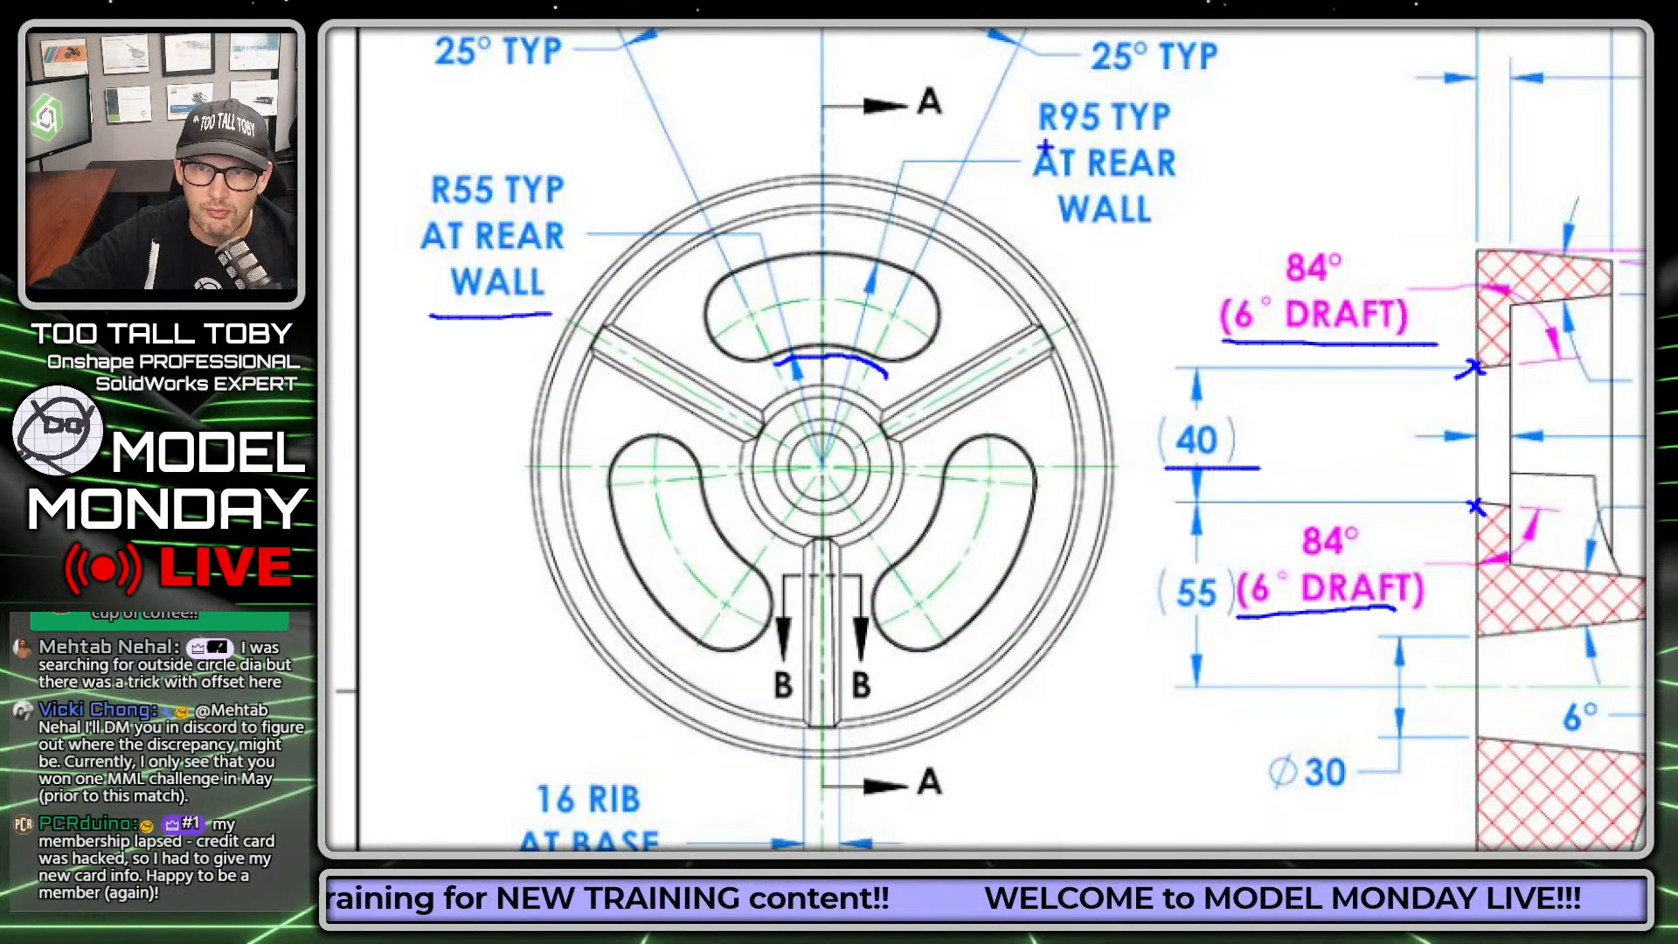
{"action": "left_click_drag", "start_coordinate": [1045, 148], "coordinate": [1164, 138]}
{"action": "left_click_drag", "start_coordinate": [866, 263], "coordinate": [916, 279]}
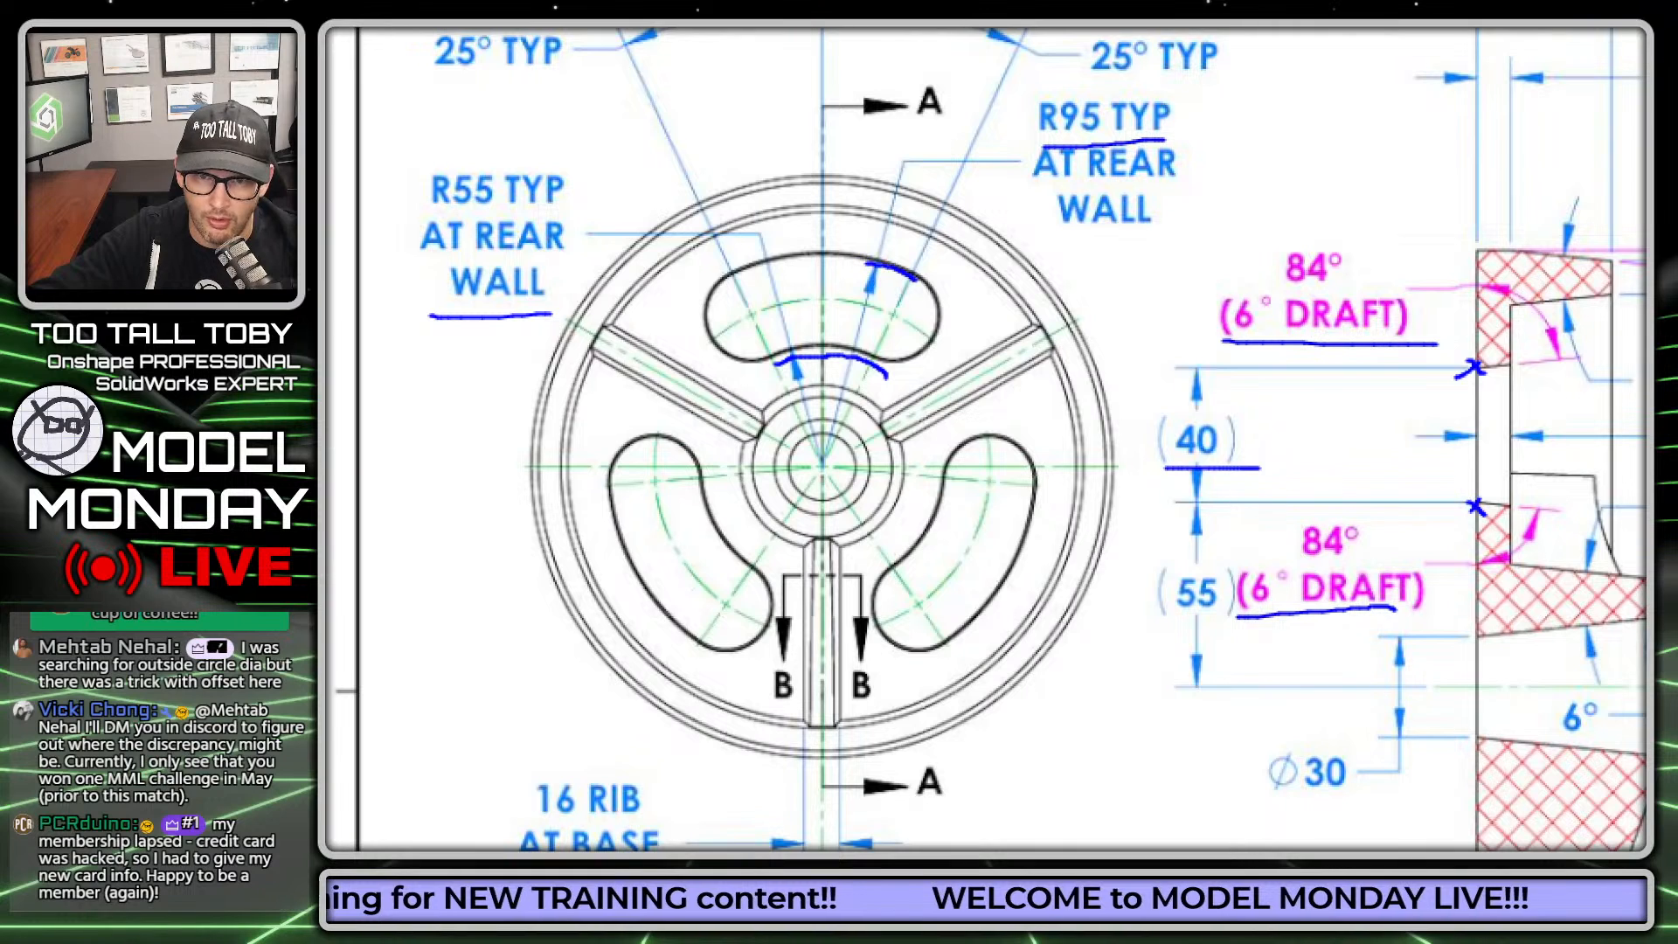
{"action": "left_click_drag", "start_coordinate": [426, 212], "coordinate": [565, 212]}
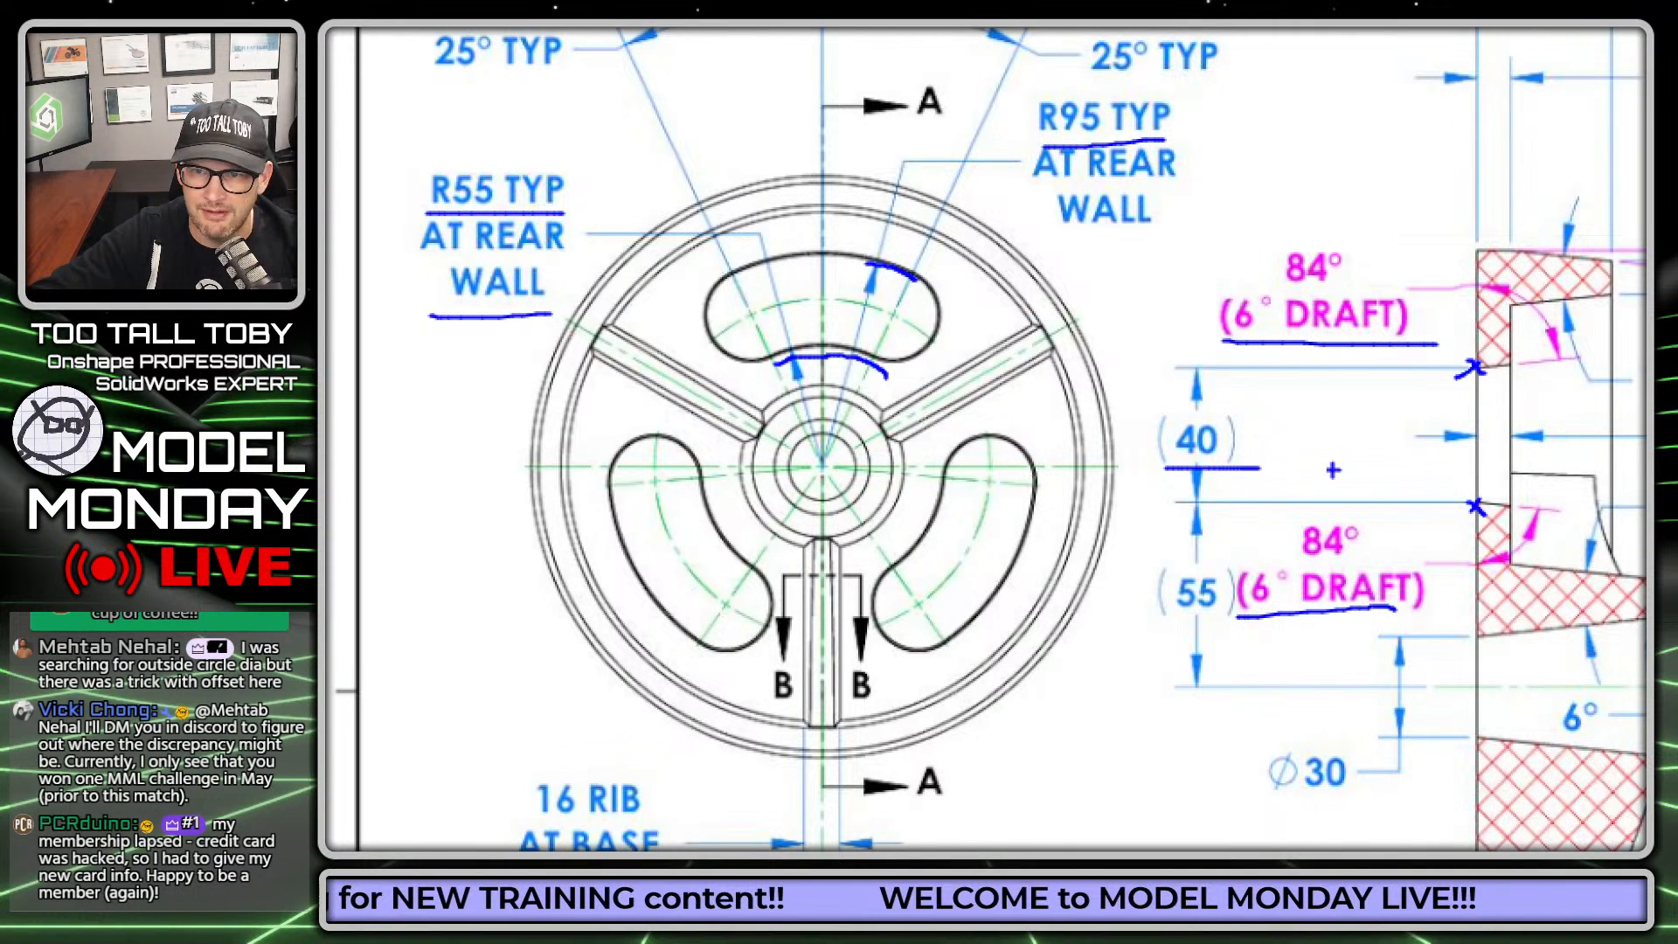
{"action": "mouse_move", "coordinate": [1248, 397]}
{"action": "left_mouse_down"}
{"action": "mouse_move", "coordinate": [1200, 395]}
{"action": "mouse_move", "coordinate": [1272, 456]}
{"action": "mouse_move", "coordinate": [1197, 398]}
{"action": "left_mouse_up"}
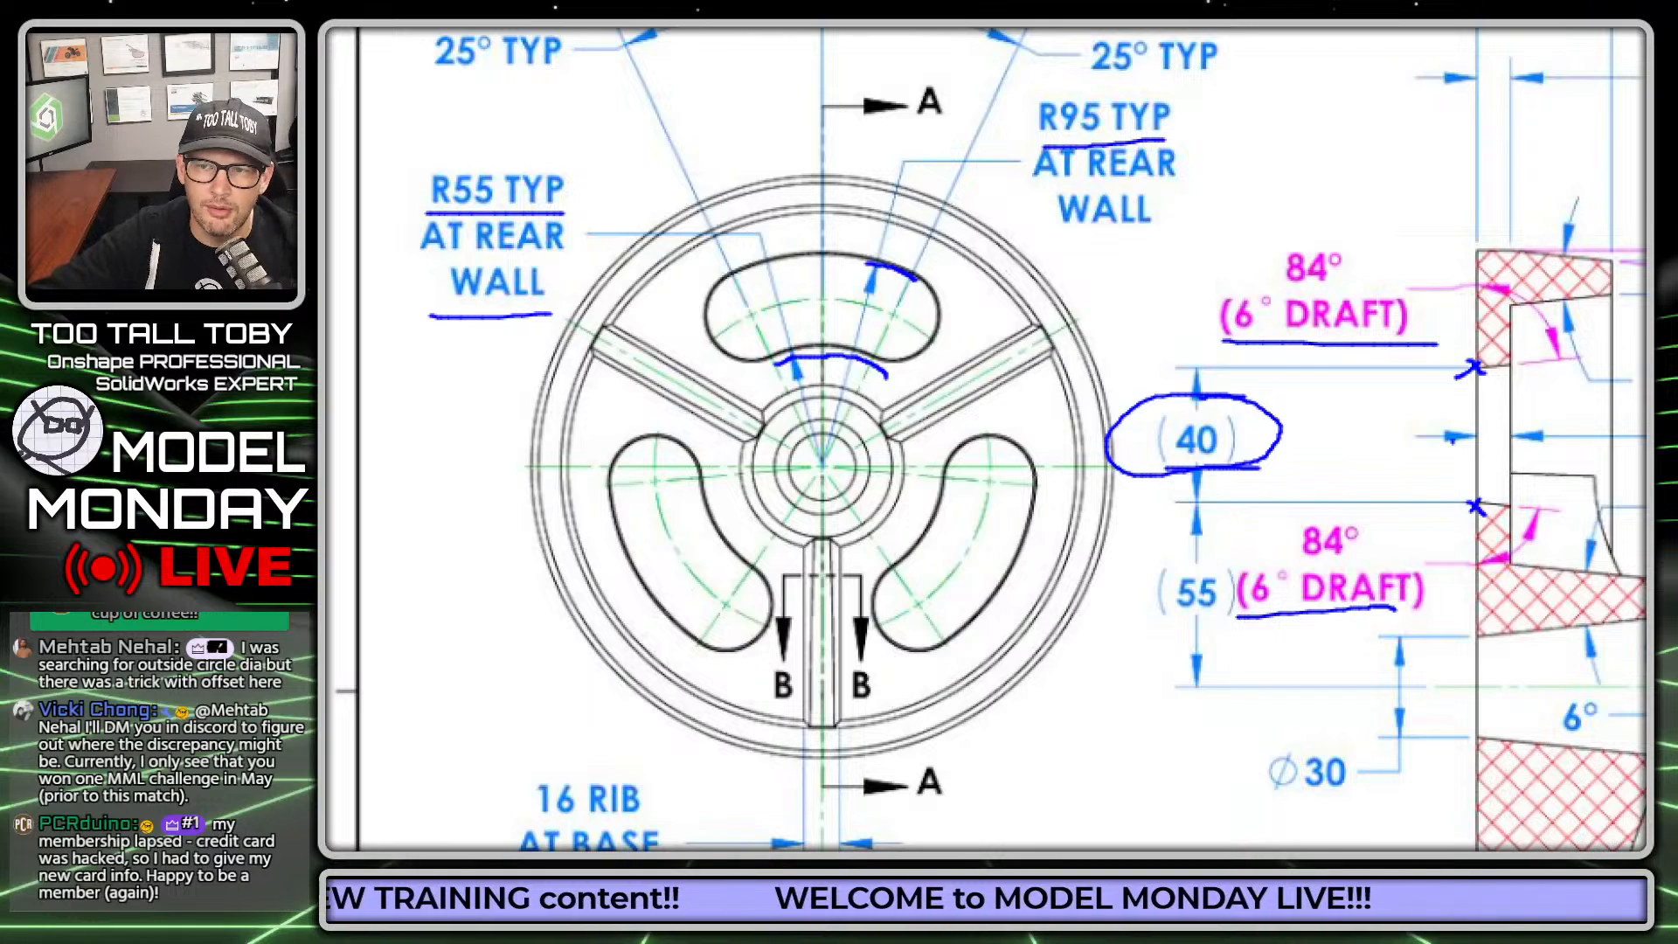
{"action": "mouse_move", "coordinate": [1334, 185]}
{"action": "left_mouse_down"}
{"action": "mouse_move", "coordinate": [1481, 249]}
{"action": "mouse_move", "coordinate": [1469, 269]}
{"action": "left_mouse_up"}
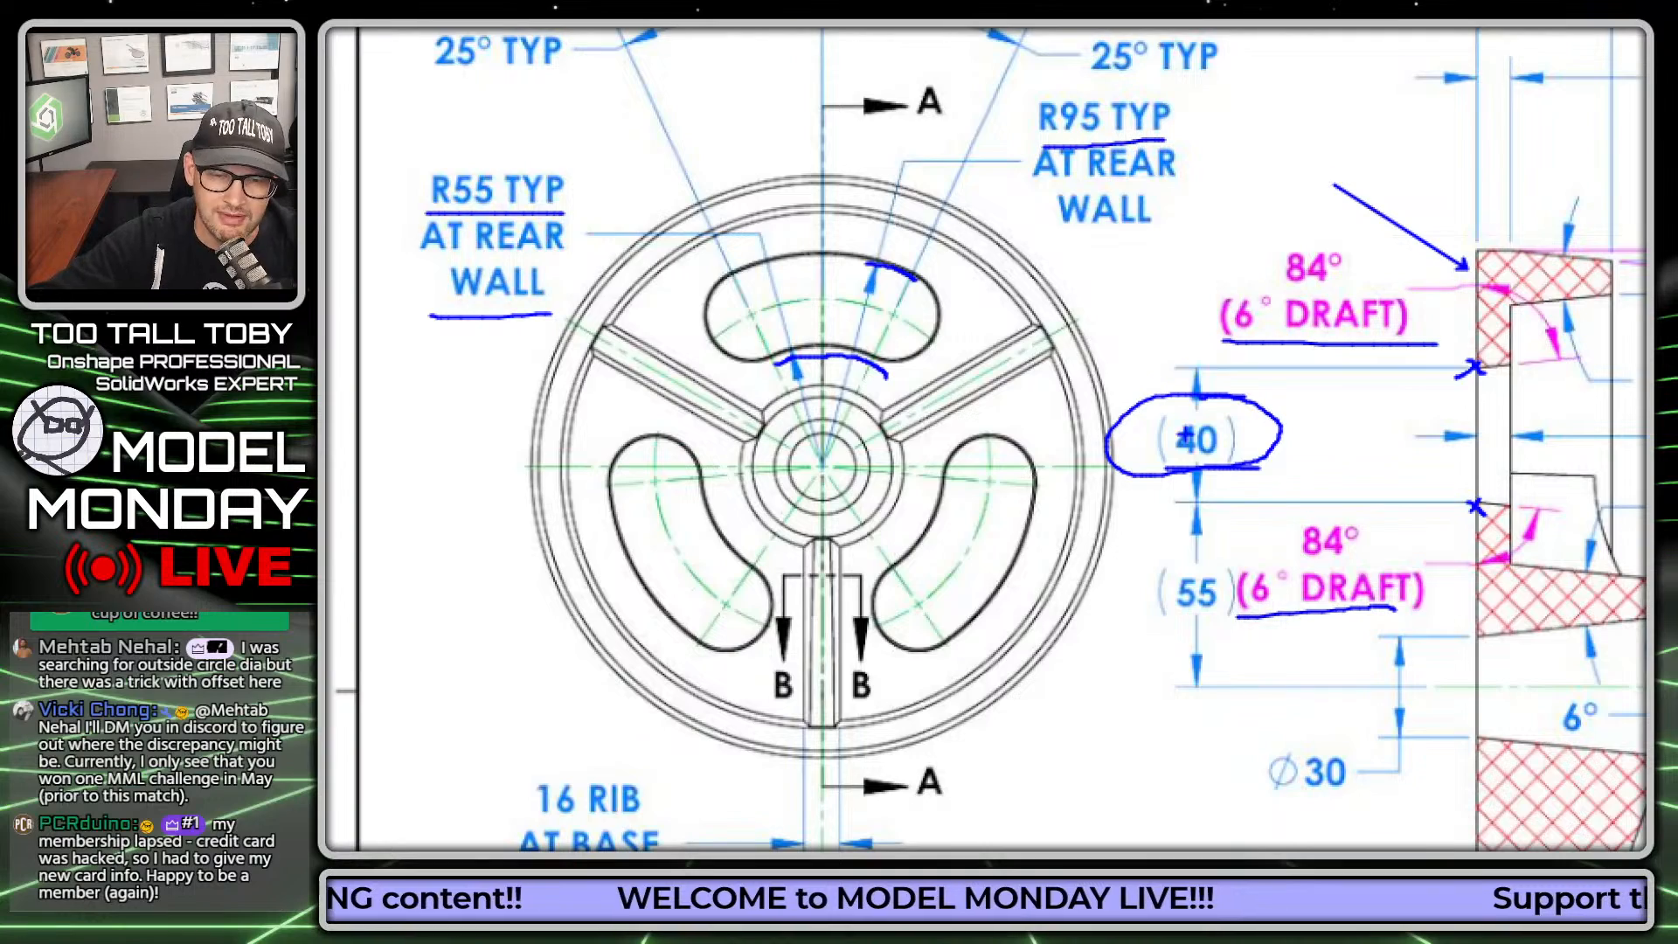
{"action": "key", "text": "Escape"}
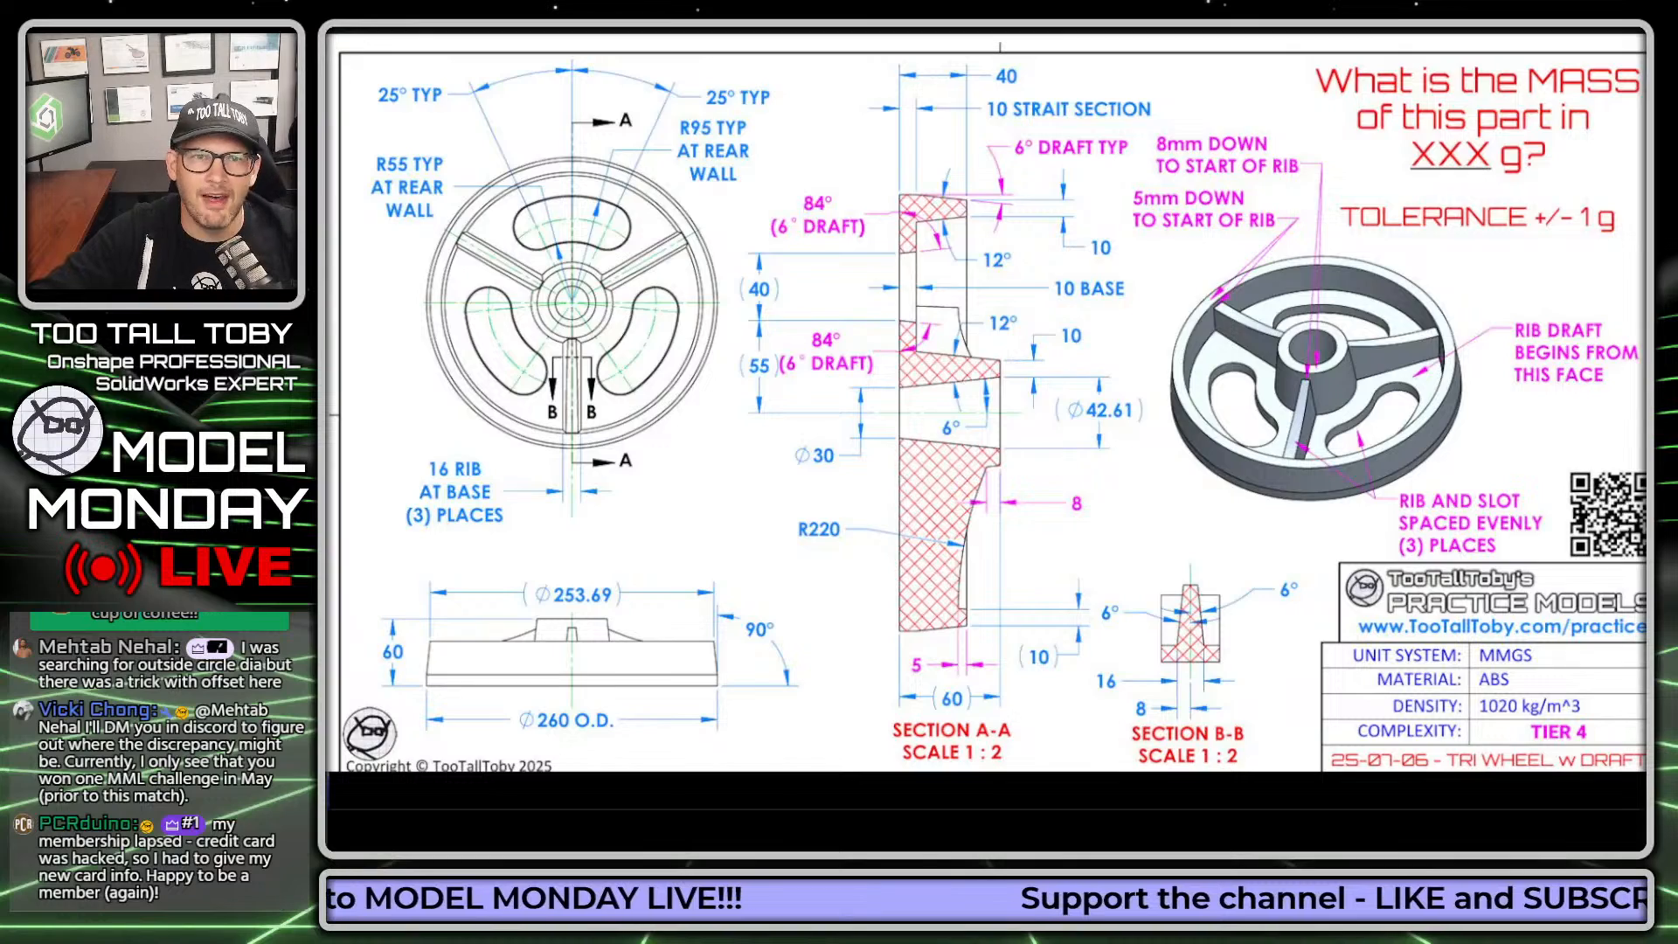
Step: Leave the enlarged drawing, switch to the Onshape documents page and collapse the Getting started section
{"action": "key", "text": "Escape"}
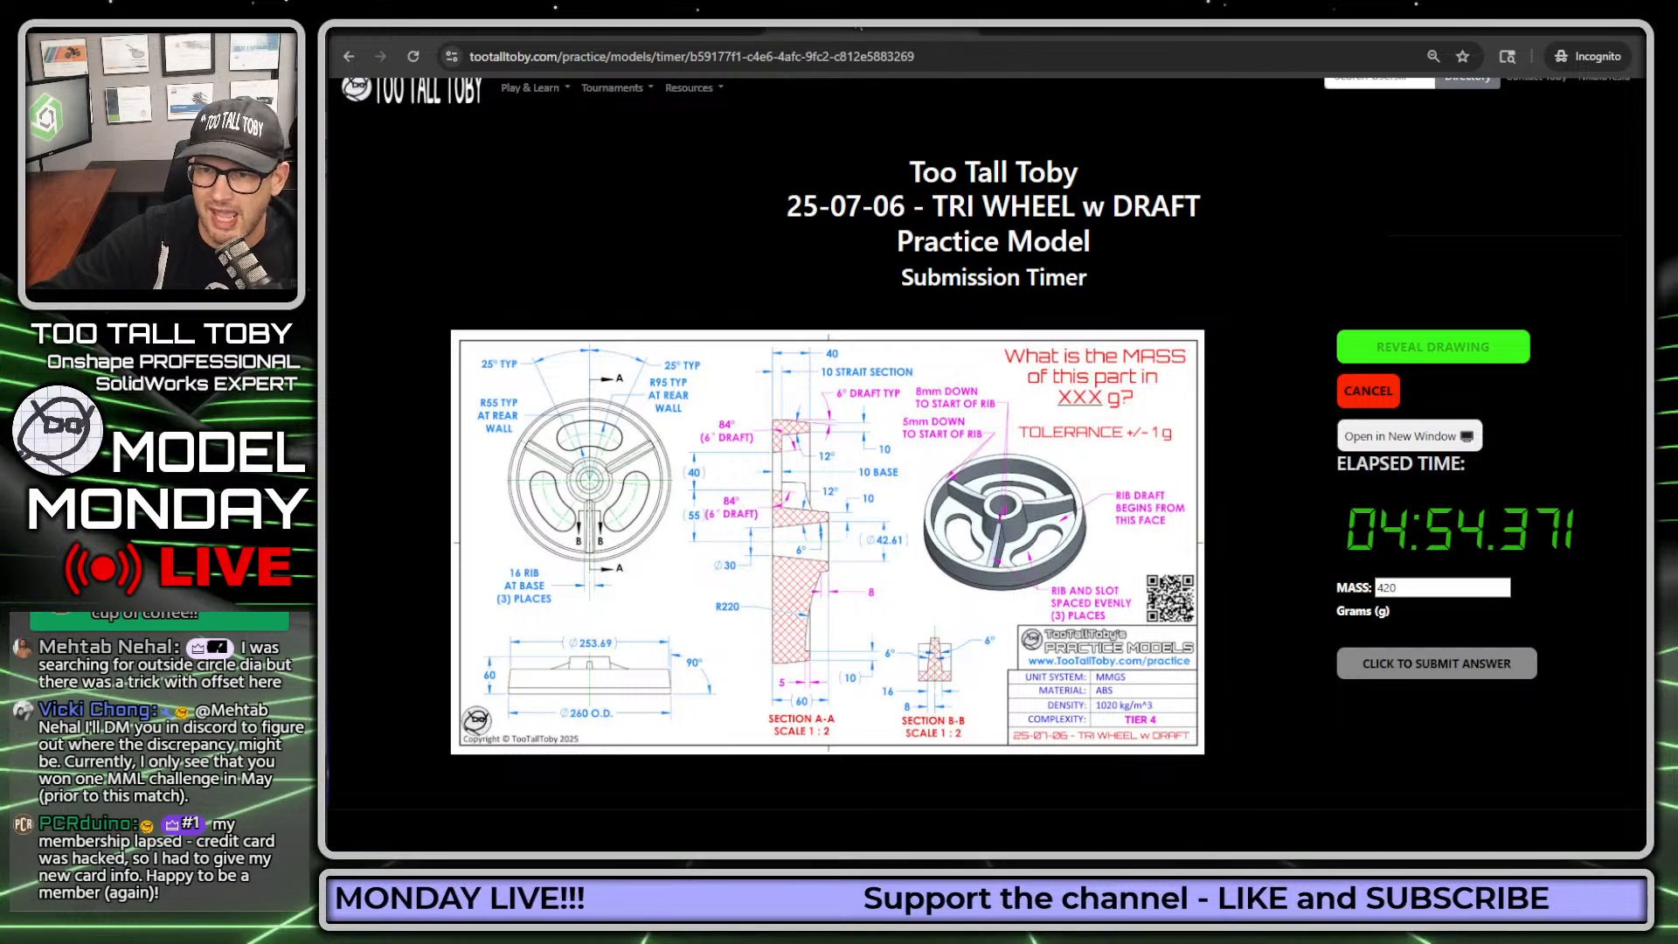
{"action": "left_click_drag", "start_coordinate": [858, 27], "coordinate": [1677, 157]}
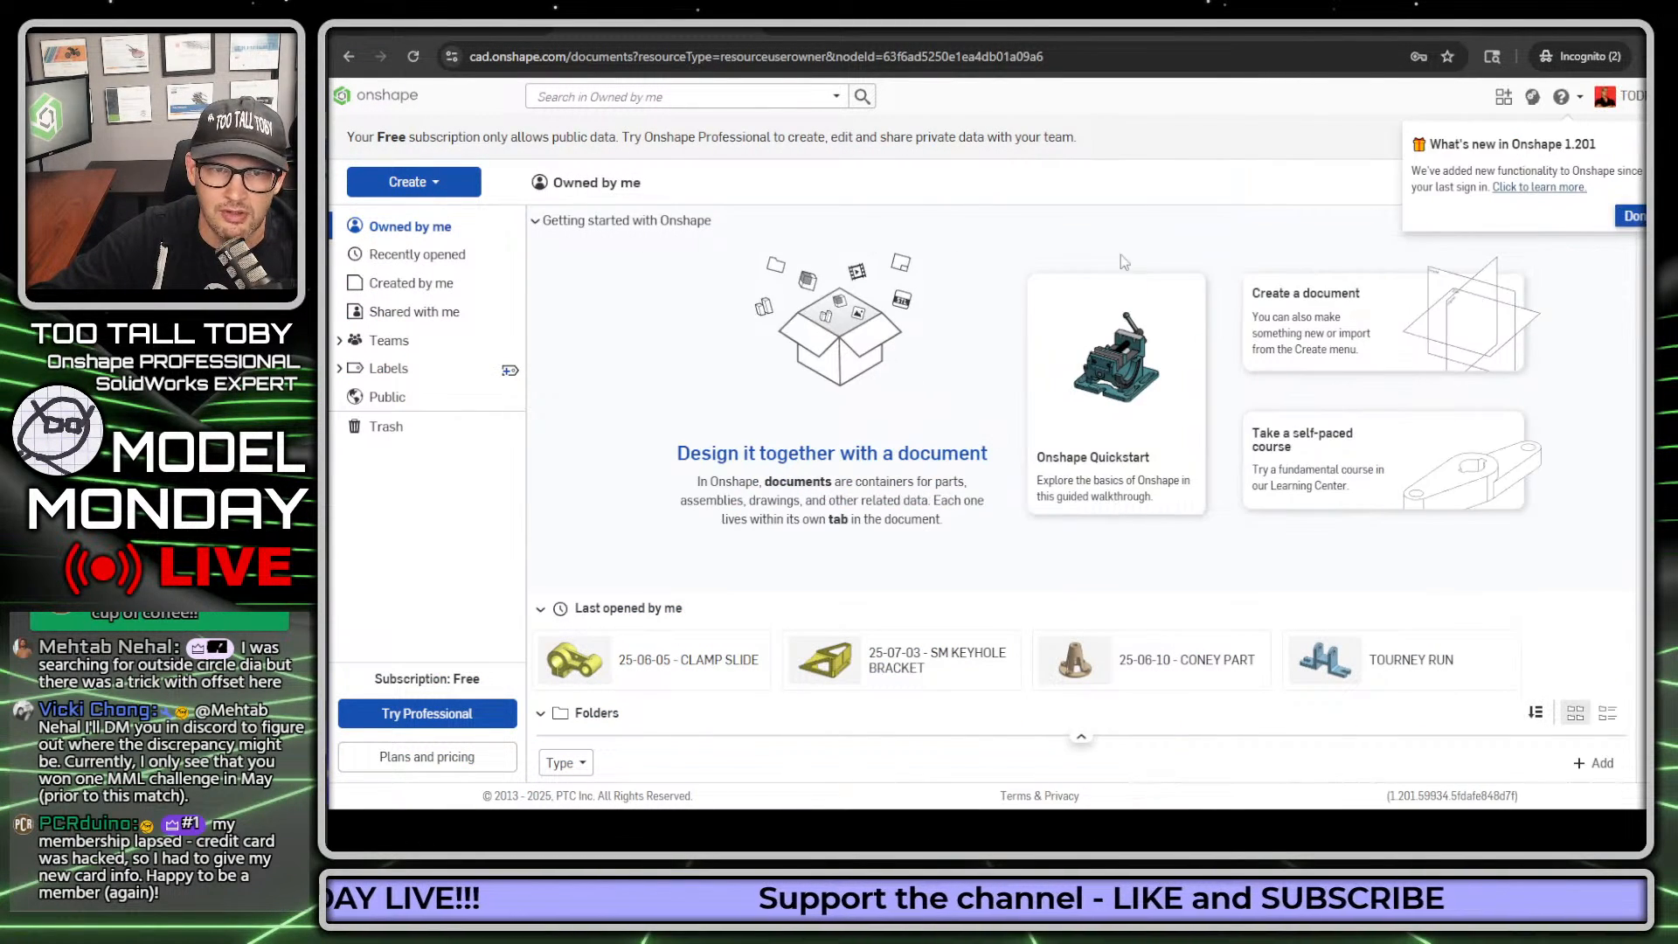
{"action": "left_click", "coordinate": [536, 221]}
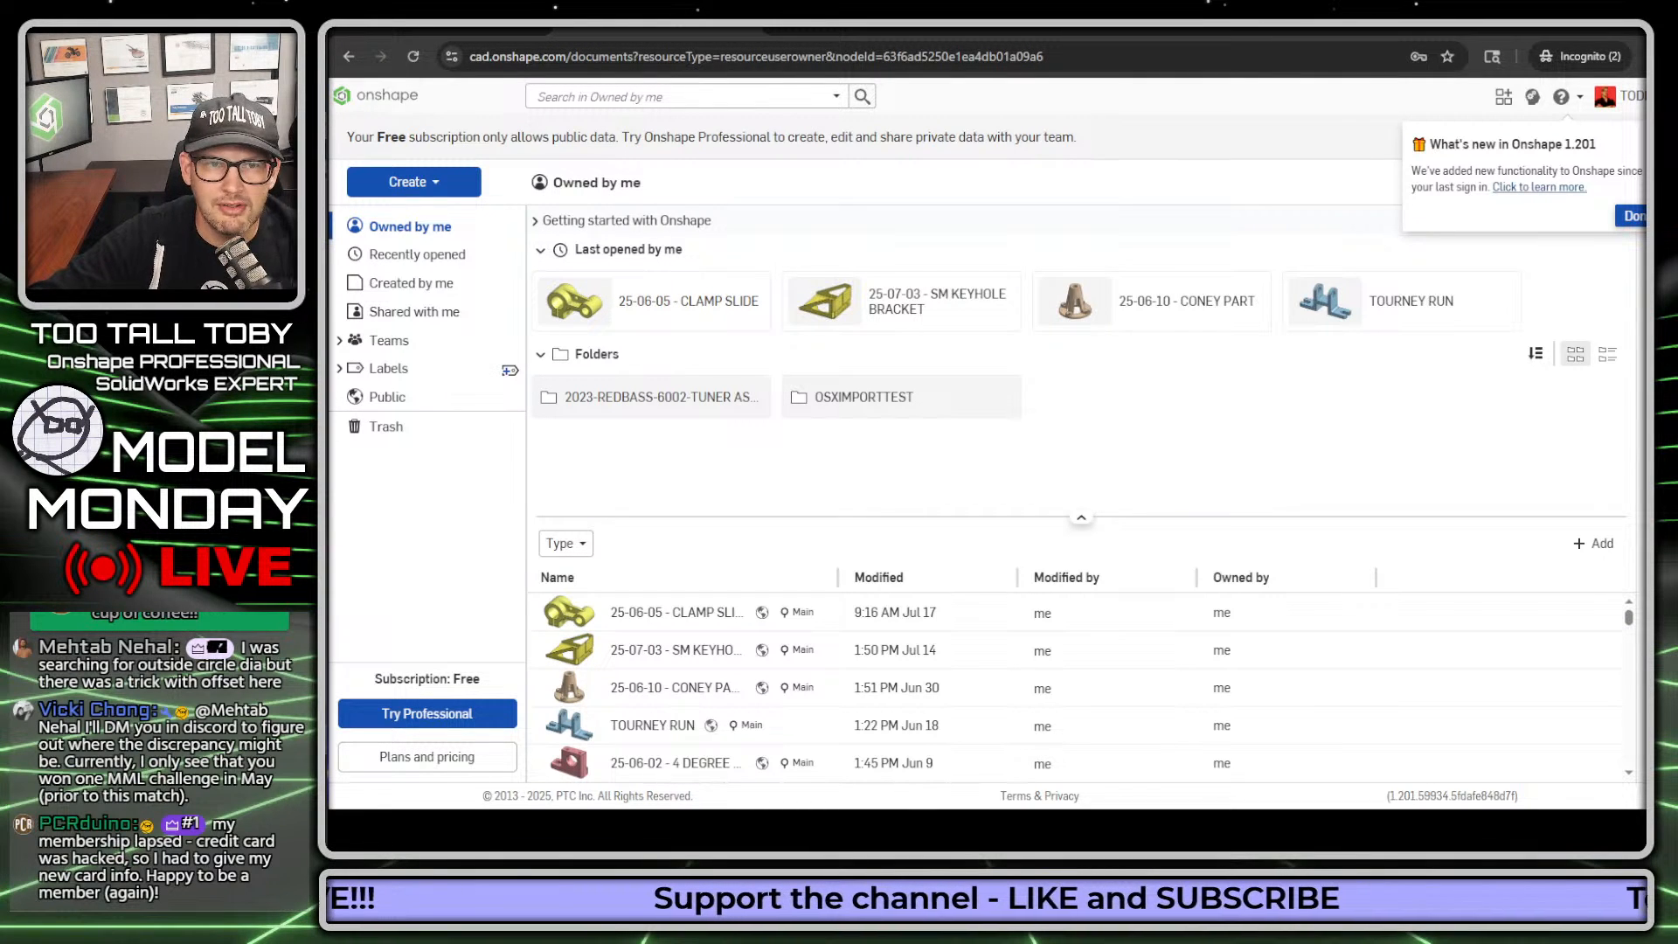
Step: Create a new public document named "25-07-06 - TRI WHEEL w DRAFT"
{"action": "left_click", "coordinate": [428, 181]}
{"action": "left_click", "coordinate": [422, 213]}
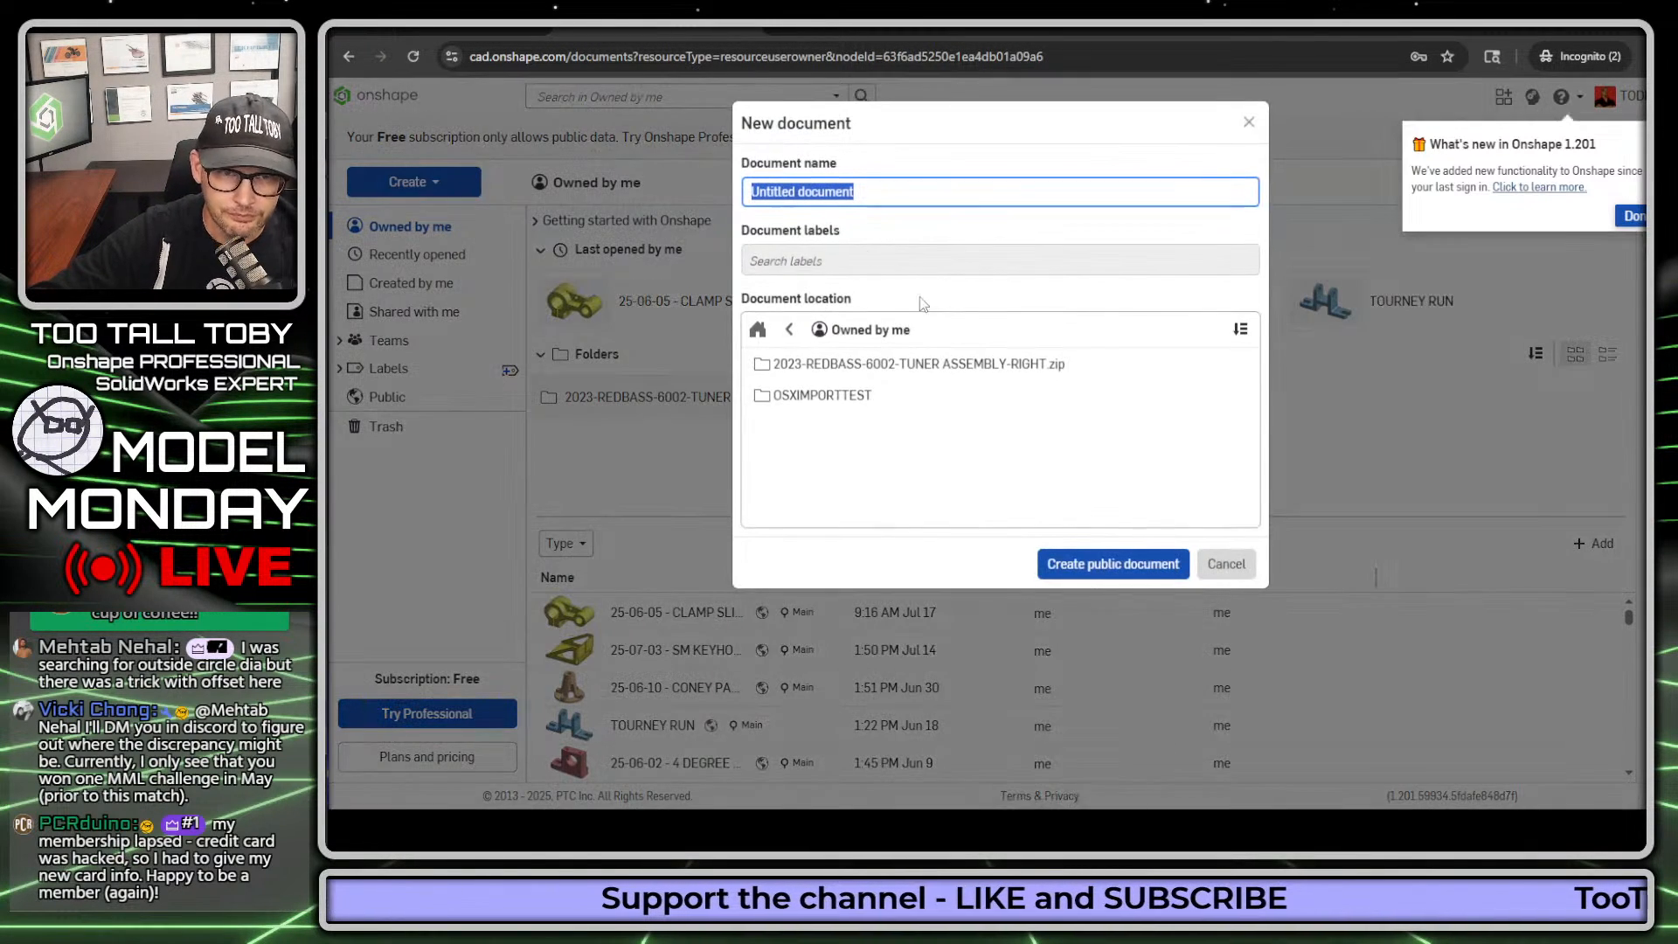
{"action": "type", "text": "25-07-0"}
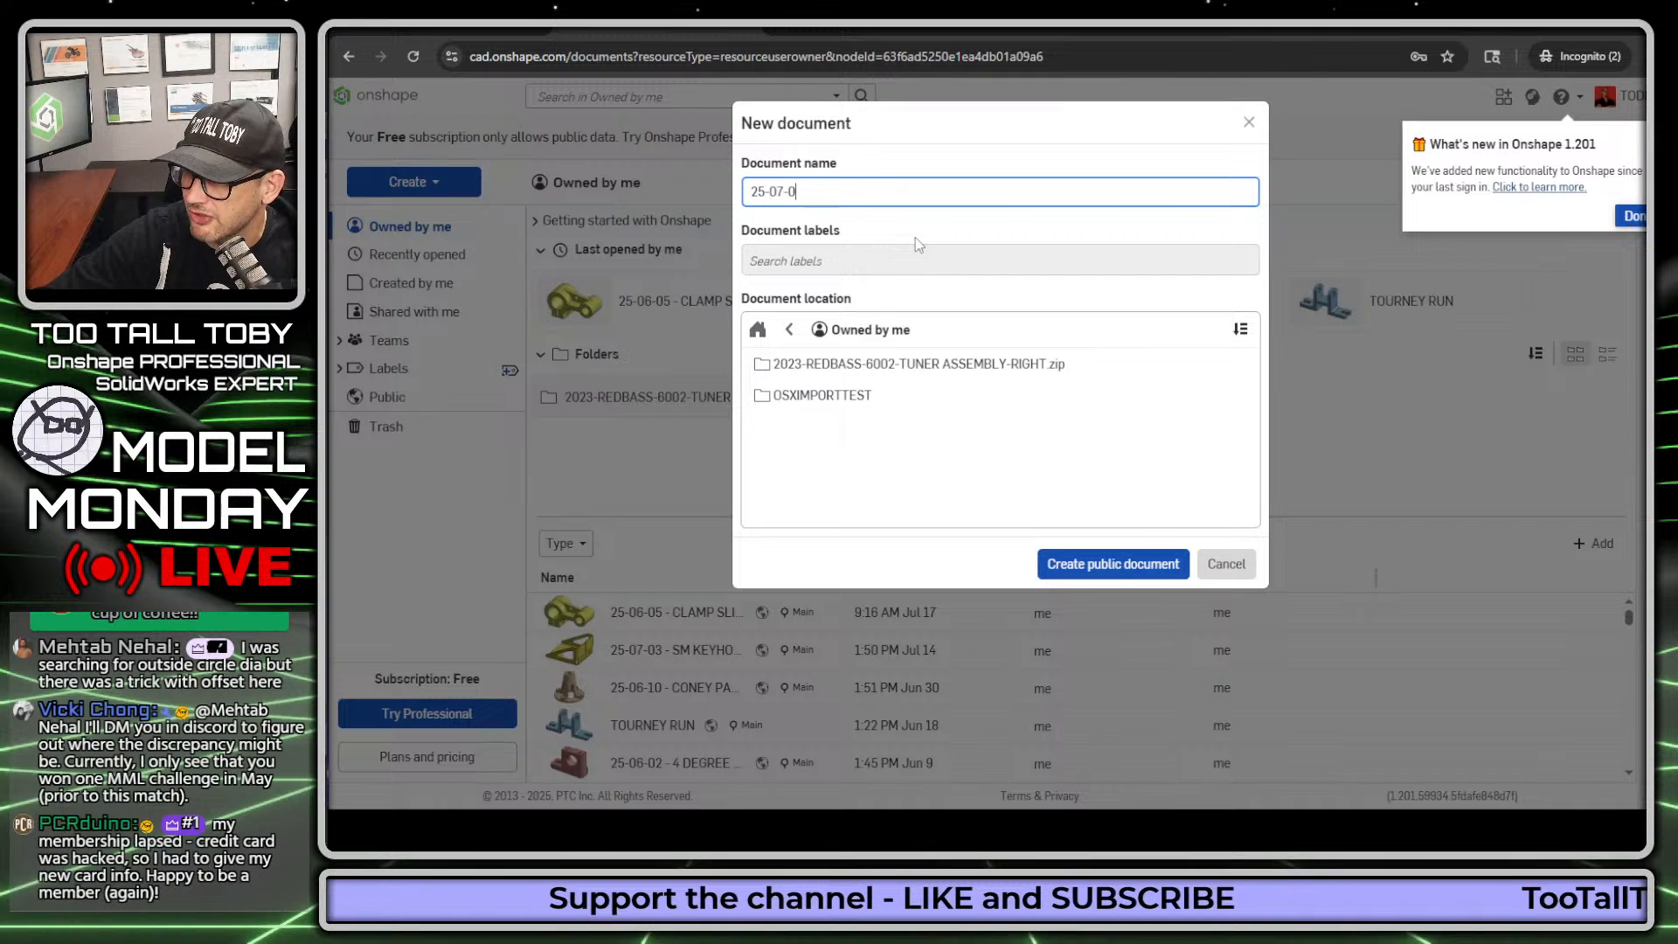
{"action": "type", "text": "6 - TRI WH"}
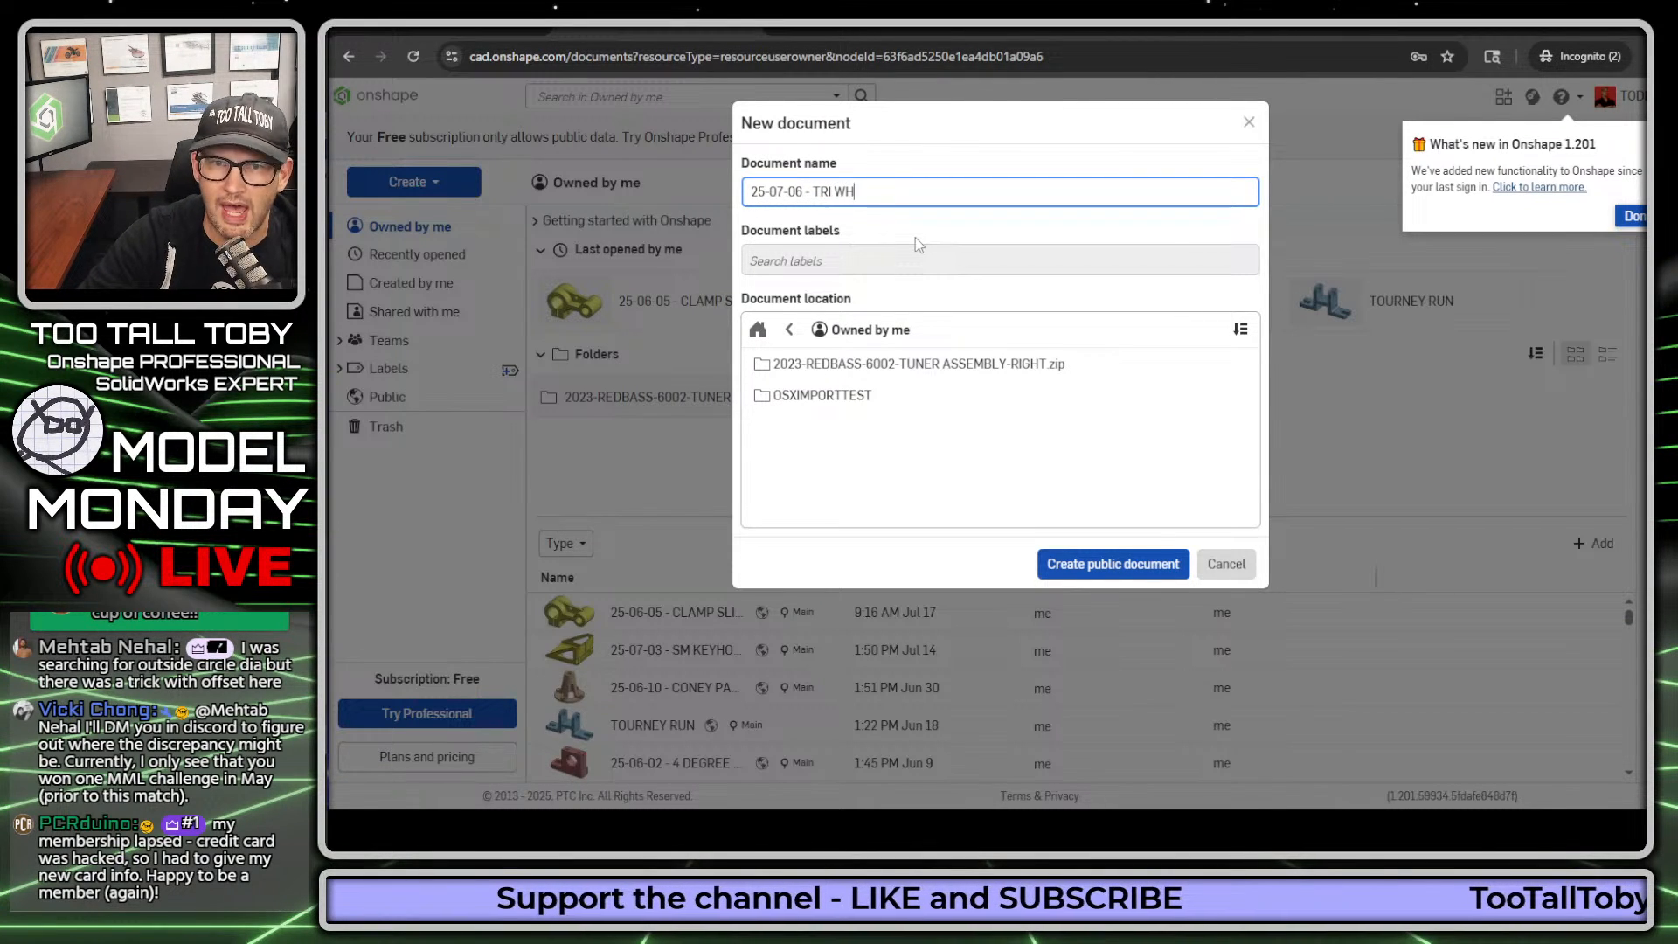
{"action": "type", "text": "EEL w DR"}
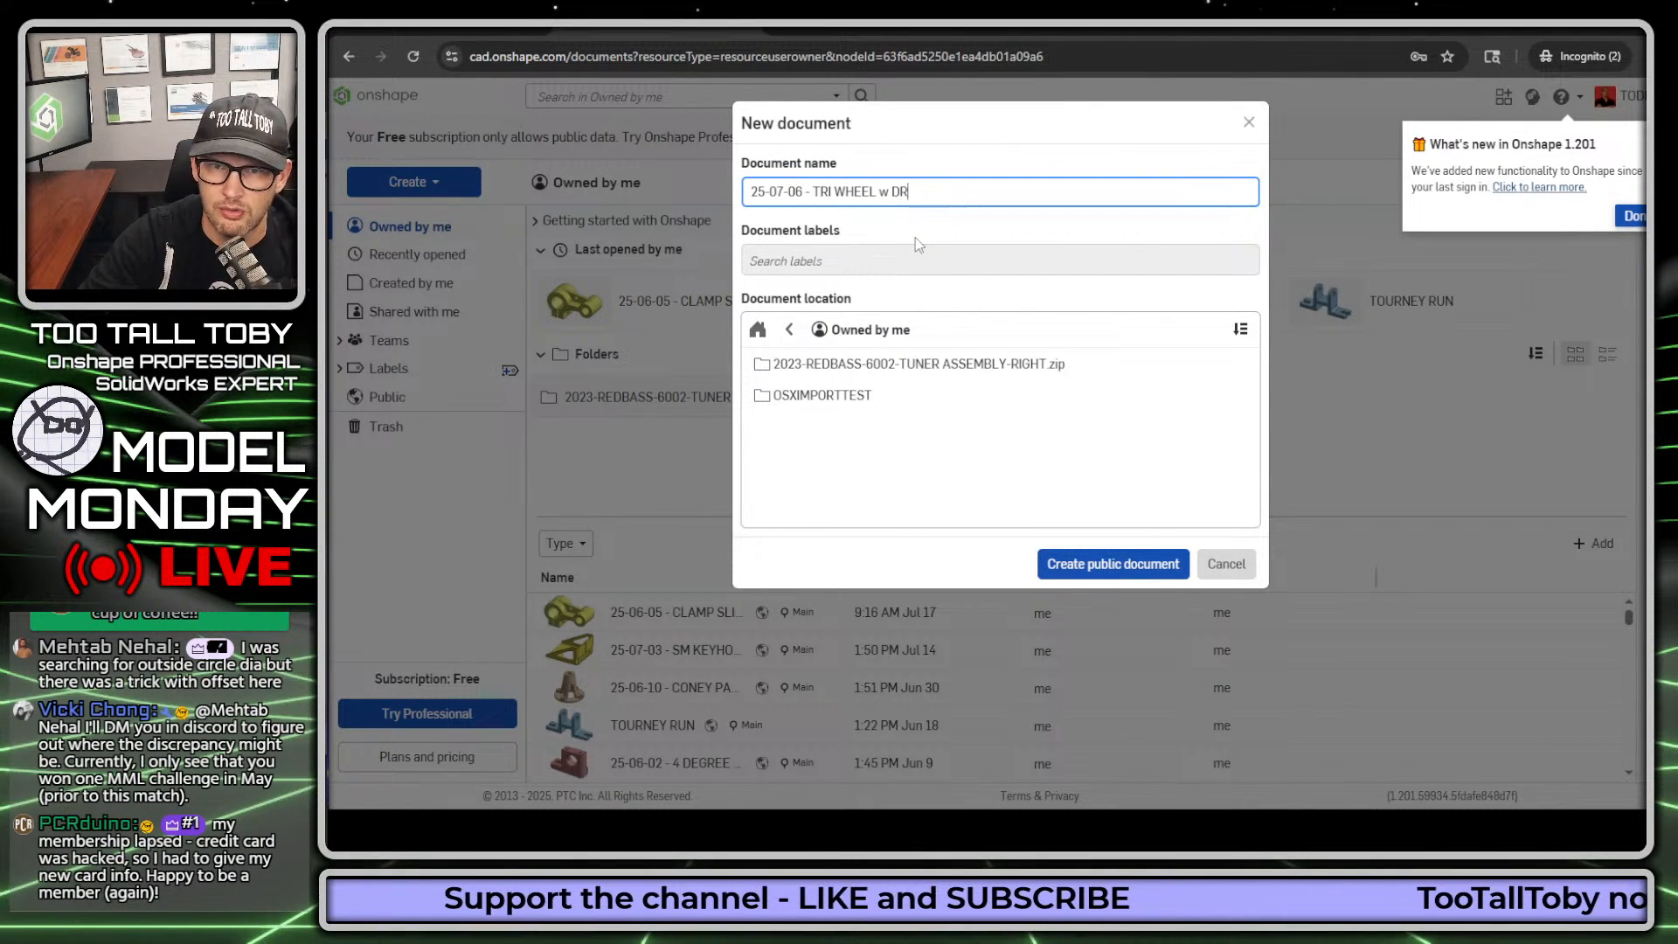
{"action": "type", "text": "AFT"}
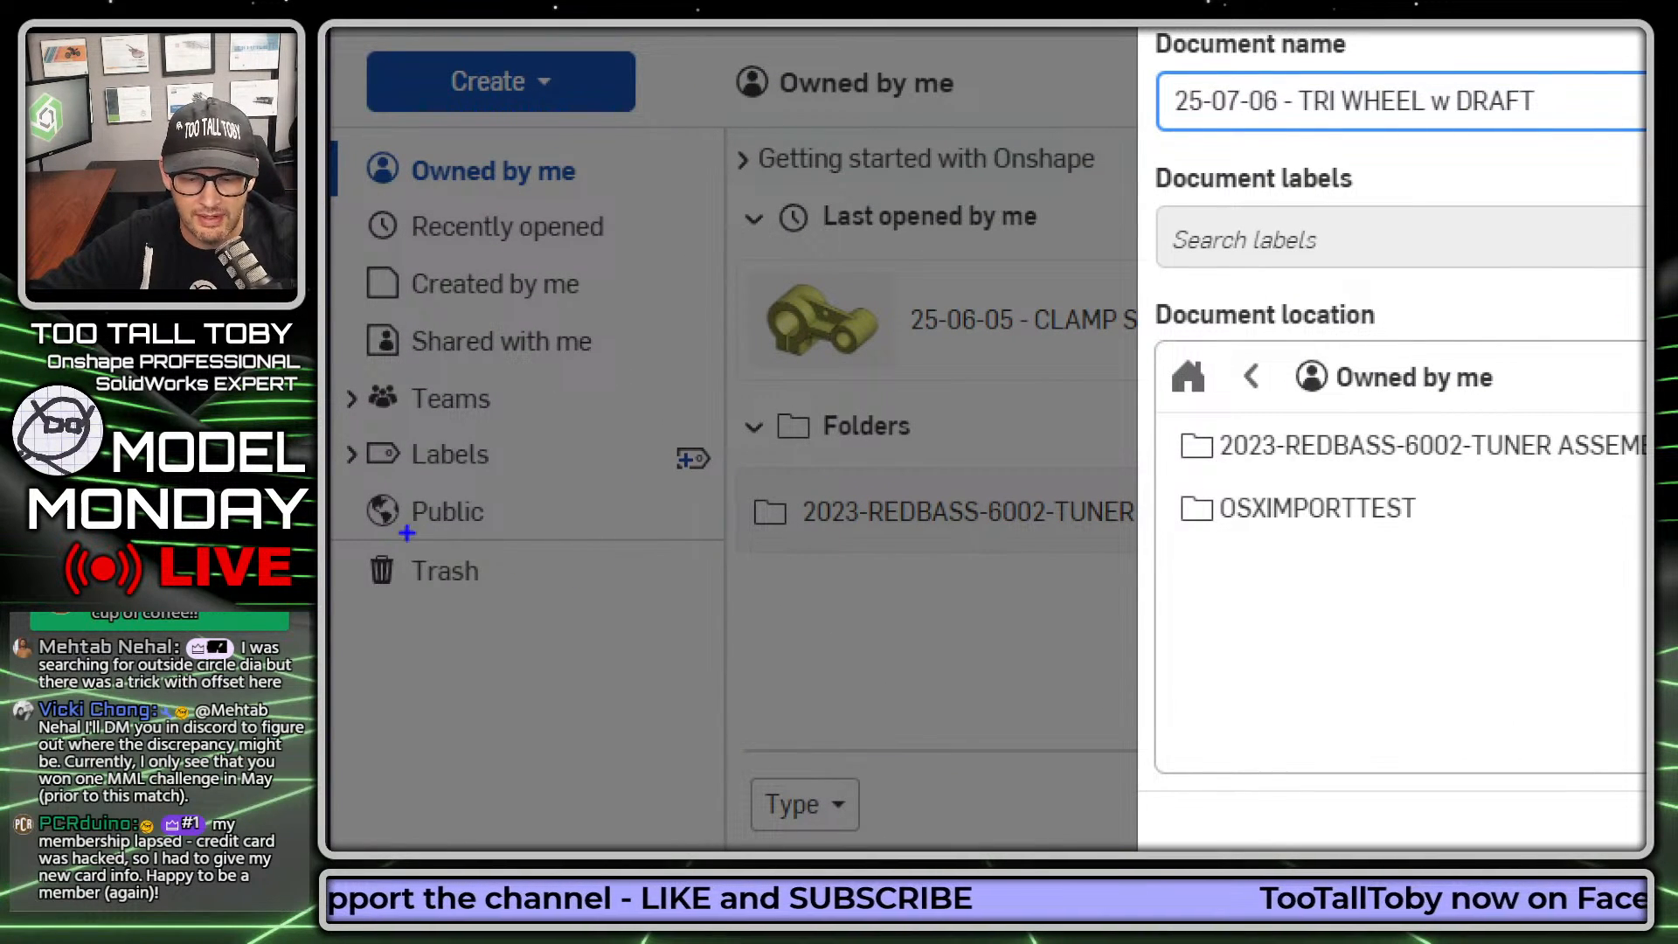
{"action": "mouse_move", "coordinate": [347, 528]}
{"action": "left_mouse_down"}
{"action": "mouse_move", "coordinate": [485, 532]}
{"action": "mouse_move", "coordinate": [517, 497]}
{"action": "mouse_move", "coordinate": [411, 482]}
{"action": "left_mouse_up"}
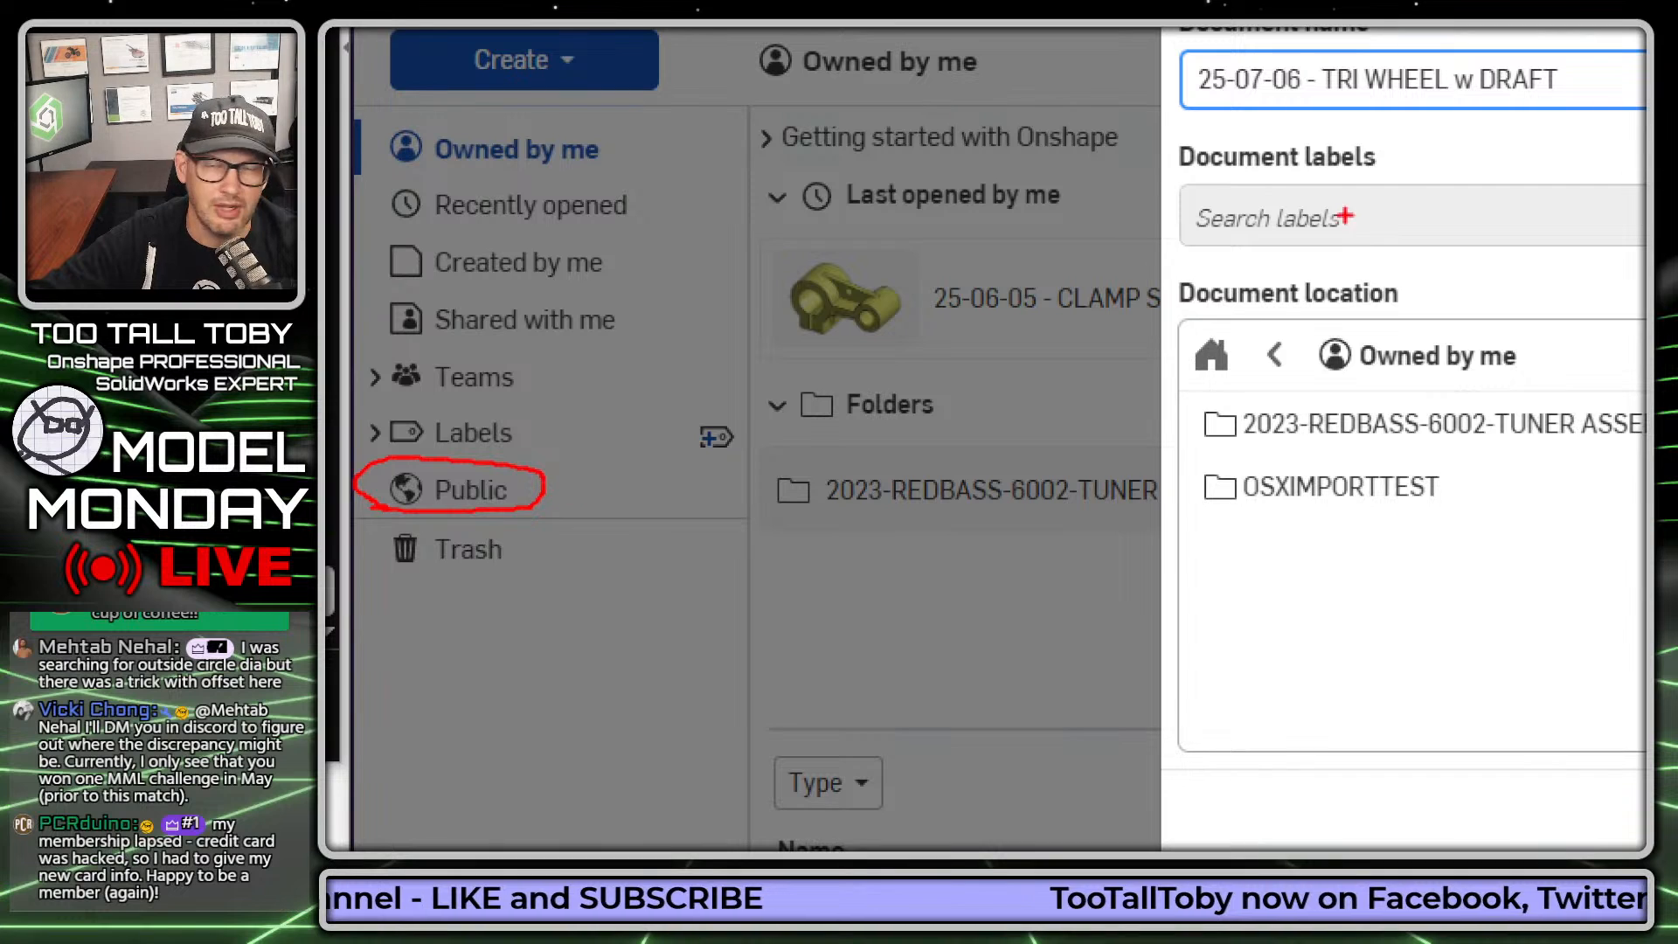
{"action": "mouse_move", "coordinate": [1187, 108]}
{"action": "left_mouse_down"}
{"action": "mouse_move", "coordinate": [1573, 114]}
{"action": "mouse_move", "coordinate": [1430, 51]}
{"action": "mouse_move", "coordinate": [1196, 49]}
{"action": "mouse_move", "coordinate": [1165, 112]}
{"action": "left_mouse_up"}
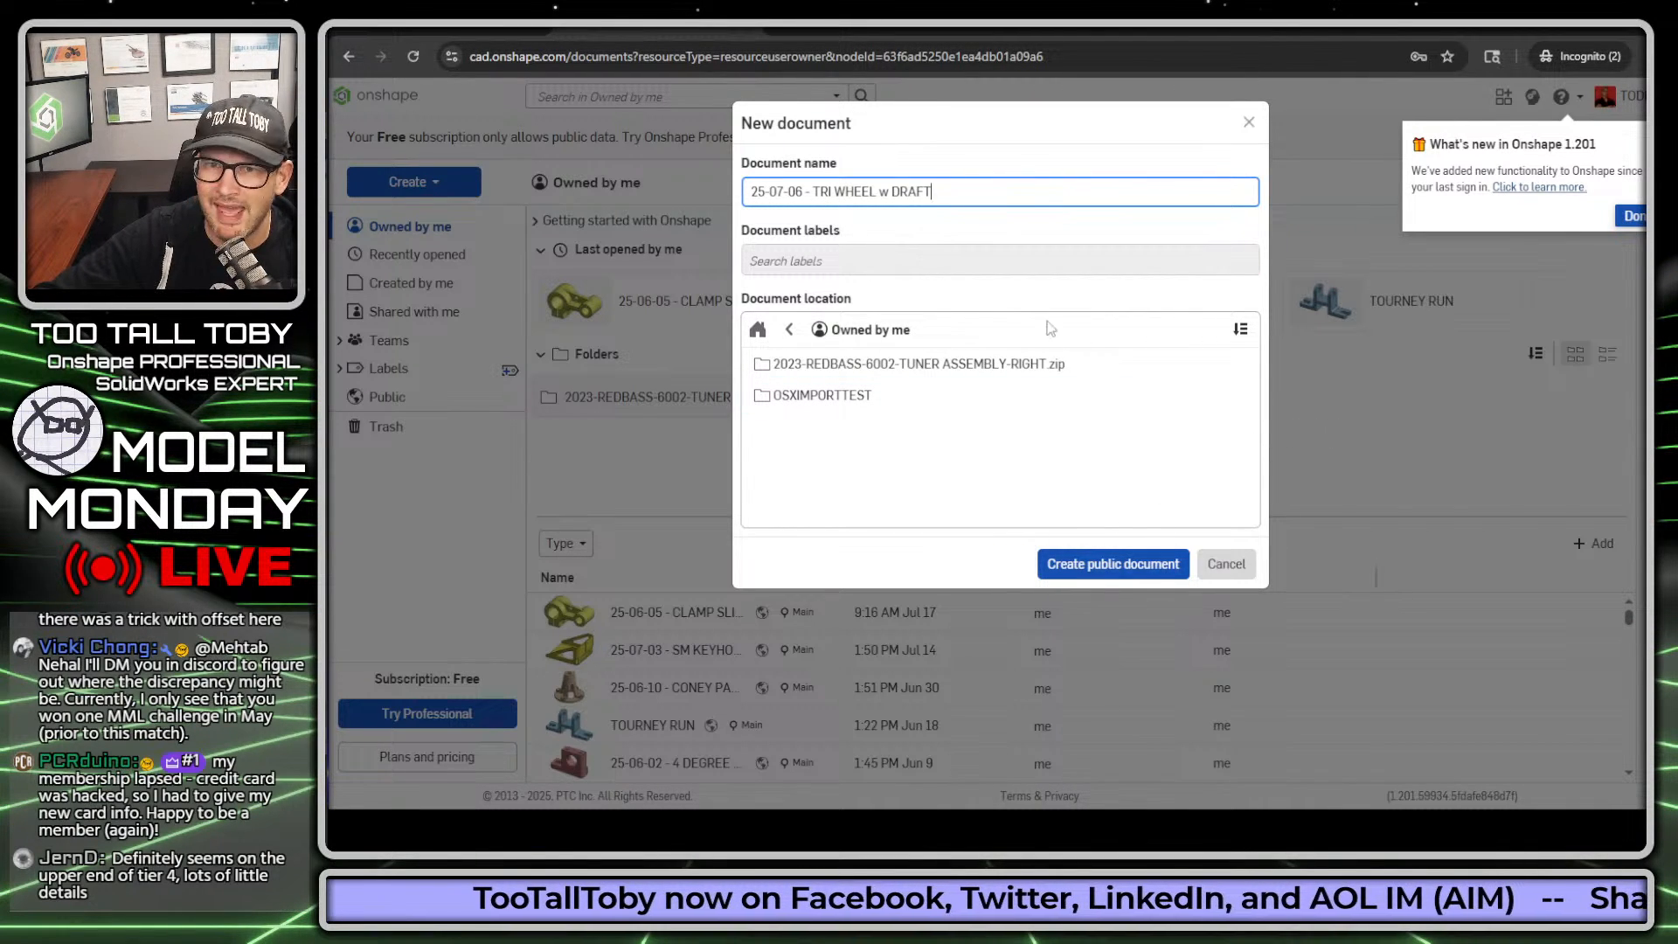
{"action": "left_click", "coordinate": [1095, 566]}
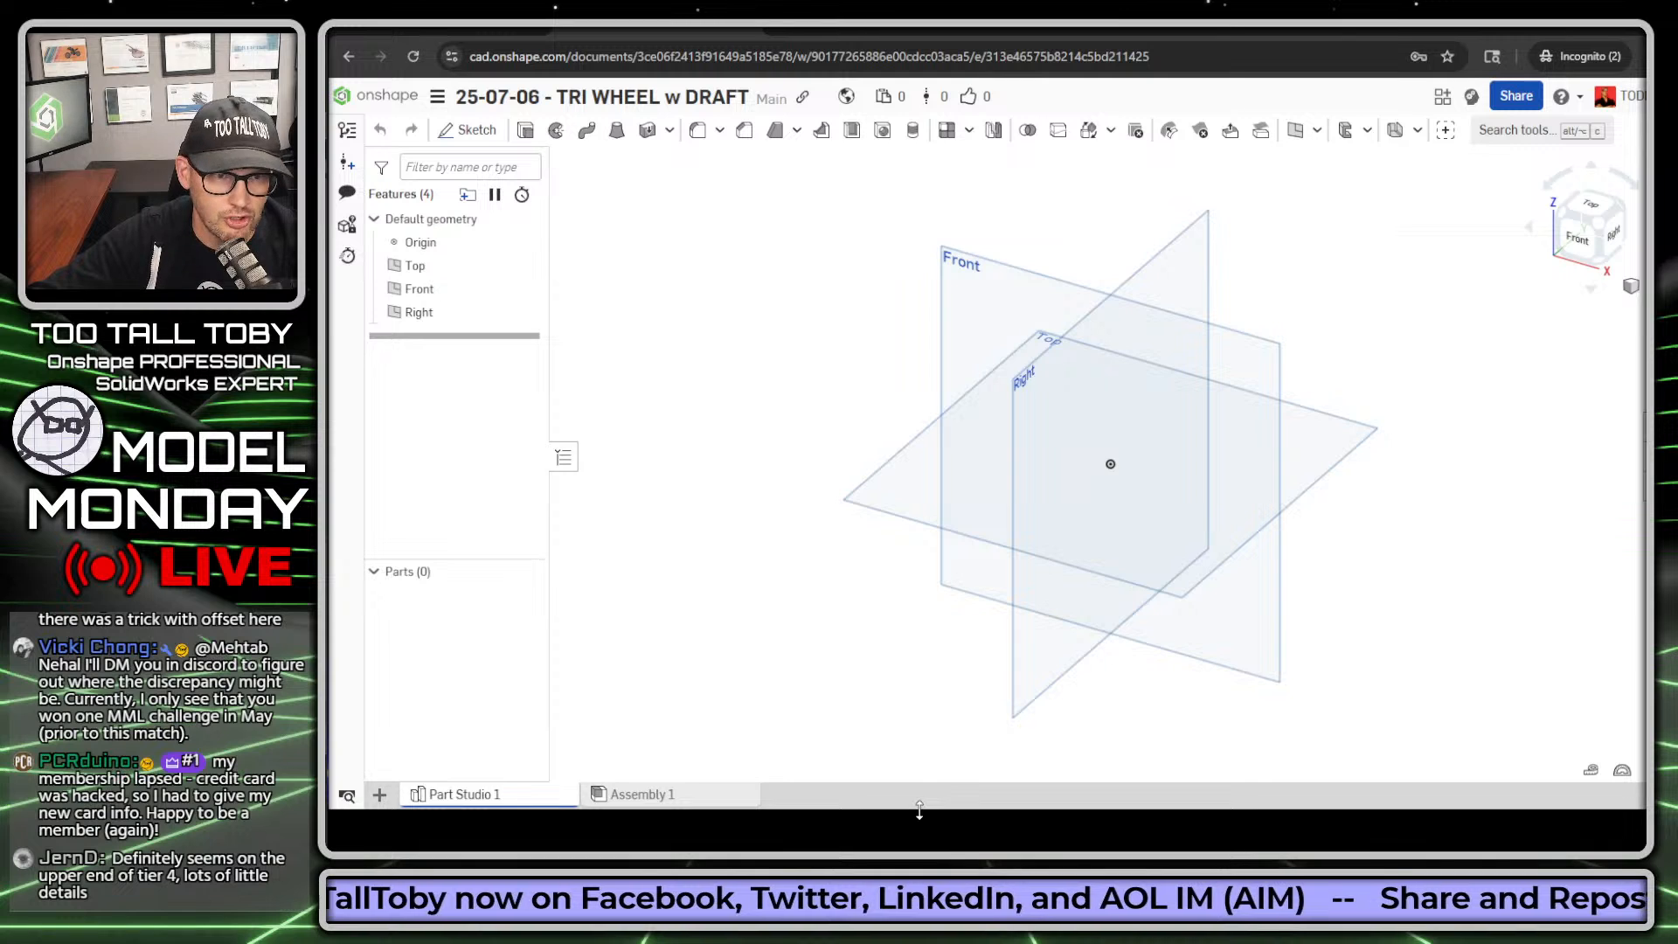
Step: Enlarge the browser window so the Part Studio fills the available screen area
{"action": "left_click_drag", "start_coordinate": [920, 811], "coordinate": [908, 841]}
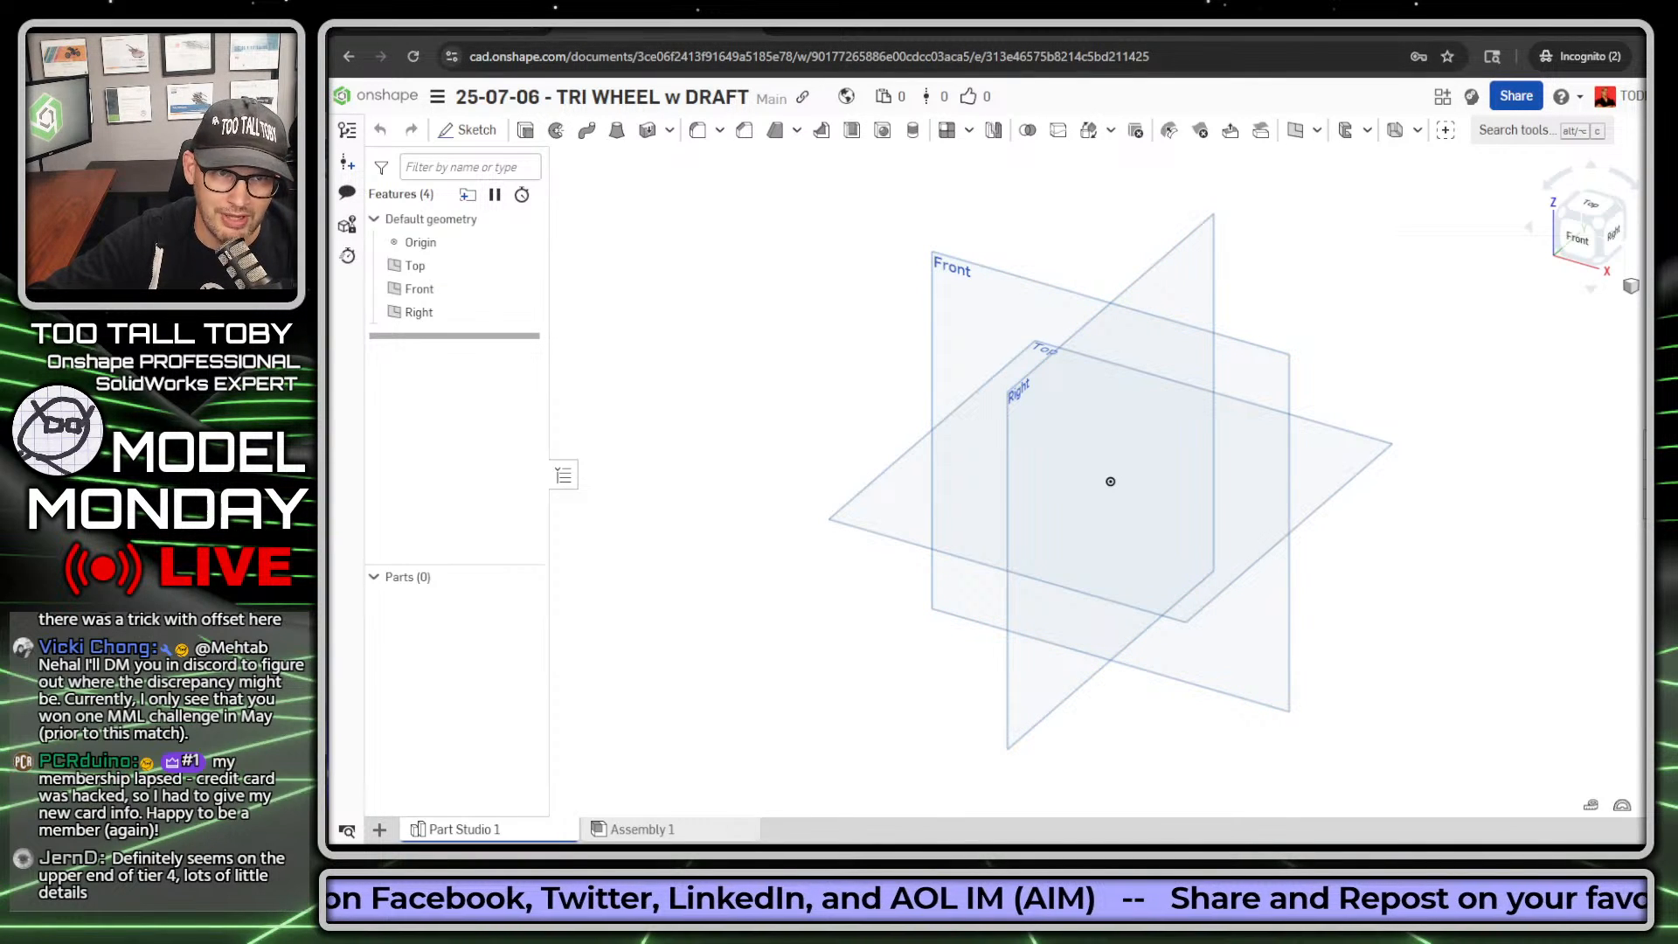
{"action": "left_click_drag", "start_coordinate": [329, 31], "coordinate": [328, 27]}
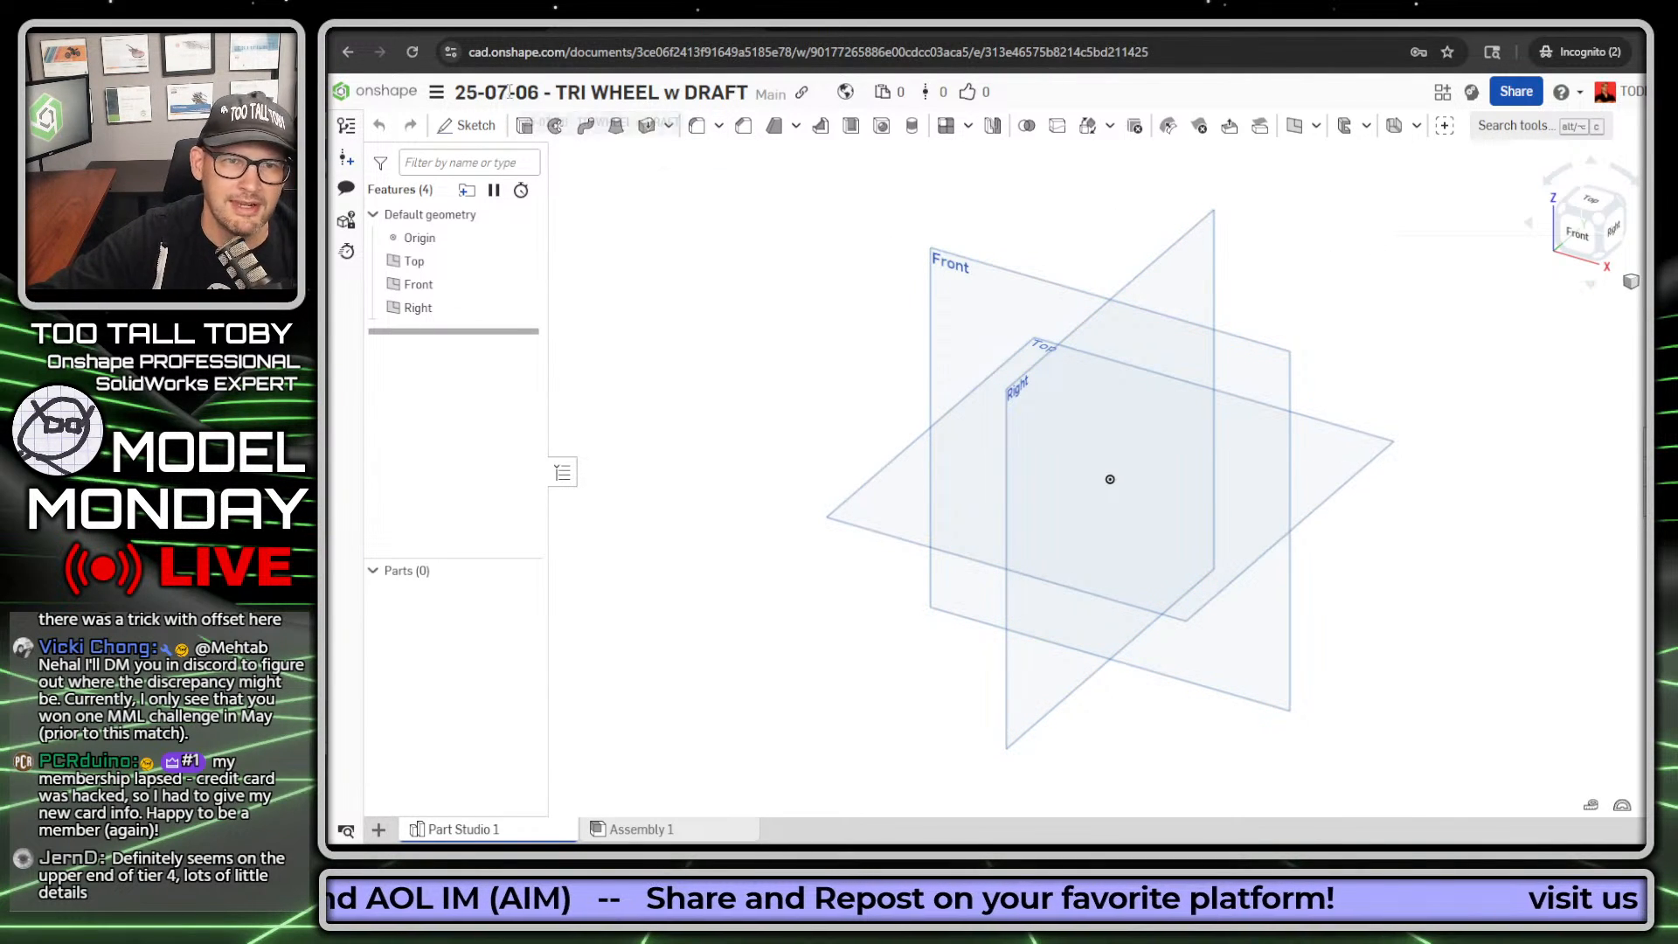
{"action": "left_click", "coordinate": [436, 93]}
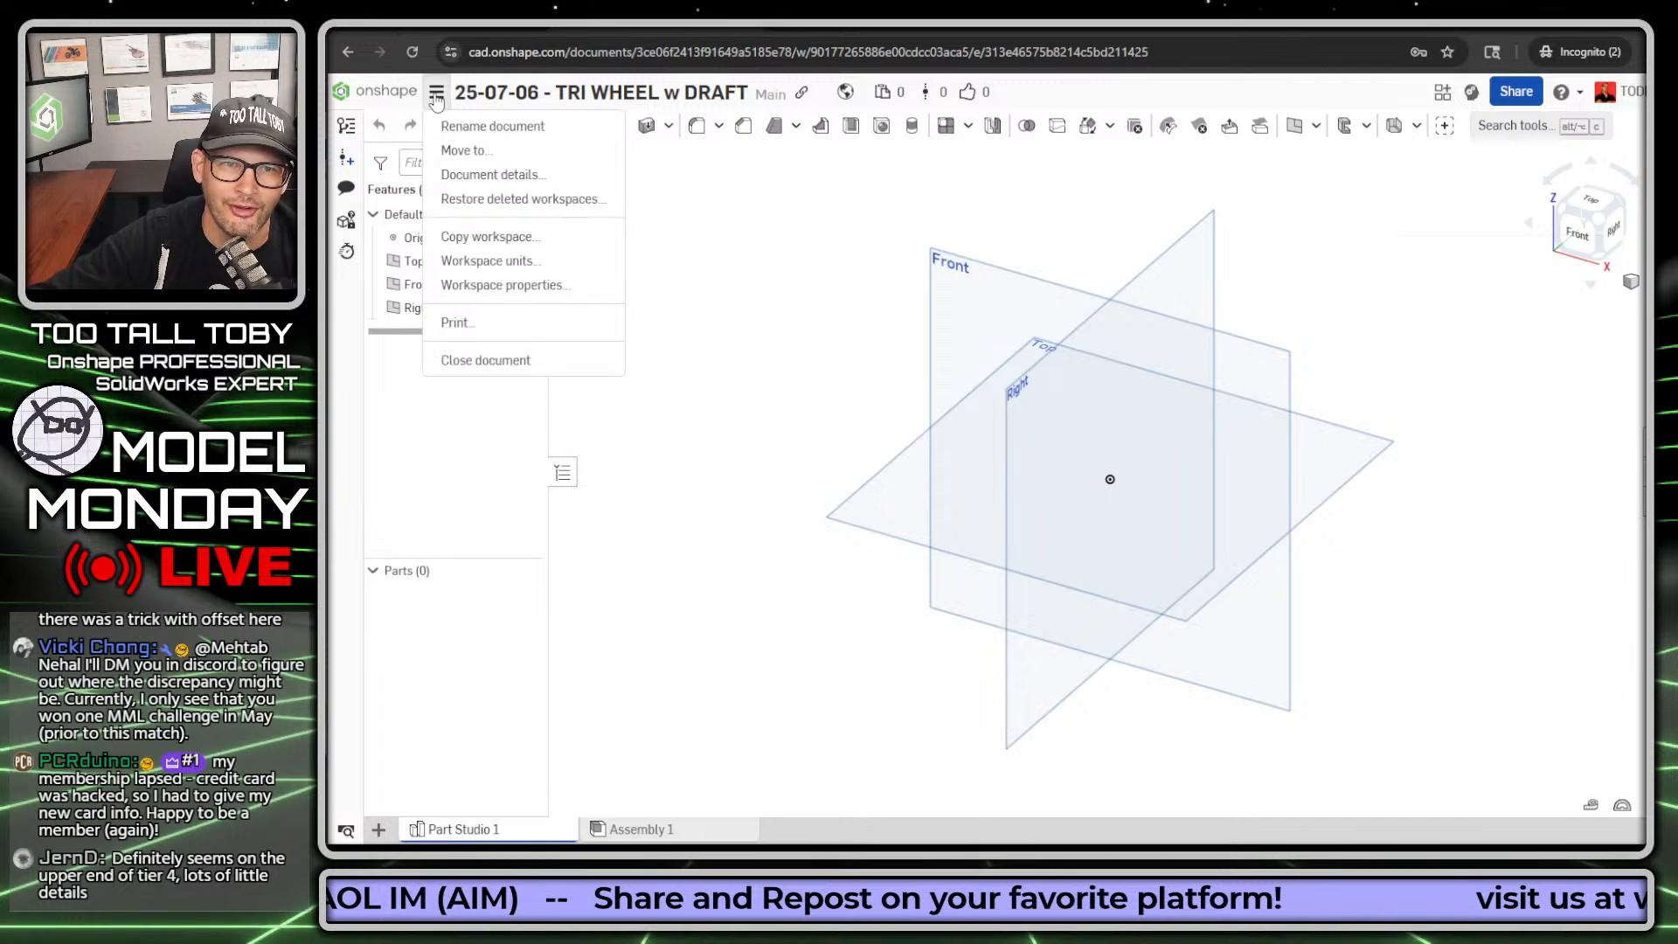
{"action": "left_click", "coordinate": [785, 213]}
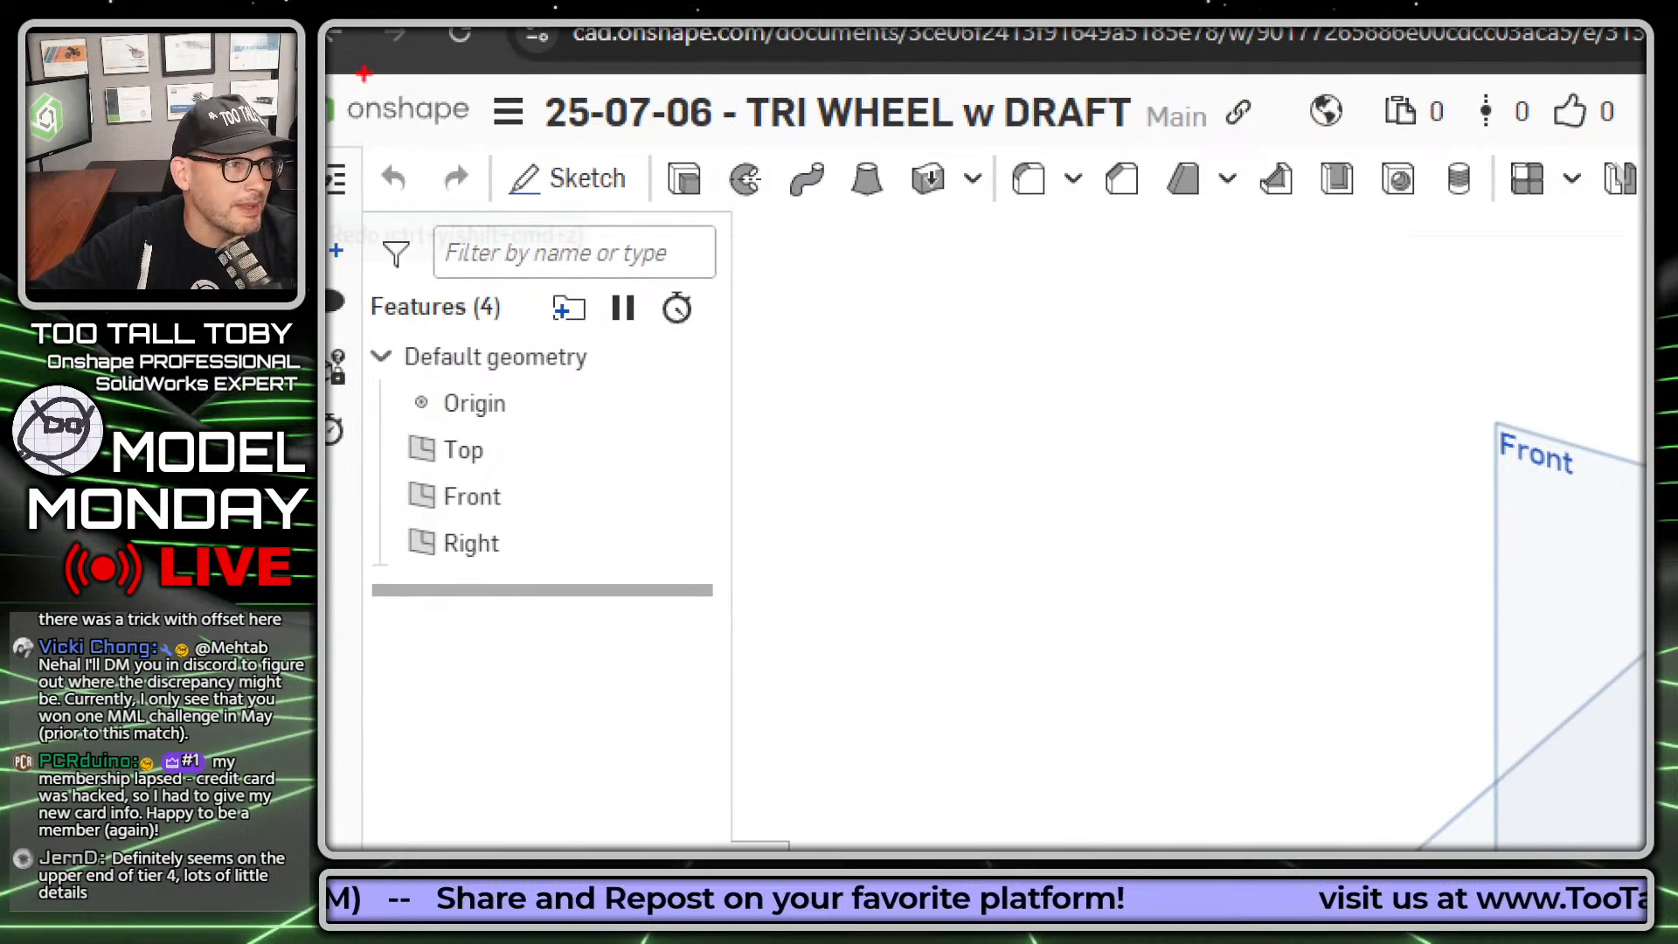
Step: Set the workspace units to Millimeter for length and Gram for mass, and accept the settings
{"action": "left_click_drag", "start_coordinate": [527, 118], "coordinate": [722, 280]}
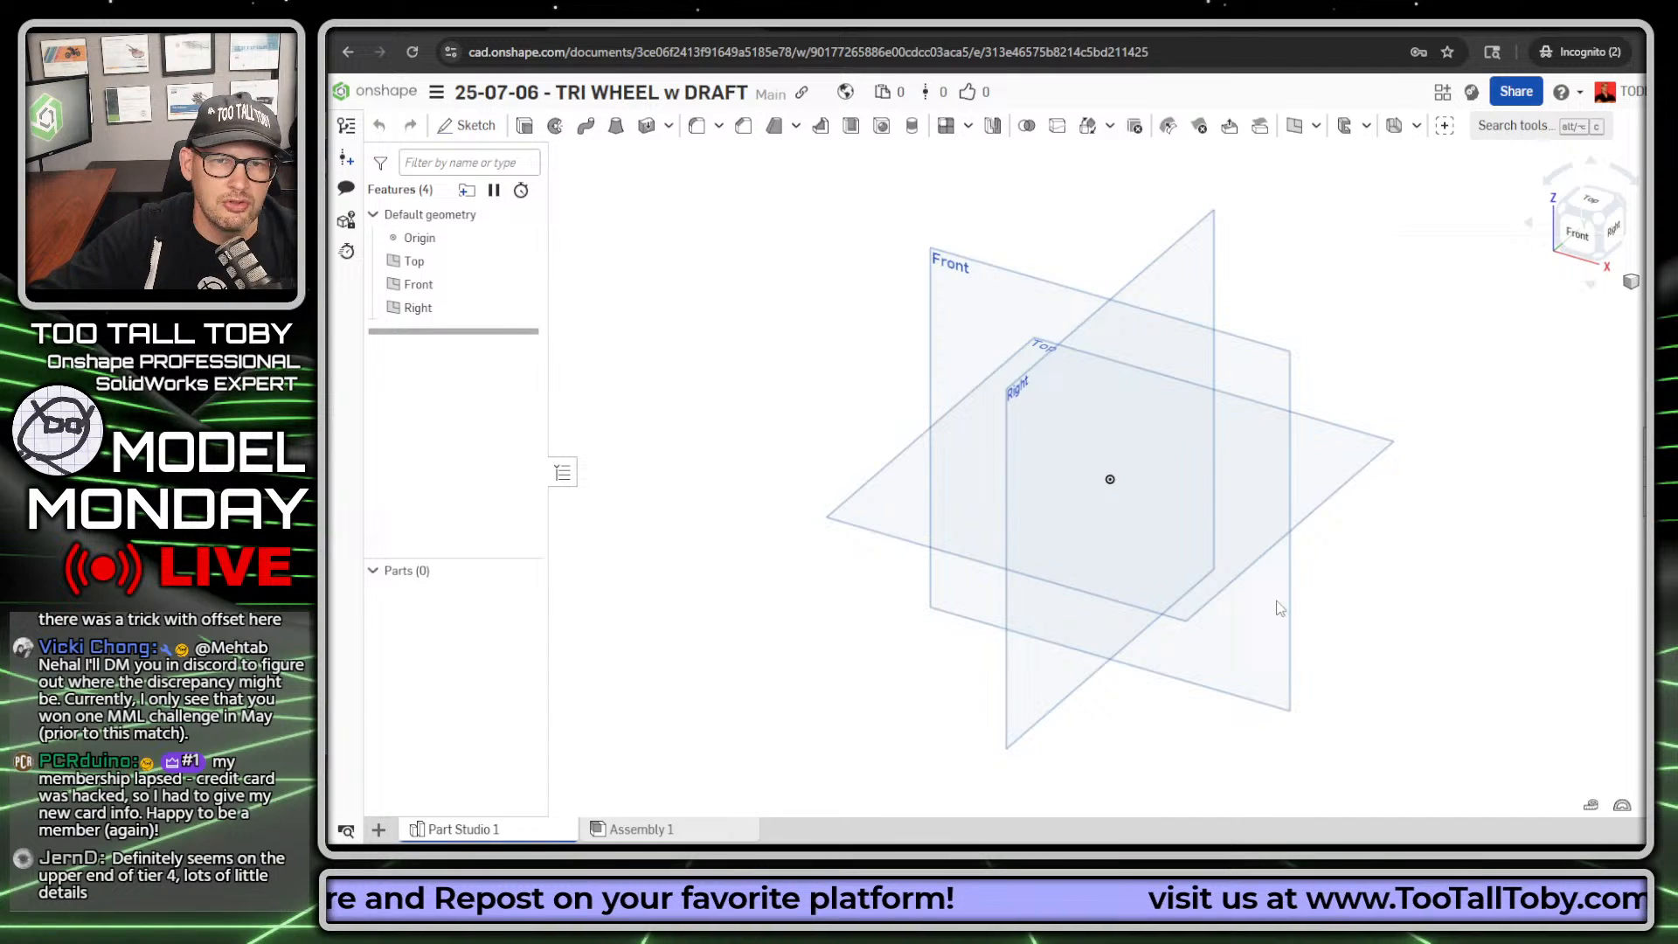
{"action": "left_click_drag", "start_coordinate": [446, 102], "coordinate": [644, 228]}
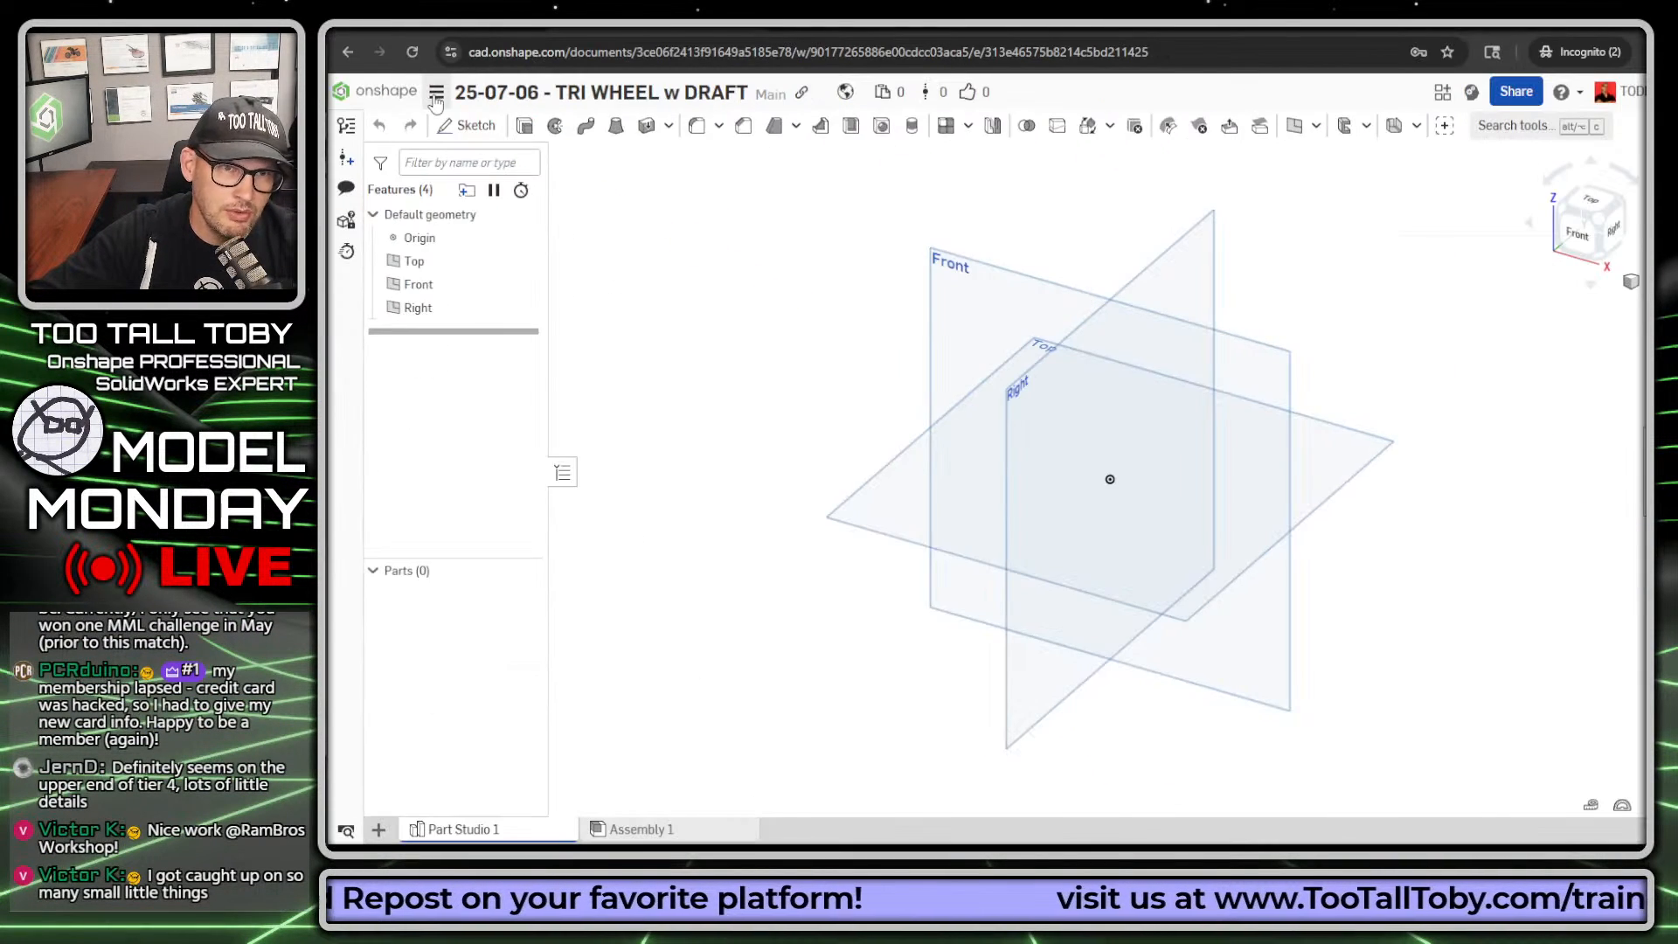
{"action": "left_click", "coordinate": [491, 89]}
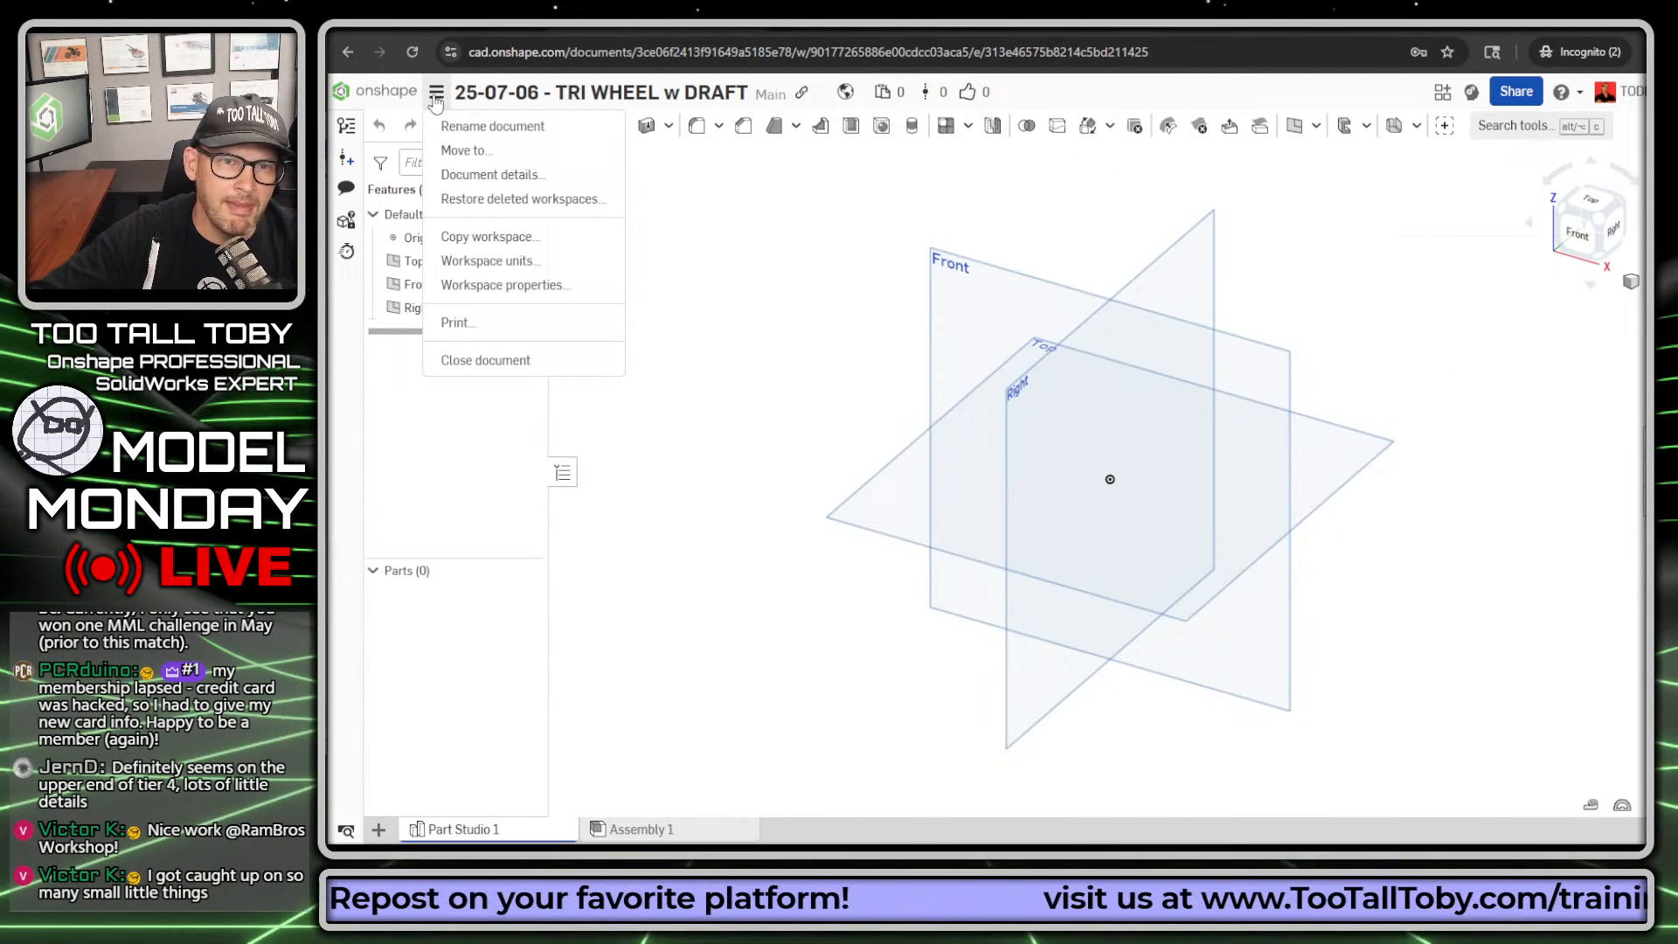
{"action": "left_click", "coordinate": [490, 264]}
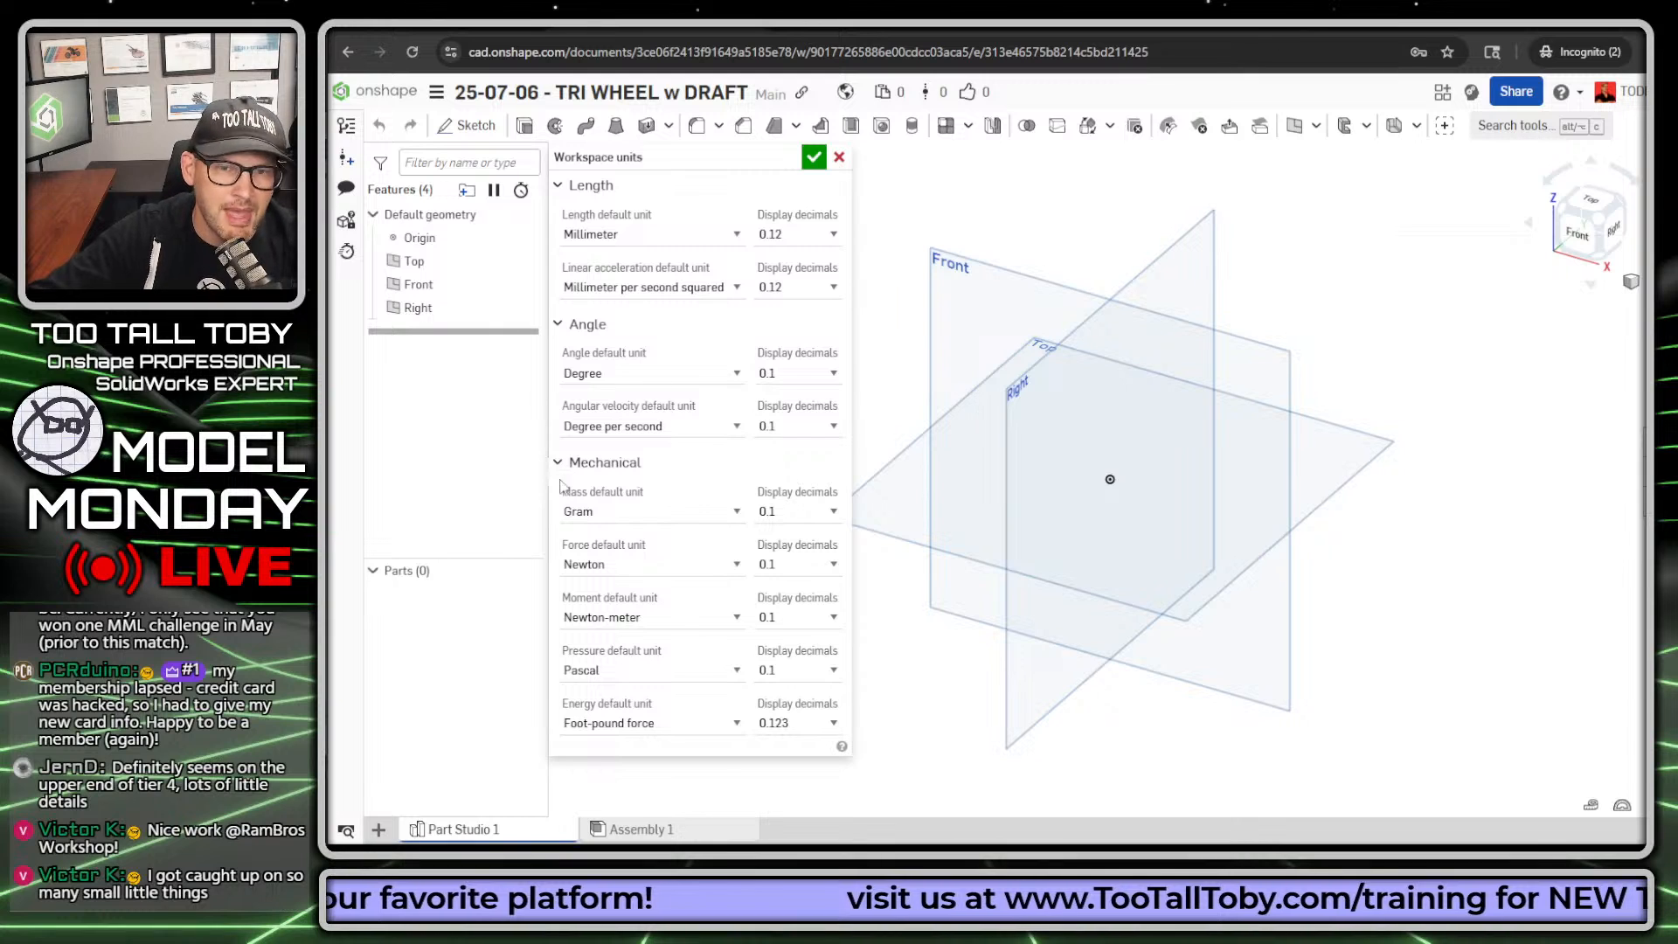
{"action": "left_click", "coordinate": [730, 236]}
{"action": "left_click", "coordinate": [728, 240]}
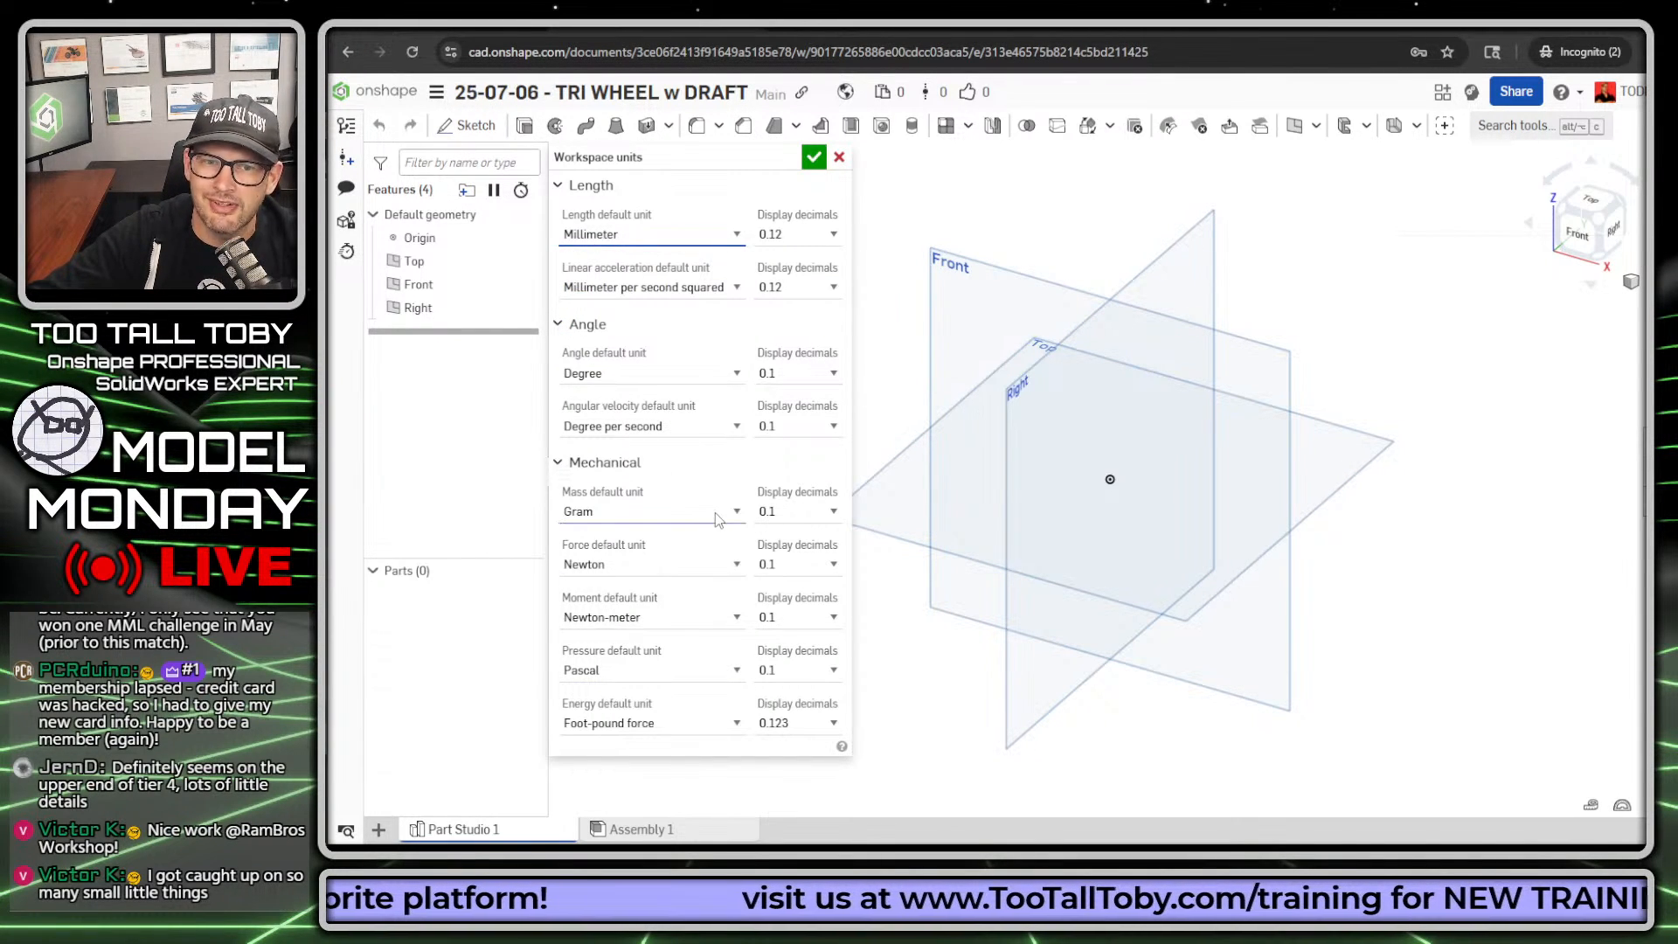
{"action": "left_click", "coordinate": [695, 514]}
{"action": "left_click", "coordinate": [665, 545]}
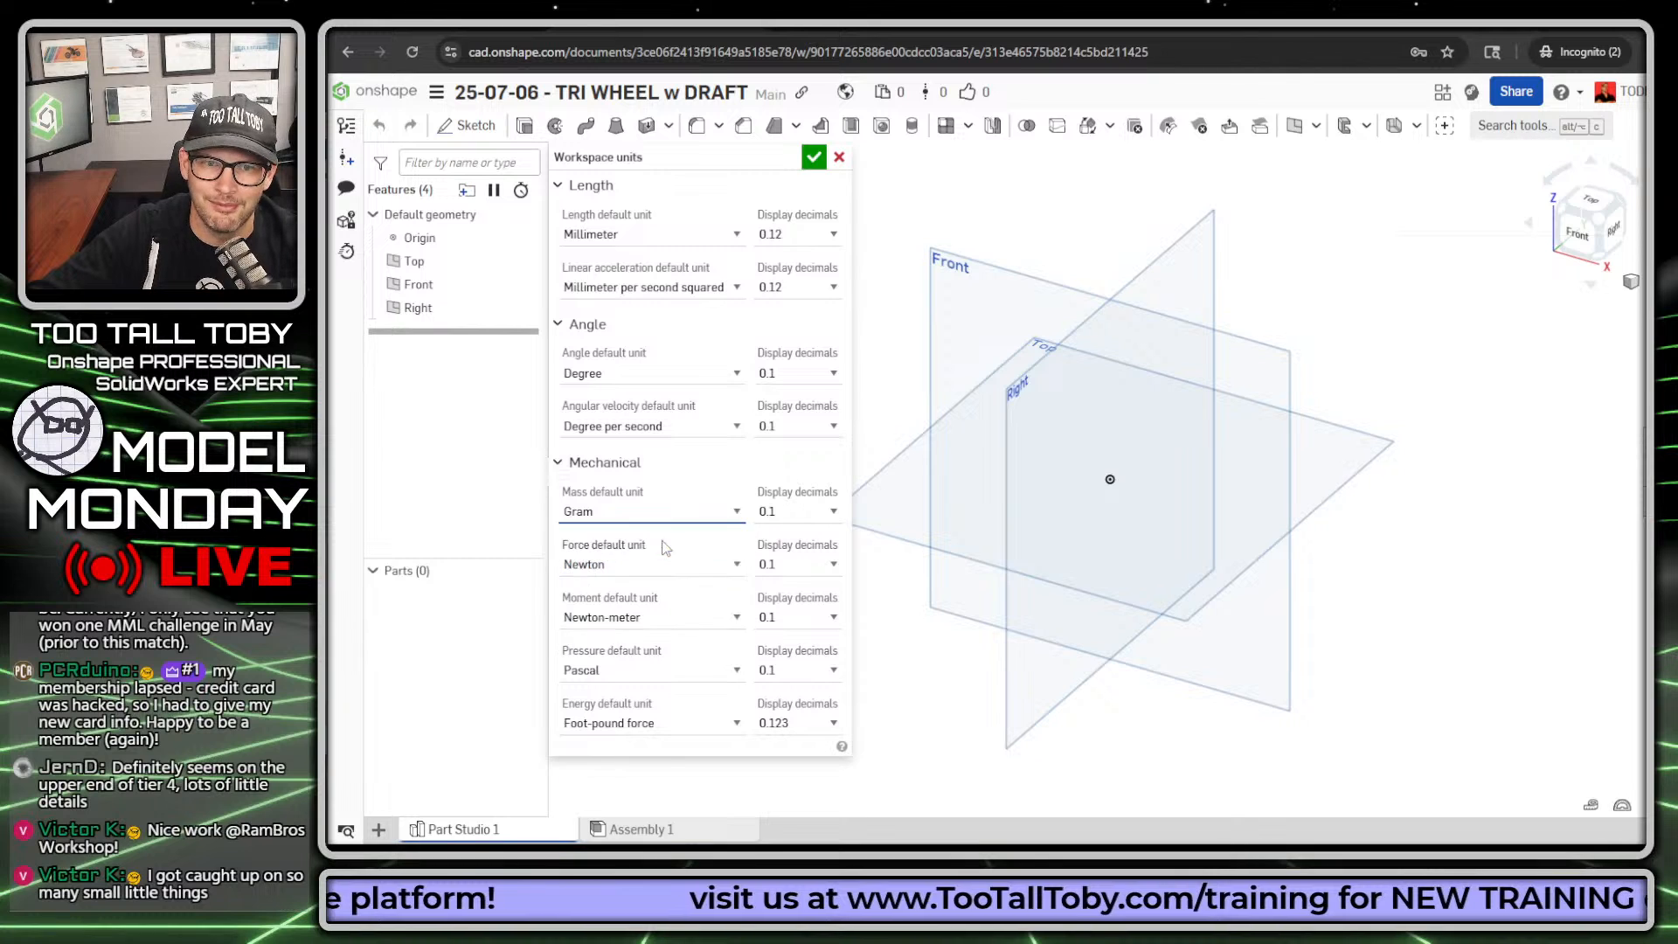
{"action": "left_click", "coordinate": [814, 156]}
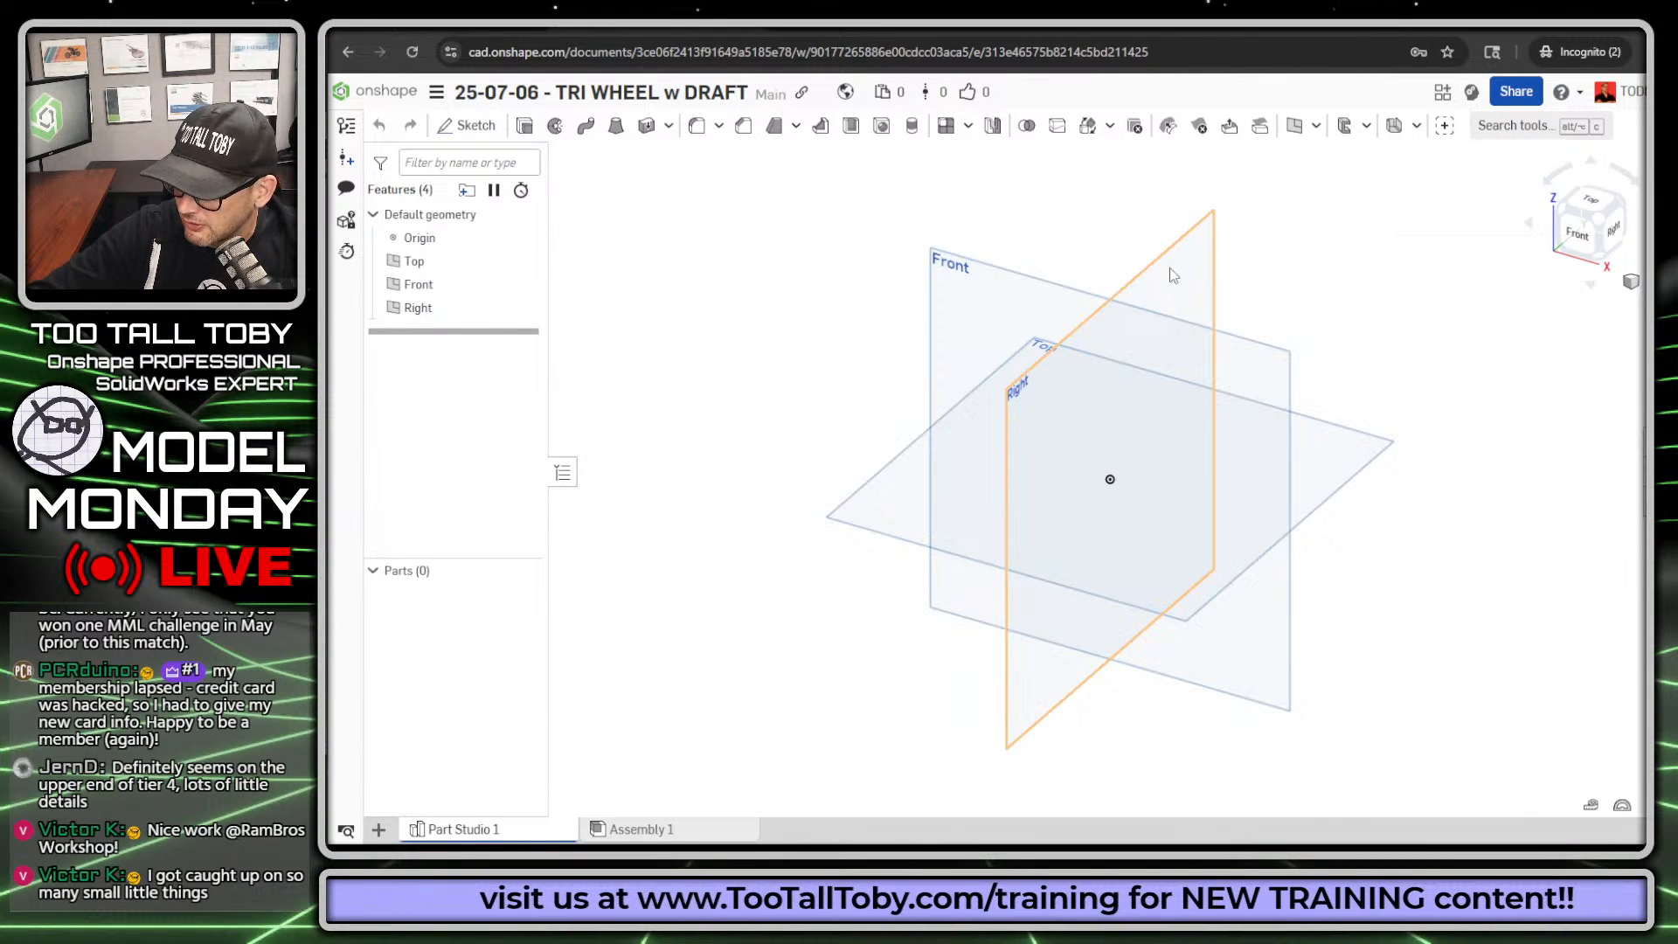
Step: Switch to the TRI WHEEL w DRAFT practice drawing page and move its window off to another display, leaving the Part Studio clear
{"action": "key", "text": "alt+Tab"}
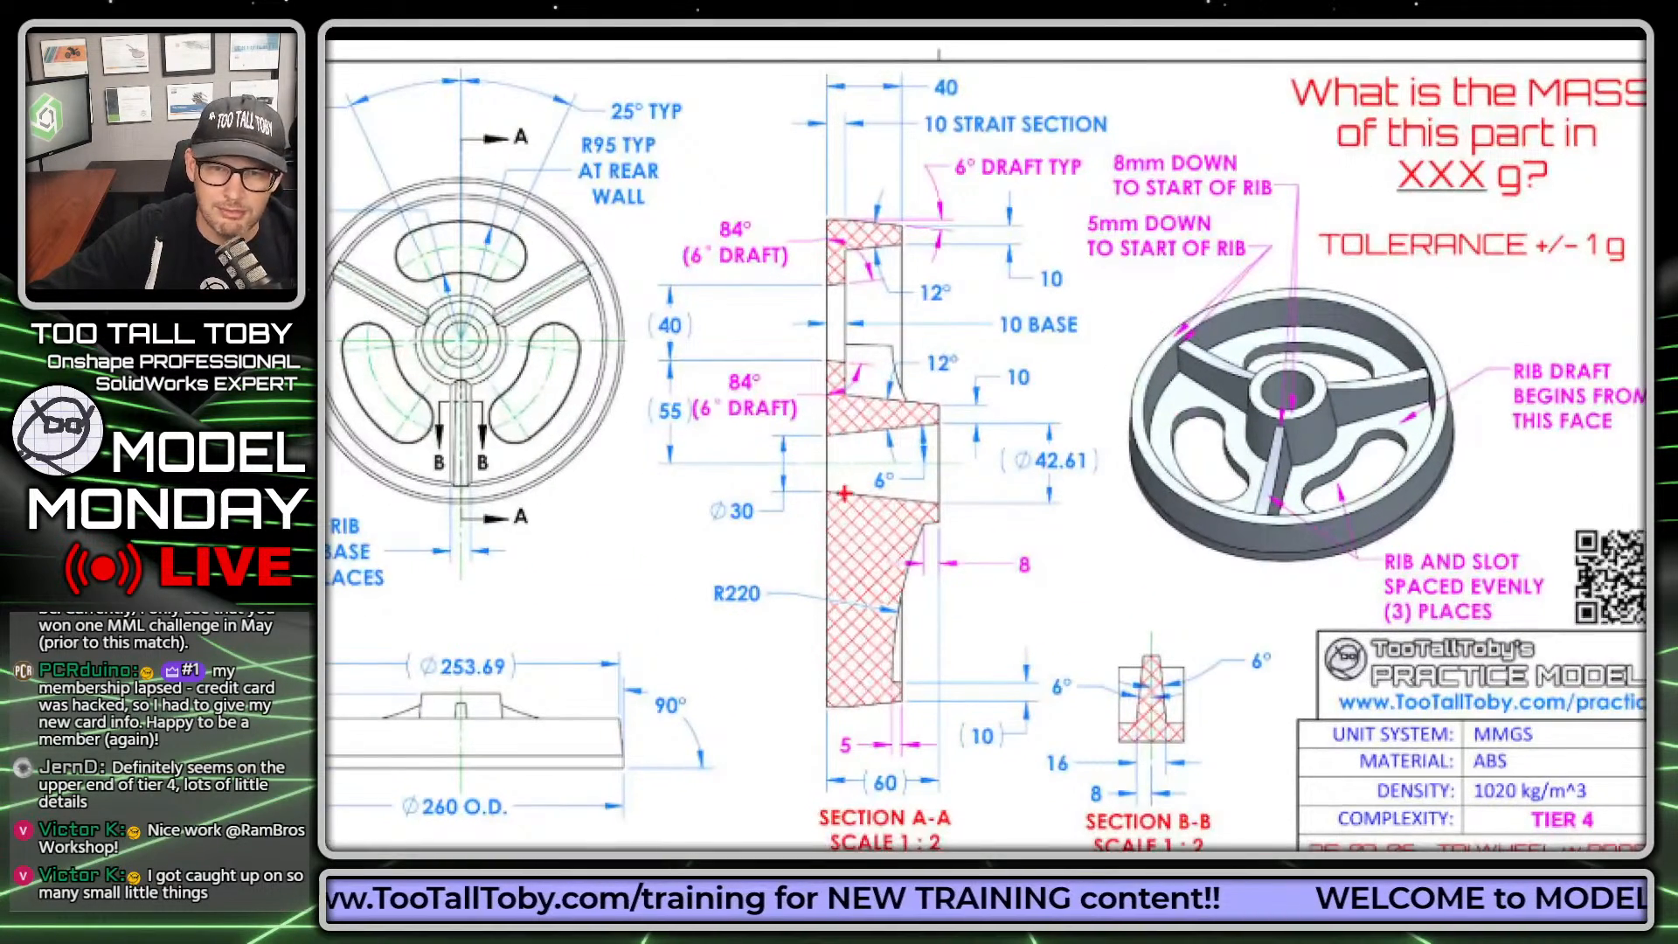
{"action": "left_click_drag", "start_coordinate": [787, 477], "coordinate": [959, 480]}
{"action": "mouse_move", "coordinate": [812, 163]}
{"action": "left_mouse_down"}
{"action": "mouse_move", "coordinate": [785, 564]}
{"action": "mouse_move", "coordinate": [839, 728]}
{"action": "mouse_move", "coordinate": [971, 372]}
{"action": "mouse_move", "coordinate": [708, 175]}
{"action": "left_mouse_up"}
{"action": "key", "text": "Escape"}
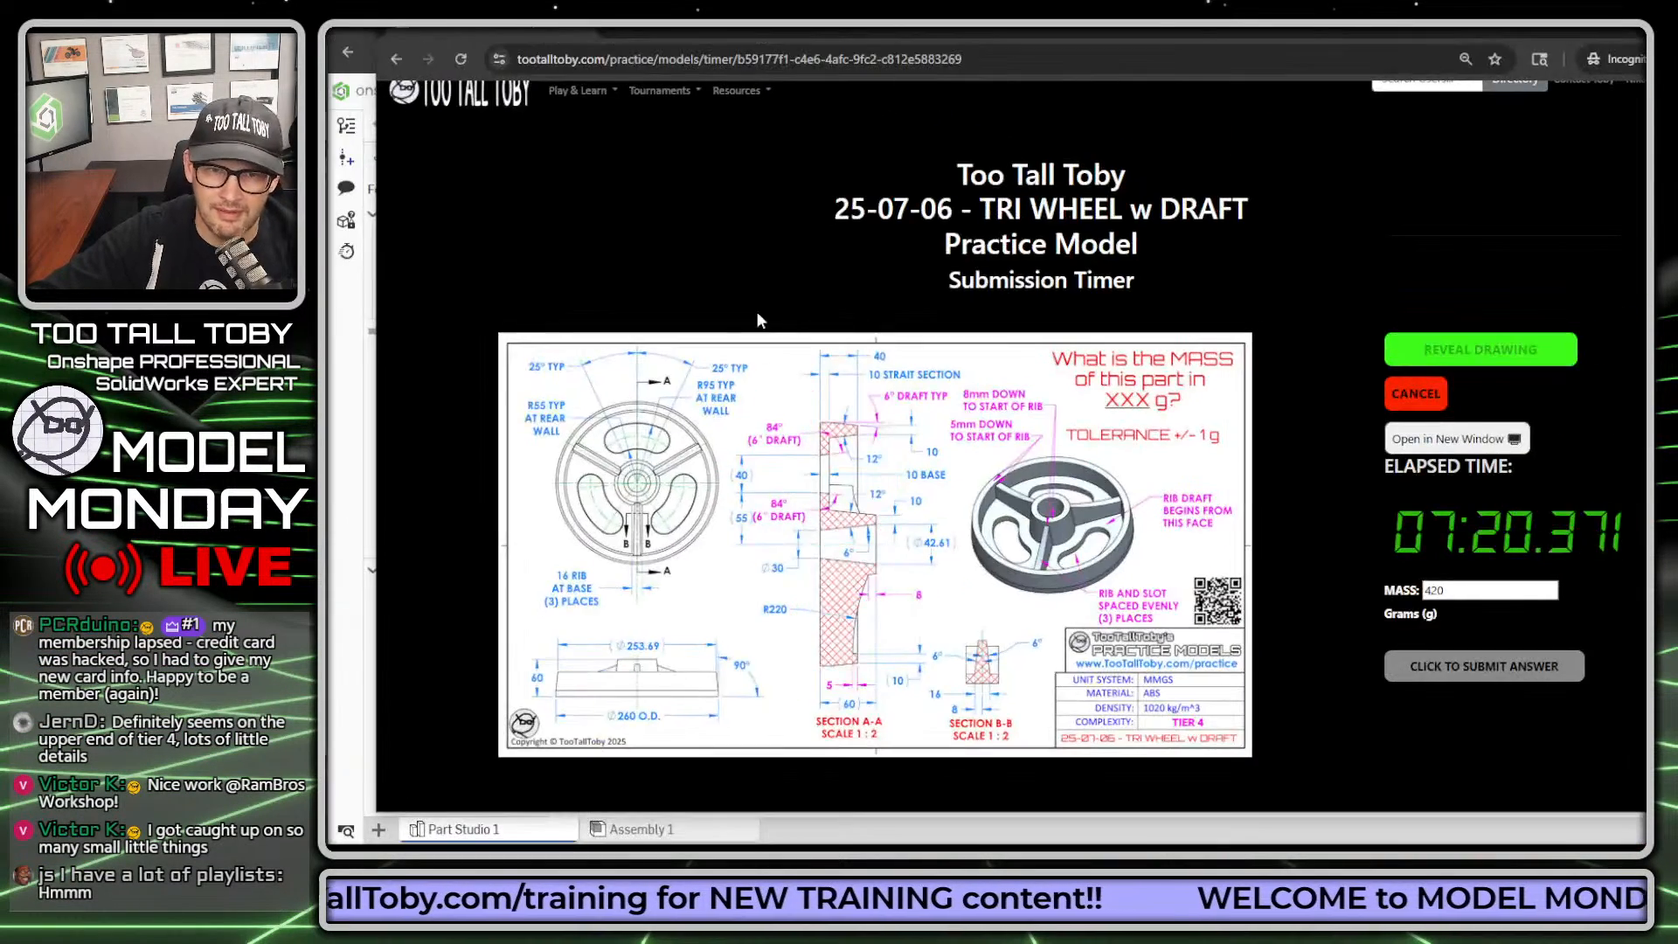
{"action": "left_click_drag", "start_coordinate": [714, 32], "coordinate": [1677, 44]}
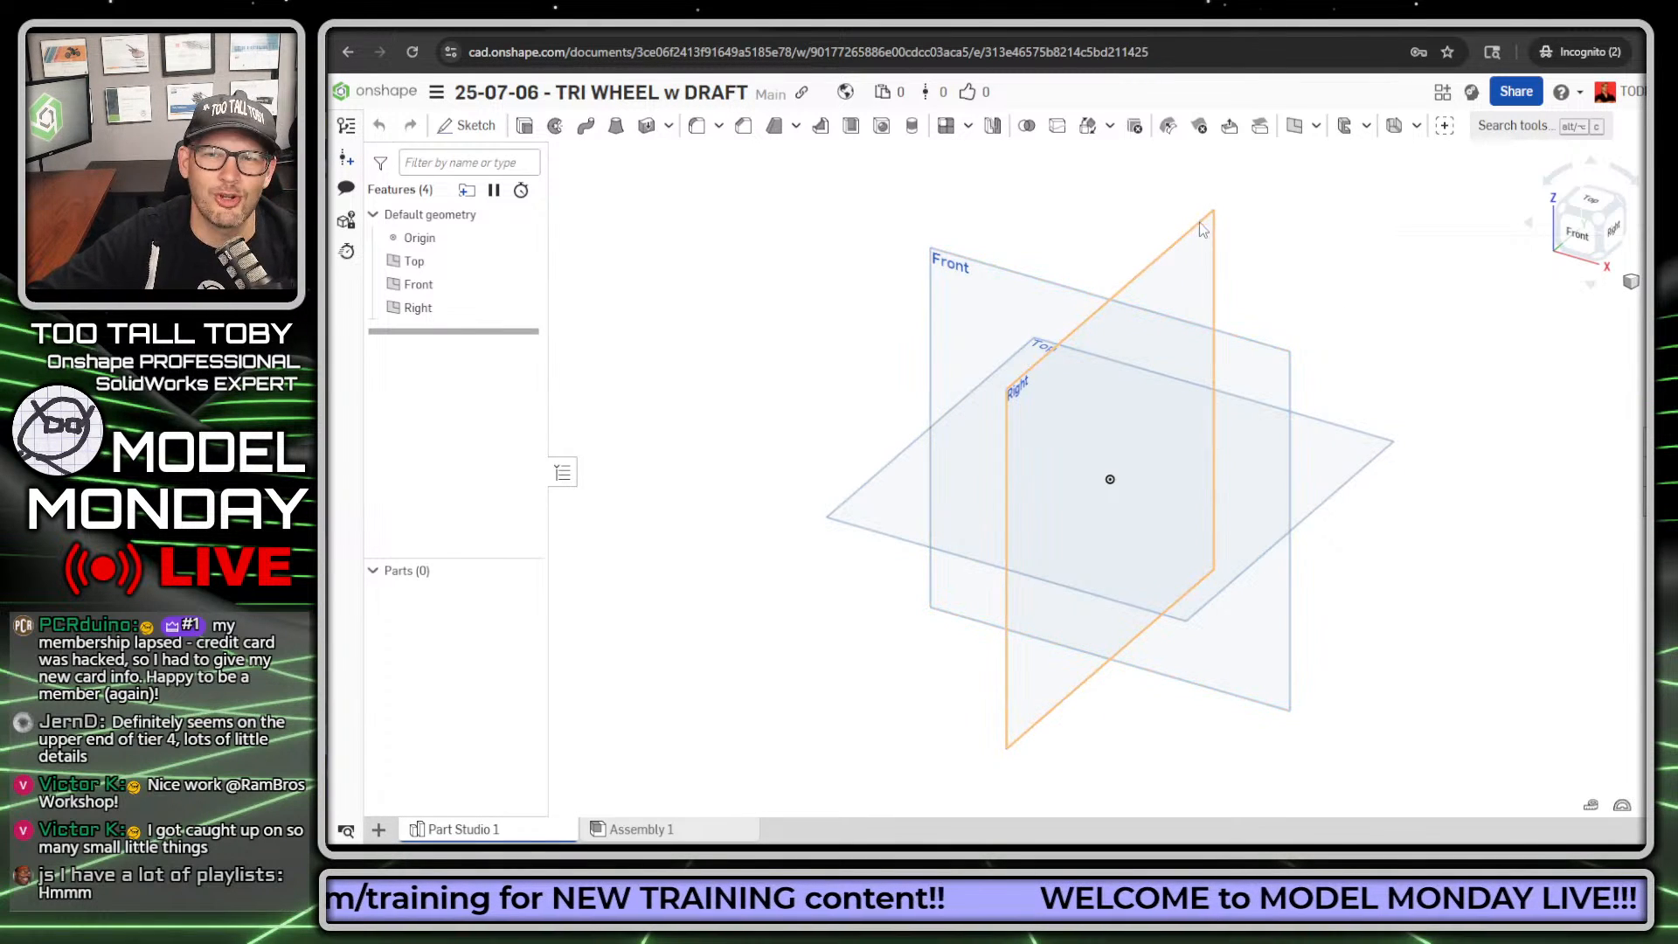
Step: Start a sketch on the Right plane and orient the view normal to it
{"action": "left_click", "coordinate": [1161, 261]}
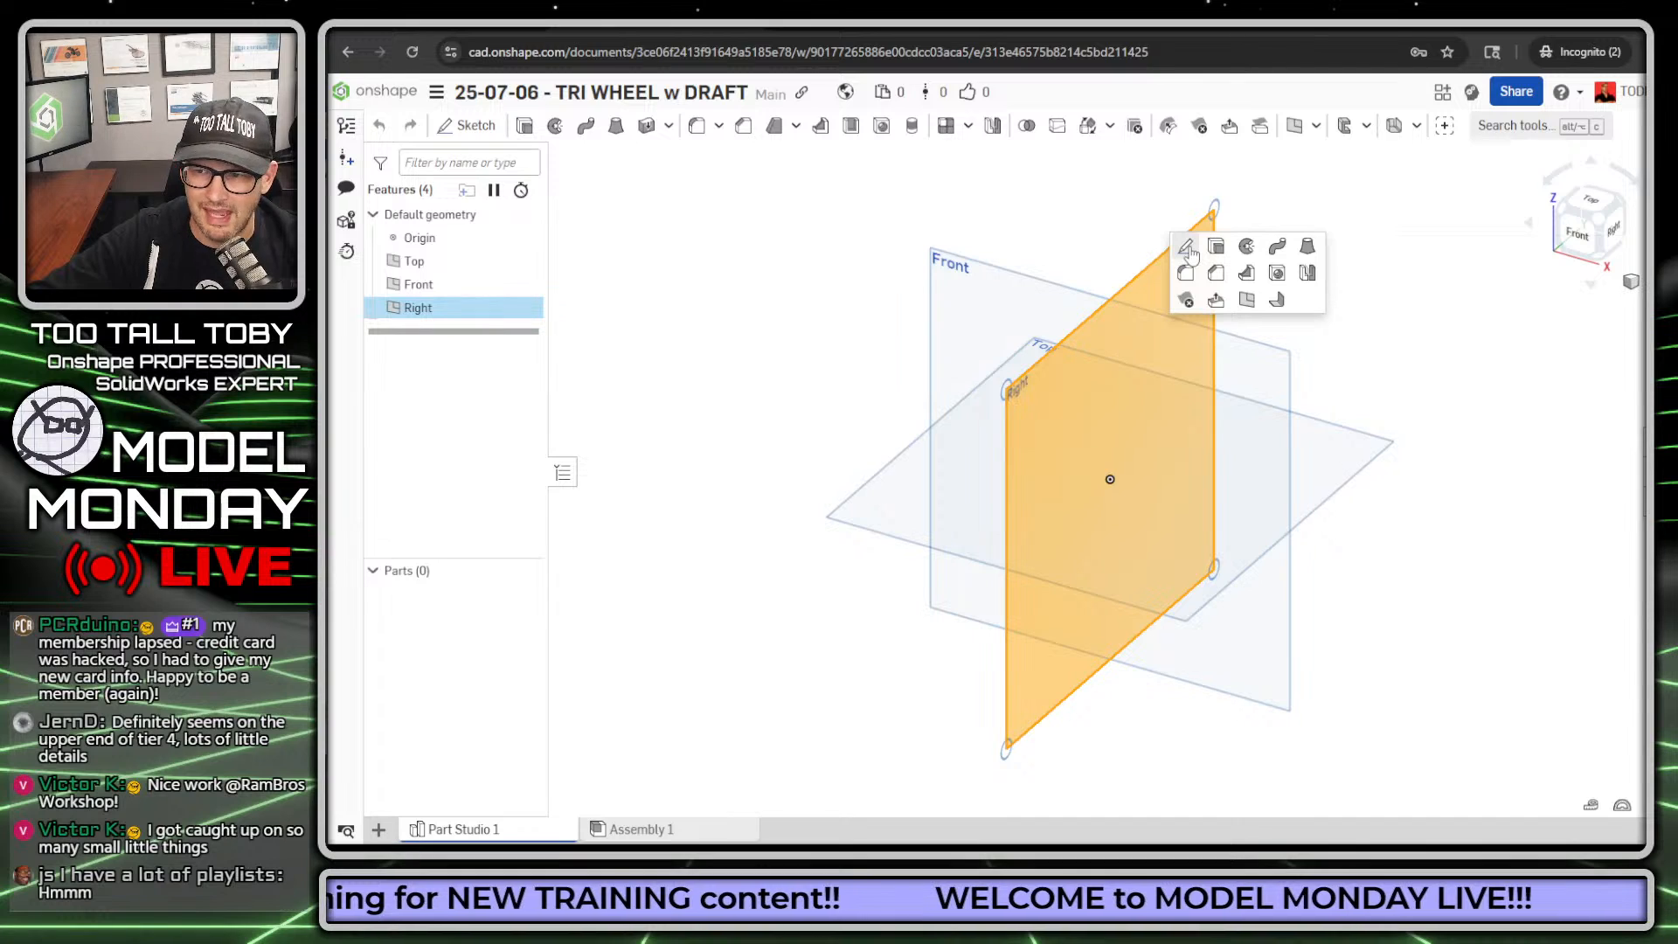
{"action": "left_click", "coordinate": [806, 345]}
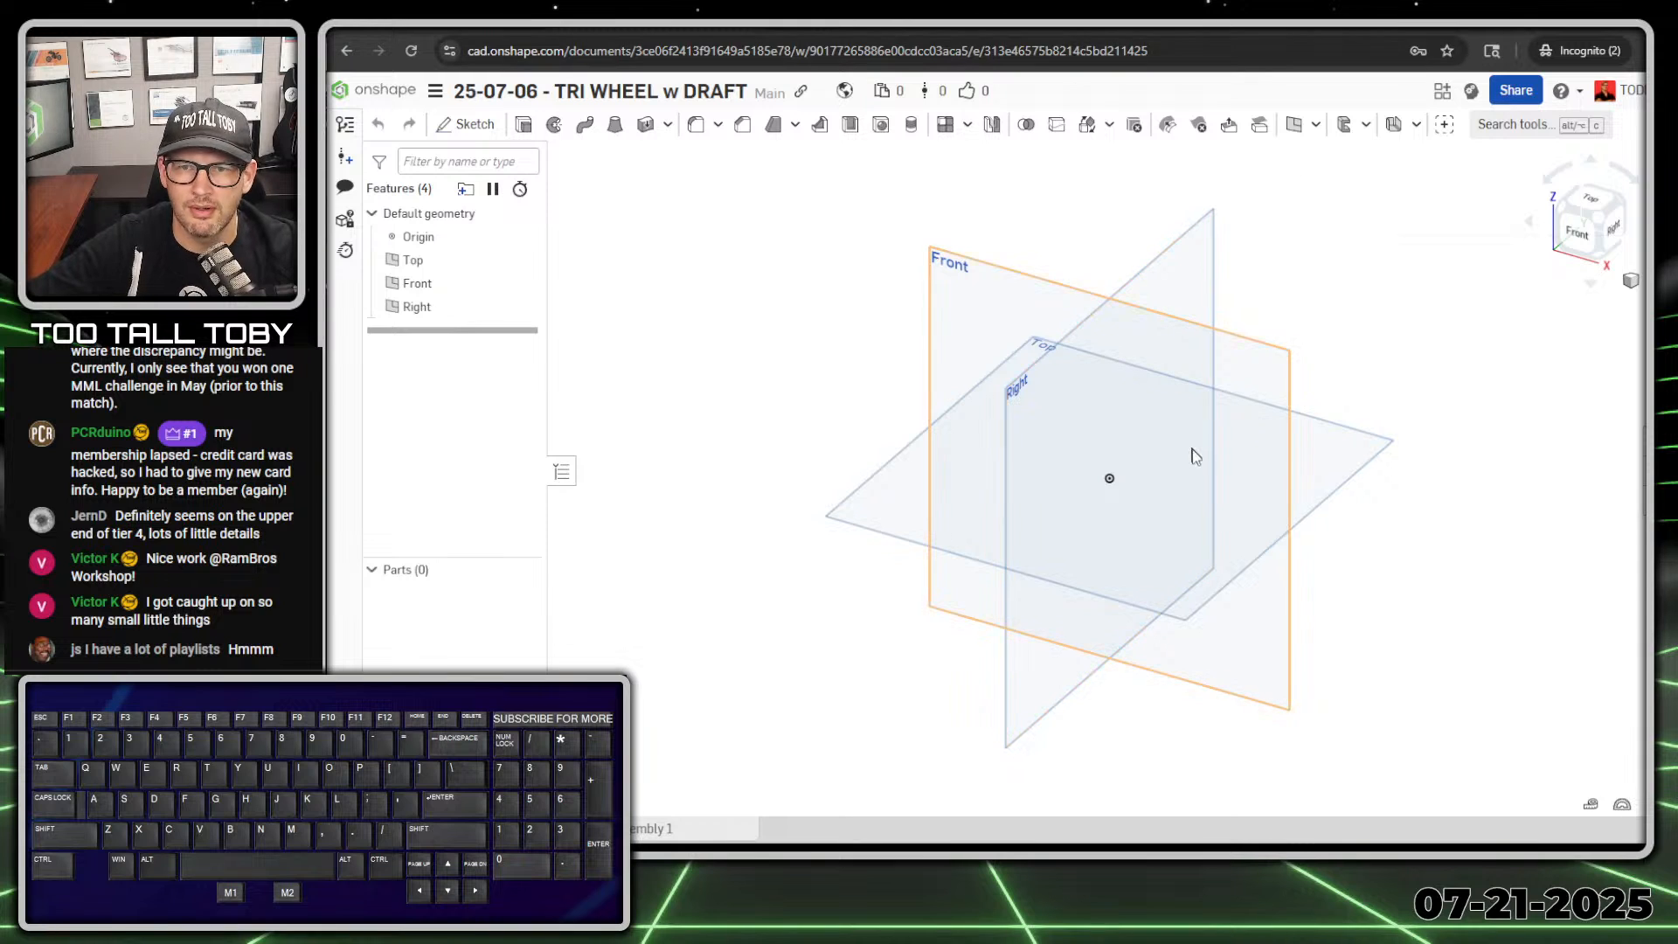
{"action": "left_click", "coordinate": [1169, 262]}
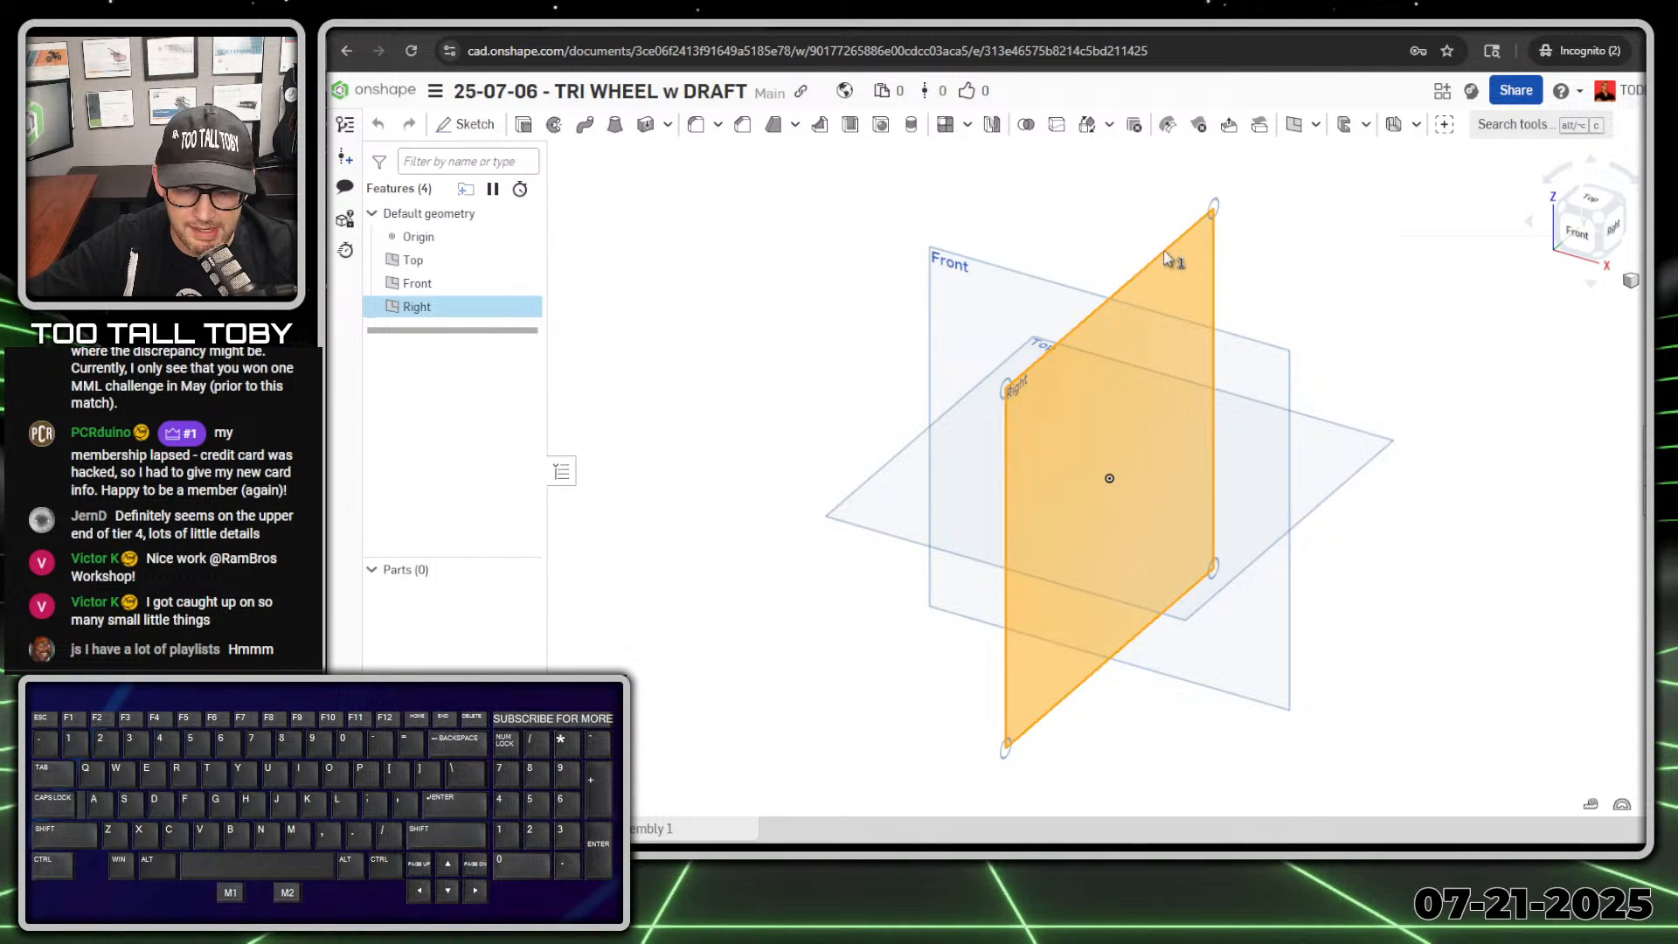
{"action": "key", "text": "s"}
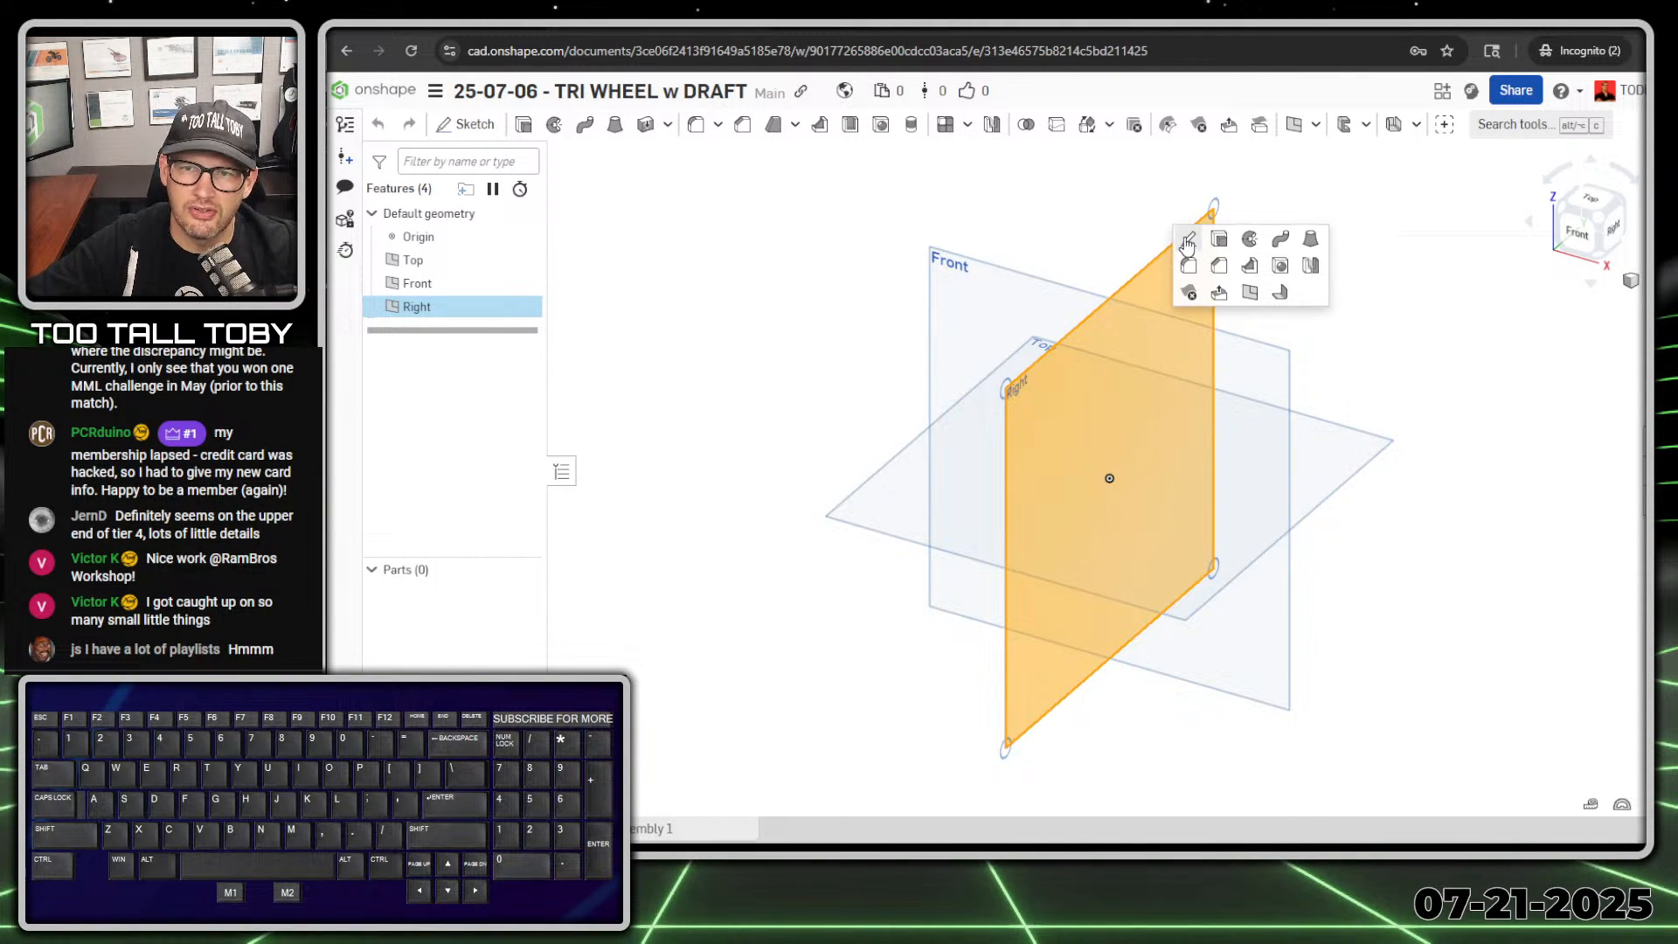
{"action": "left_click", "coordinate": [1188, 241]}
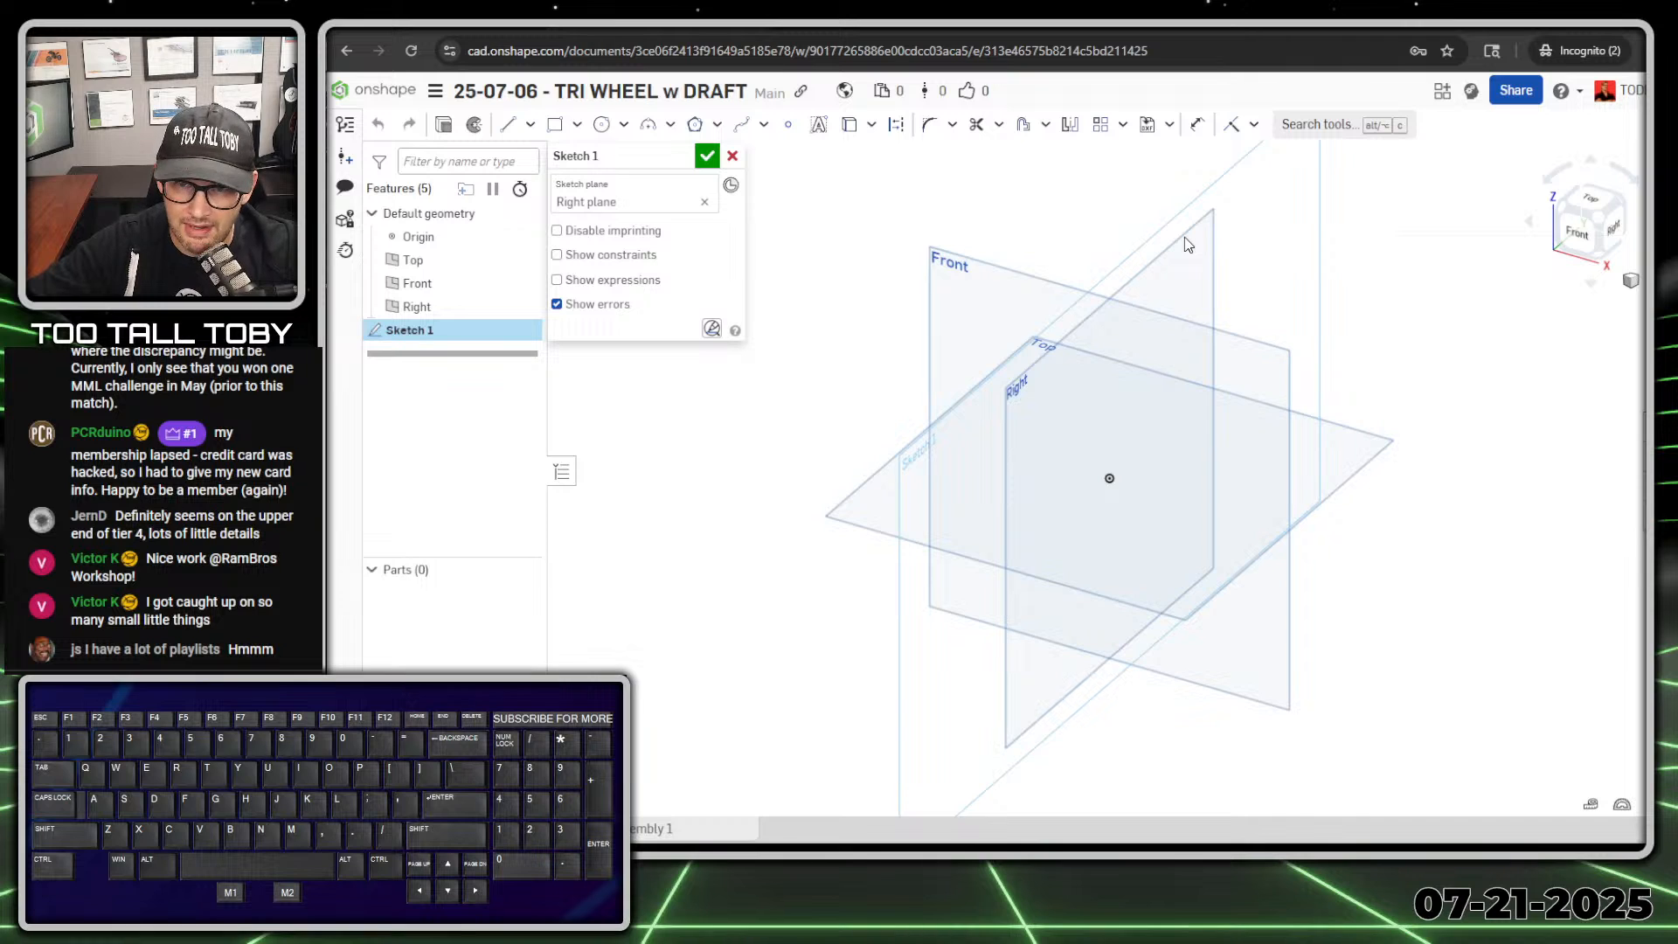
{"action": "key", "text": "n"}
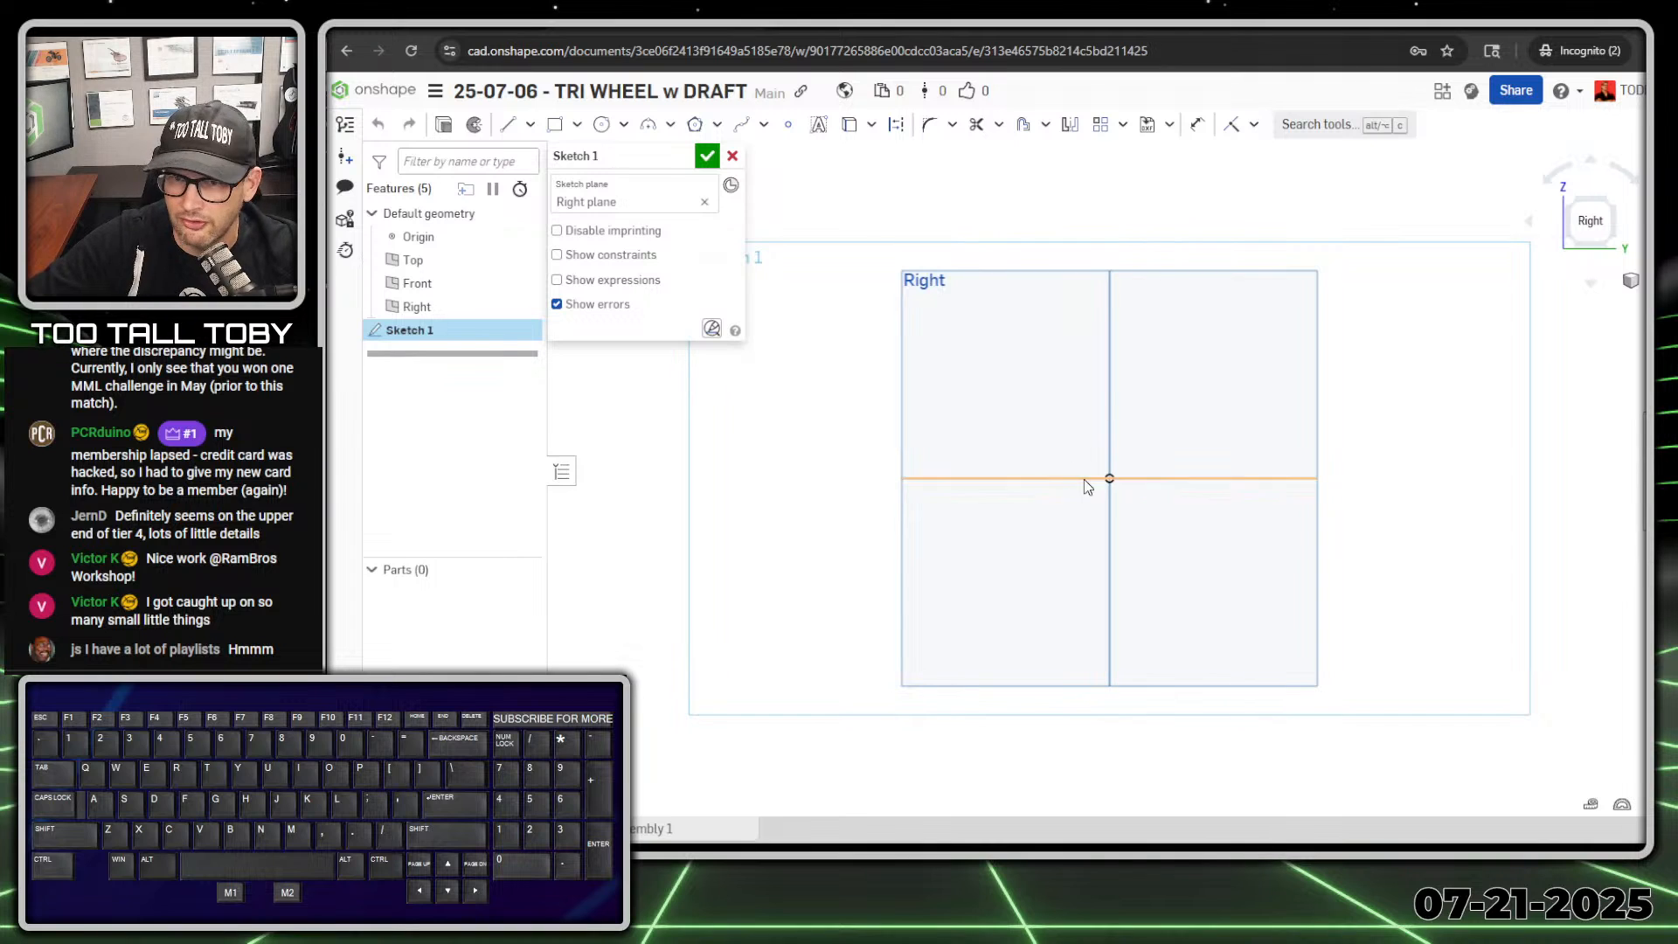
Step: Sketch a horizontal construction line about 60 mm long from the origin along the positive Y direction
{"action": "key", "text": "s"}
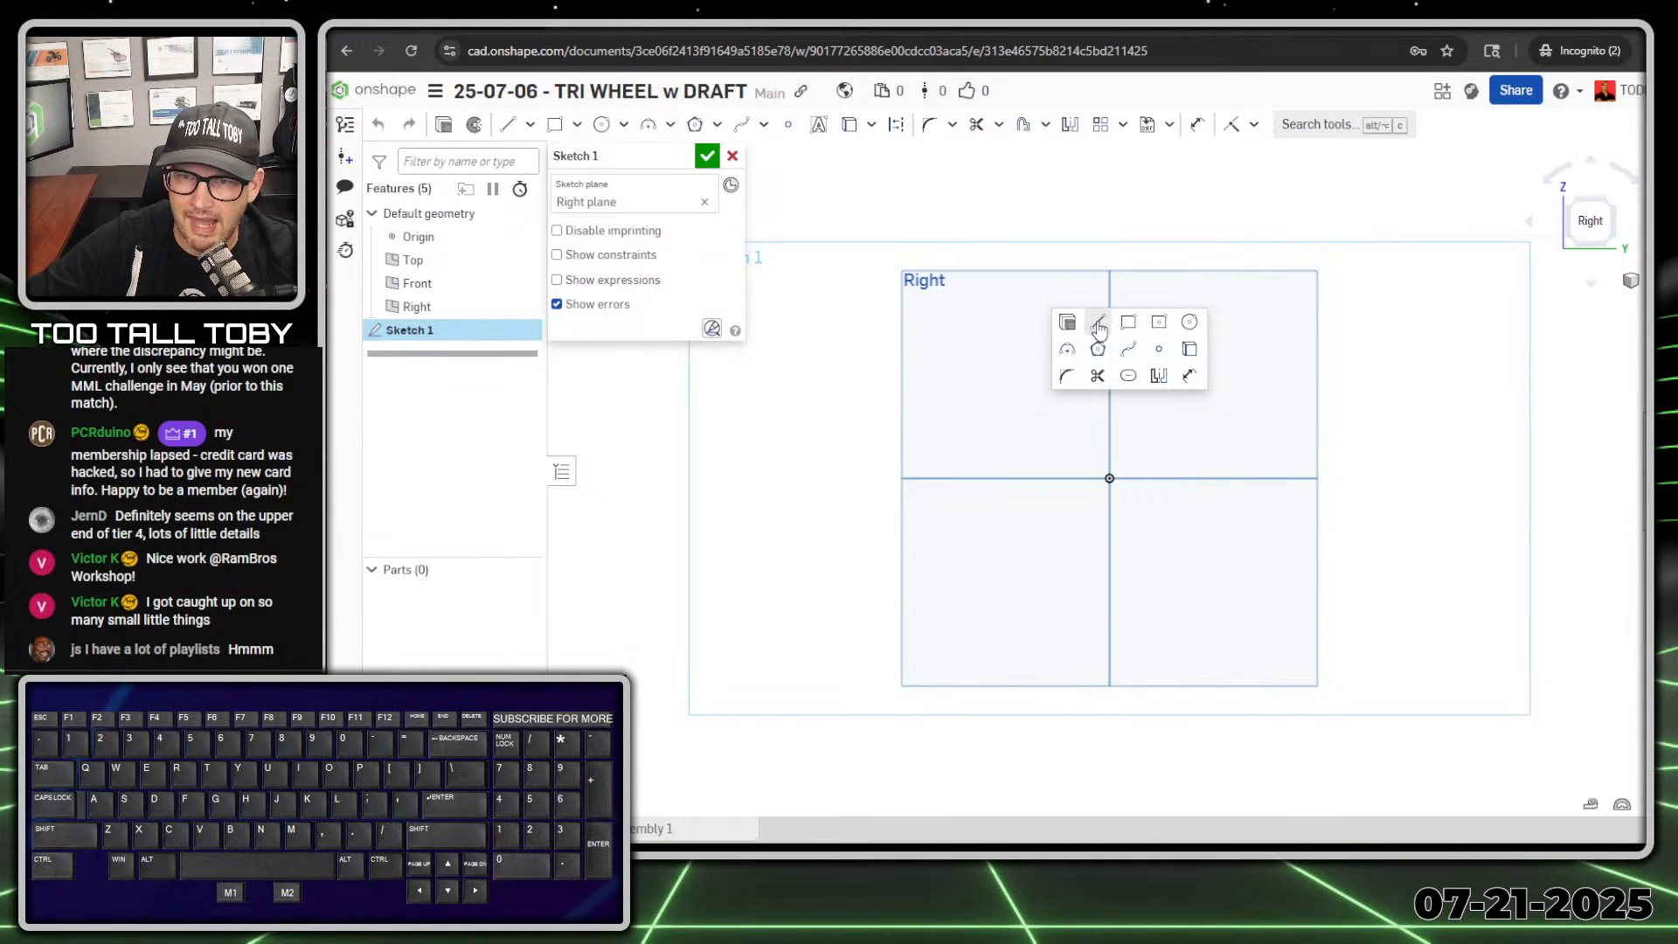
{"action": "left_click", "coordinate": [1073, 329]}
{"action": "left_click", "coordinate": [1109, 478]}
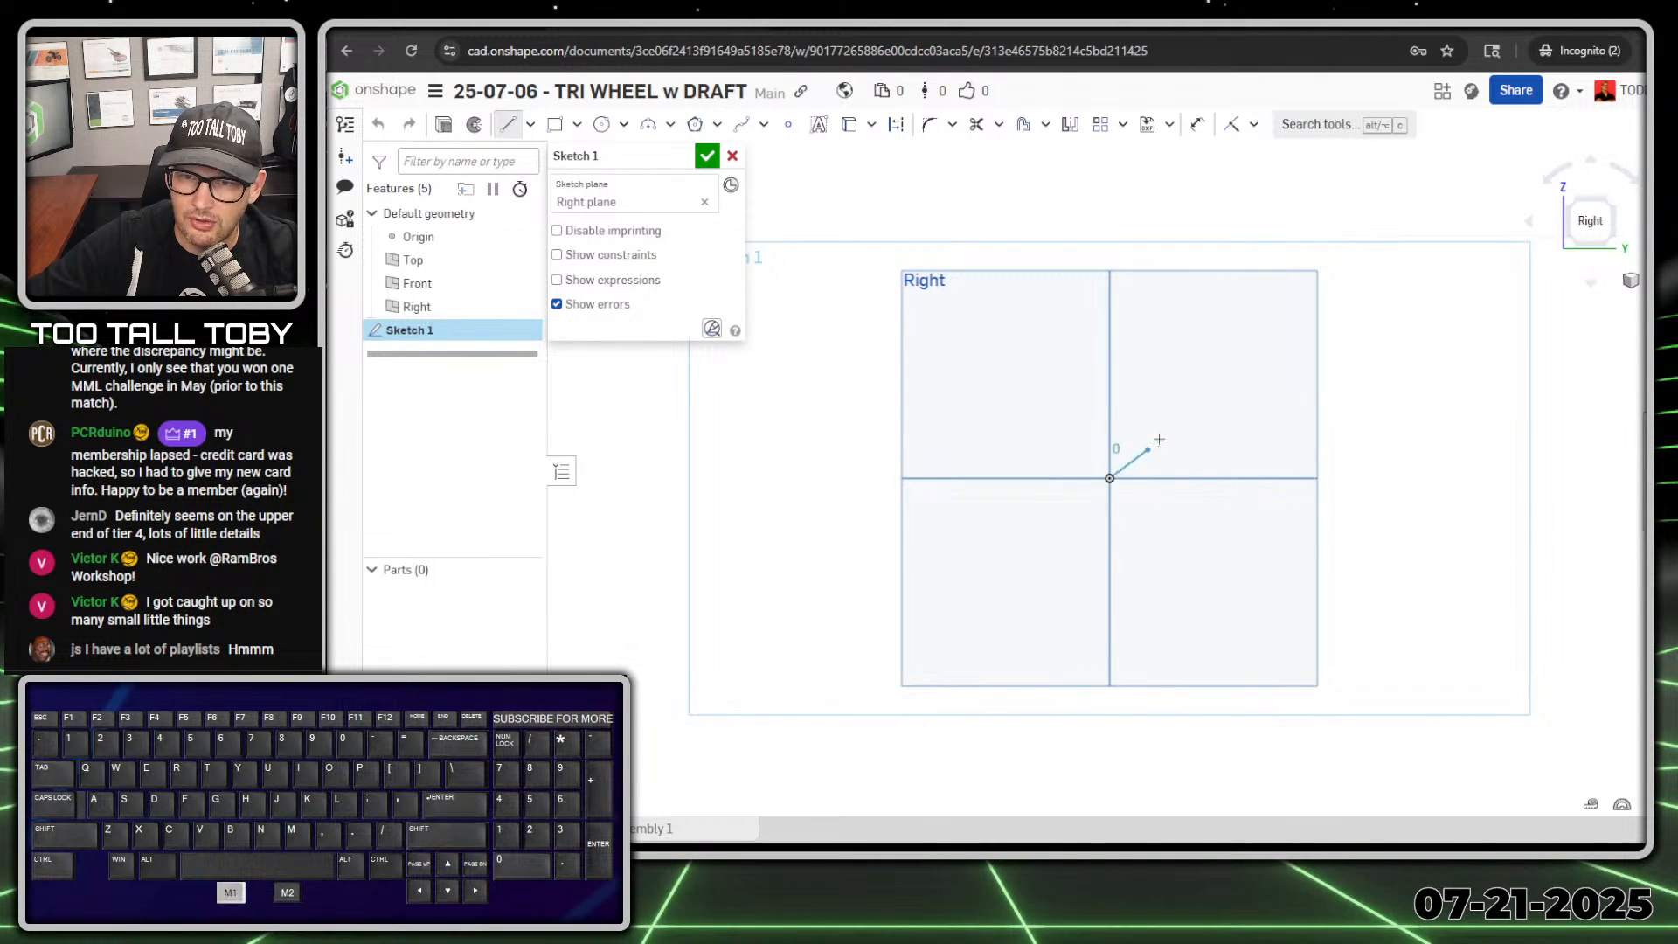
{"action": "key", "text": "q"}
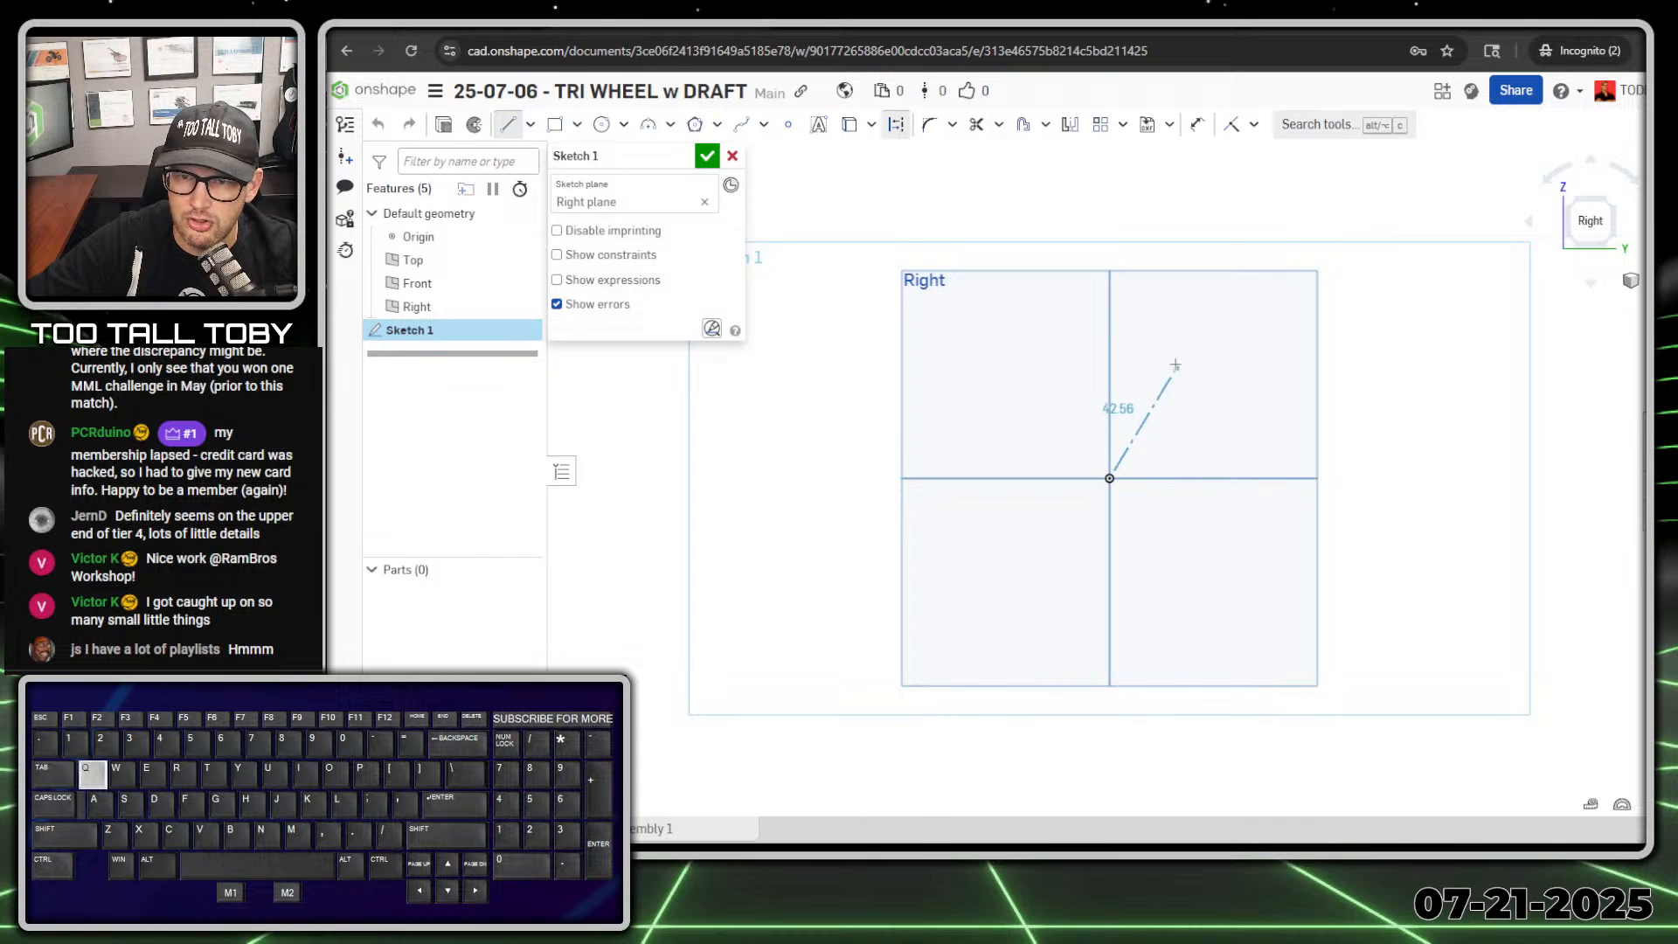
{"action": "left_click", "coordinate": [1276, 480]}
{"action": "key", "text": "Escape"}
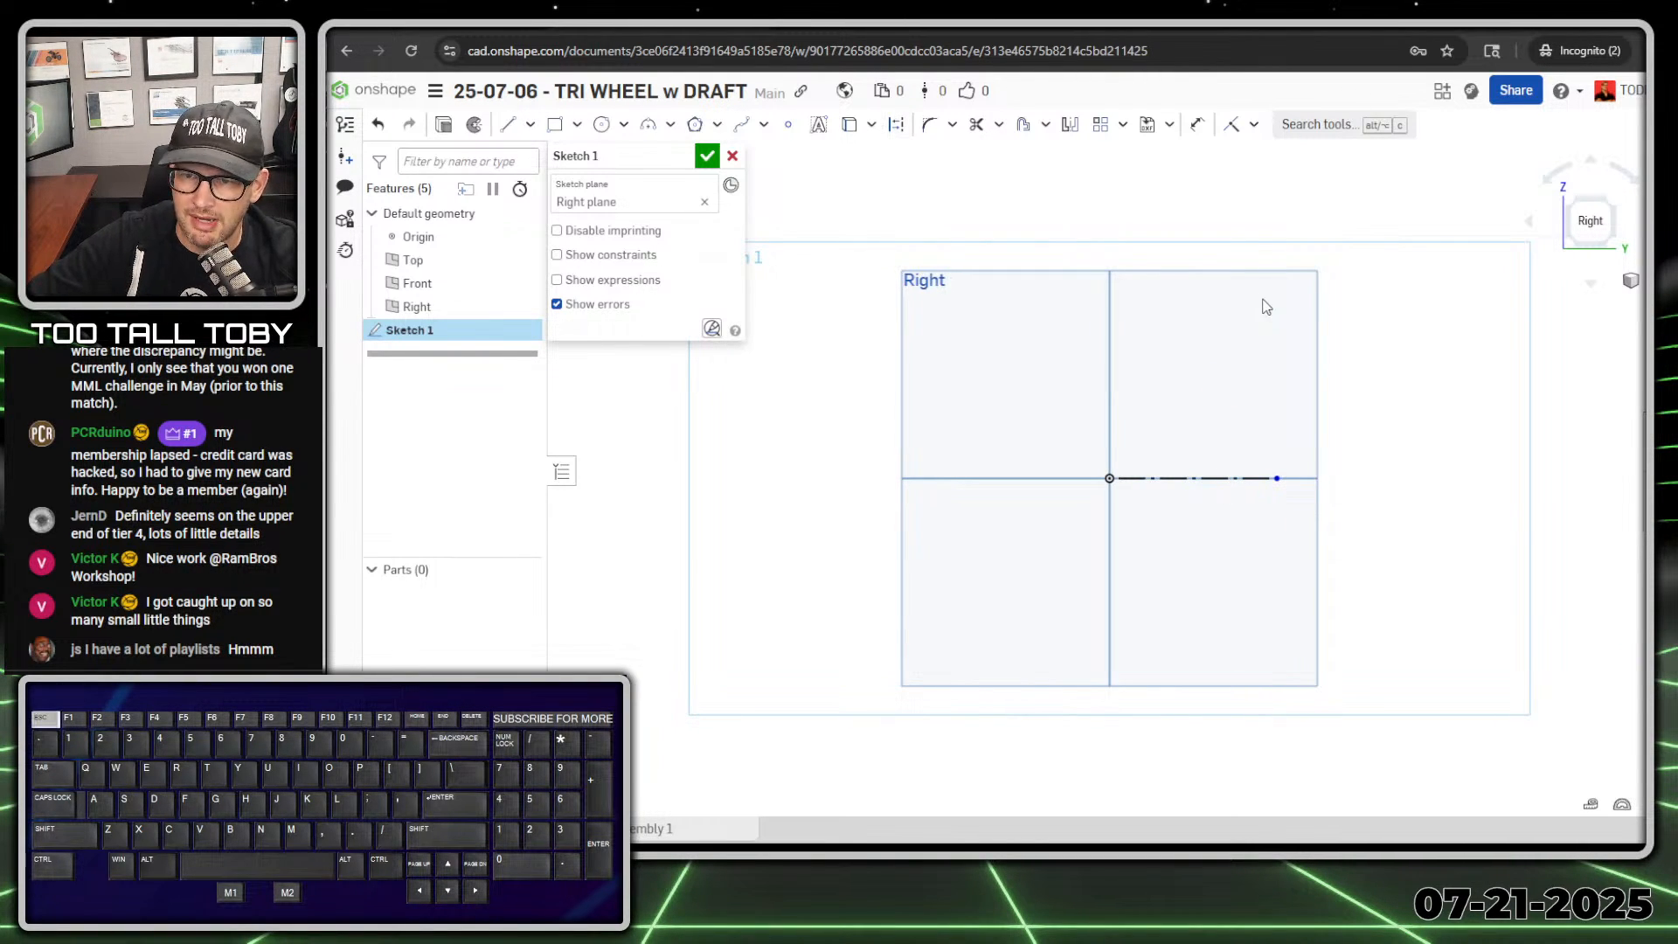
Step: Draw a vertical line 15 mm long straight up from the origin
{"action": "key", "text": "s"}
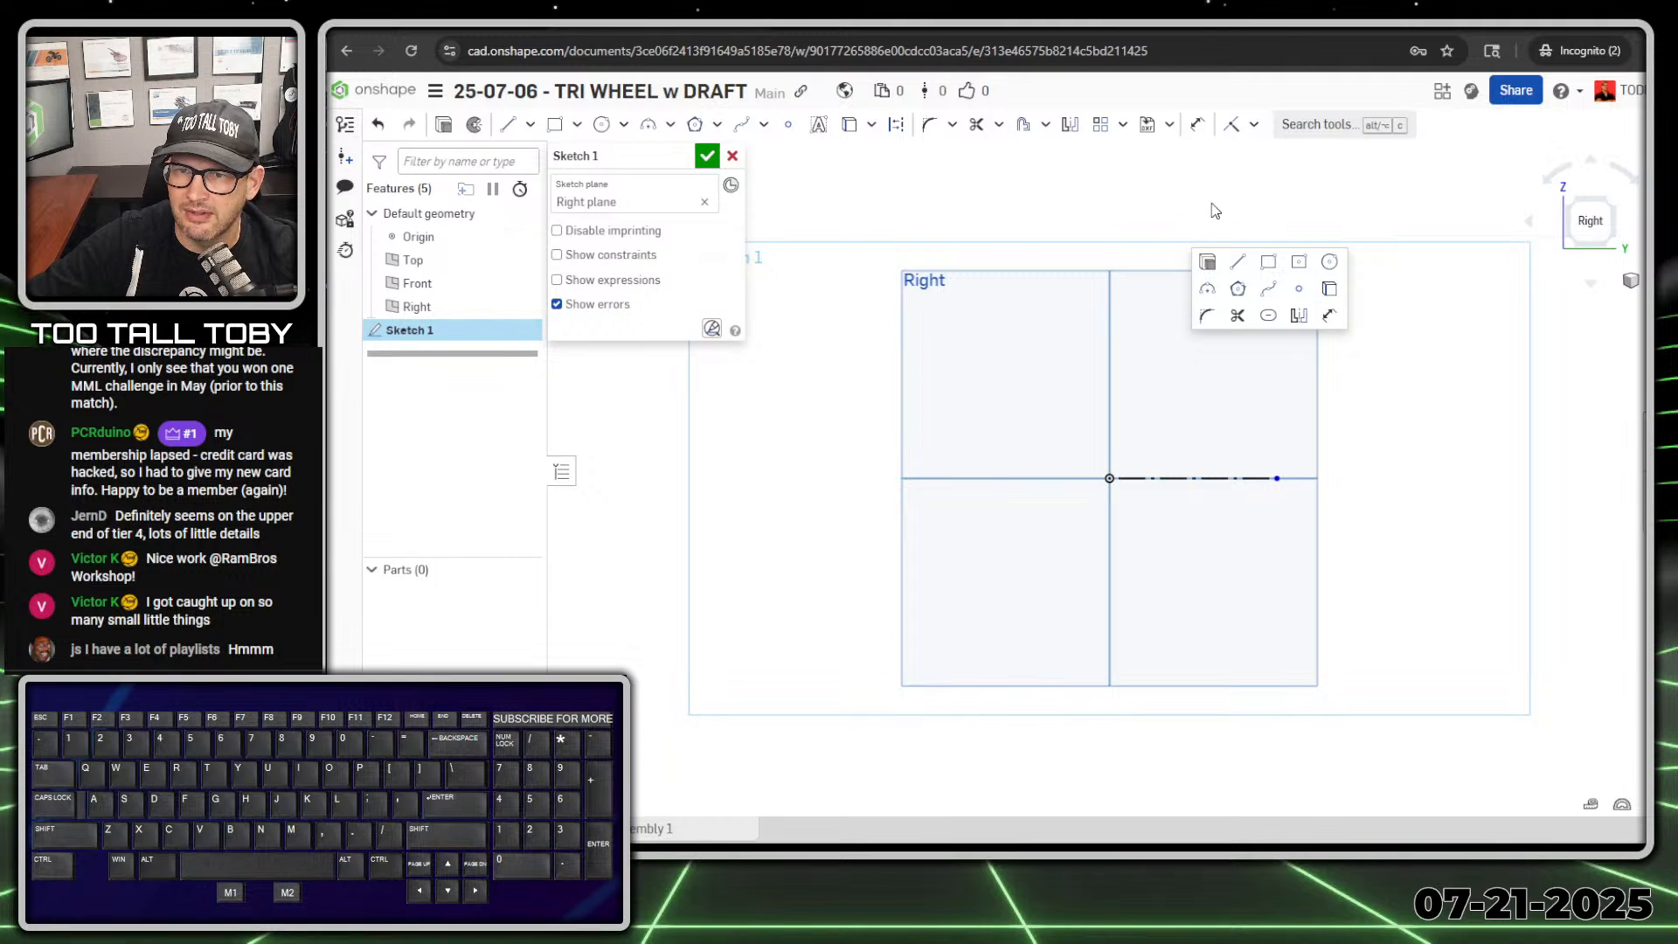
{"action": "left_click", "coordinate": [1240, 265]}
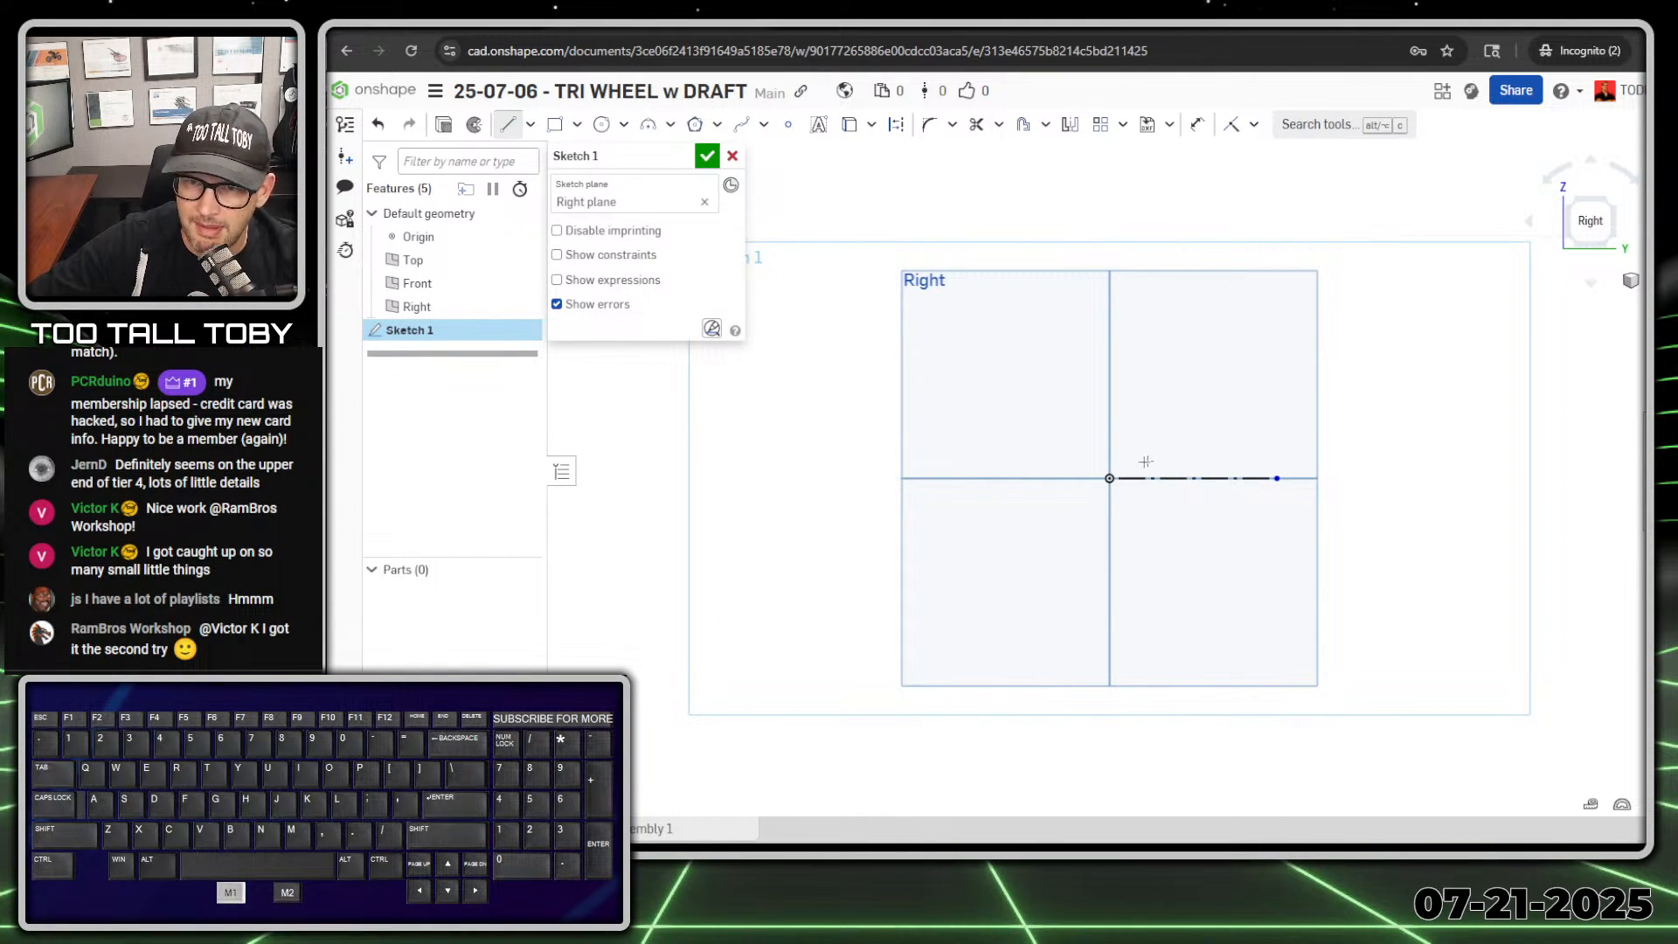
{"action": "left_click", "coordinate": [1109, 478]}
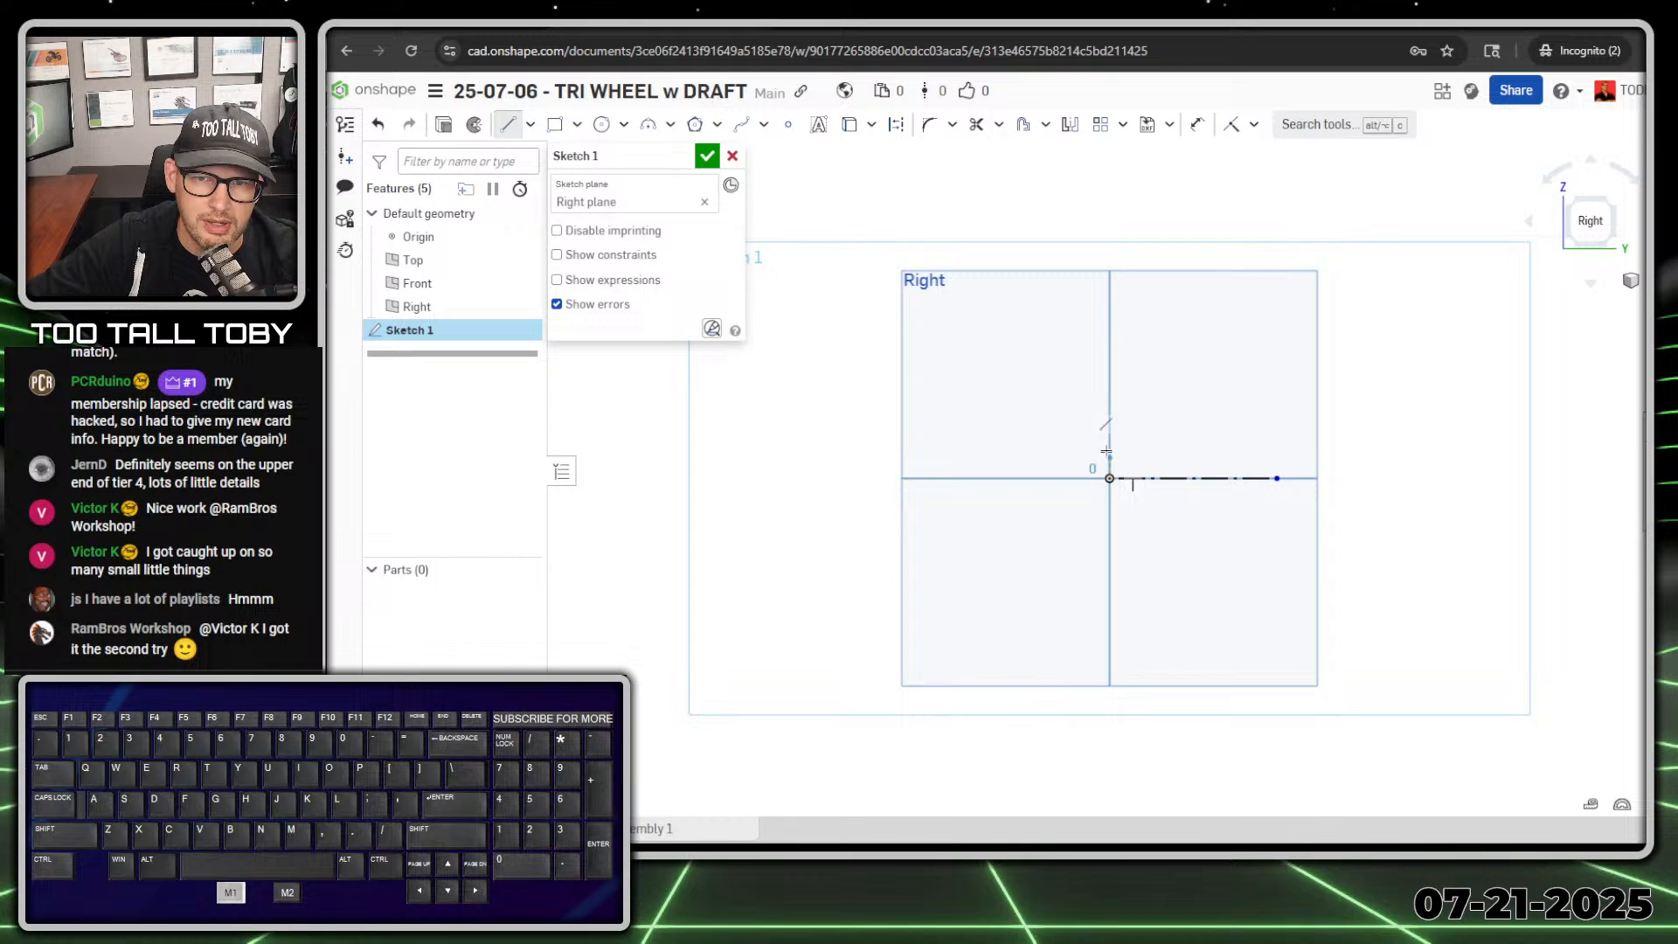
{"action": "left_click", "coordinate": [1109, 404]}
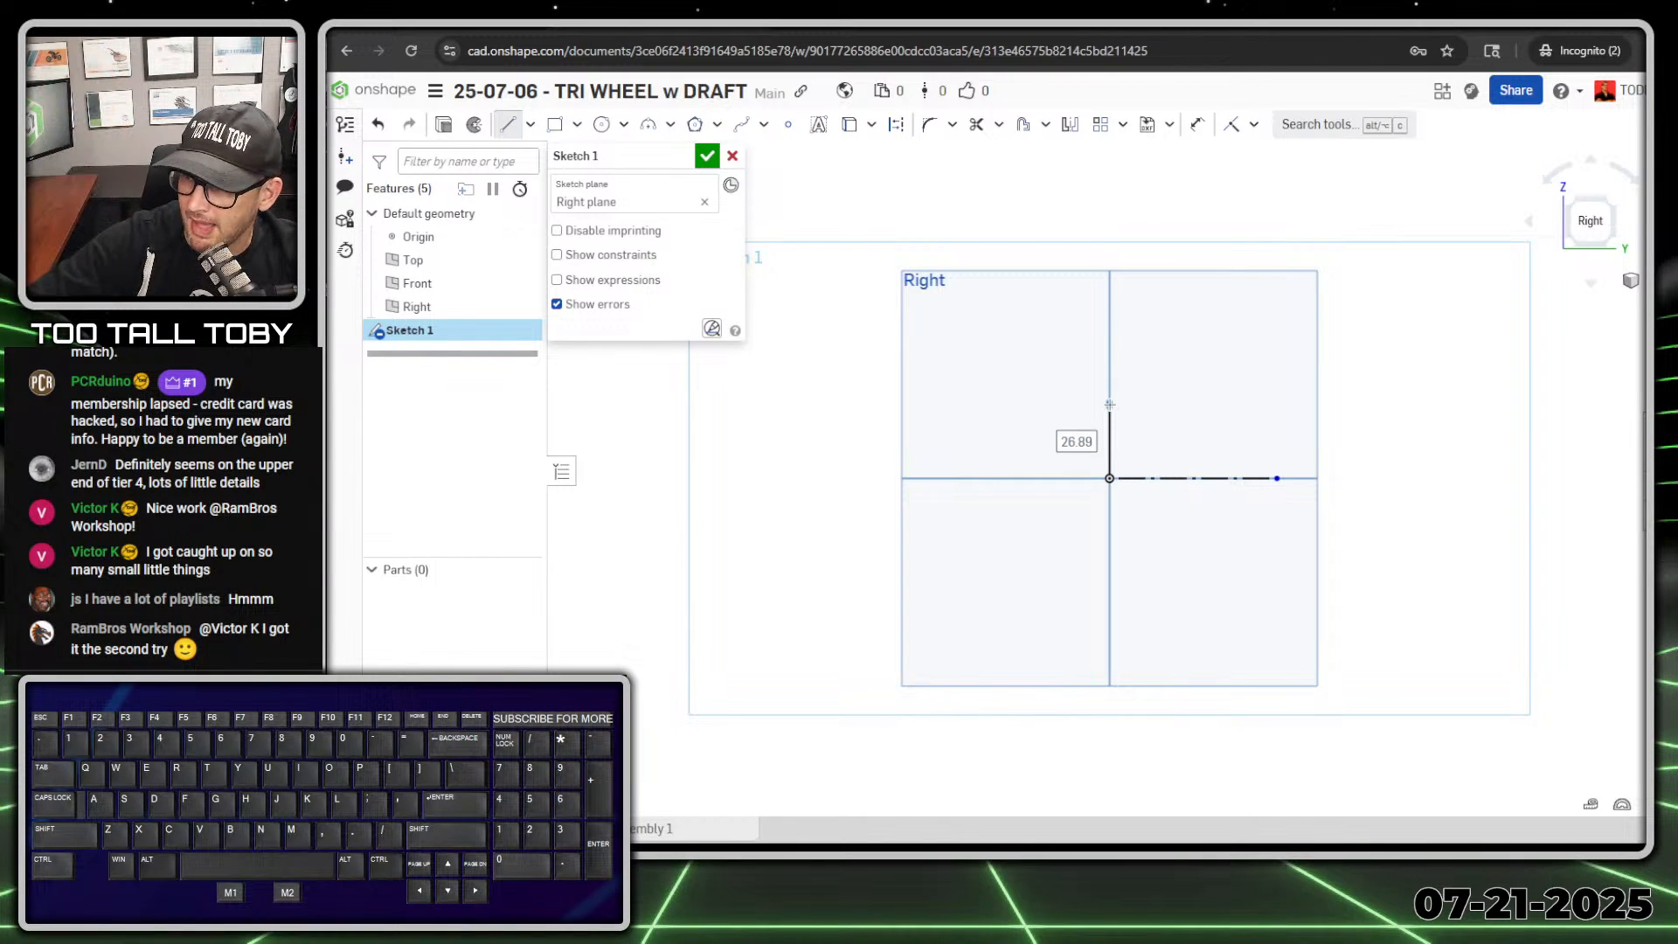
{"action": "type", "text": "15"}
{"action": "key", "text": "Return"}
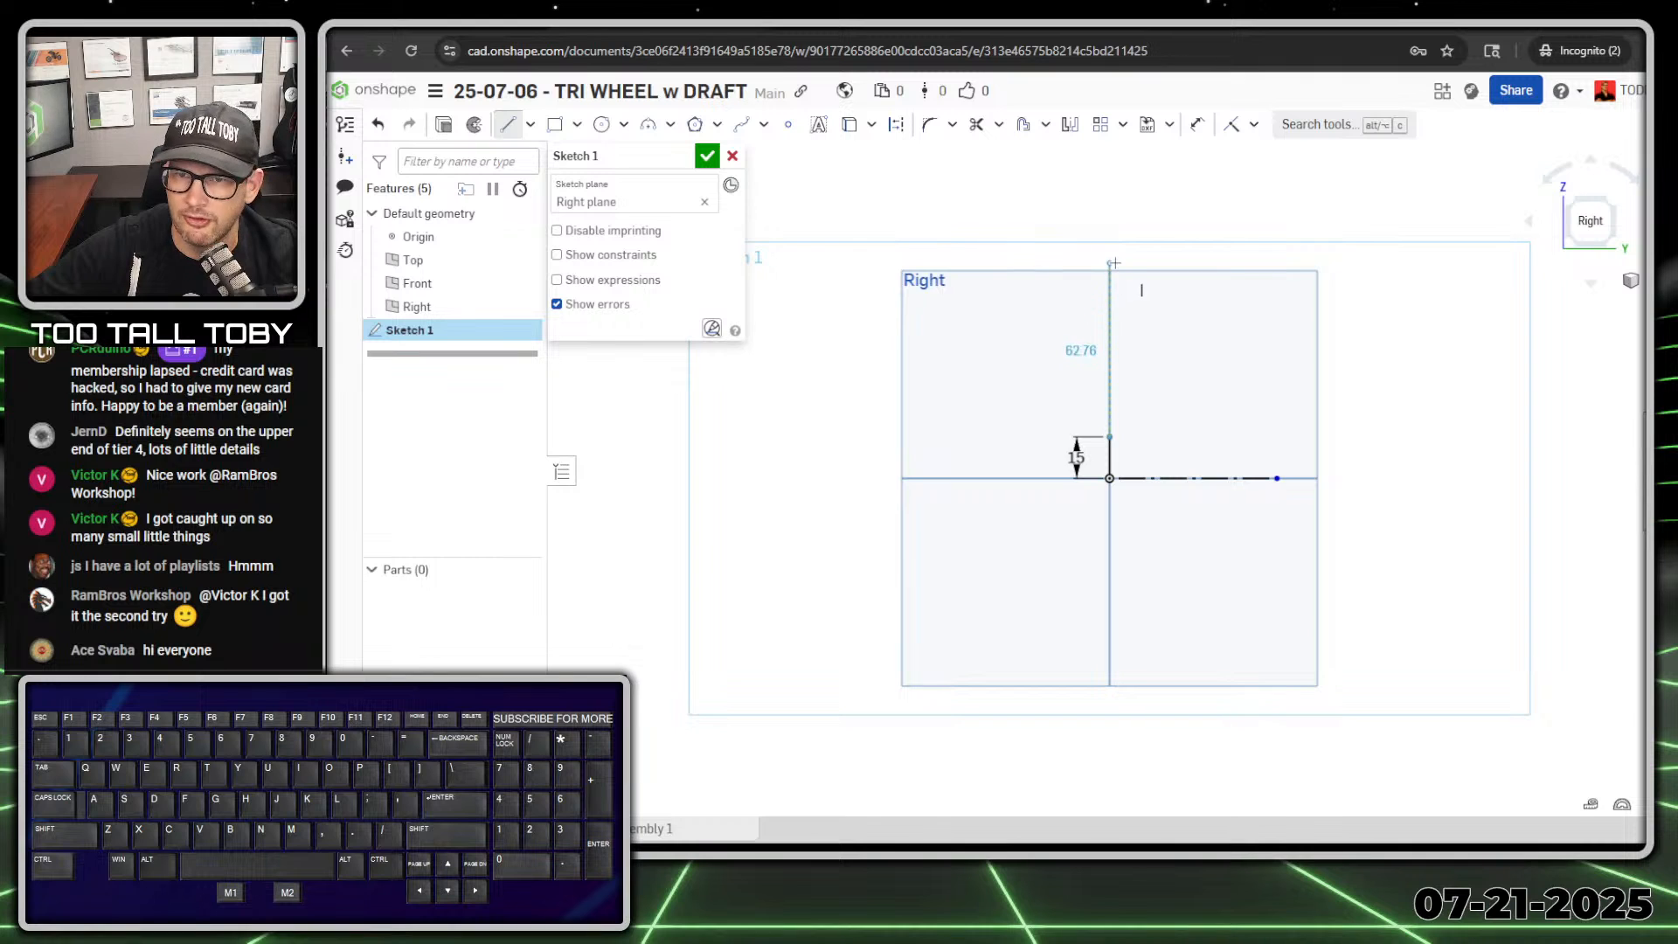
Step: Continue the profile with a vertical line about 123 mm long and a 10 mm horizontal line from its upper end
{"action": "right_click_drag", "start_coordinate": [1114, 262], "coordinate": [1094, 433], "text": "ctrl"}
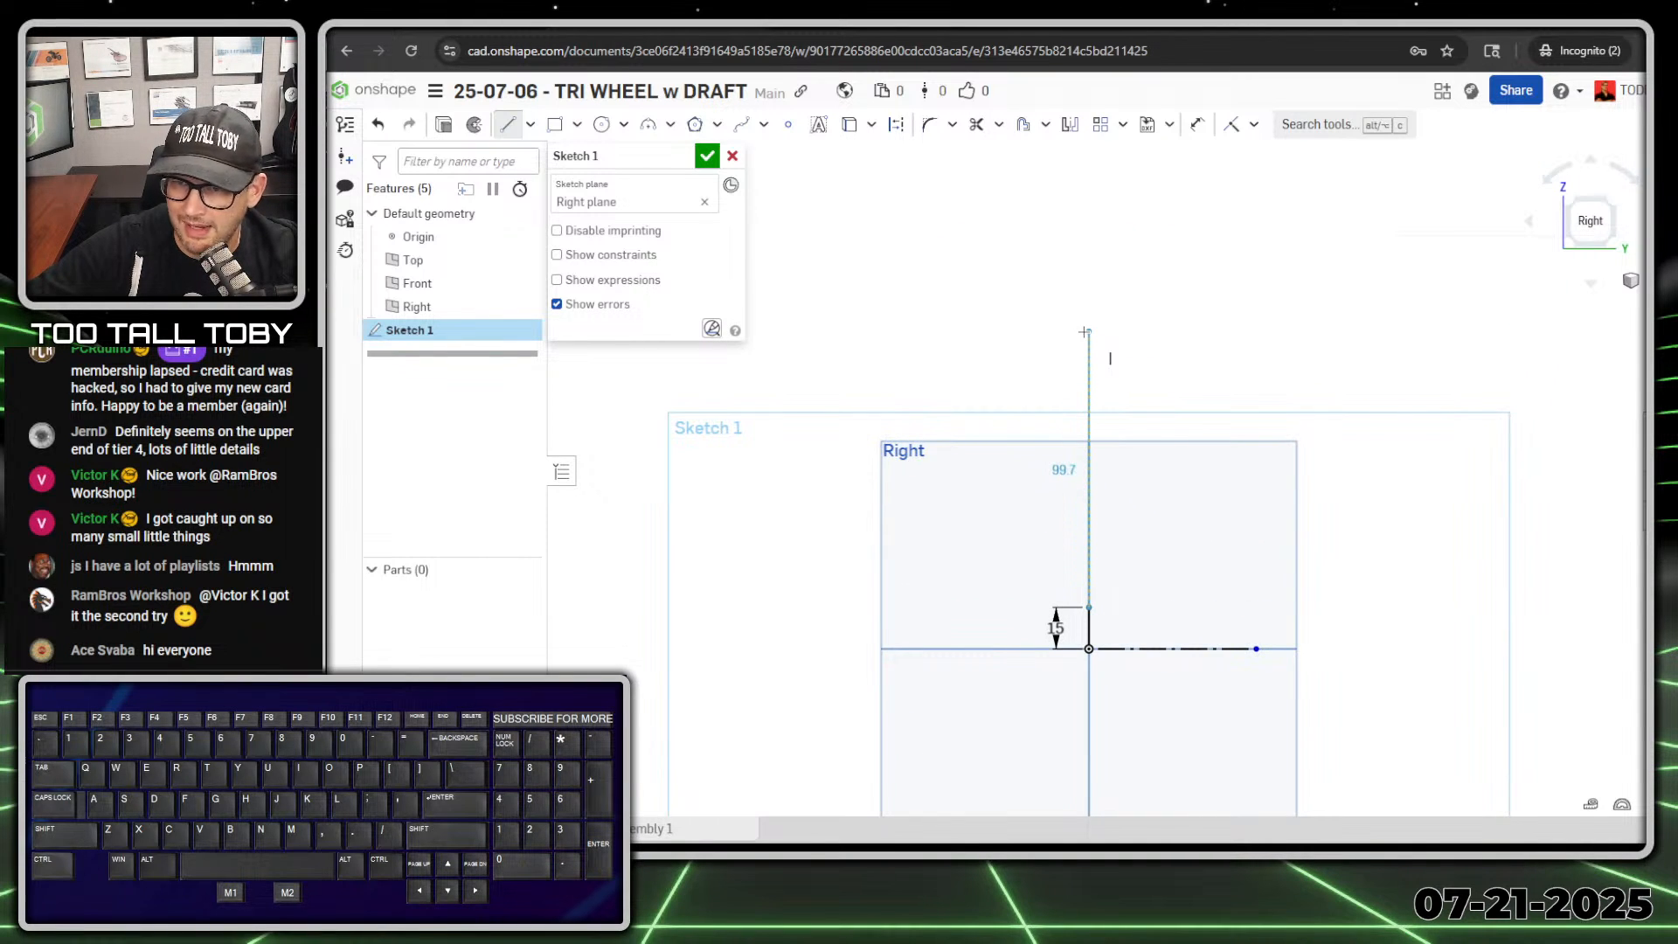
{"action": "left_click", "coordinate": [1090, 268]}
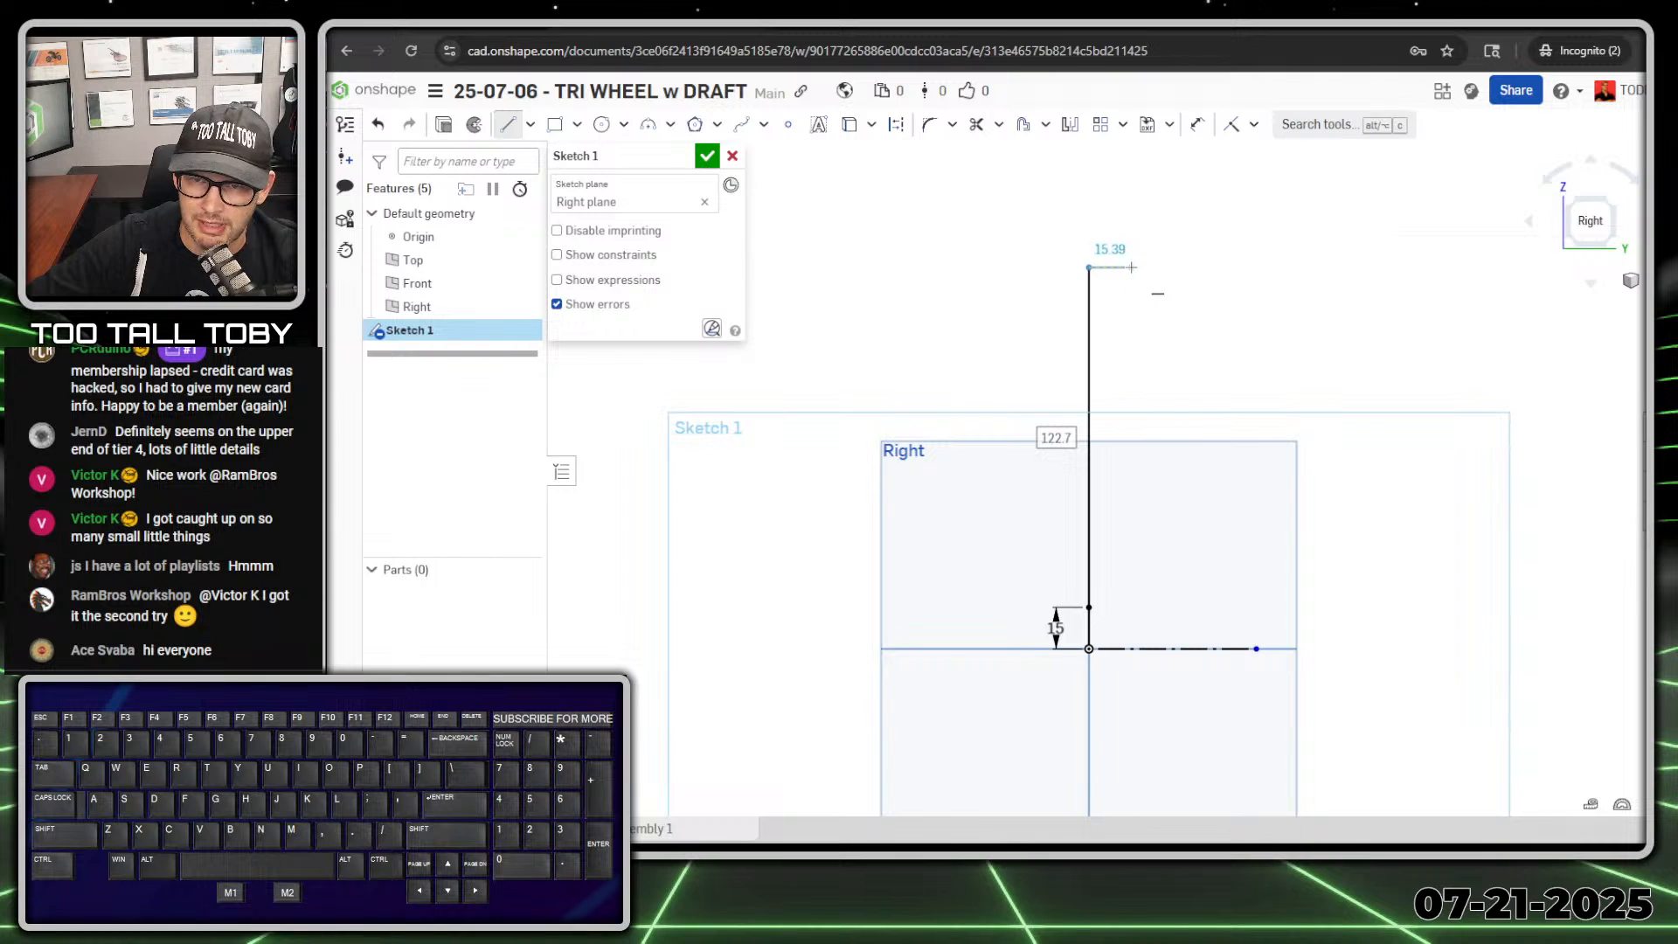
{"action": "type", "text": "10"}
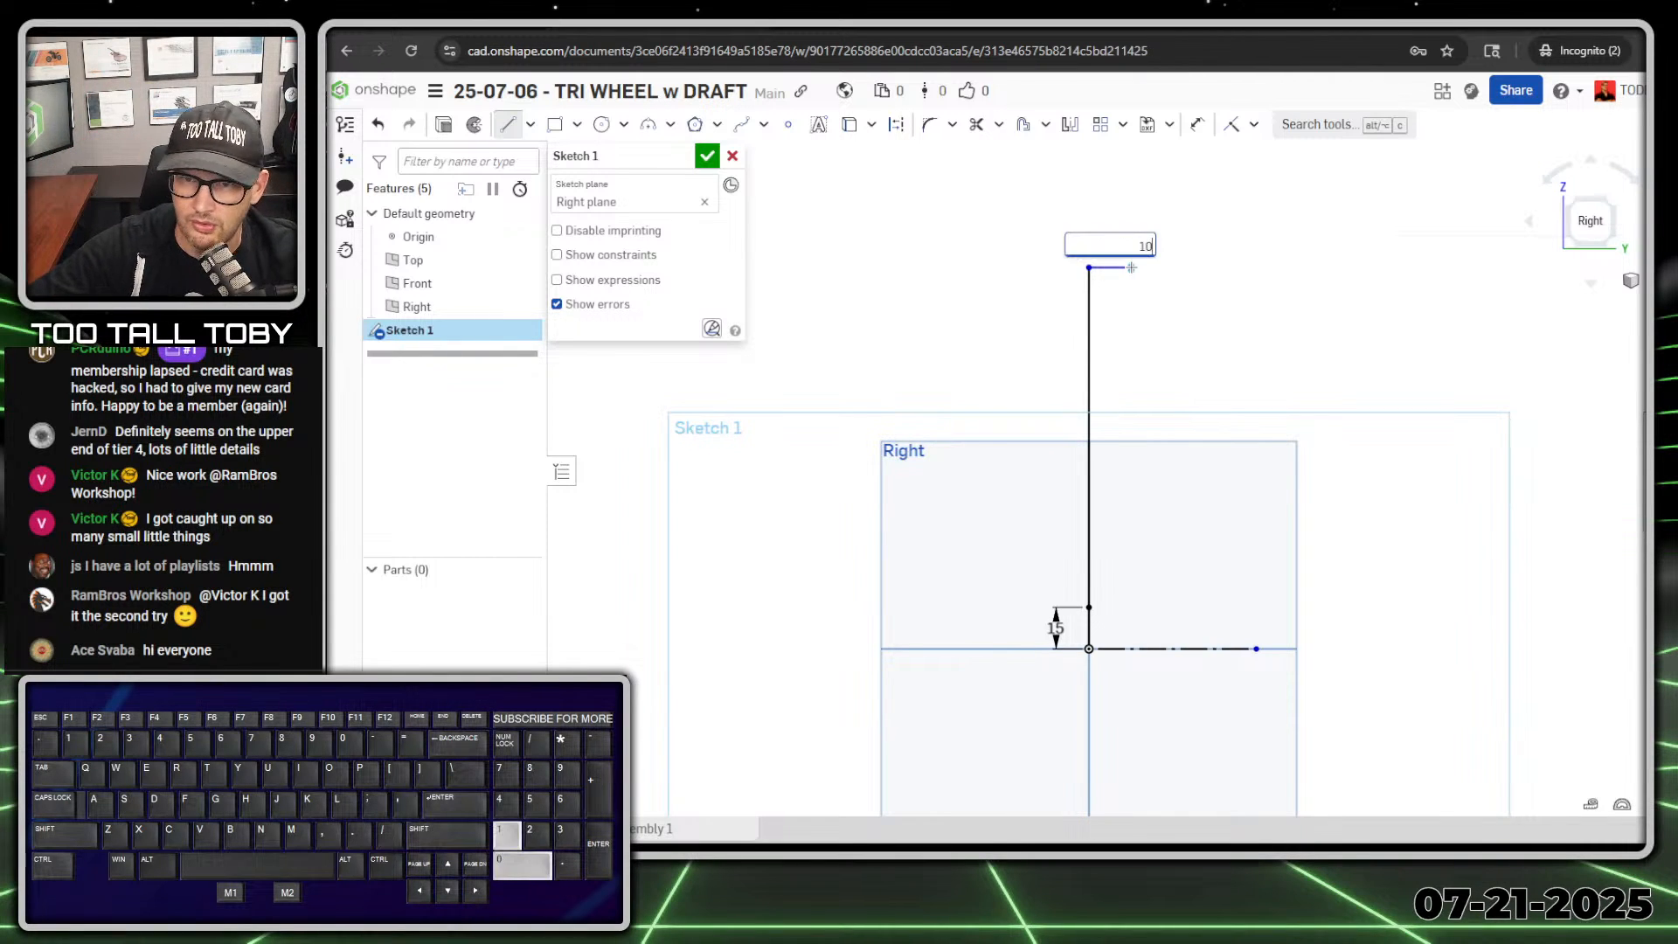
{"action": "key", "text": "Return"}
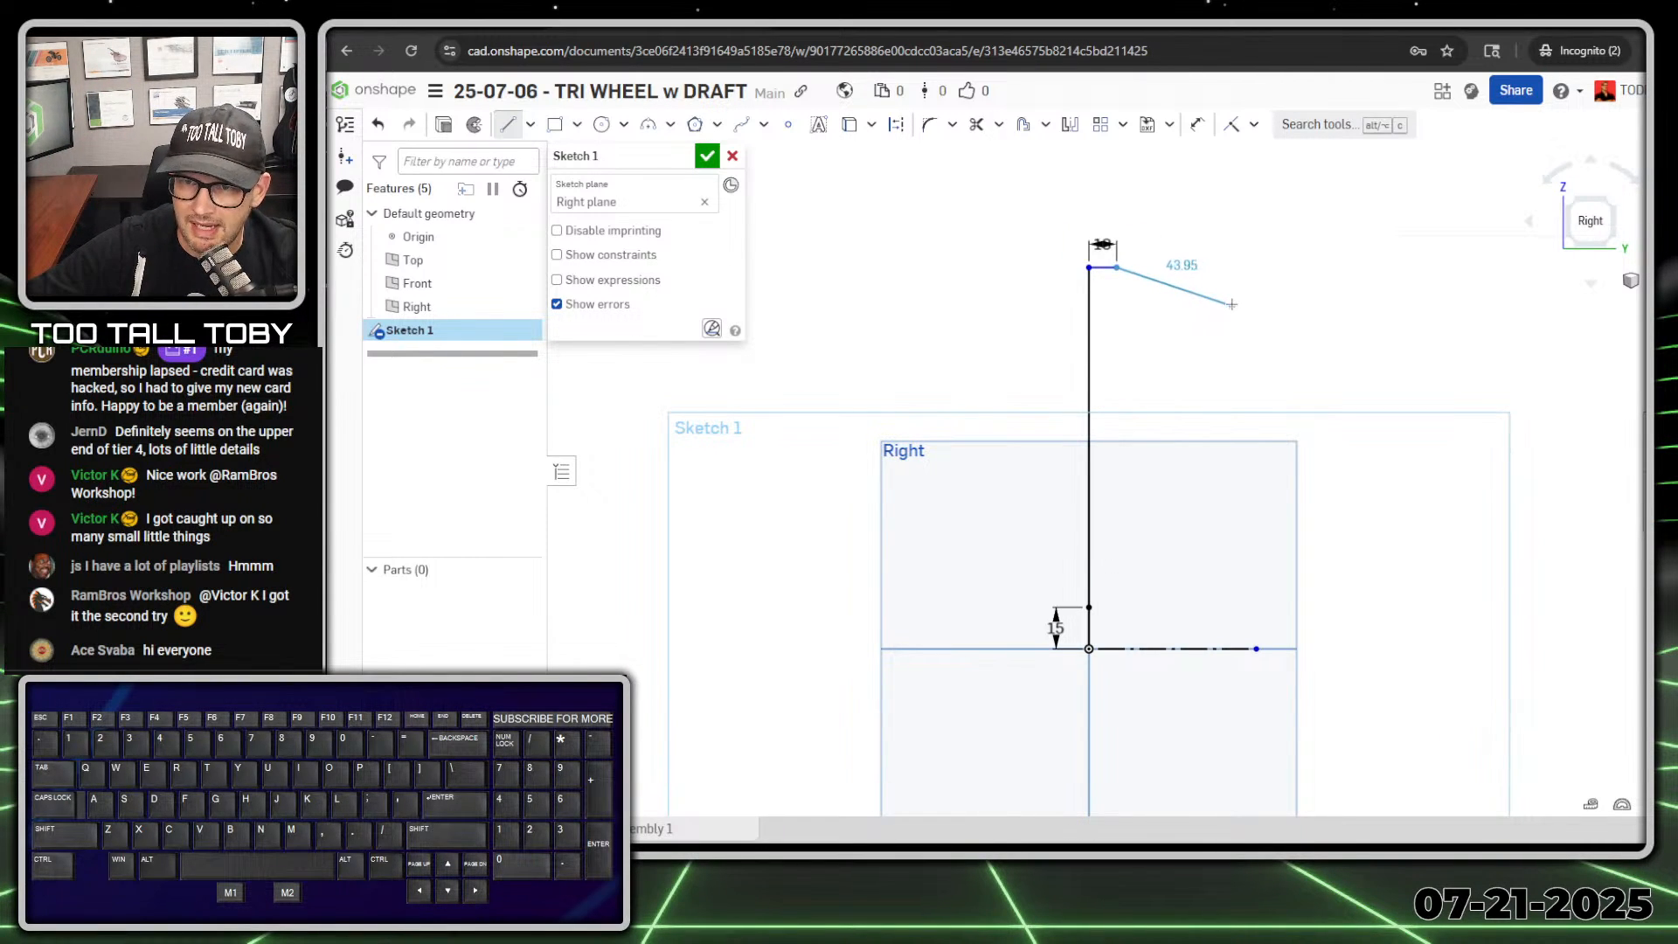
Step: Sketch the tapered rim with a downward-sloping outer line, a 10 mm vertical end and an inner sloping line about 43 mm long
{"action": "left_click", "coordinate": [1231, 299]}
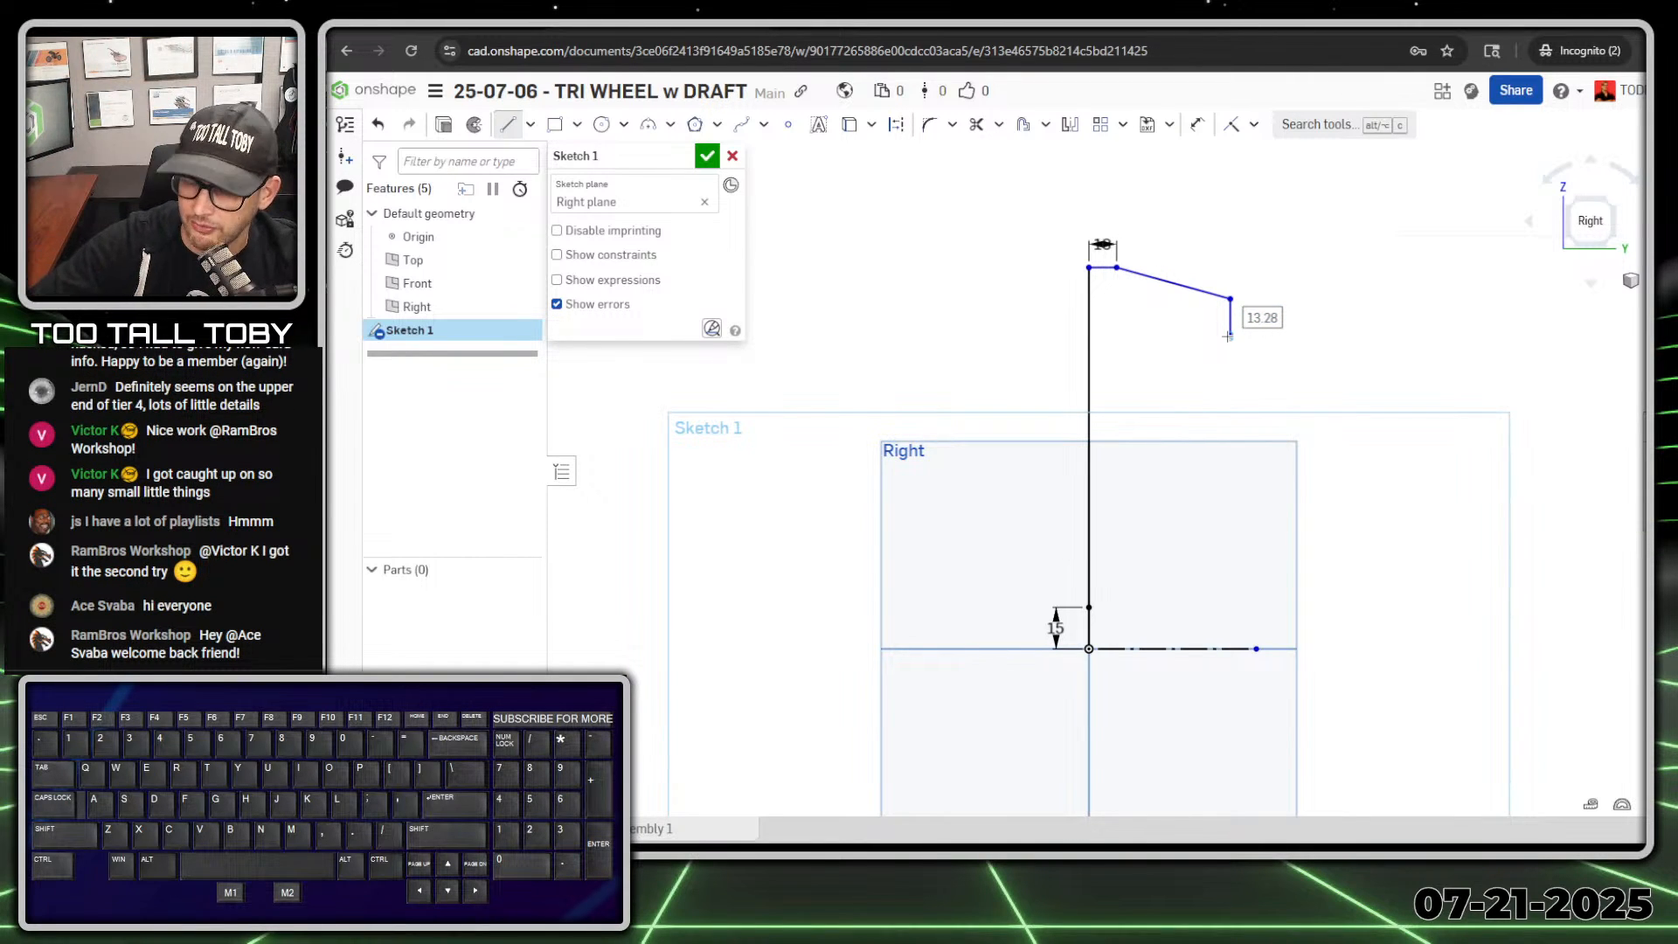
{"action": "type", "text": "10"}
{"action": "key", "text": "Return"}
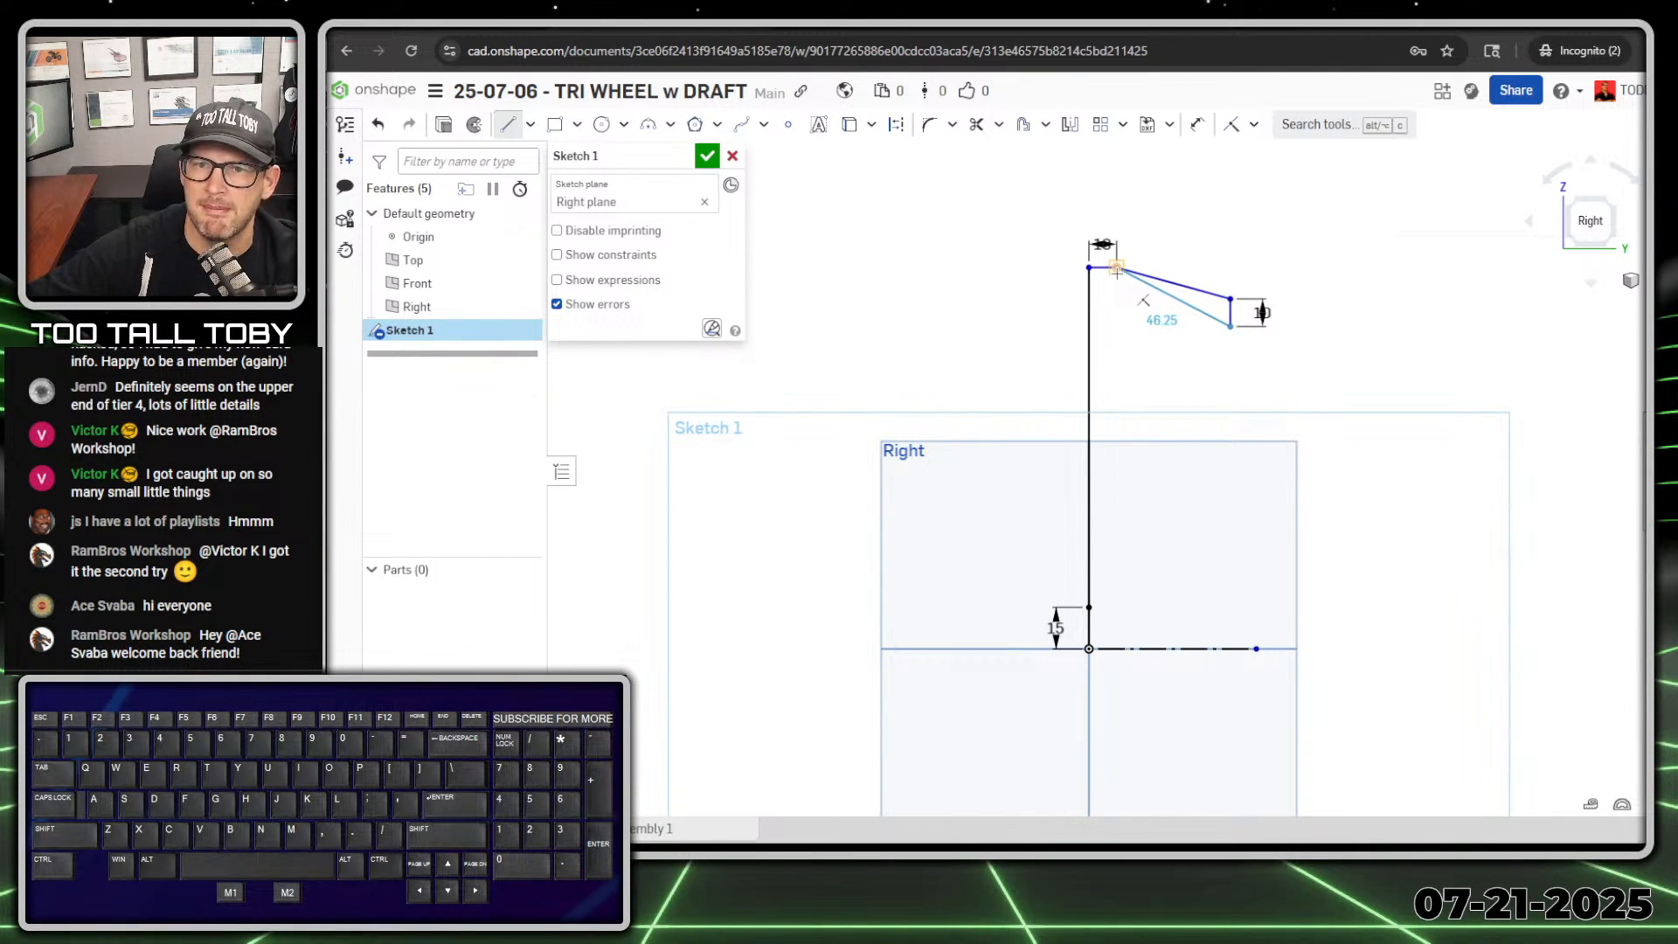
{"action": "left_click", "coordinate": [1114, 361]}
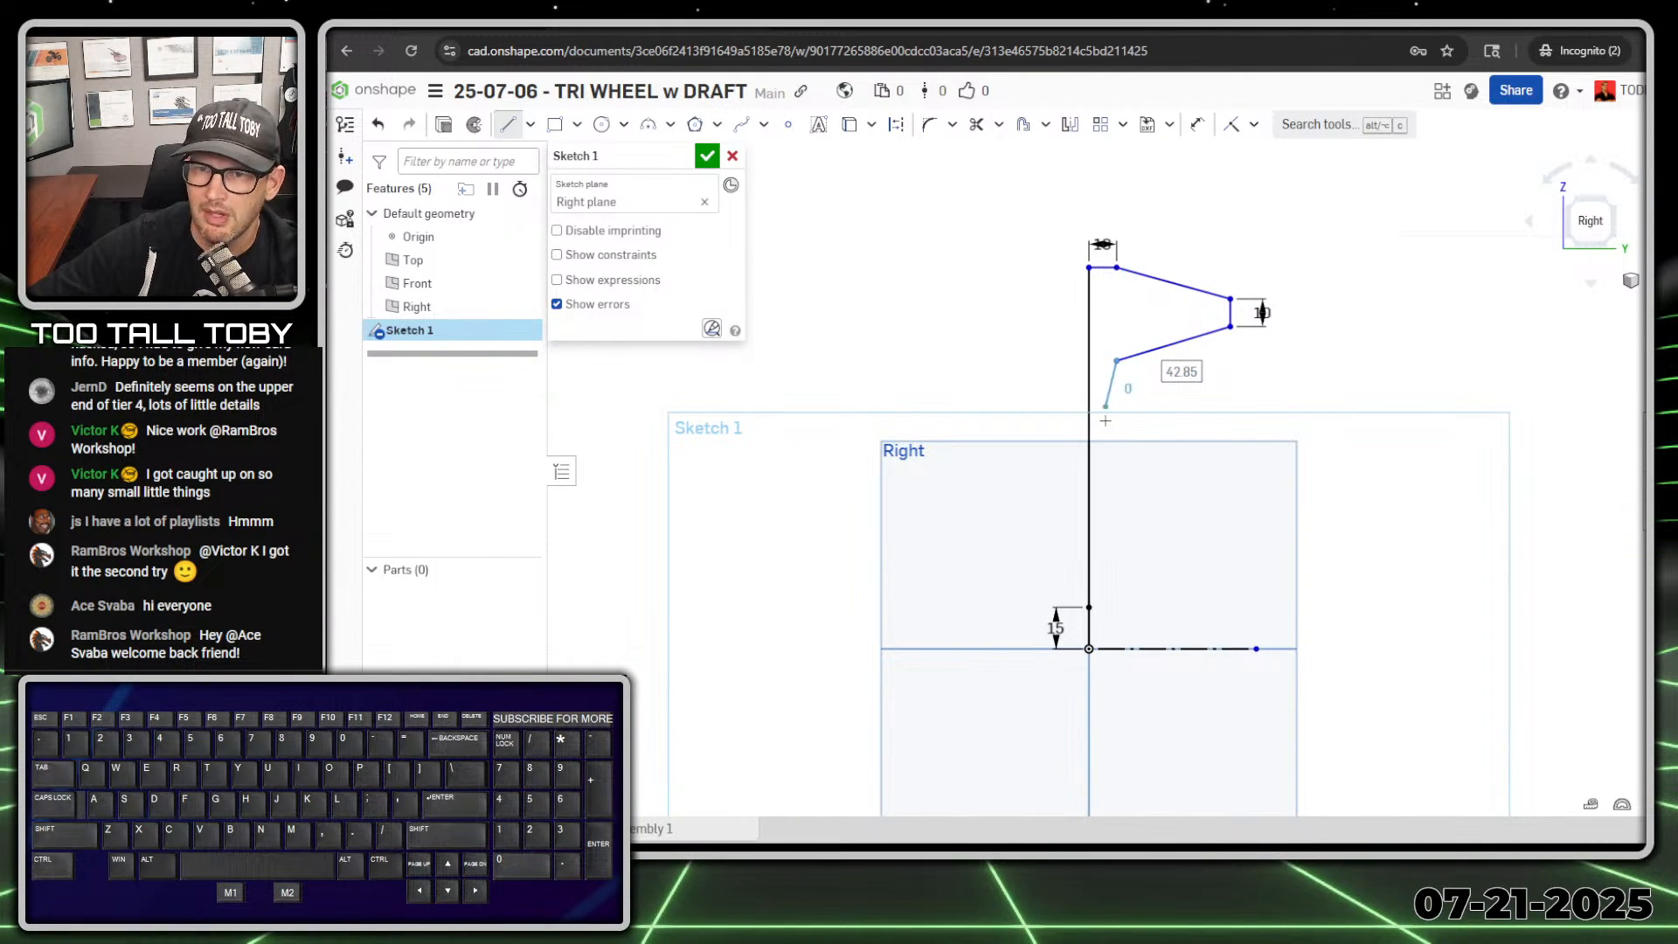
Step: Add a vertical web line about 53 mm long, a sloping hub line about 92 mm long and a 10 mm vertical hub end
{"action": "left_click", "coordinate": [1118, 509]}
{"action": "left_click", "coordinate": [1367, 552]}
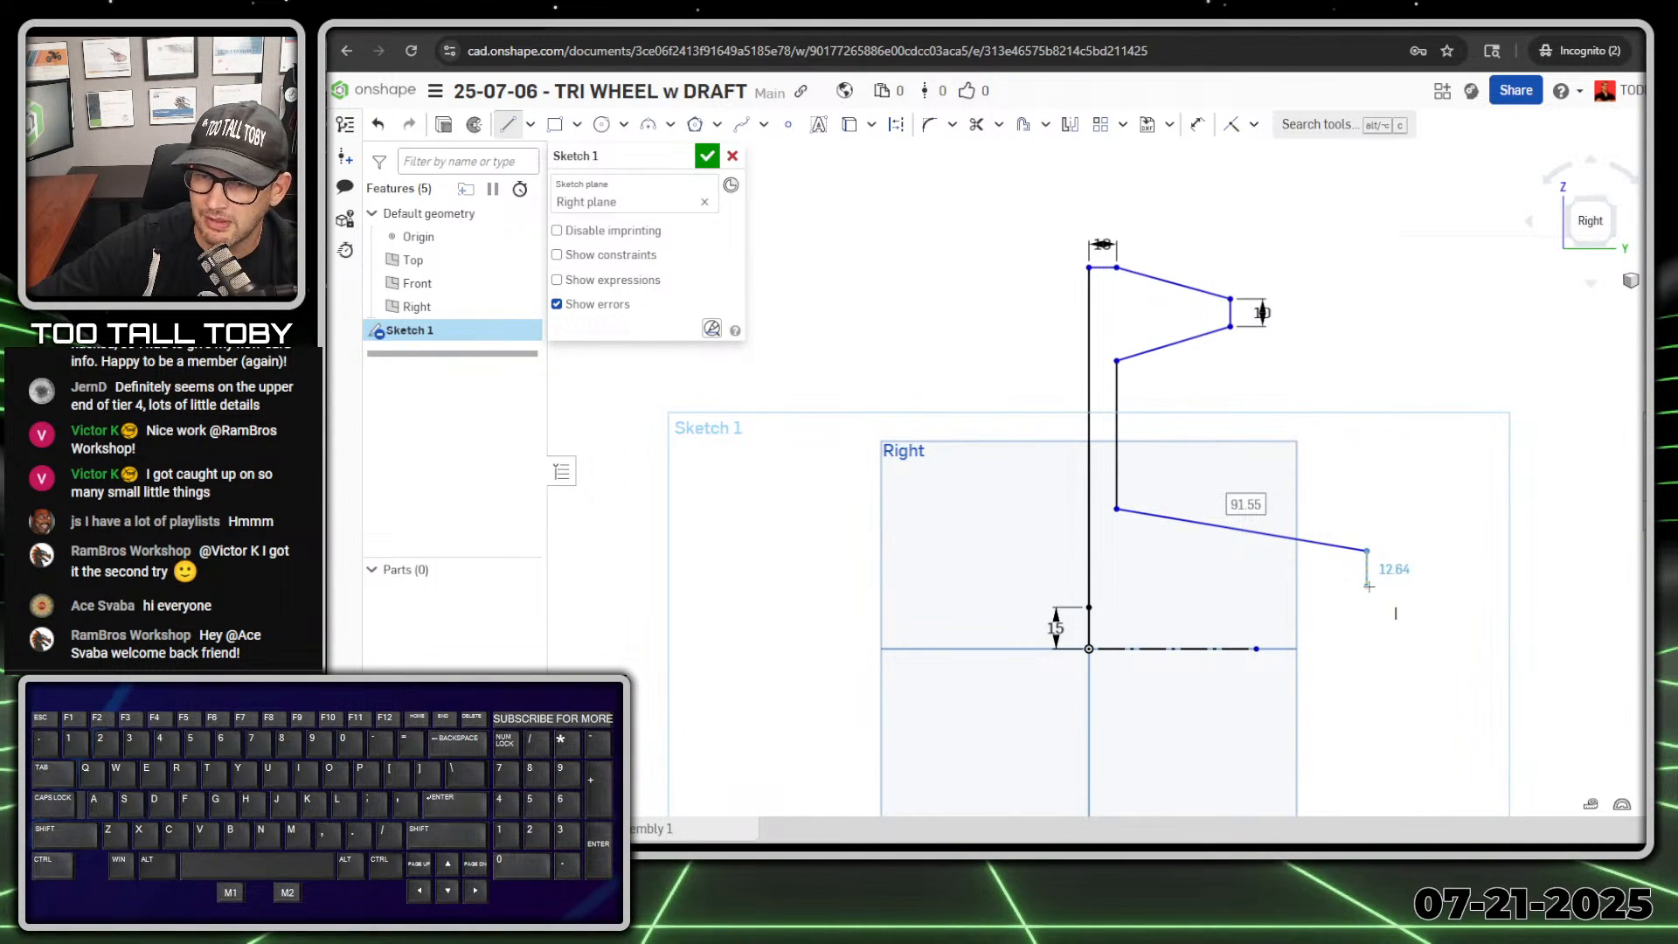
{"action": "type", "text": "10"}
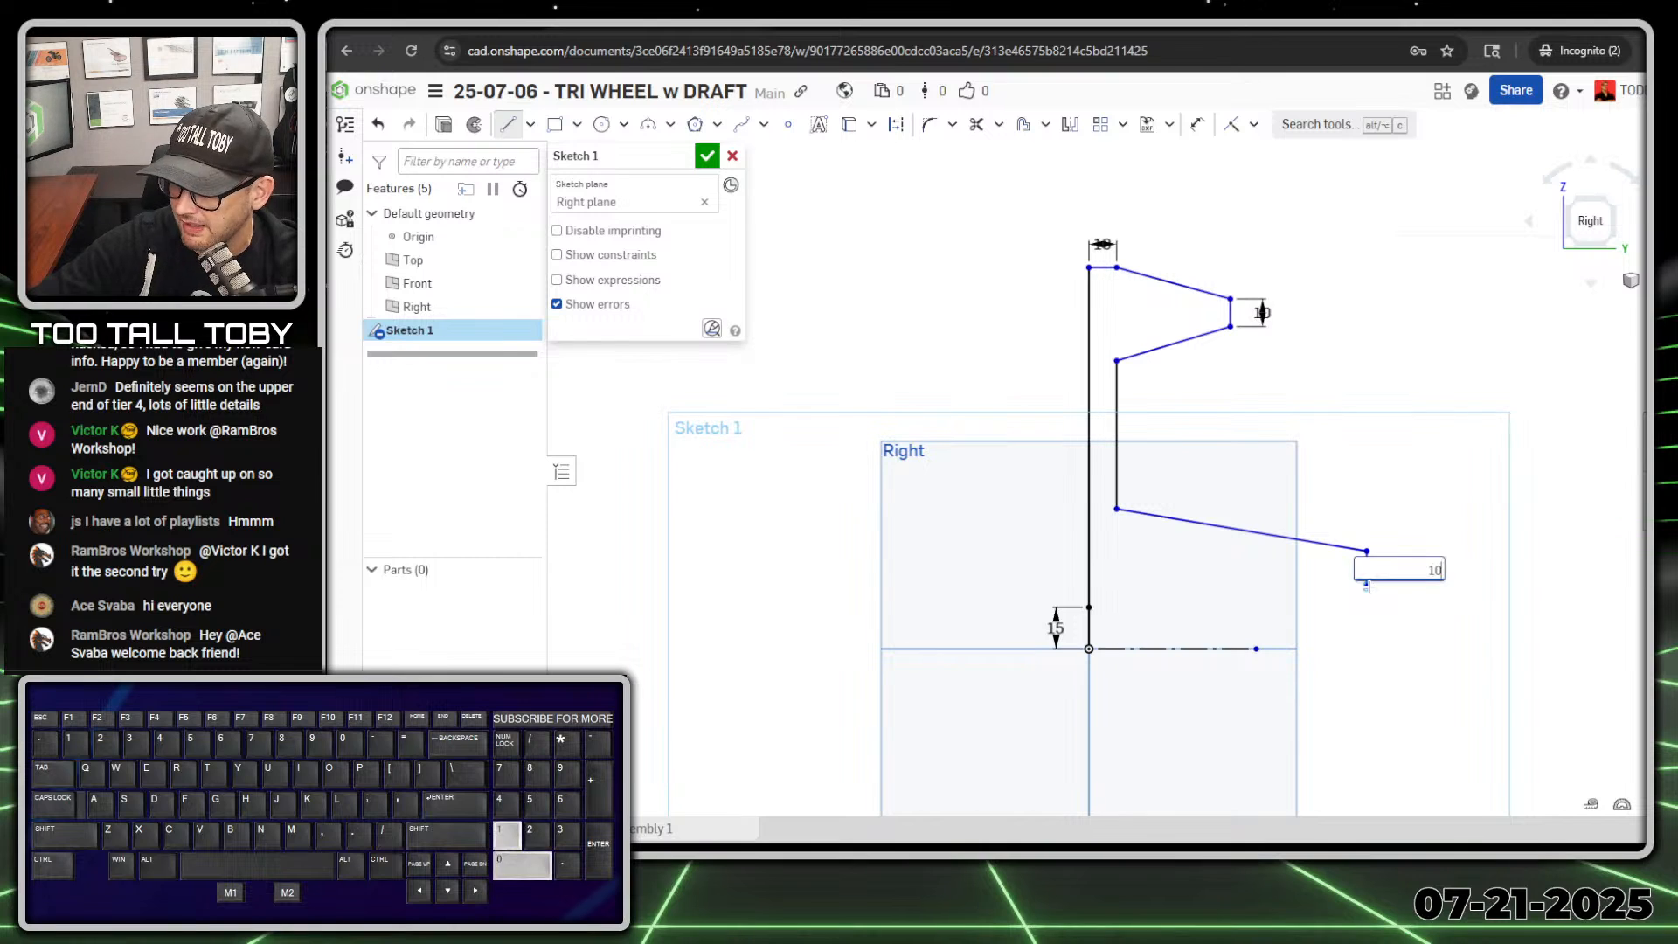
{"action": "key", "text": "Return"}
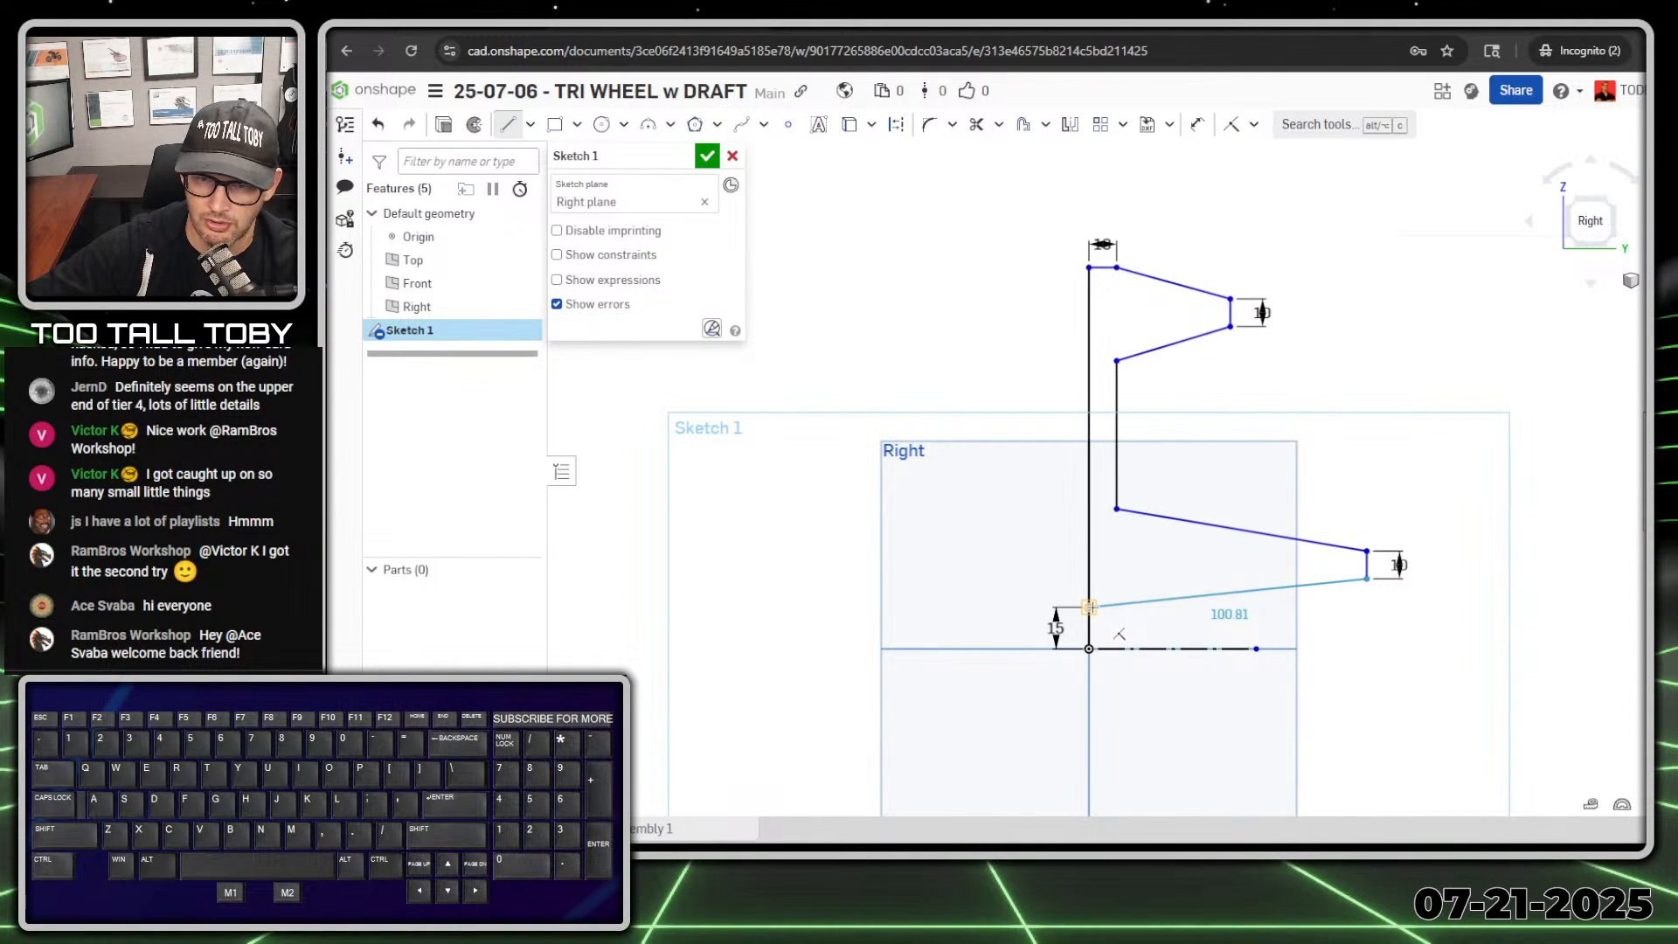
Step: Close the profile with a sloping line about 101 mm long, and delete the 15 mm vertical line from the origin with its dimension
{"action": "left_click", "coordinate": [1089, 607]}
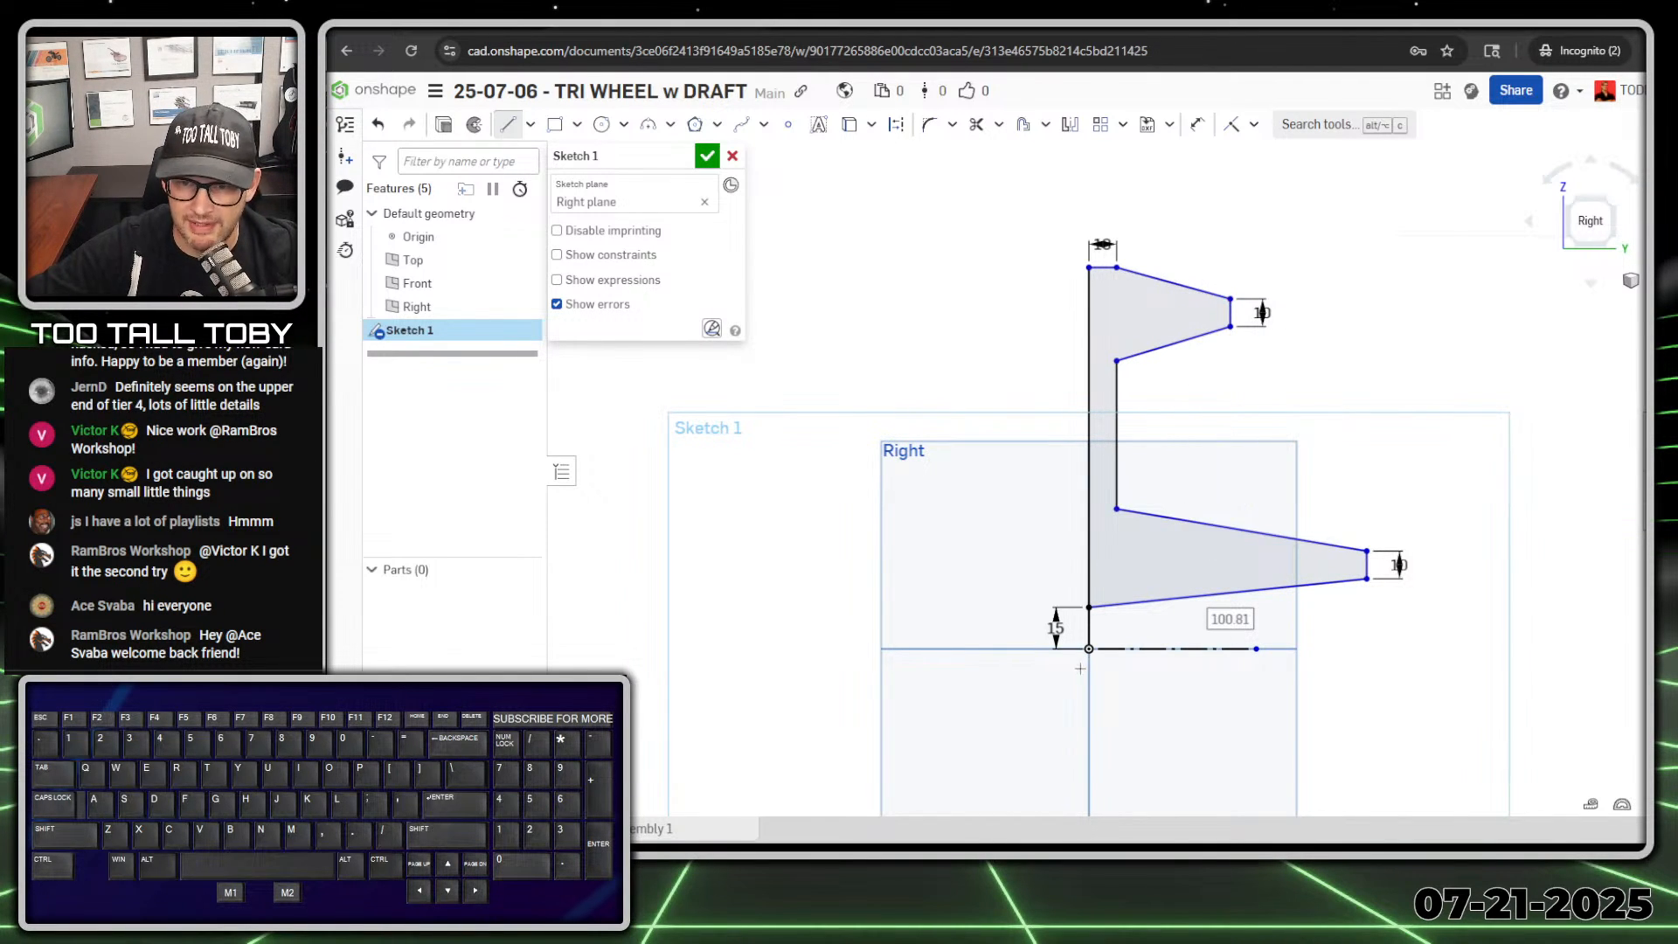
{"action": "key", "text": "Escape"}
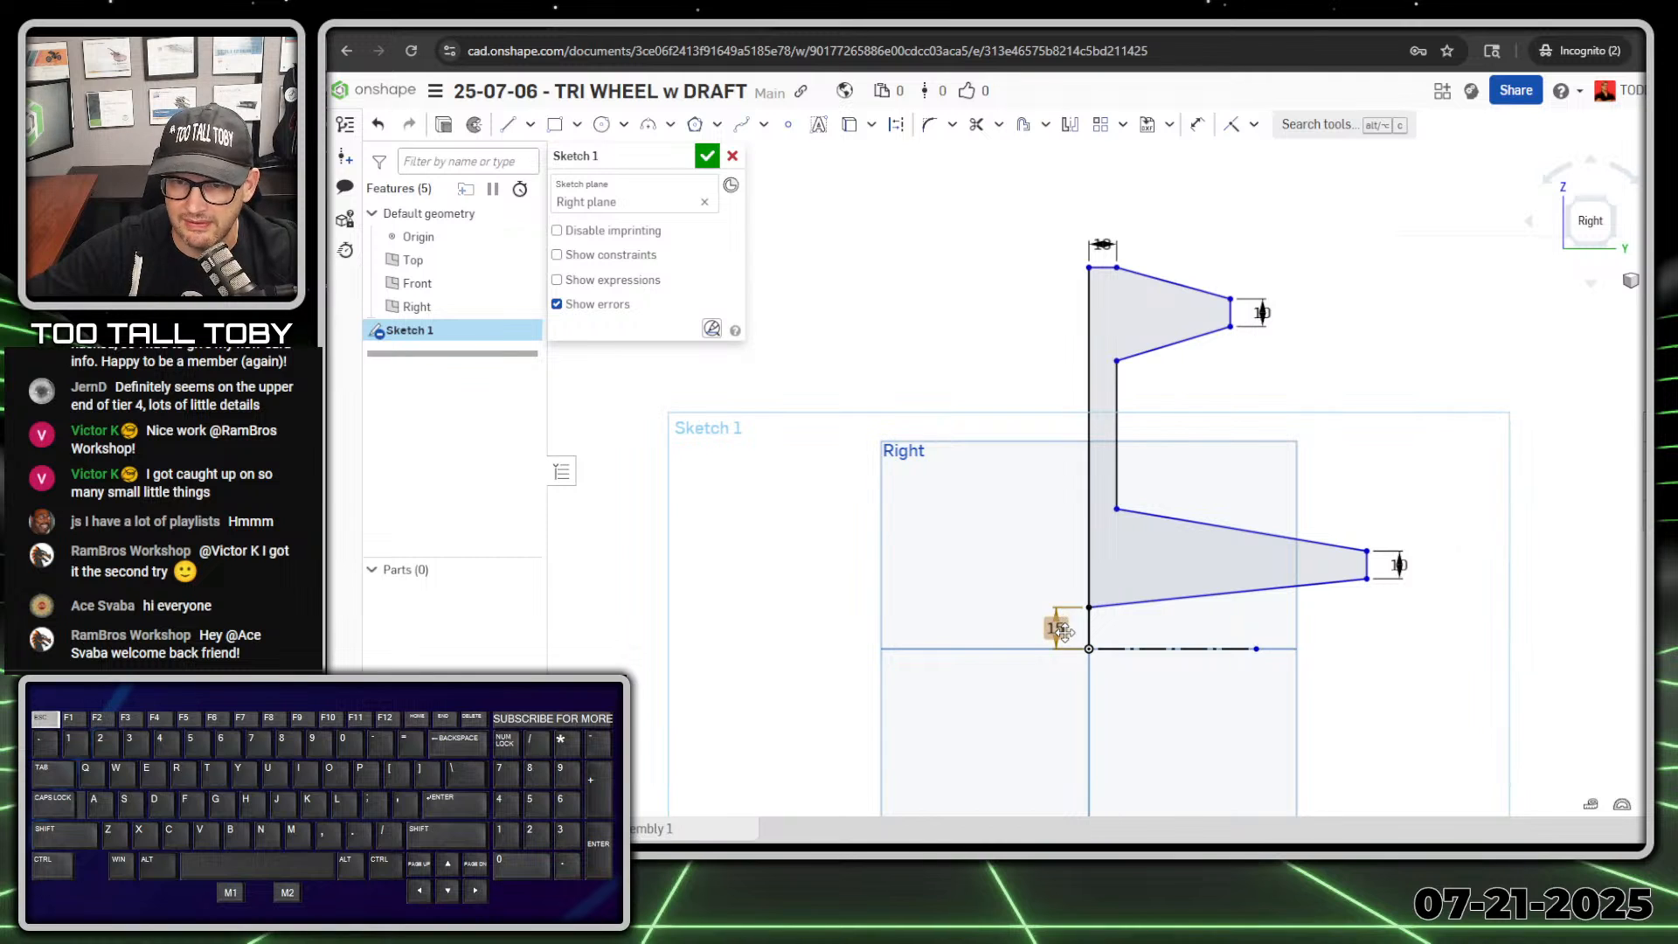
{"action": "left_click", "coordinate": [1063, 631]}
{"action": "key", "text": "Delete"}
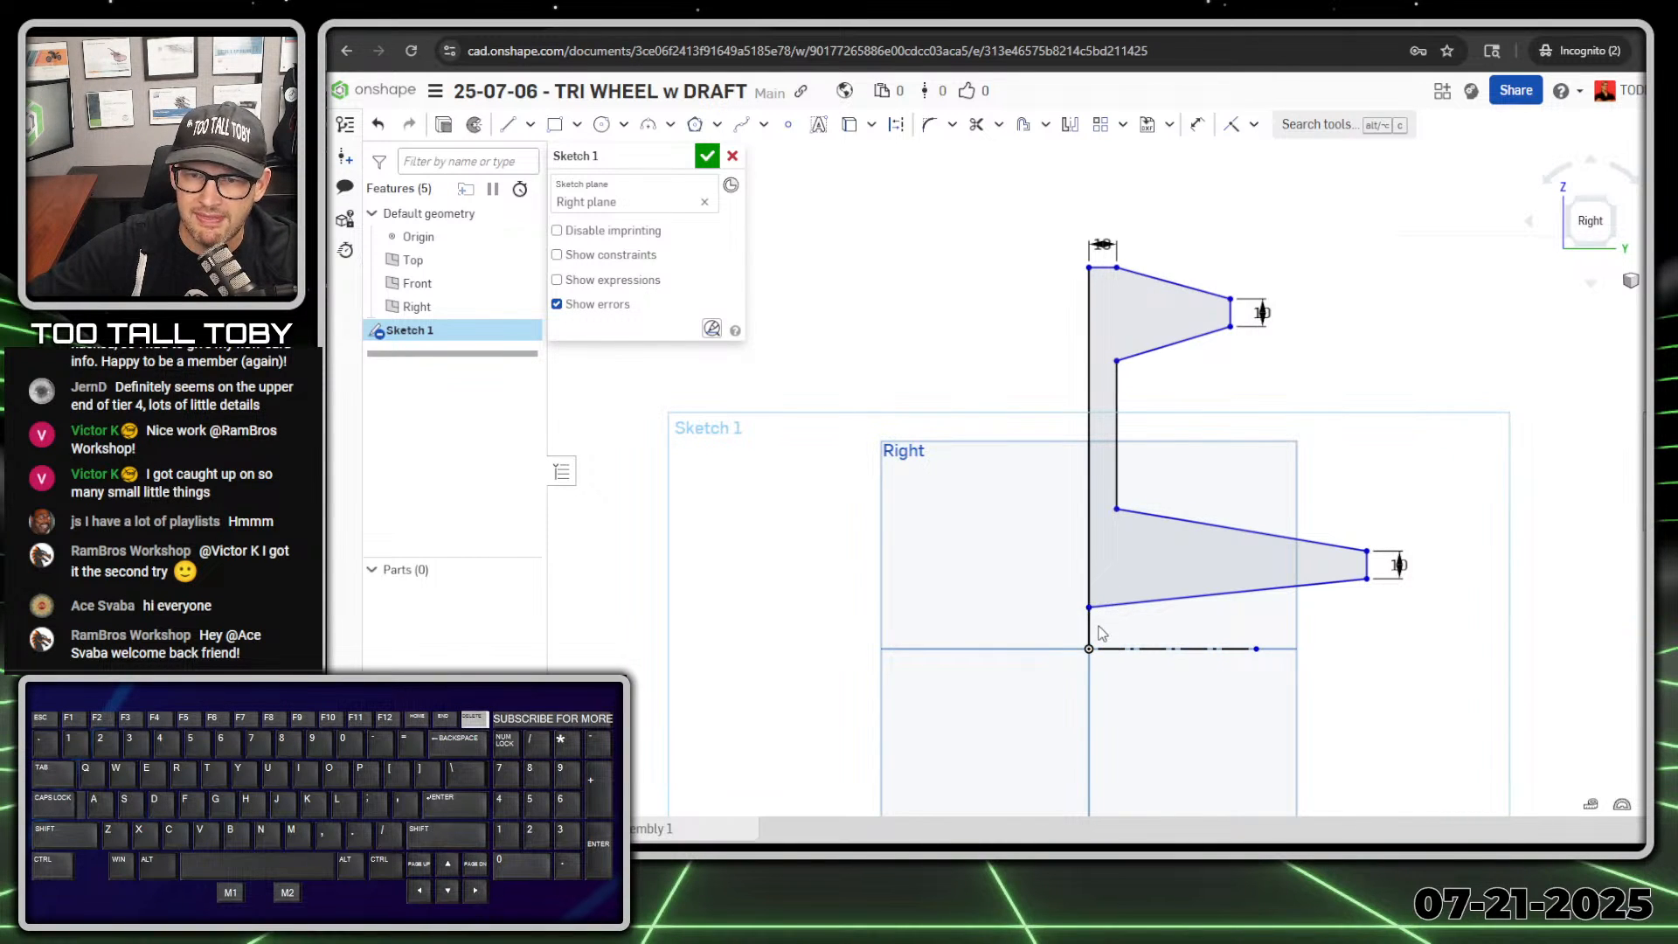
{"action": "left_click", "coordinate": [1089, 630]}
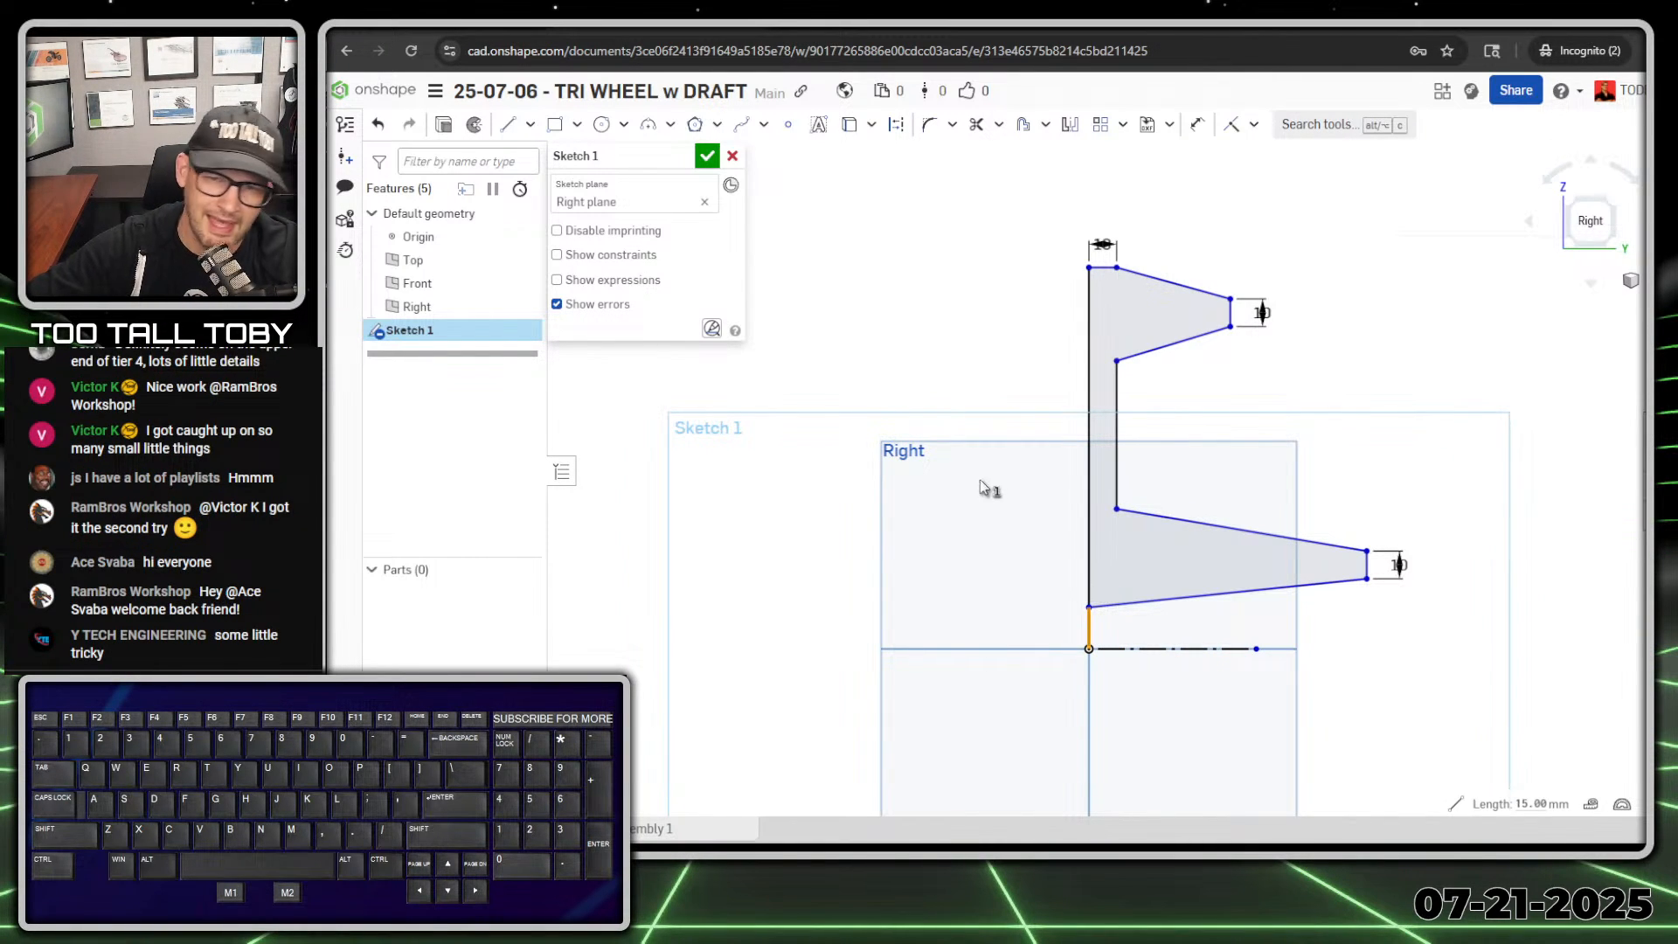
{"action": "key", "text": "Delete"}
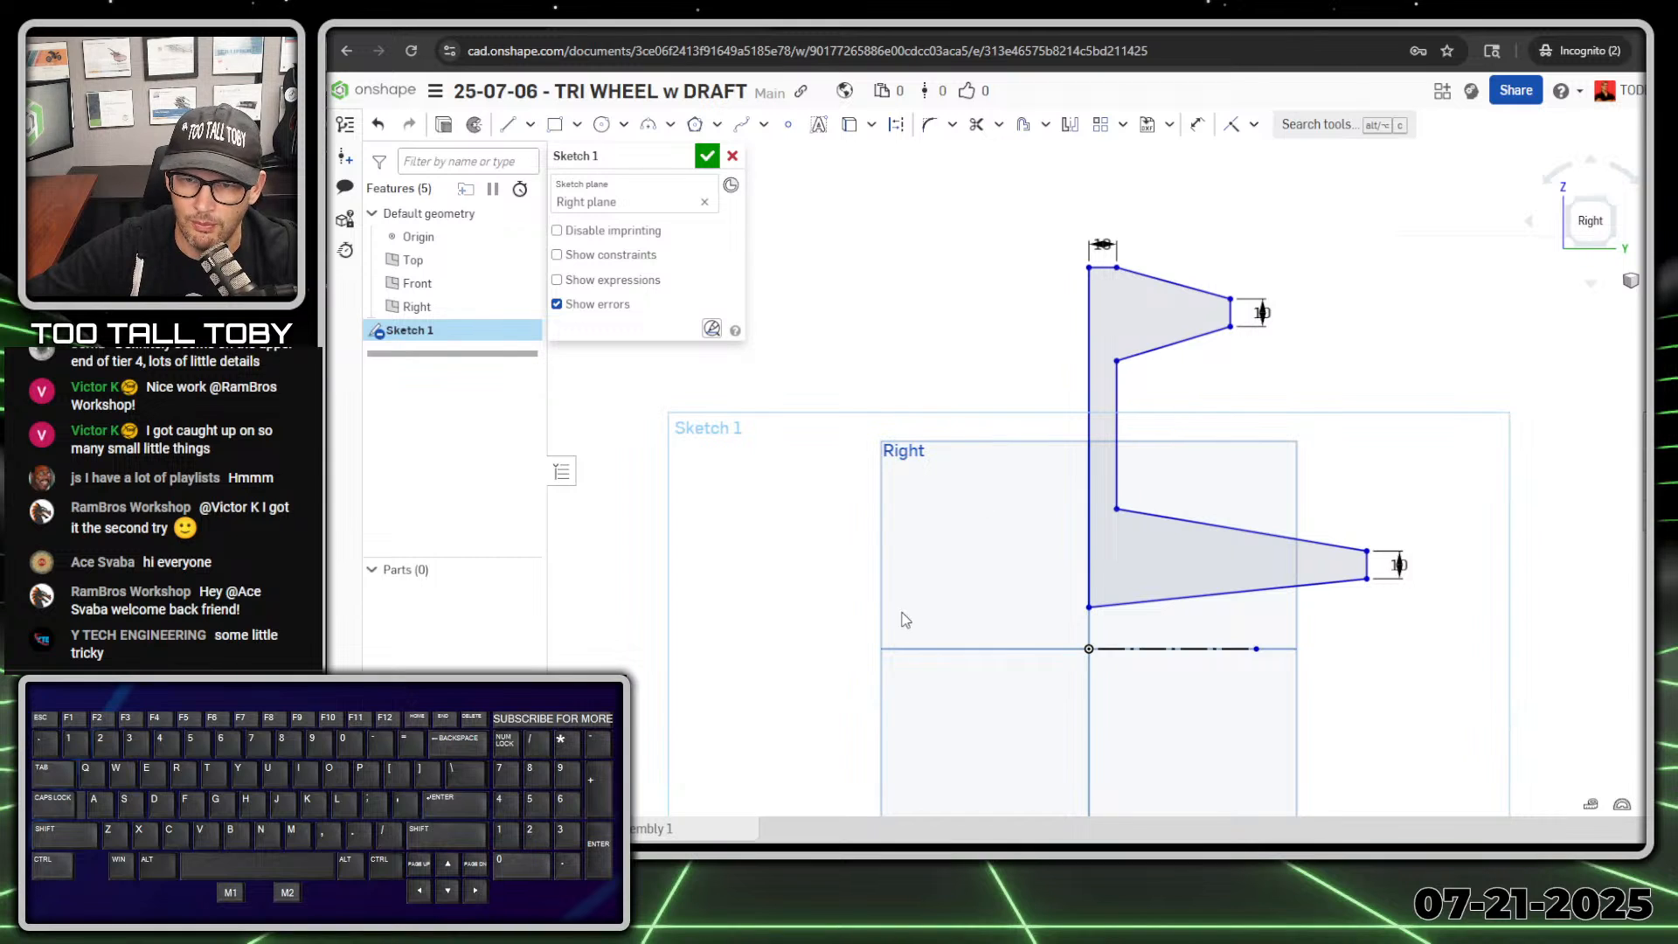
Step: Constrain the profile's lower-left corner to be vertically aligned with the origin
{"action": "left_click", "coordinate": [1089, 649]}
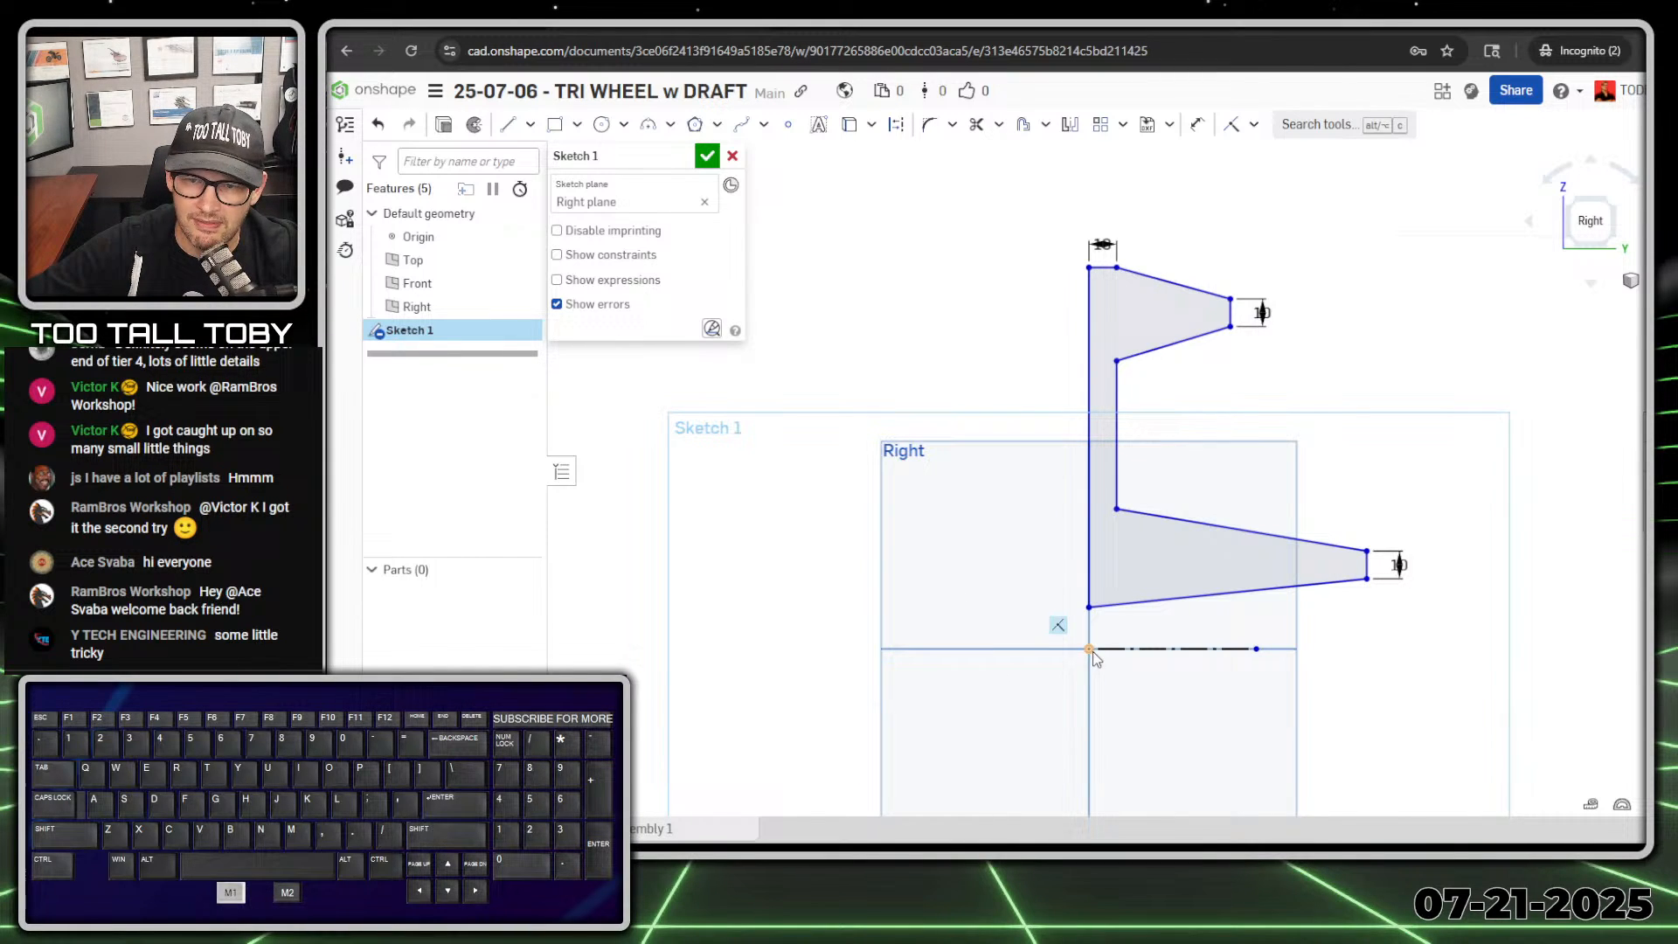
{"action": "left_click", "coordinate": [1089, 607]}
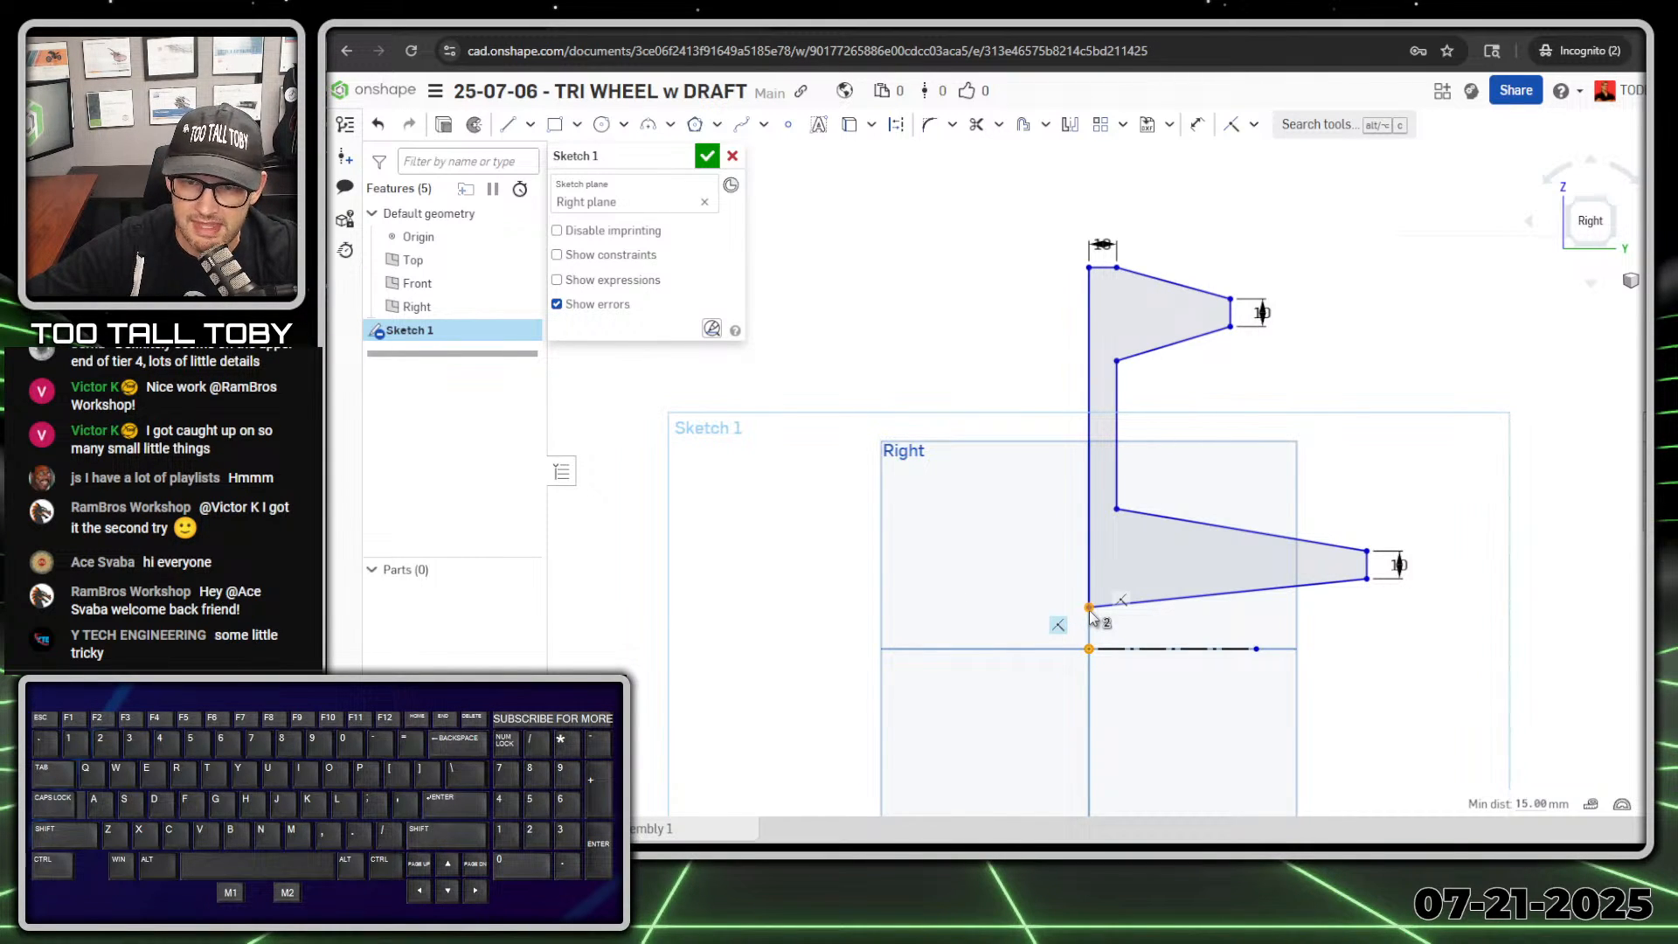
{"action": "key", "text": "v"}
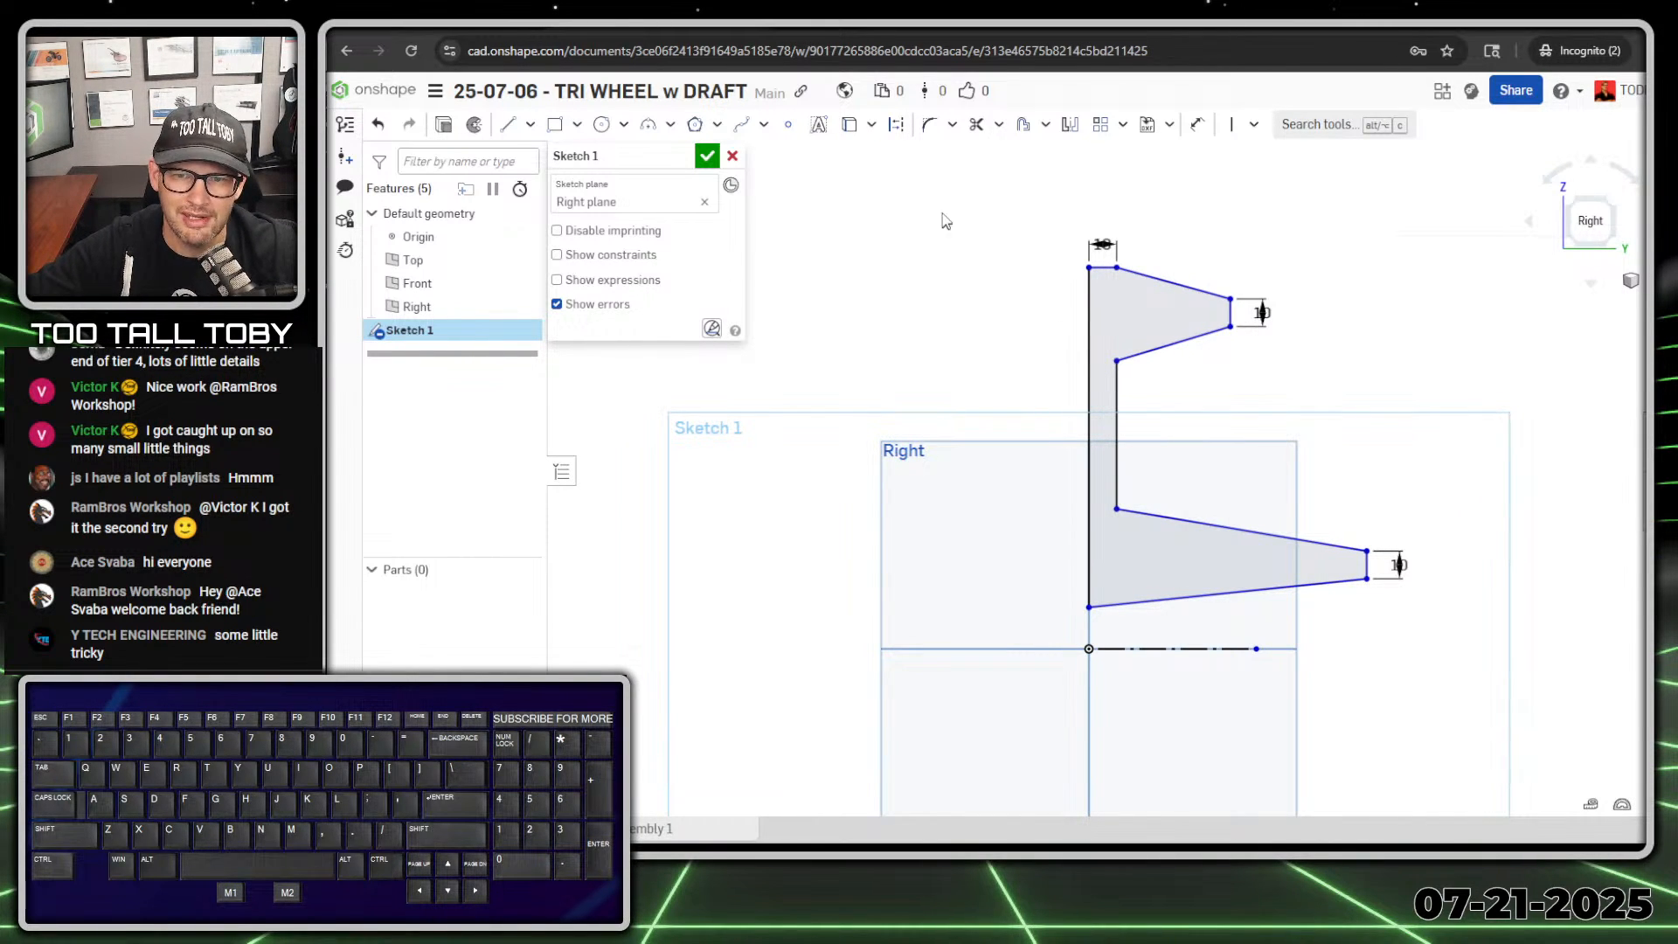
Step: Dimension the profile's lower-left corner about the horizontal centerline as a 30 mm diameter
{"action": "key", "text": "s"}
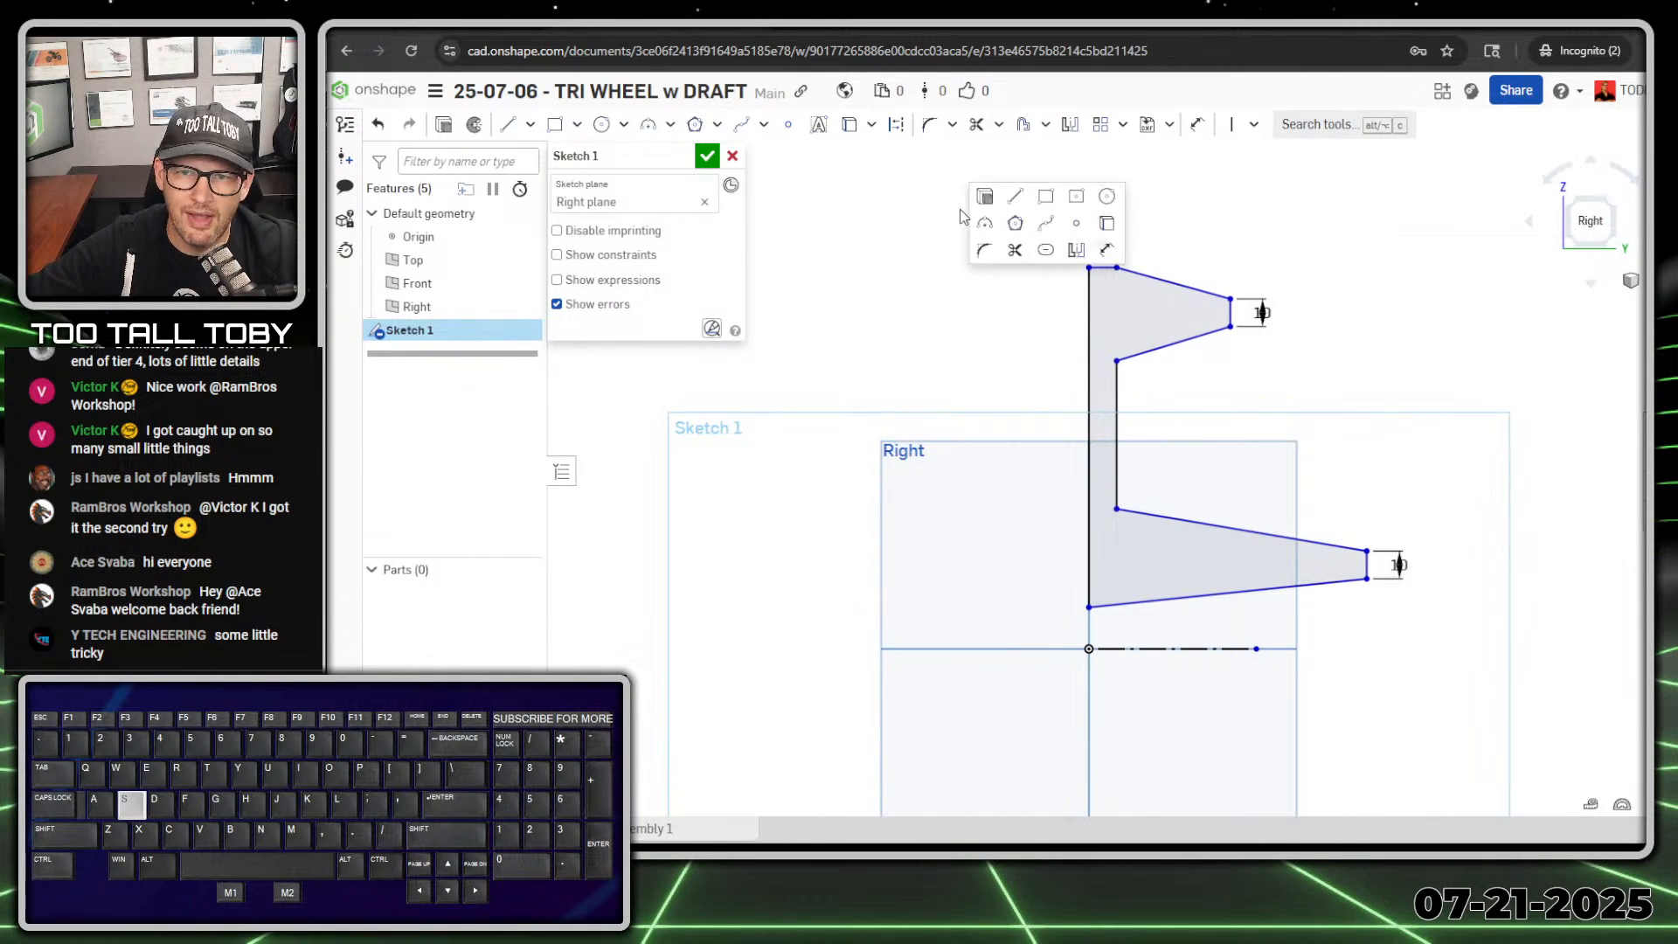
{"action": "left_click", "coordinate": [1104, 249]}
{"action": "left_click", "coordinate": [1089, 605]}
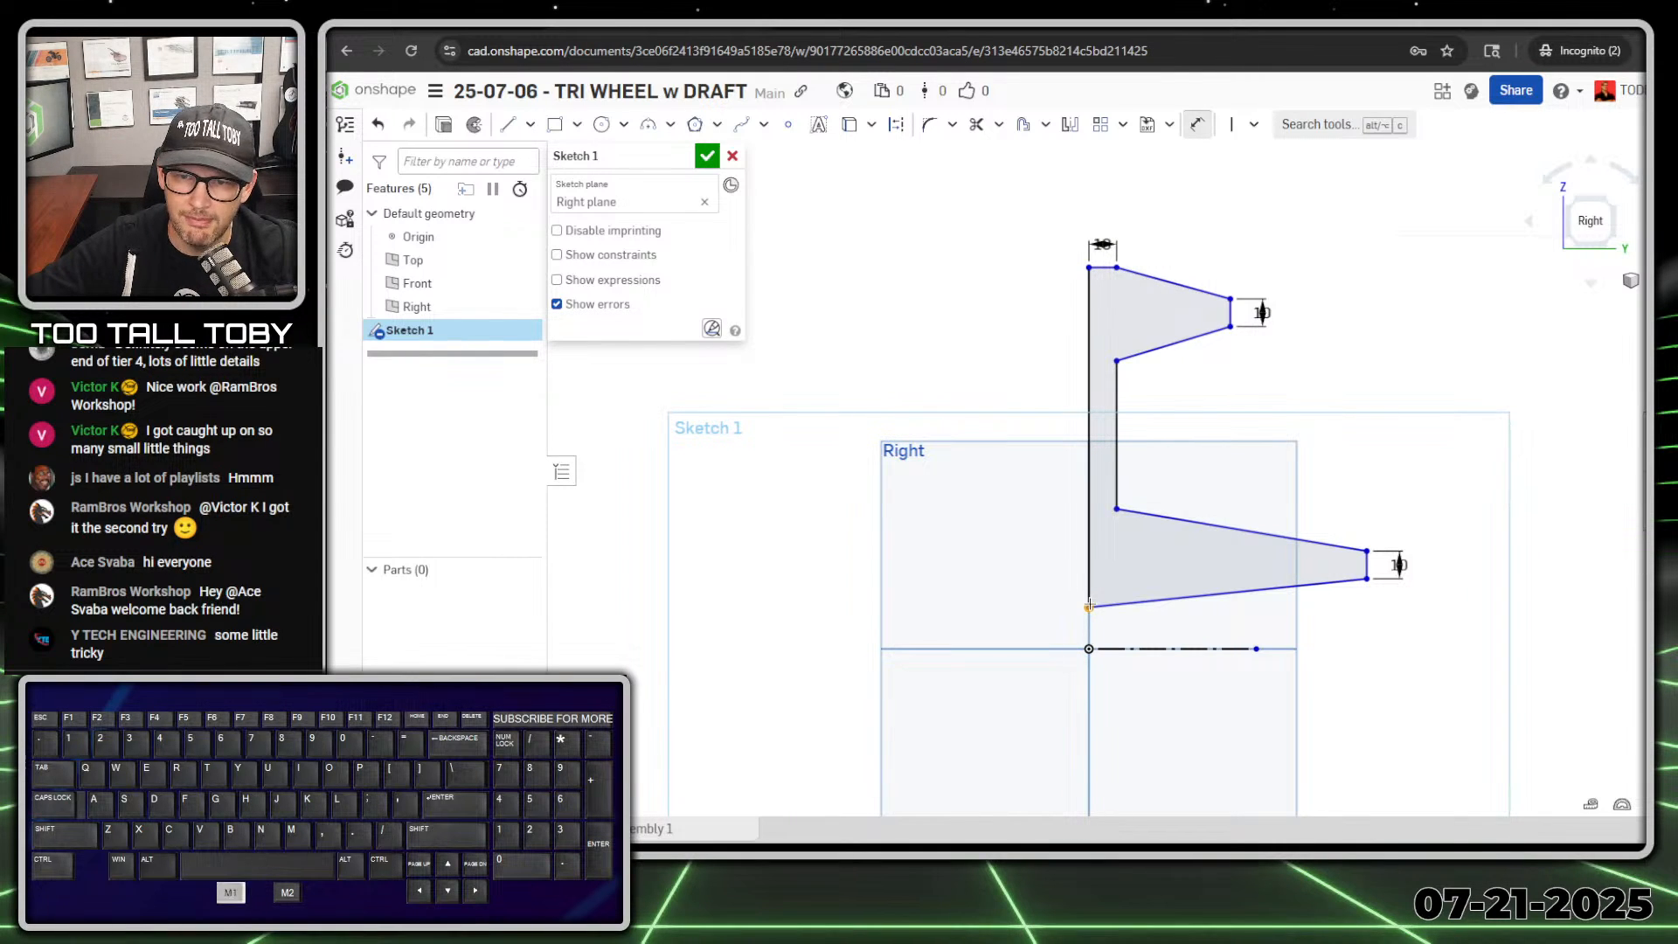
{"action": "left_click", "coordinate": [1136, 649]}
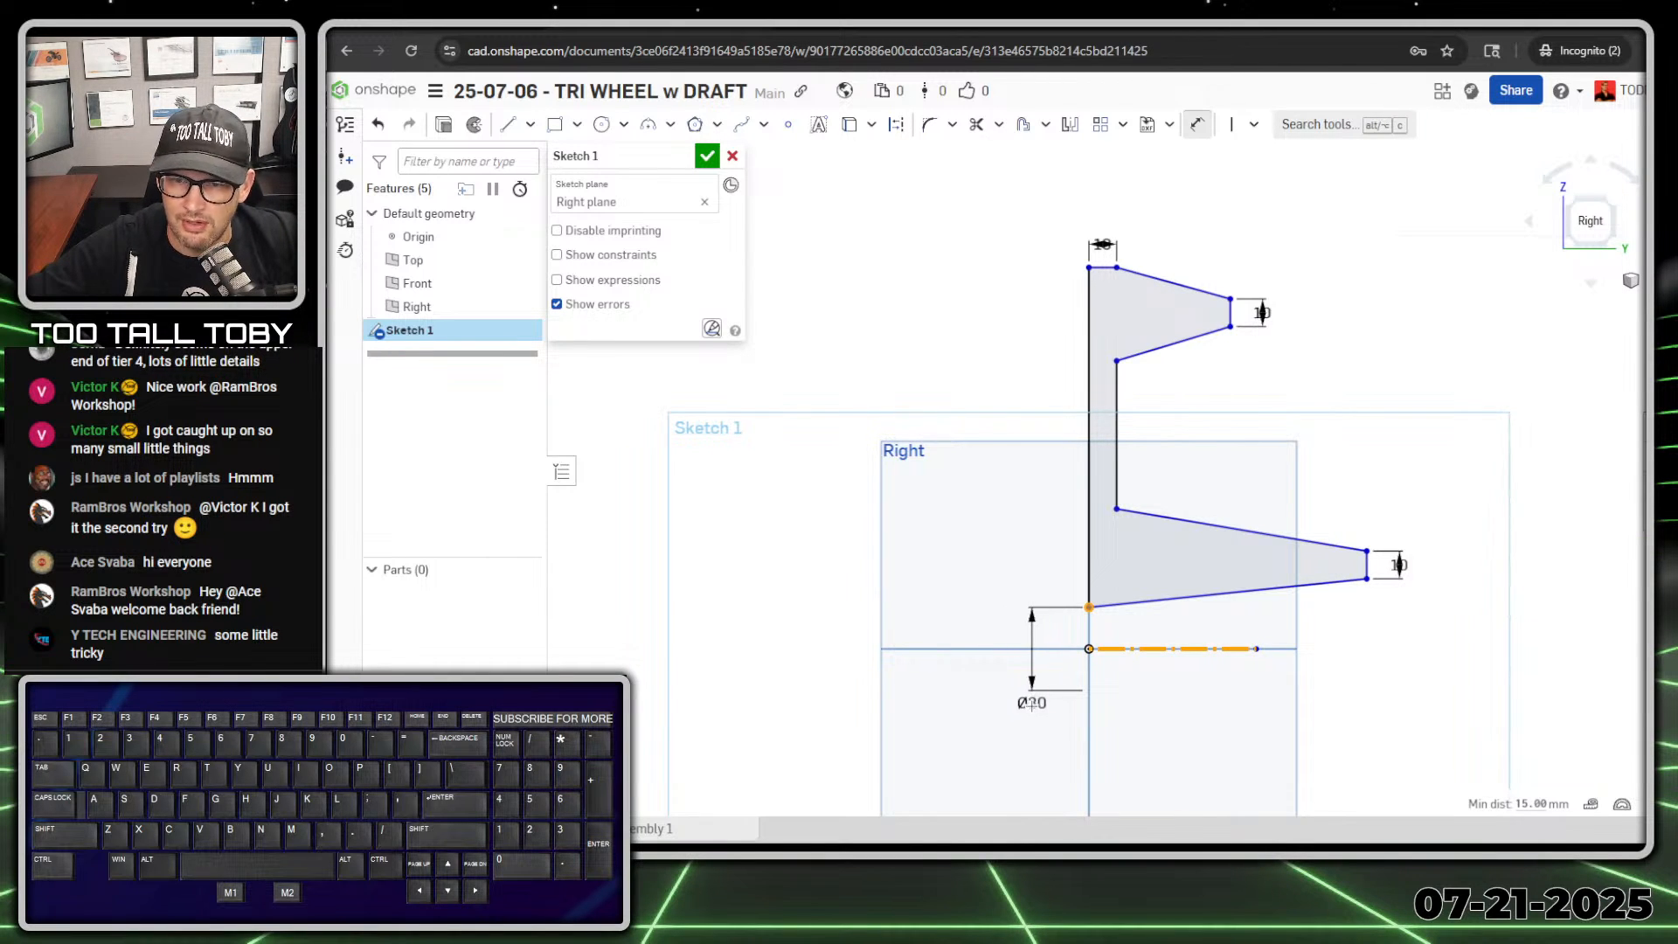
{"action": "left_click", "coordinate": [1021, 712]}
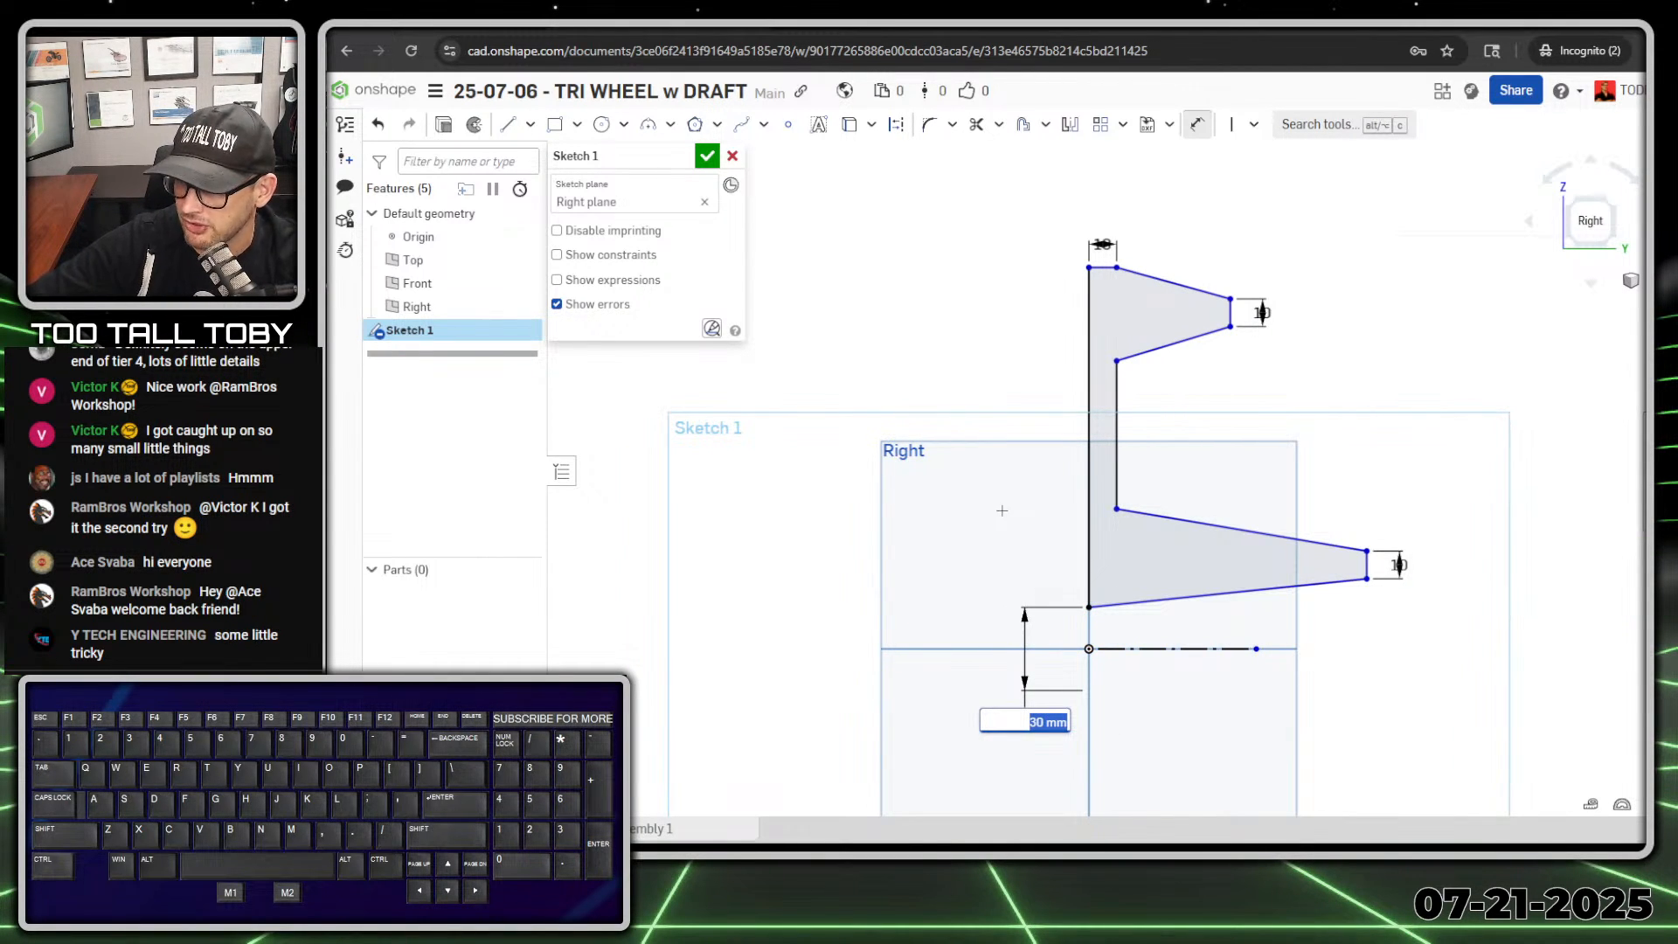
{"action": "type", "text": "30"}
{"action": "key", "text": "Return"}
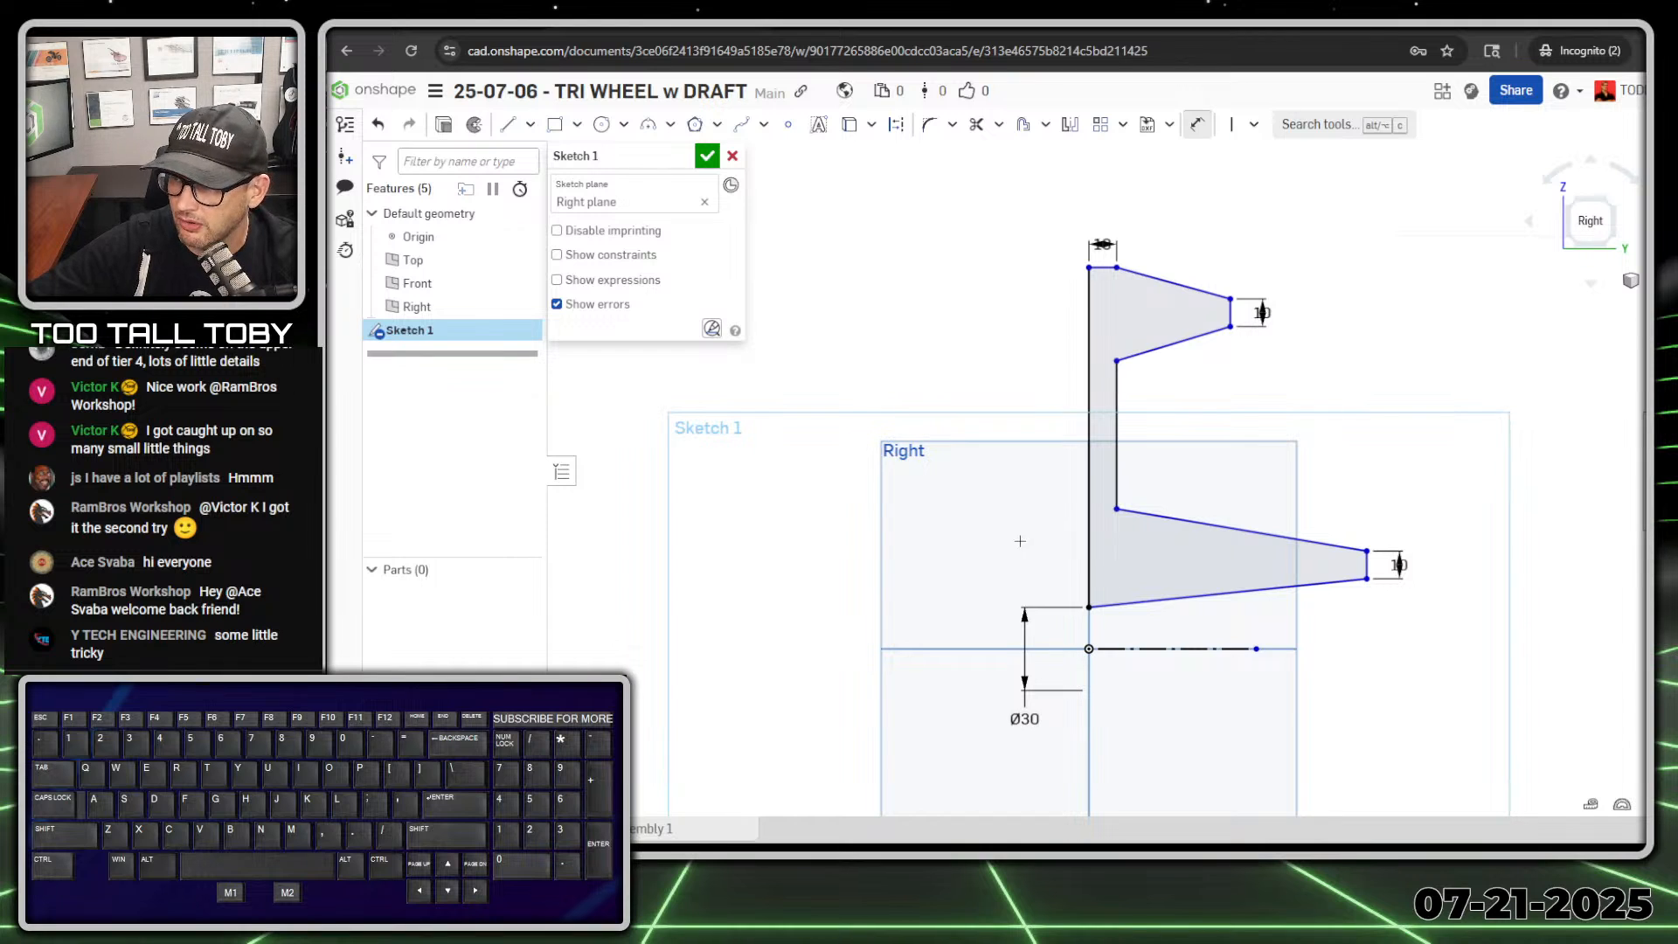
Step: Dimension the profile's upper-left corner about the centerline as a 260 mm diameter
{"action": "left_click", "coordinate": [1089, 268]}
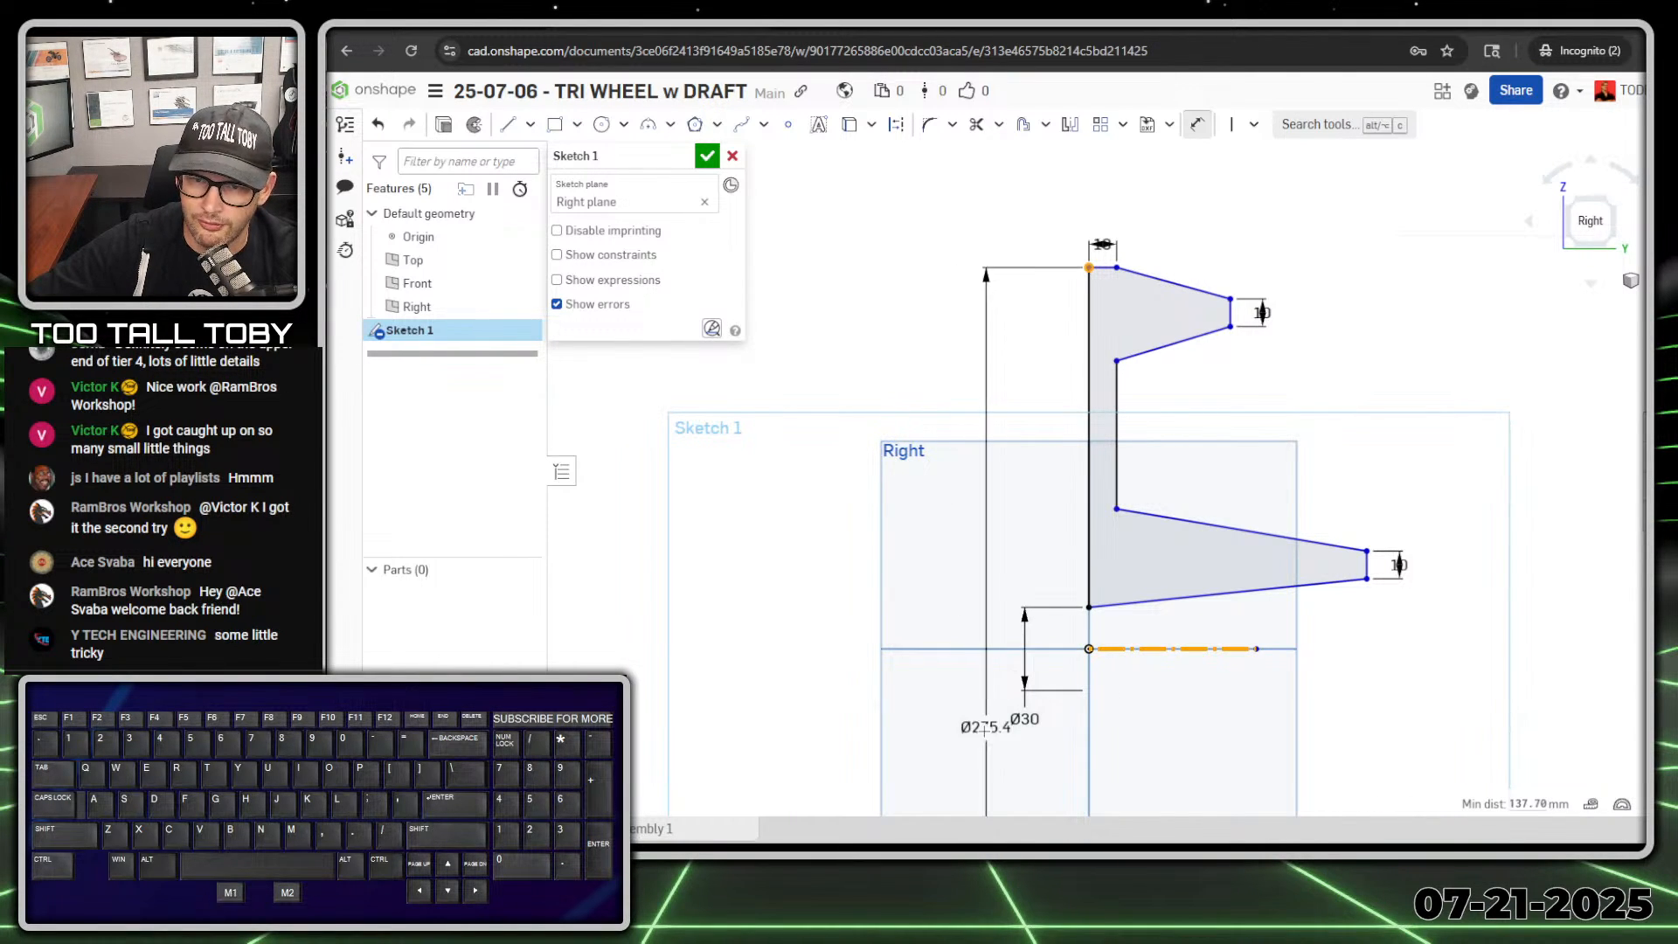
{"action": "left_click", "coordinate": [934, 727]}
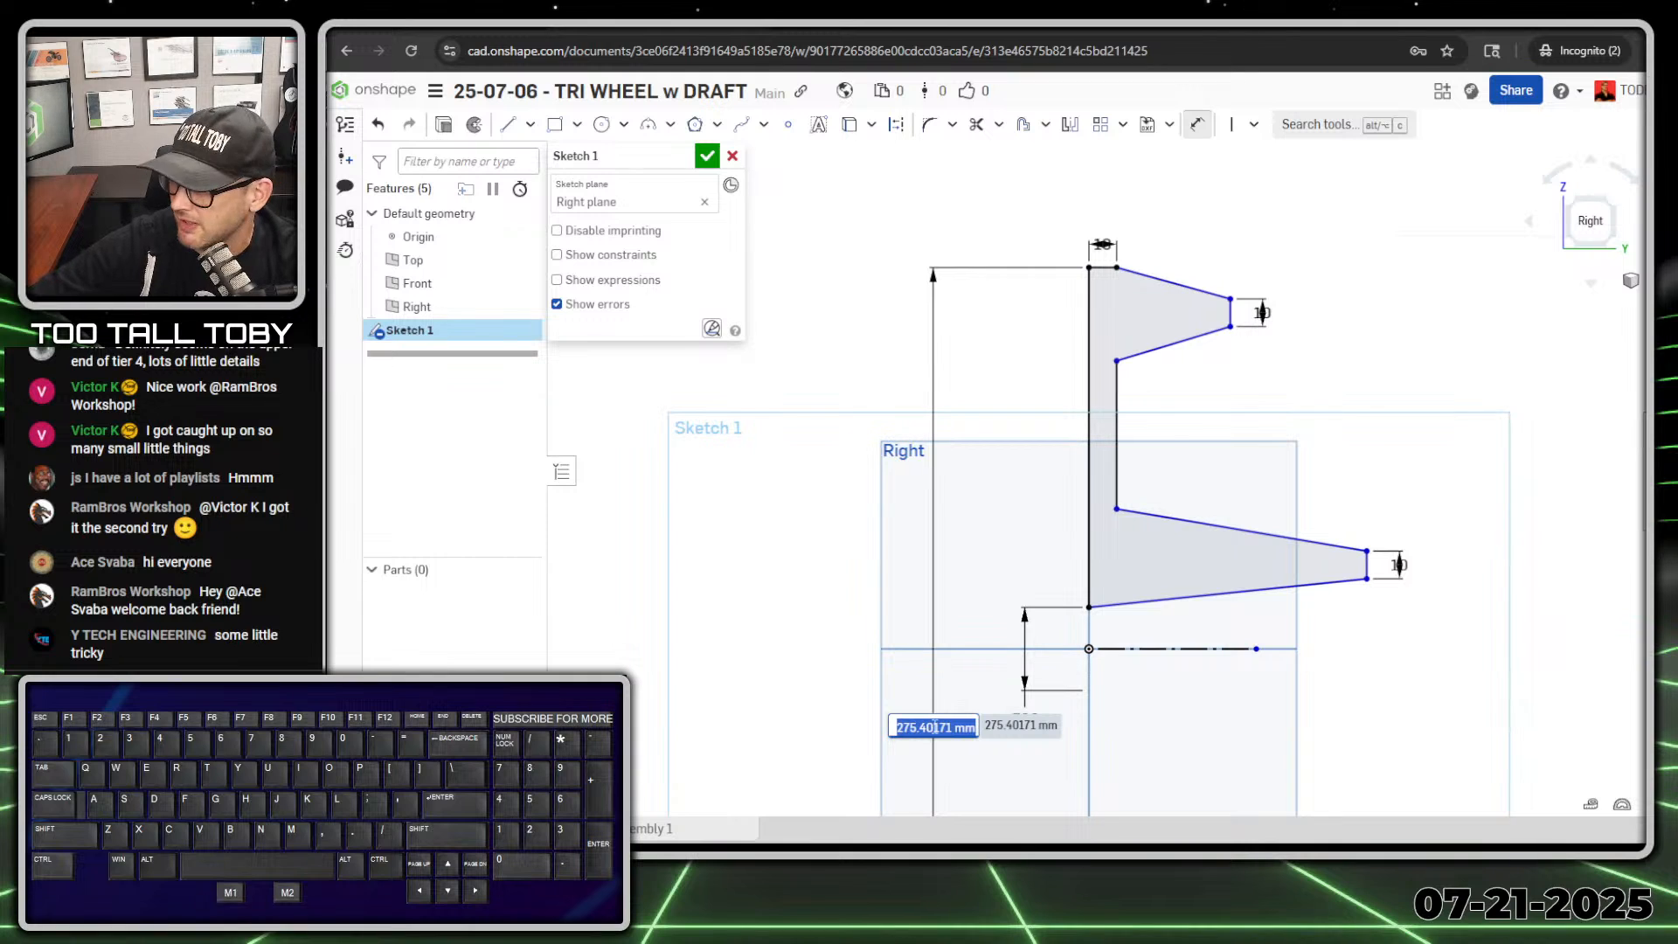
{"action": "type", "text": "260"}
{"action": "key", "text": "Return"}
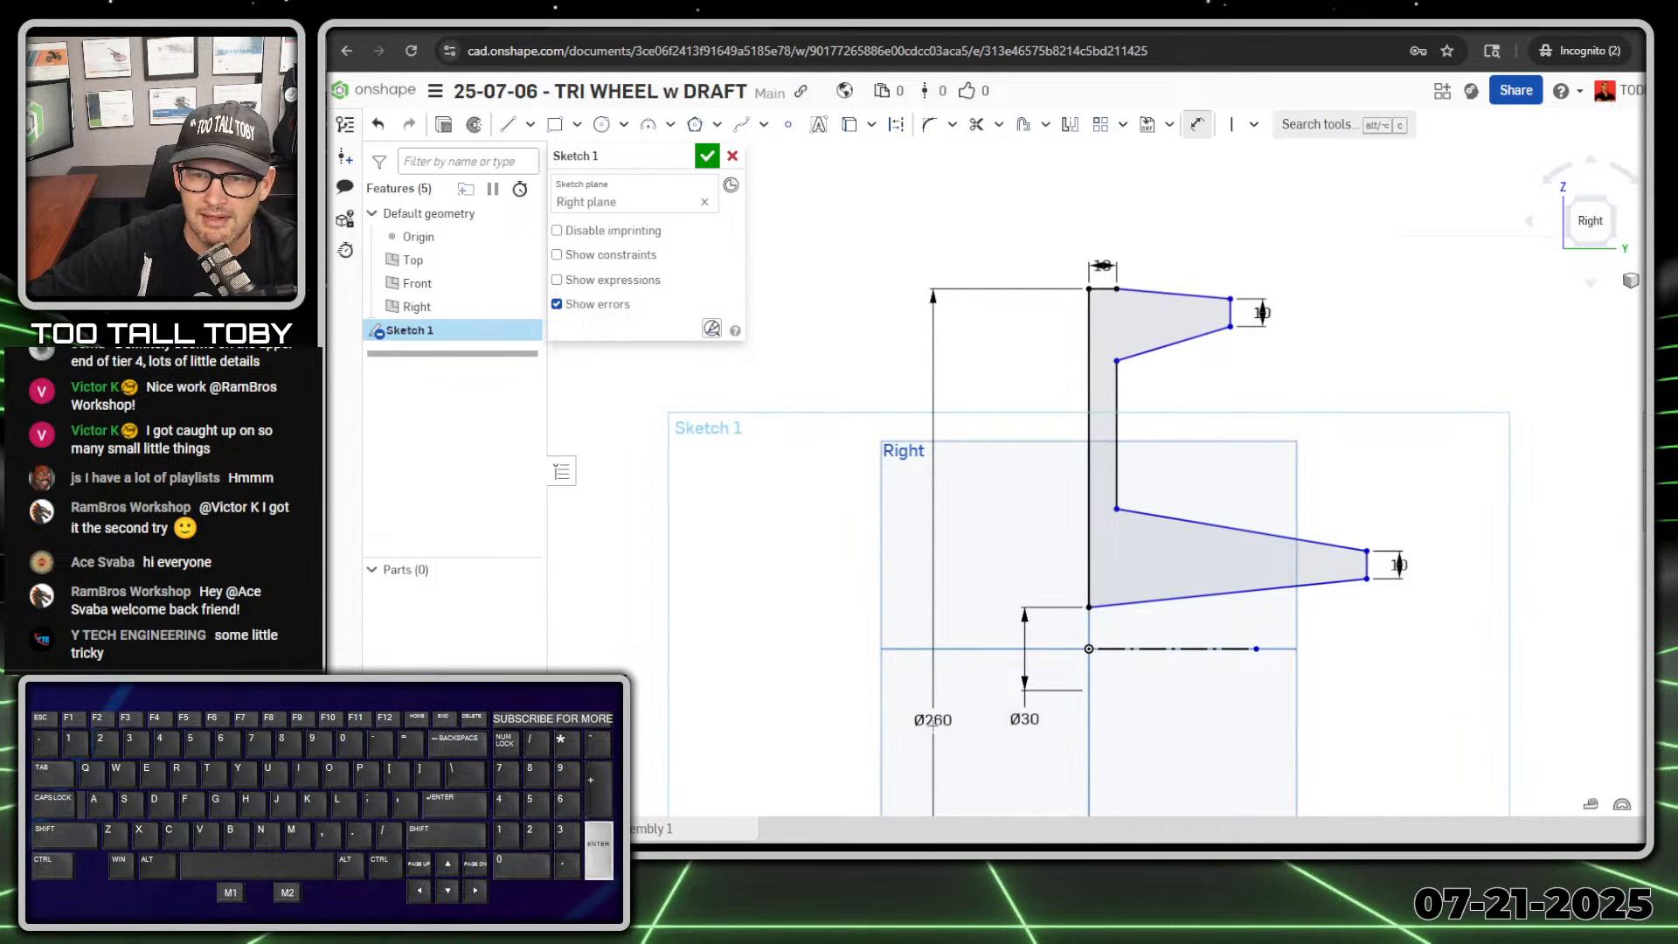
Step: Set the horizontal distance from the long vertical back line to the rim's vertical end to 40 mm
{"action": "left_click", "coordinate": [1088, 293]}
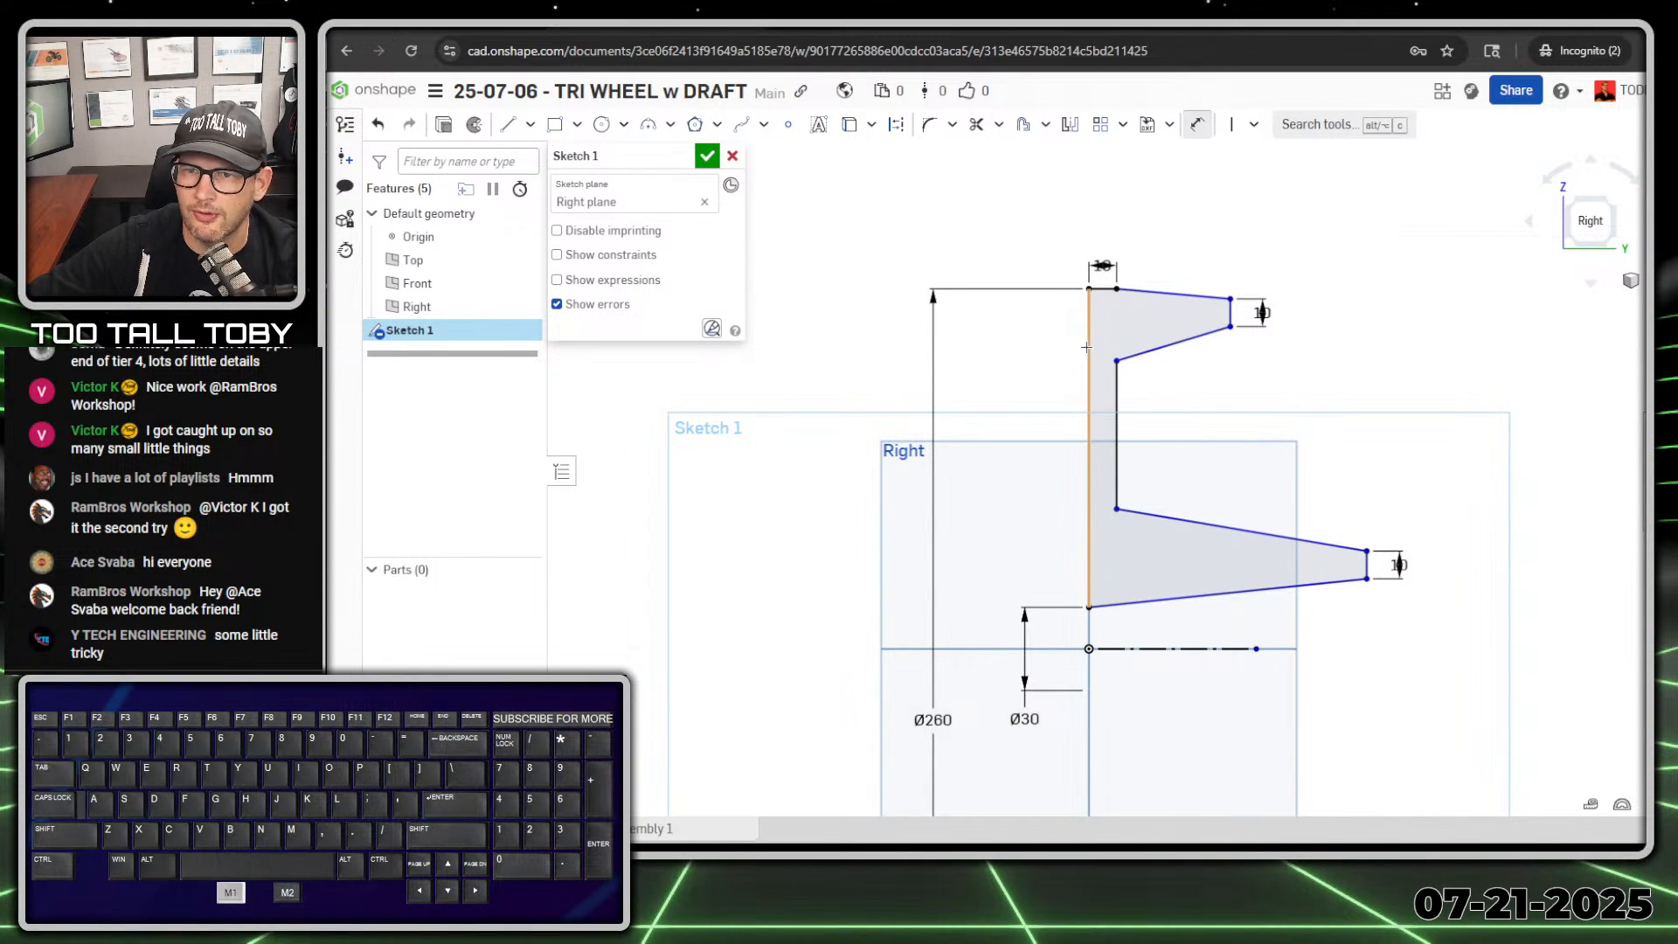
{"action": "left_click", "coordinate": [1231, 312]}
{"action": "left_click", "coordinate": [1152, 186]}
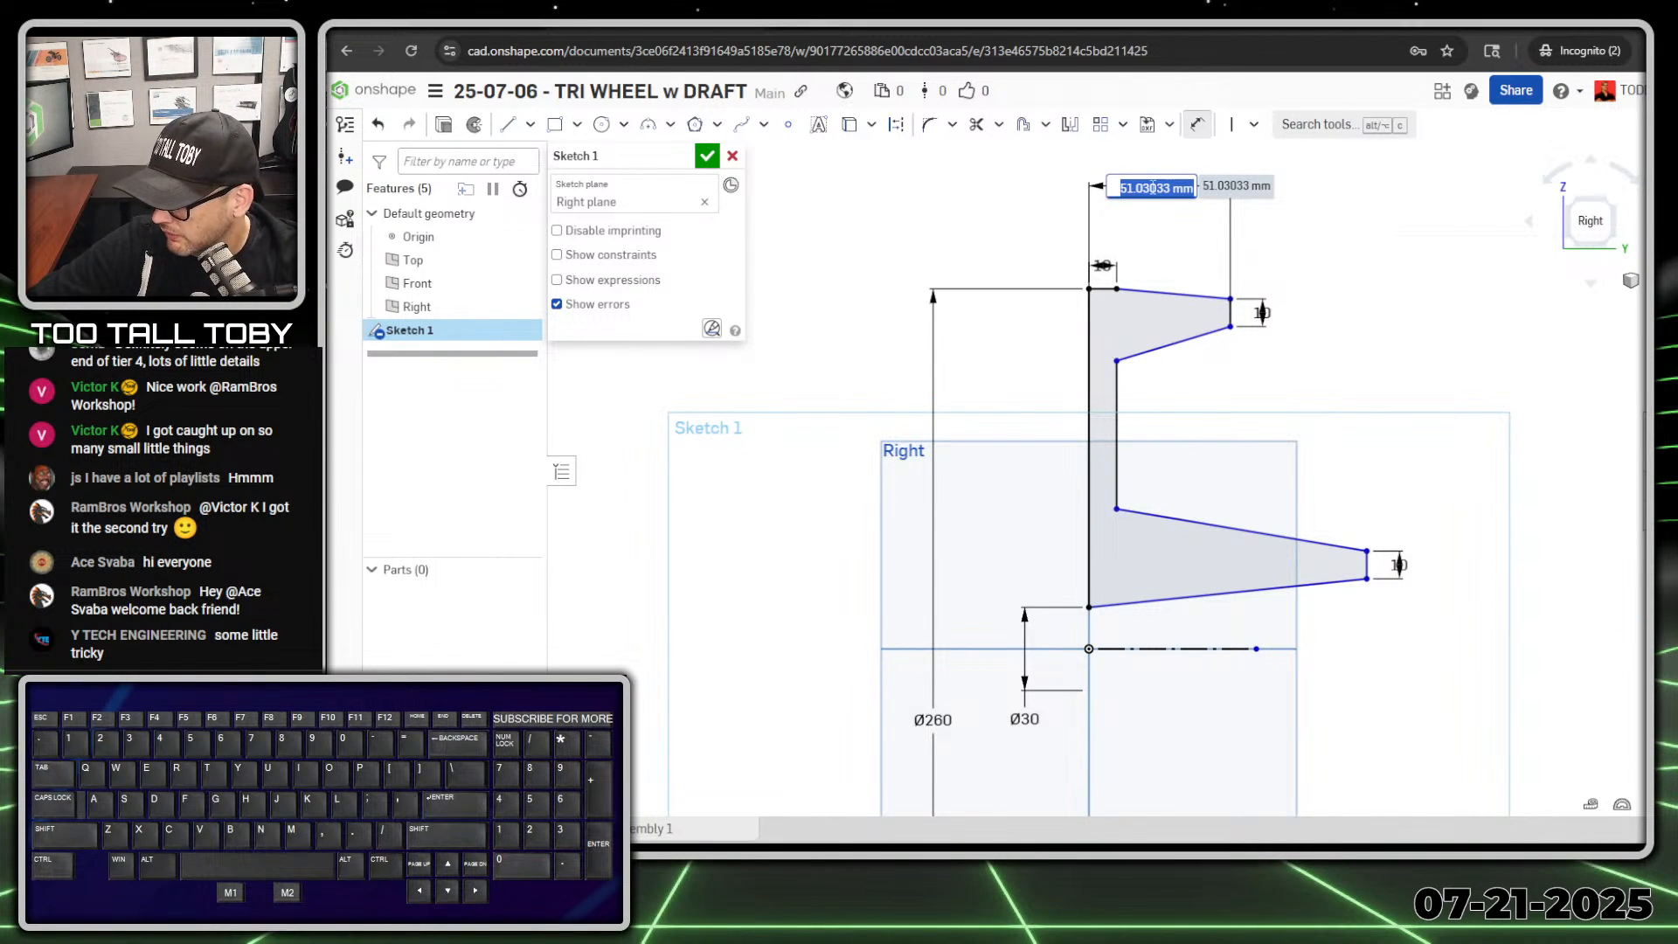
{"action": "type", "text": "40"}
{"action": "key", "text": "Return"}
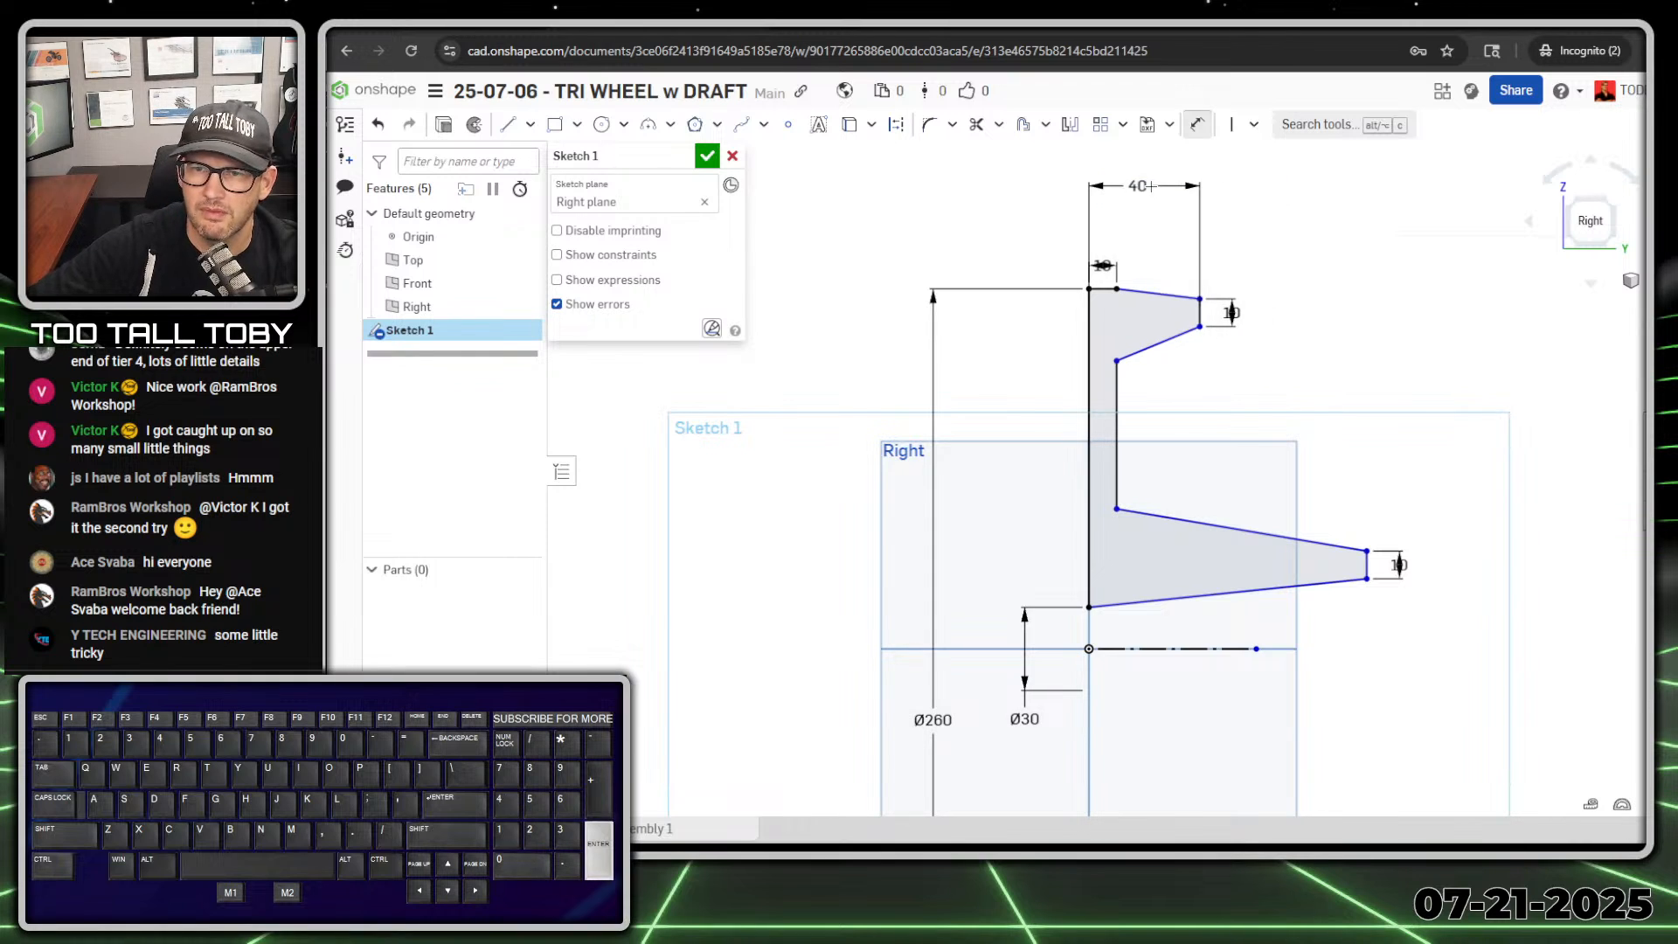
Step: Set the horizontal distance from the vertical back line to the hub's vertical end to 60 mm
{"action": "left_click", "coordinate": [1090, 374]}
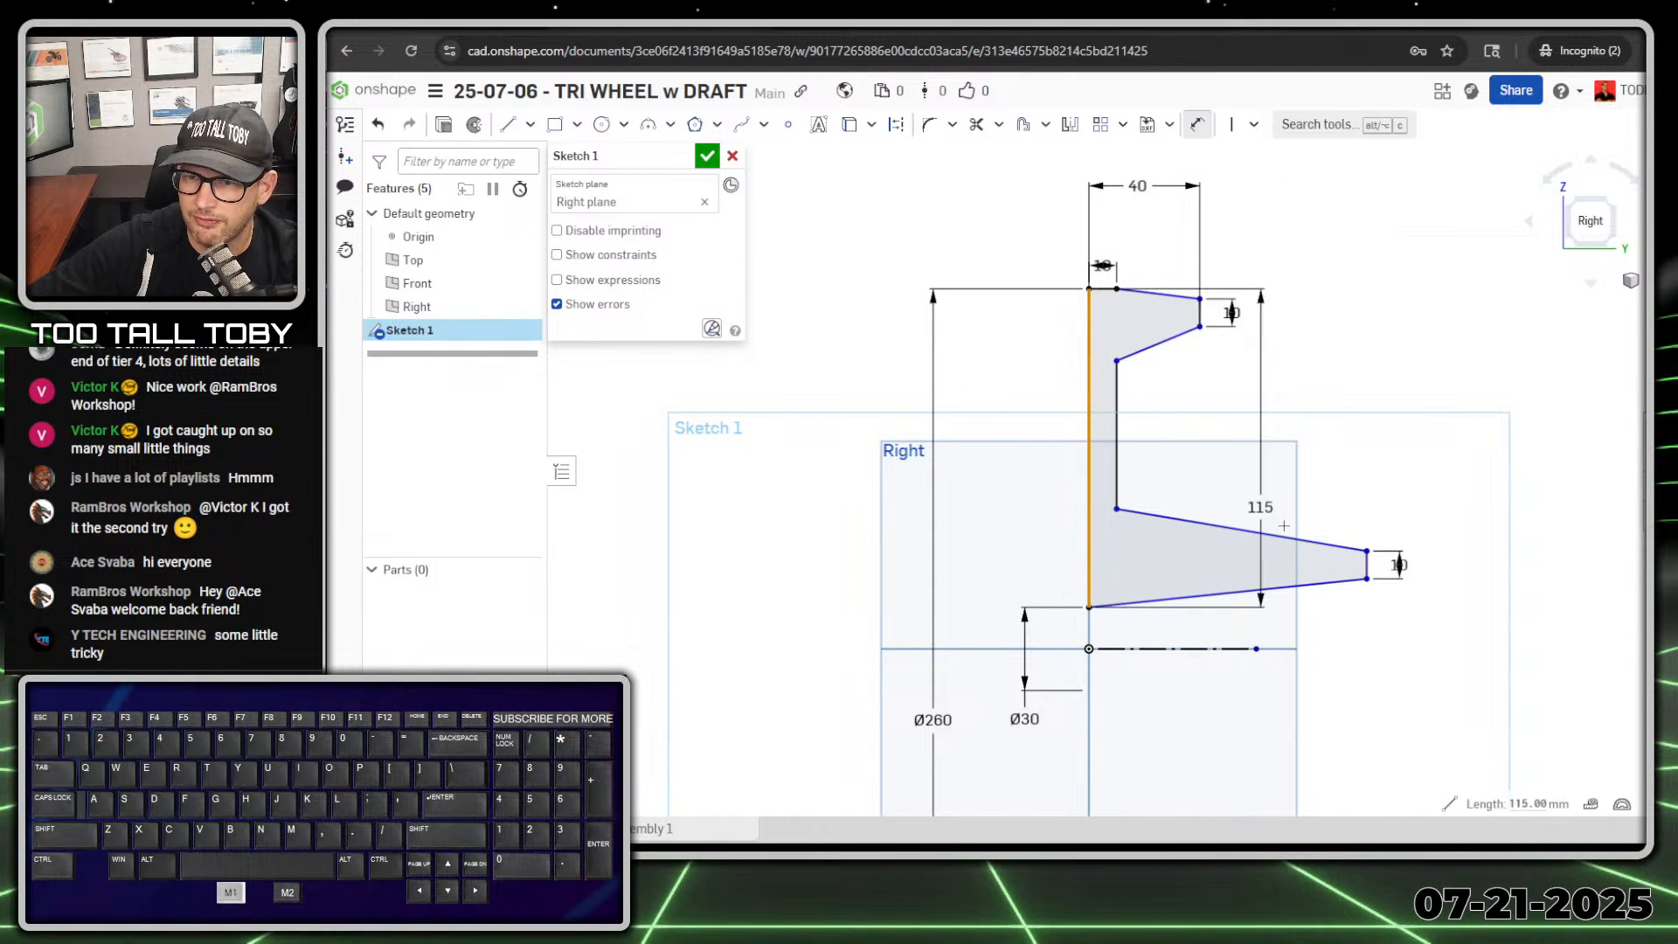
{"action": "left_click", "coordinate": [1367, 552]}
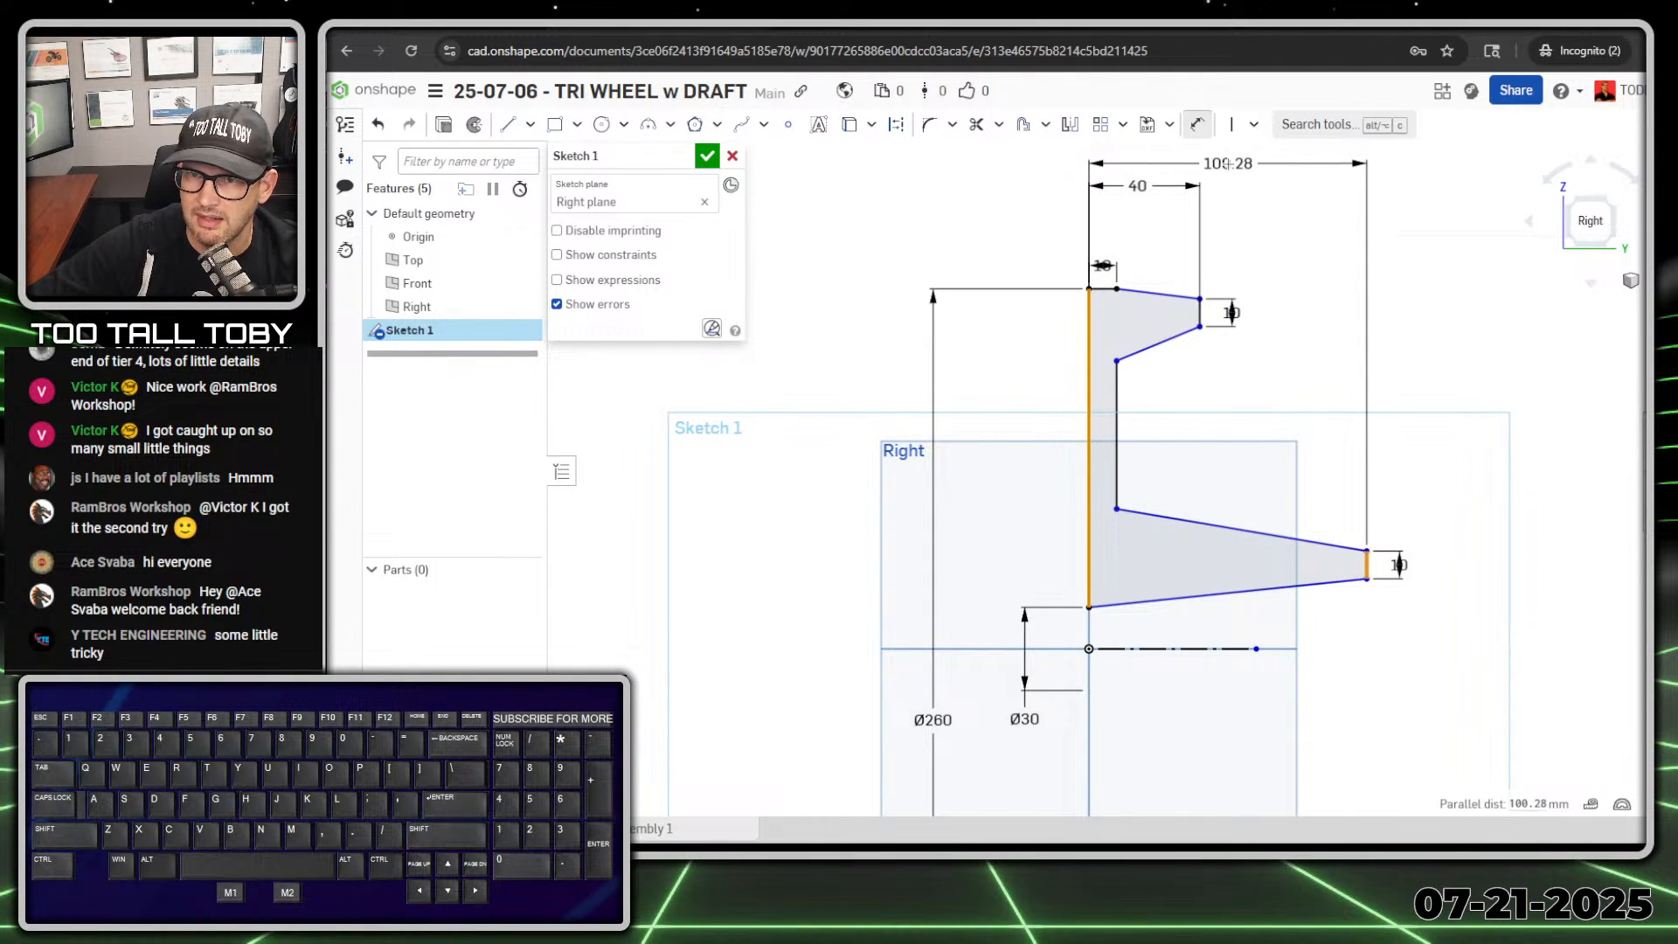
{"action": "left_click", "coordinate": [1230, 165]}
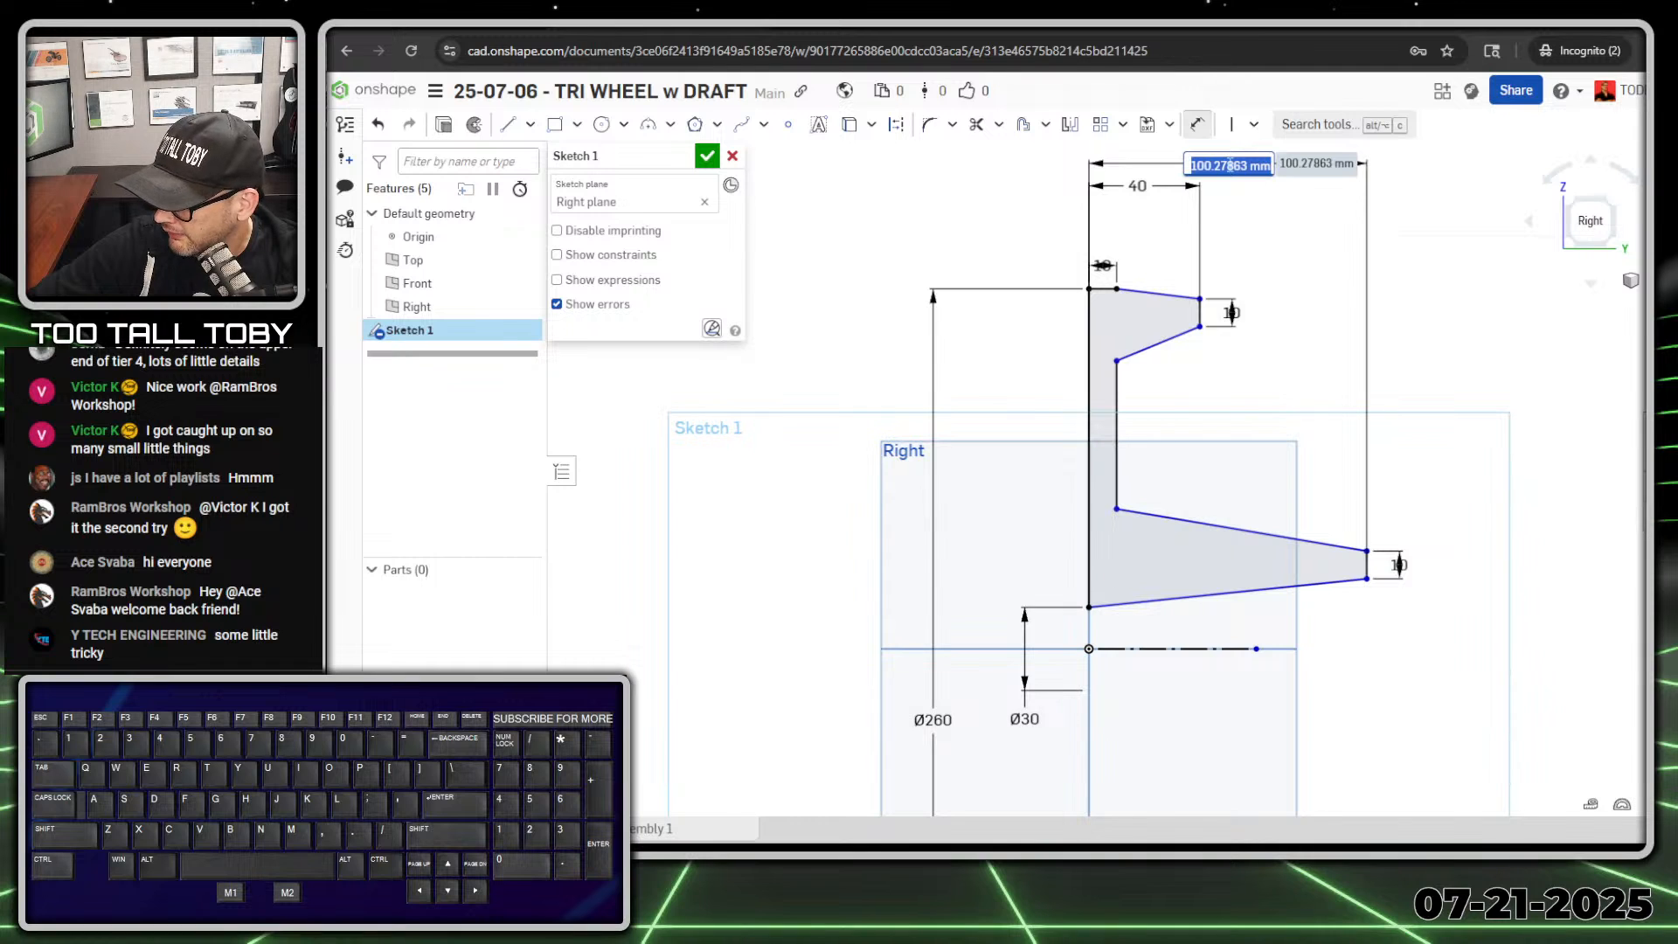
{"action": "type", "text": "60"}
{"action": "key", "text": "Return"}
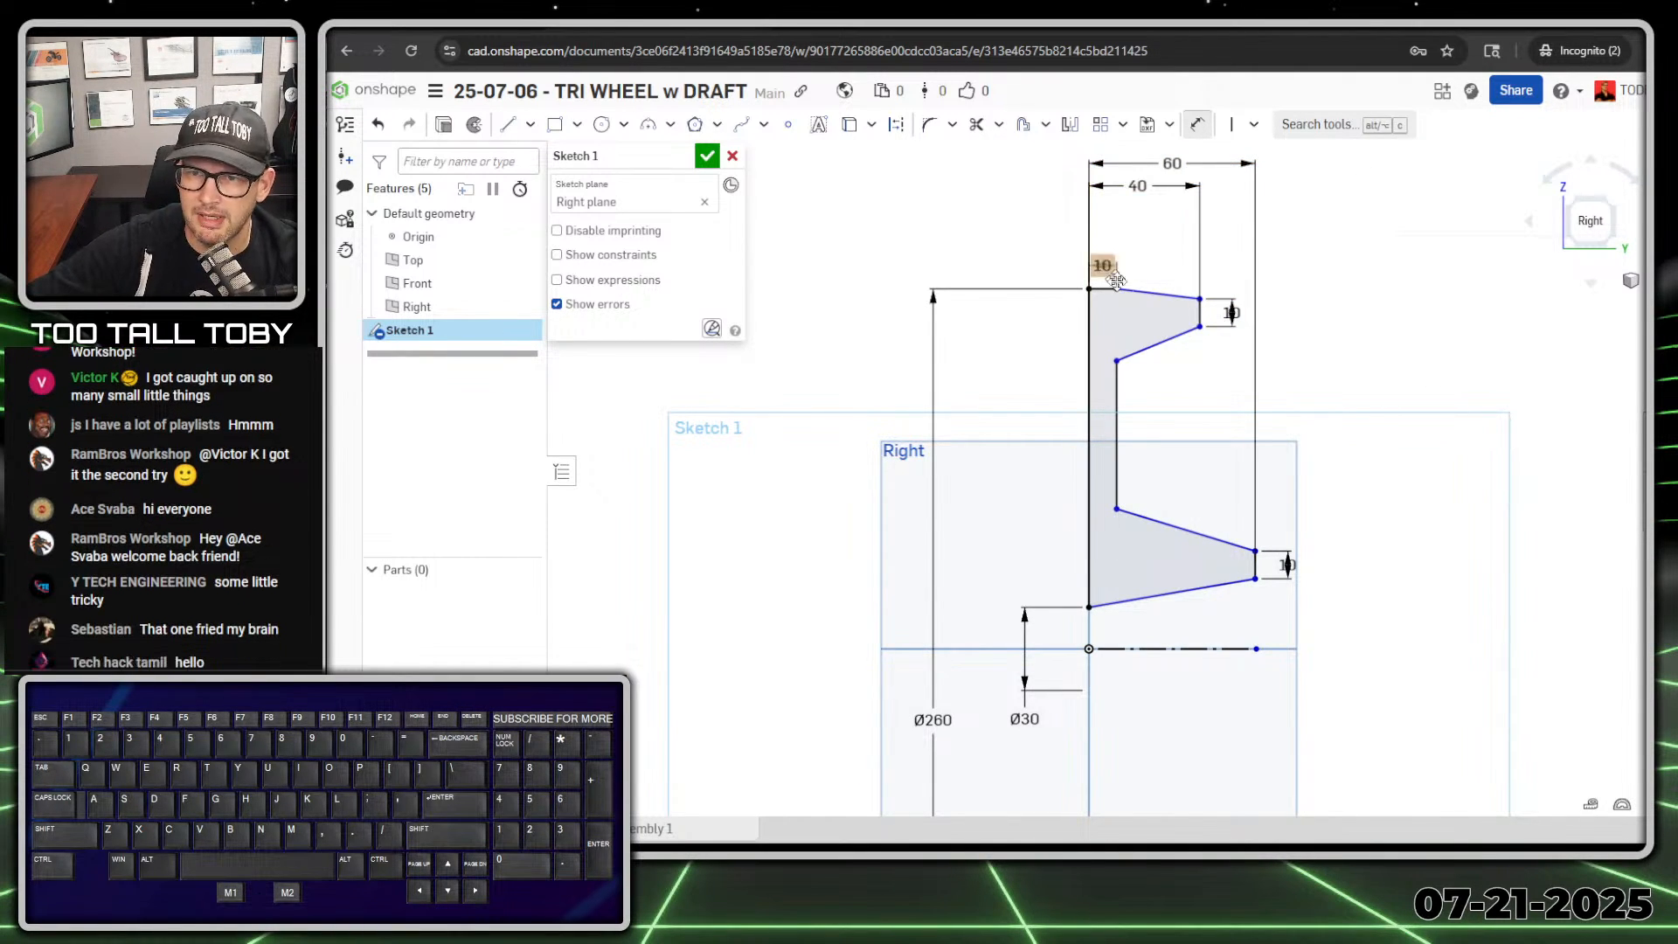
Step: Set the angle between the short horizontal top line and the rim's sloping outer line to 6°
{"action": "scroll", "coordinate": [1103, 266], "scroll_direction": "up", "scroll_amount": 5}
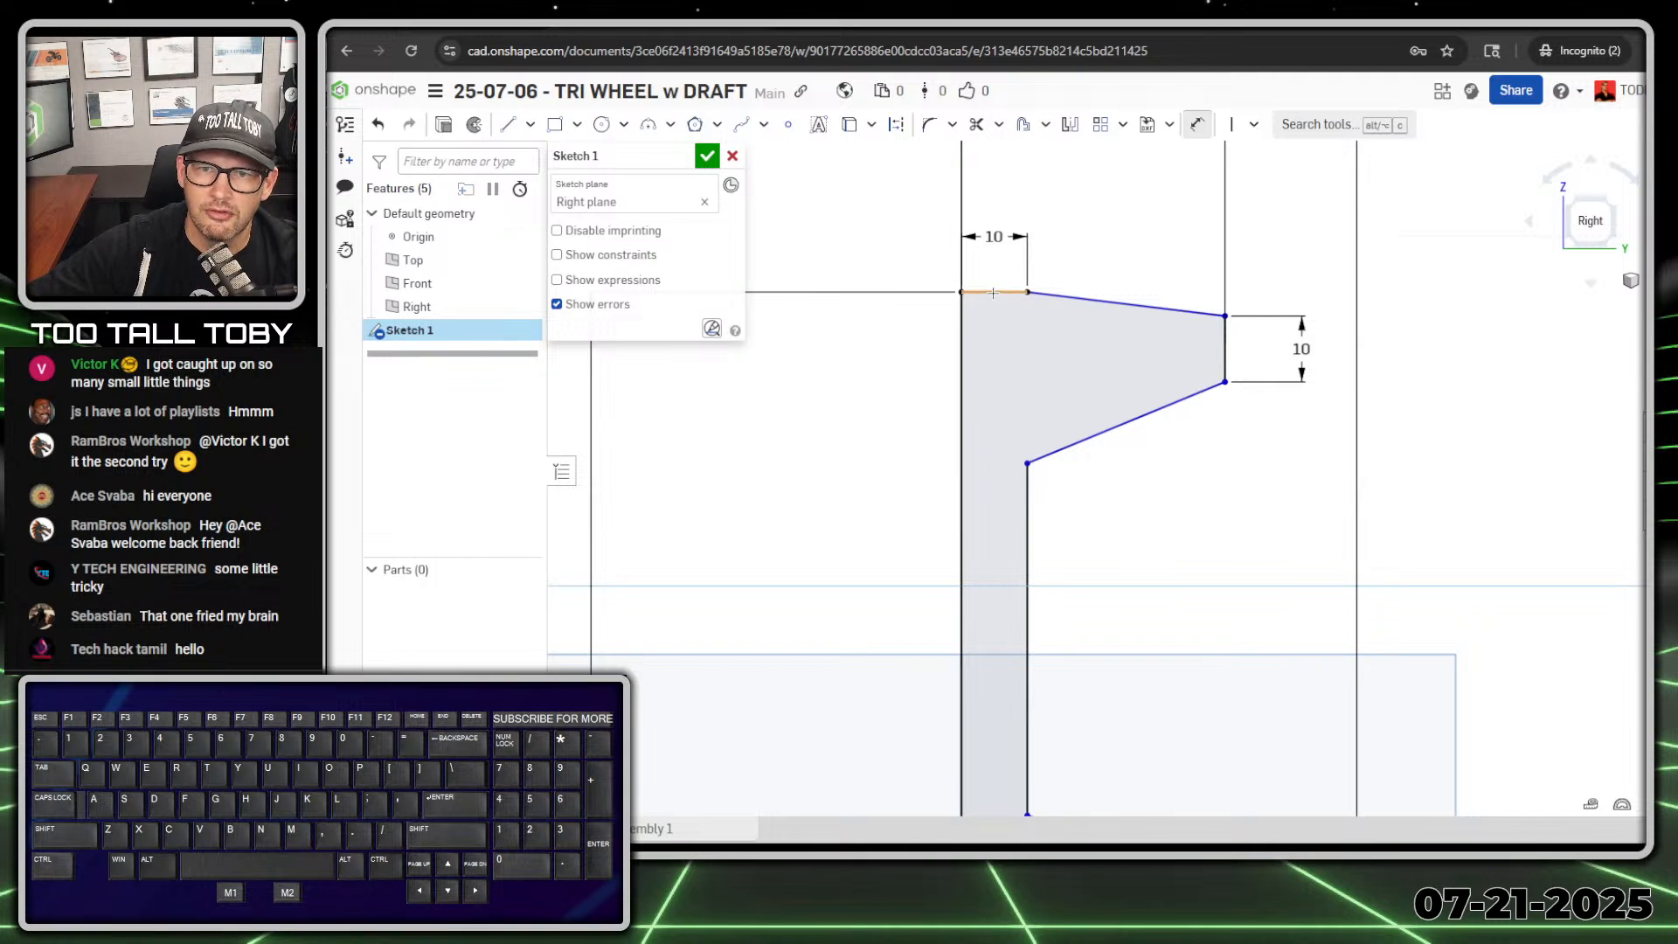
{"action": "left_click", "coordinate": [993, 293]}
{"action": "left_click", "coordinate": [1128, 304]}
{"action": "left_click", "coordinate": [1512, 308]}
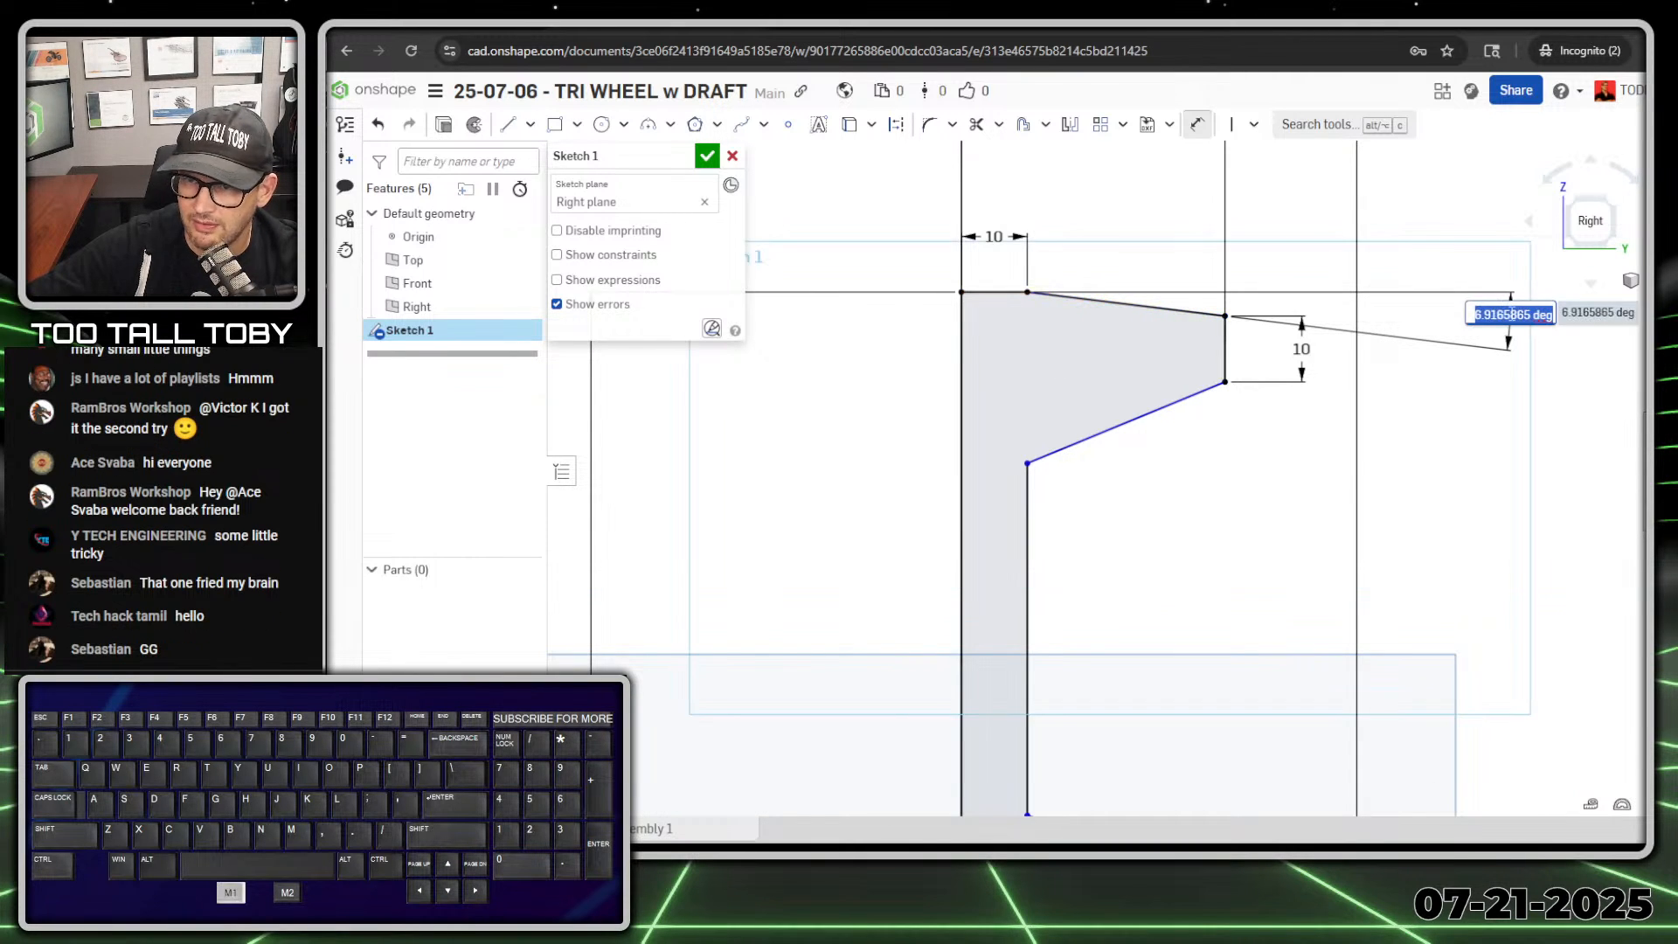
{"action": "type", "text": "6"}
{"action": "key", "text": "Return"}
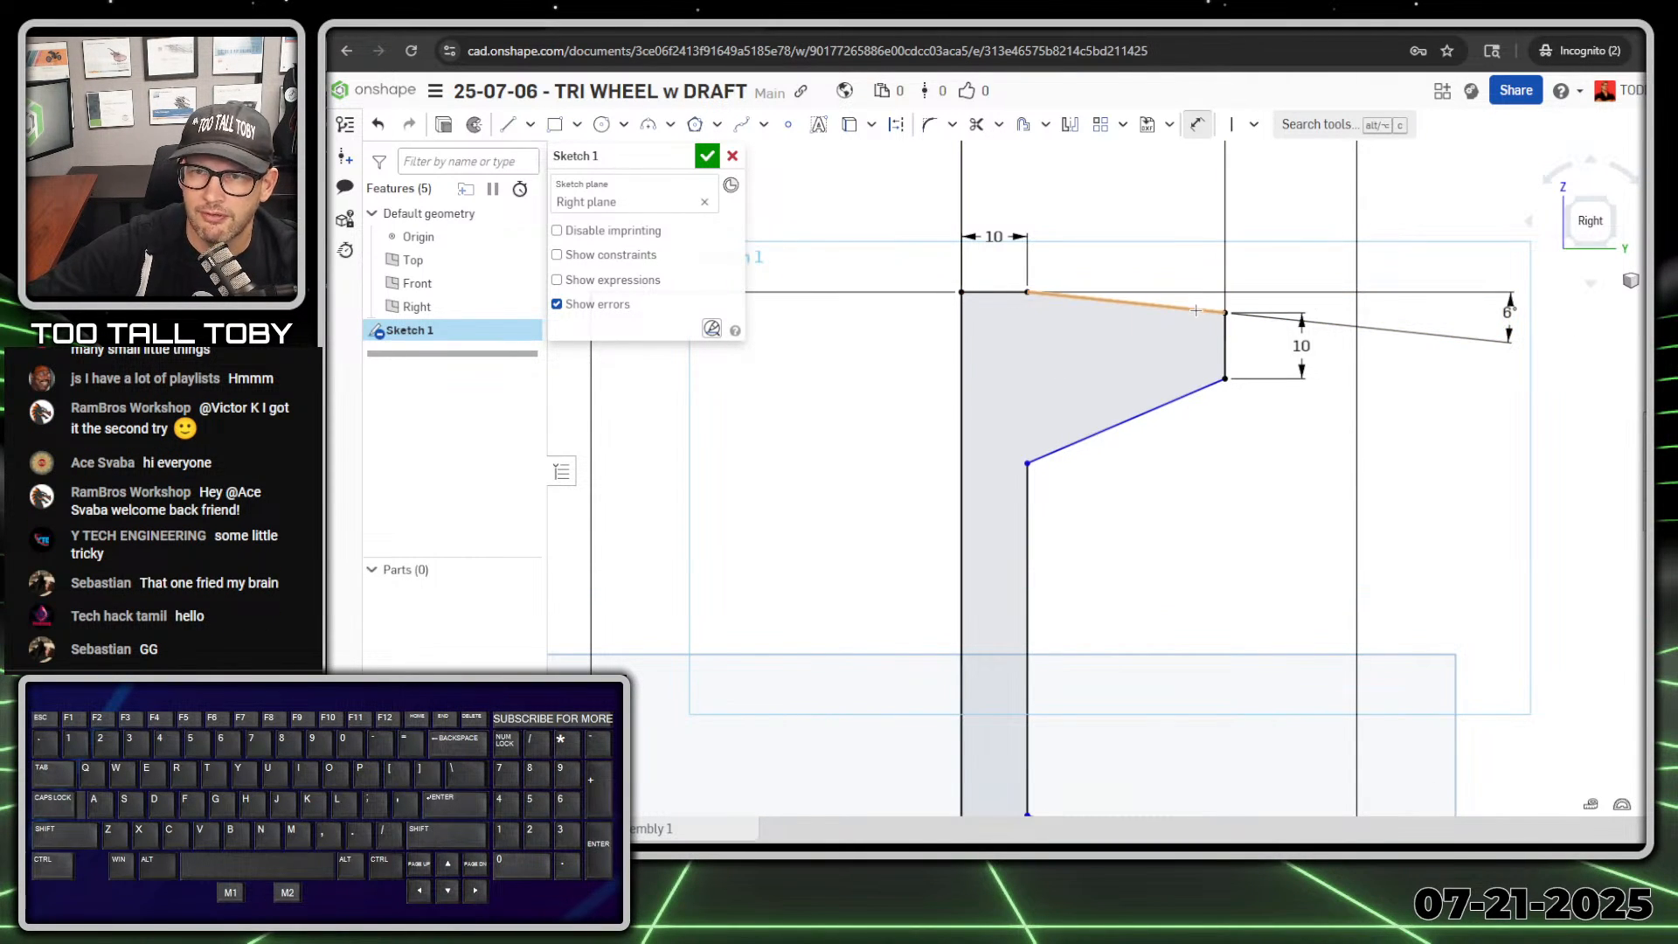
Step: Set the angle between the rim's outer and inner sloping lines to 12°
{"action": "left_click", "coordinate": [1196, 310]}
{"action": "left_click", "coordinate": [1180, 398]}
{"action": "left_click", "coordinate": [1140, 358]}
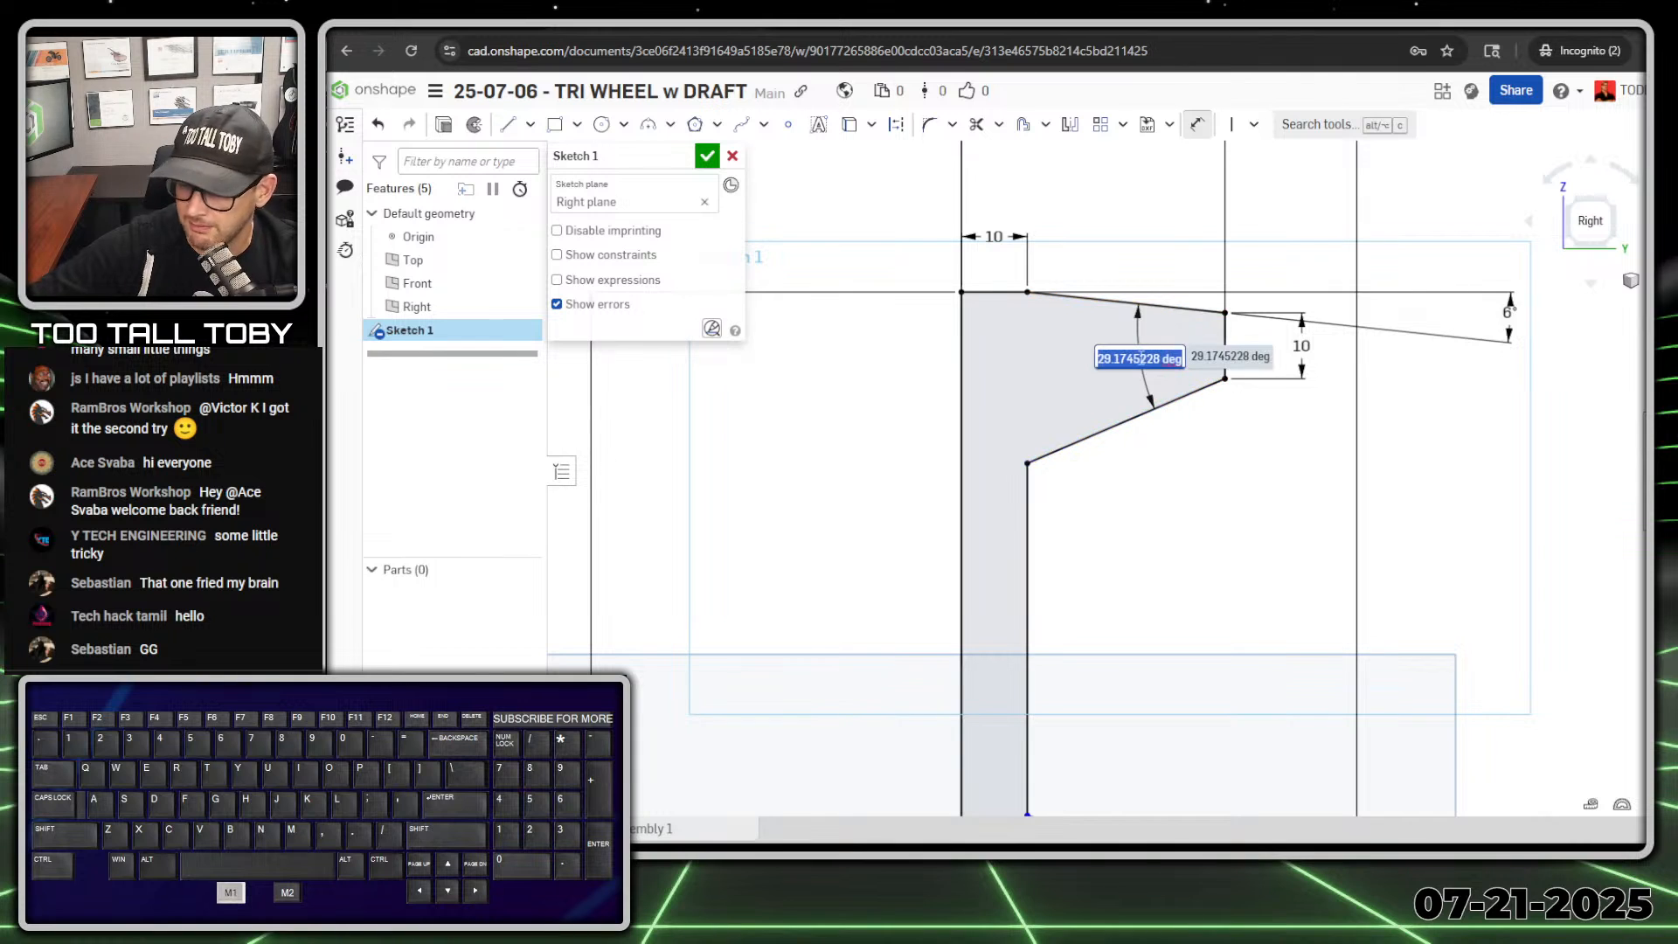
{"action": "type", "text": "12"}
{"action": "key", "text": "Return"}
Step: Set the angle between the centerline and the hub's lower sloping line to 6°
{"action": "scroll", "coordinate": [1315, 595], "scroll_direction": "down", "scroll_amount": 3}
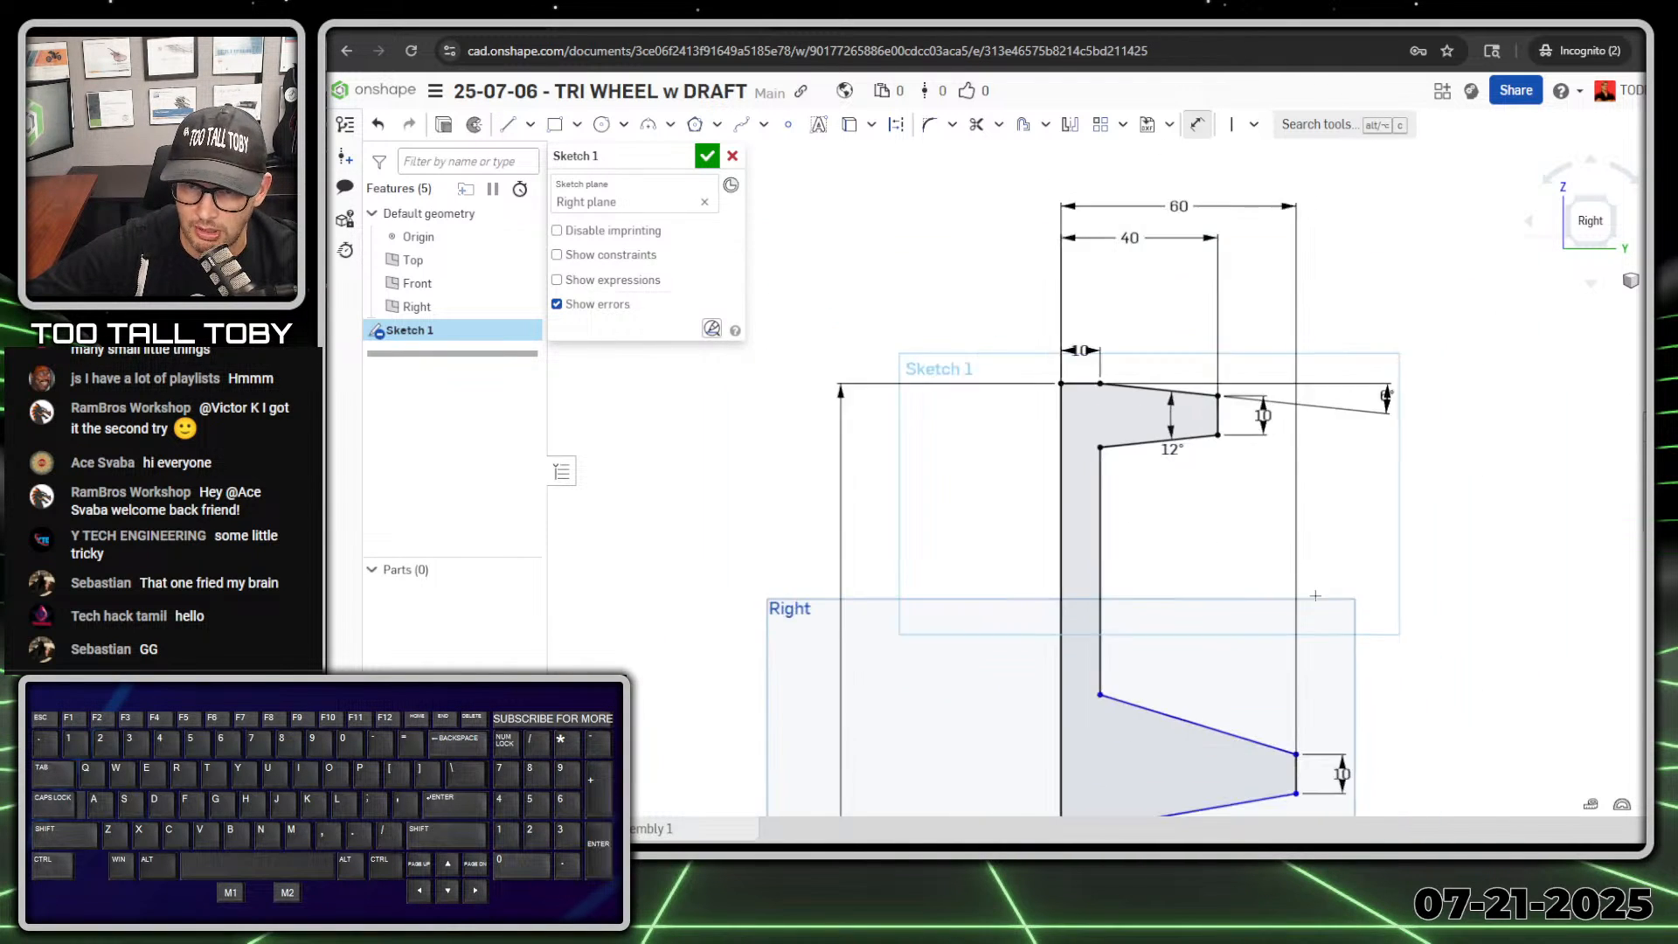
{"action": "scroll", "coordinate": [1316, 595], "scroll_direction": "down", "scroll_amount": 2}
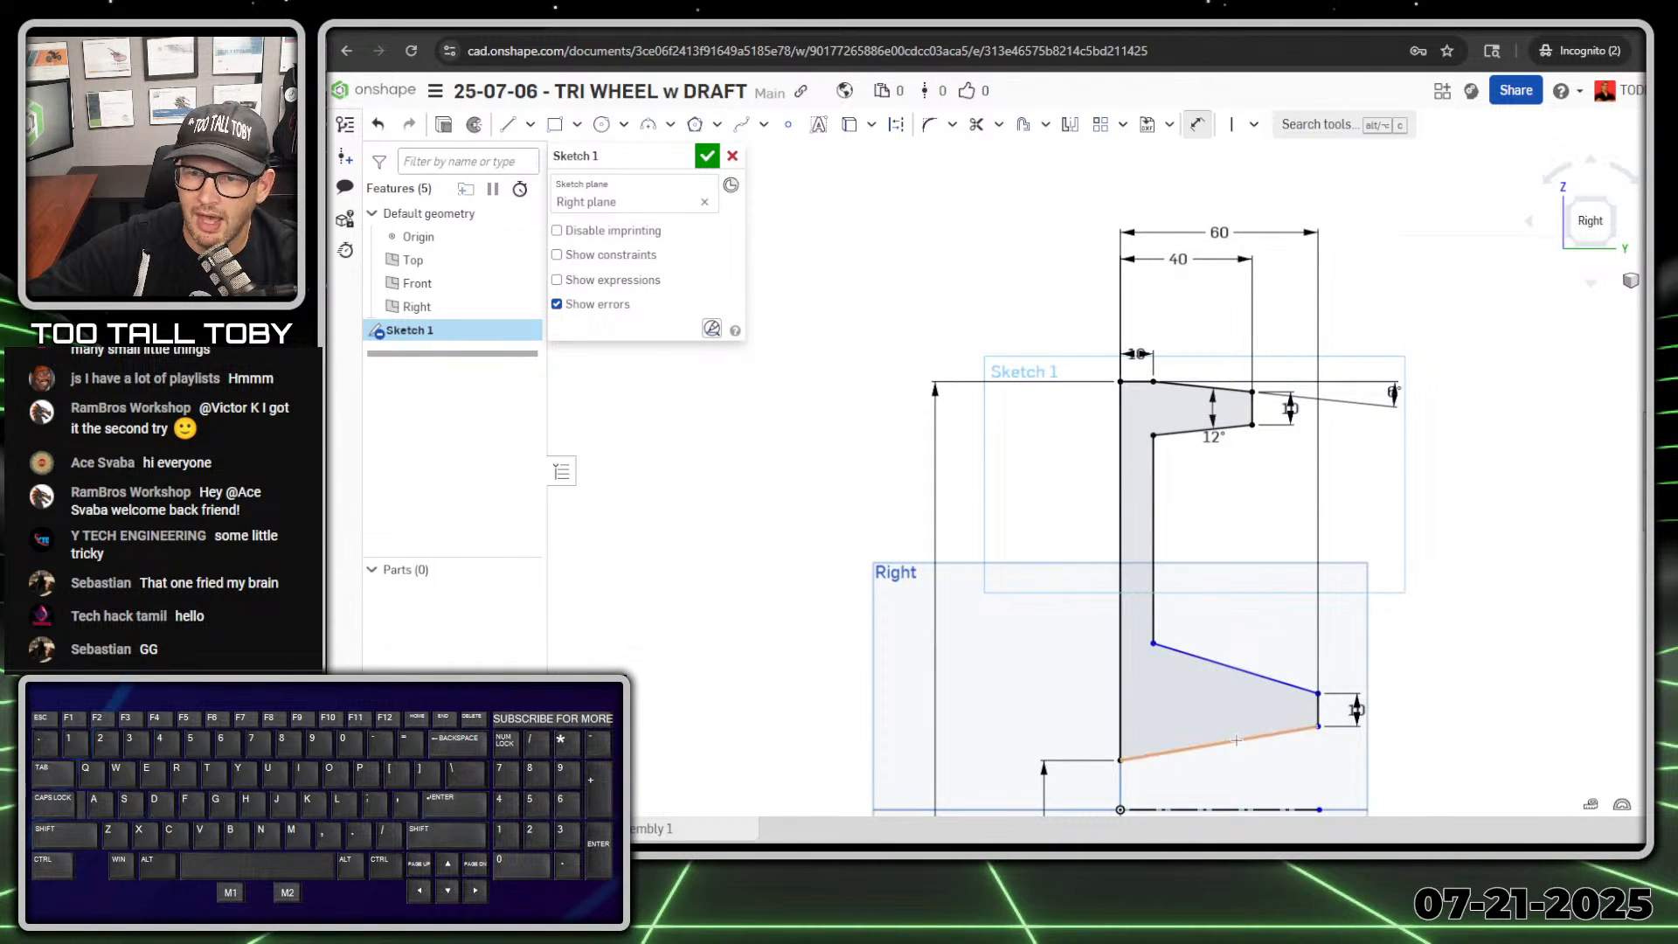
{"action": "scroll", "coordinate": [1236, 738], "scroll_direction": "down", "scroll_amount": 1}
{"action": "left_click", "coordinate": [1246, 800]}
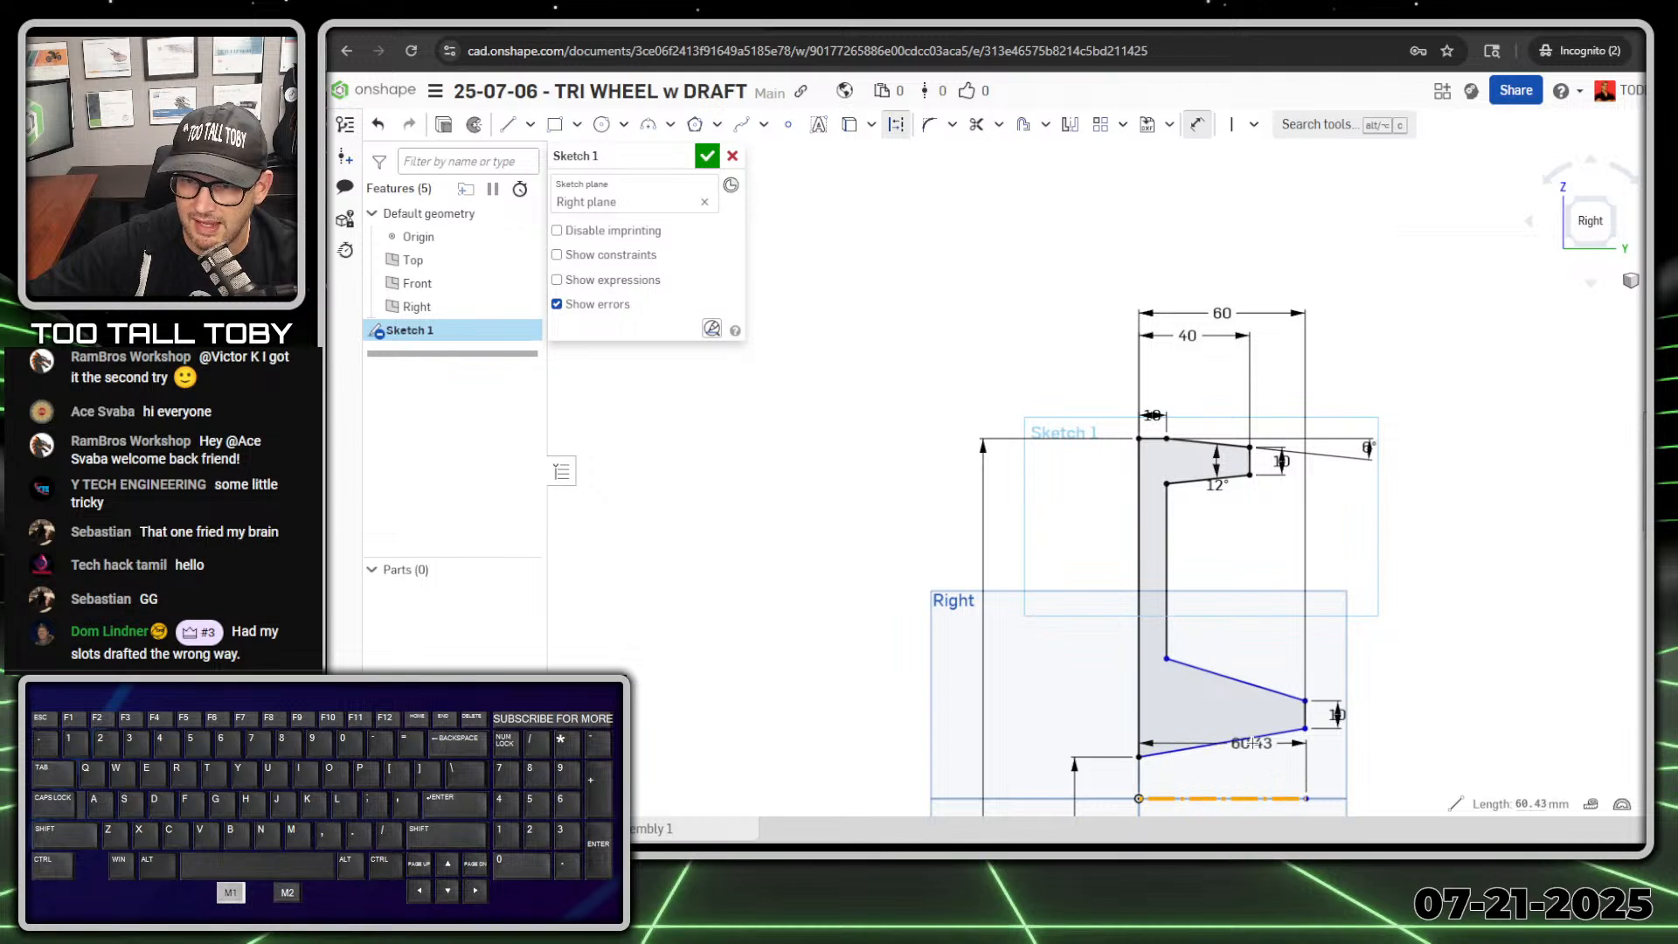
{"action": "left_click", "coordinate": [1250, 739]}
{"action": "left_click", "coordinate": [1390, 759]}
{"action": "type", "text": "6"}
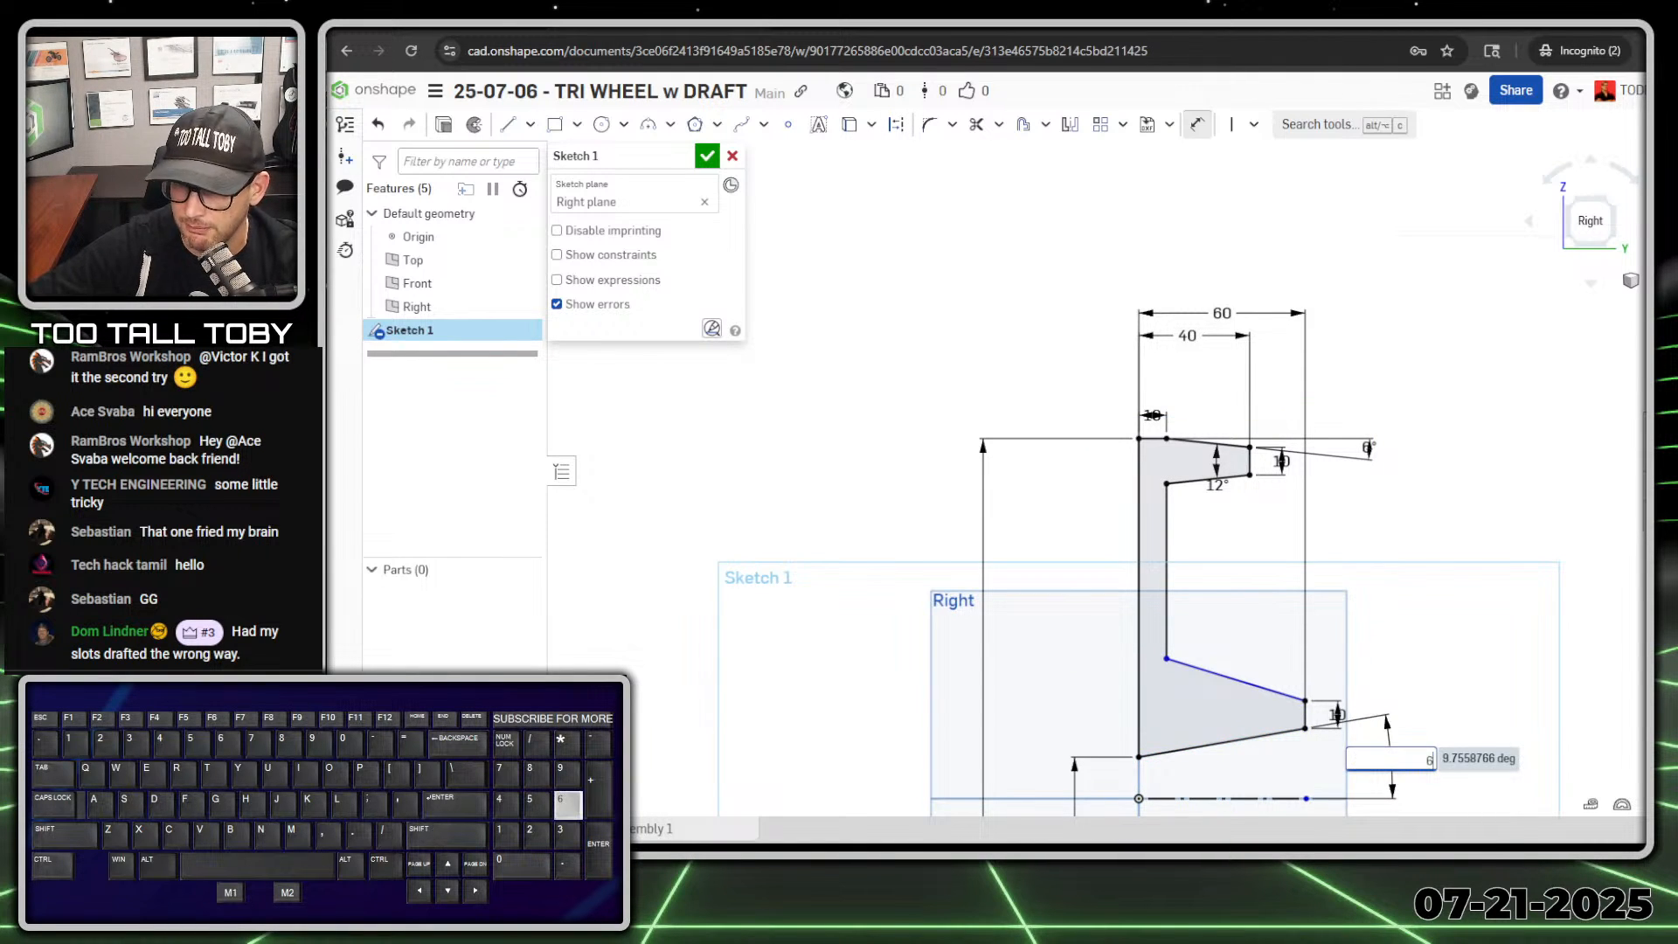
{"action": "key", "text": "Return"}
Step: Set the angle between the hub's lower and upper sloping lines to 12° and end dimensioning
{"action": "left_click", "coordinate": [1248, 745]}
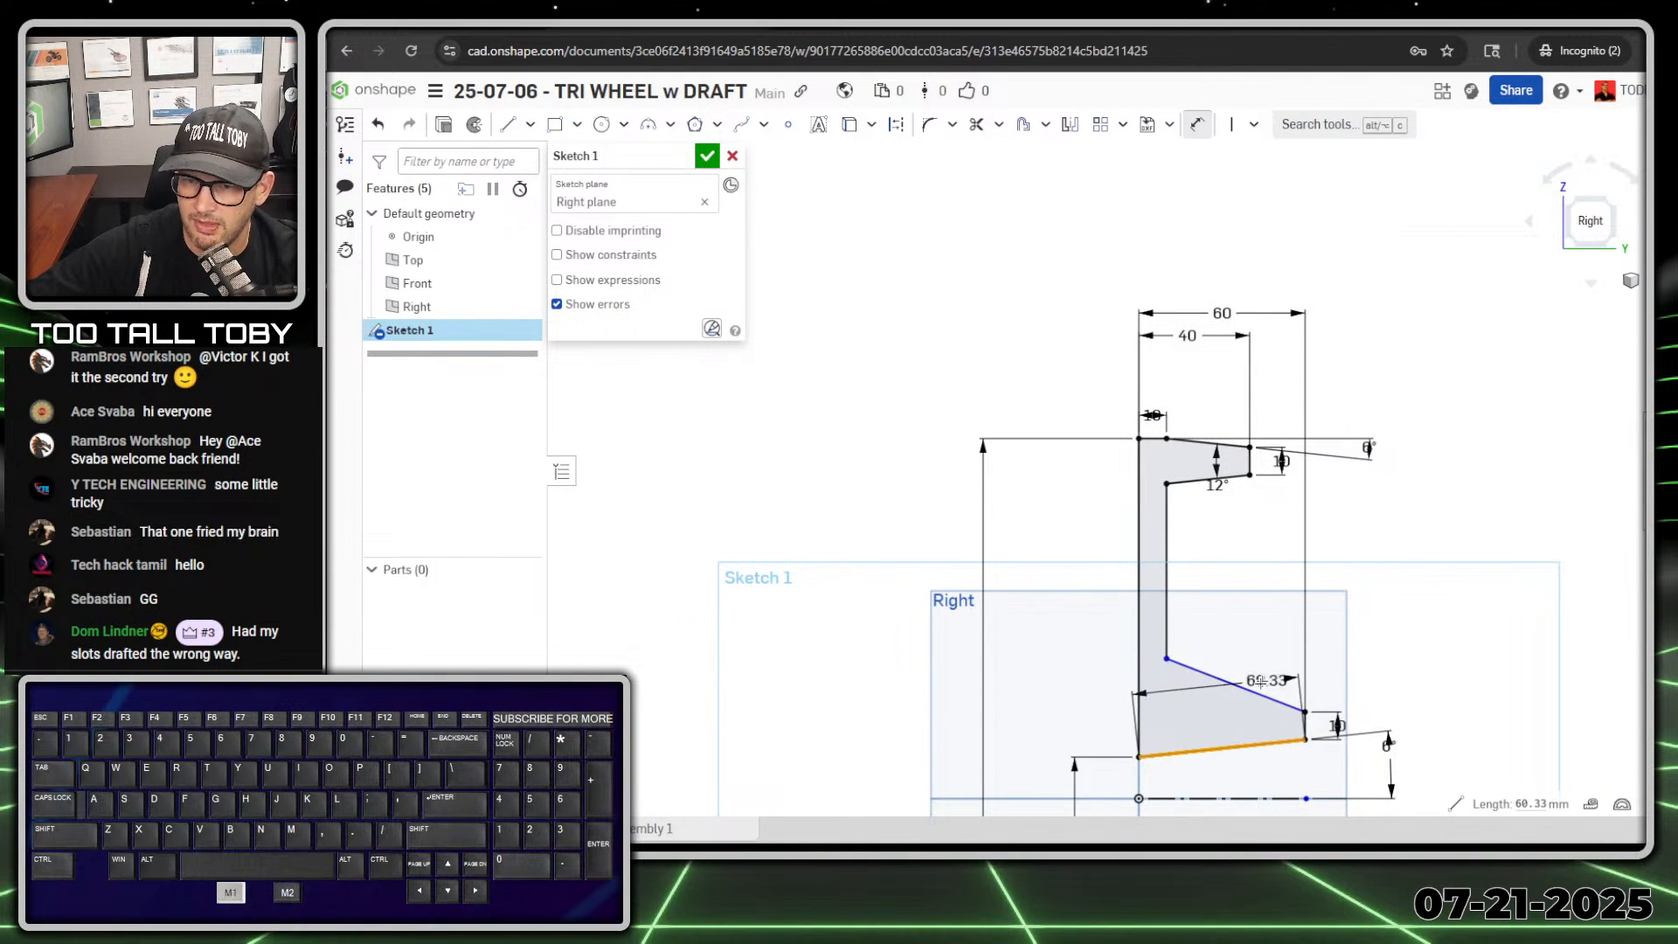
{"action": "left_click", "coordinate": [1257, 693]}
{"action": "left_click", "coordinate": [1210, 711]}
{"action": "type", "text": "12"}
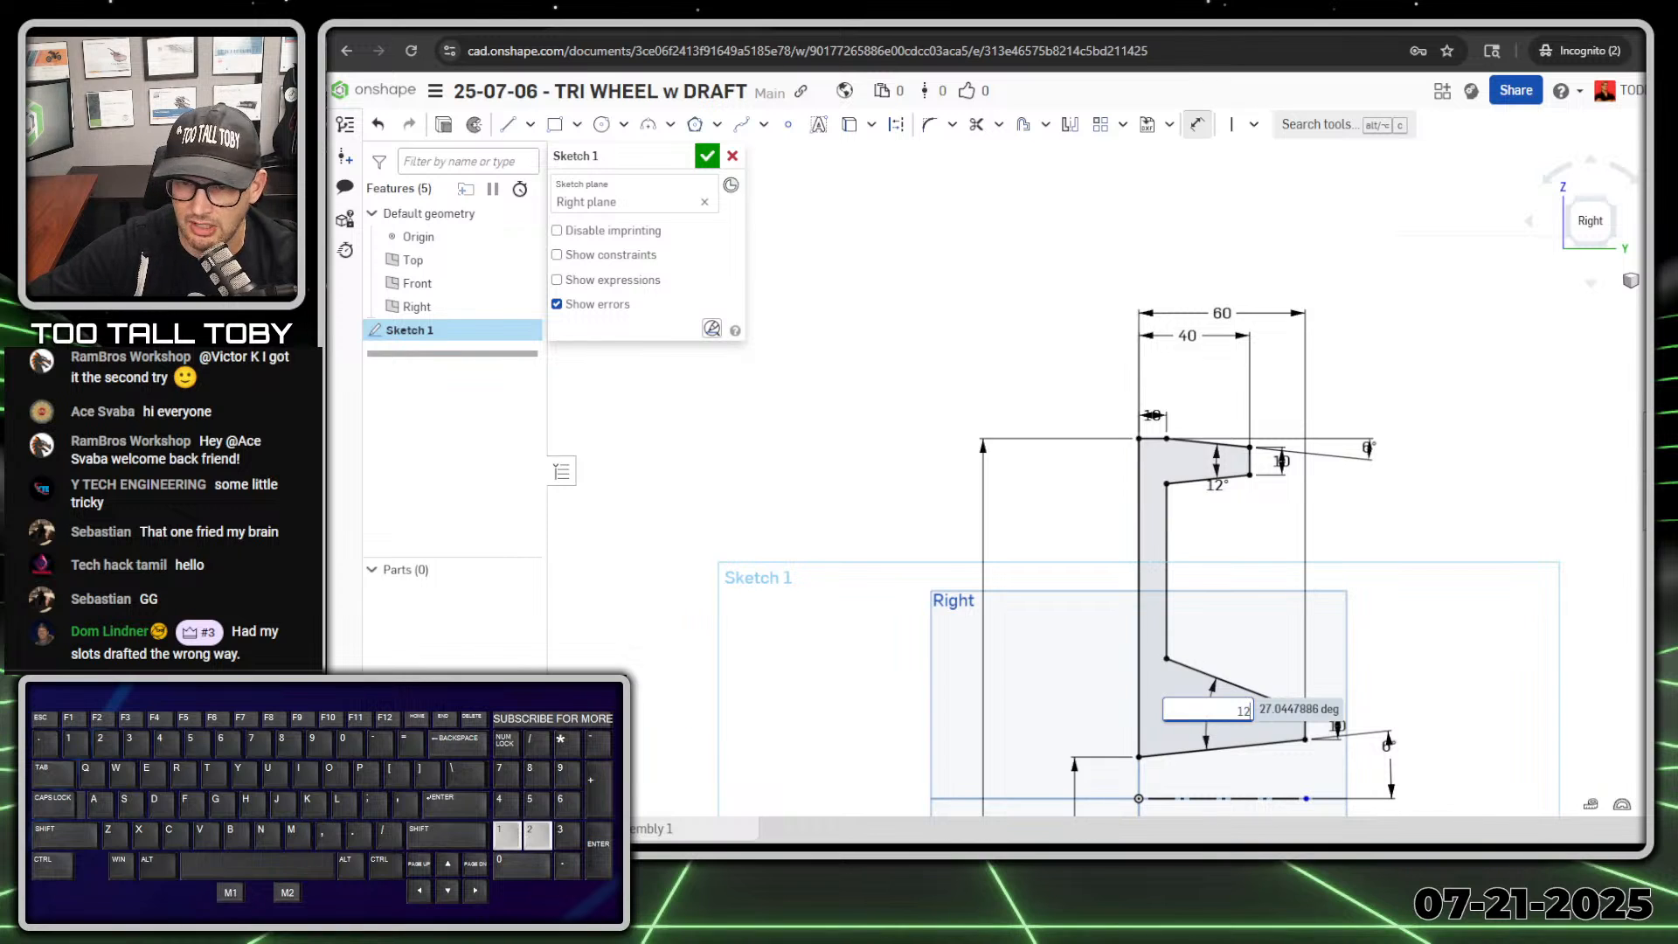
{"action": "key", "text": "Return"}
{"action": "scroll", "coordinate": [1227, 656], "scroll_direction": "down", "scroll_amount": 2}
{"action": "key", "text": "Escape"}
Step: Reposition the hub's 12° label, the 10 mm web thickness label and the rim's 10 mm, 6° and 12° labels for legibility
{"action": "middle_click_drag", "start_coordinate": [1345, 664], "coordinate": [1297, 474], "text": "ctrl"}
{"action": "scroll", "coordinate": [1133, 376], "scroll_direction": "up", "scroll_amount": 2}
{"action": "middle_click_drag", "start_coordinate": [1191, 544], "coordinate": [1186, 523], "text": "ctrl"}
{"action": "left_click_drag", "start_coordinate": [1158, 200], "coordinate": [1067, 281]}
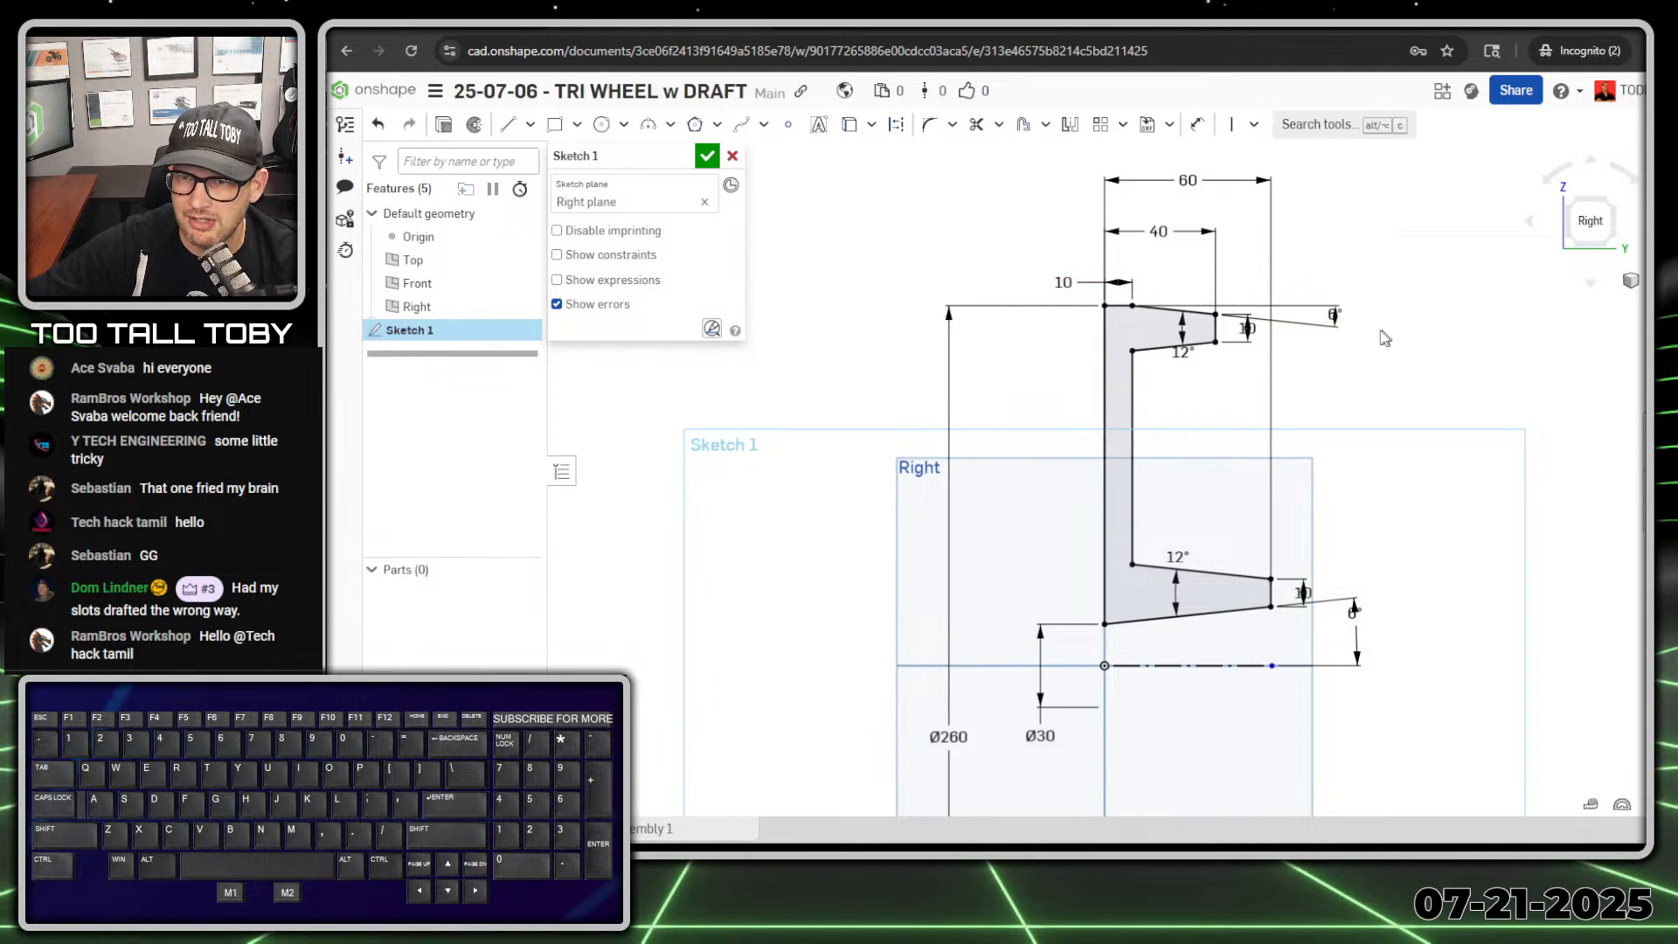
{"action": "left_click_drag", "start_coordinate": [1247, 328], "coordinate": [1251, 383]}
{"action": "left_click_drag", "start_coordinate": [1346, 324], "coordinate": [1364, 270]}
{"action": "left_click_drag", "start_coordinate": [1188, 384], "coordinate": [1186, 382]}
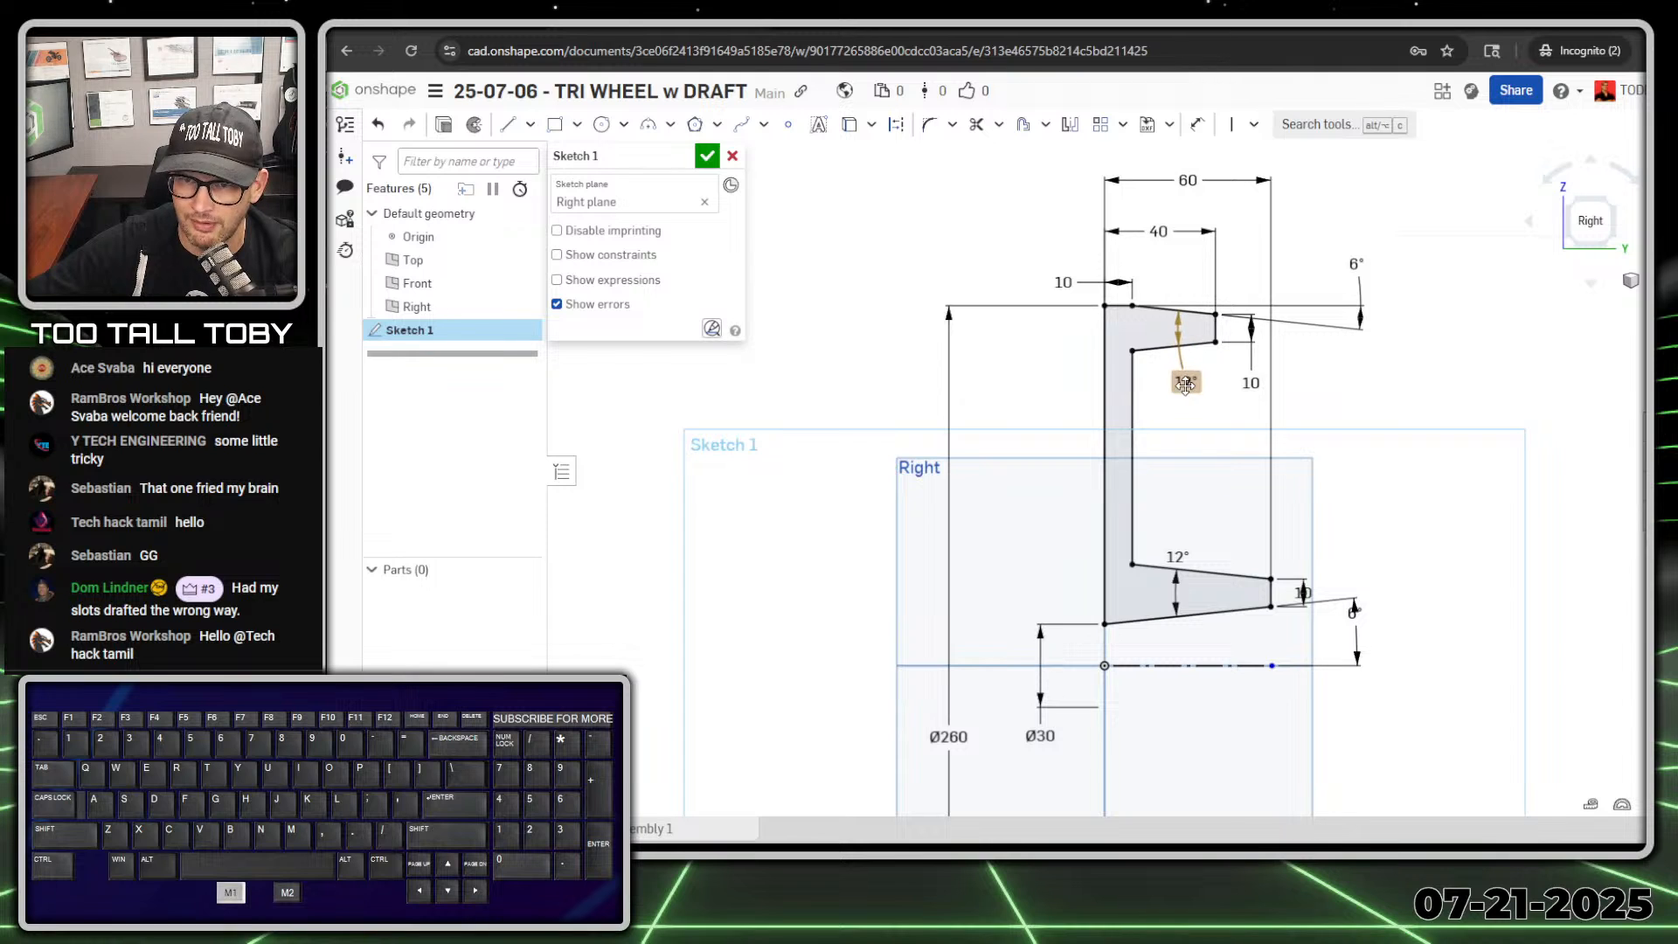
Step: Reposition the hub's 12°, 10 mm and 6° dimension labels clear of the profile for legibility
{"action": "left_click_drag", "start_coordinate": [1178, 556], "coordinate": [1184, 519]}
{"action": "left_click_drag", "start_coordinate": [1320, 585], "coordinate": [1326, 525]}
{"action": "left_click_drag", "start_coordinate": [1354, 612], "coordinate": [1390, 635]}
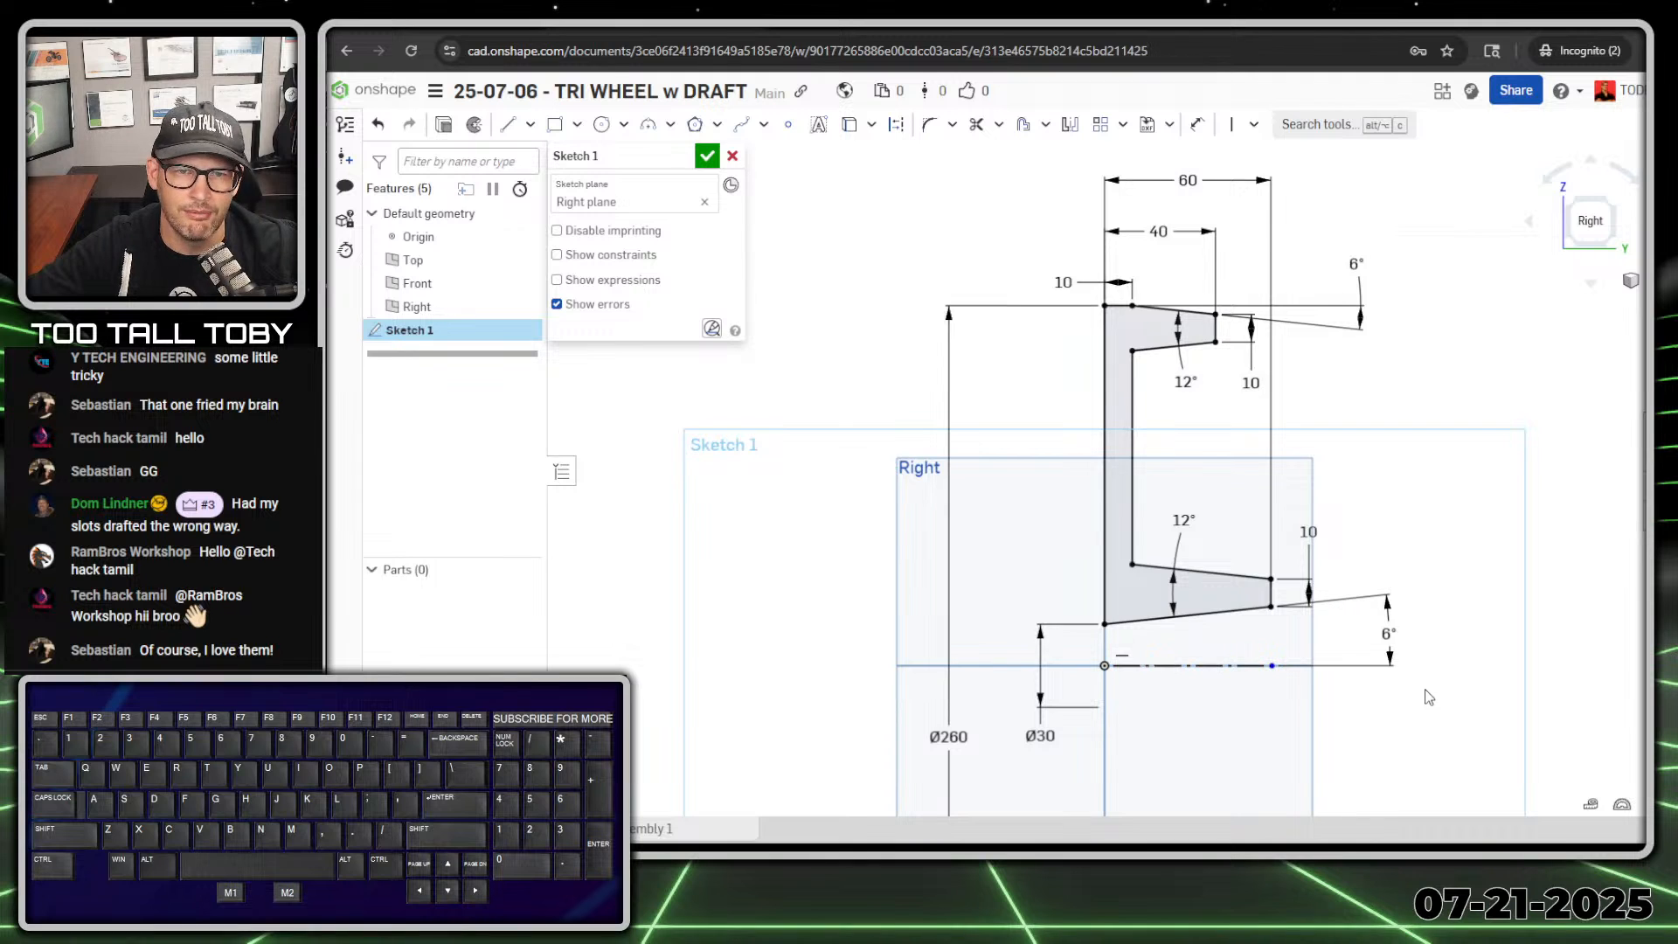
Step: Revolve the sketched profile a full turn about the horizontal centerline as a new solid
{"action": "left_click", "coordinate": [475, 128]}
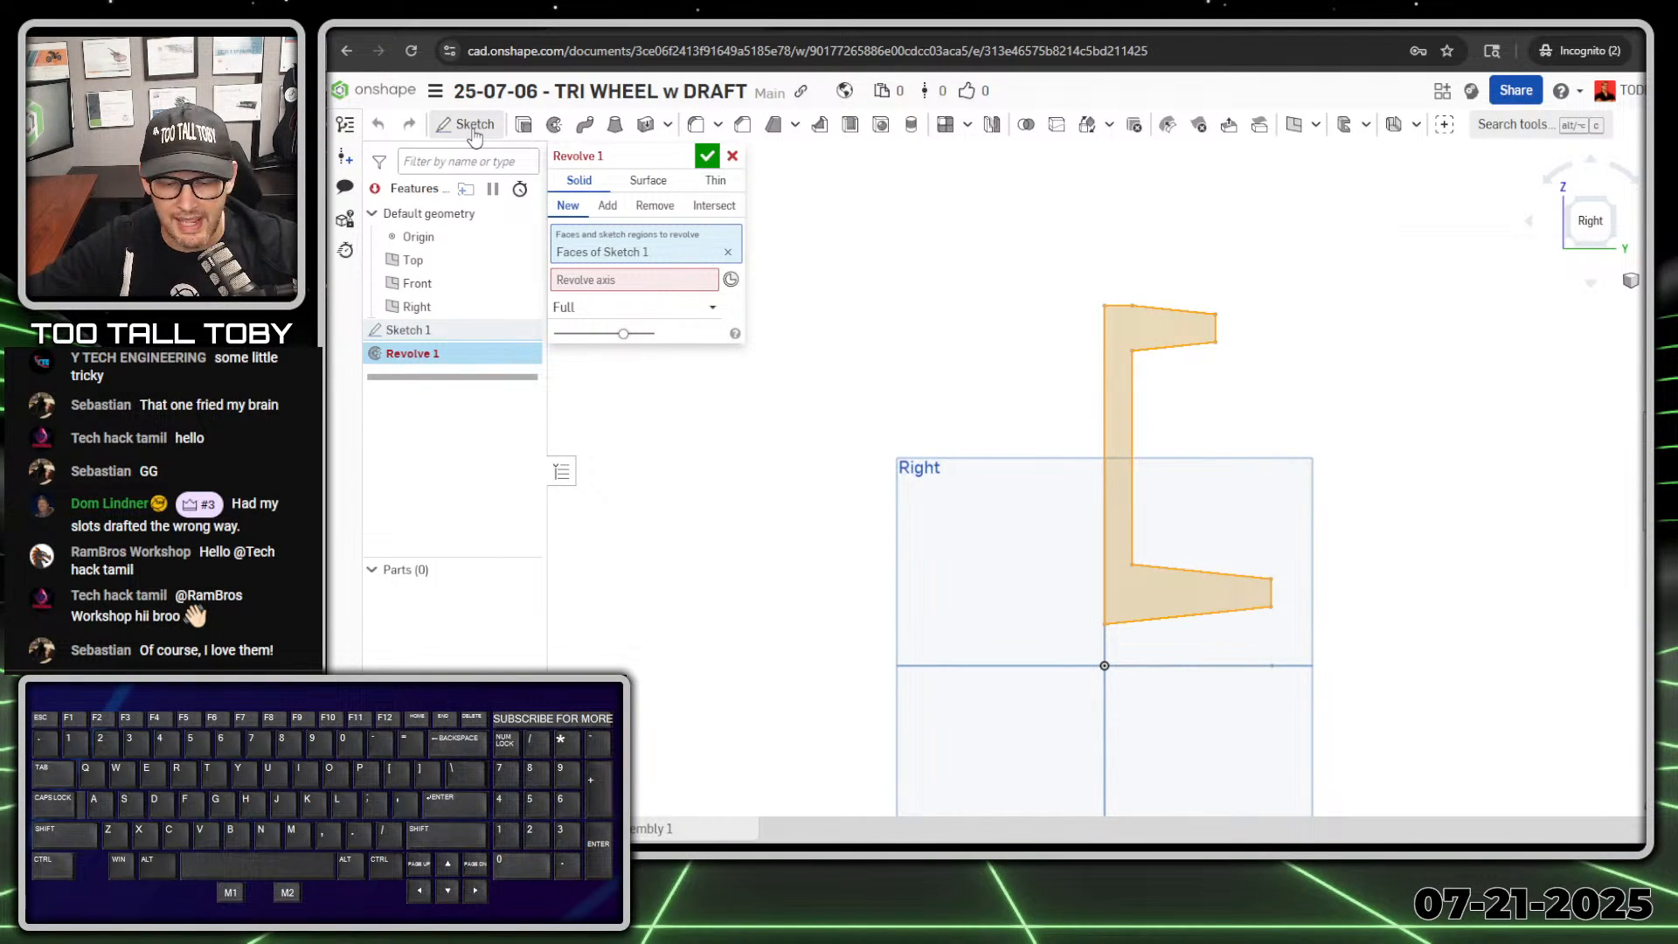
{"action": "key", "text": "alt+1"}
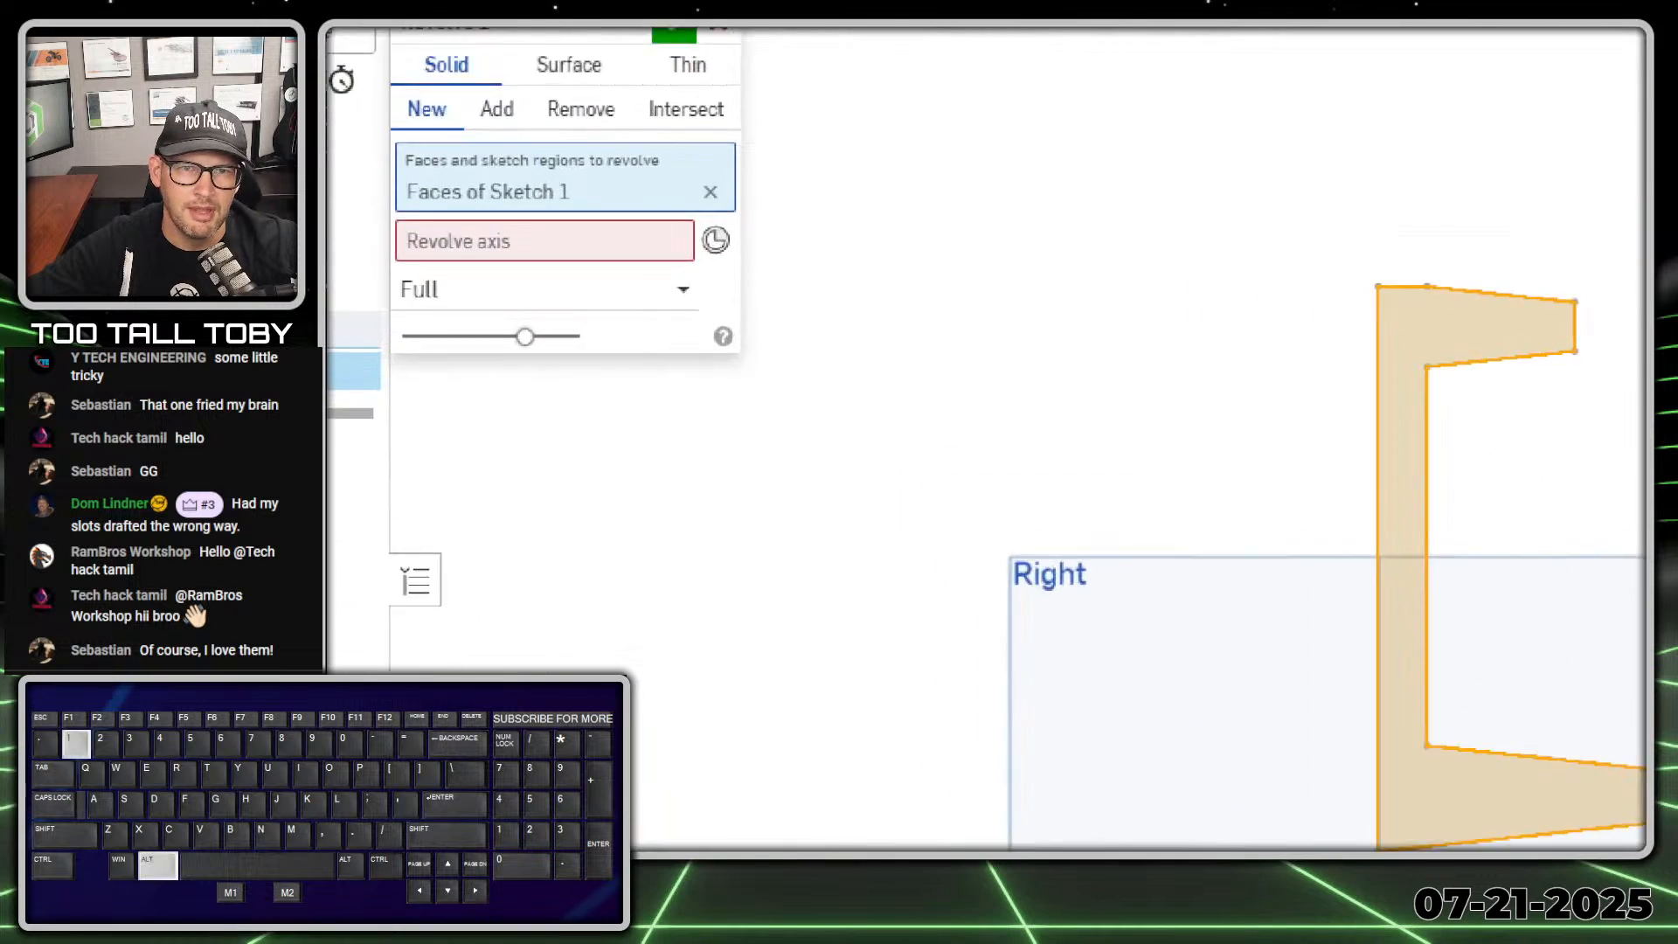
{"action": "left_click", "coordinate": [634, 187]}
{"action": "left_click_drag", "start_coordinate": [599, 169], "coordinate": [847, 130], "text": "ctrl+shift"}
{"action": "left_click_drag", "start_coordinate": [594, 231], "coordinate": [809, 170], "text": "ctrl+shift"}
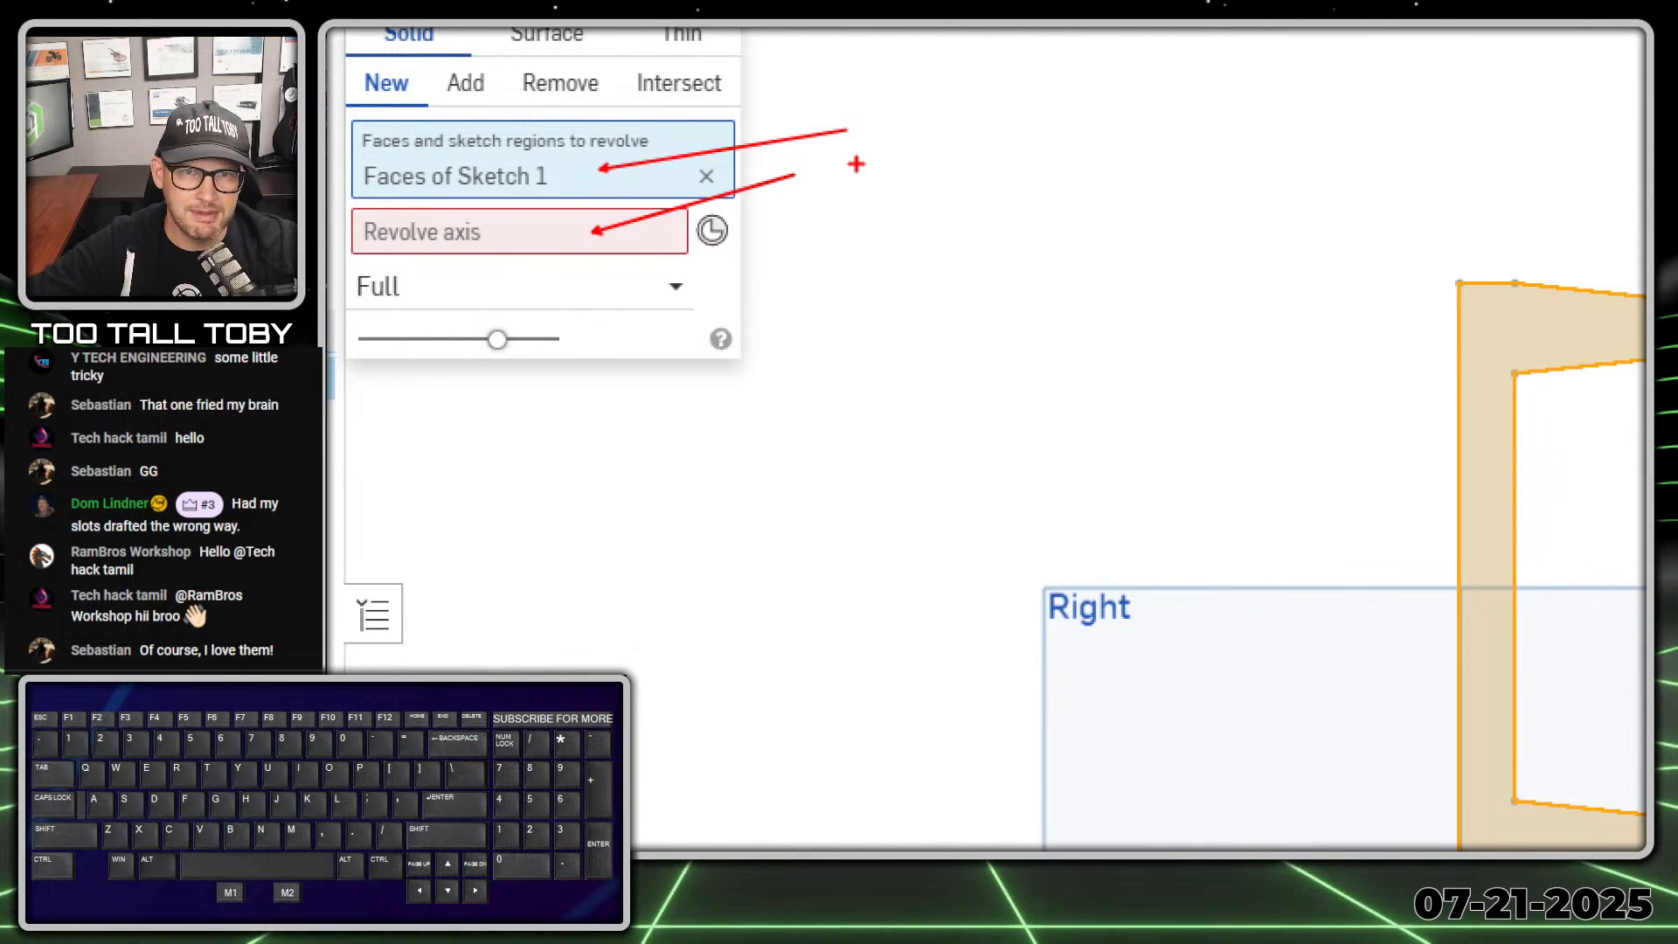
{"action": "key", "text": "Escape"}
{"action": "key", "text": "Tab"}
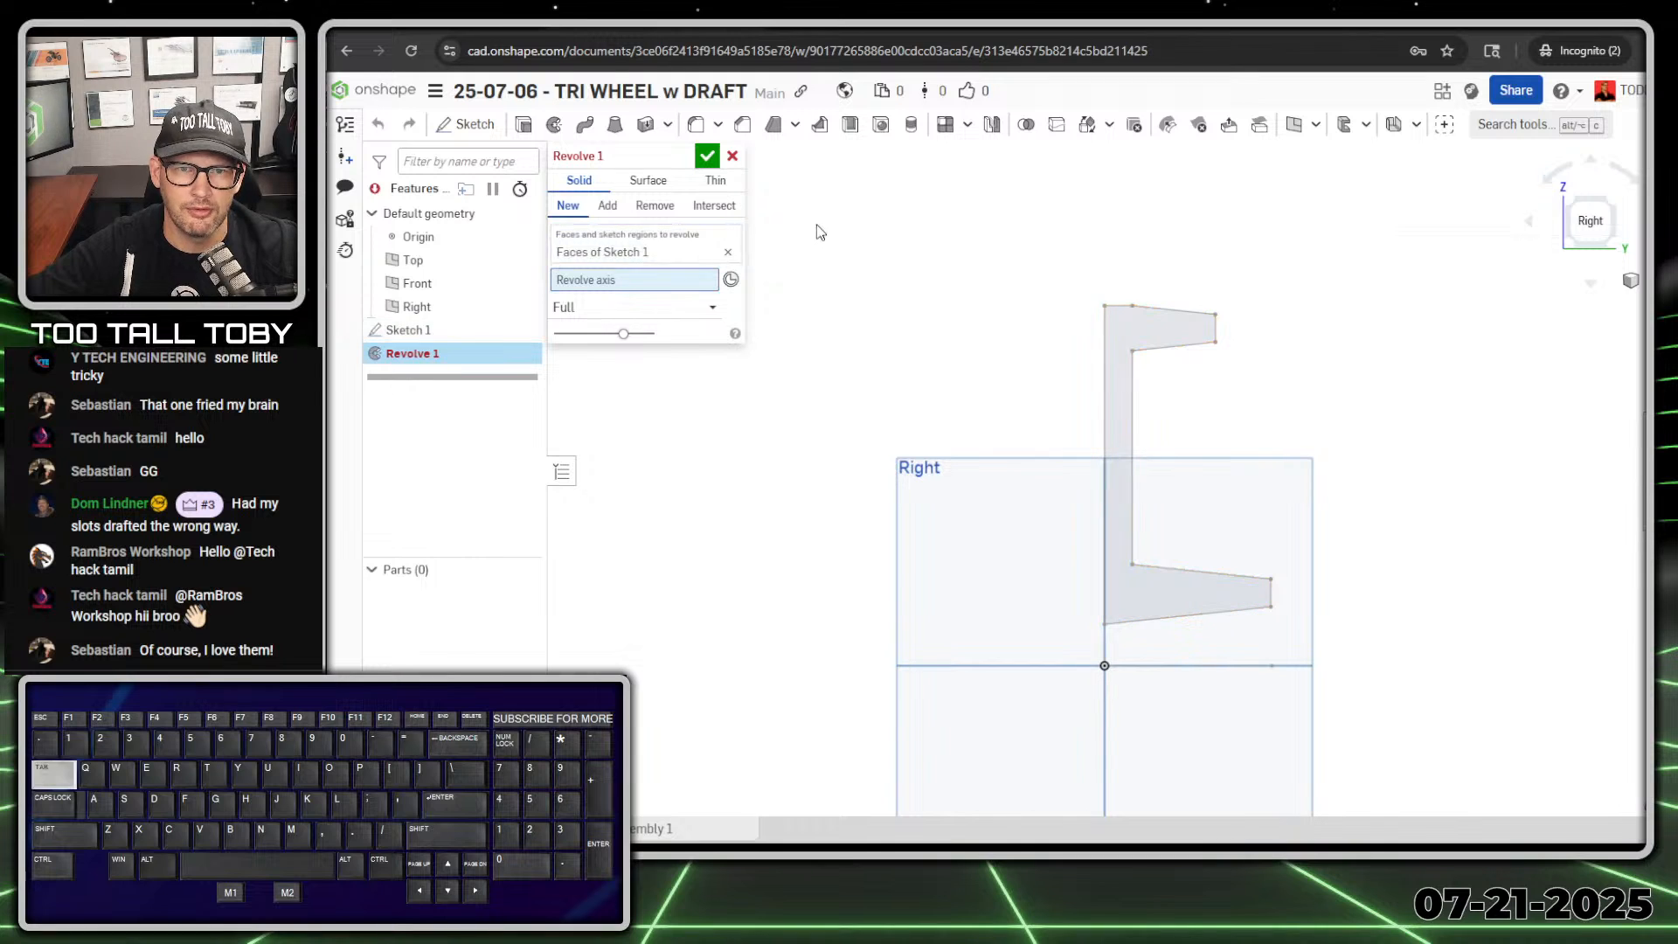
{"action": "left_click", "coordinate": [1191, 664]}
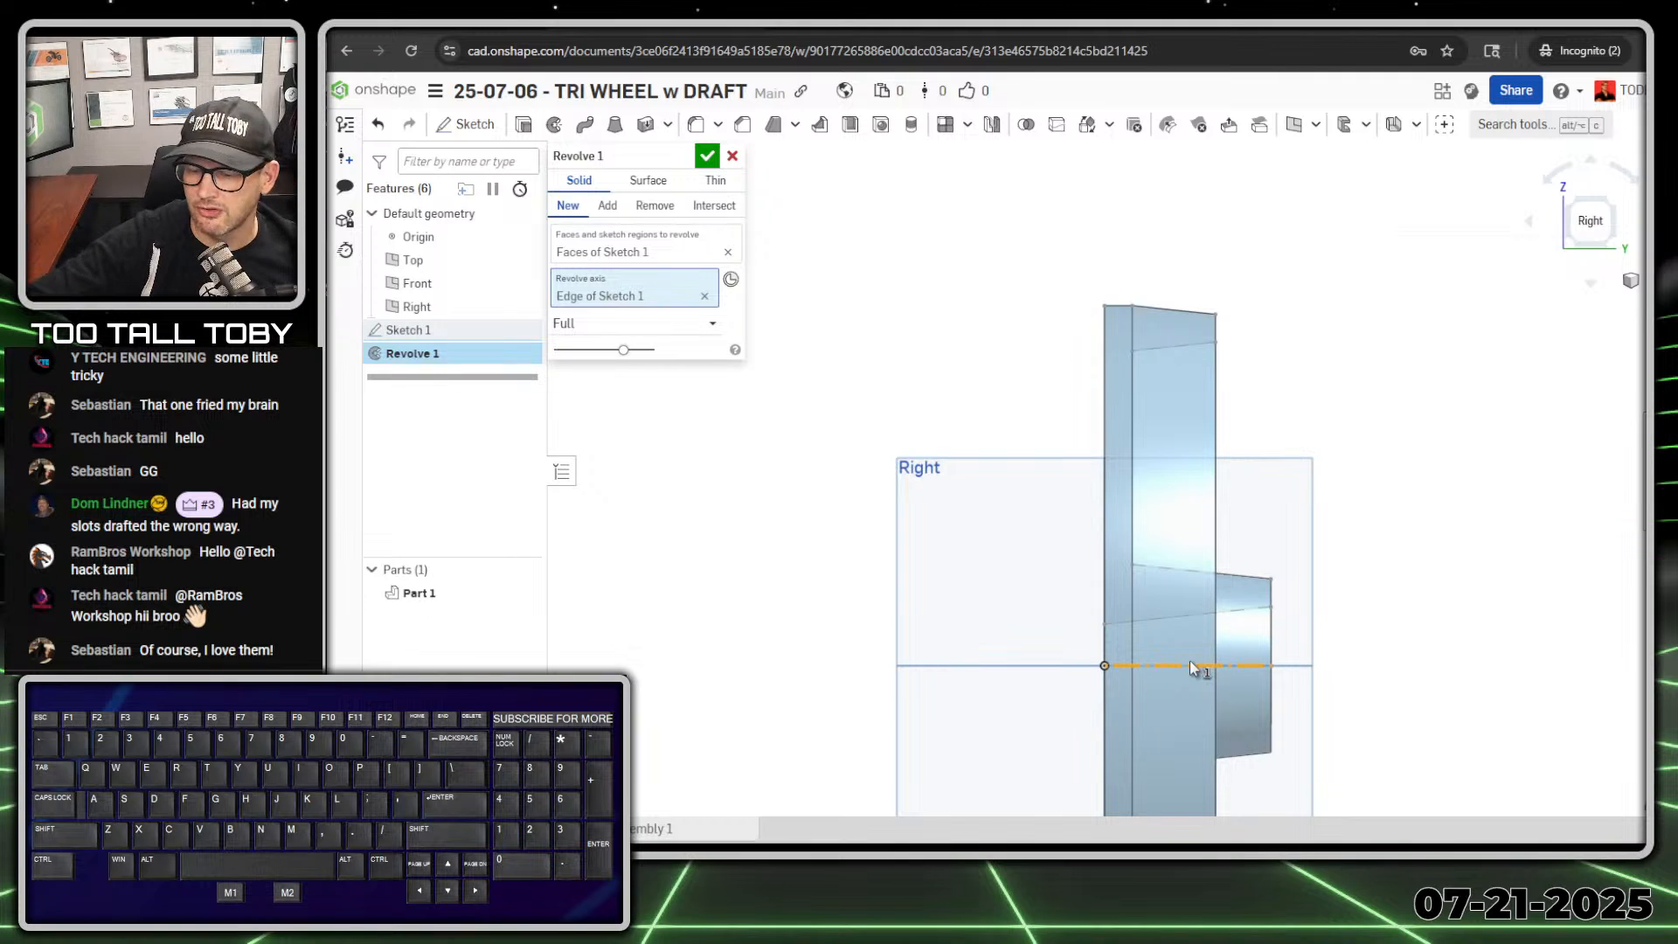
{"action": "key", "text": "Return"}
Step: Examine the revolved wheel's hub, recessed web and rim from the back and isometric directions
{"action": "right_click_drag", "start_coordinate": [1236, 622], "coordinate": [1084, 679]}
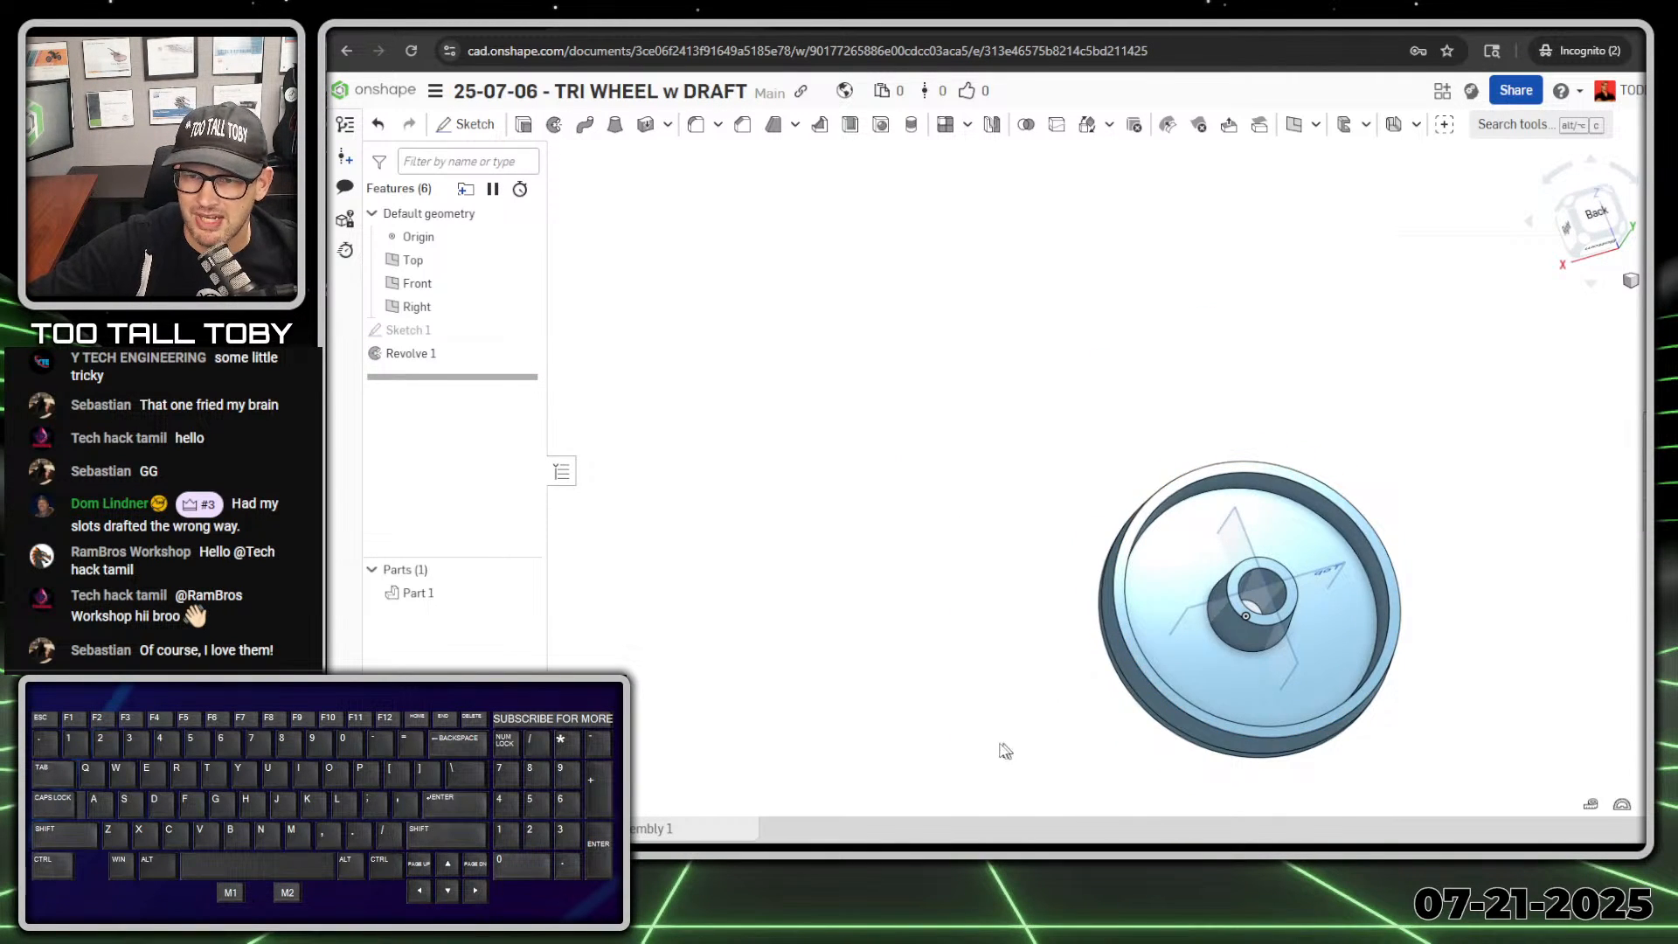
{"action": "left_click", "coordinate": [934, 653]}
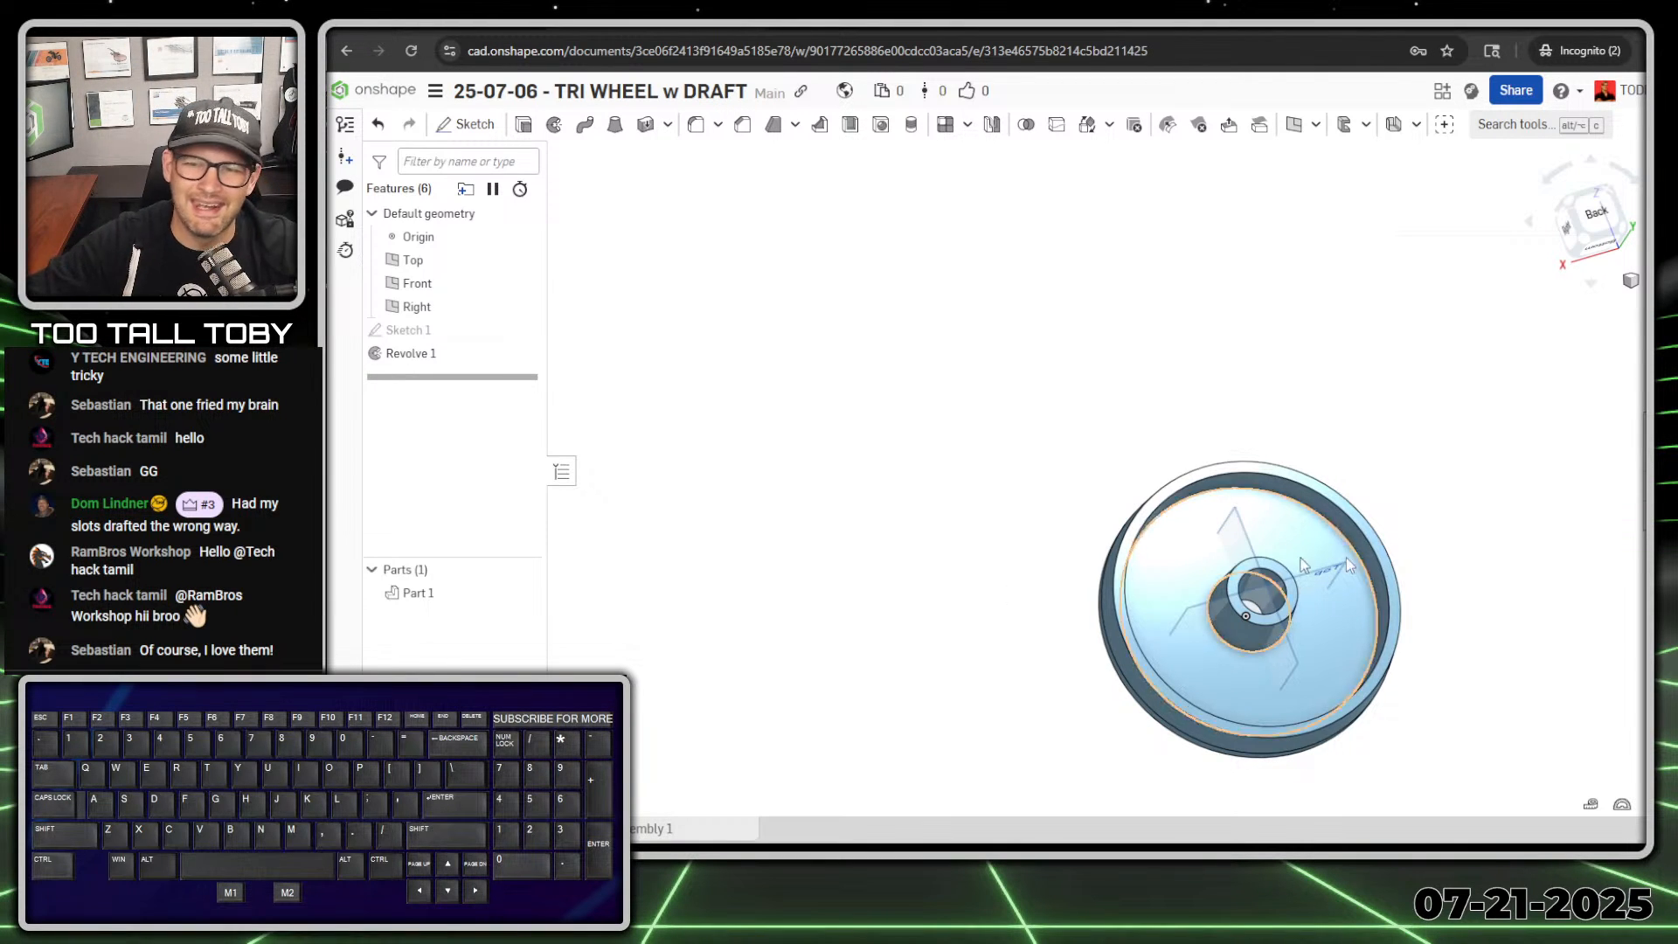
{"action": "right_click_drag", "start_coordinate": [1350, 677], "coordinate": [1224, 437], "text": "ctrl"}
{"action": "scroll", "coordinate": [1121, 368], "scroll_direction": "up", "scroll_amount": 3}
{"action": "right_click_drag", "start_coordinate": [1120, 368], "coordinate": [1141, 451], "text": "ctrl"}
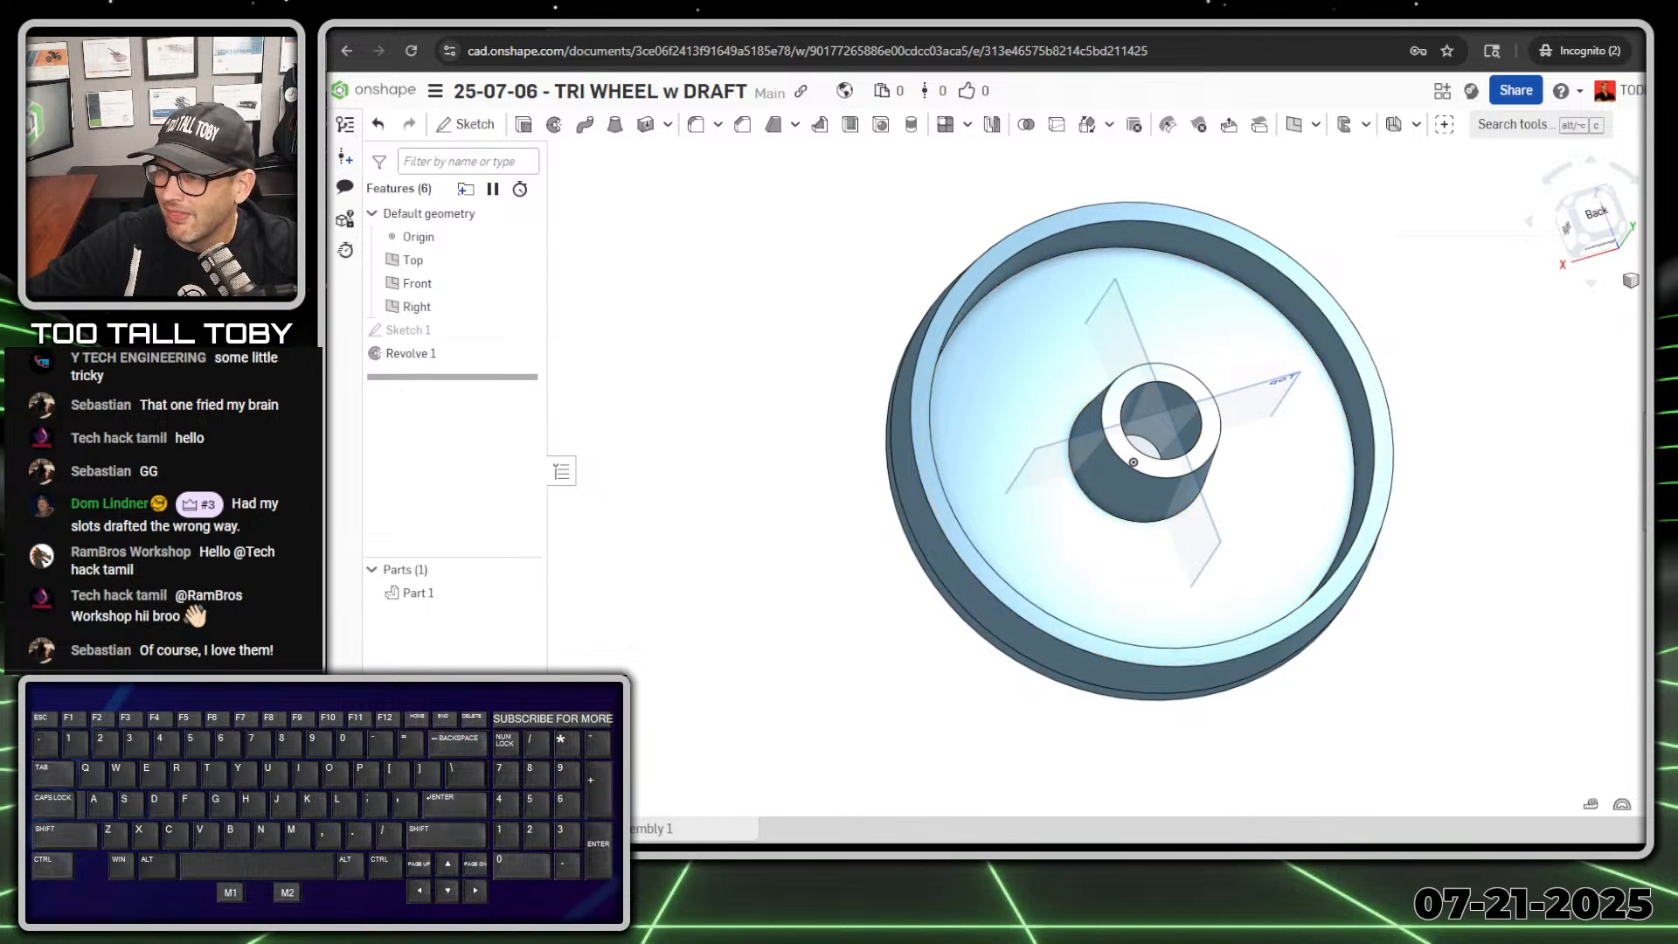
{"action": "left_click", "coordinate": [757, 398]}
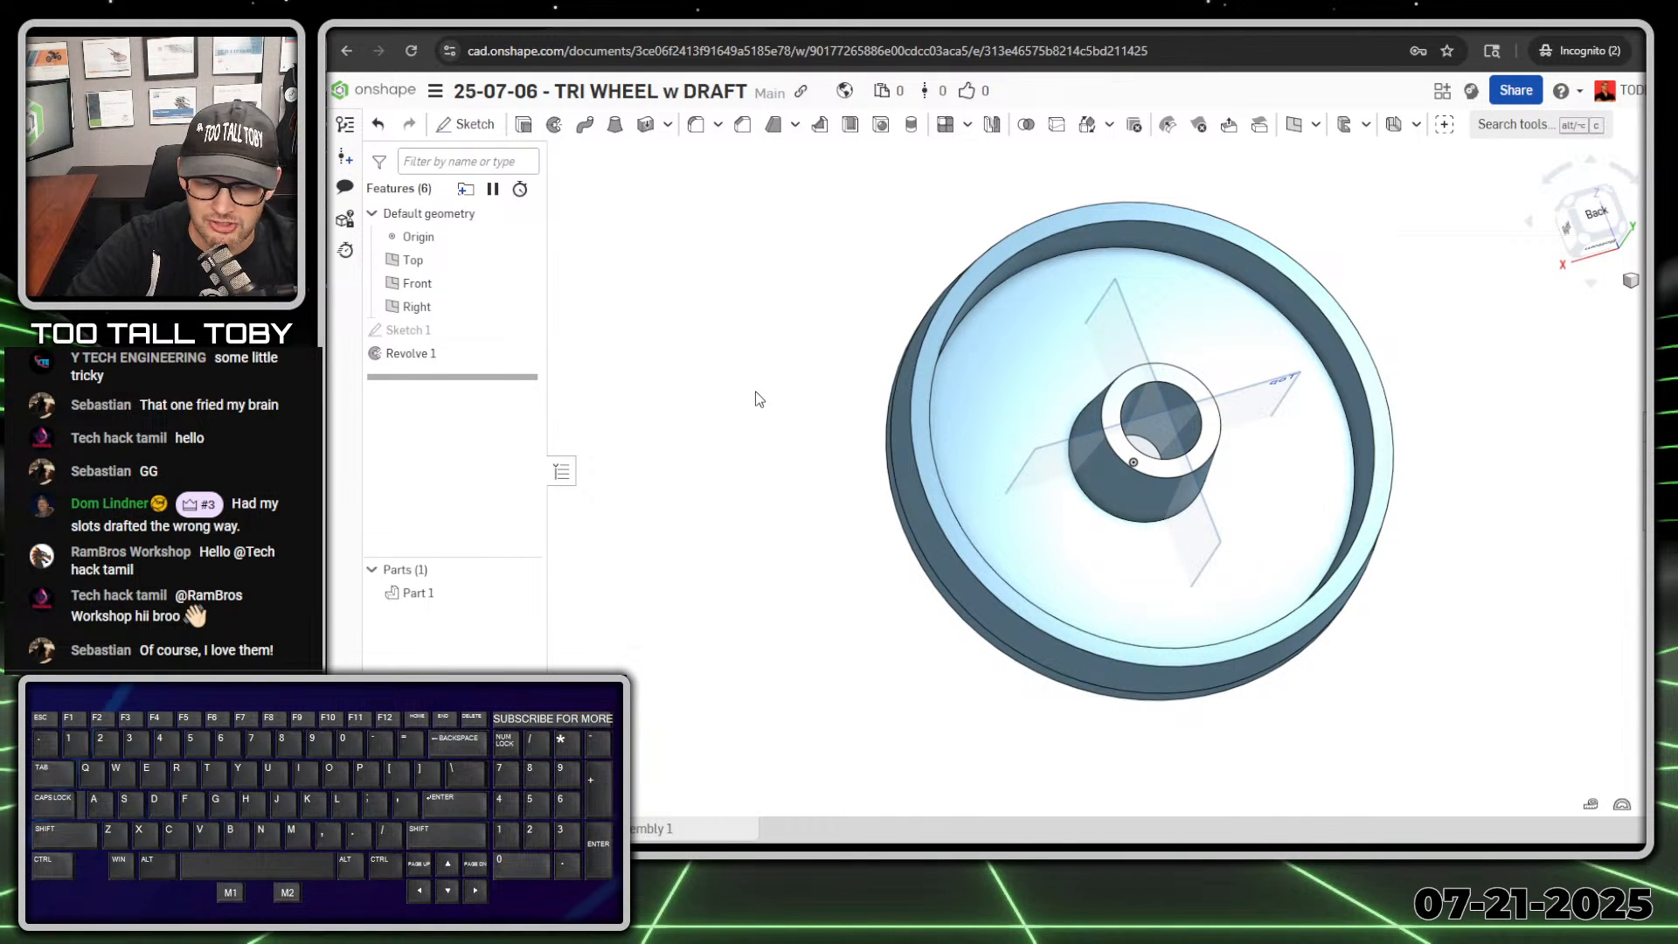
{"action": "key", "text": "shift+7"}
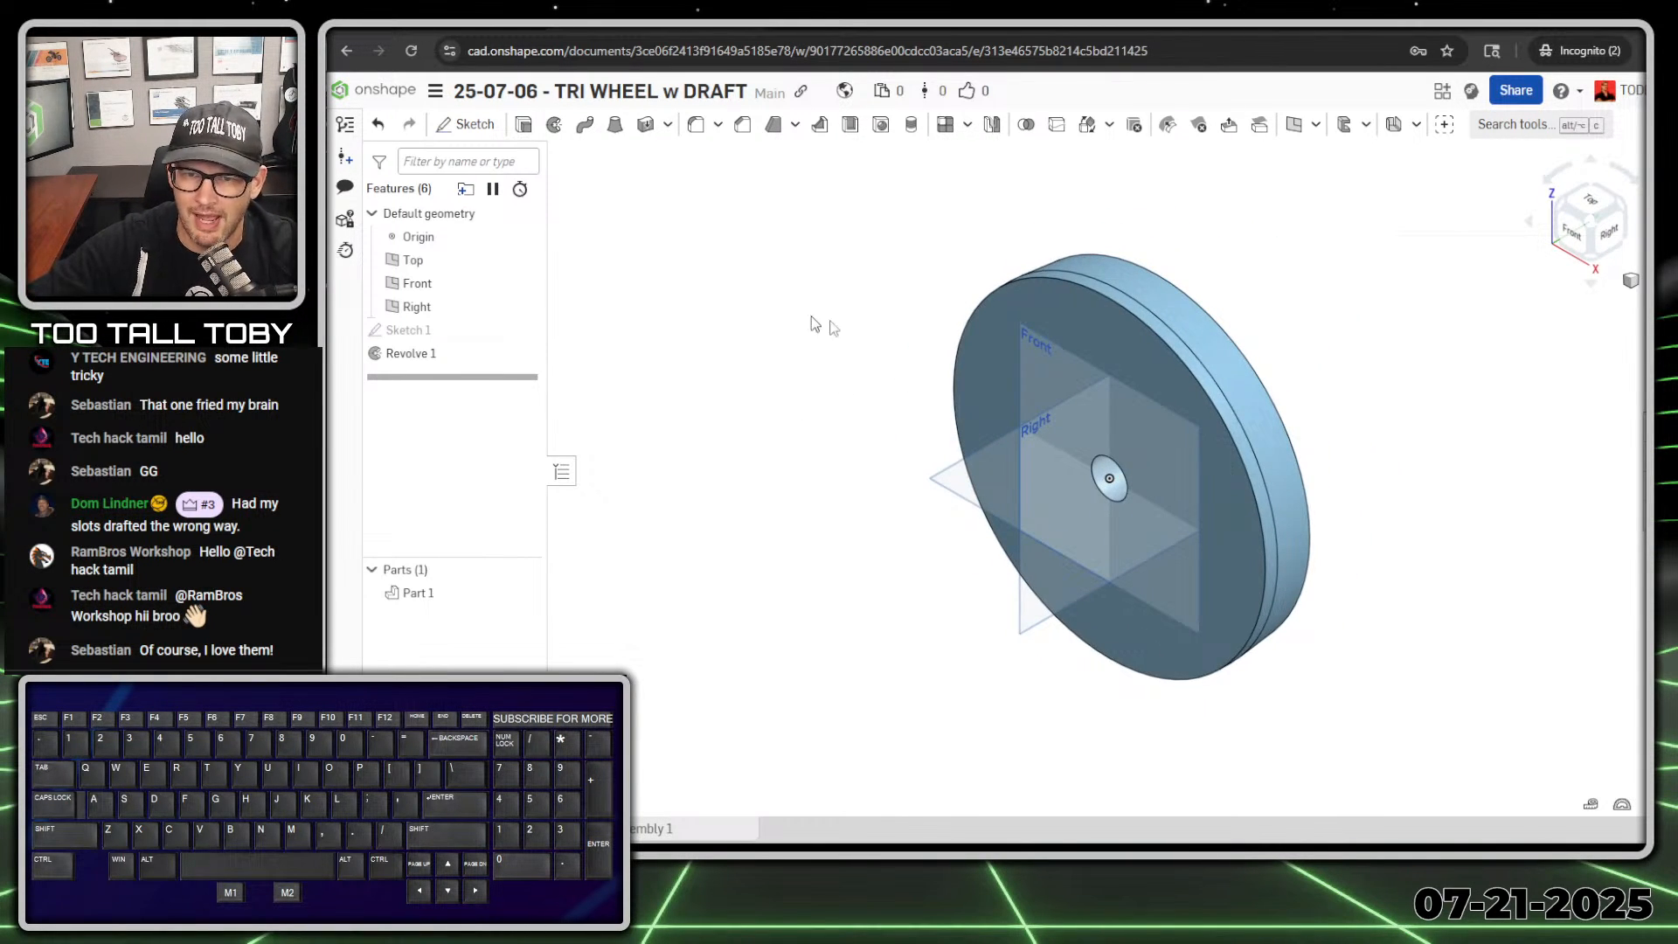
{"action": "key", "text": "shift+4"}
{"action": "middle_click_drag", "start_coordinate": [973, 569], "coordinate": [844, 597]}
{"action": "key", "text": "alt+1"}
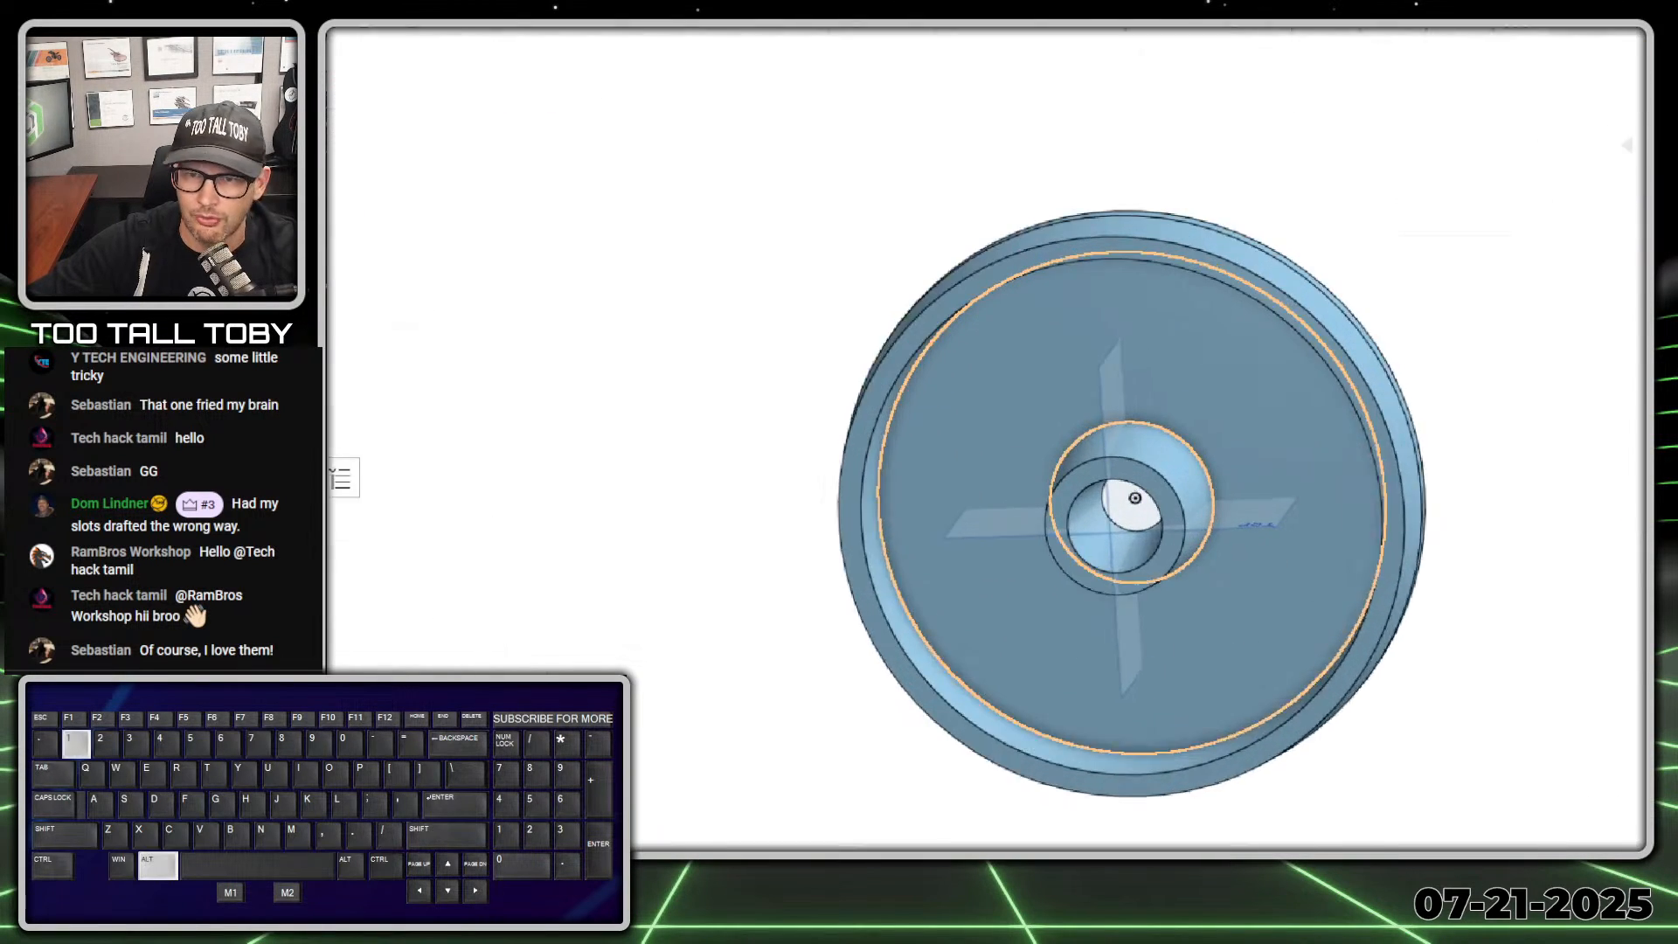
{"action": "left_click", "coordinate": [1105, 329]}
{"action": "left_click_drag", "start_coordinate": [1057, 163], "coordinate": [1103, 852]}
{"action": "key", "text": "alt+1"}
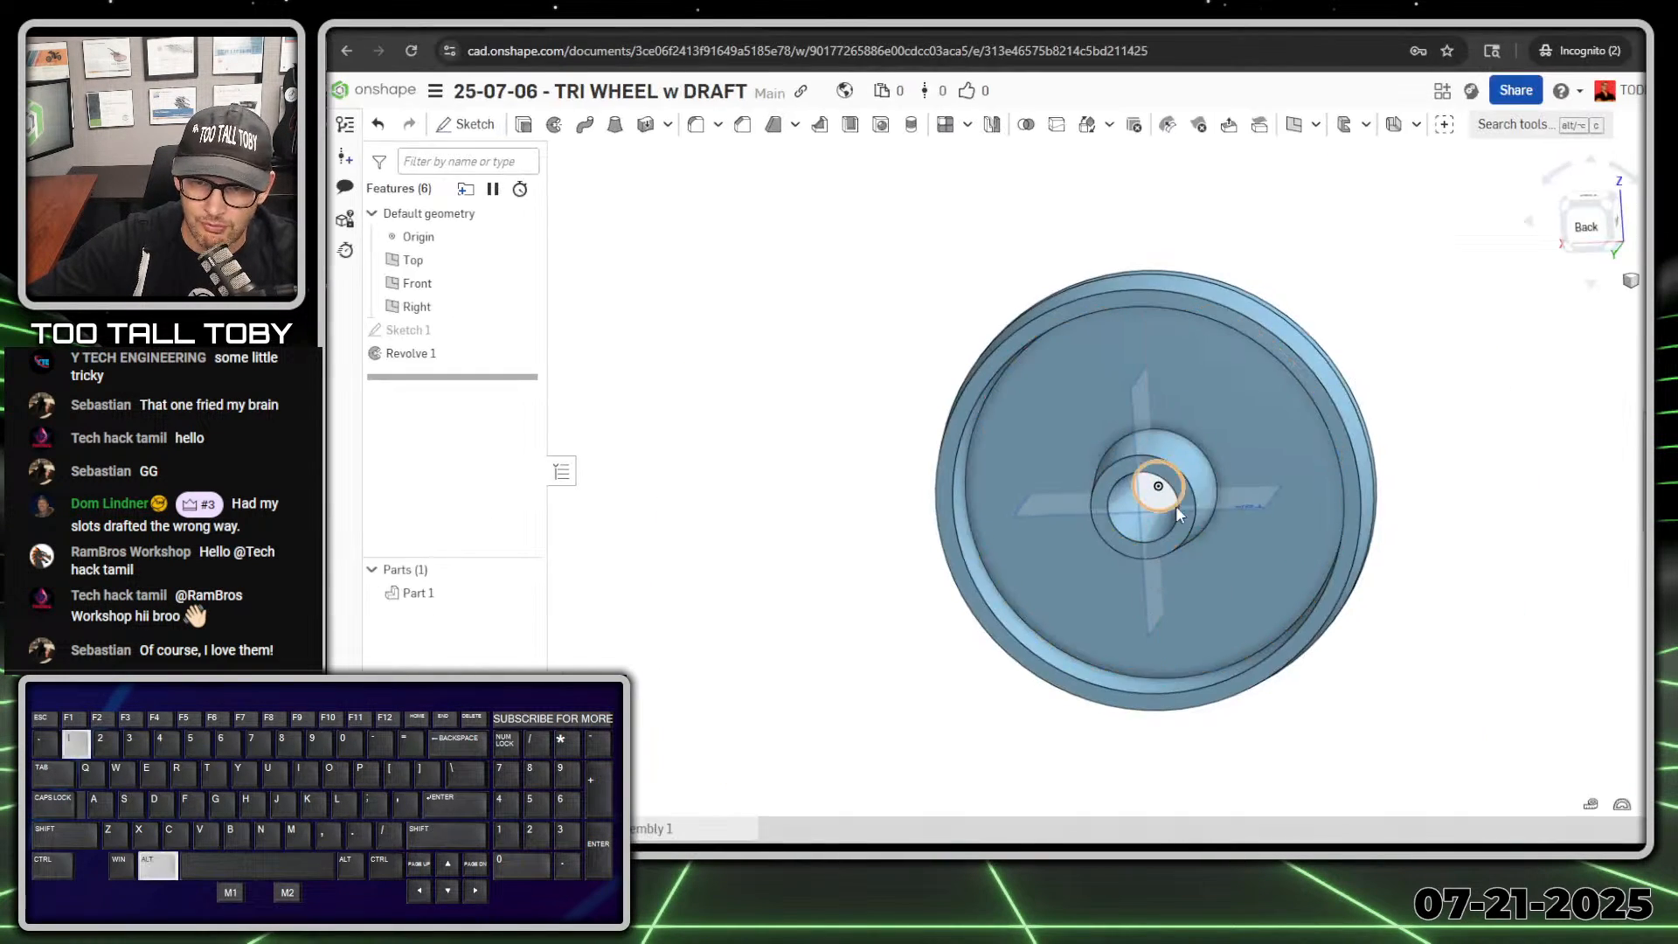
Step: Start a second sketch on the Right plane, through the middle of the revolved wheel
{"action": "middle_click_drag", "start_coordinate": [1150, 612], "coordinate": [1060, 628]}
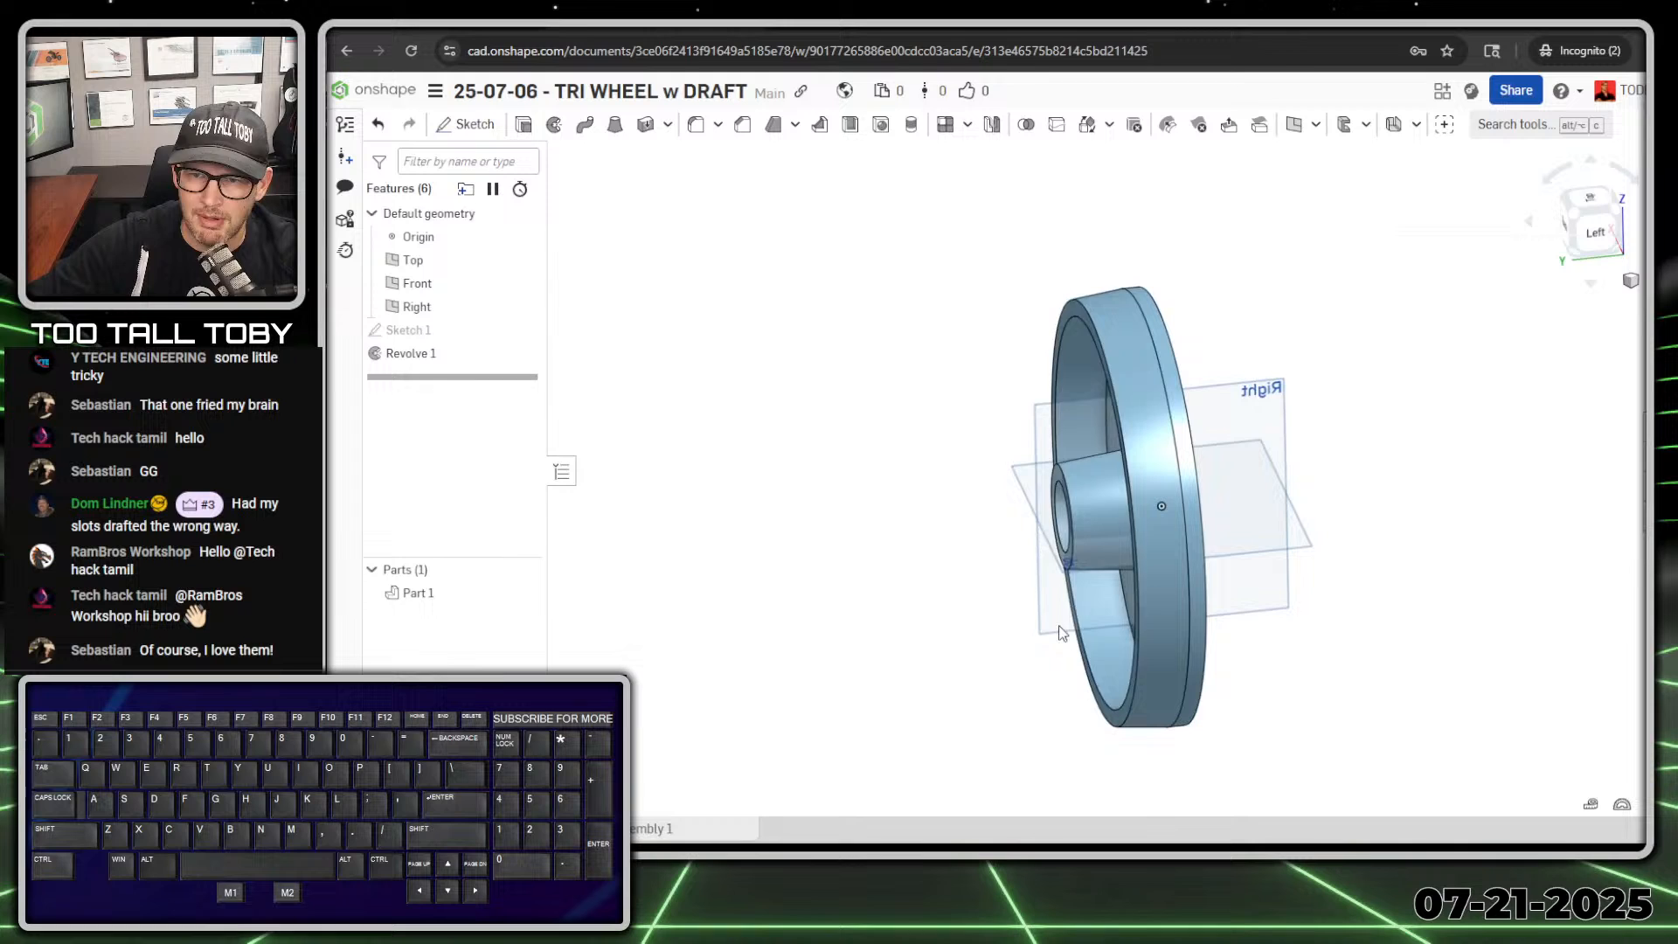
{"action": "left_click", "coordinate": [1277, 580]}
{"action": "key", "text": "s"}
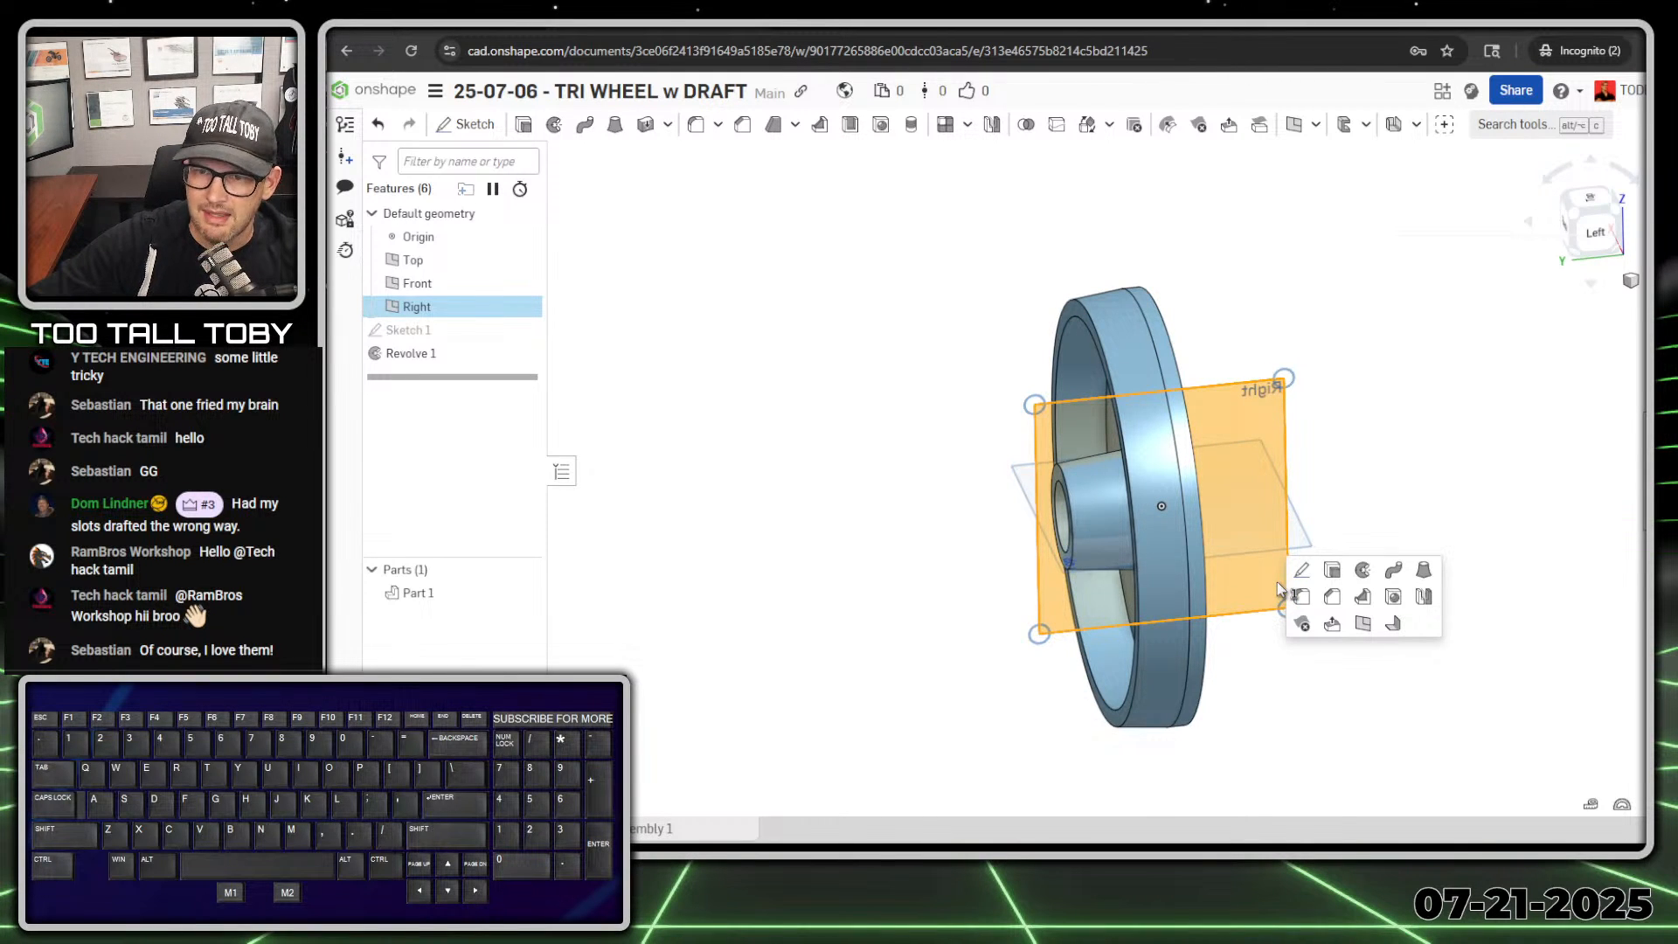
{"action": "left_click", "coordinate": [1303, 571]}
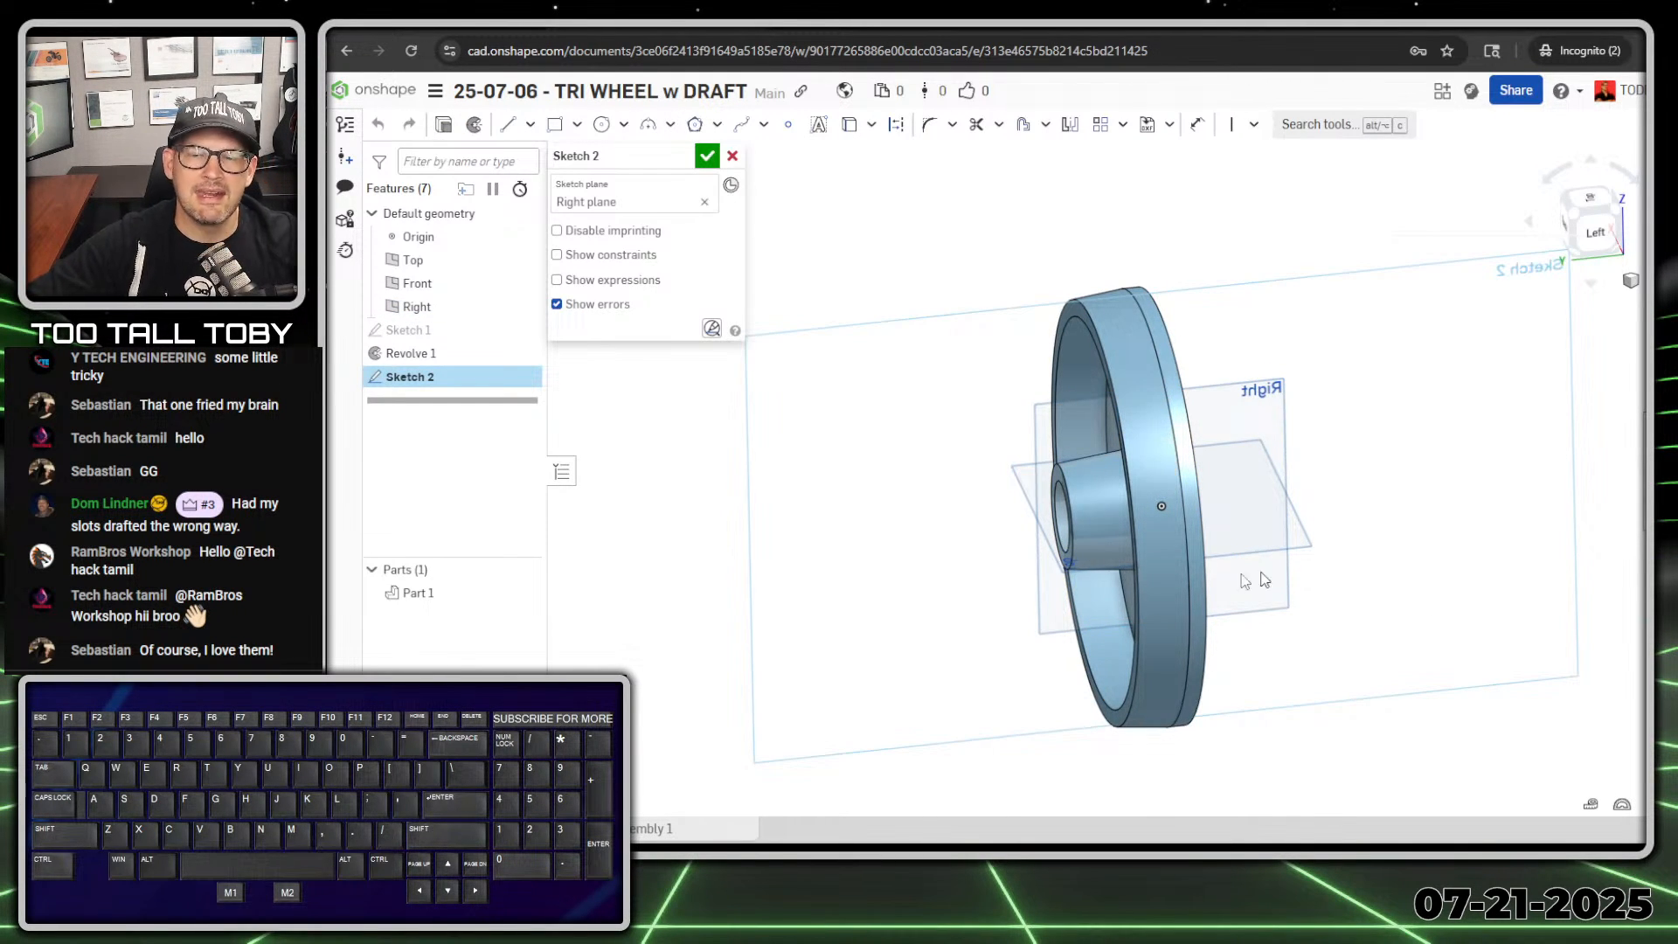
{"action": "mouse_move", "coordinate": [1193, 699]}
{"action": "right_mouse_down"}
{"action": "mouse_move", "coordinate": [1248, 700]}
{"action": "mouse_move", "coordinate": [1134, 776]}
{"action": "mouse_move", "coordinate": [1180, 726]}
{"action": "right_mouse_up"}
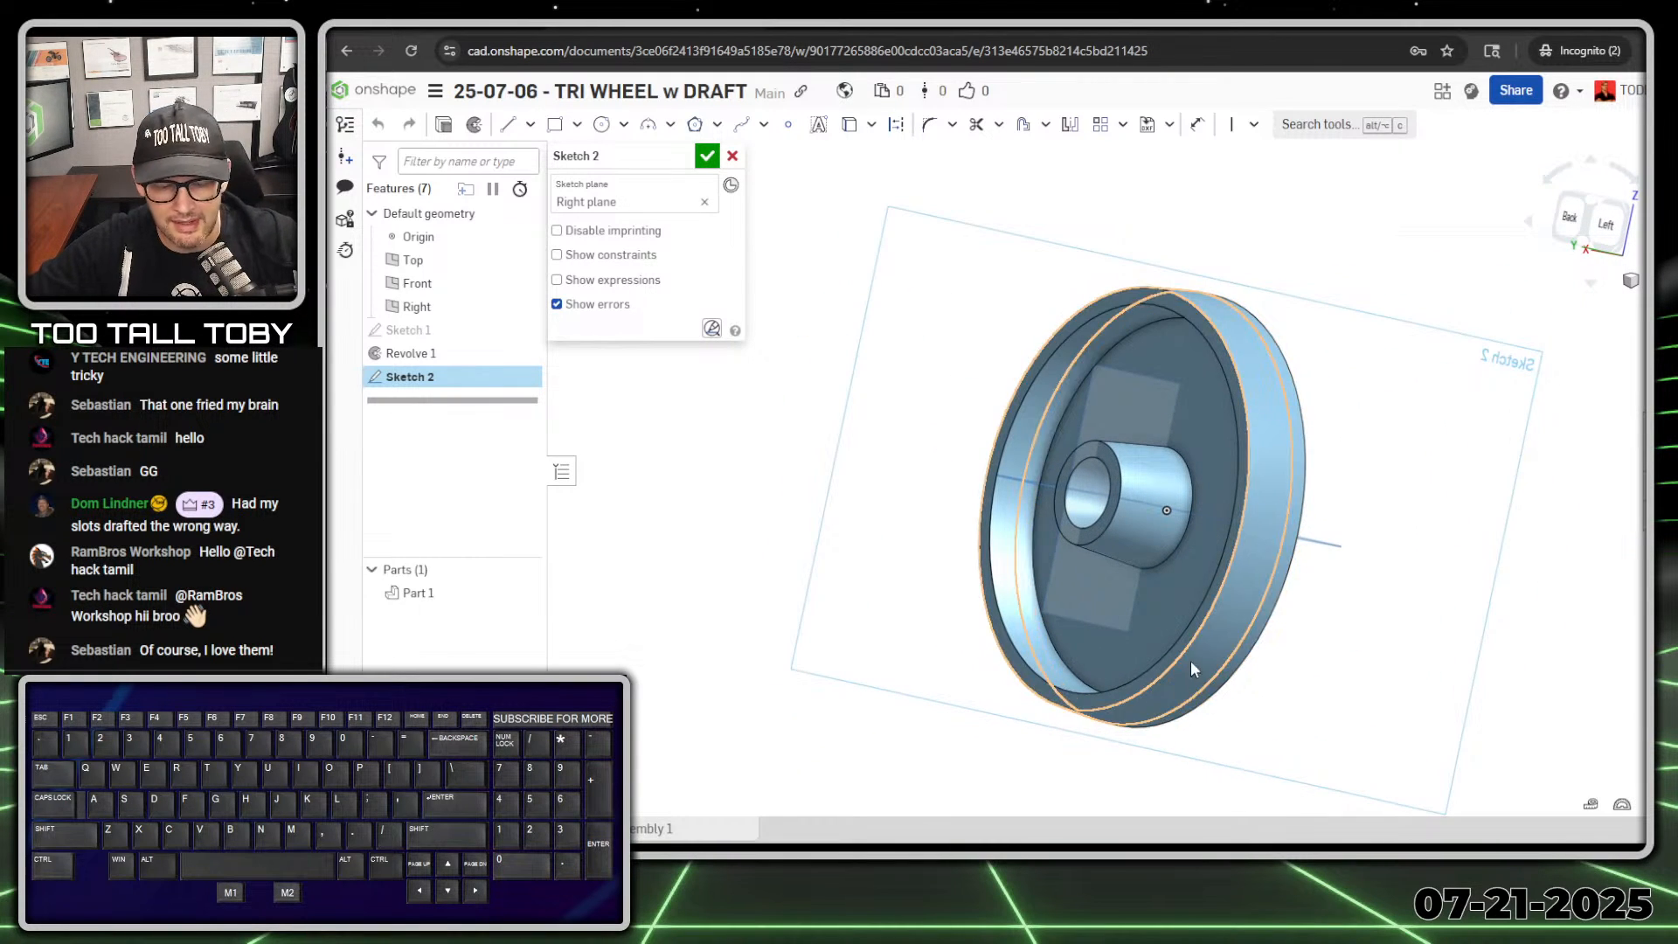
{"action": "right_click_drag", "start_coordinate": [1191, 659], "coordinate": [1209, 526], "text": "ctrl"}
{"action": "scroll", "coordinate": [1154, 372], "scroll_direction": "up", "scroll_amount": 2}
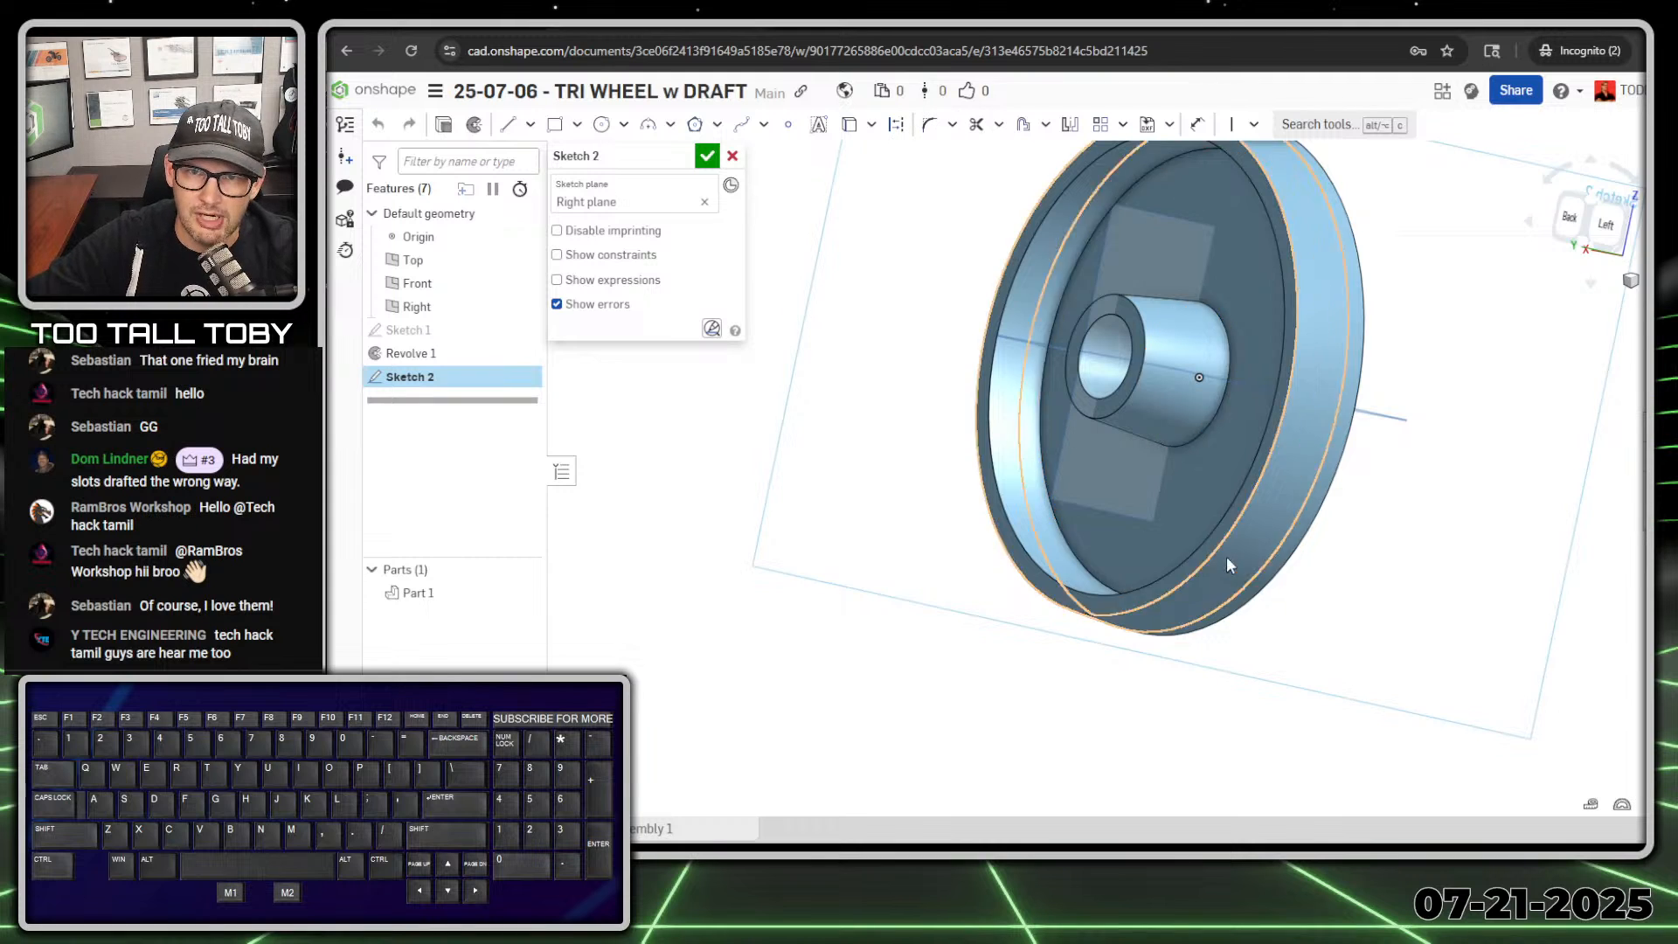
{"action": "key", "text": "alt+1"}
{"action": "left_click", "coordinate": [1152, 582]}
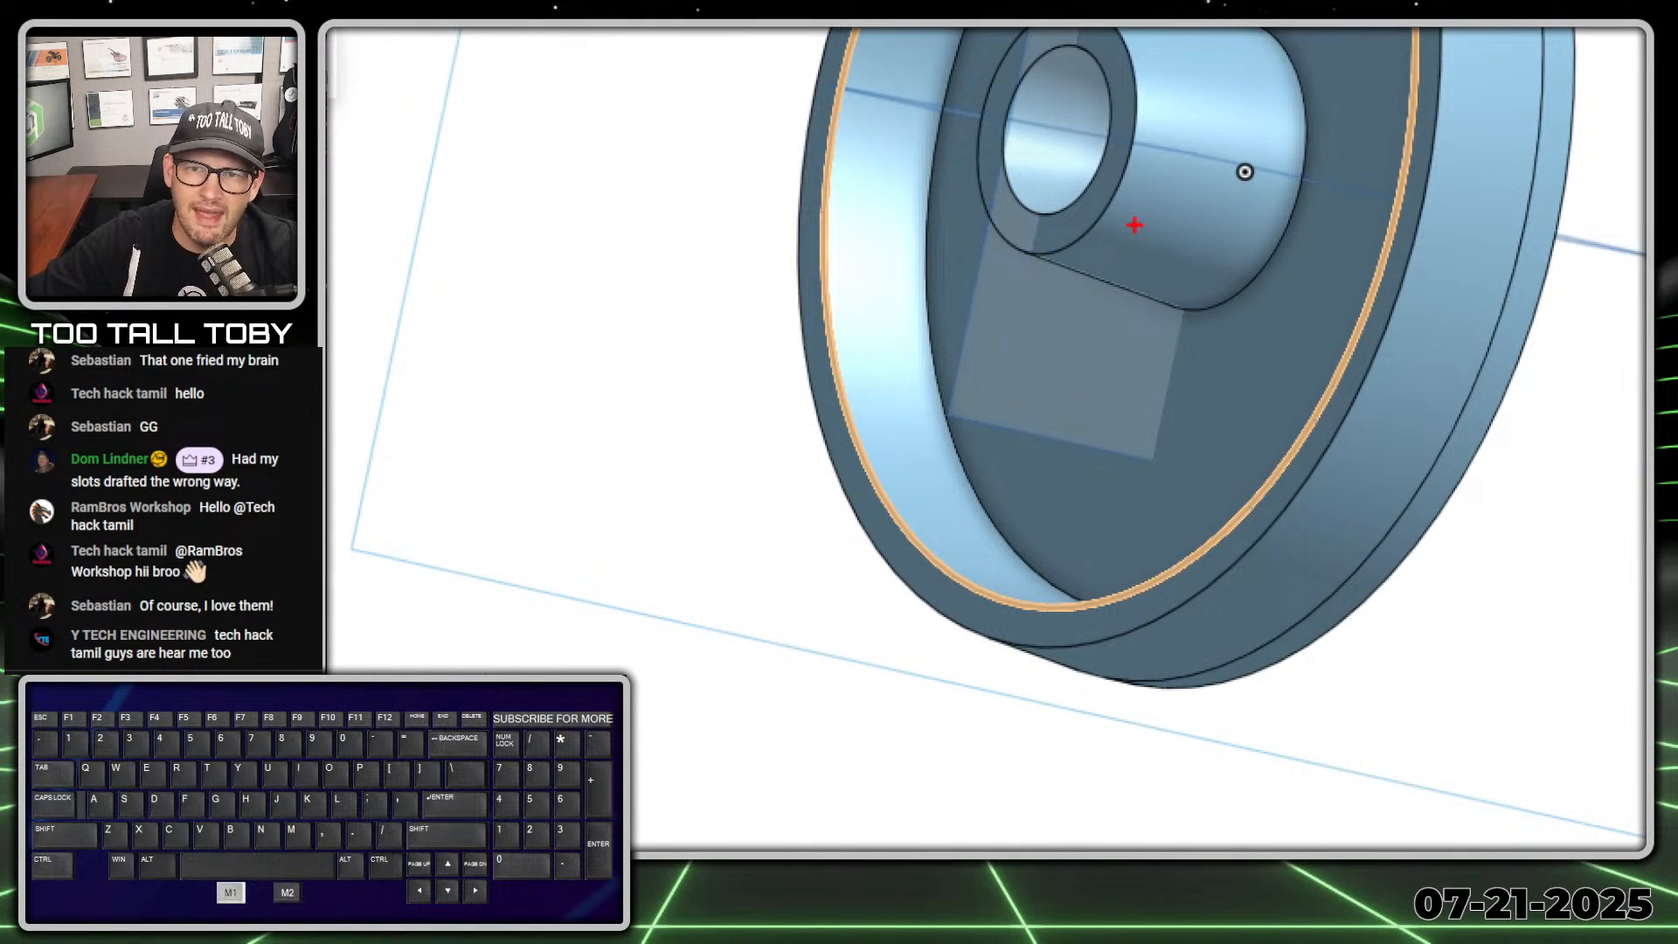
{"action": "left_click_drag", "start_coordinate": [448, 439], "coordinate": [564, 524]}
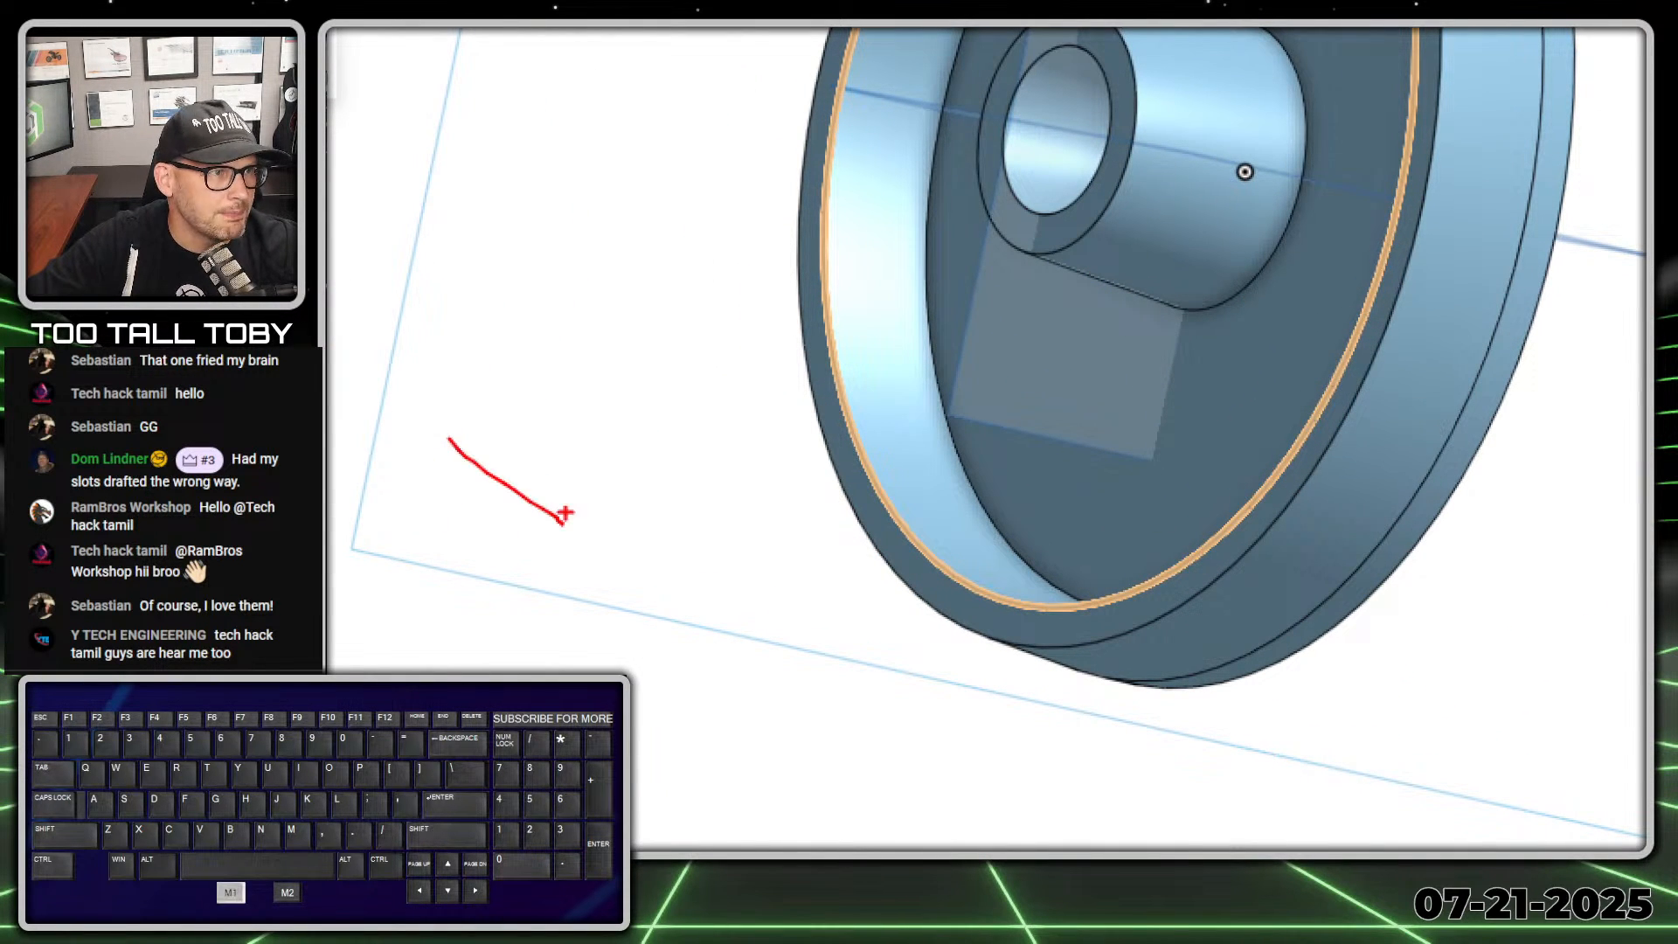
{"action": "left_click_drag", "start_coordinate": [564, 444], "coordinate": [461, 516]}
{"action": "mouse_move", "coordinate": [1182, 248]}
{"action": "left_mouse_down", "text": "shift"}
{"action": "mouse_move", "coordinate": [1255, 344]}
{"action": "mouse_move", "coordinate": [1265, 396]}
{"action": "left_mouse_up", "text": "shift"}
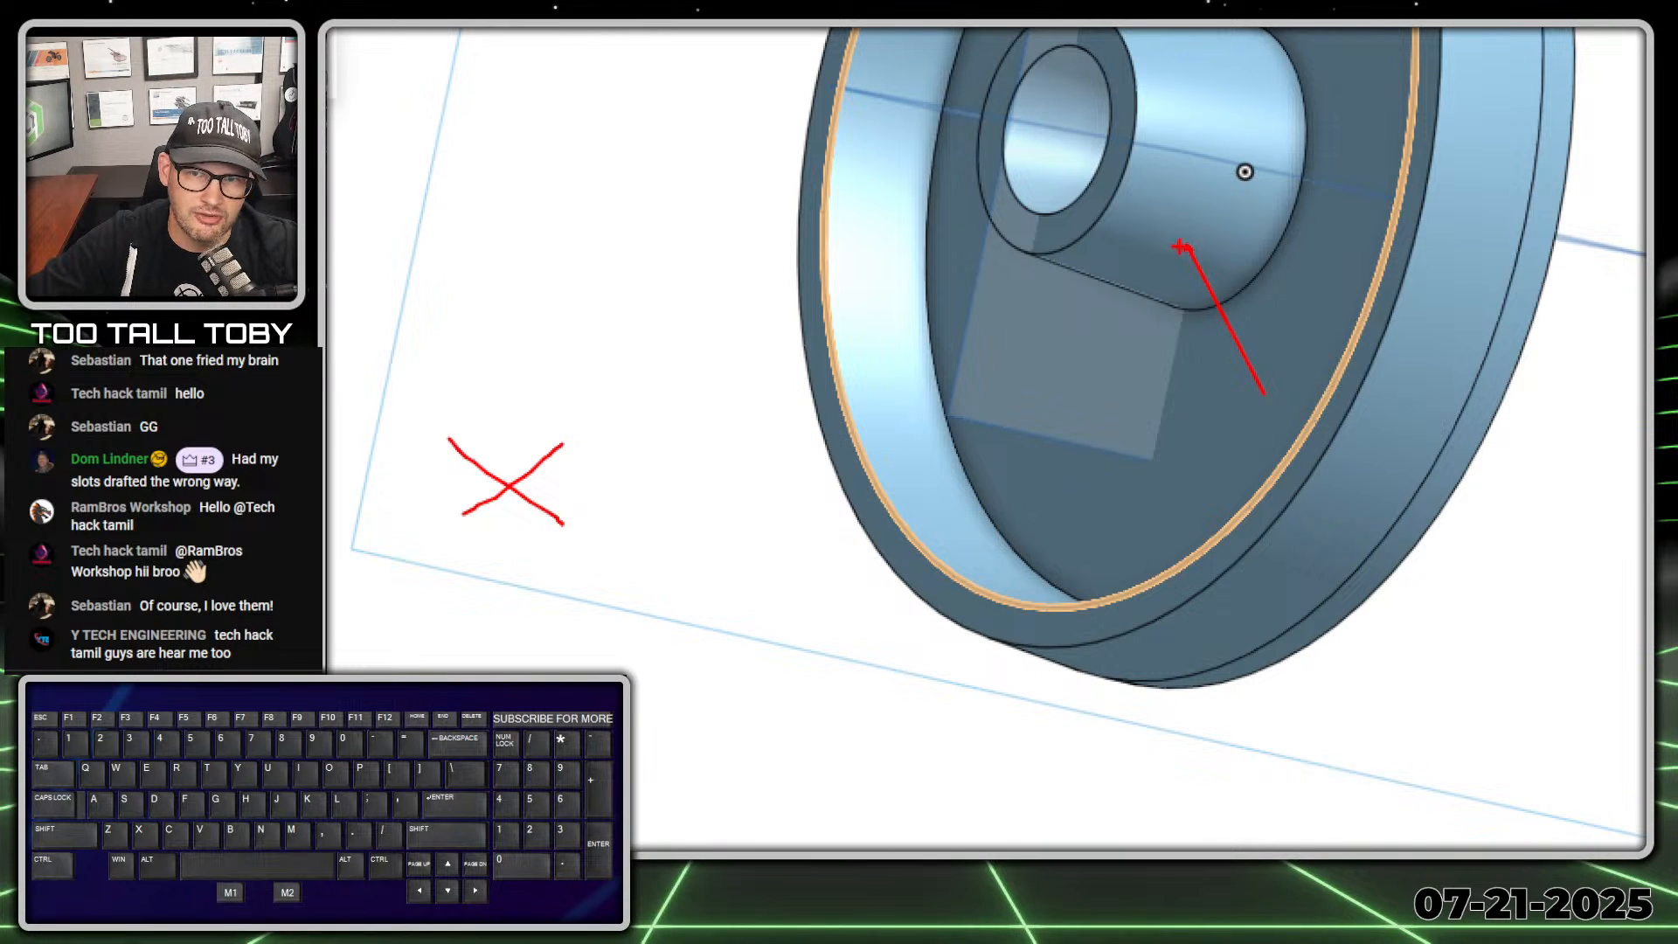
{"action": "left_click", "coordinate": [1039, 252]}
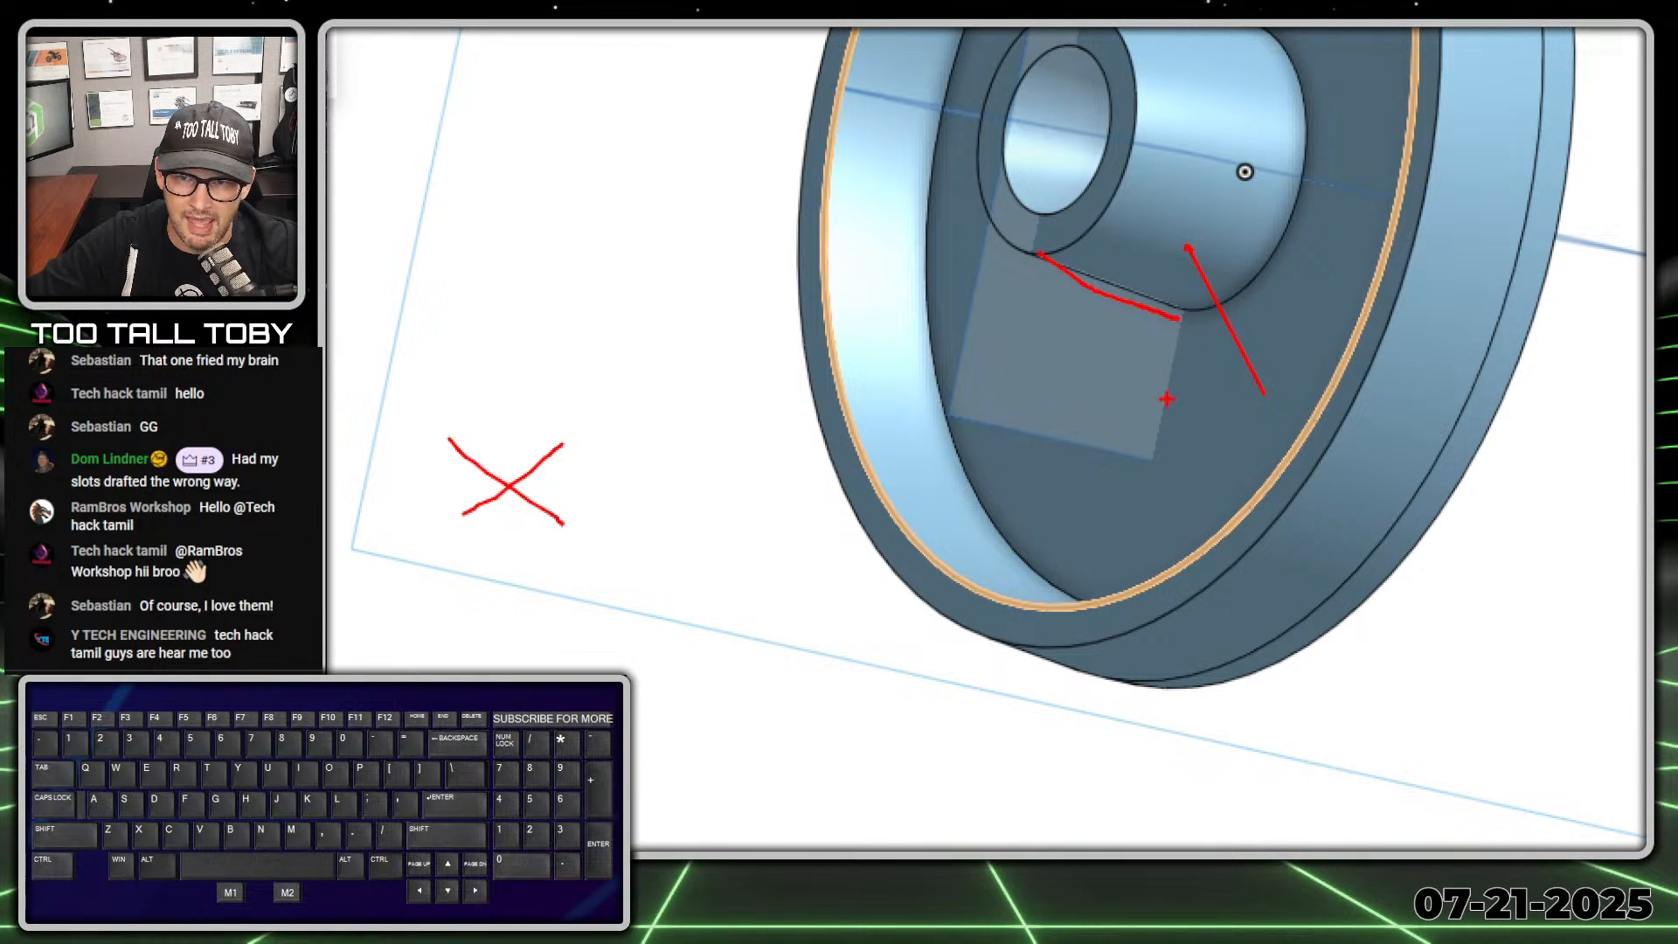
{"action": "left_click_drag", "start_coordinate": [1221, 424], "coordinate": [1240, 420]}
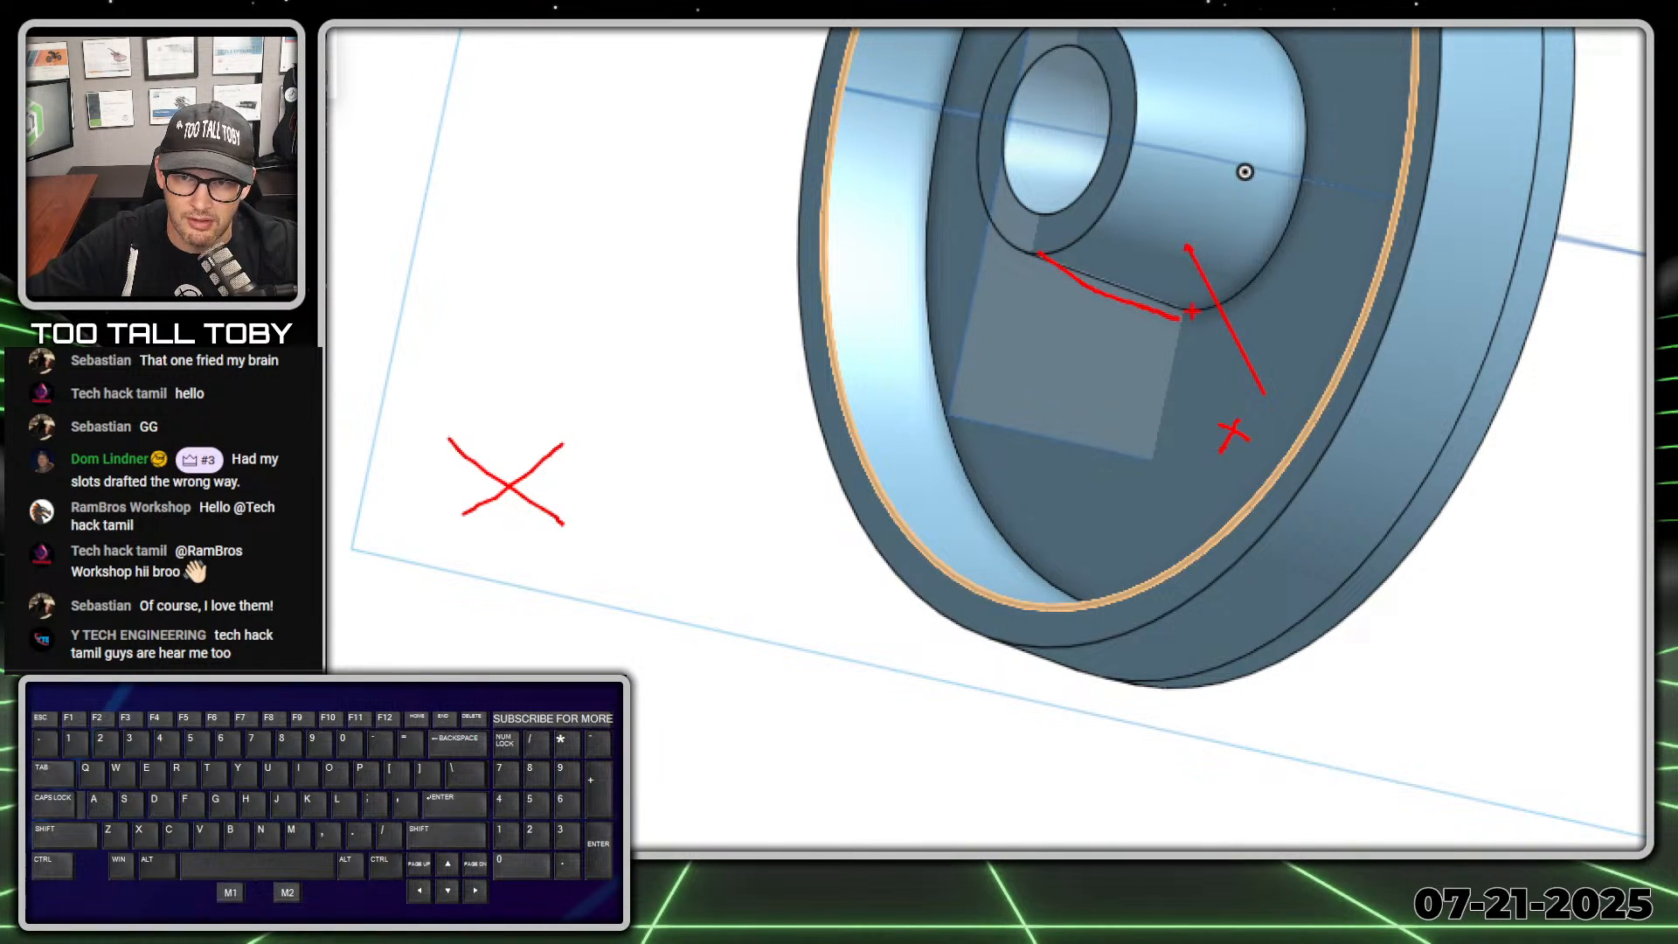
{"action": "left_click_drag", "start_coordinate": [1191, 307], "coordinate": [1139, 487]}
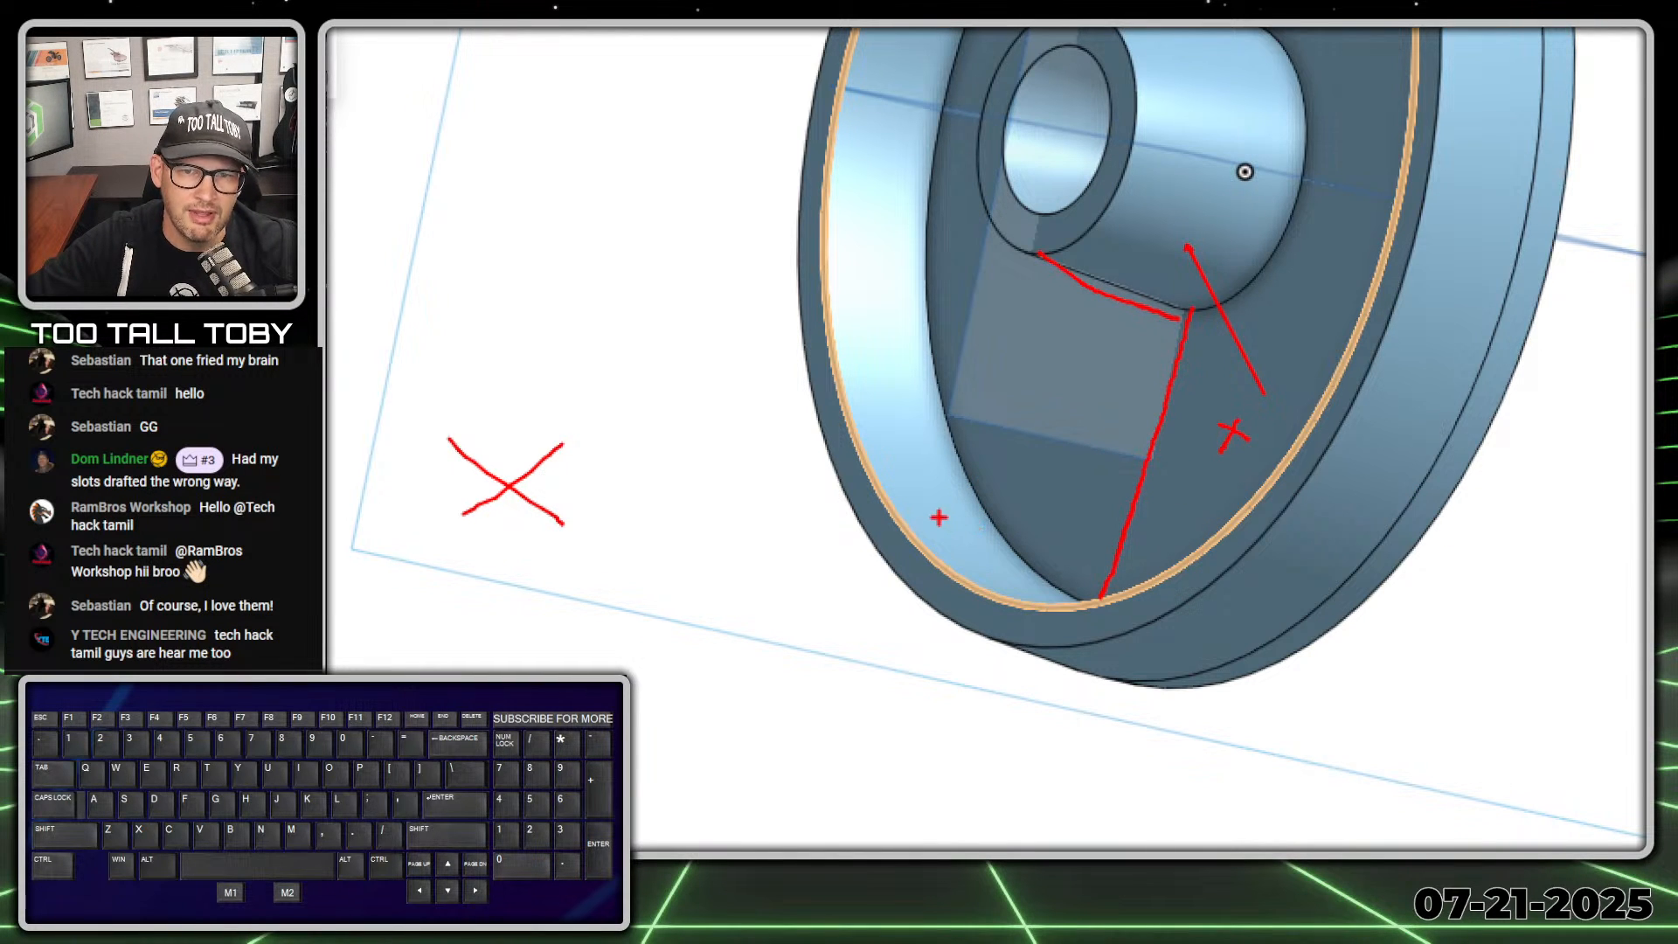
{"action": "left_click_drag", "start_coordinate": [938, 518], "coordinate": [985, 517]}
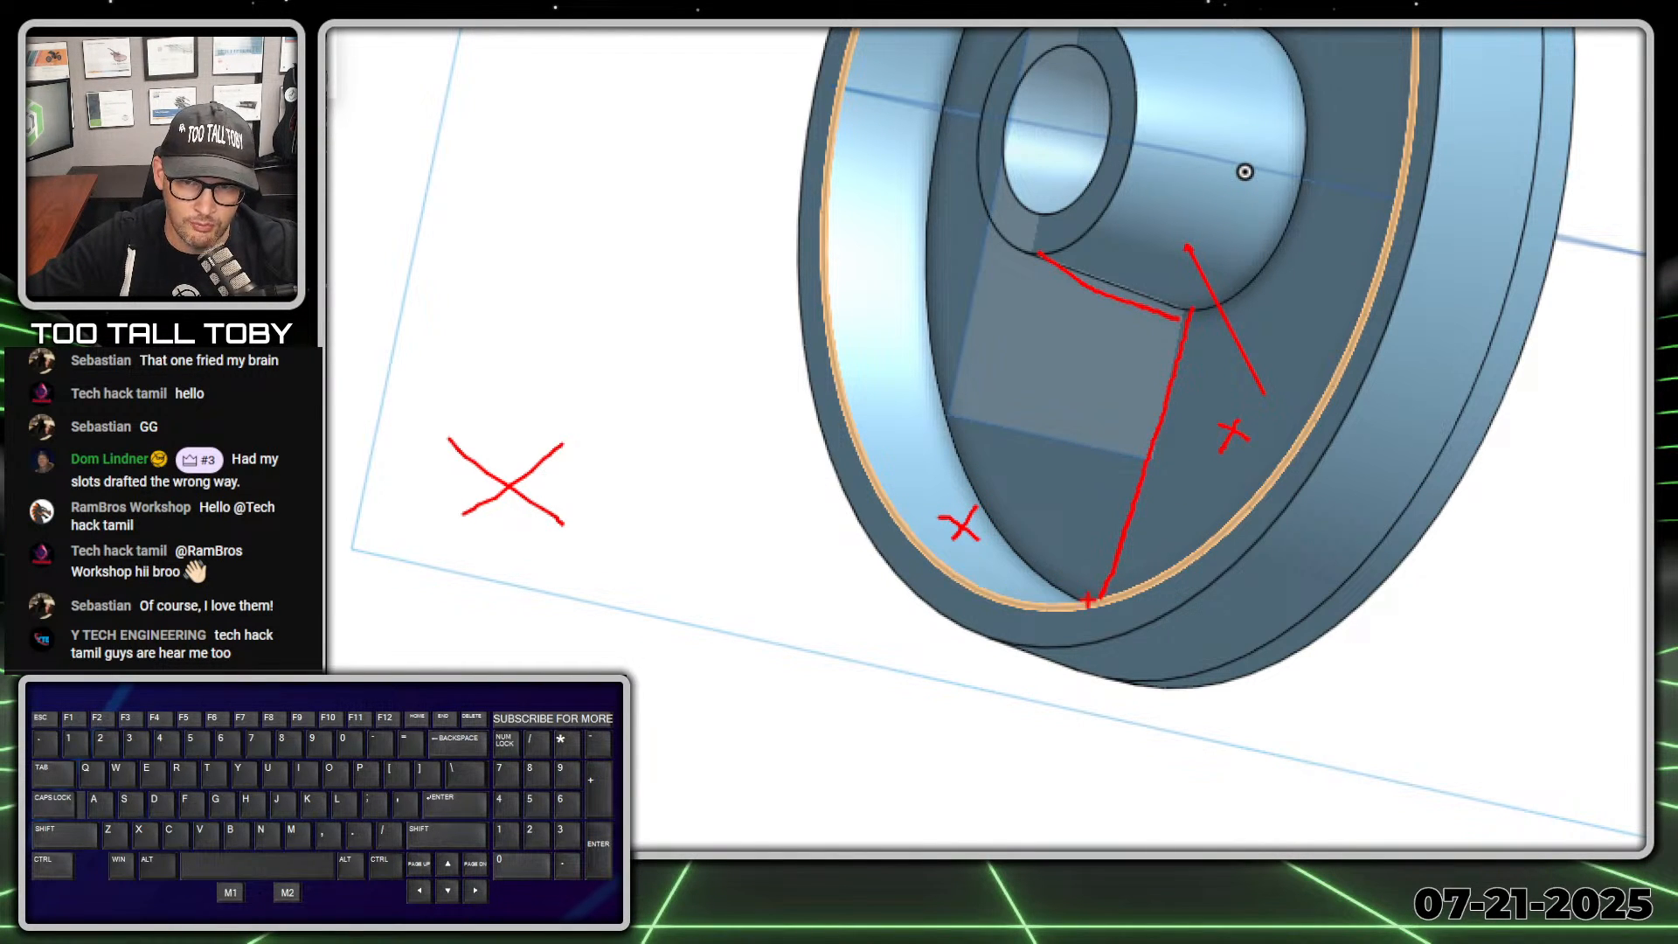
{"action": "mouse_move", "coordinate": [1089, 600]}
{"action": "left_mouse_down"}
{"action": "mouse_move", "coordinate": [1103, 602]}
{"action": "mouse_move", "coordinate": [977, 575]}
{"action": "mouse_move", "coordinate": [929, 600]}
{"action": "left_mouse_up"}
{"action": "mouse_move", "coordinate": [1041, 254]}
{"action": "left_mouse_down"}
{"action": "mouse_move", "coordinate": [1059, 196]}
{"action": "mouse_move", "coordinate": [1257, 233]}
{"action": "left_mouse_up"}
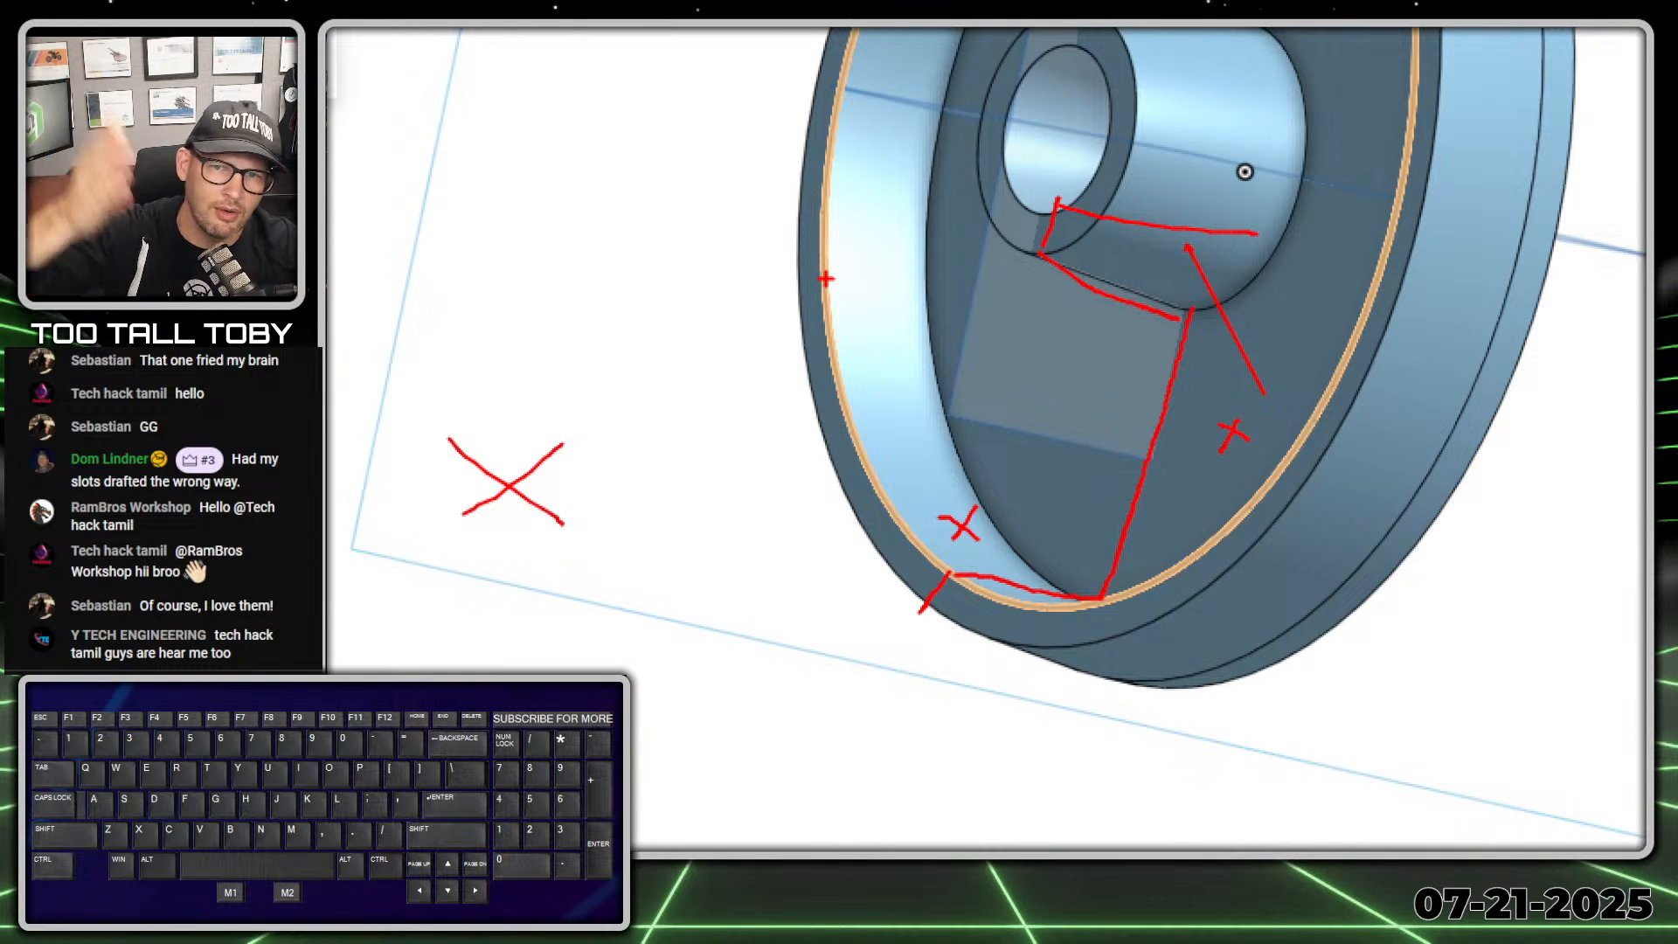
{"action": "key", "text": "alt+1"}
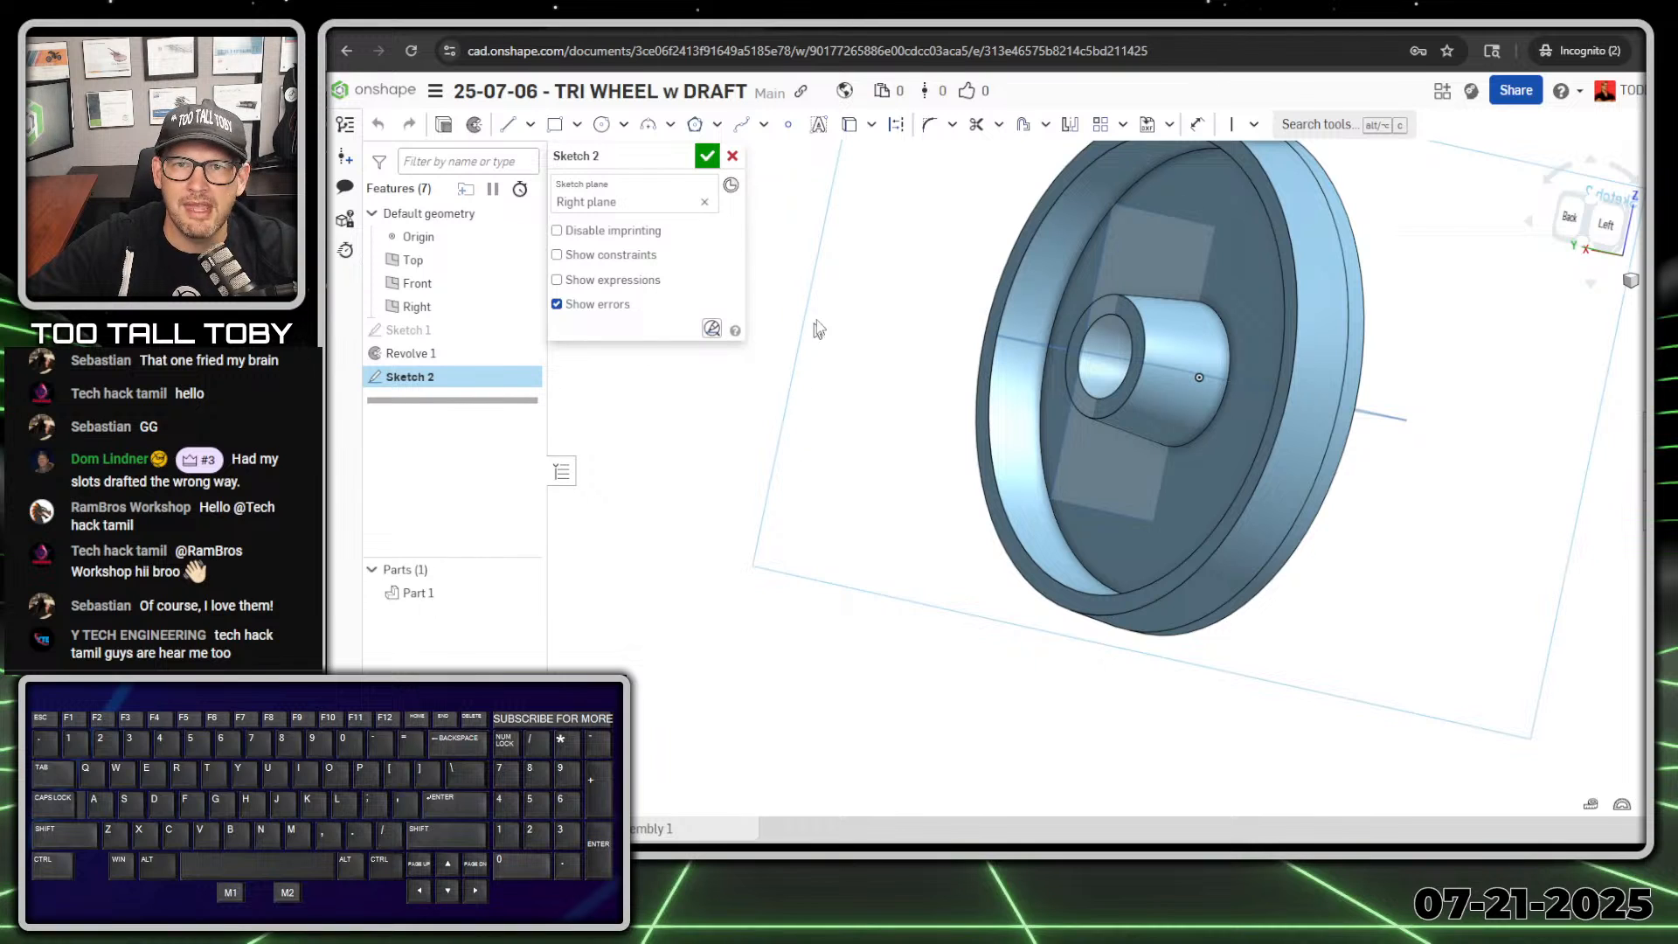
Step: Add Intersection curves to the sketch from the hub's annular end face and its outer drafted face
{"action": "left_click", "coordinate": [872, 124]}
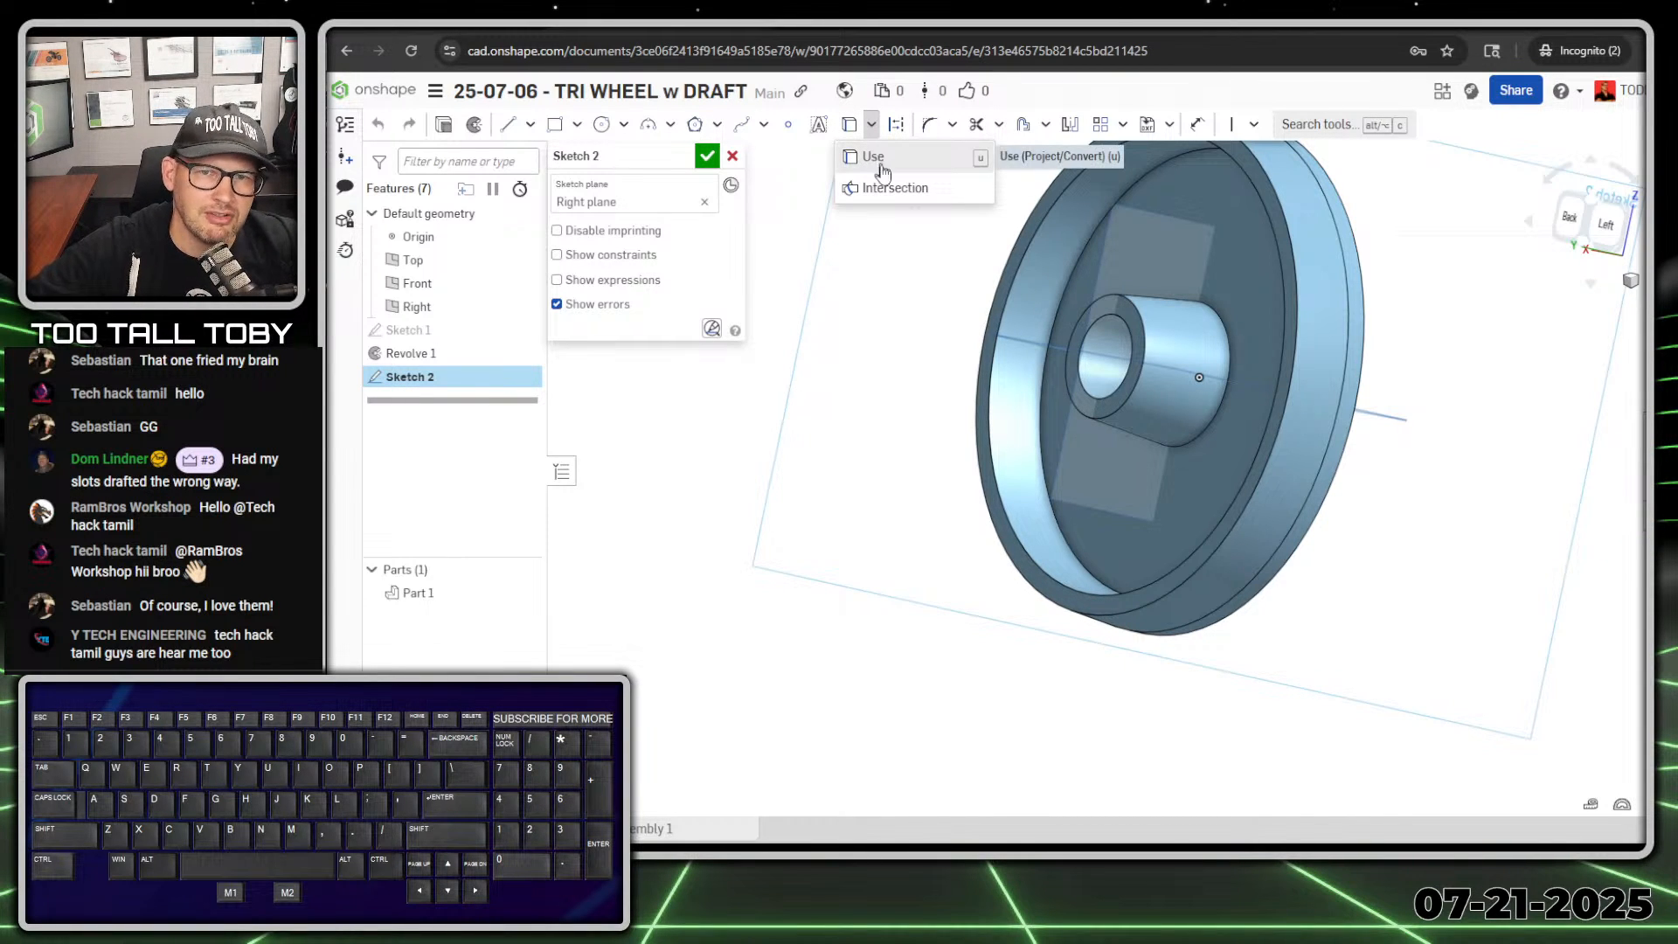
{"action": "left_click", "coordinate": [892, 189]}
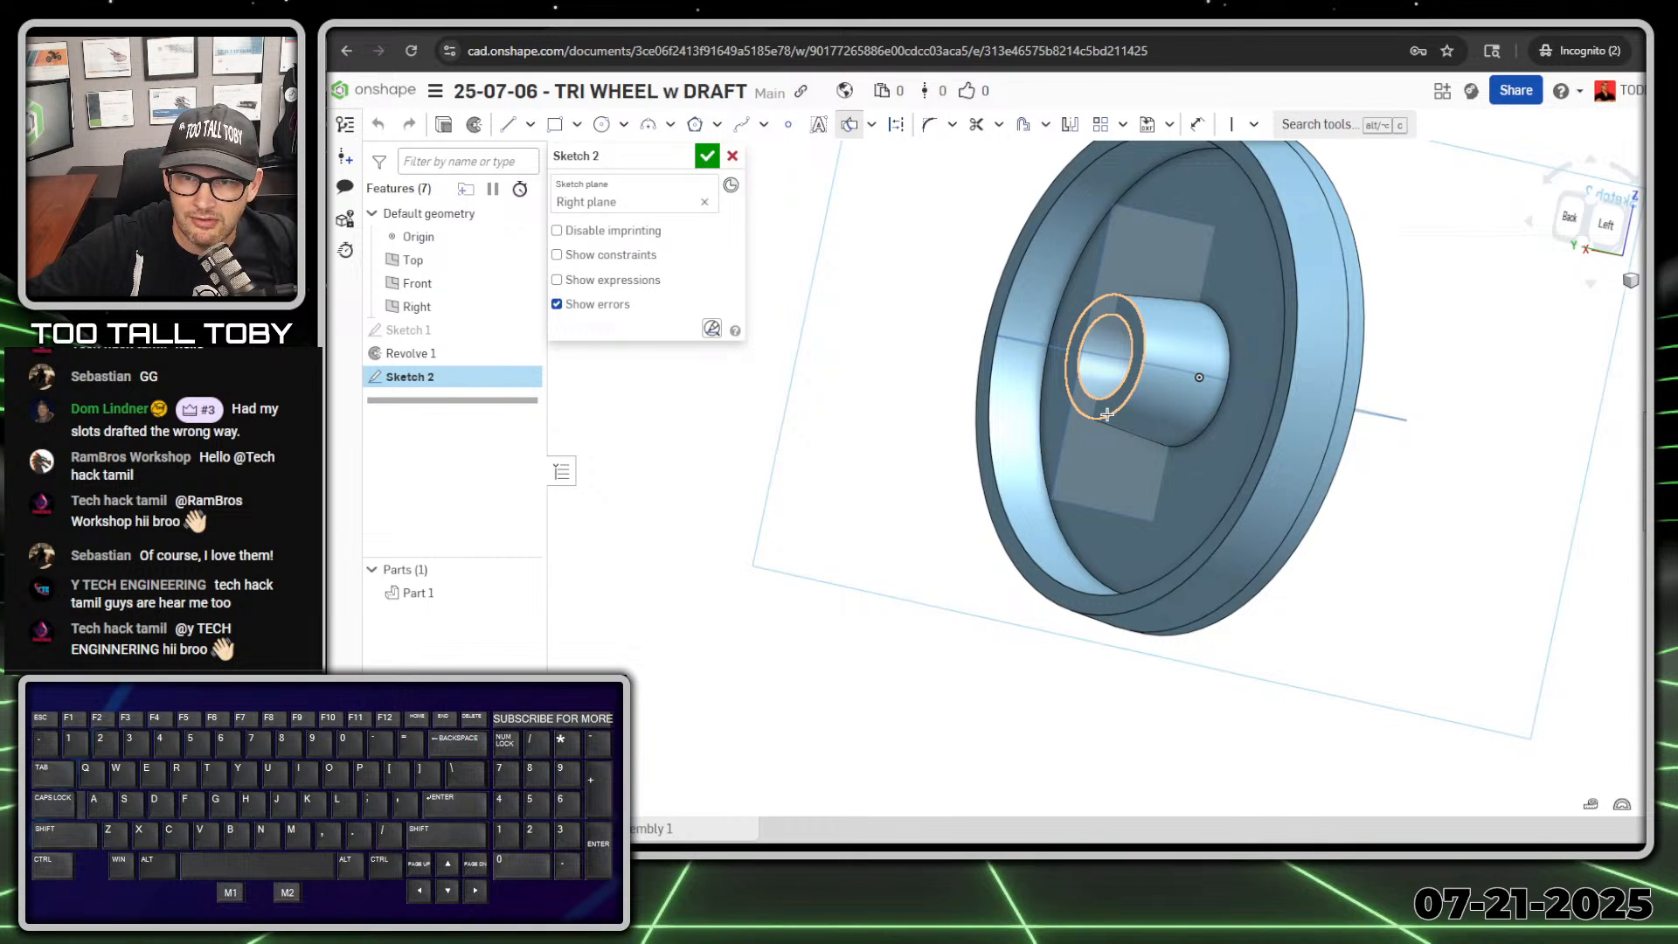
{"action": "left_click", "coordinate": [1107, 415]}
{"action": "key", "text": "alt+1"}
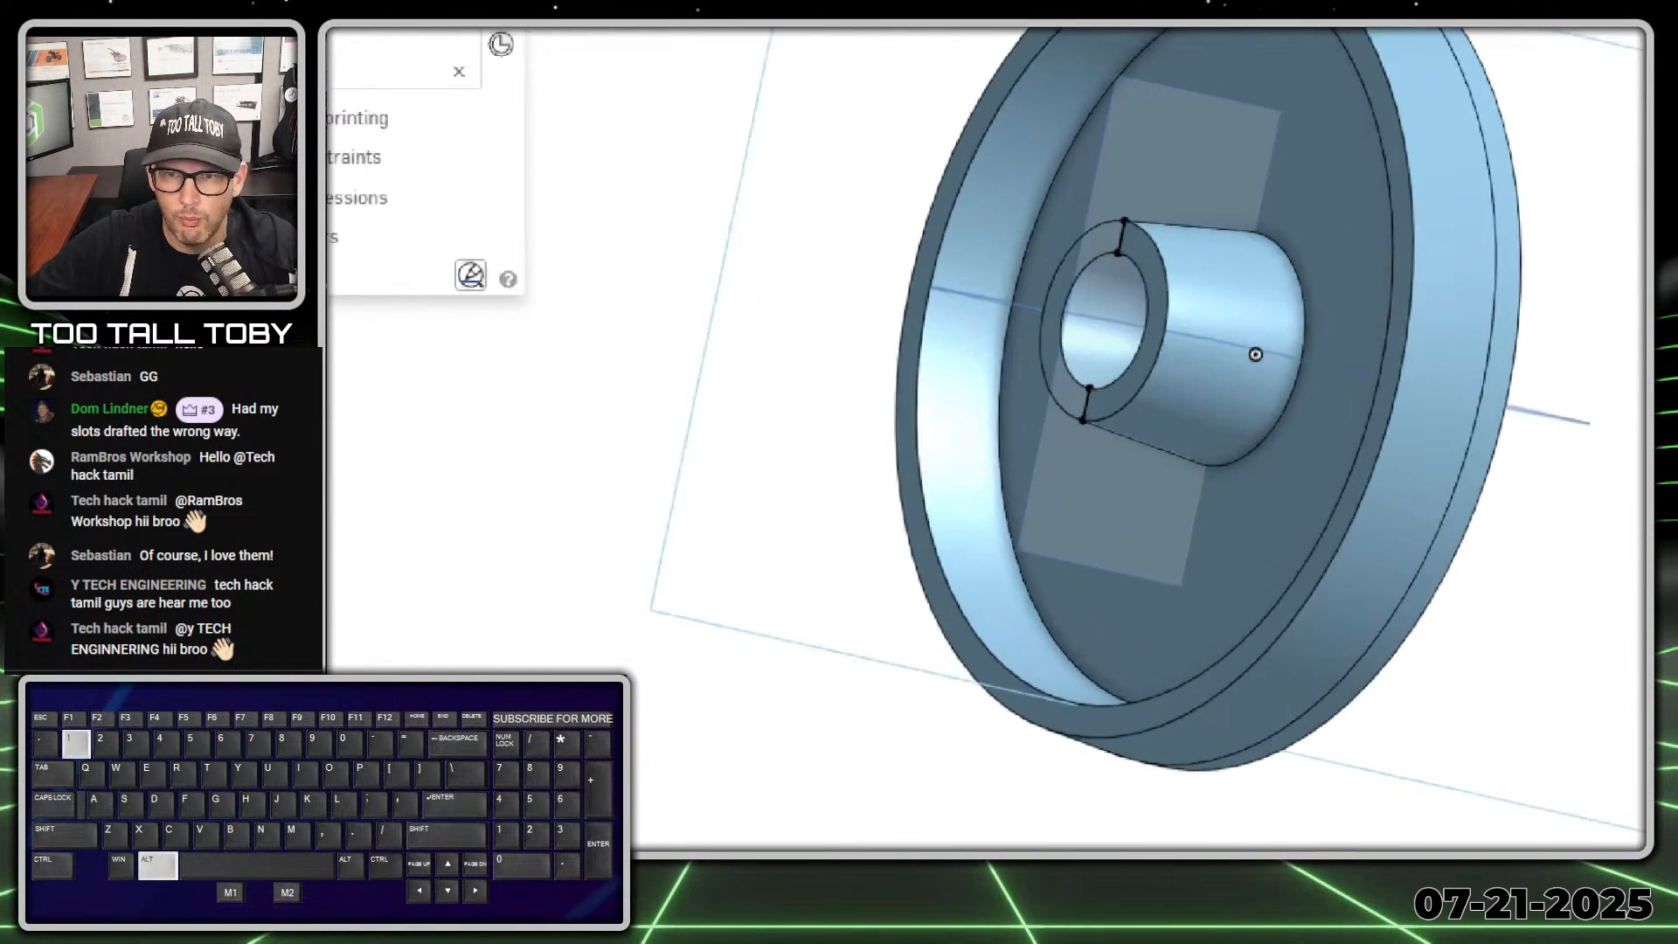
{"action": "left_click", "coordinate": [1096, 404]}
{"action": "left_click_drag", "start_coordinate": [1094, 404], "coordinate": [1146, 490], "text": "ctrl+shift"}
{"action": "left_click_drag", "start_coordinate": [1138, 194], "coordinate": [1224, 243], "text": "ctrl+shift"}
{"action": "key", "text": "alt+1"}
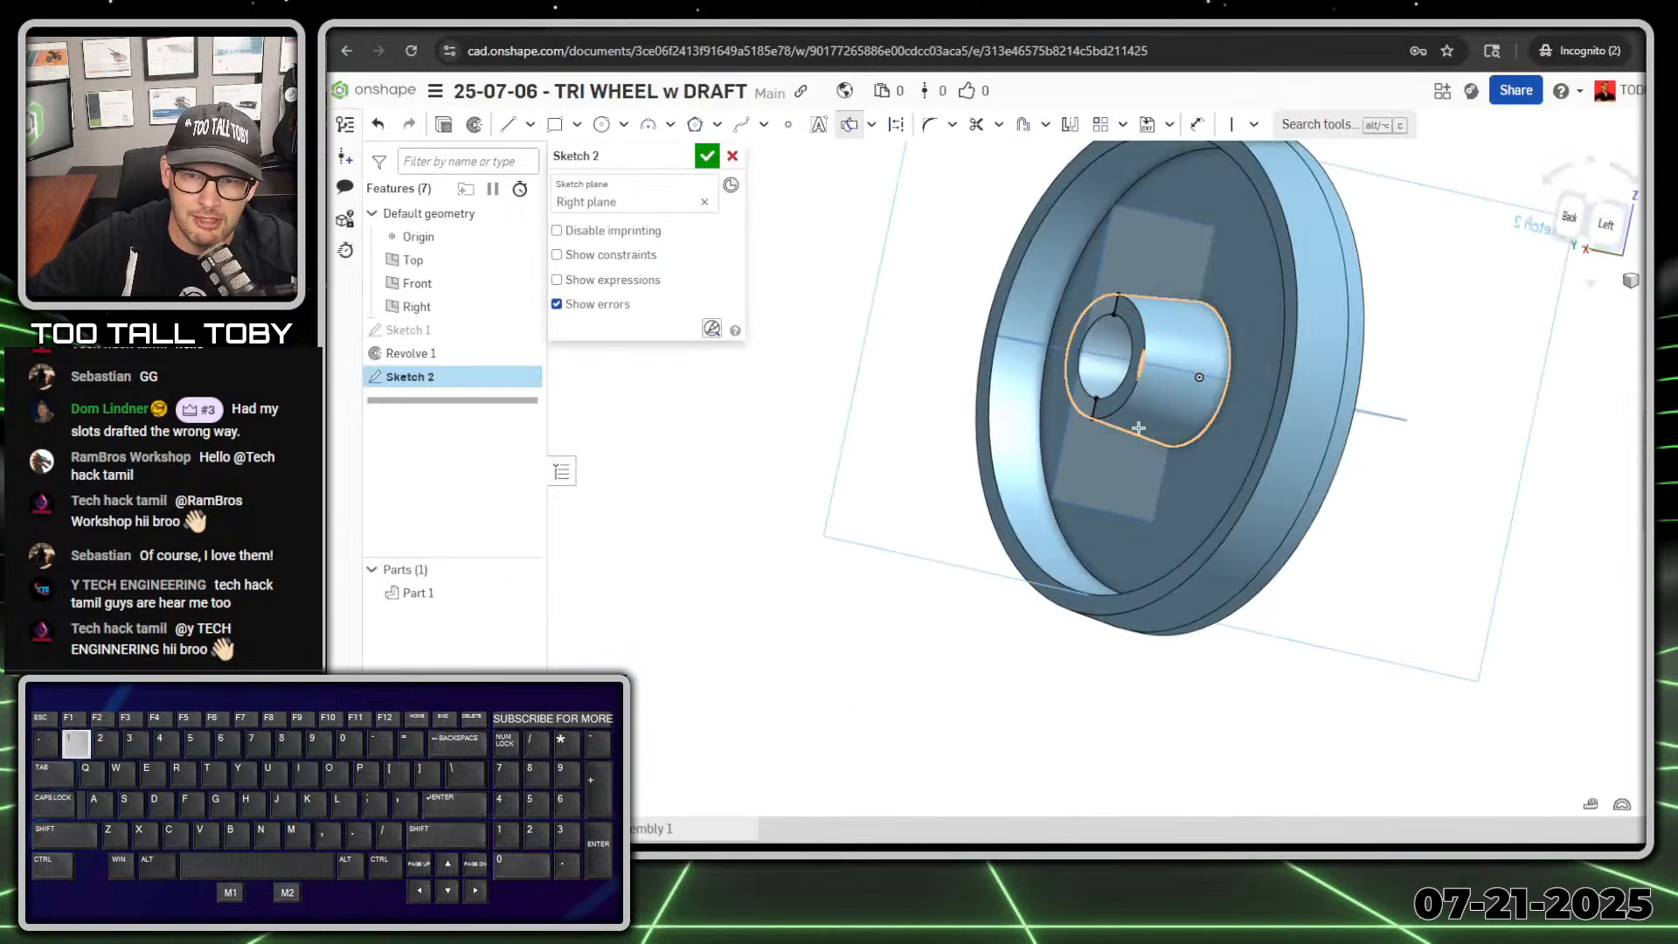
{"action": "left_click", "coordinate": [1147, 418]}
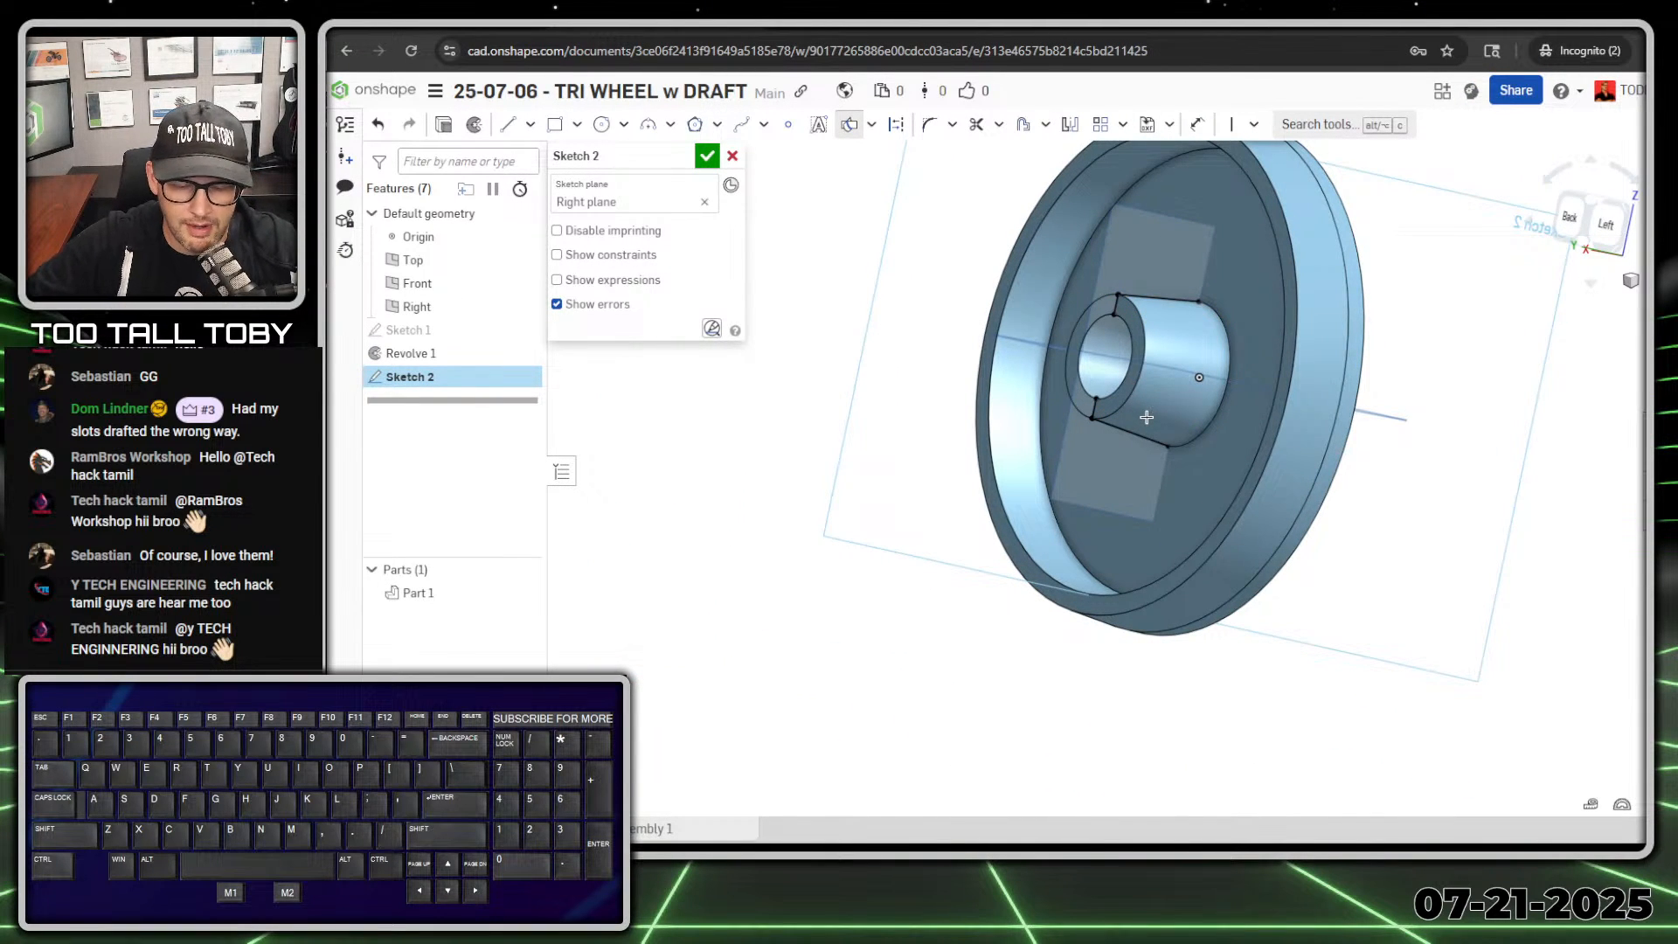
{"action": "key", "text": "alt+1"}
{"action": "left_click_drag", "start_coordinate": [1165, 157], "coordinate": [1165, 60], "text": "ctrl+shift"}
{"action": "key", "text": "alt+1"}
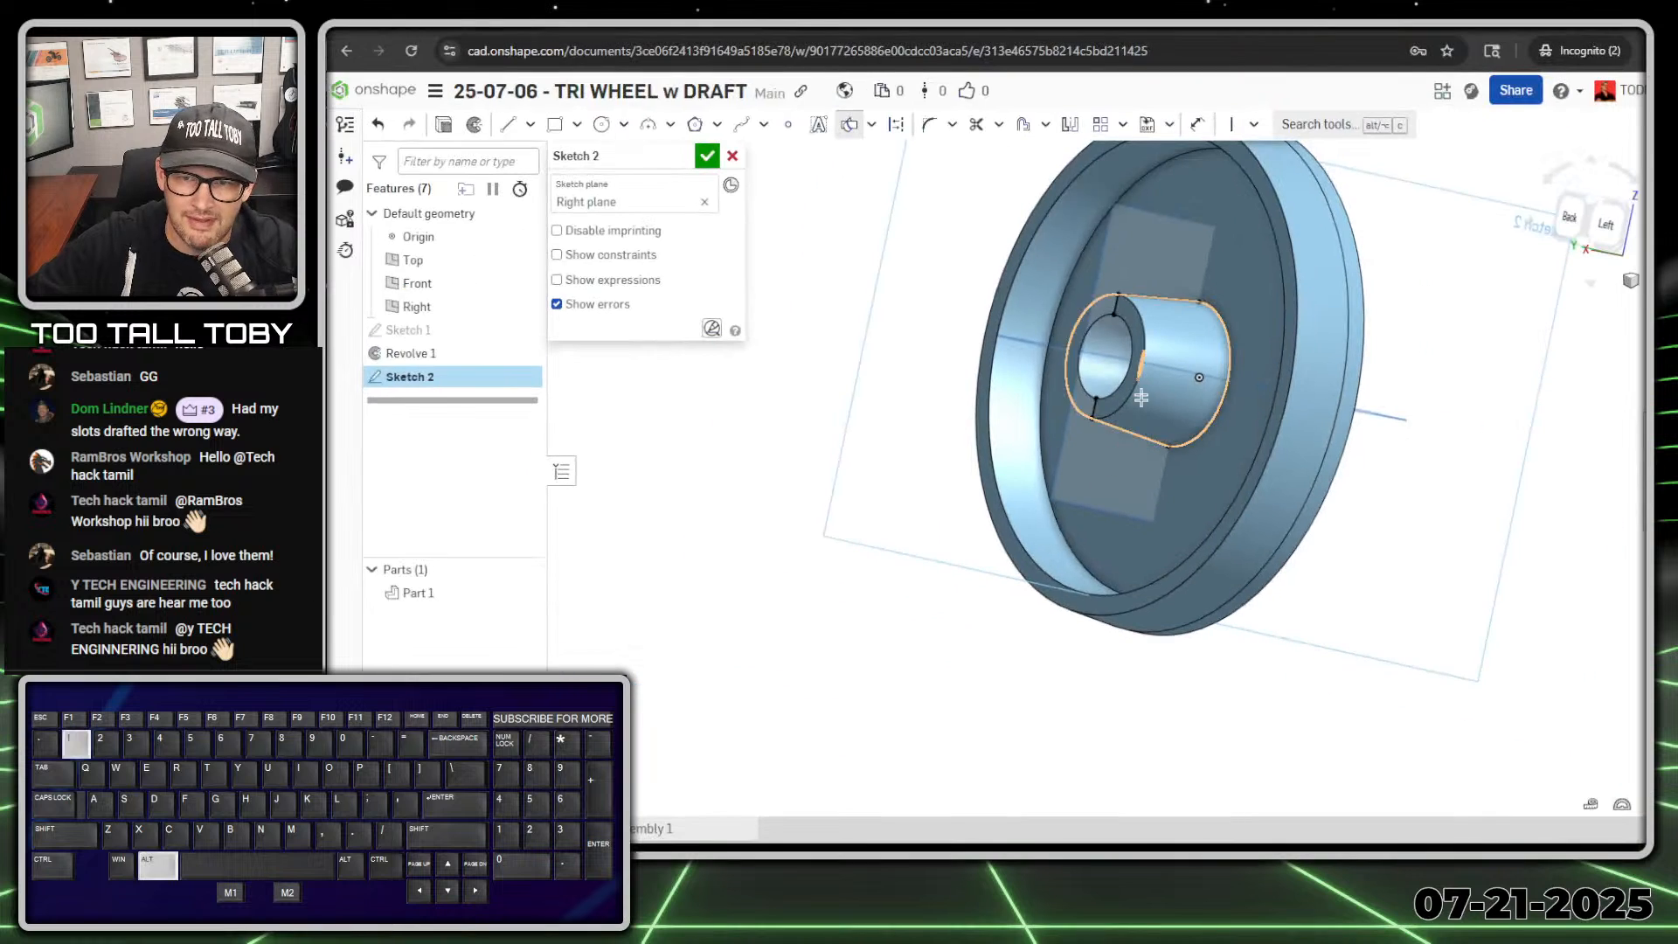
Step: Add Intersection curves from the recessed web face, the rim's inner drafted face and the rim's end face
{"action": "left_click", "coordinate": [1177, 502]}
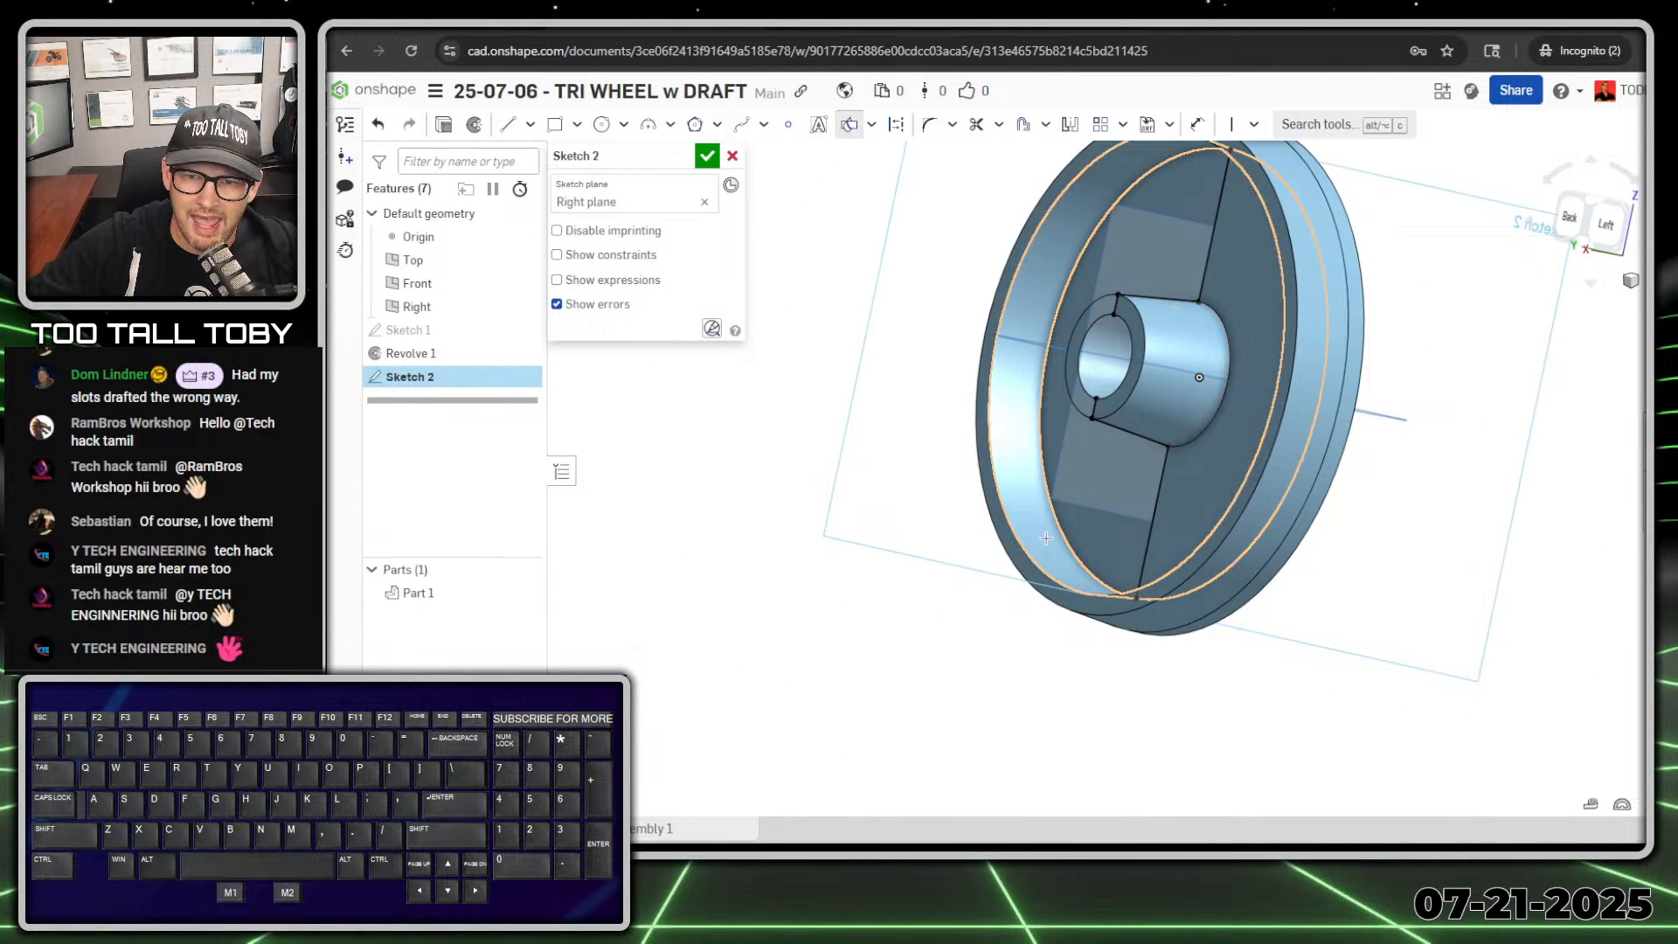
{"action": "left_click", "coordinate": [1046, 538]}
{"action": "left_click", "coordinate": [1046, 587]}
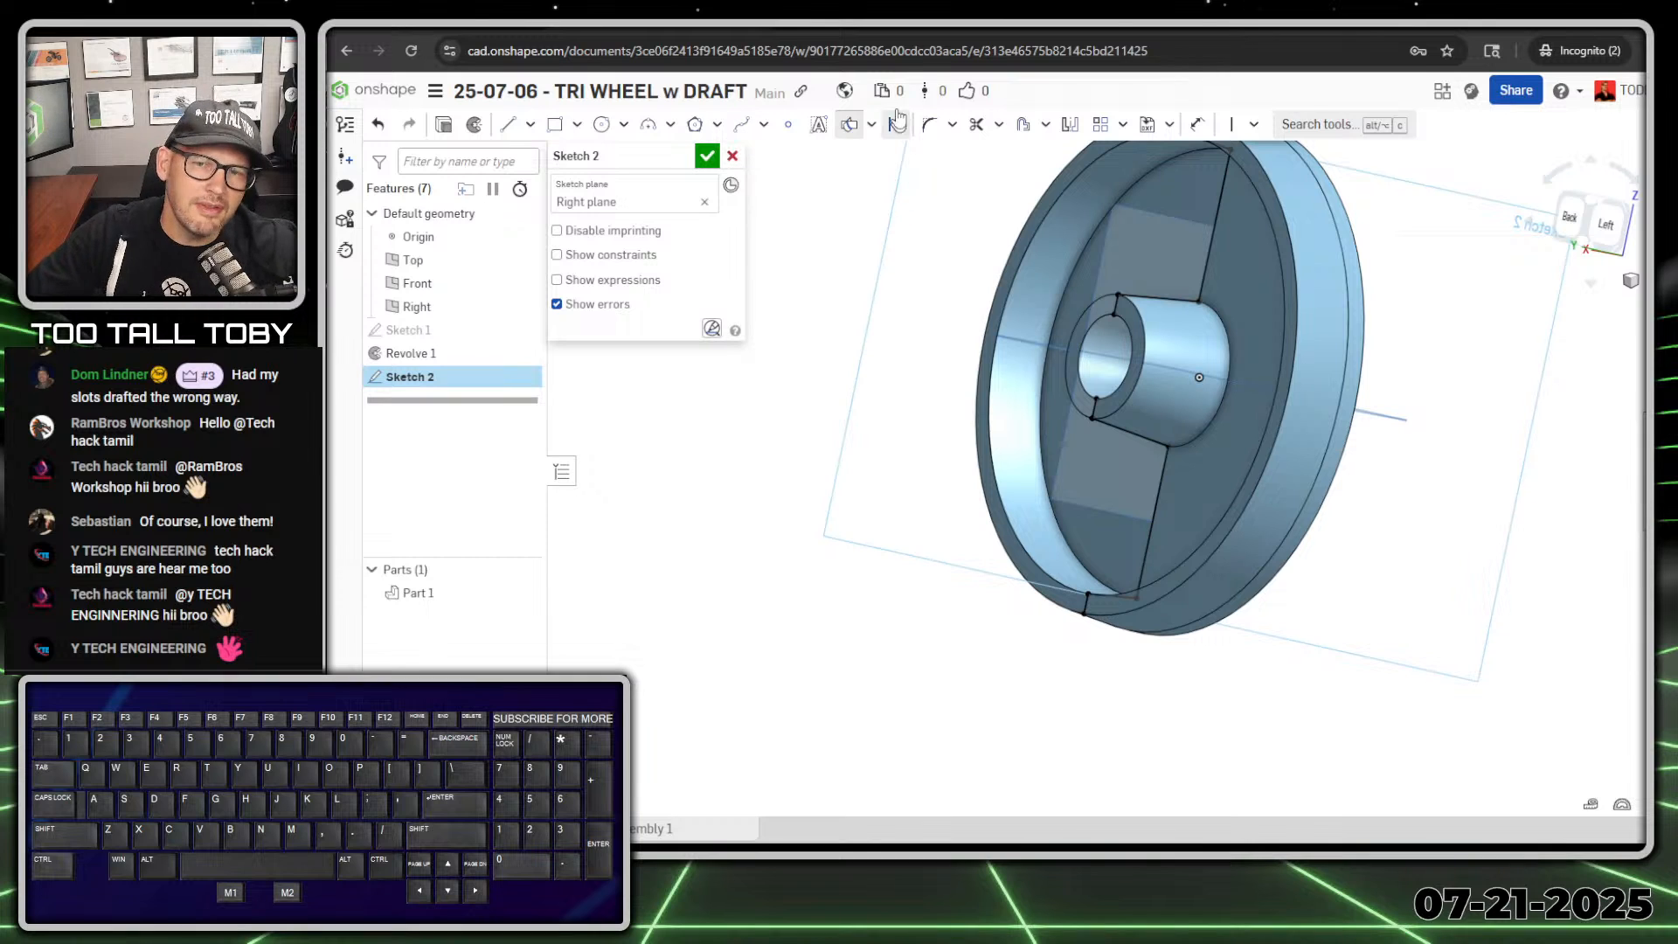
Step: Sketch a 220 mm radius three-point arc sagging between the rim's inner drafted line and the hub's outer drafted line
{"action": "left_click", "coordinate": [850, 124]}
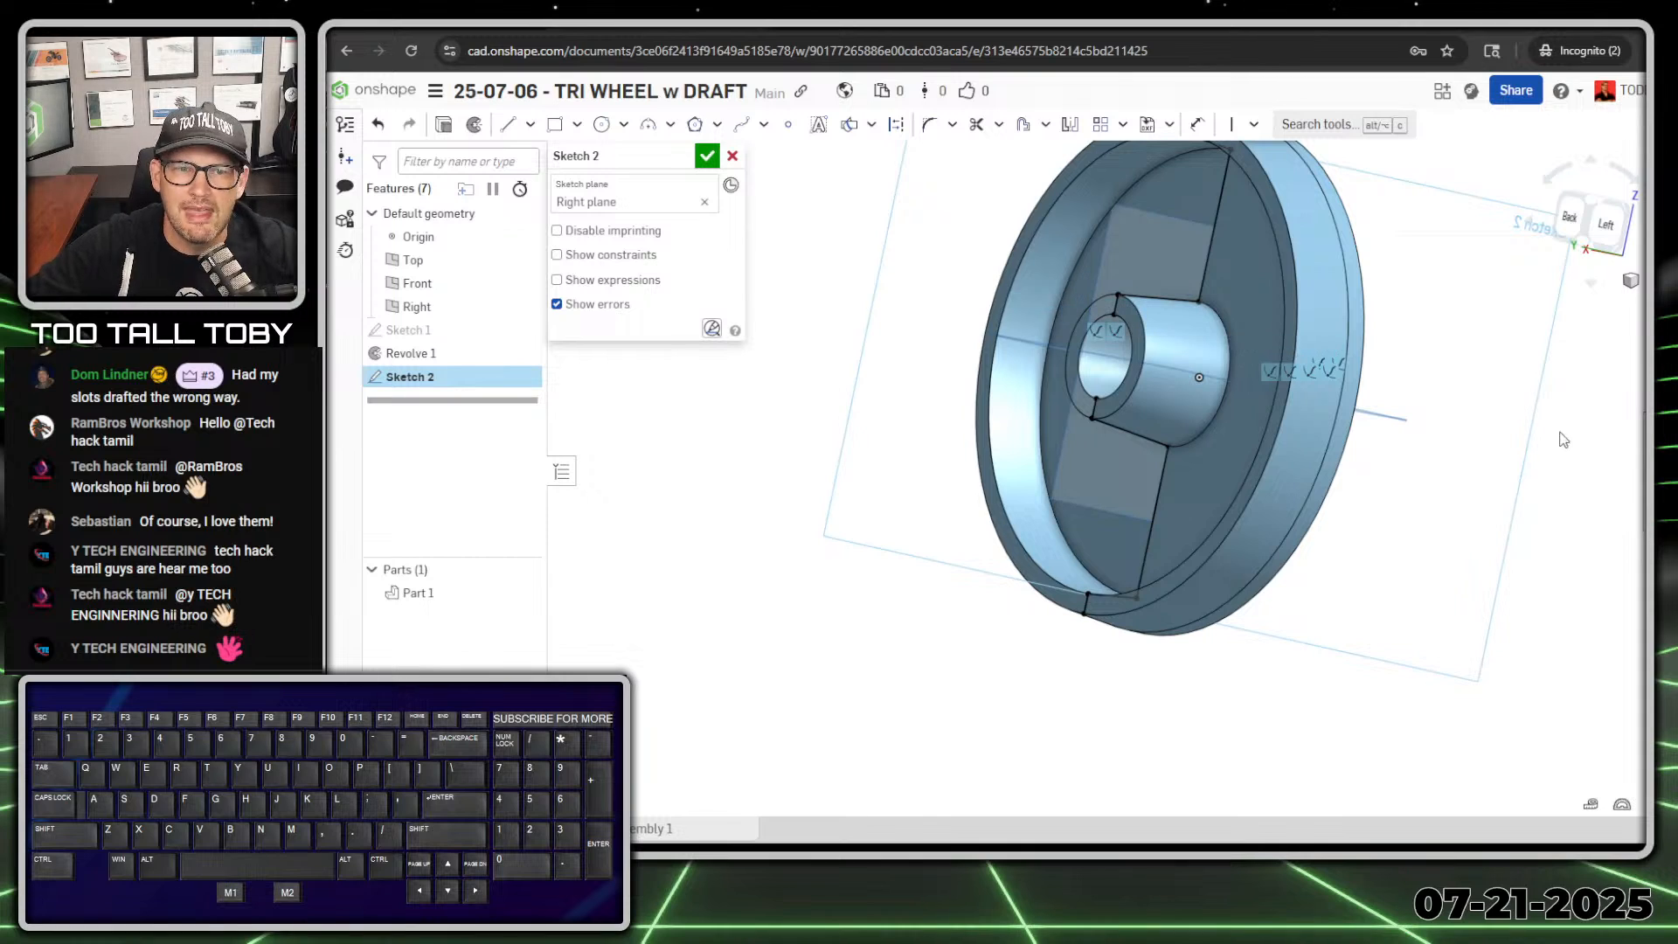
{"action": "middle_click_drag", "start_coordinate": [1166, 573], "coordinate": [1154, 508]}
{"action": "scroll", "coordinate": [1224, 520], "scroll_direction": "up", "scroll_amount": 5}
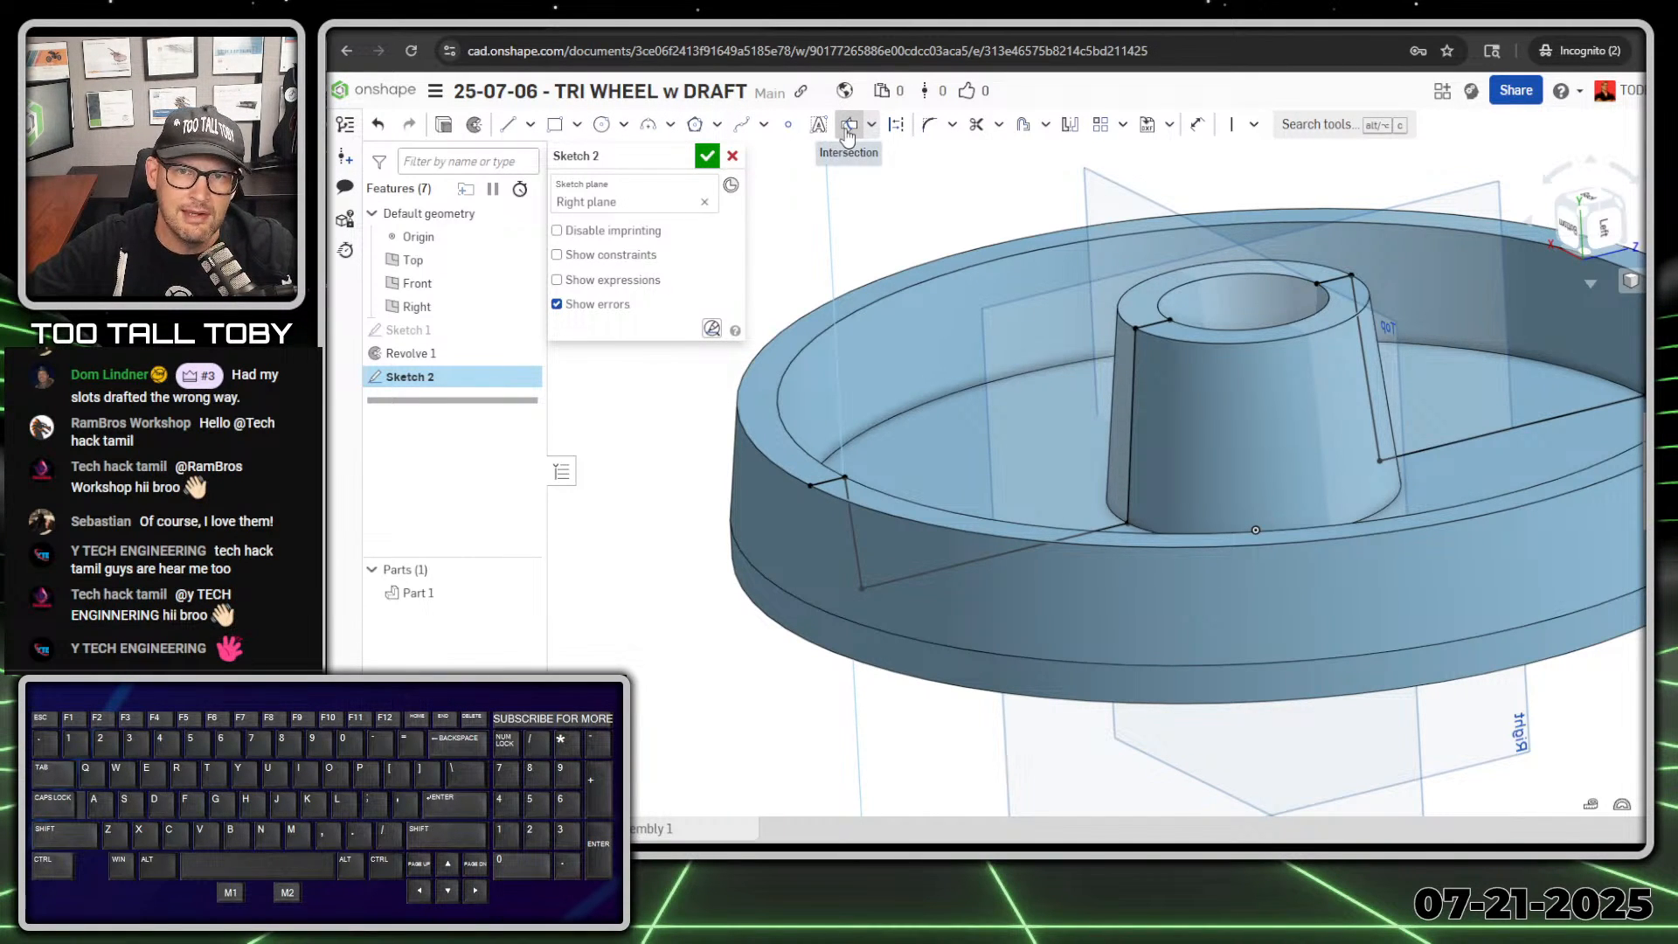
{"action": "left_click", "coordinate": [647, 131]}
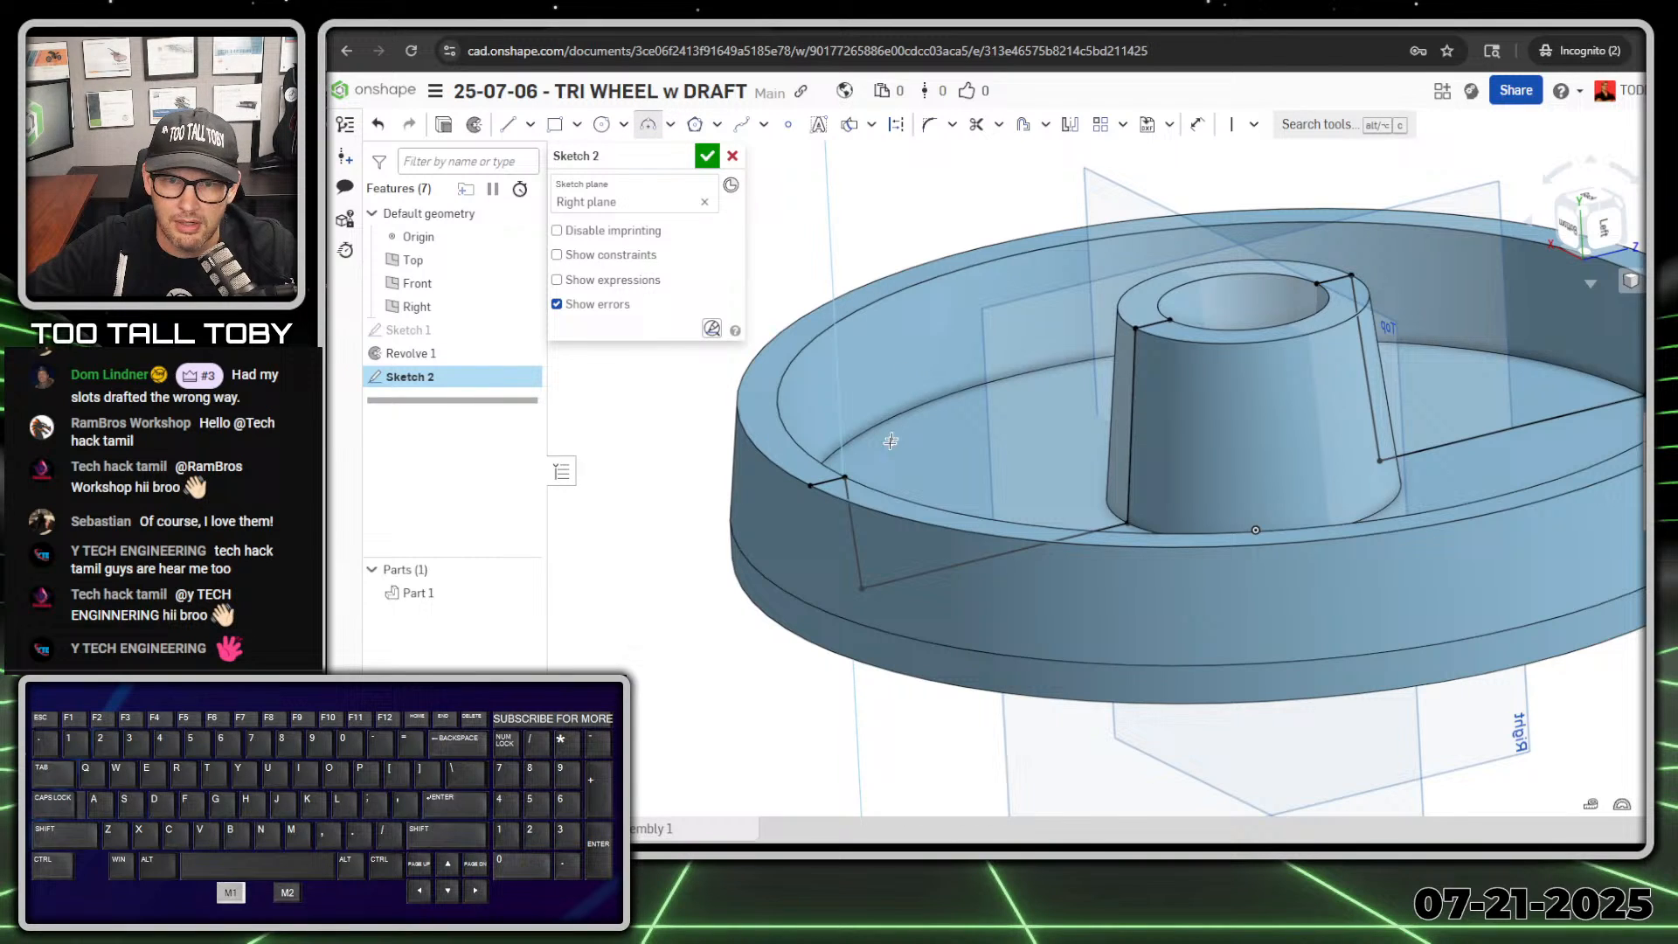
{"action": "left_click", "coordinate": [852, 514]}
{"action": "left_click", "coordinate": [1133, 382]}
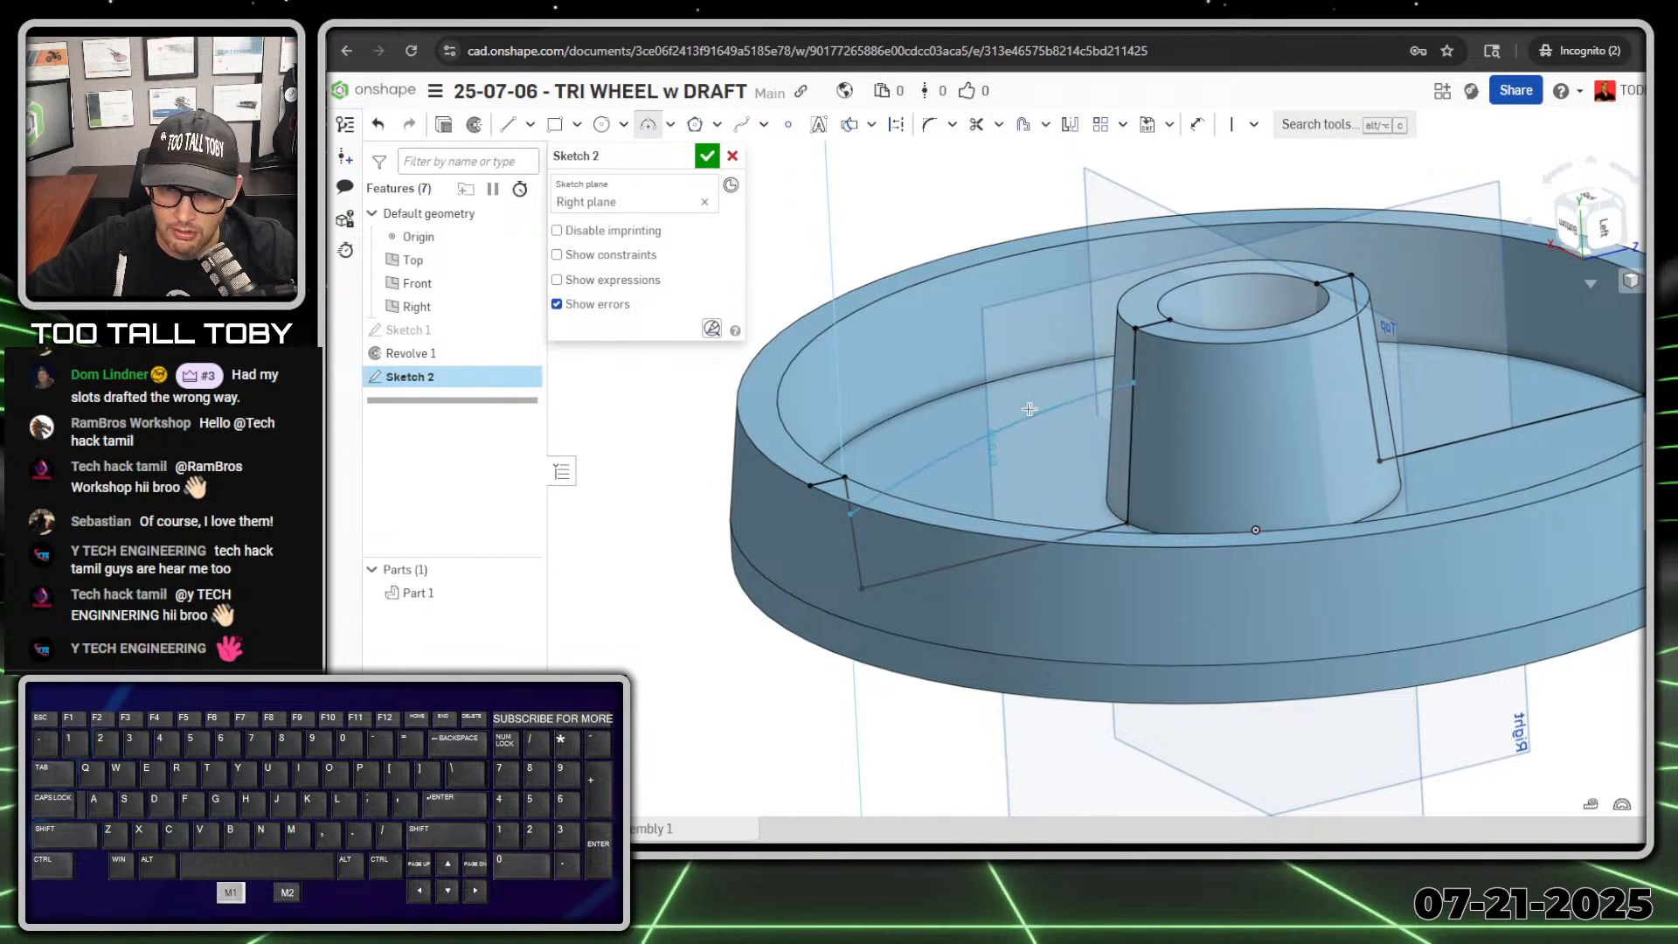
{"action": "left_click", "coordinate": [1040, 444]}
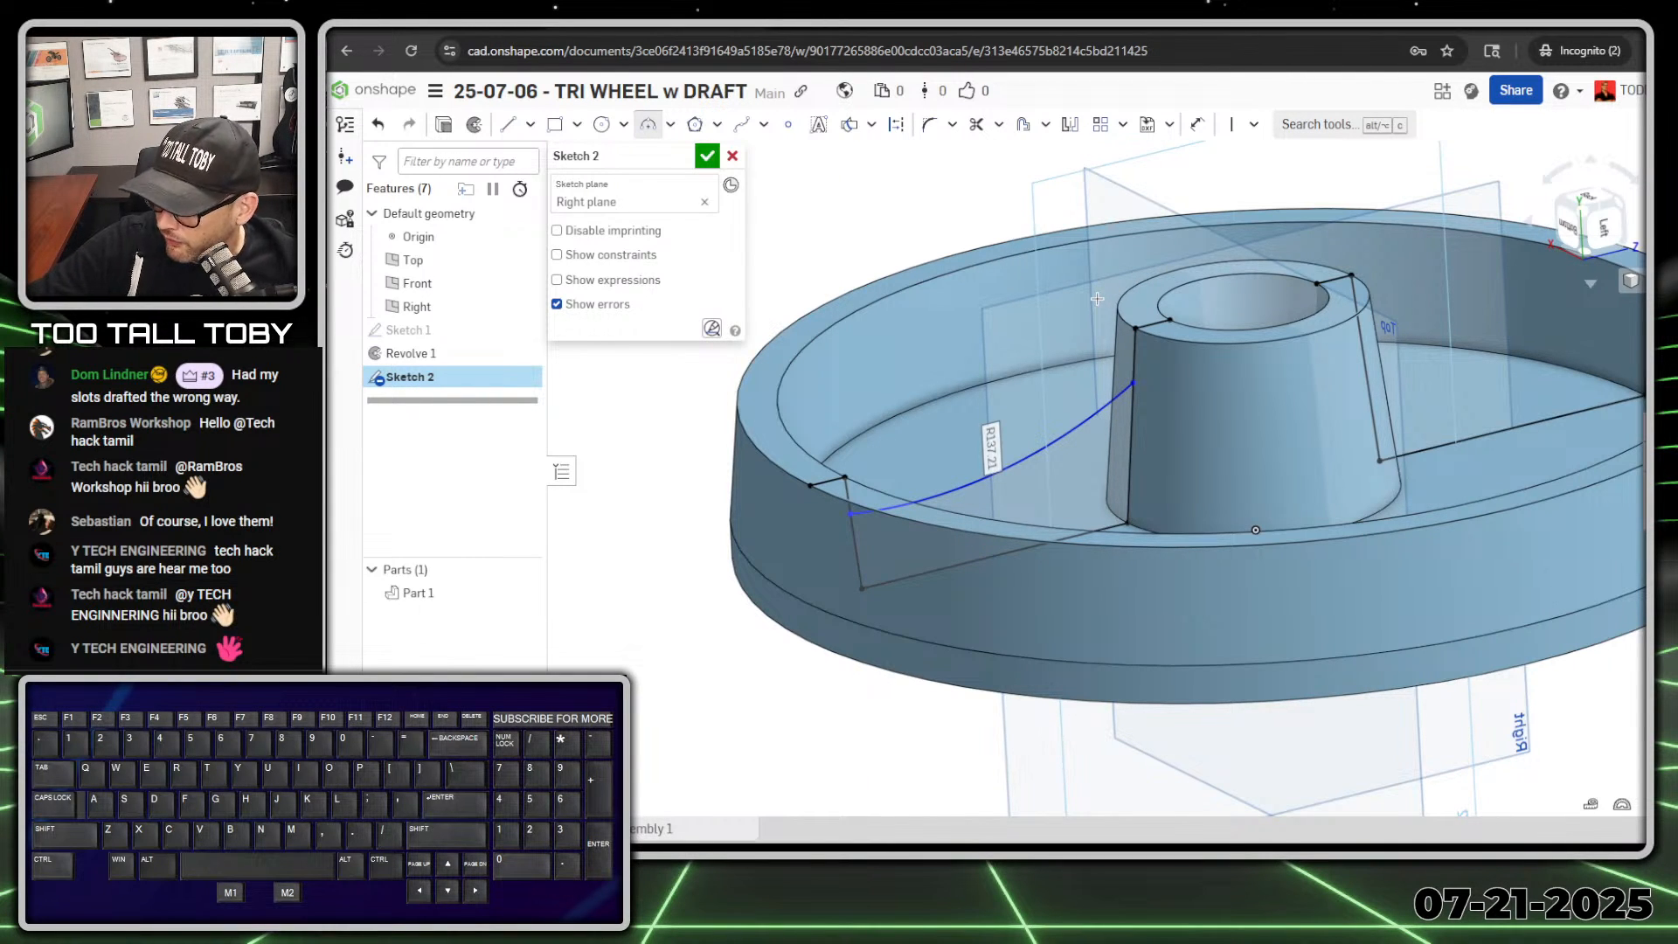
{"action": "type", "text": "220"}
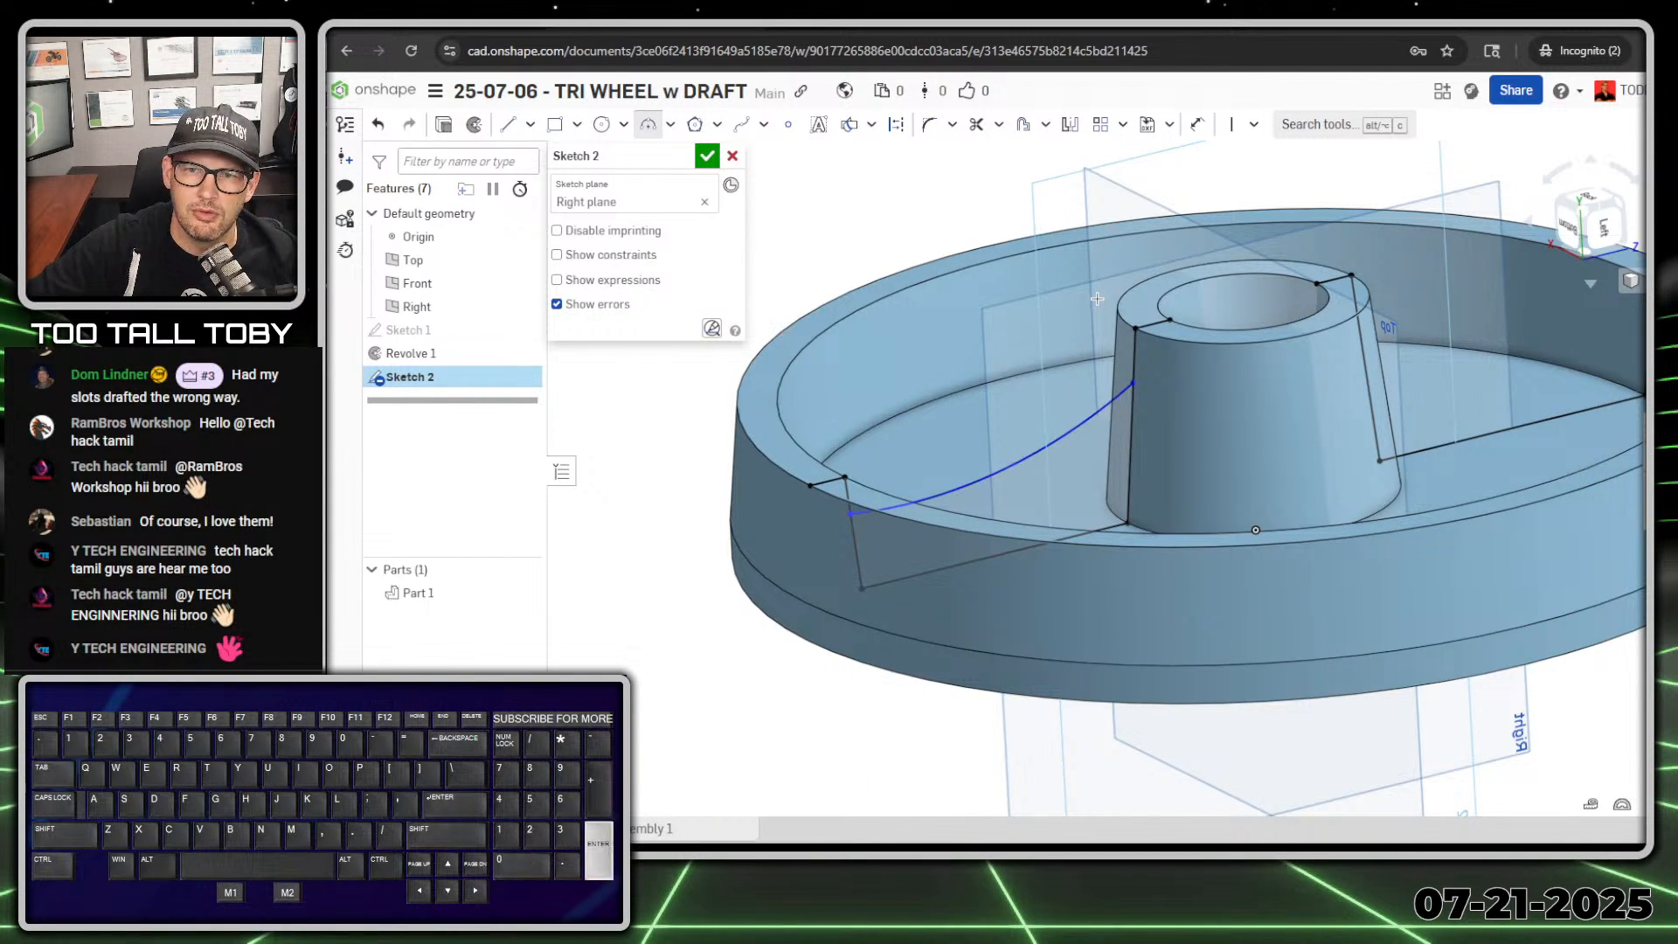
{"action": "key", "text": "Return"}
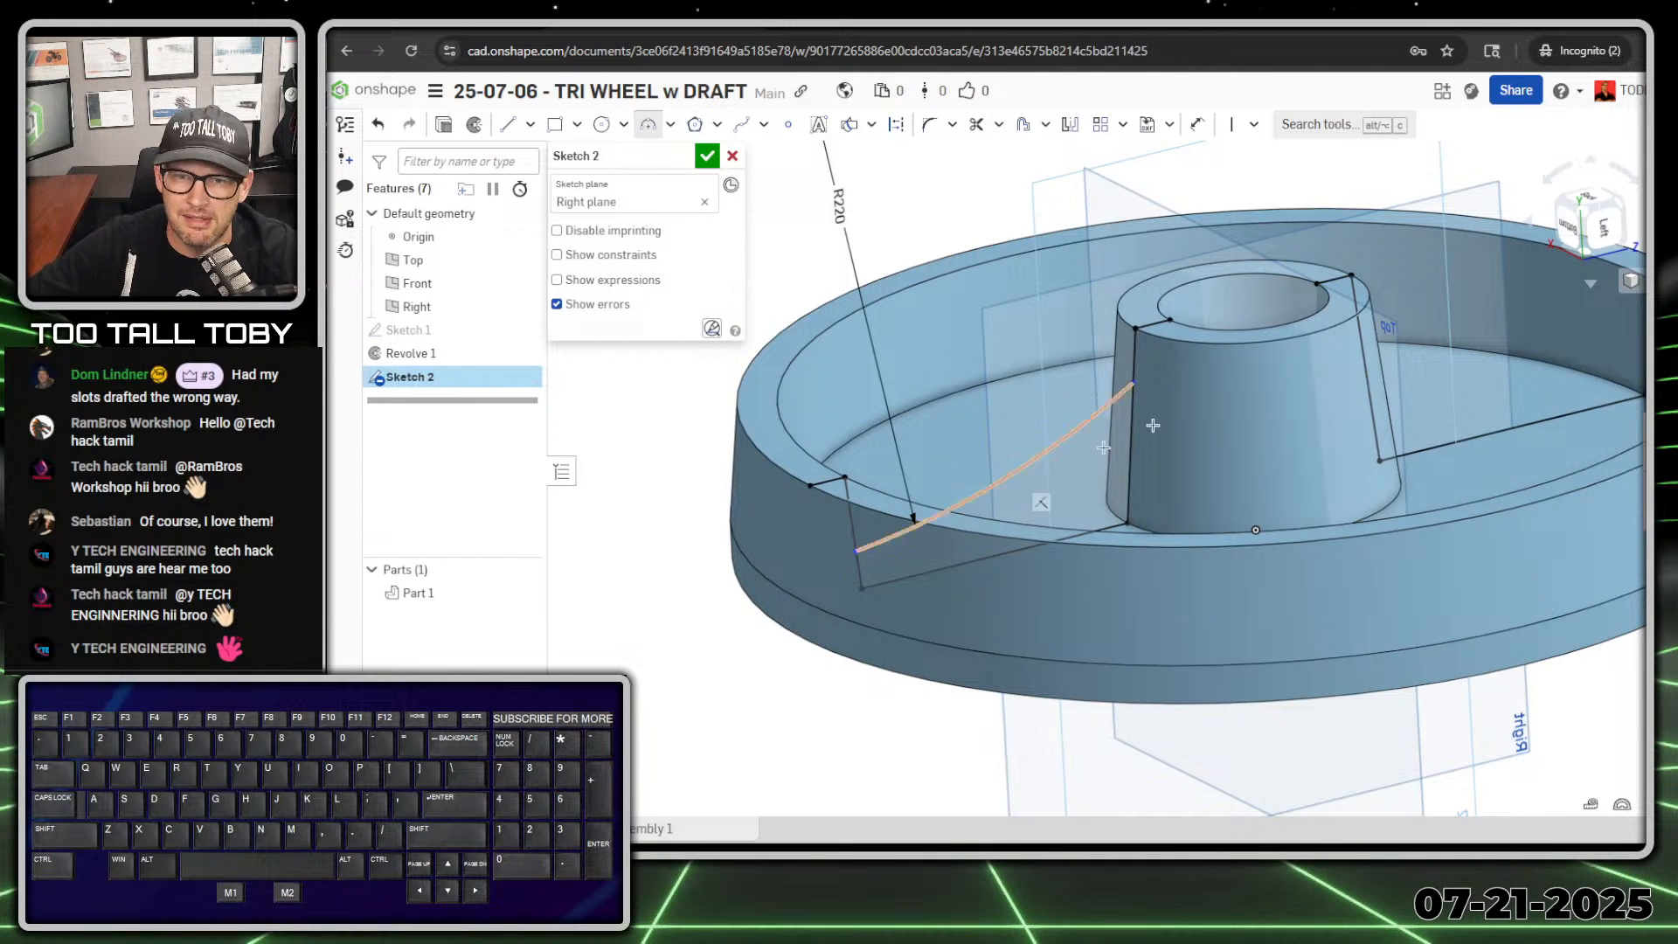
Step: Dimension the arc's rim-side endpoint 5 mm below the rim's end face line
{"action": "key", "text": "s"}
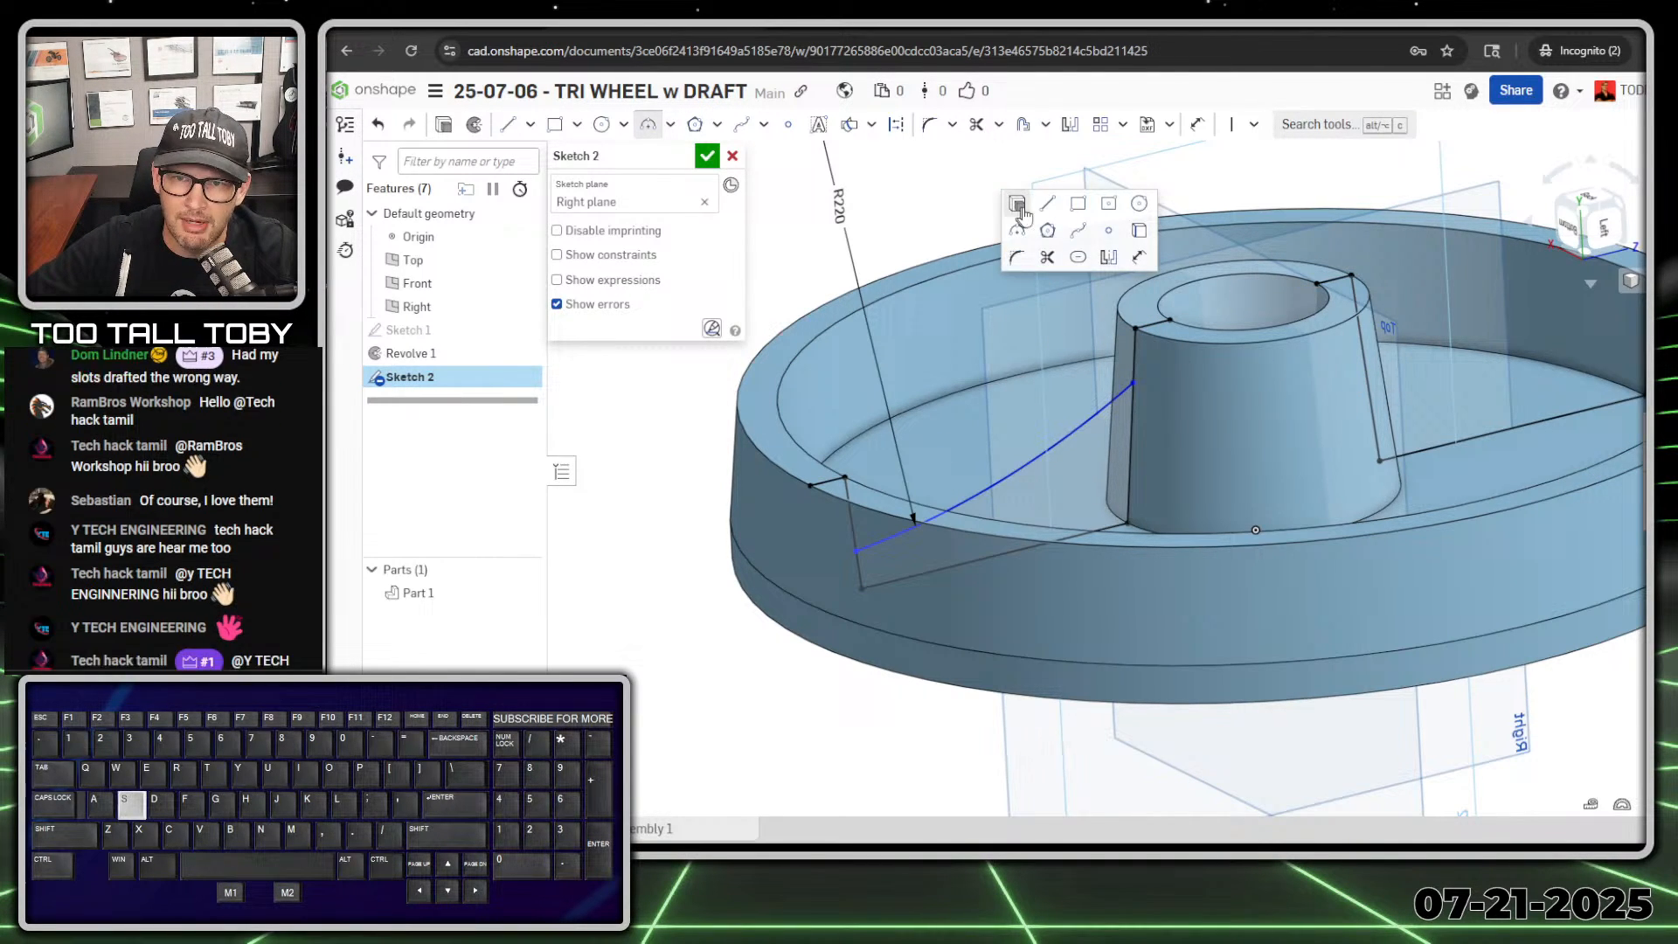
{"action": "left_click", "coordinate": [1138, 262]}
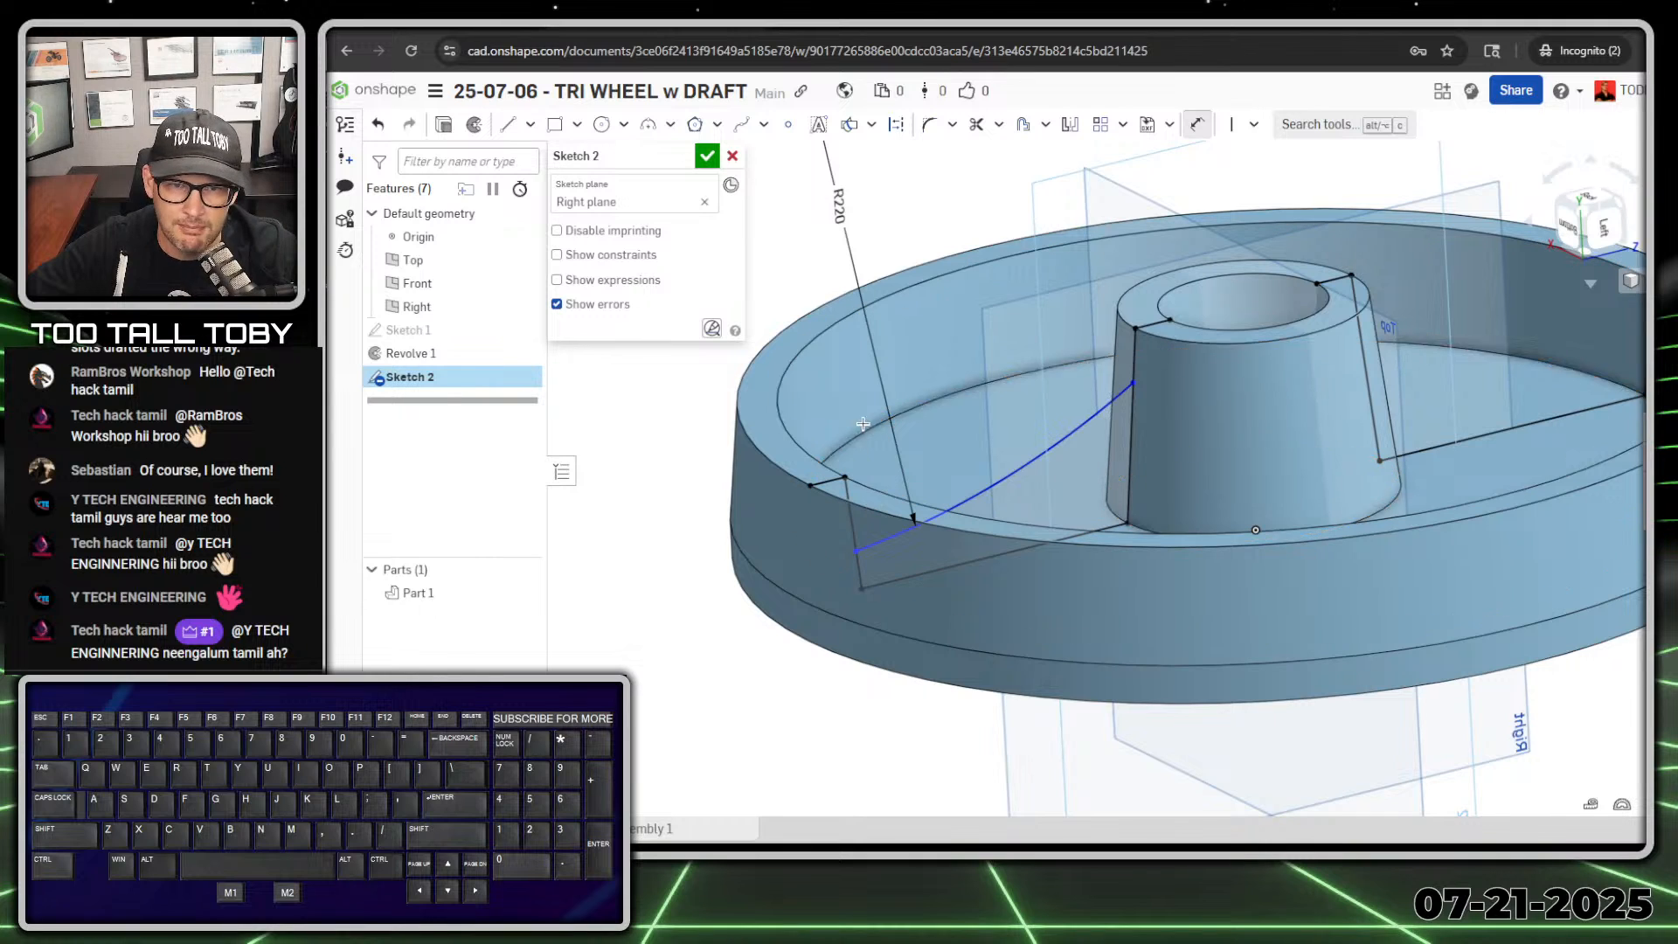
{"action": "left_click", "coordinate": [830, 479]}
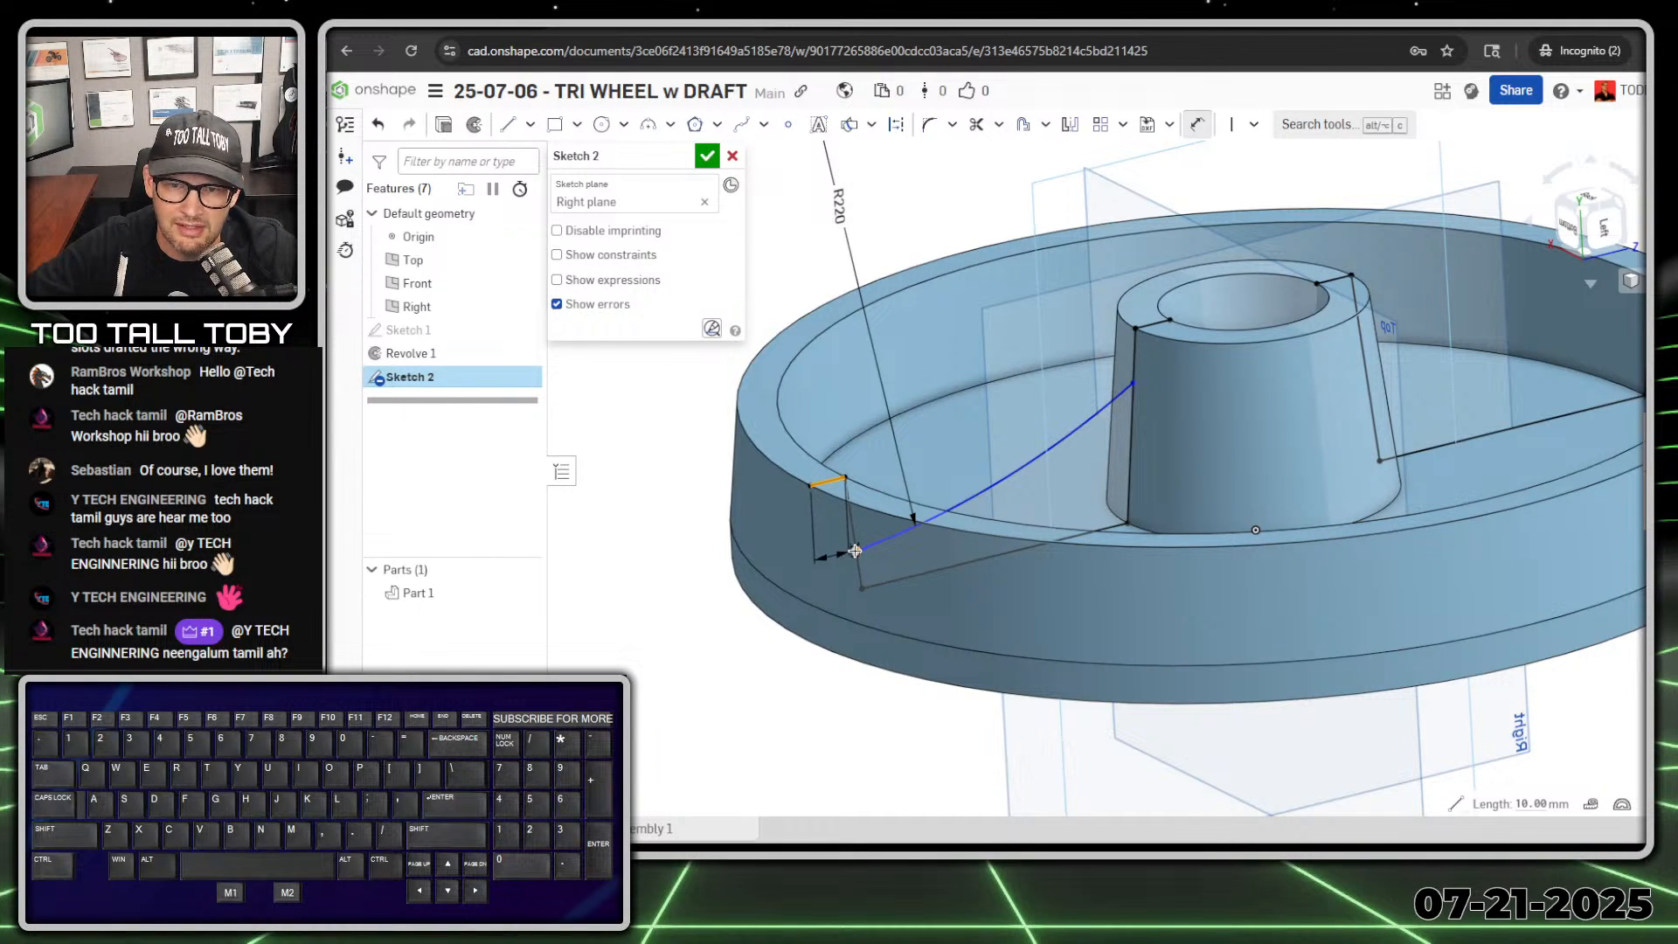
{"action": "left_click", "coordinate": [856, 551]}
{"action": "left_click", "coordinate": [765, 537]}
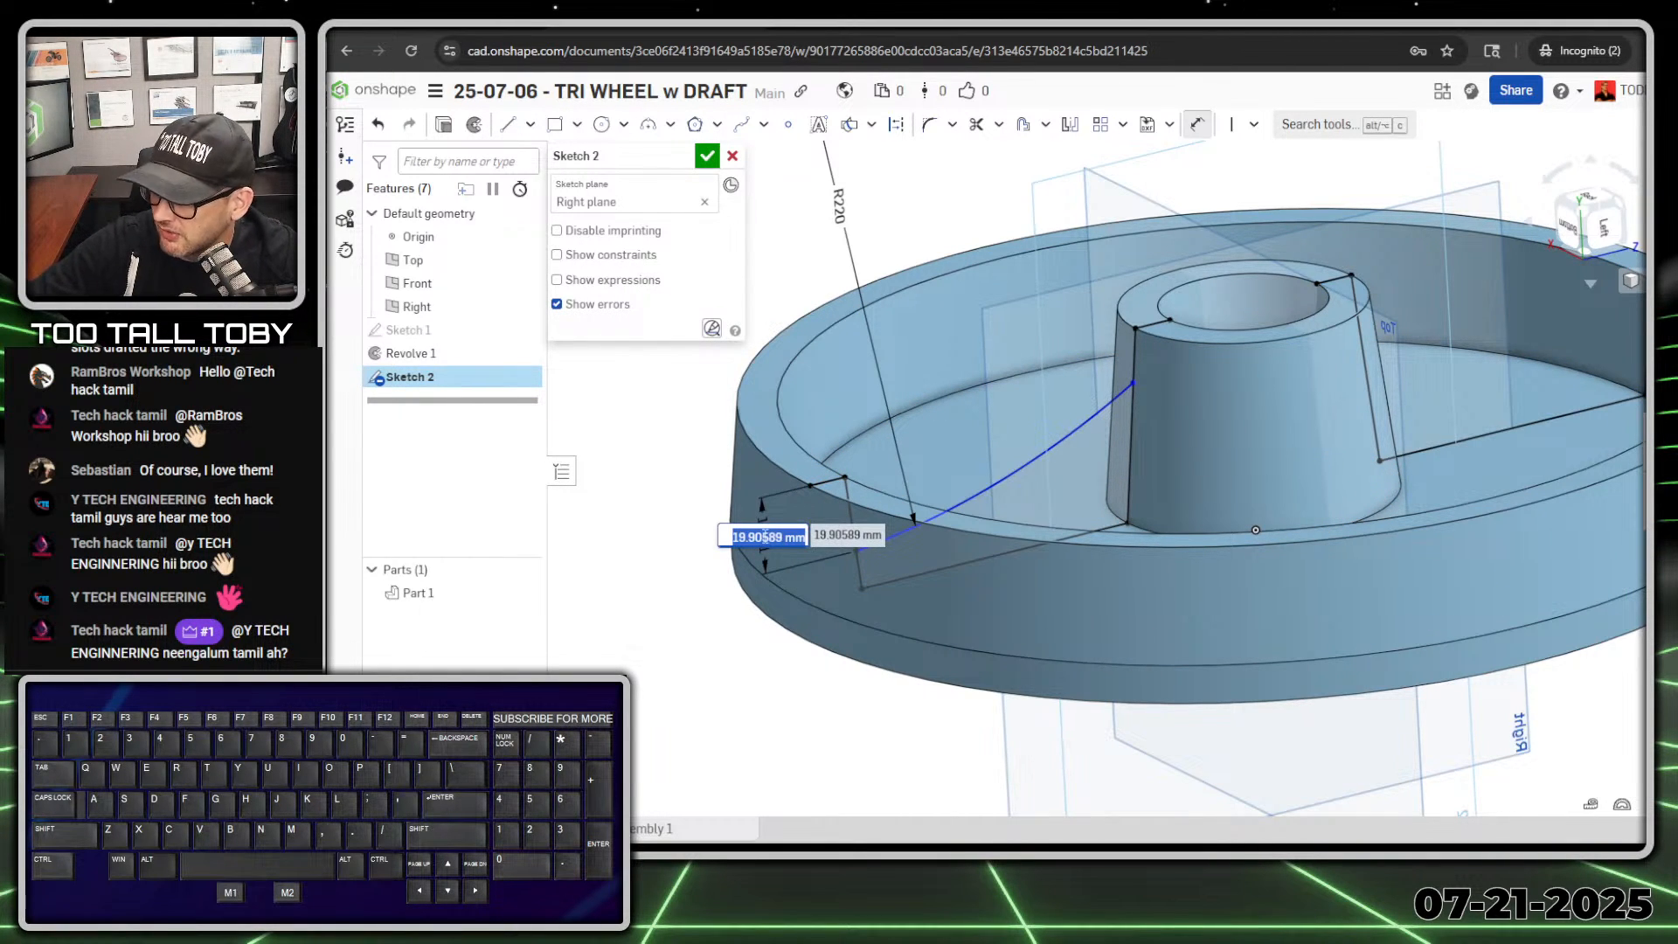
{"action": "type", "text": "5"}
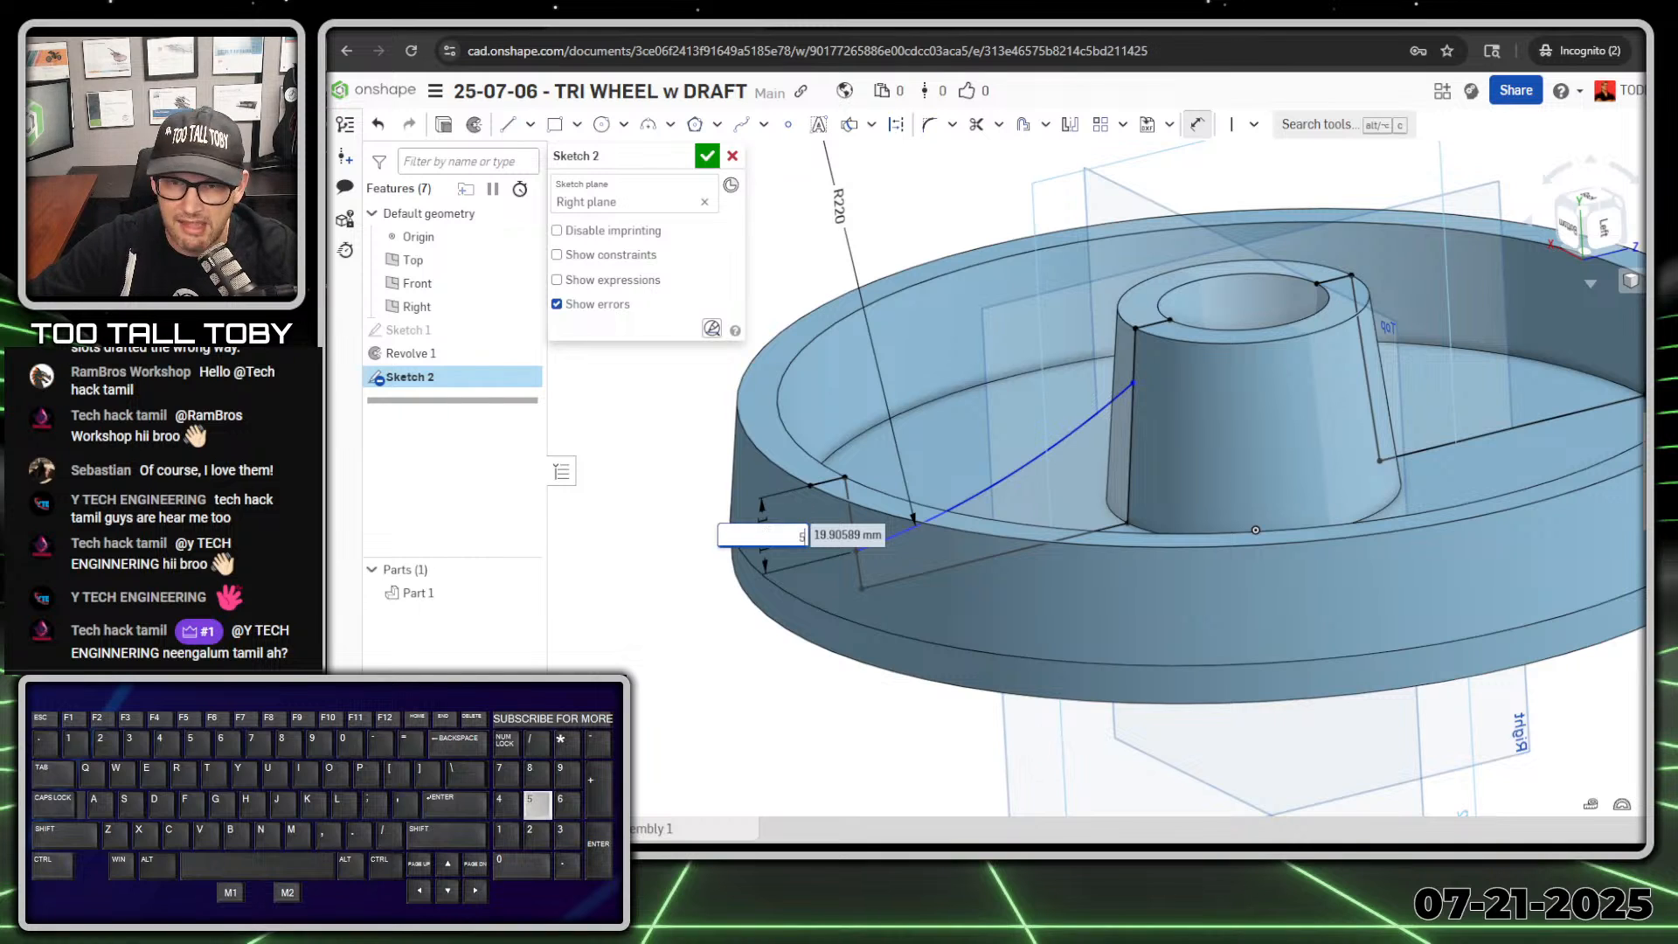
{"action": "key", "text": "Return"}
{"action": "scroll", "coordinate": [1135, 398], "scroll_direction": "up", "scroll_amount": 3}
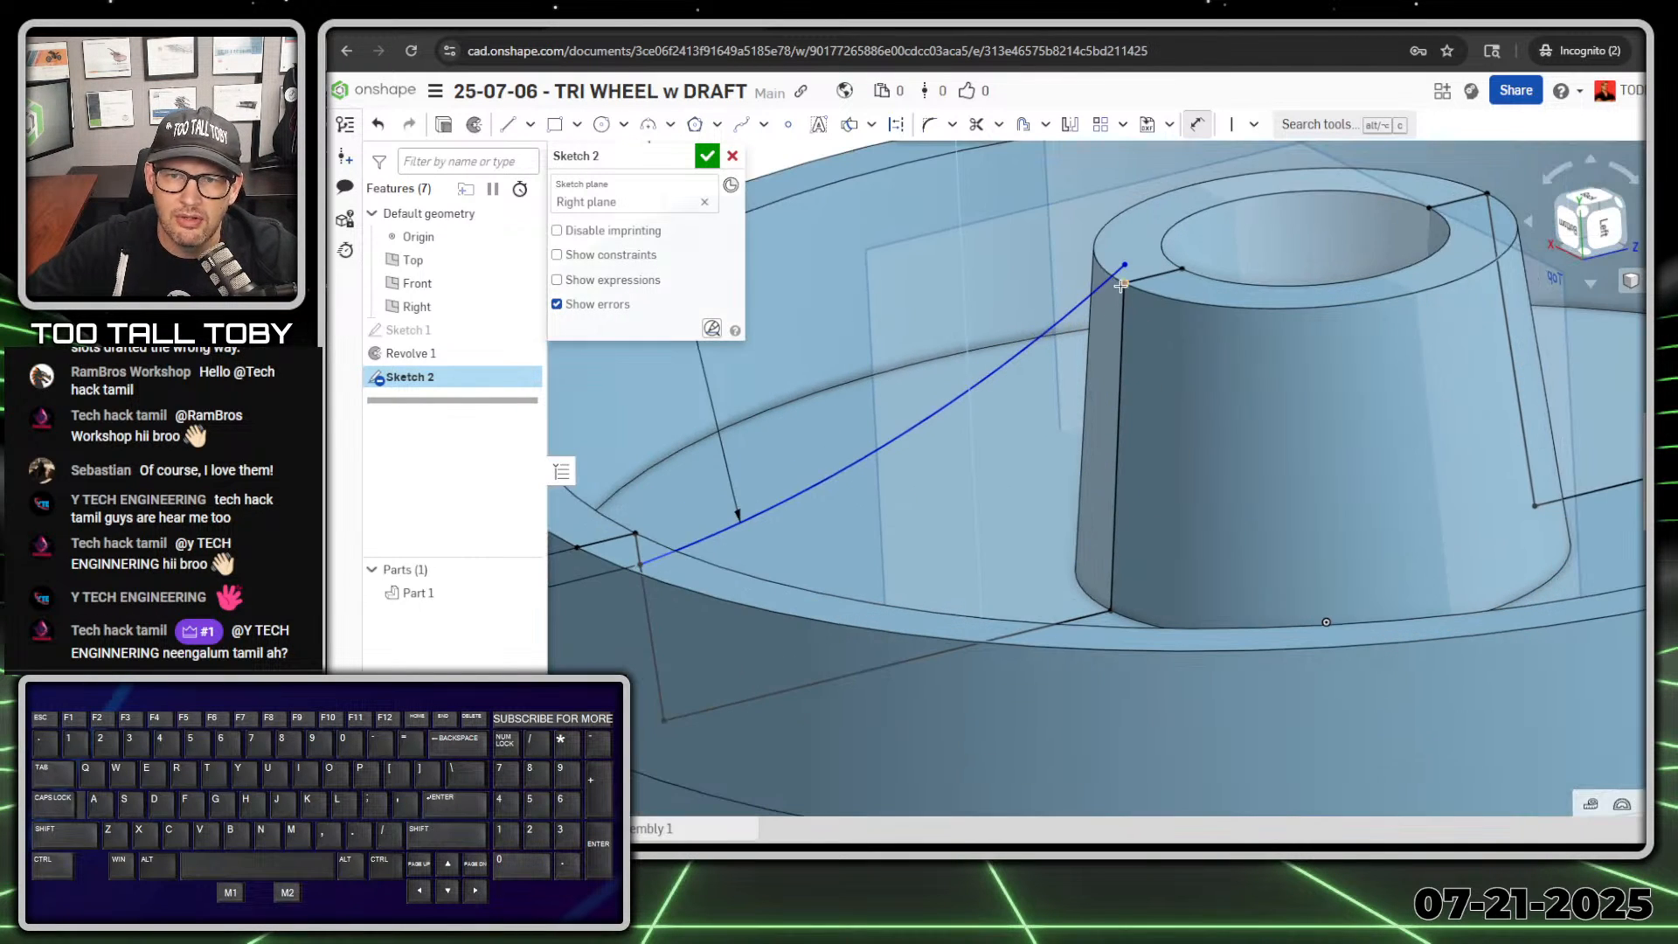
Step: Move the arc's hub-side endpoint down, dimension it 8 mm below the hub's end face line, and finish the sketch
{"action": "left_click_drag", "start_coordinate": [1128, 325], "coordinate": [1123, 347]}
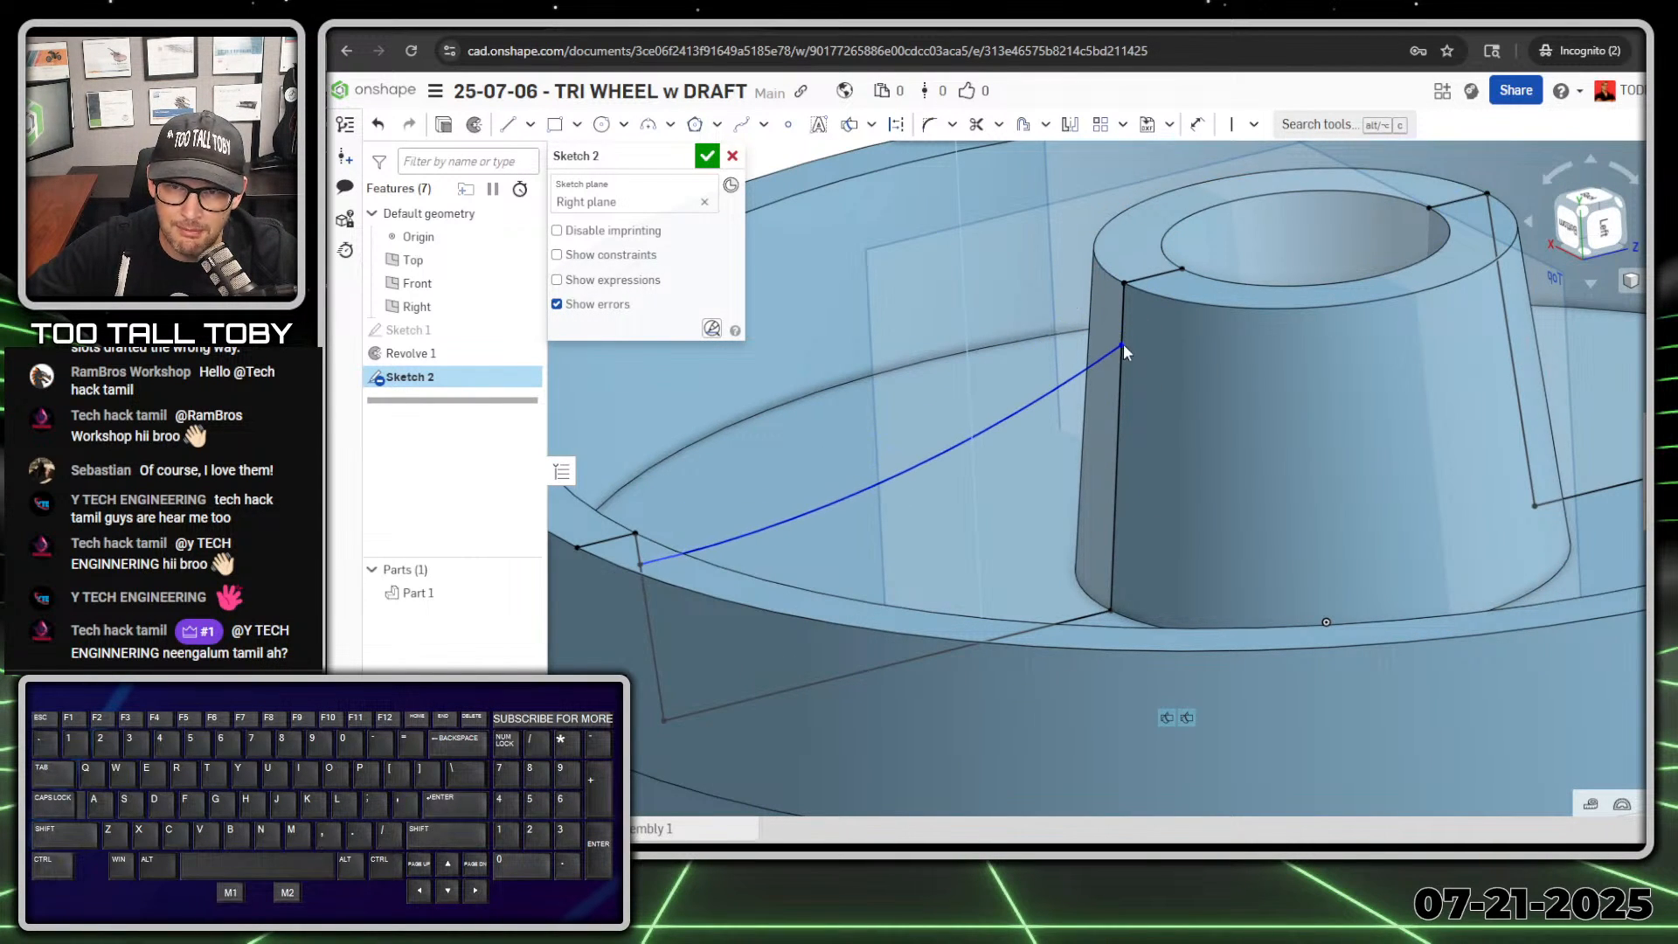
{"action": "key", "text": "s"}
{"action": "left_click", "coordinate": [1110, 245]}
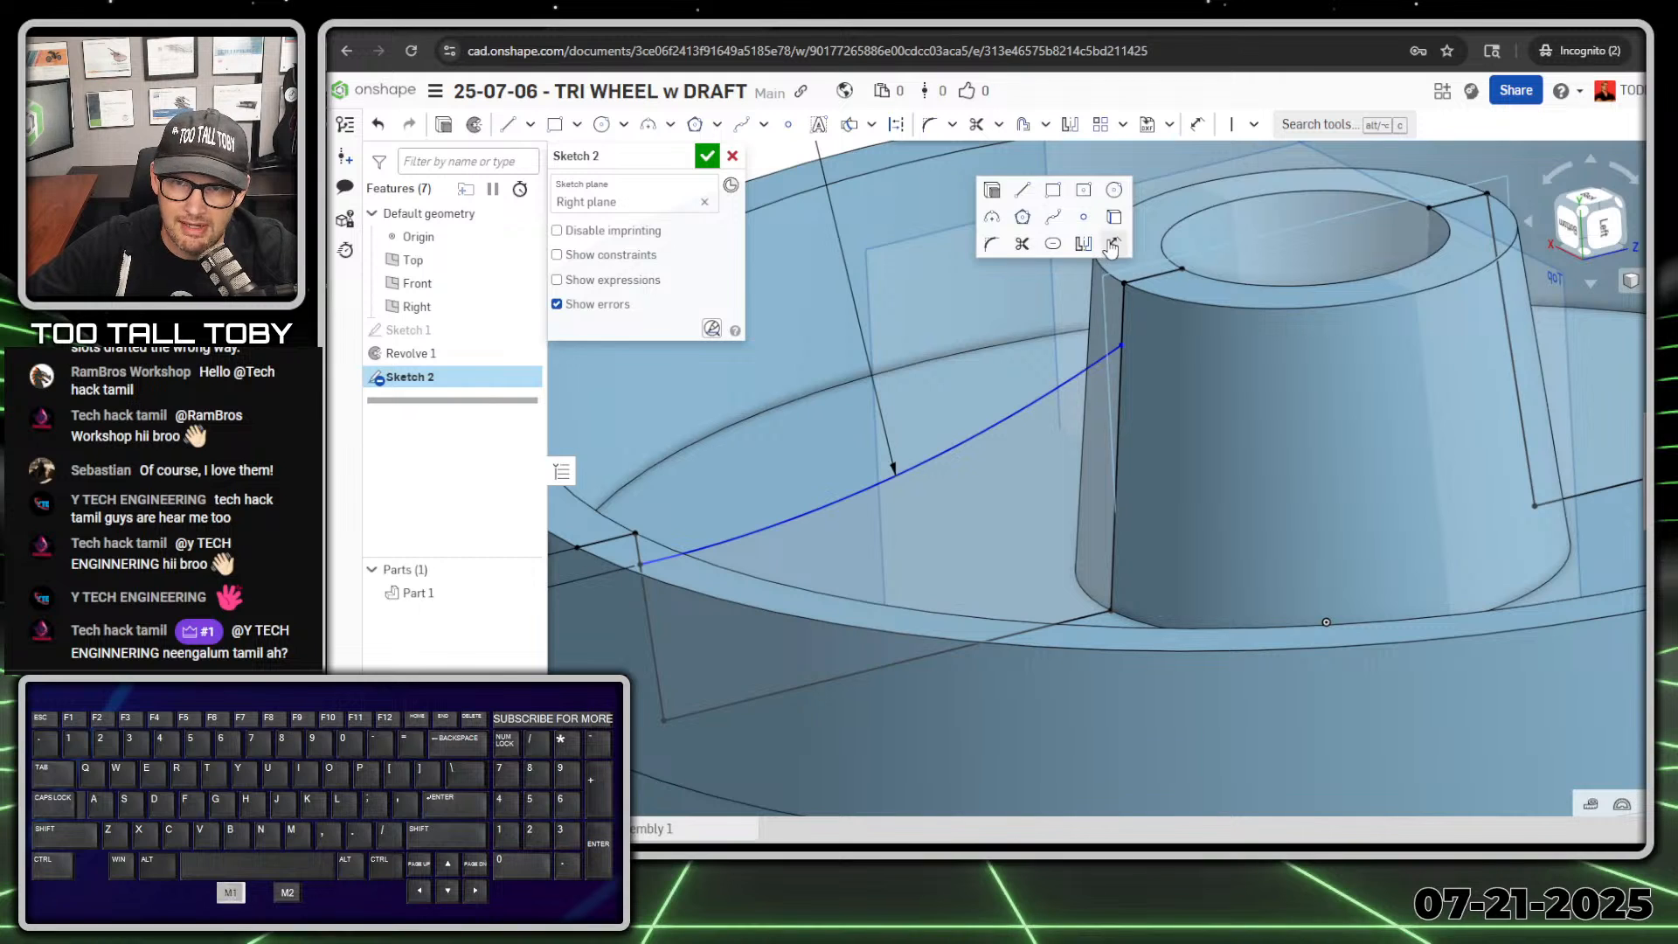
{"action": "left_click", "coordinate": [1154, 276]}
{"action": "left_click", "coordinate": [1123, 348]}
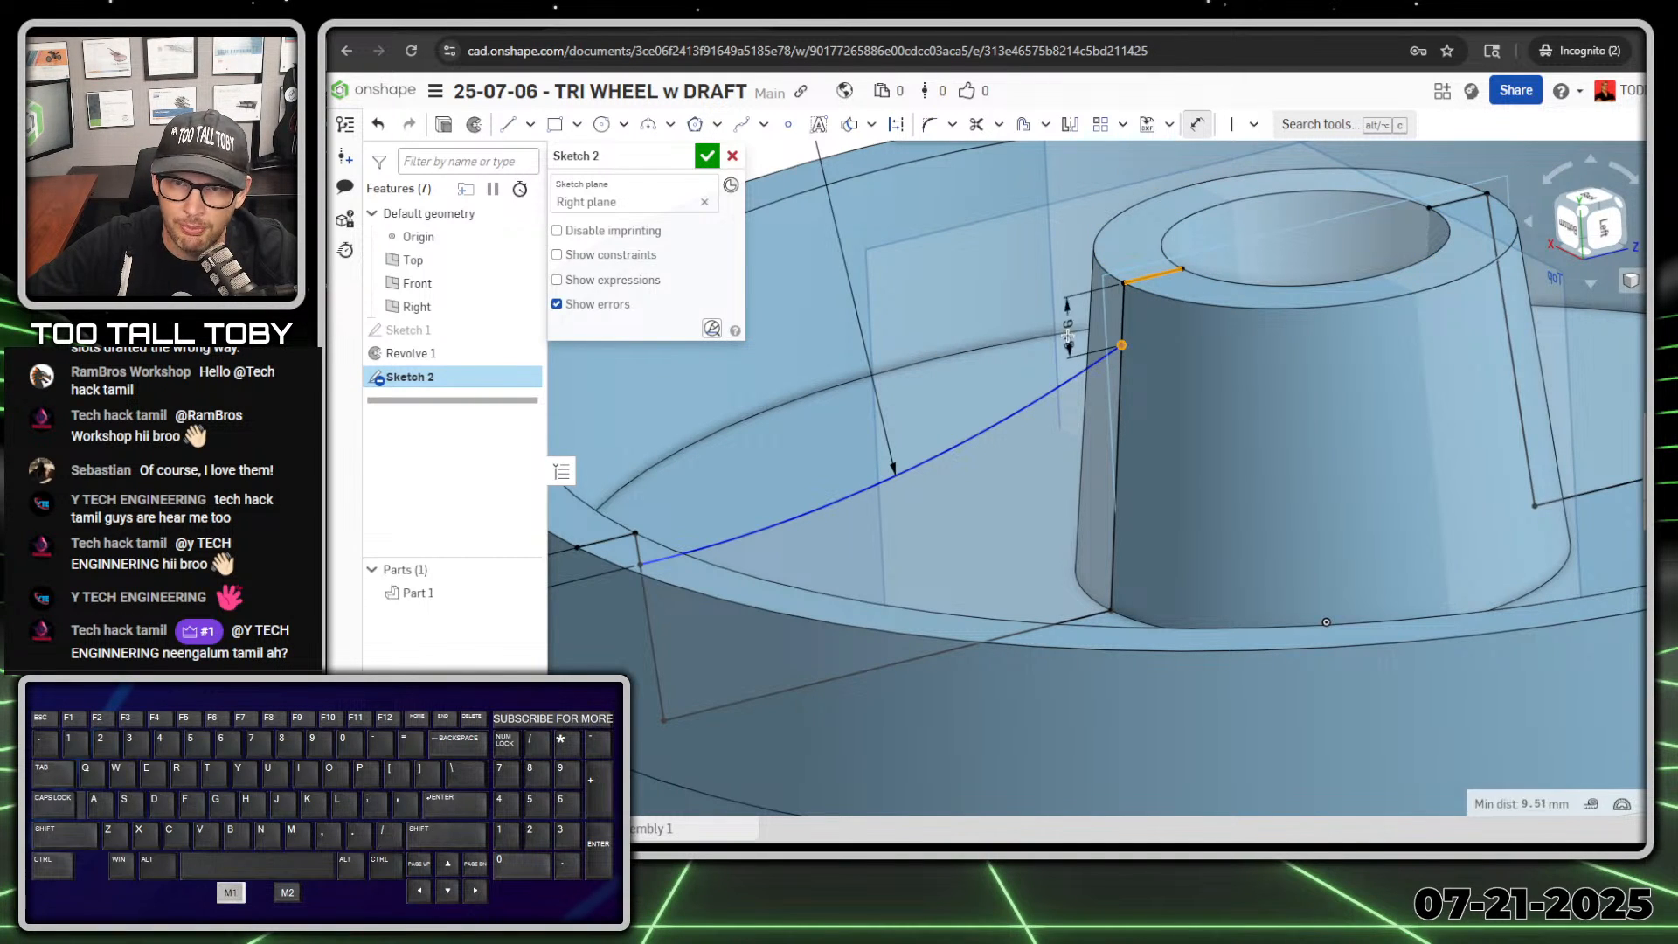
{"action": "left_click", "coordinate": [1064, 336]}
{"action": "type", "text": "8"}
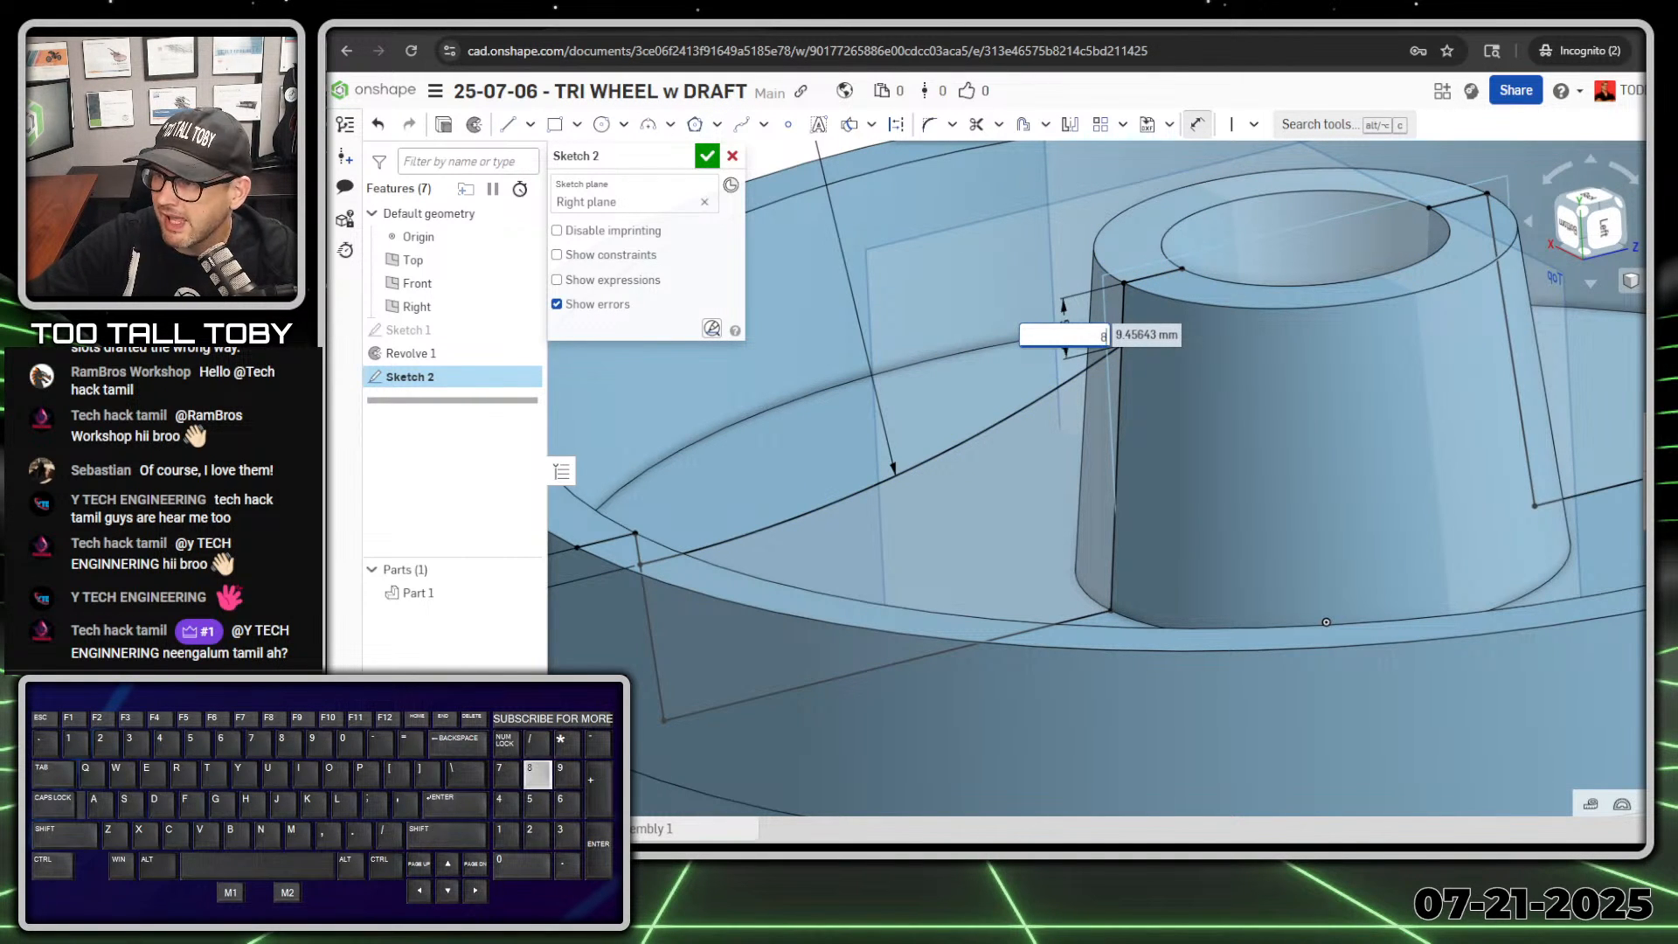
{"action": "key", "text": "Return"}
{"action": "scroll", "coordinate": [1126, 426], "scroll_direction": "down", "scroll_amount": 6}
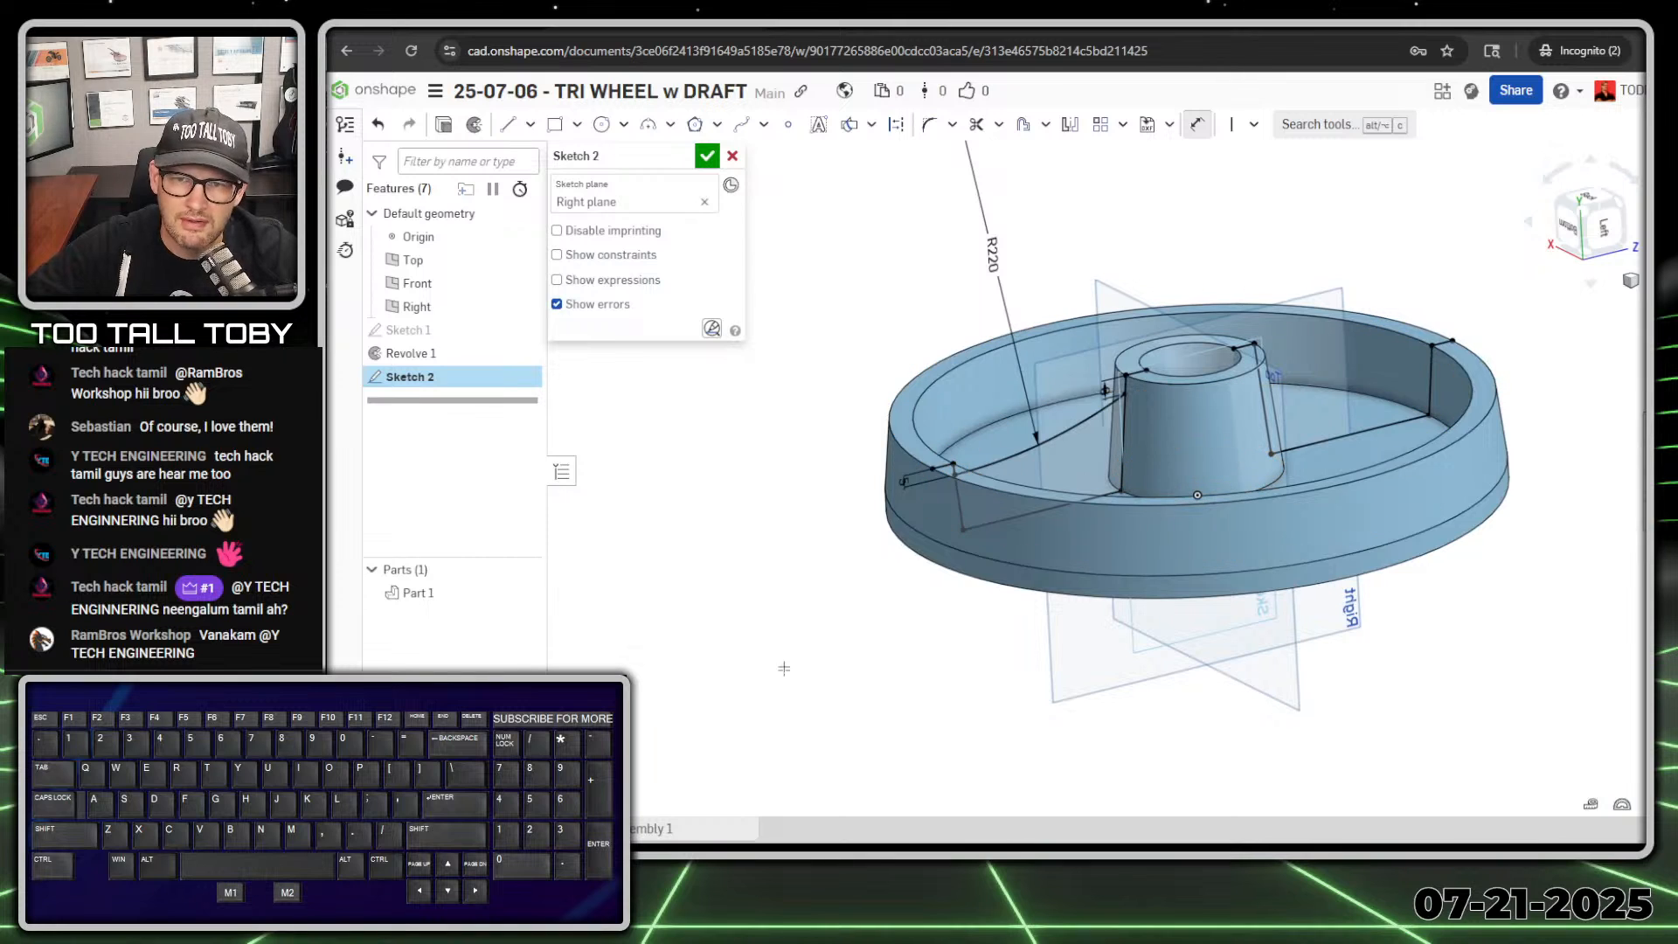
{"action": "right_click_drag", "start_coordinate": [878, 650], "coordinate": [1320, 405]}
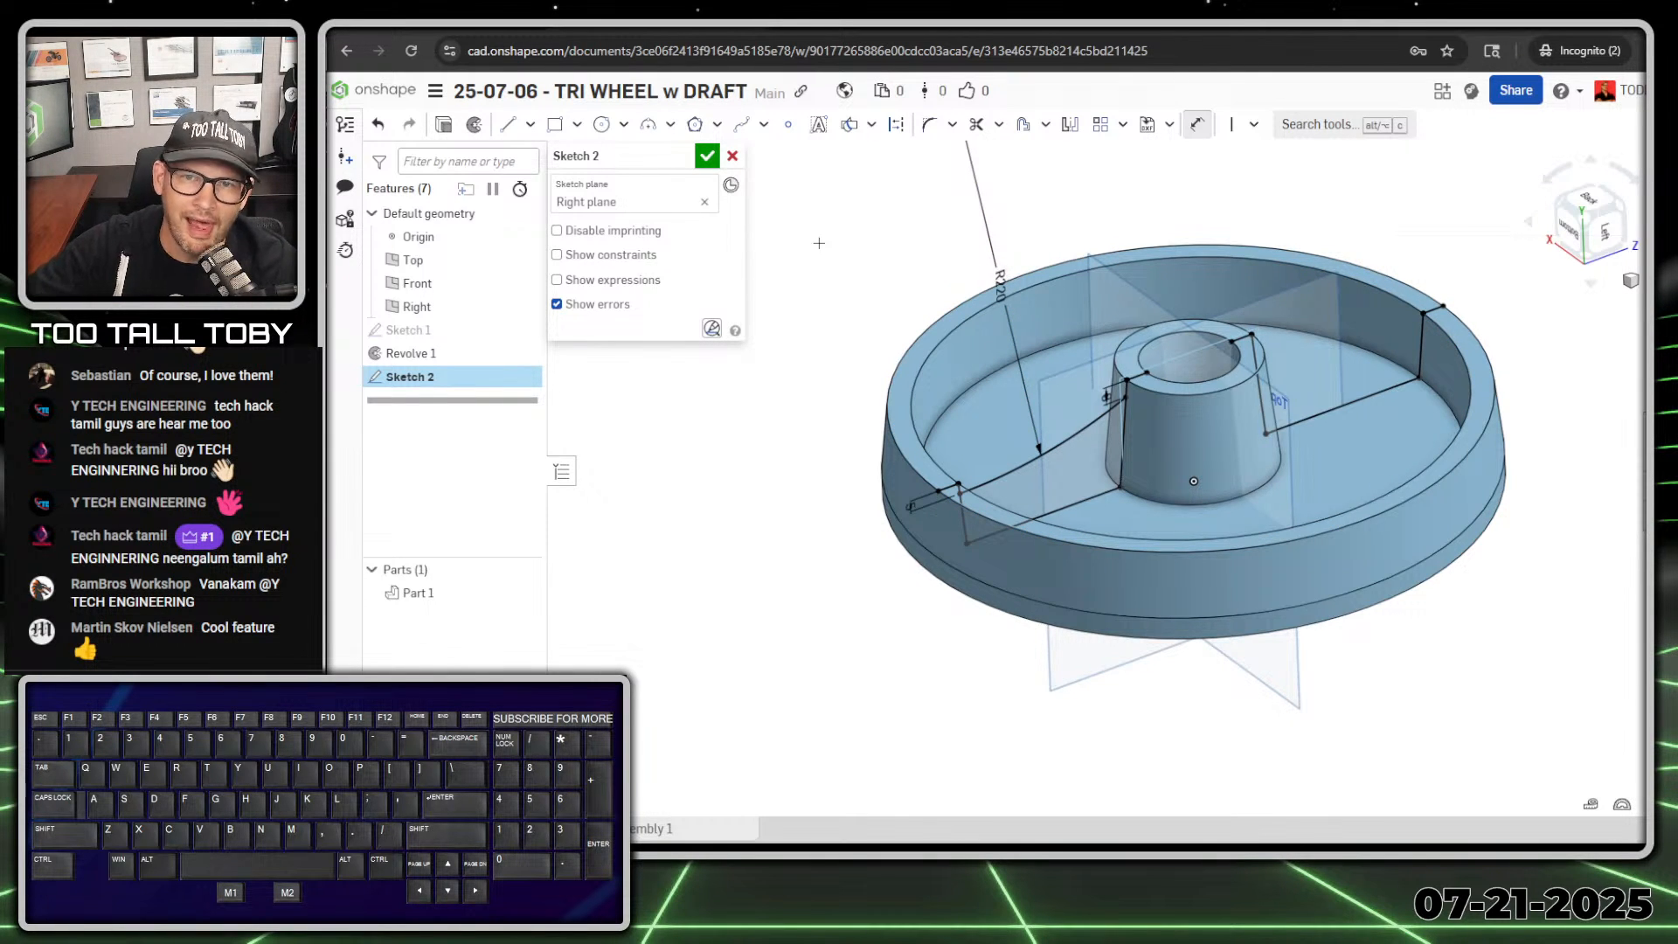
{"action": "left_click", "coordinate": [707, 156]}
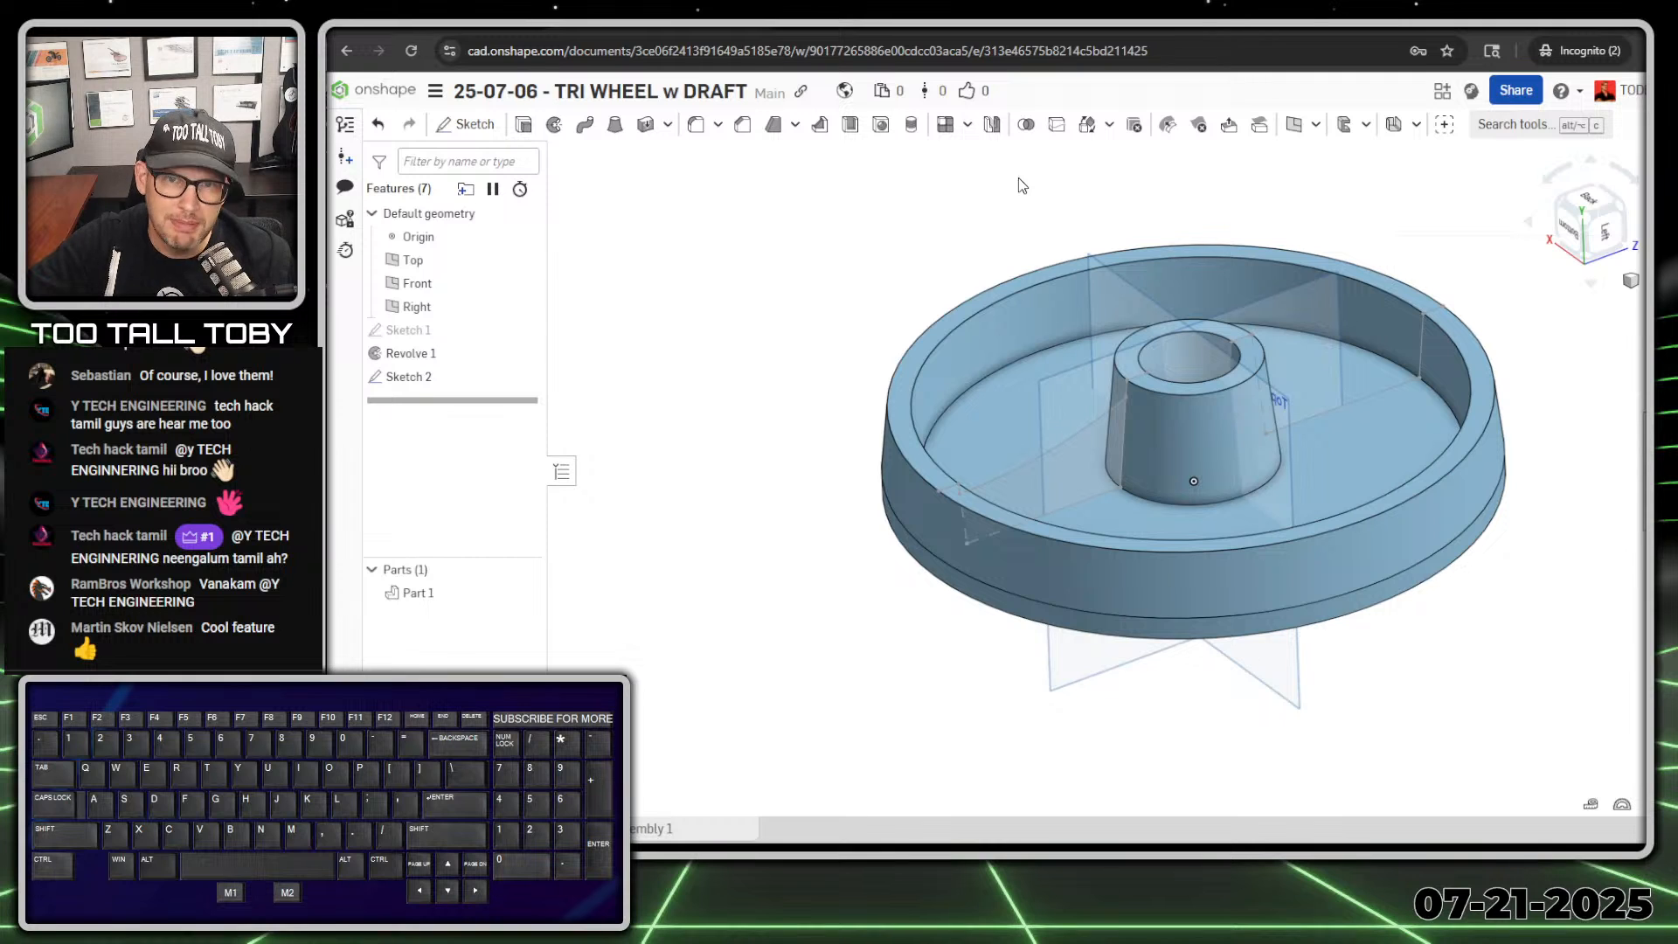
Step: Start a Rib feature using the sketched arc as its profile and the revolved wheel as the part it joins
{"action": "left_click", "coordinate": [821, 129]}
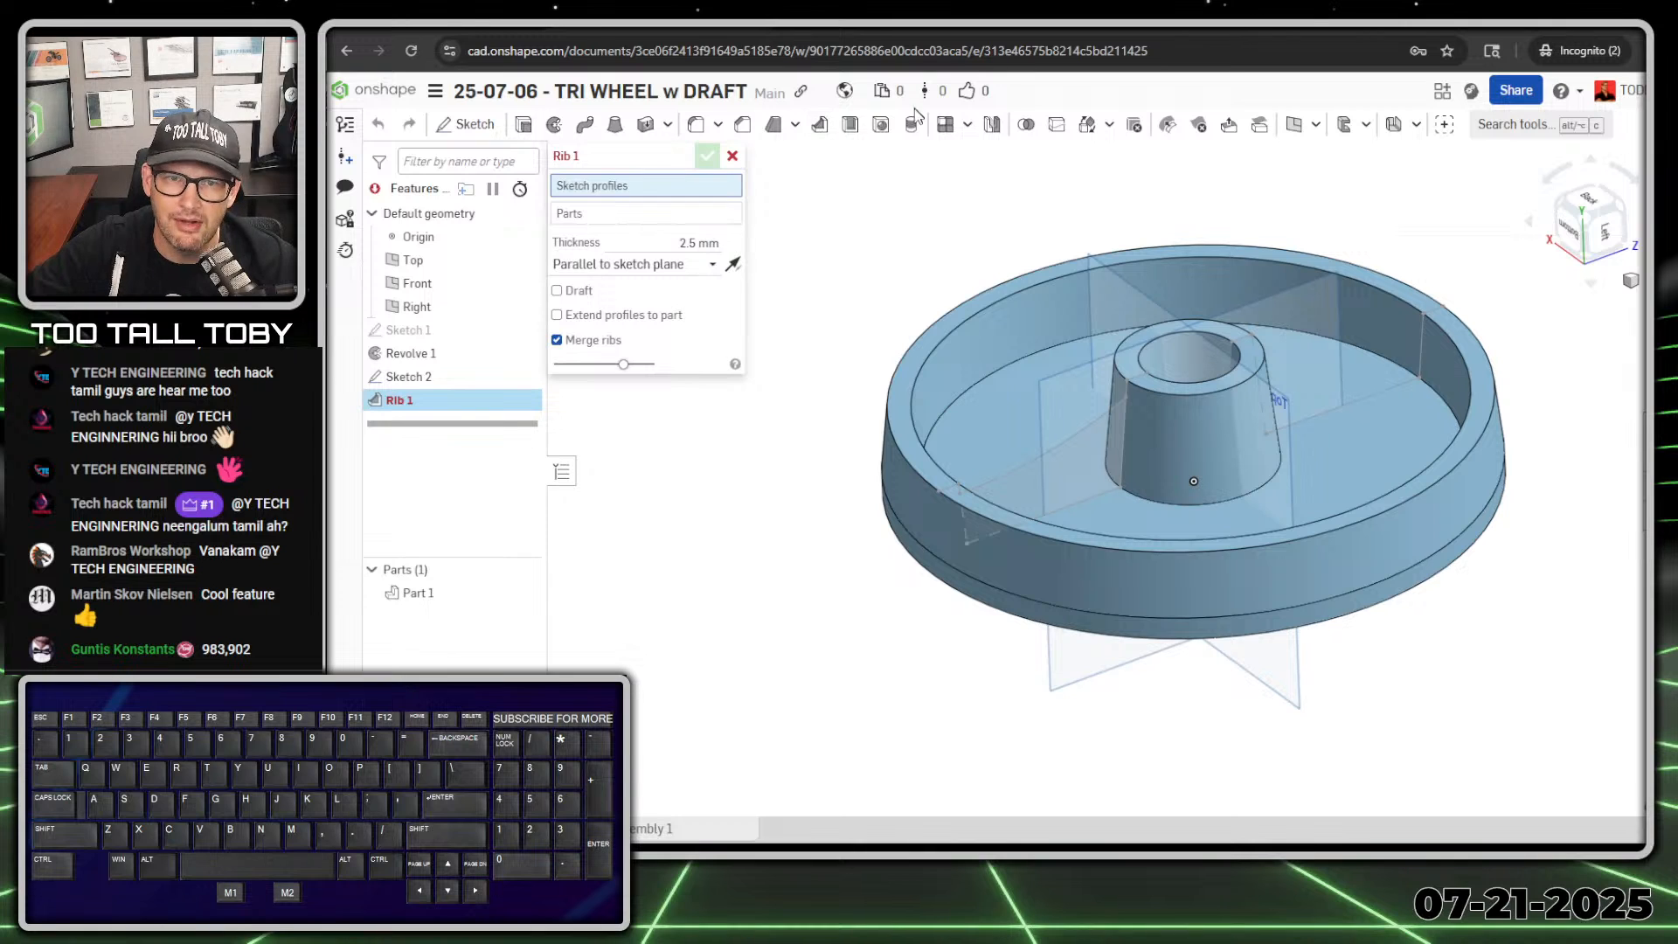
{"action": "left_click", "coordinate": [637, 194]}
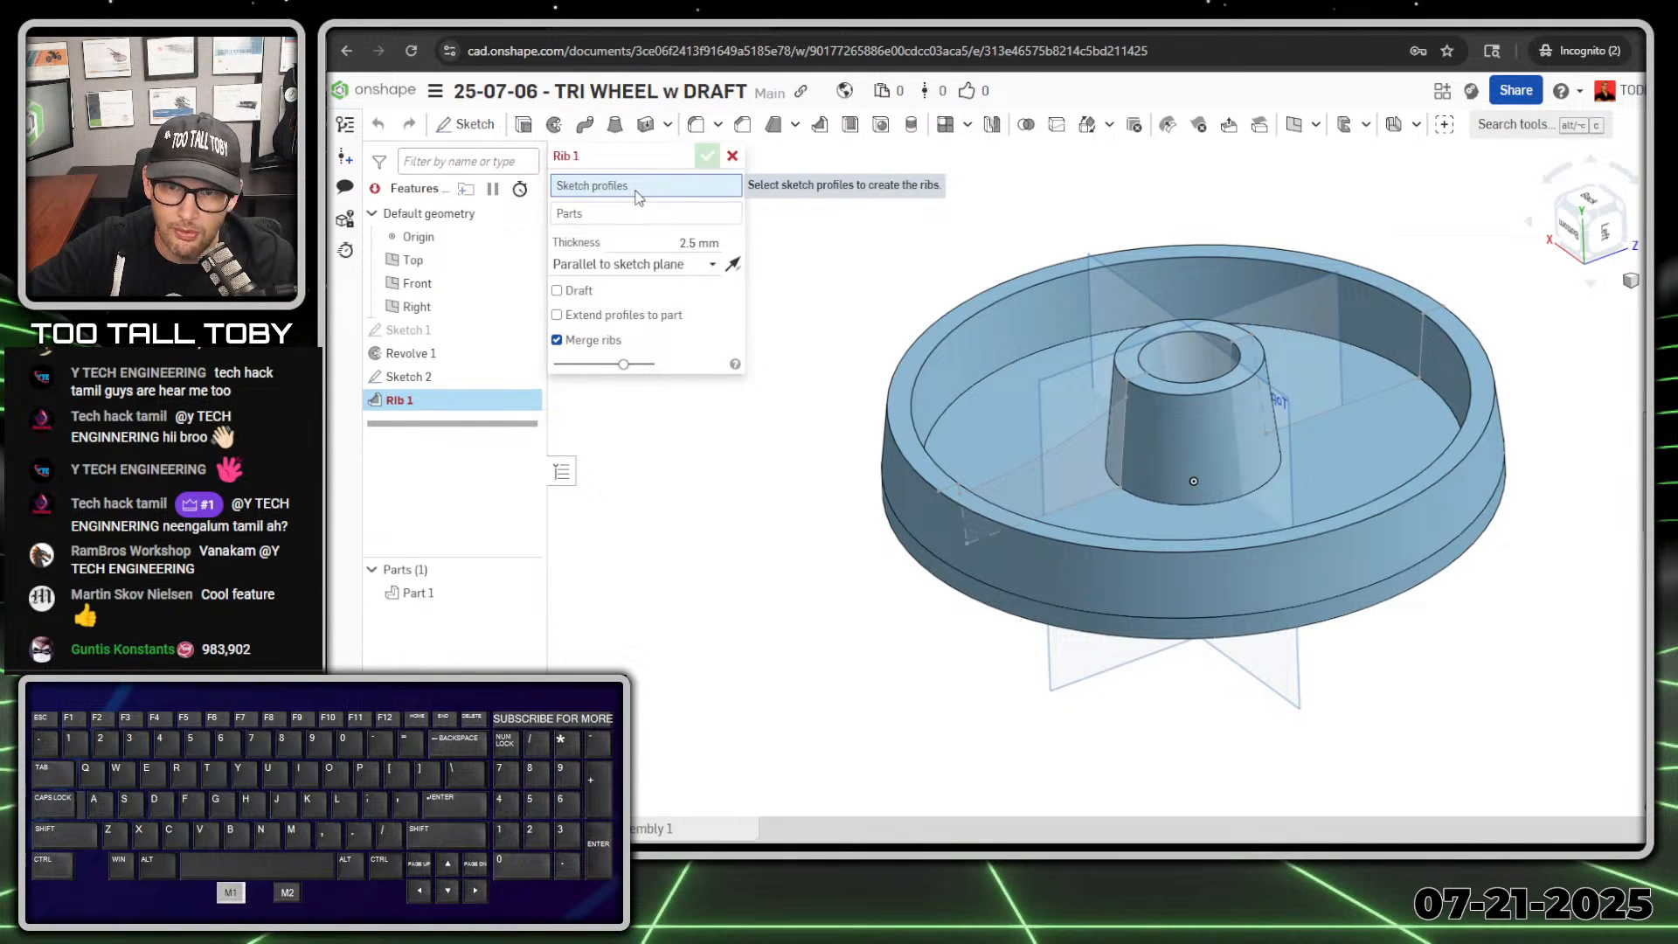
{"action": "left_click", "coordinate": [1015, 477]}
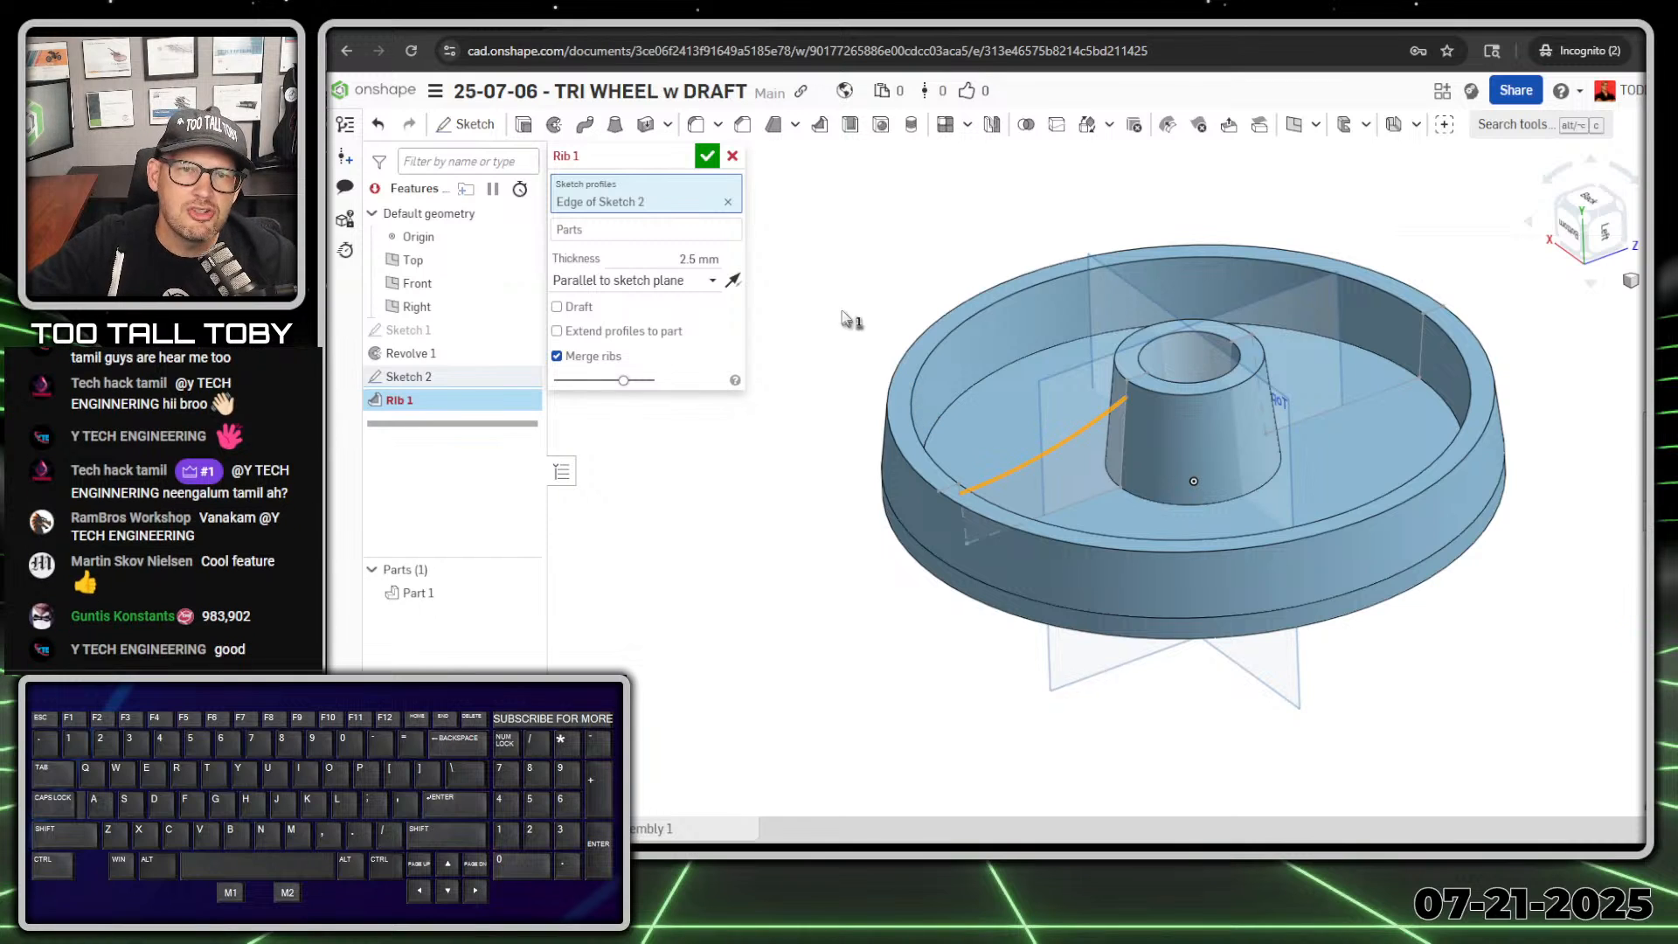
{"action": "left_click", "coordinate": [657, 234]}
{"action": "key", "text": "ctrl+1"}
{"action": "left_click_drag", "start_coordinate": [634, 232], "coordinate": [721, 232], "text": "ctrl+shift"}
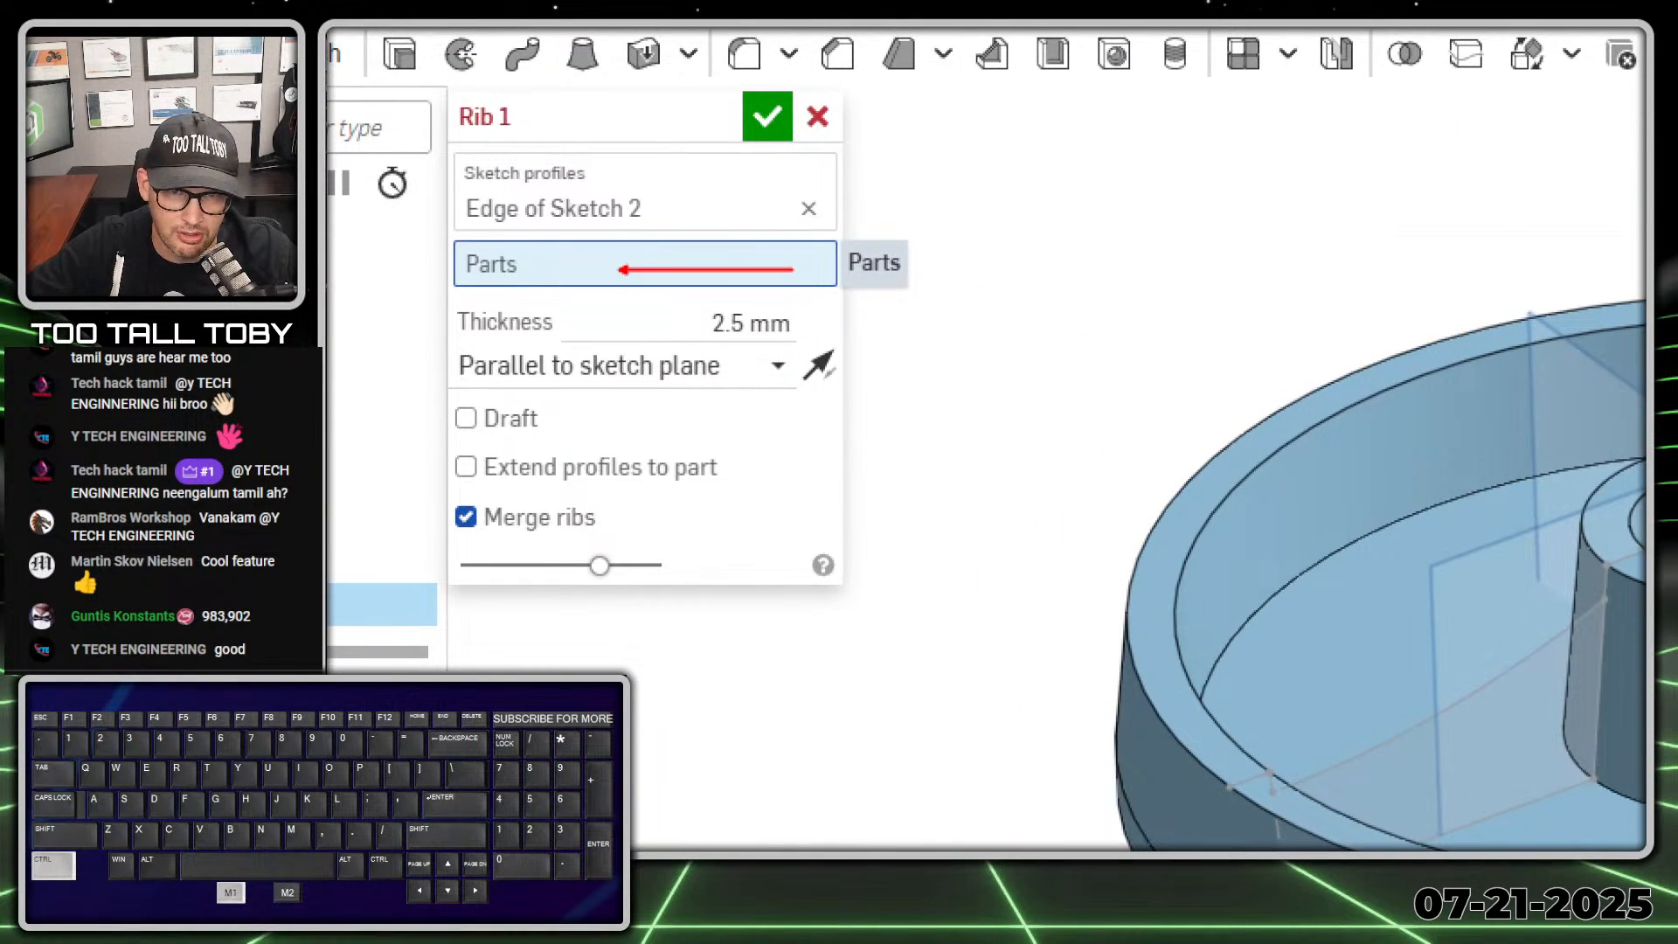
{"action": "key", "text": "alt+1"}
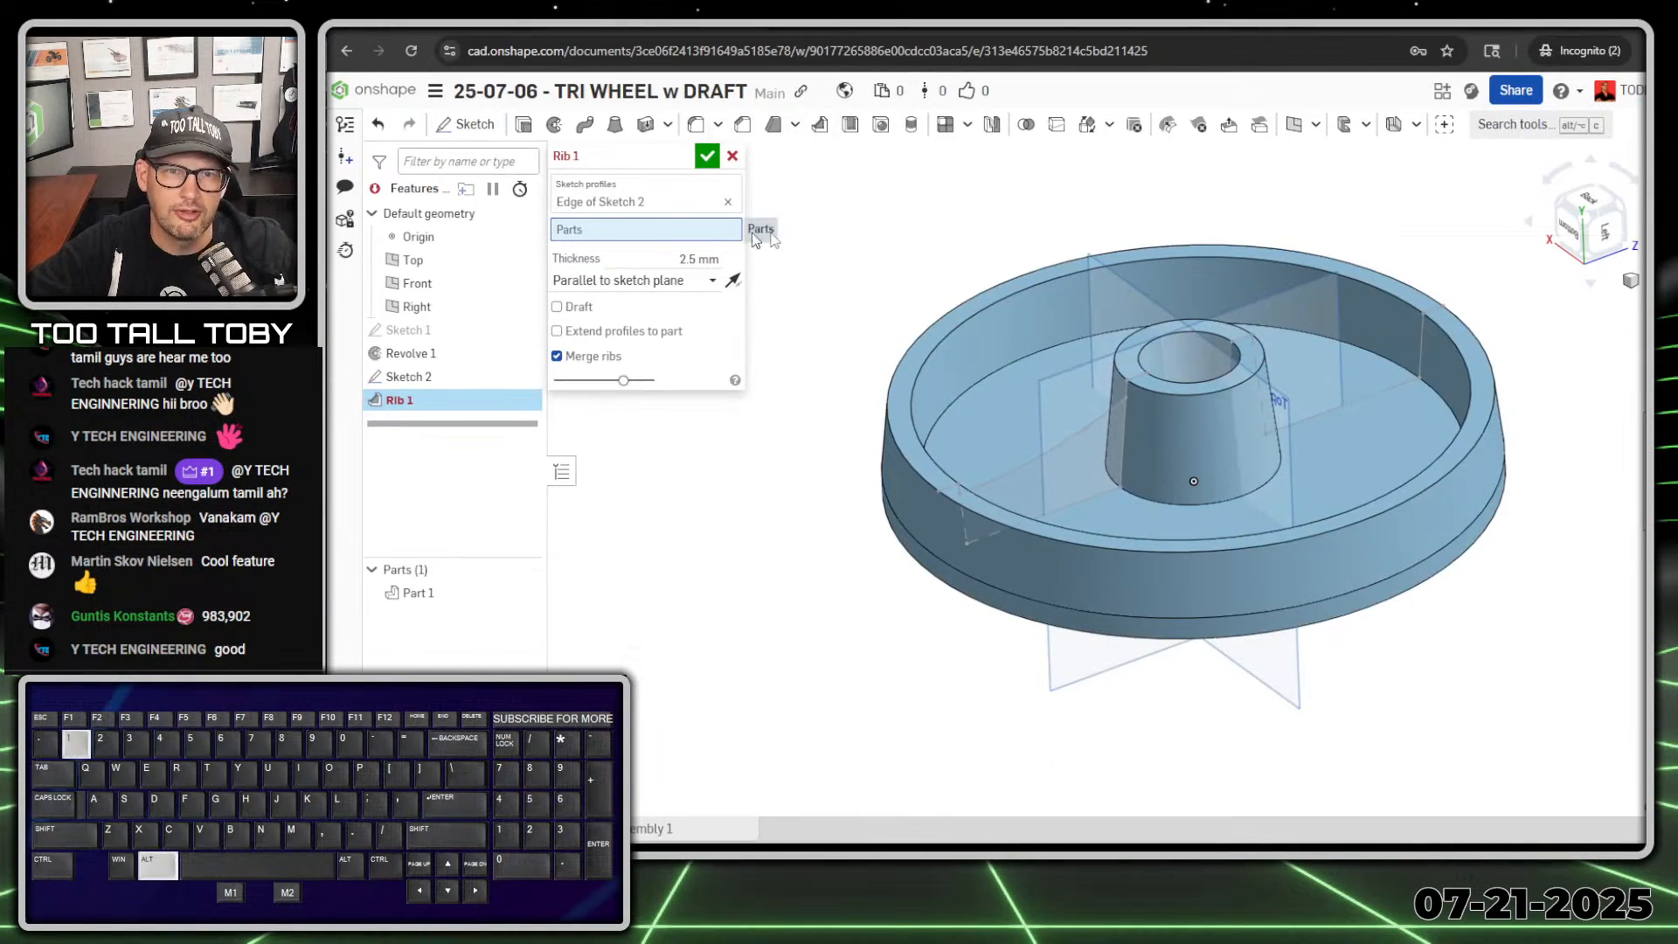
{"action": "left_click", "coordinate": [989, 346]}
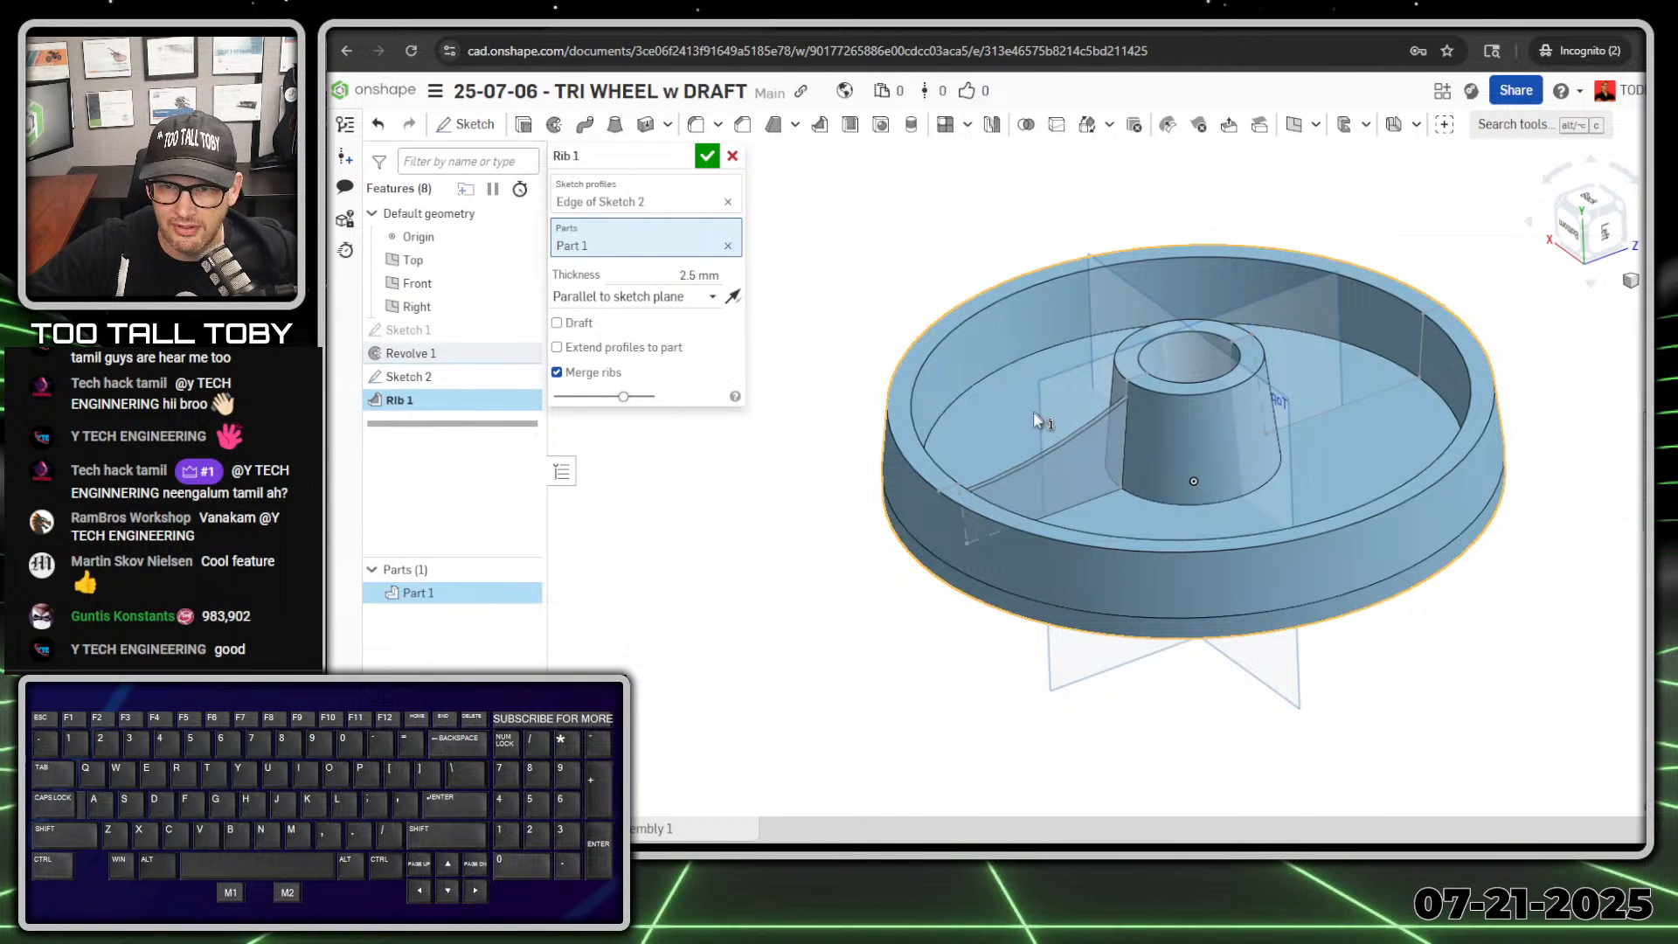
Step: Try the rib with Normal to sketch plane in both directions, and return it to Parallel to sketch plane
{"action": "left_click", "coordinate": [686, 297]}
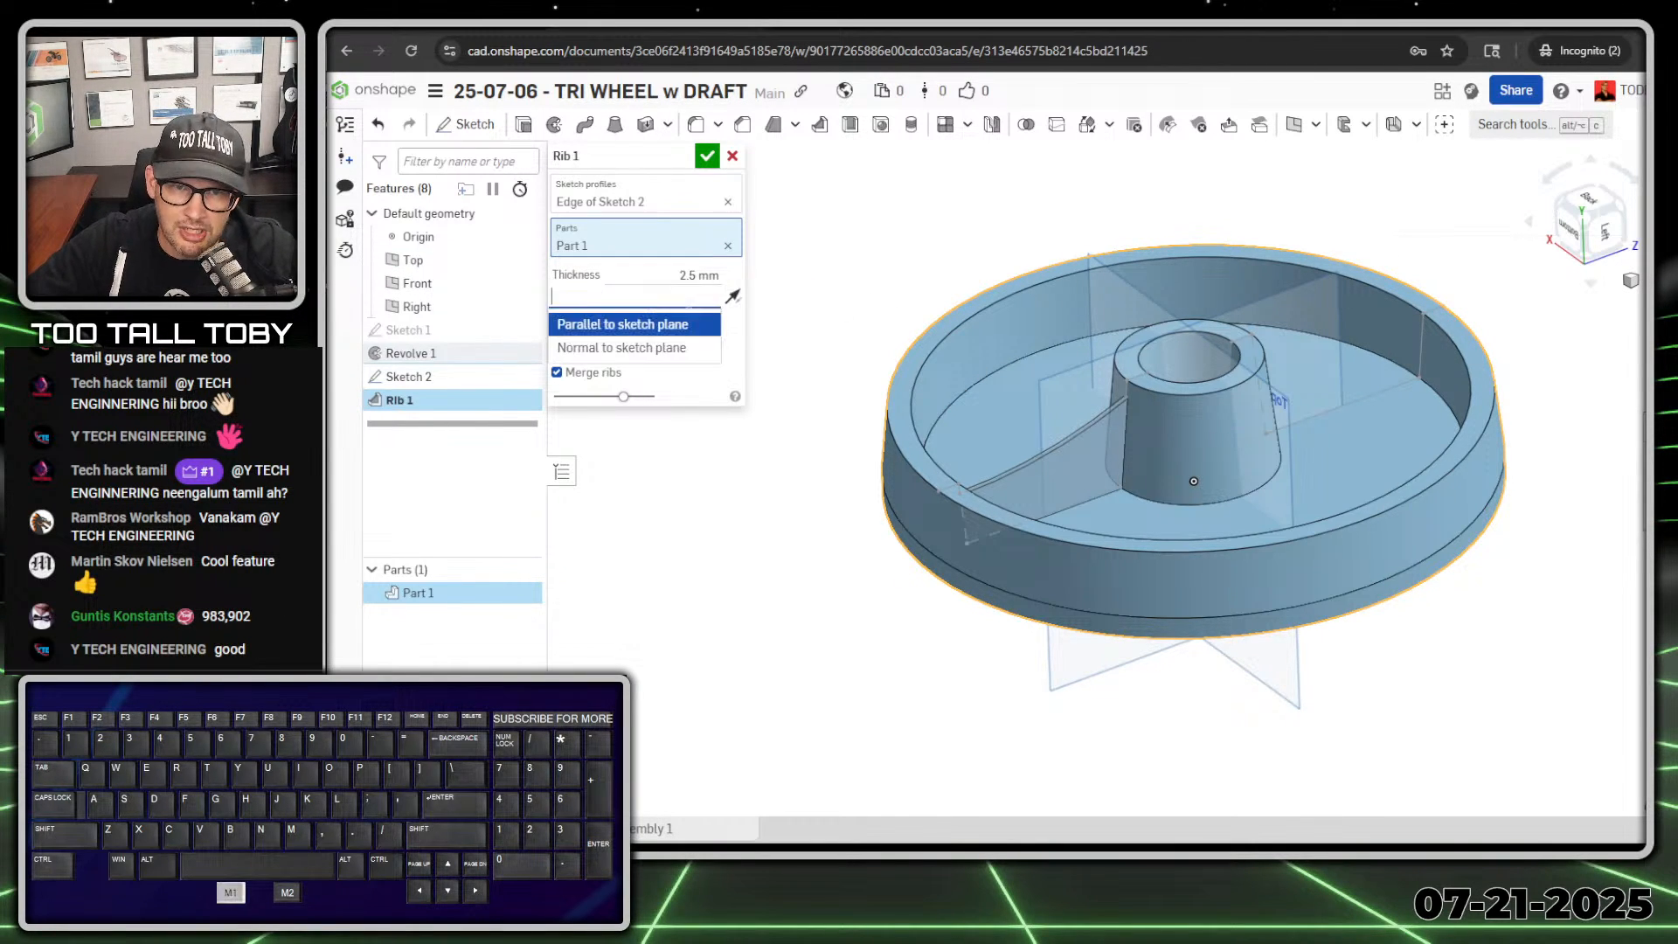
{"action": "left_click", "coordinate": [677, 348]}
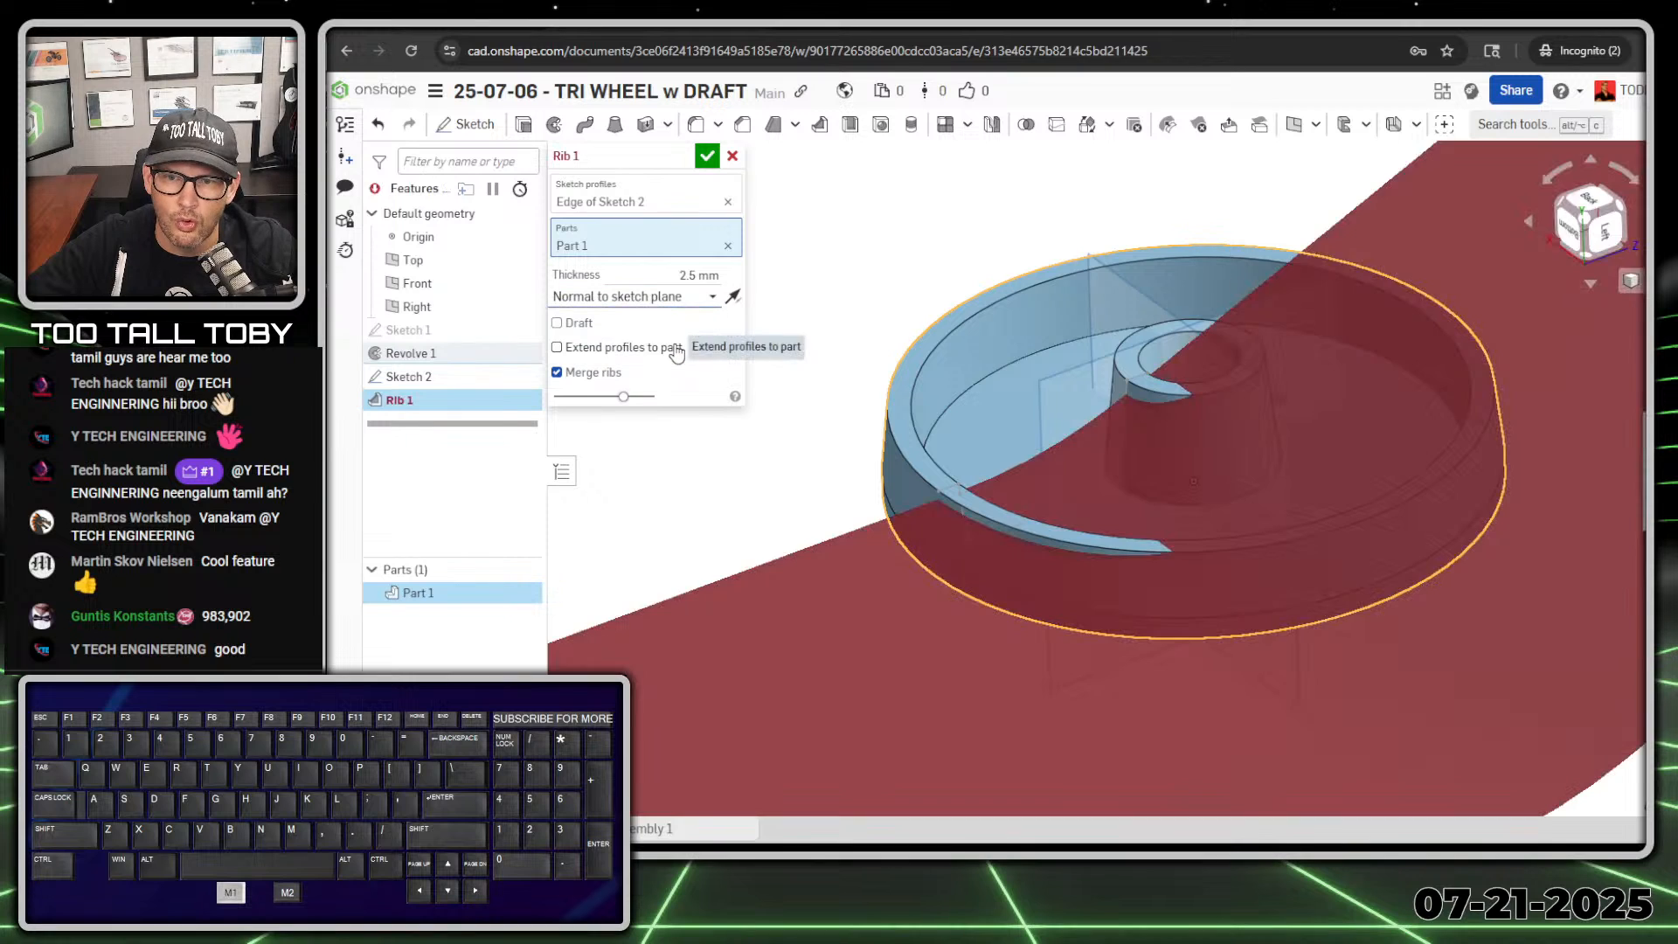
{"action": "left_click", "coordinate": [731, 298]}
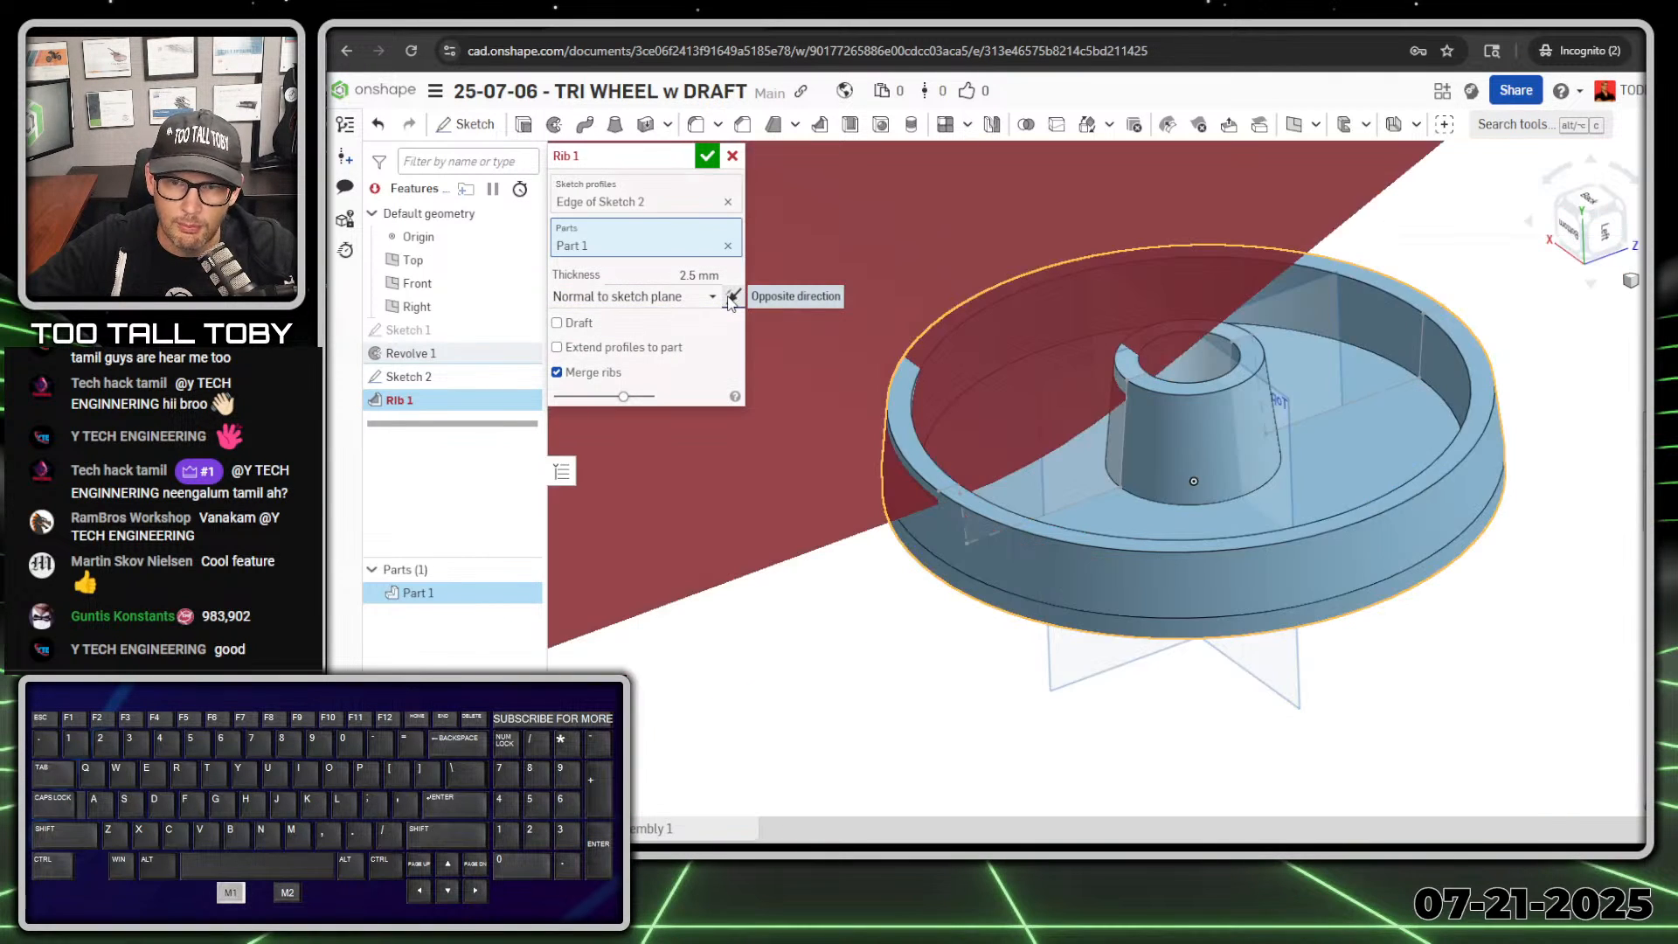
{"action": "left_click", "coordinate": [732, 298]}
{"action": "left_click", "coordinate": [710, 297]}
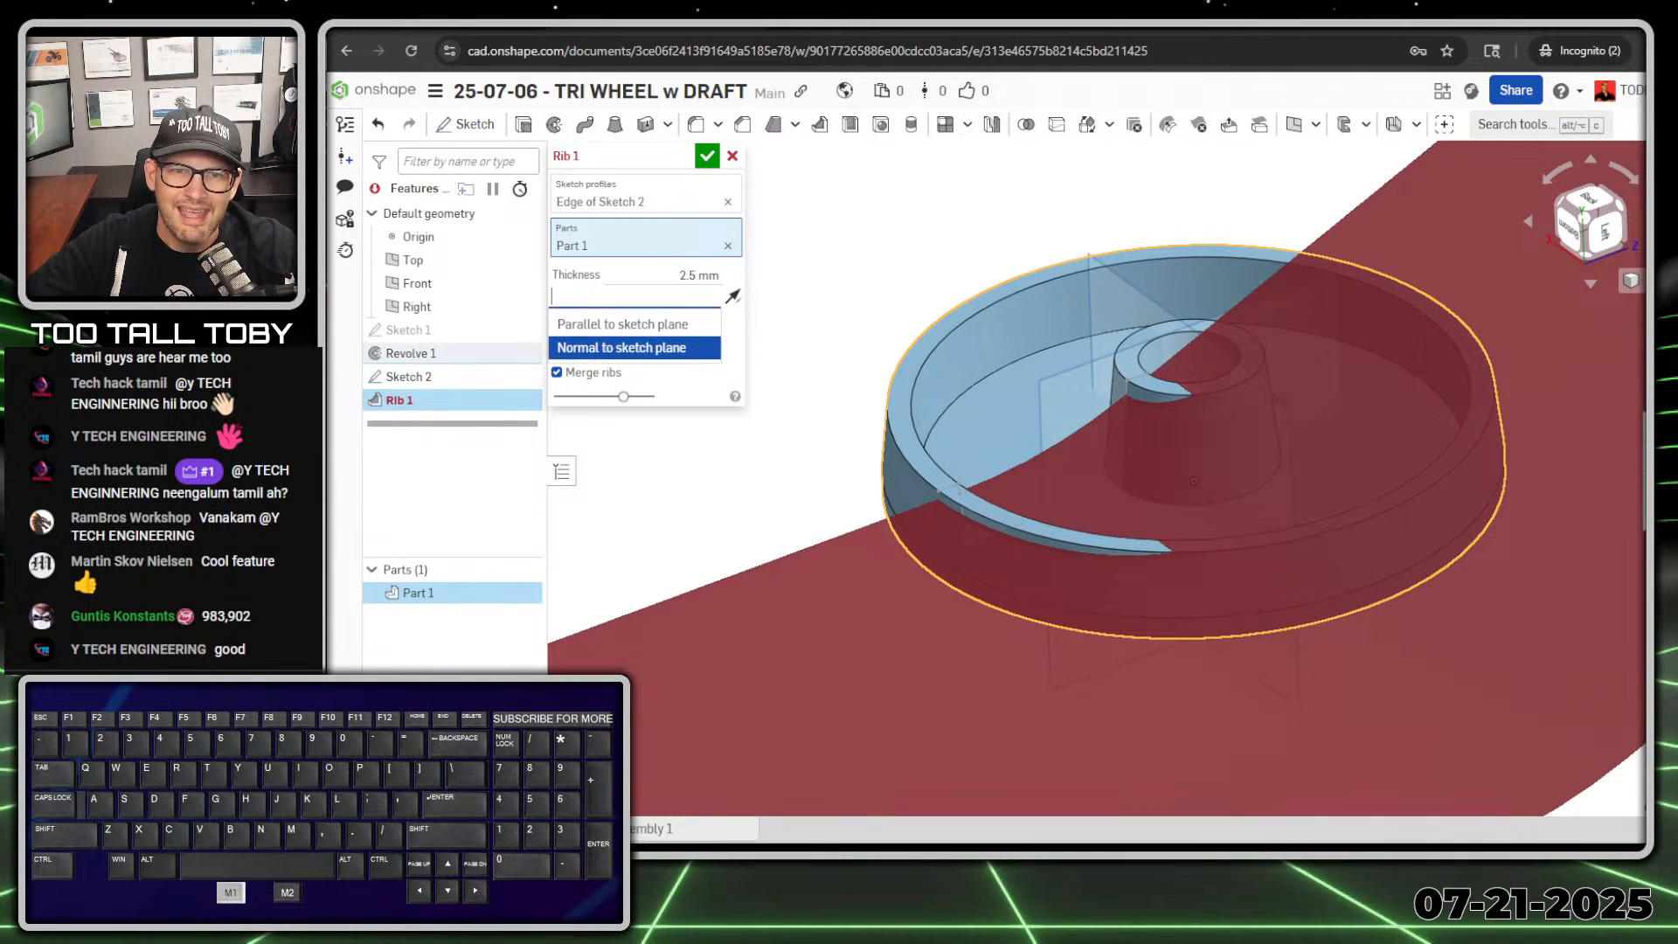
{"action": "left_click", "coordinate": [672, 327]}
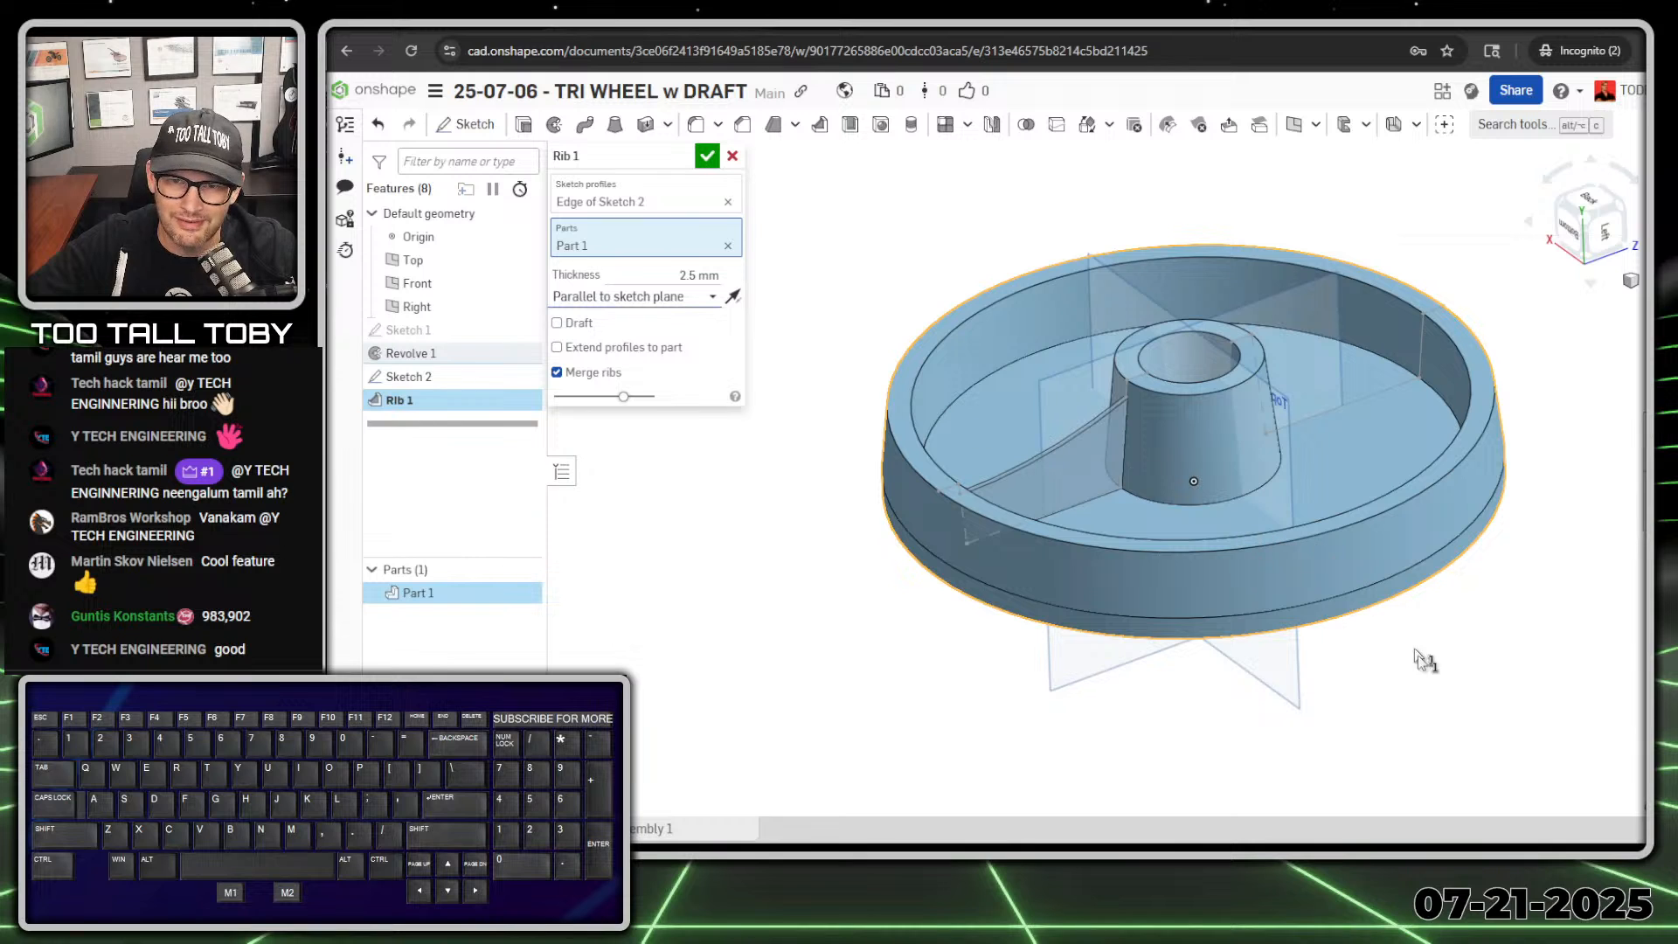
{"action": "right_click_drag", "start_coordinate": [1025, 511], "coordinate": [1025, 477]}
{"action": "middle_click_drag", "start_coordinate": [1025, 478], "coordinate": [1098, 500]}
{"action": "key", "text": "alt+1"}
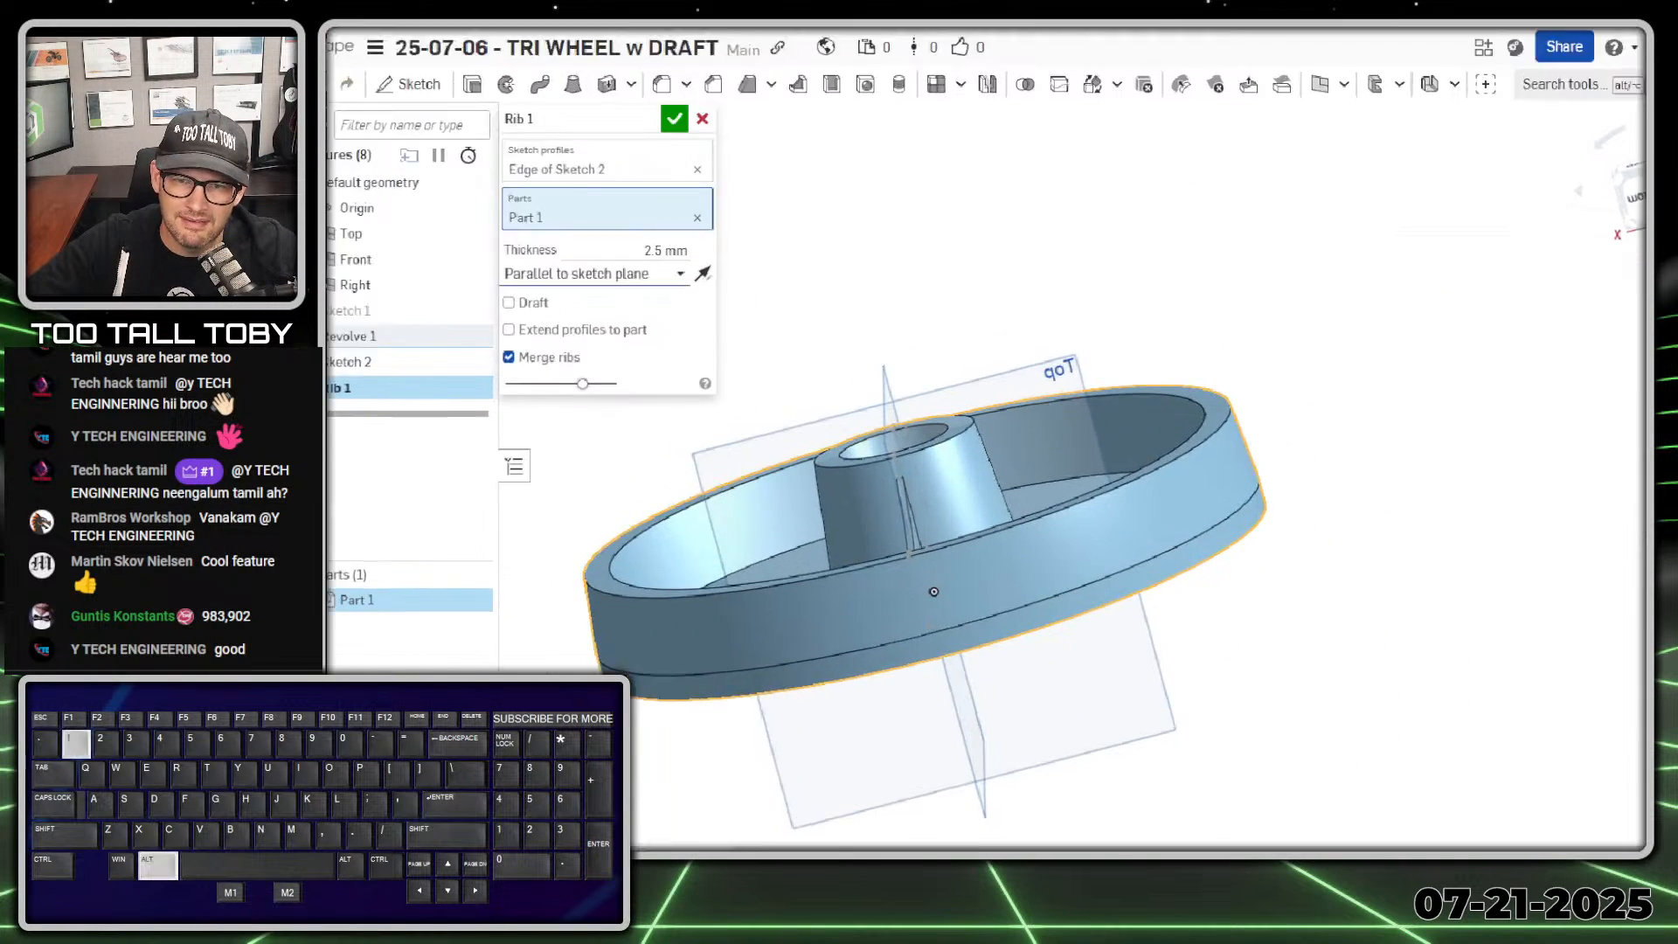
{"action": "left_click", "coordinate": [894, 536]}
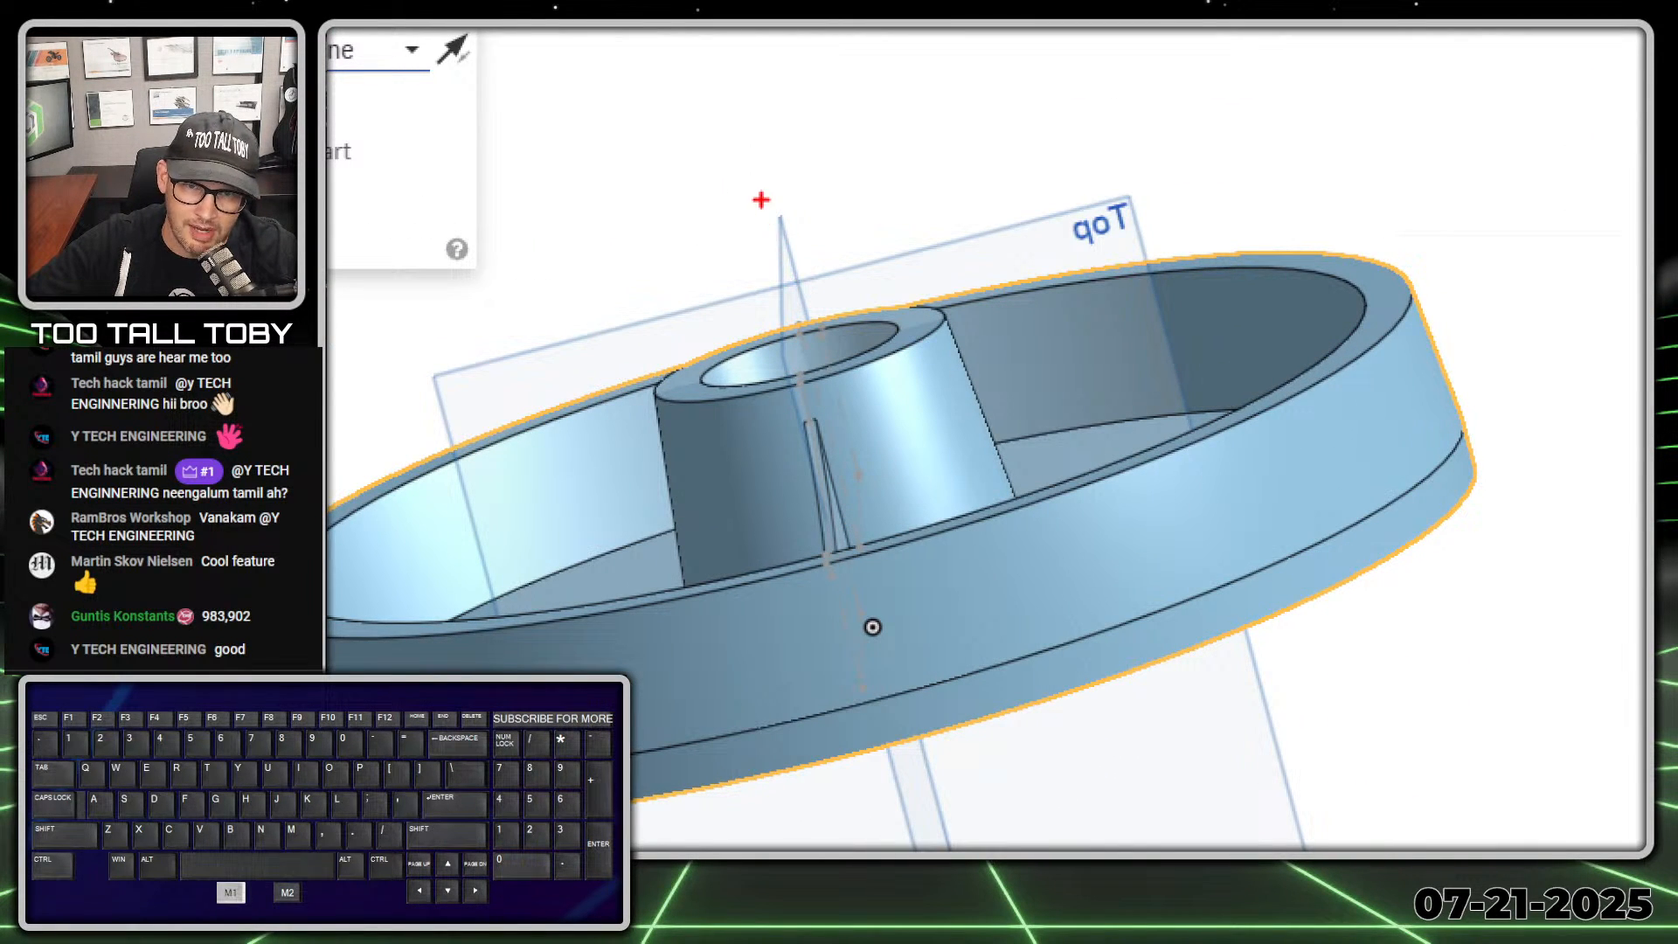
{"action": "left_click_drag", "start_coordinate": [761, 199], "coordinate": [944, 848]}
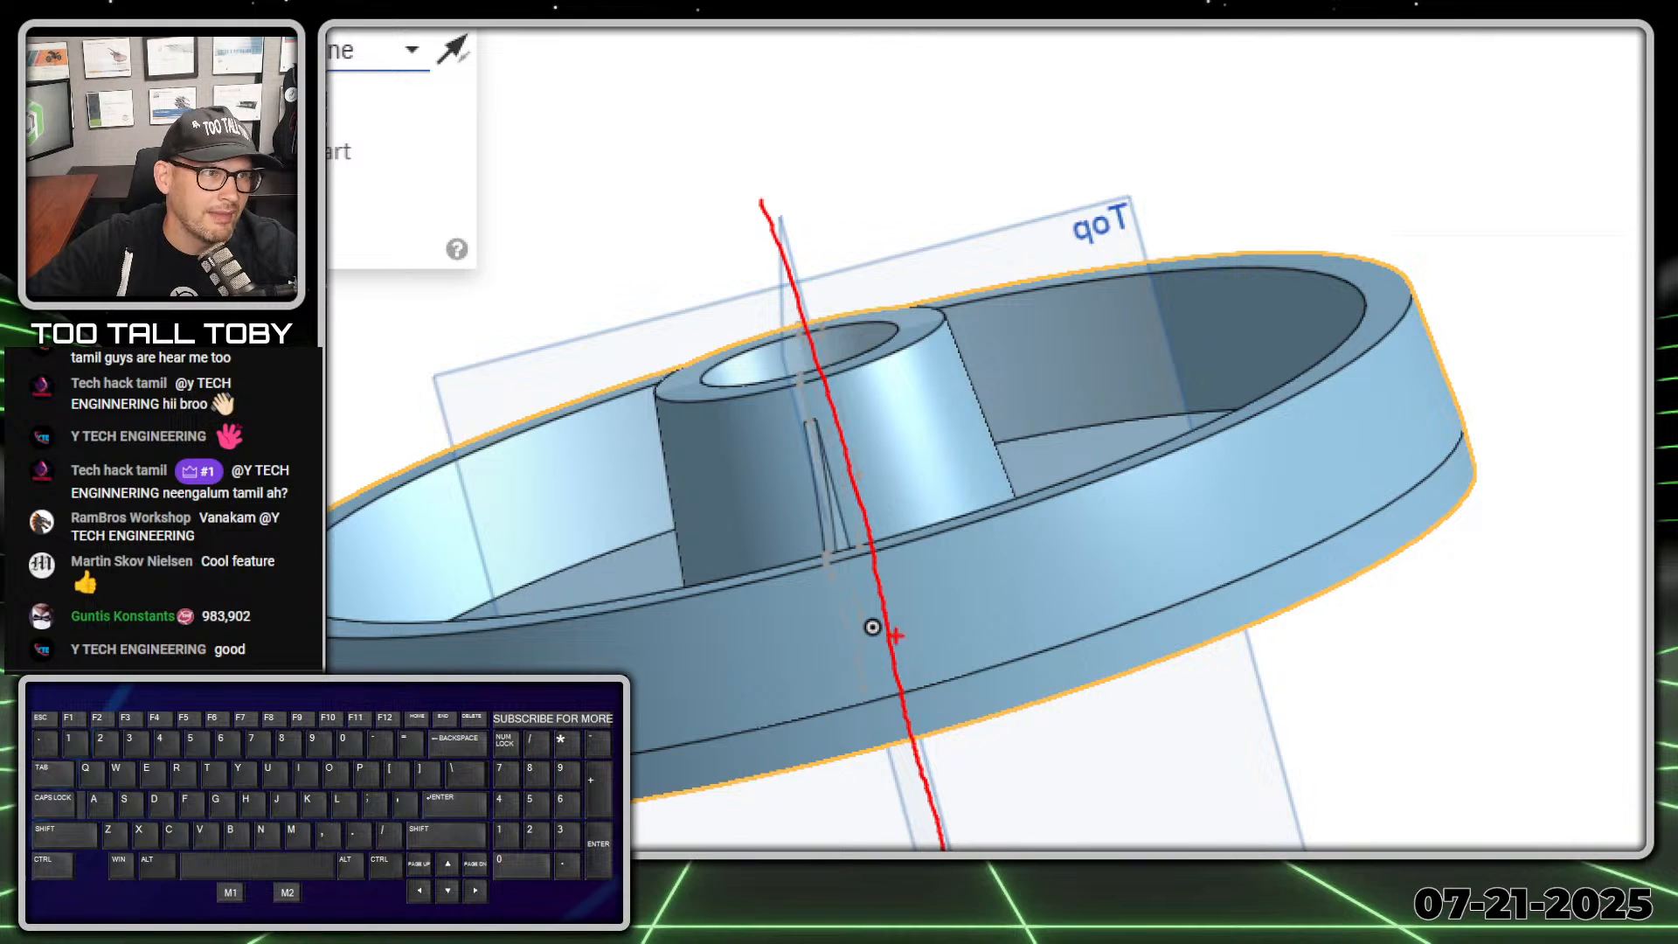
{"action": "left_click_drag", "start_coordinate": [920, 511], "coordinate": [919, 296], "text": "ctrl+shift"}
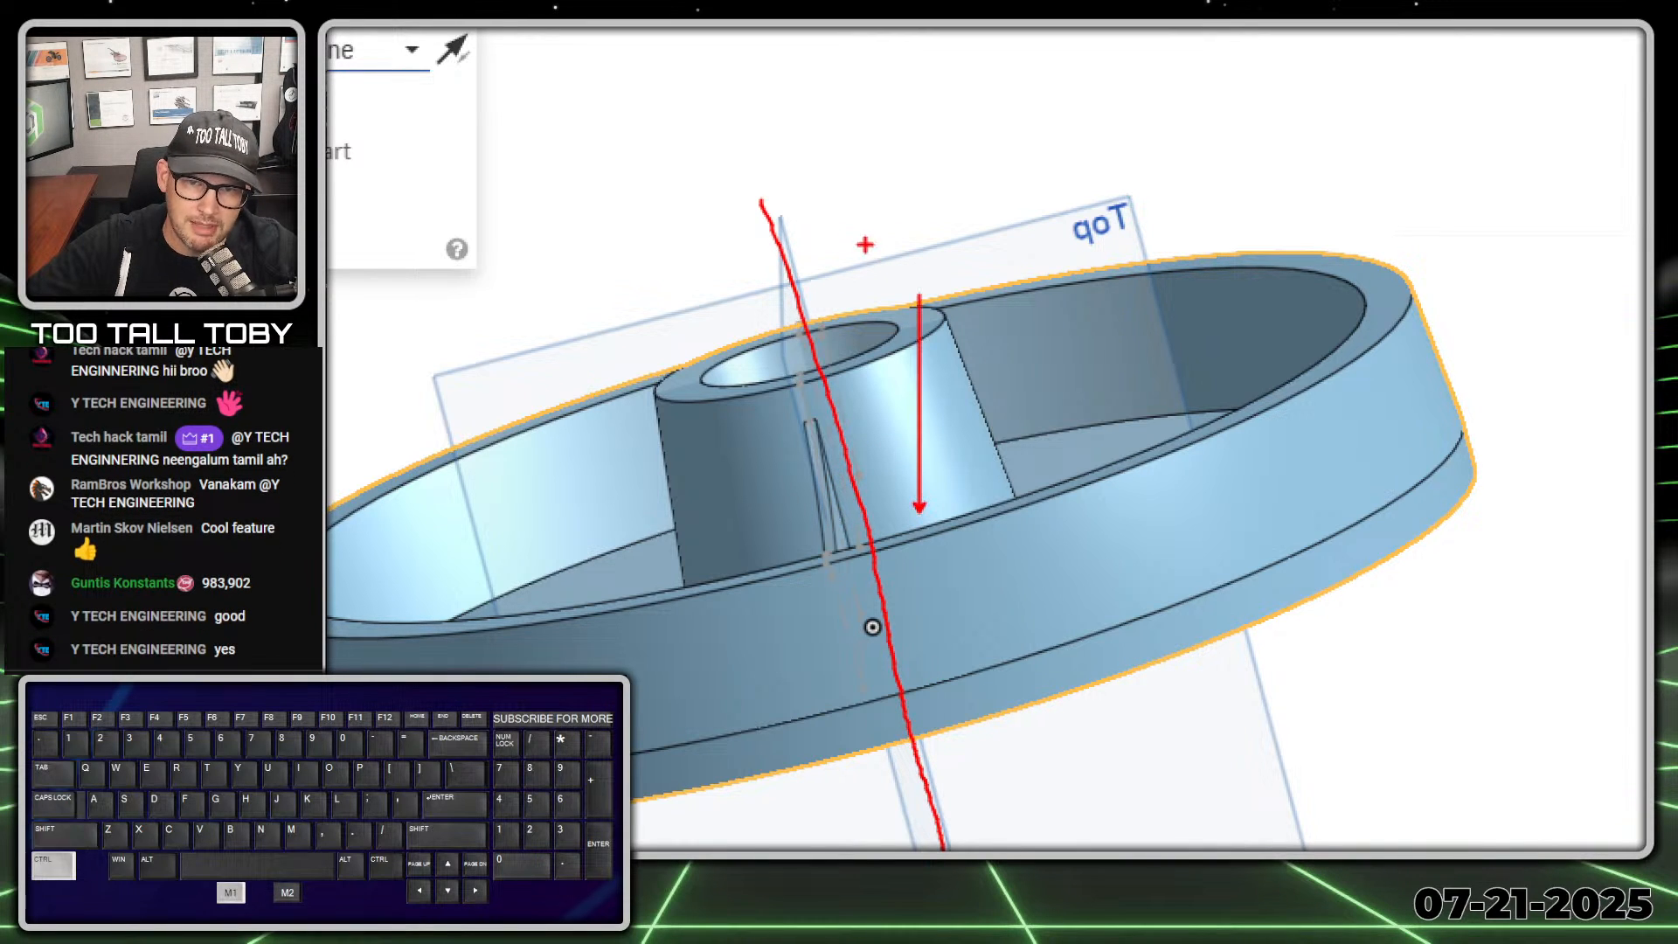
{"action": "left_click_drag", "start_coordinate": [896, 517], "coordinate": [757, 88], "text": "ctrl+shift"}
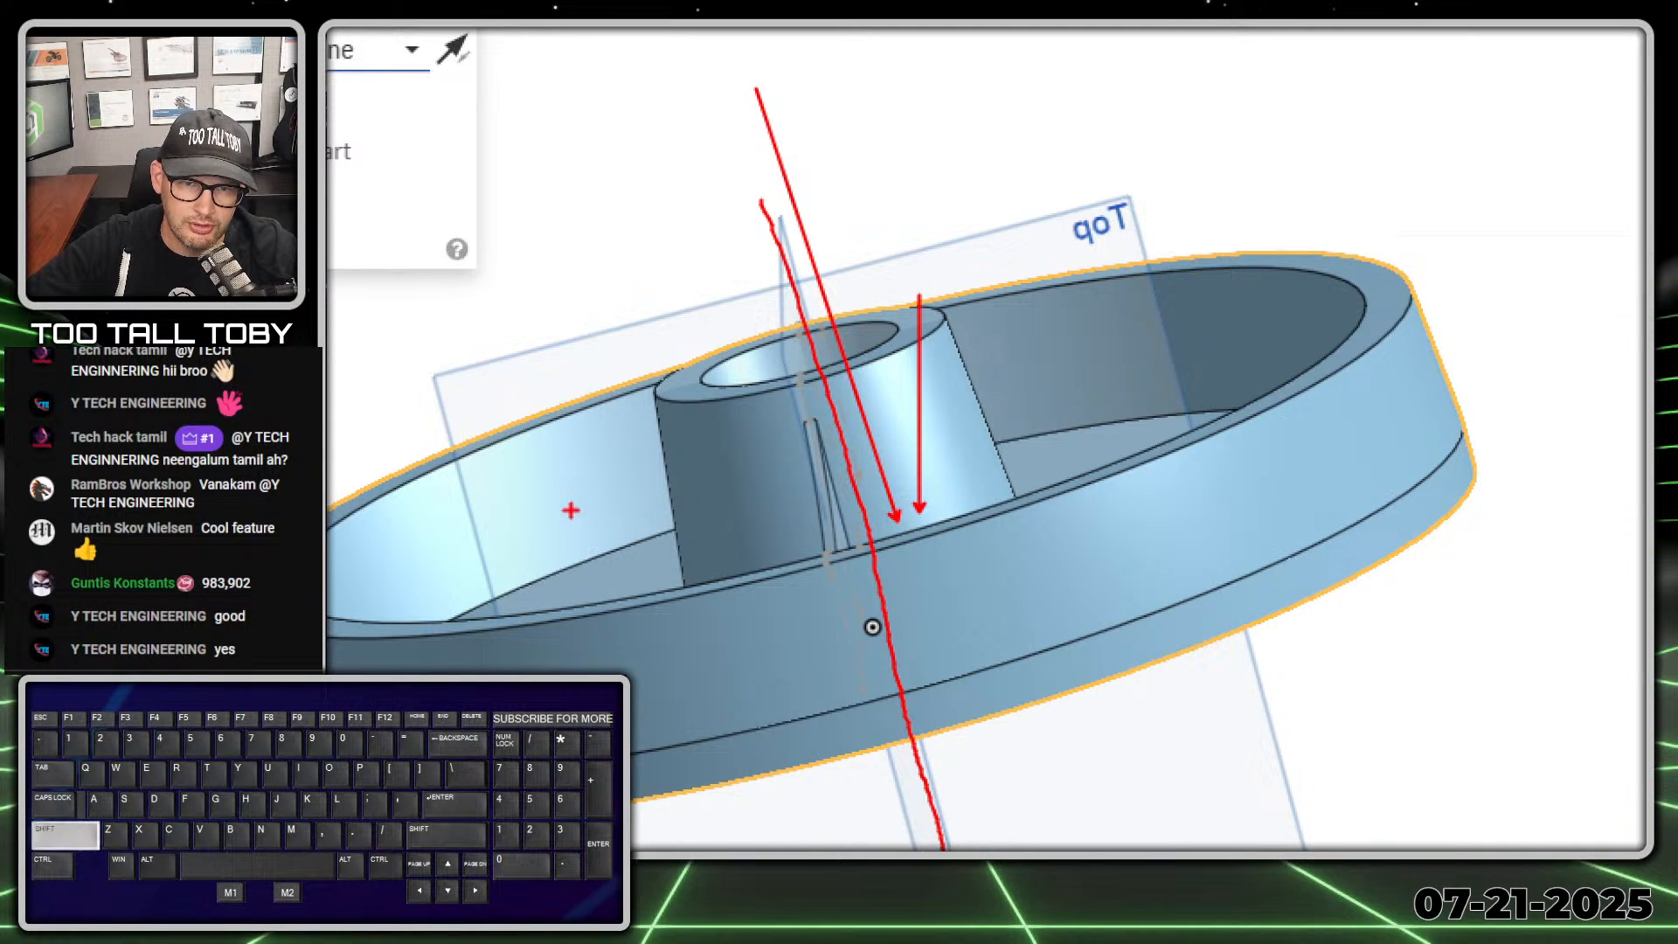
{"action": "left_click_drag", "start_coordinate": [573, 530], "coordinate": [803, 490], "text": "ctrl+shift"}
{"action": "mouse_move", "coordinate": [587, 565]}
{"action": "left_mouse_down", "text": "ctrl+shift"}
{"action": "mouse_move", "coordinate": [737, 553]}
{"action": "mouse_move", "coordinate": [813, 523]}
{"action": "mouse_move", "coordinate": [746, 428]}
{"action": "mouse_move", "coordinate": [802, 421]}
{"action": "left_mouse_up", "text": "ctrl+shift"}
{"action": "key", "text": "alt+1"}
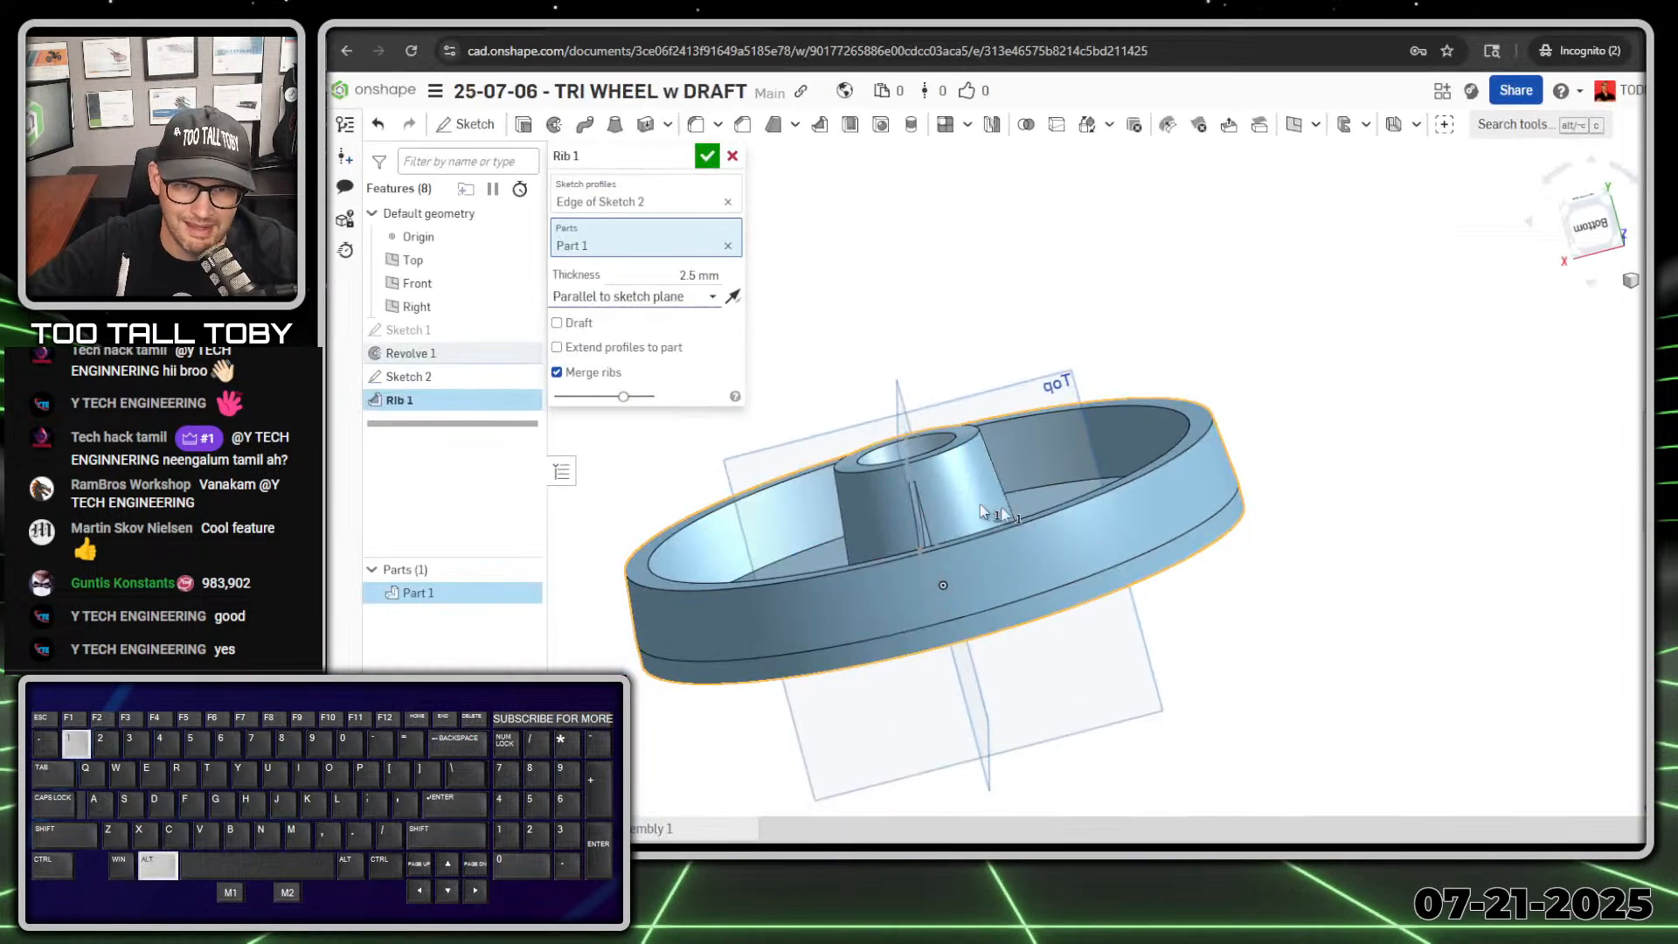
Step: Set the rib's thickness to 16 mm, keeping the direction parallel to the sketch plane
{"action": "left_click", "coordinate": [693, 275]}
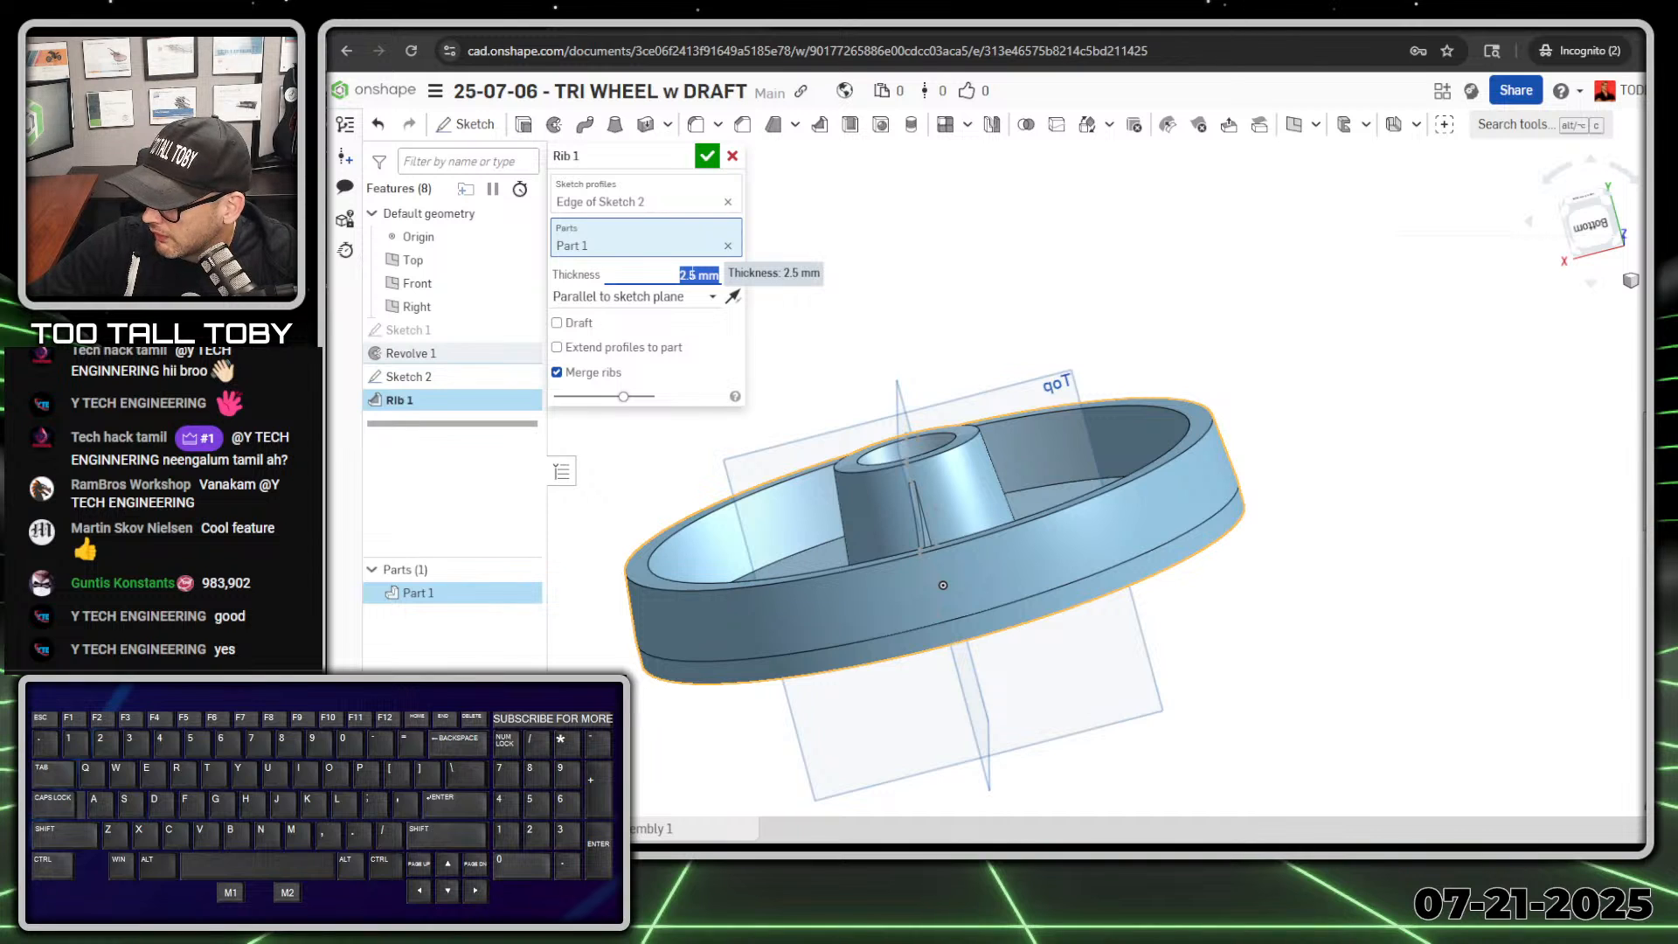
{"action": "type", "text": "16"}
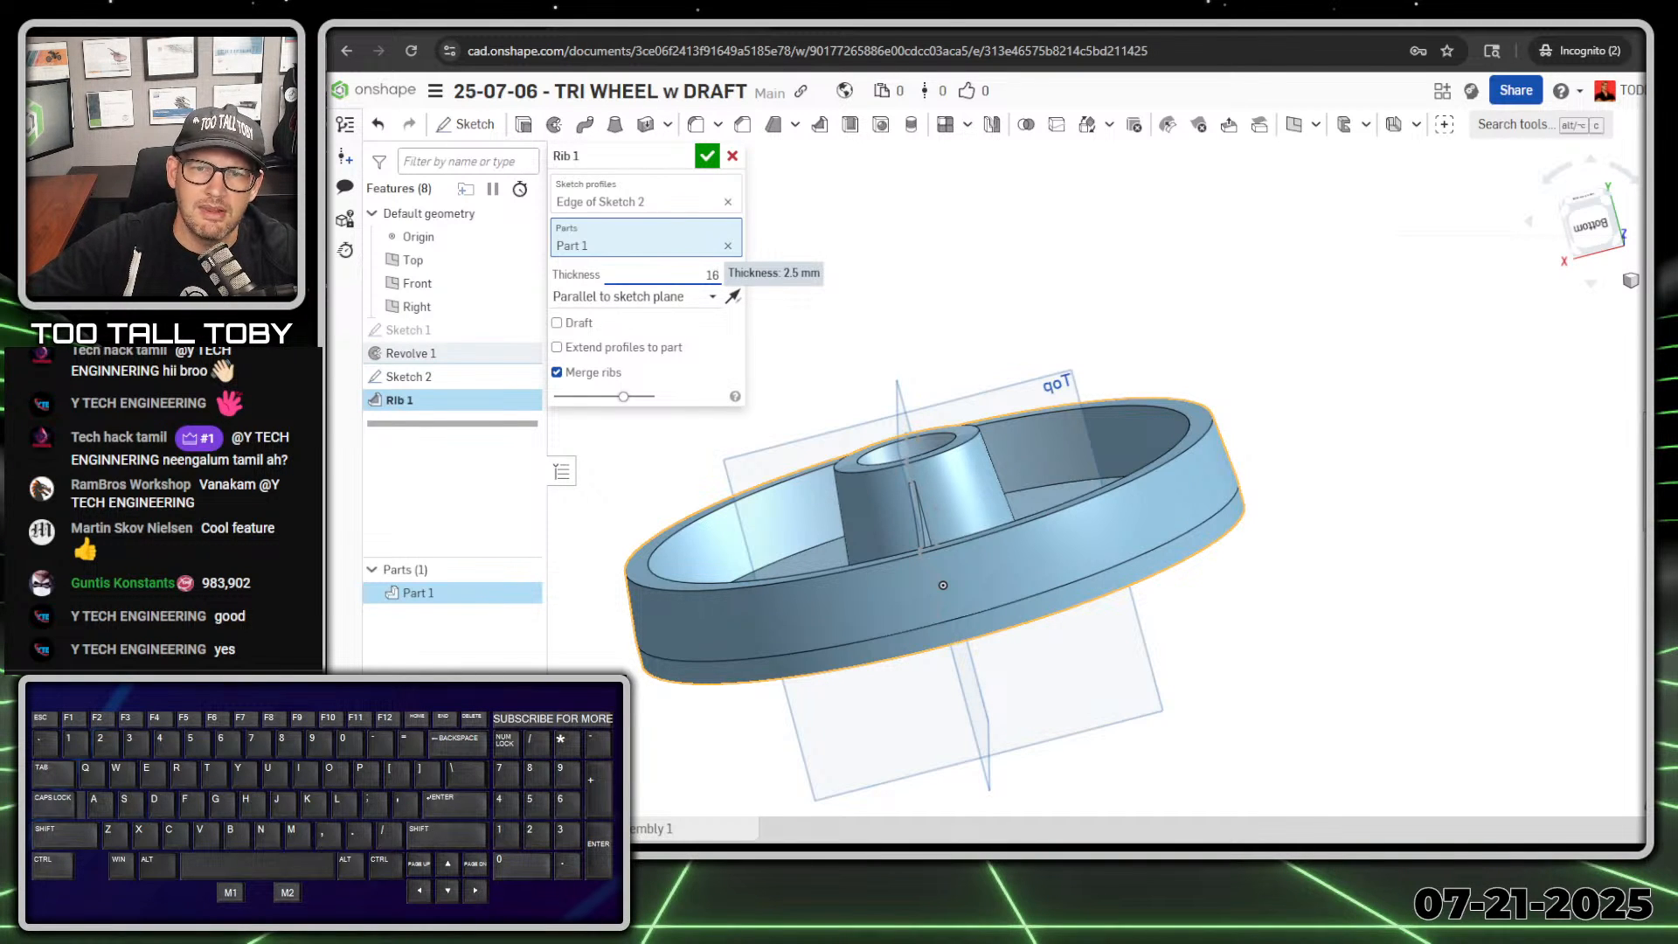
{"action": "key", "text": "Return"}
{"action": "scroll", "coordinate": [980, 612], "scroll_direction": "down", "scroll_amount": 3}
{"action": "right_click_drag", "start_coordinate": [988, 515], "coordinate": [942, 596]}
{"action": "scroll", "coordinate": [901, 516], "scroll_direction": "up", "scroll_amount": 10}
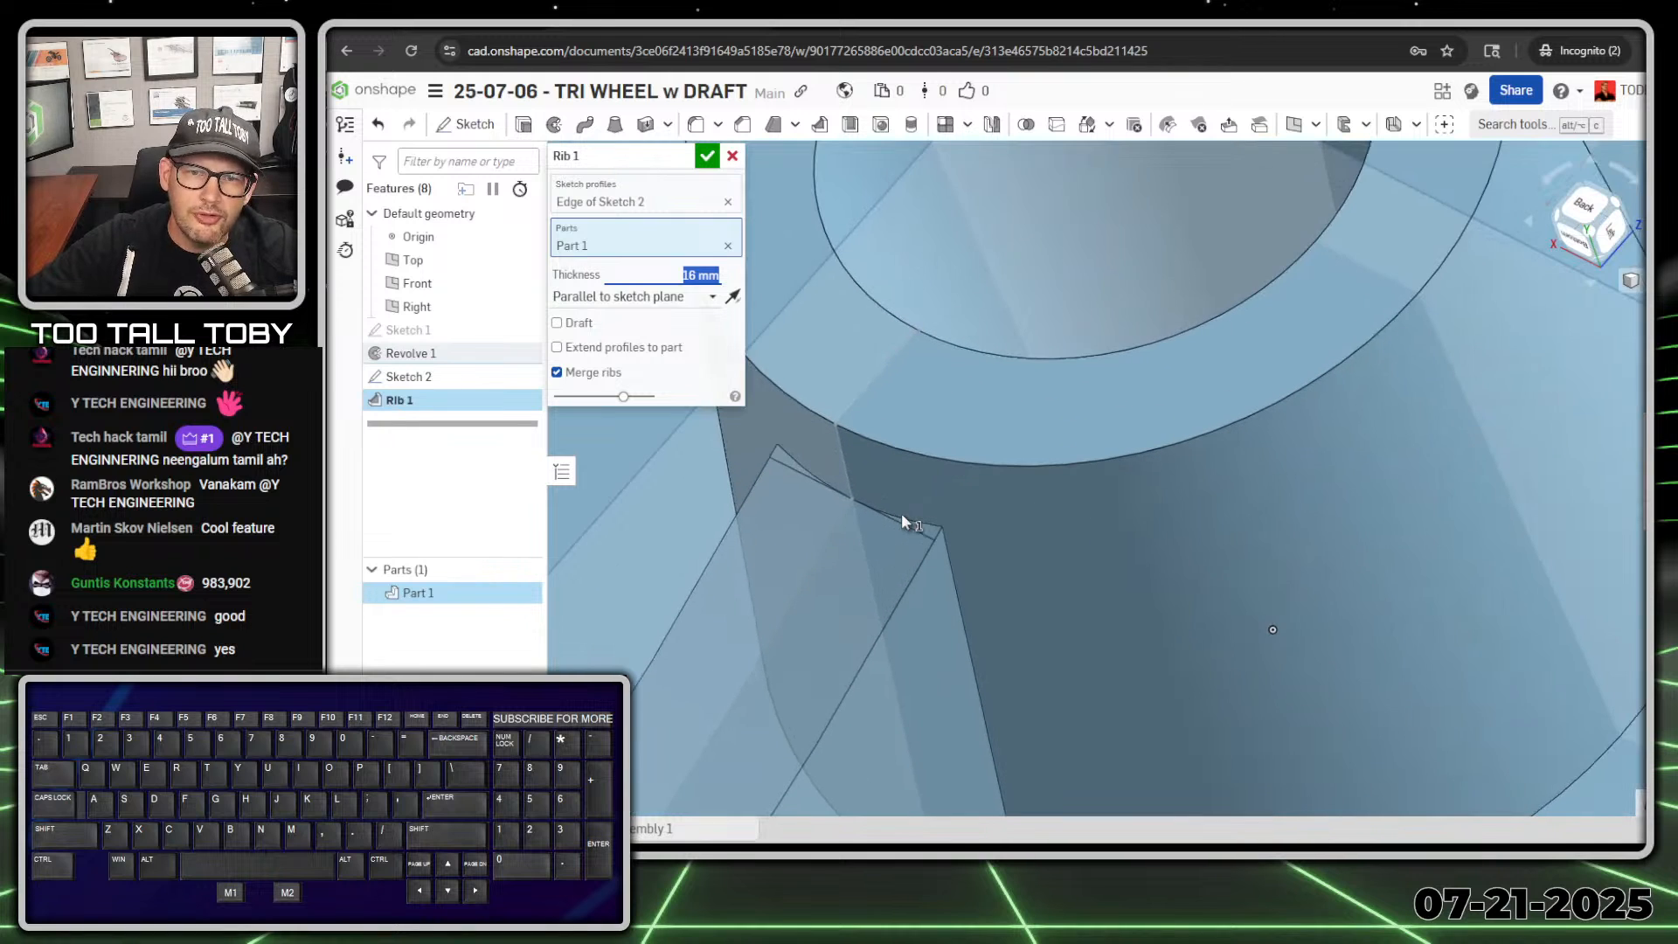
Step: Enable Extend profiles to part for the rib and accept the feature
{"action": "left_click", "coordinate": [595, 349]}
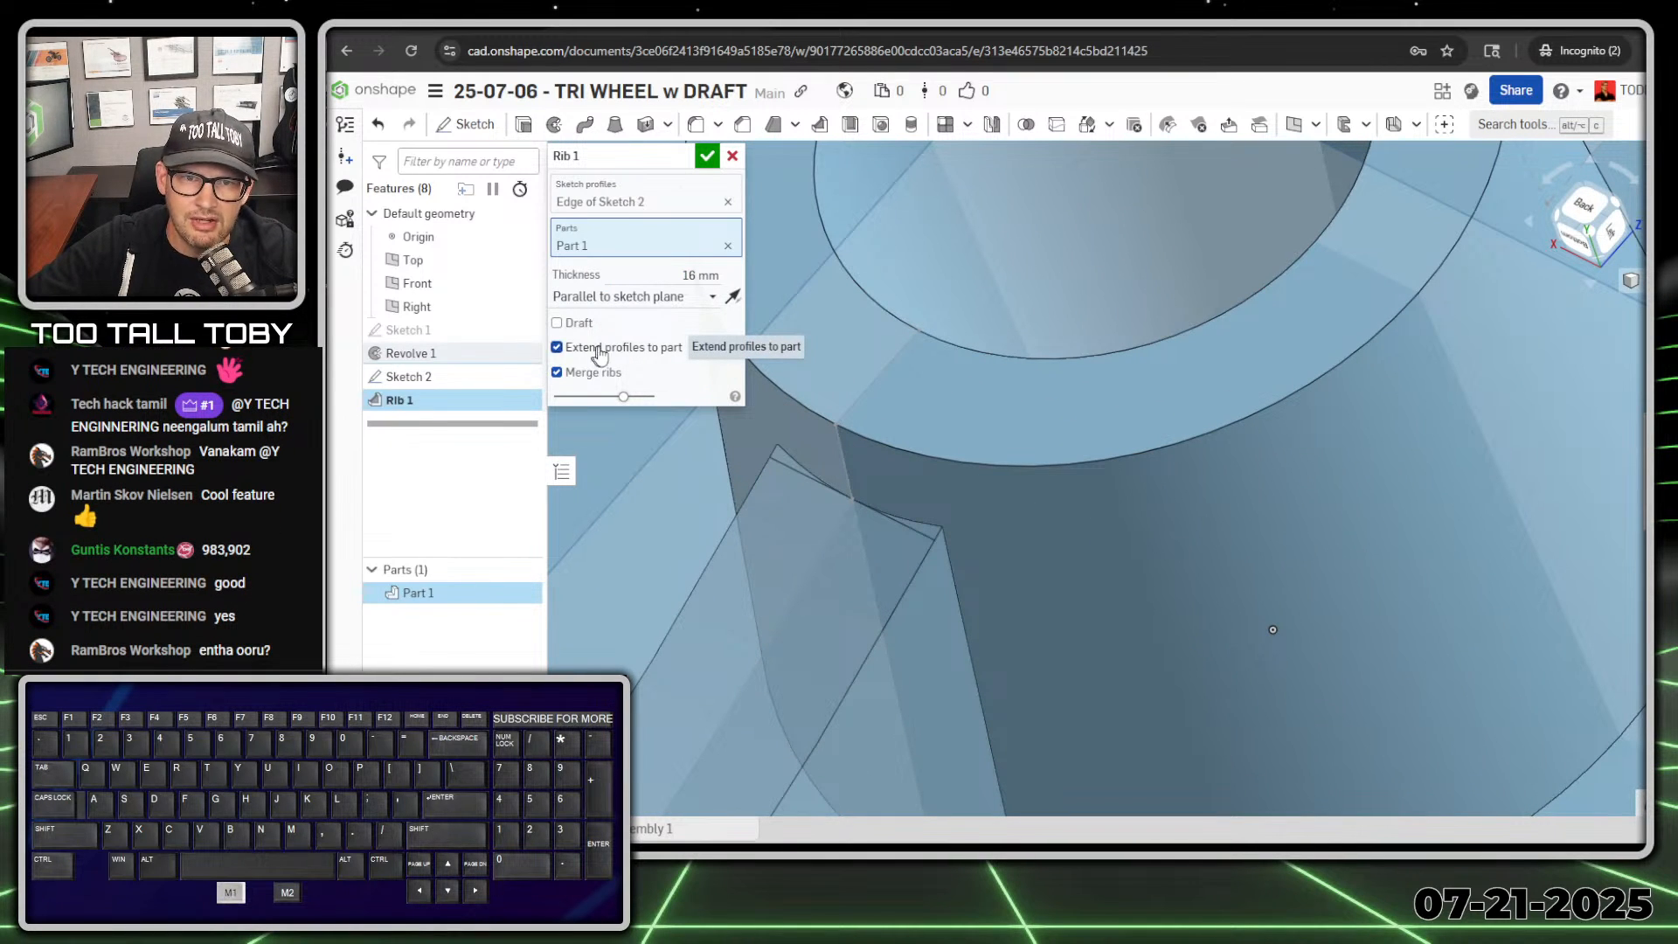
{"action": "left_click", "coordinate": [602, 350]}
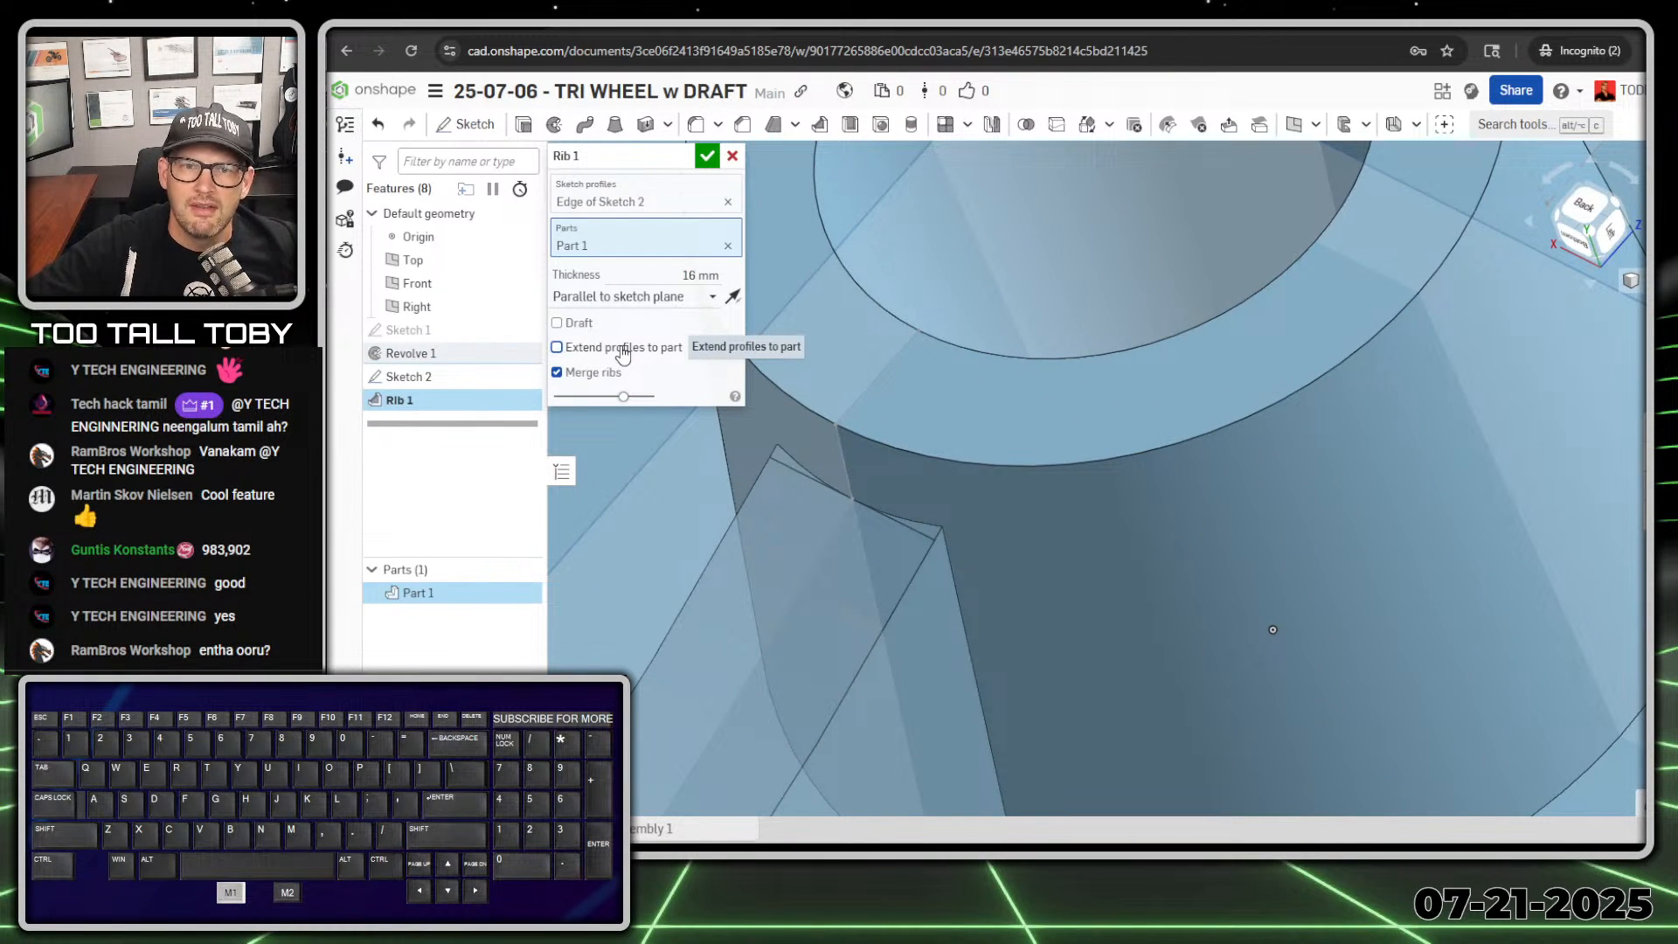
{"action": "left_click", "coordinate": [623, 353]}
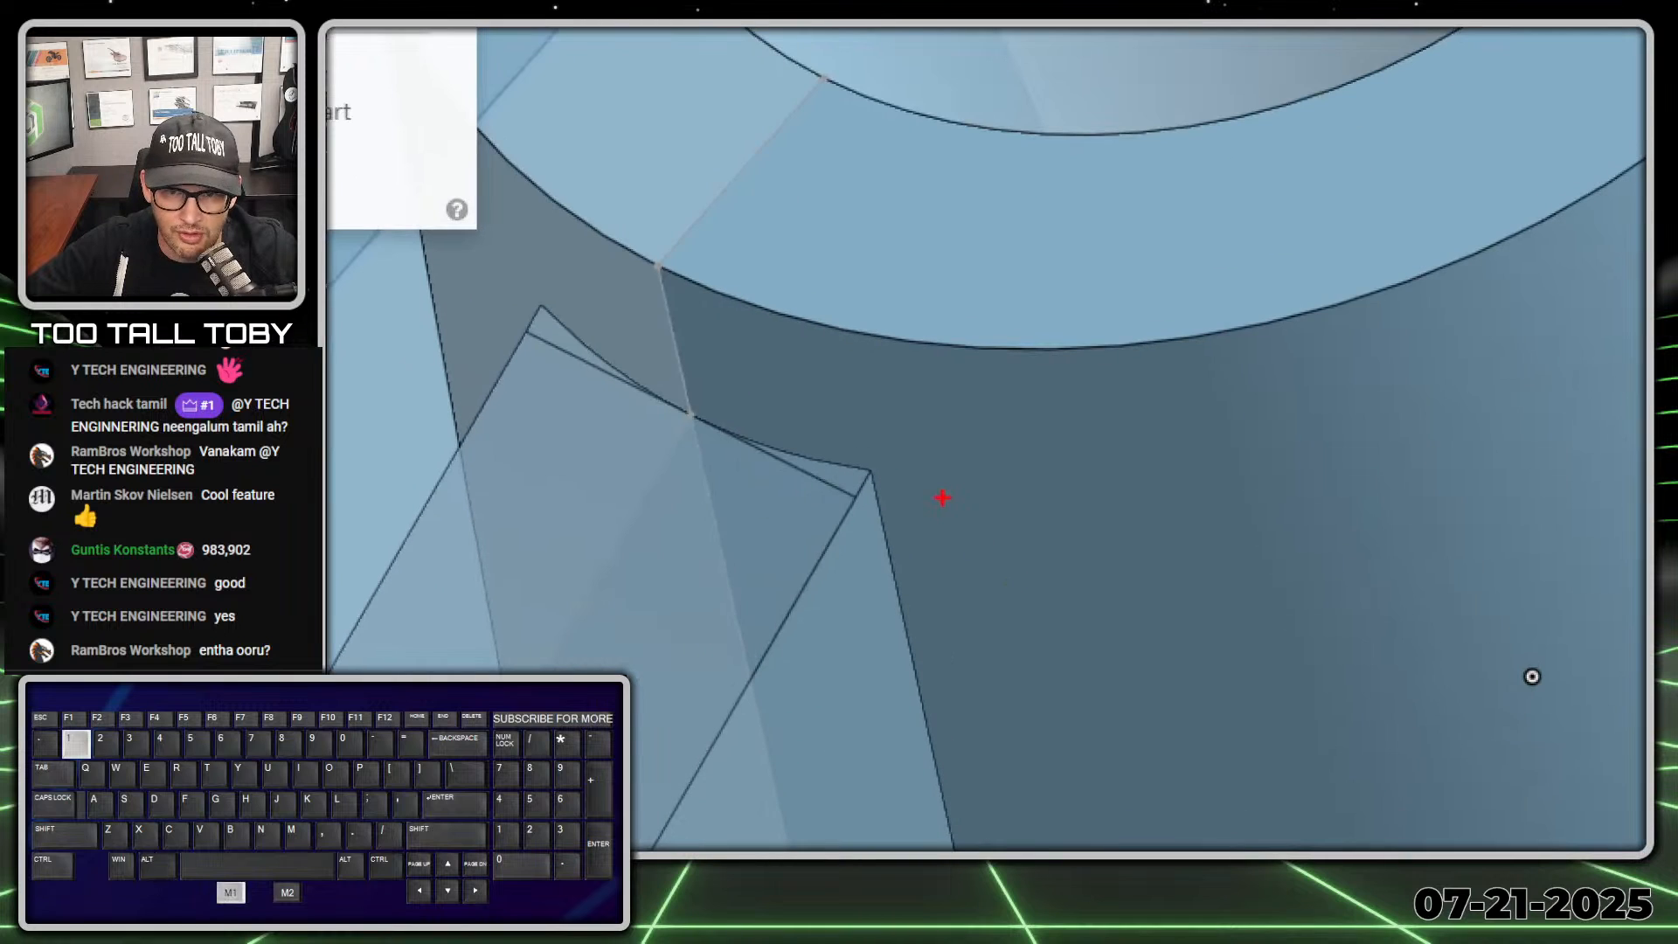
{"action": "left_click_drag", "start_coordinate": [872, 469], "coordinate": [1018, 406], "text": "ctrl+shift"}
{"action": "left_click_drag", "start_coordinate": [559, 326], "coordinate": [600, 228], "text": "ctrl+shift"}
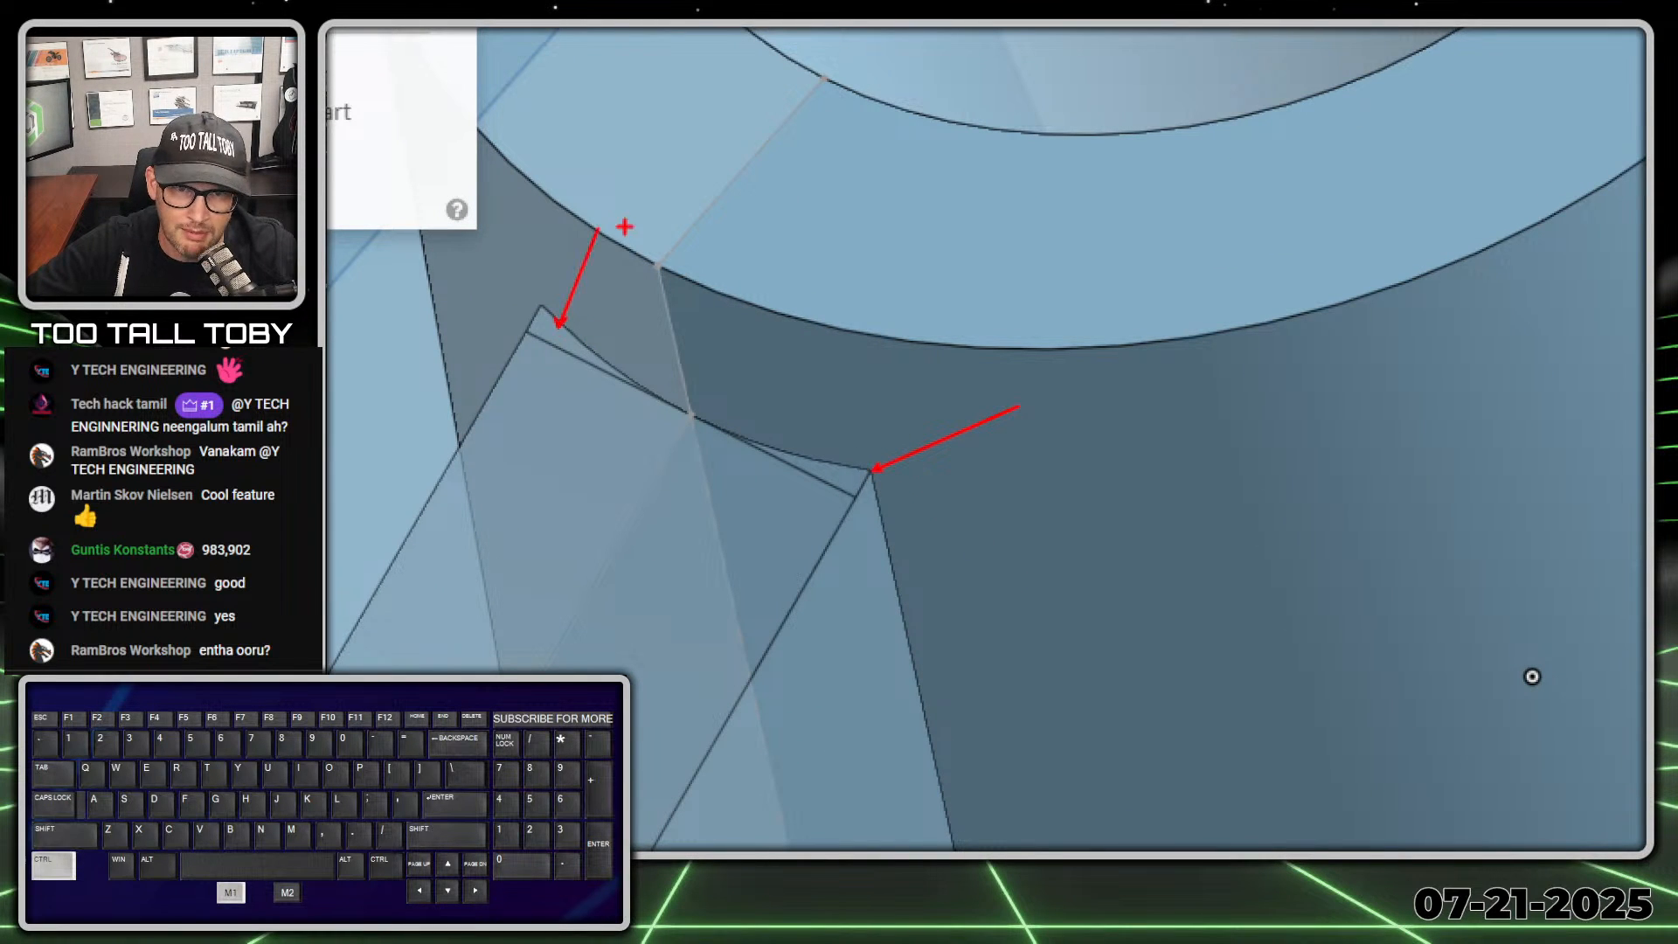
{"action": "key", "text": "alt+1"}
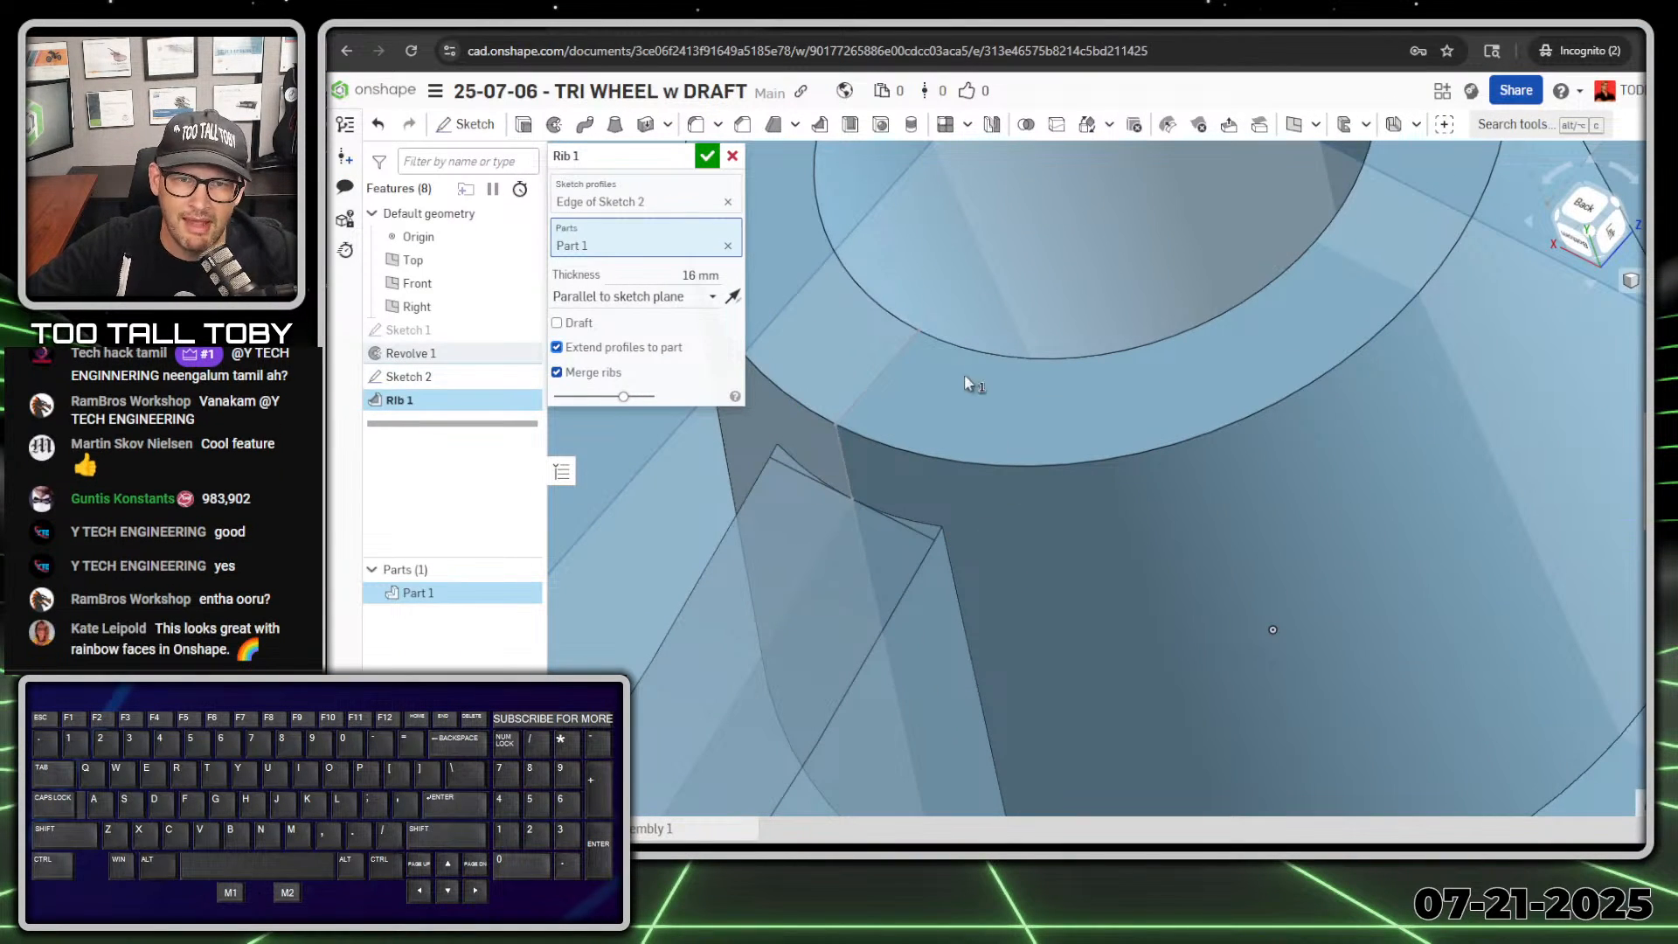
{"action": "scroll", "coordinate": [769, 289], "scroll_direction": "down", "scroll_amount": 5}
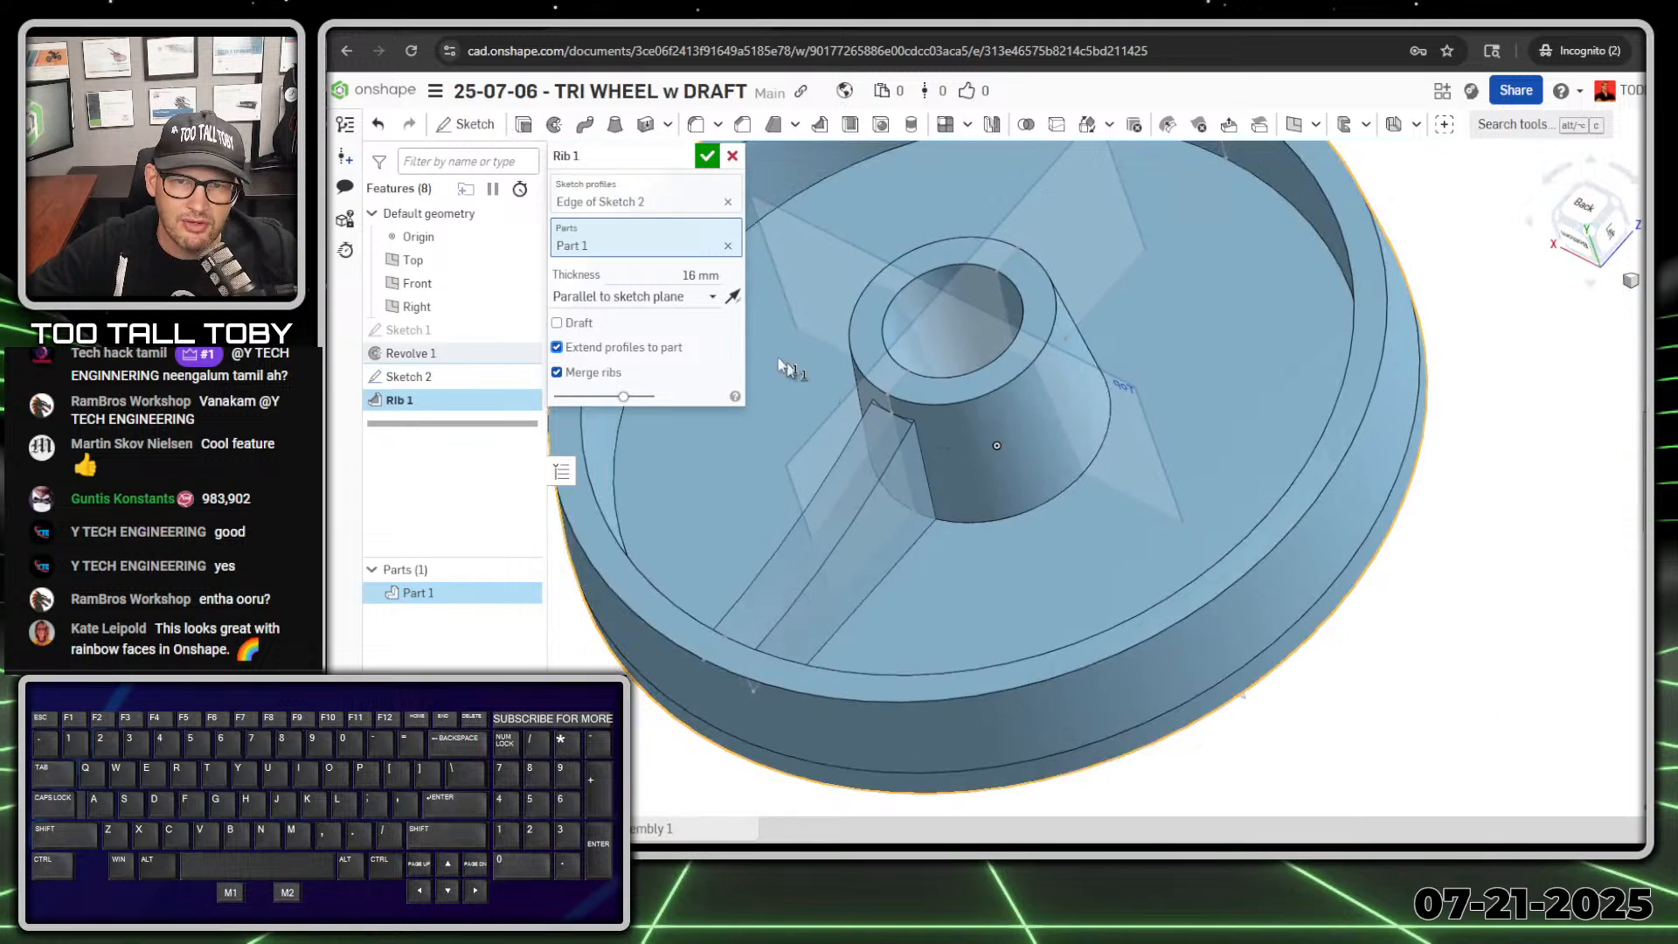
{"action": "left_click", "coordinate": [712, 159]}
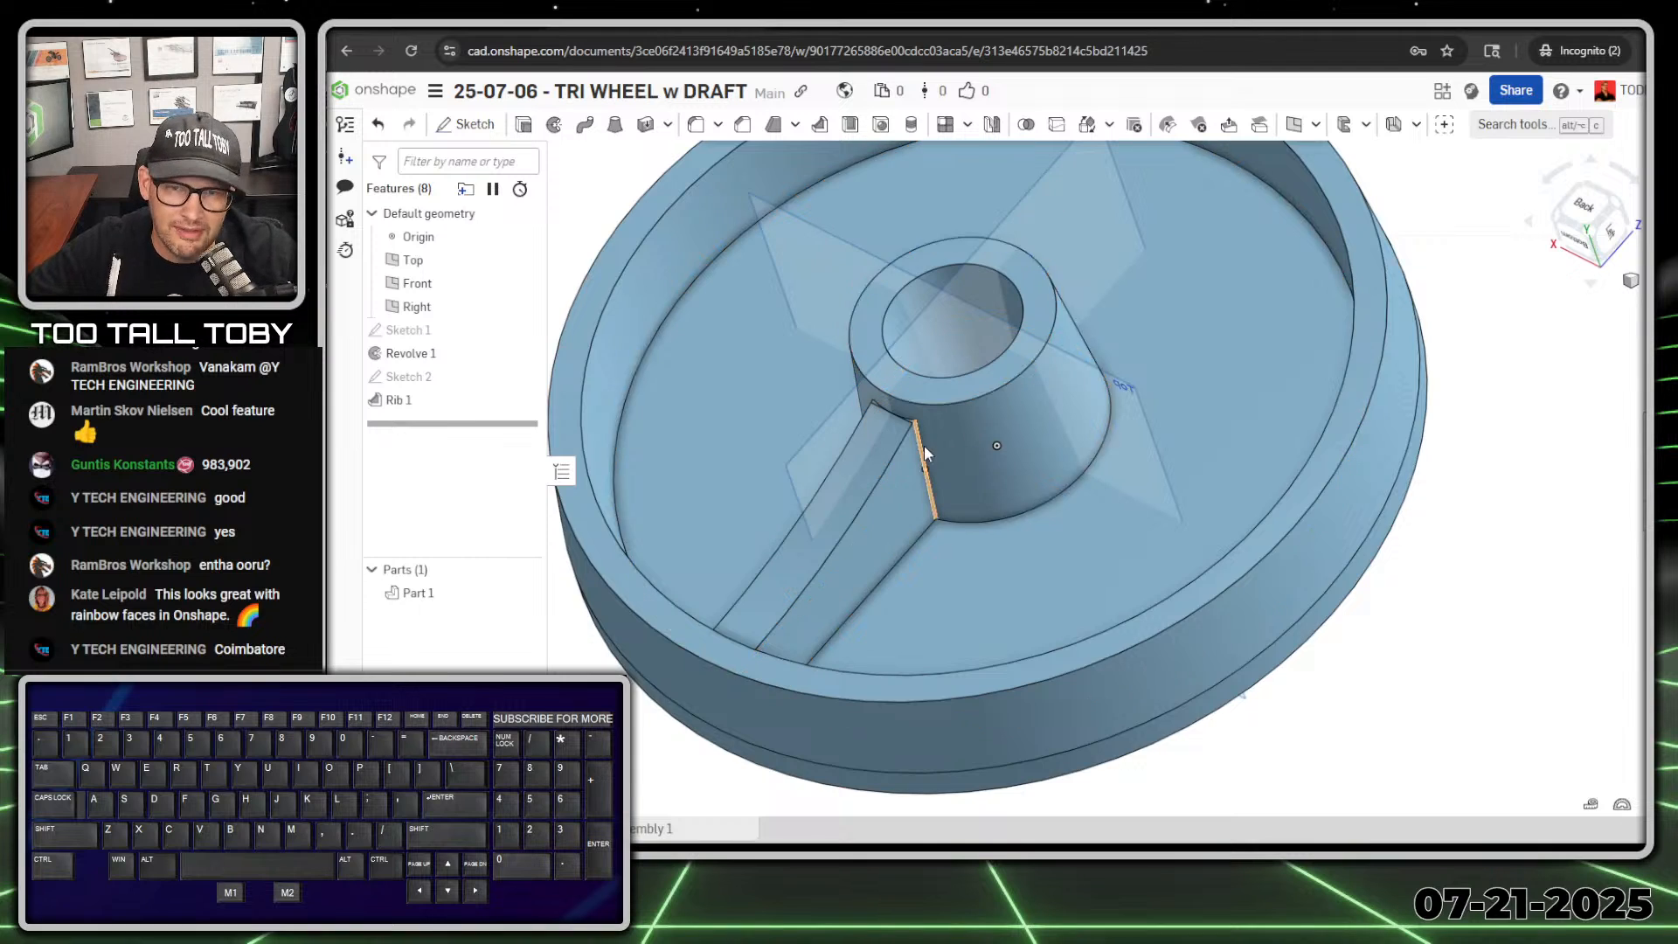
Step: Remove the two sliver faces at the rib's hub end using Delete face with the Heal option
{"action": "scroll", "coordinate": [925, 444], "scroll_direction": "up", "scroll_amount": 8}
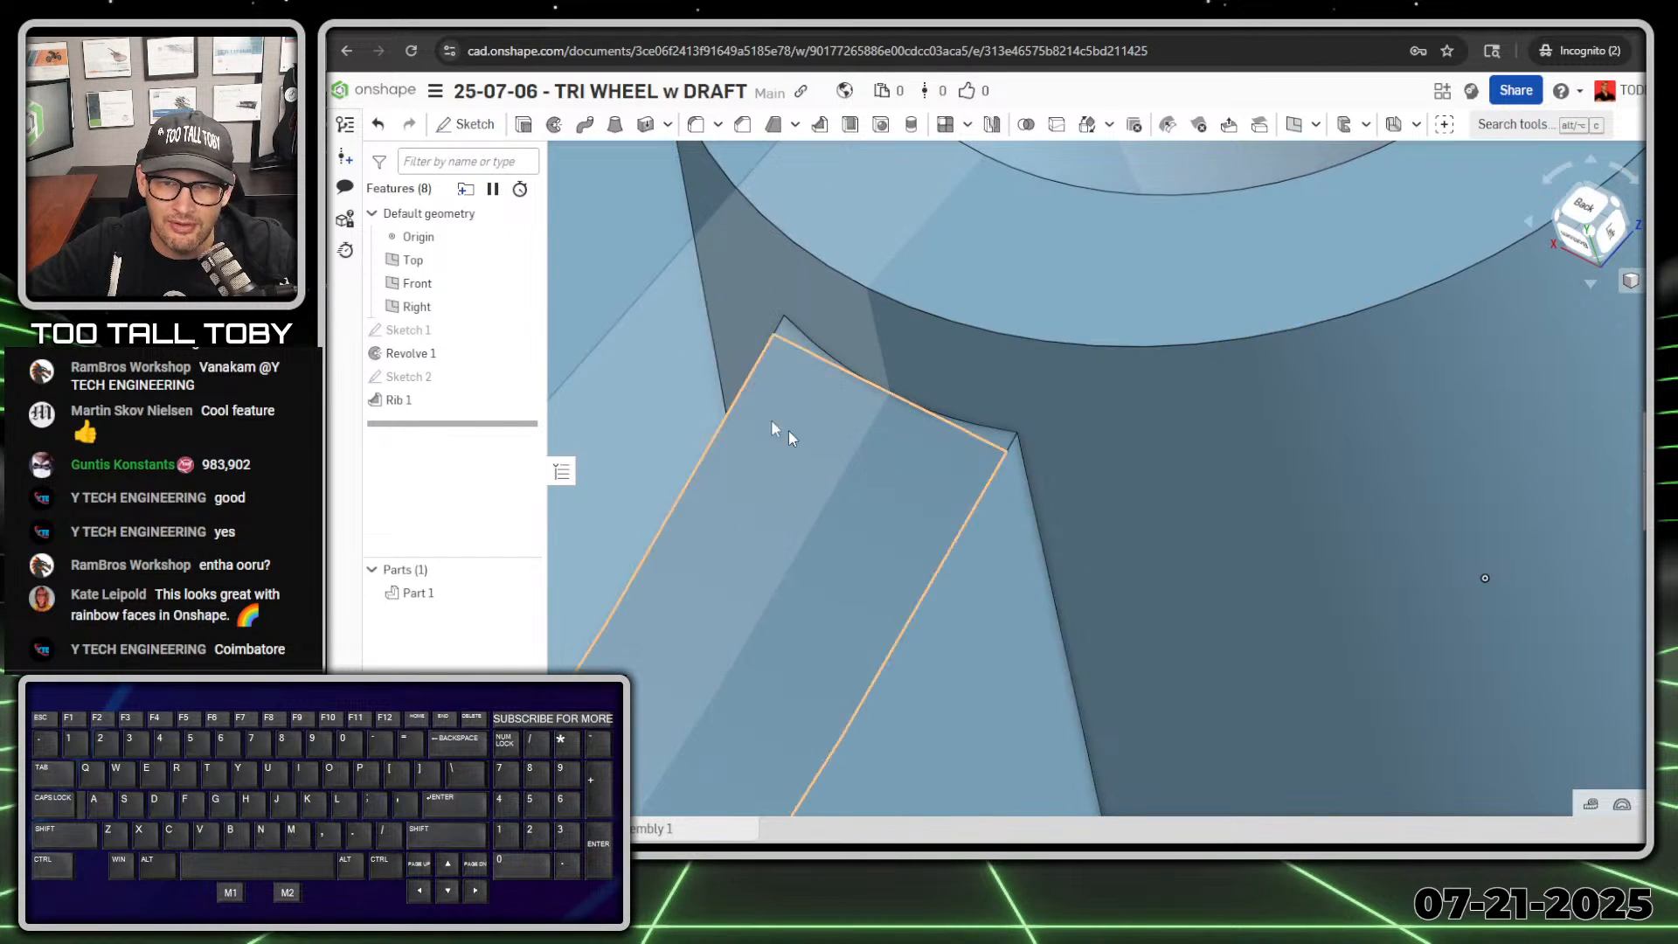
{"action": "left_click", "coordinate": [794, 334]}
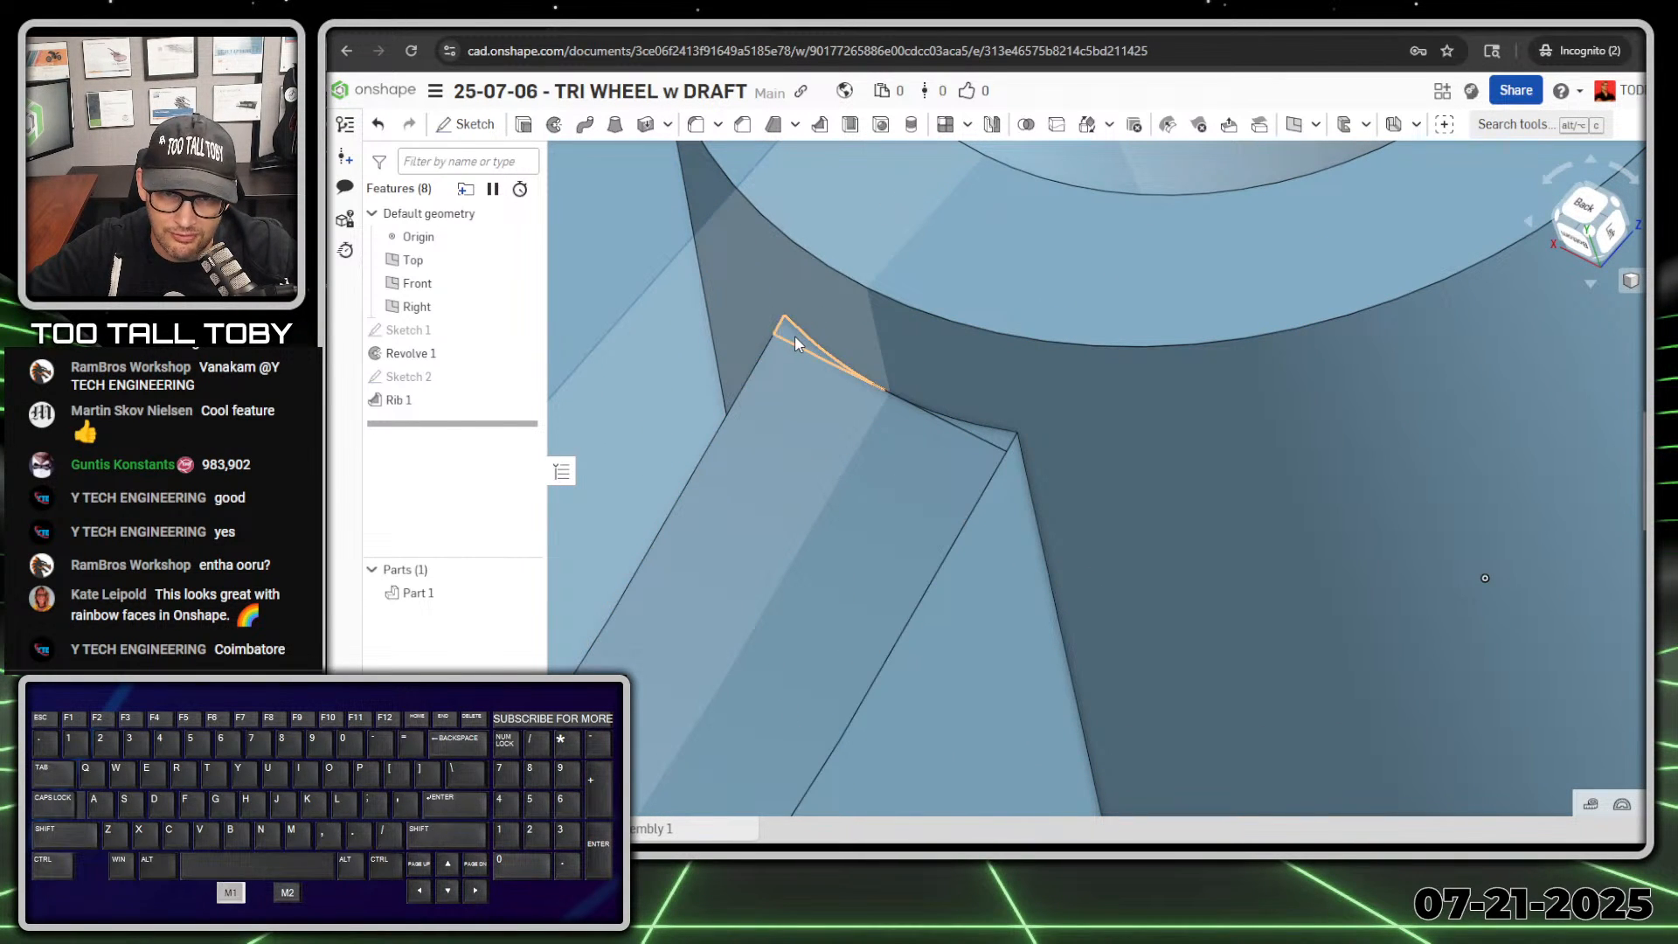
{"action": "left_click", "coordinate": [801, 407]}
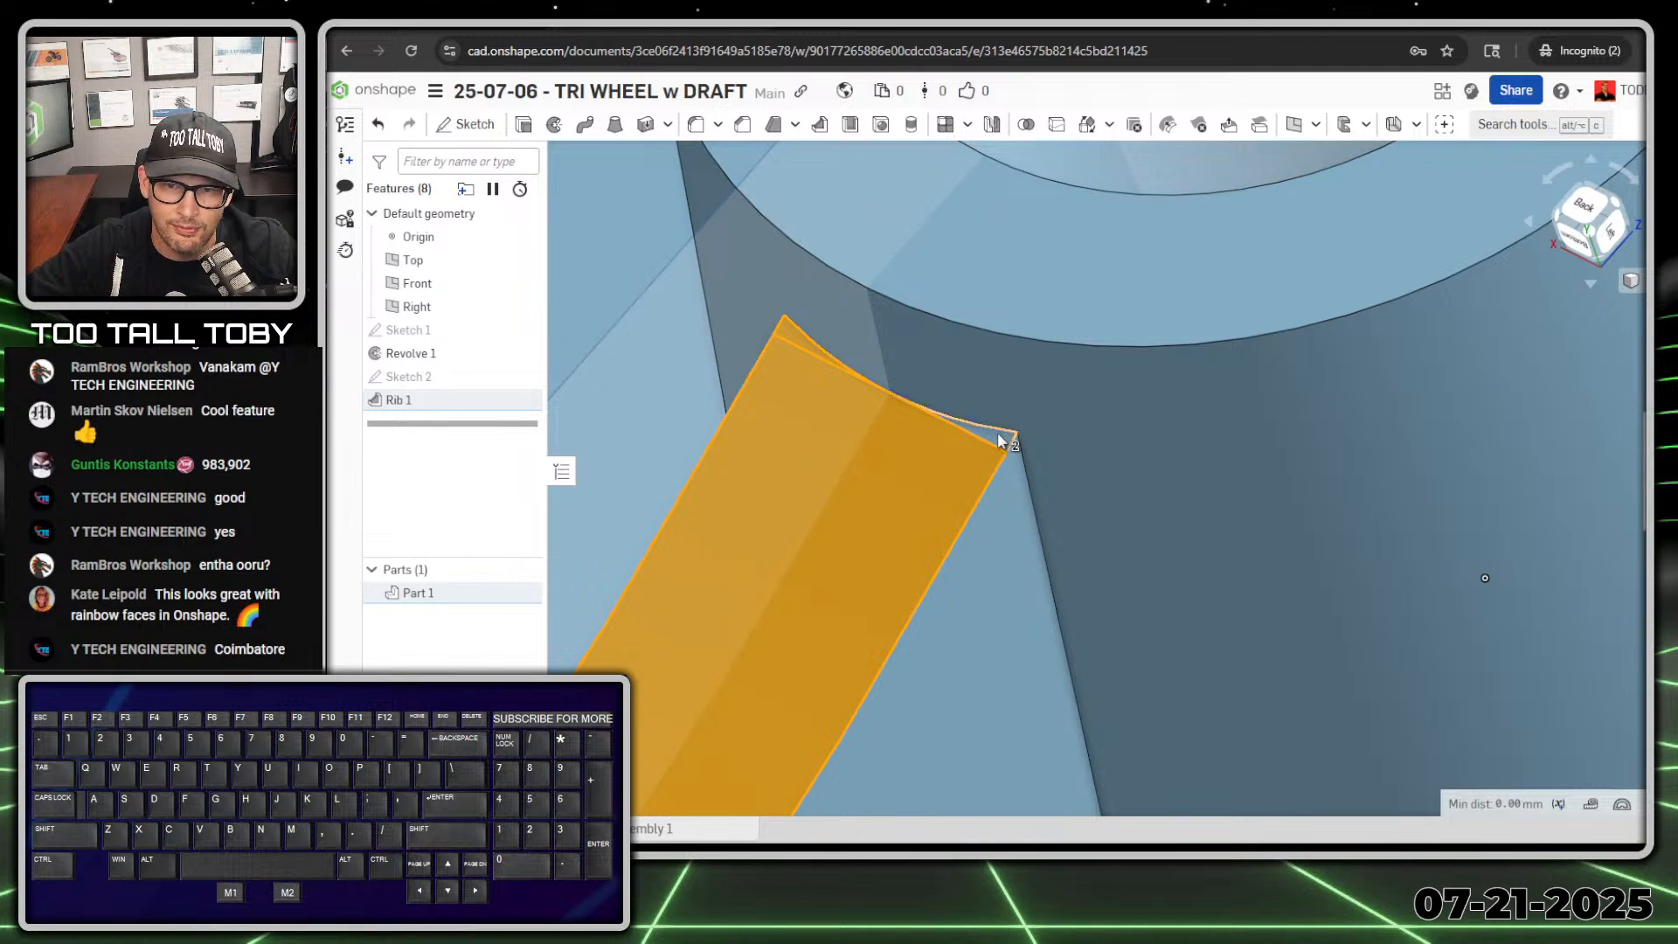
{"action": "left_click", "coordinate": [888, 411]}
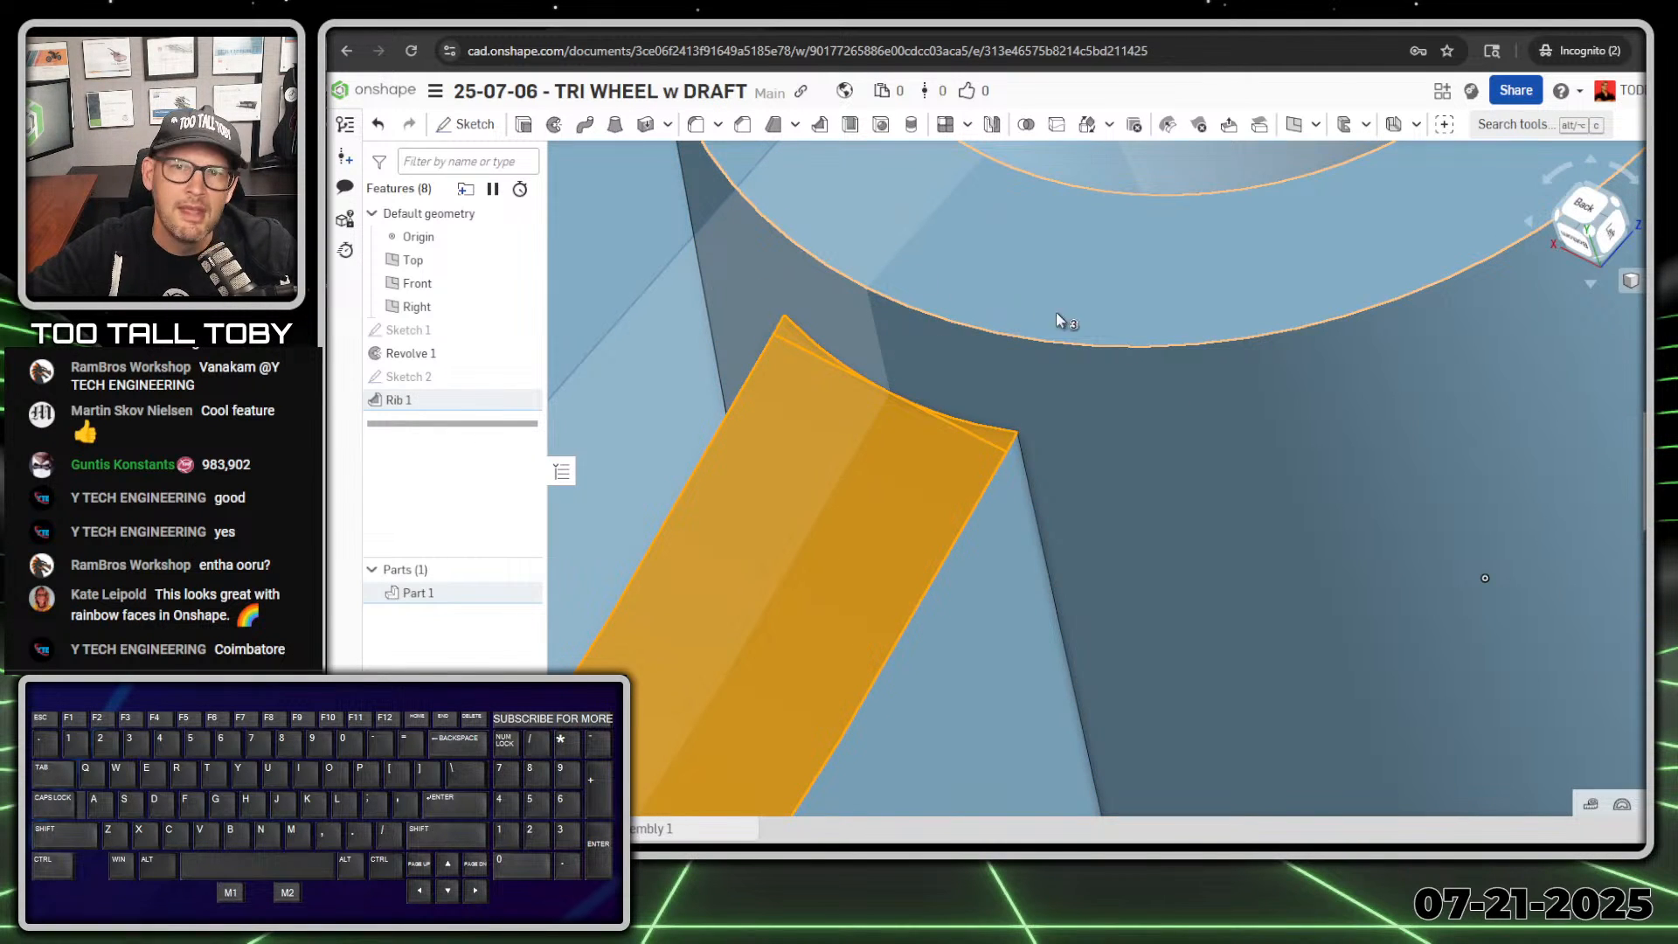
{"action": "key", "text": "Escape"}
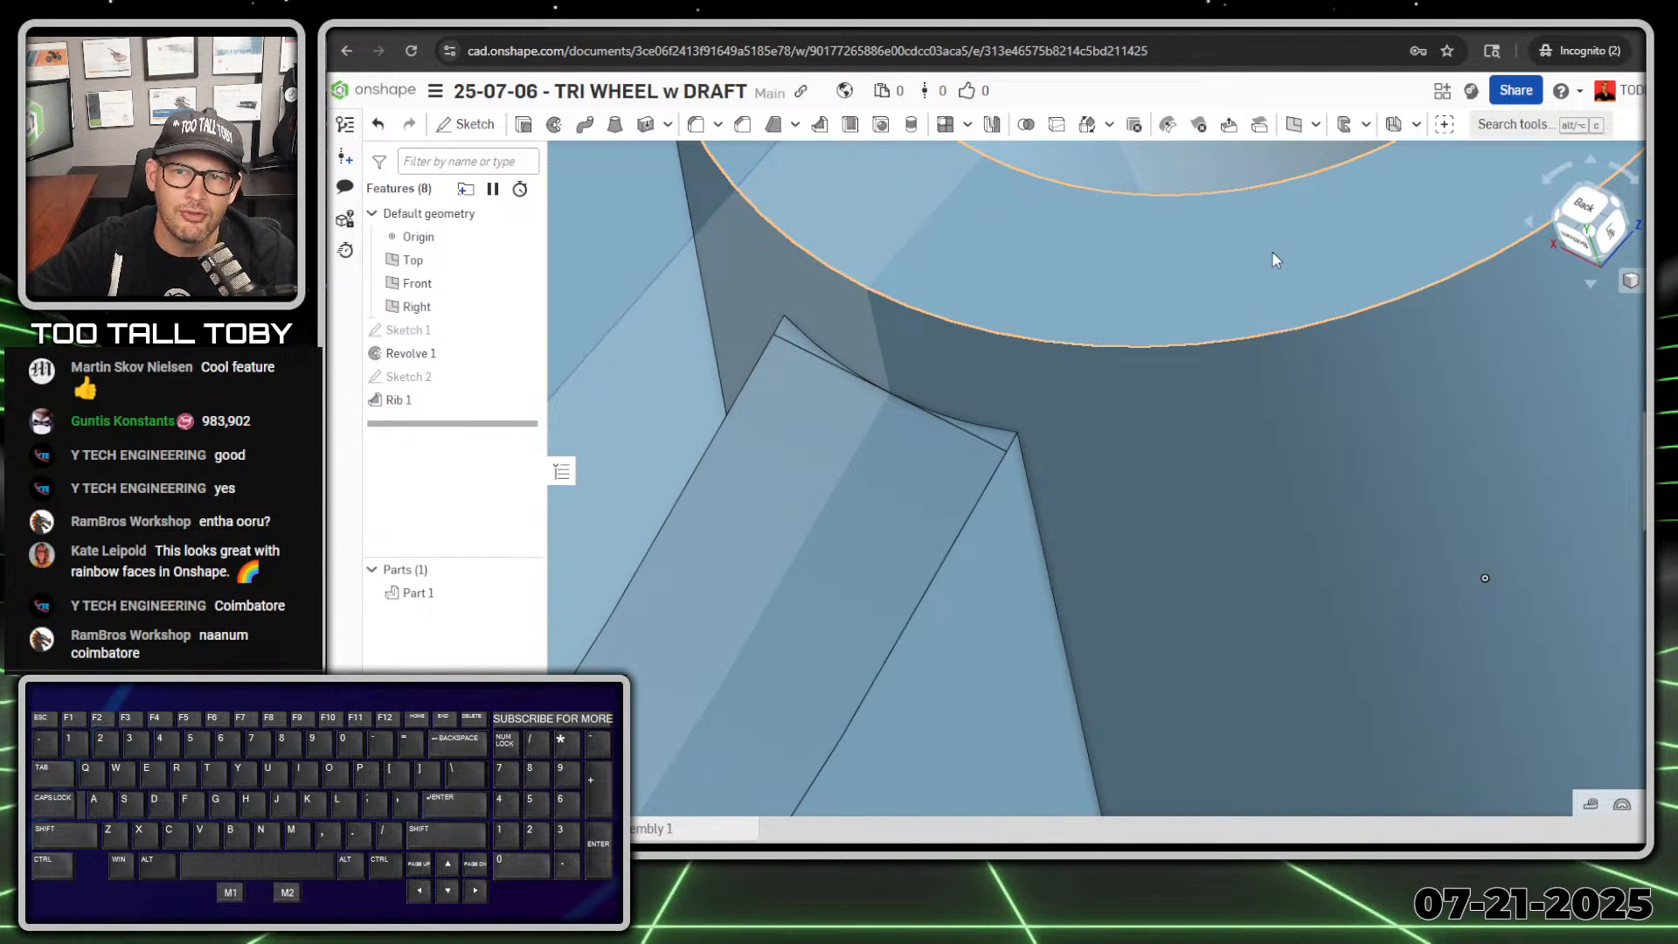
{"action": "left_click", "coordinate": [1198, 129]}
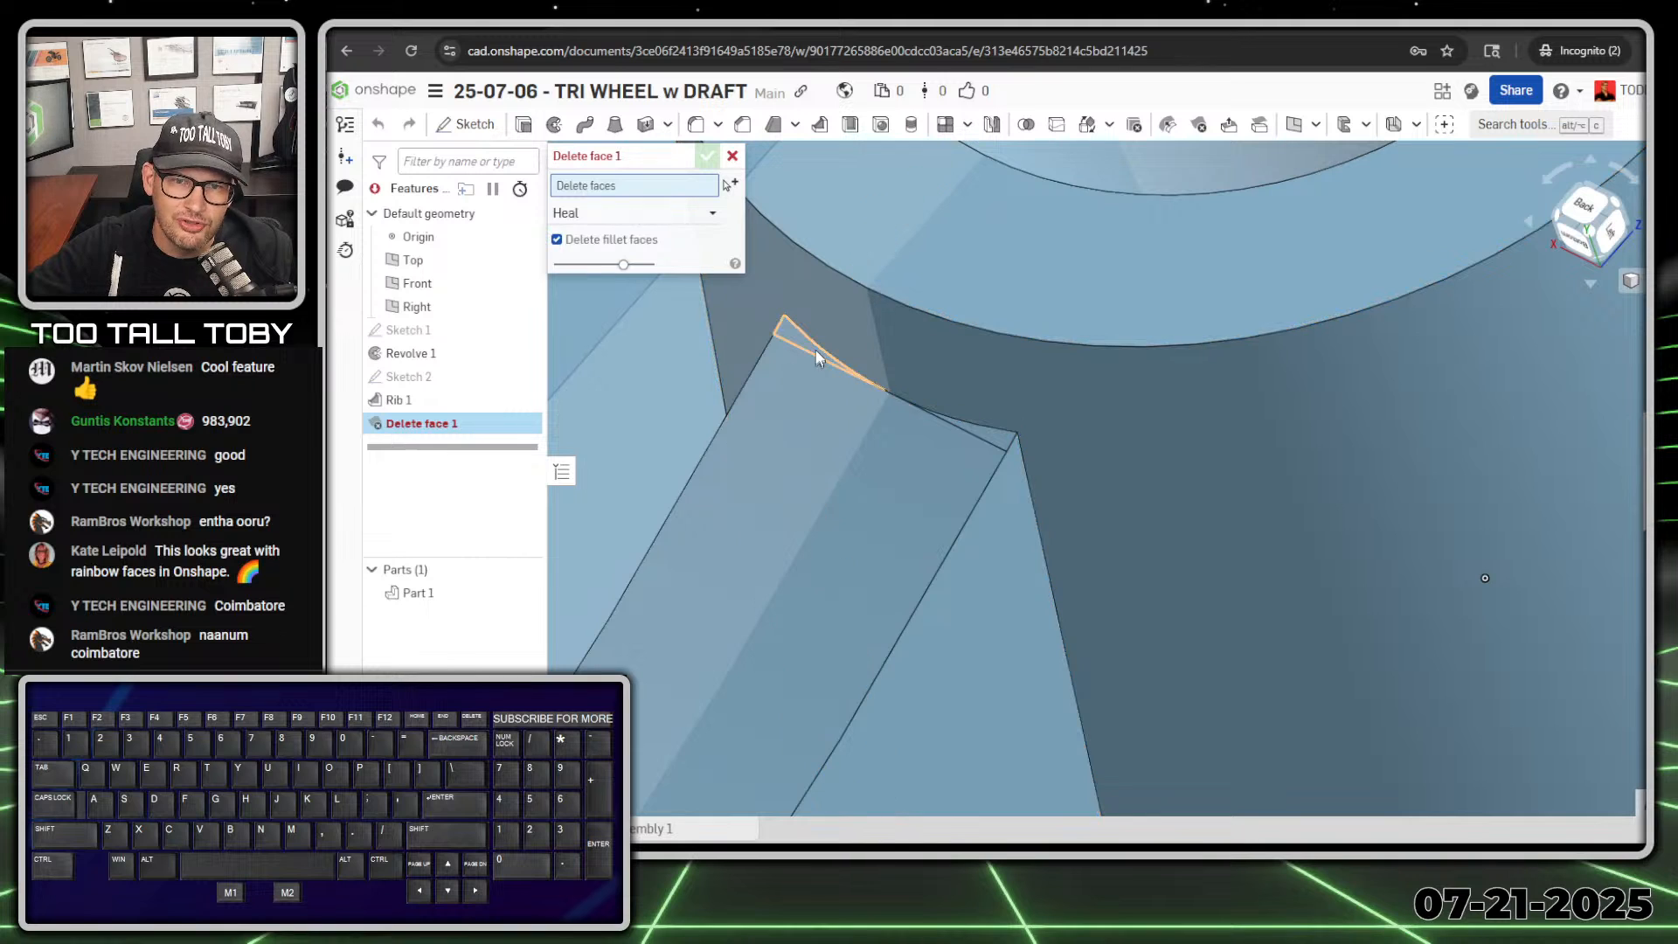
{"action": "left_click", "coordinate": [812, 348]}
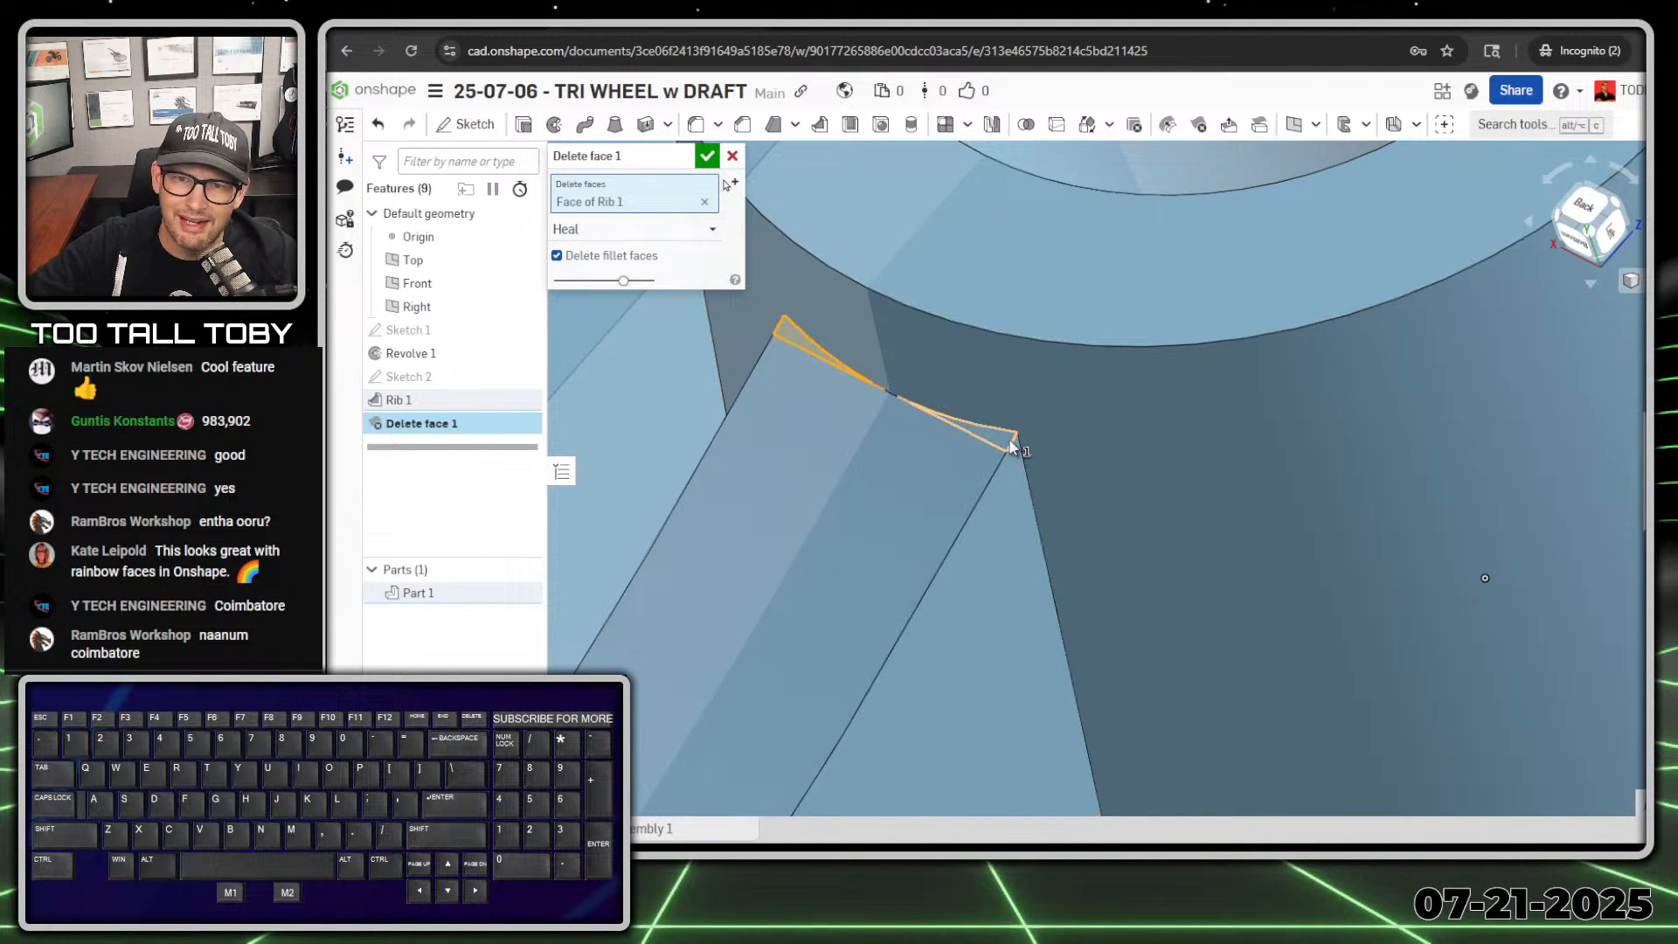
{"action": "left_click", "coordinate": [1009, 444]}
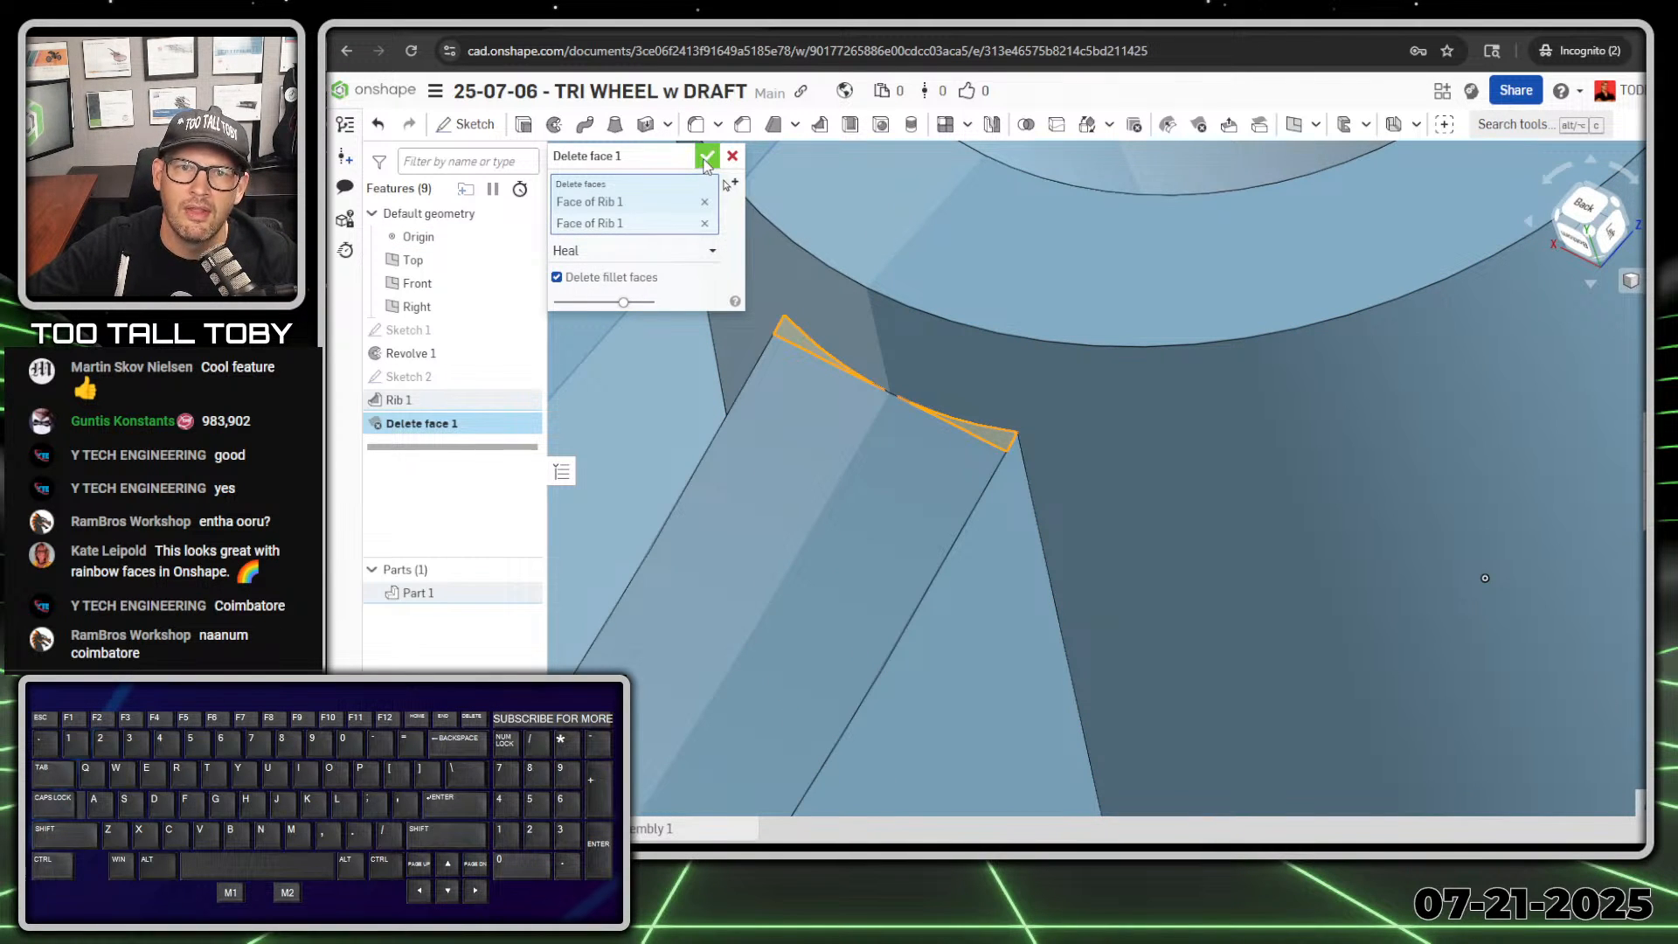
{"action": "left_click", "coordinate": [708, 156]}
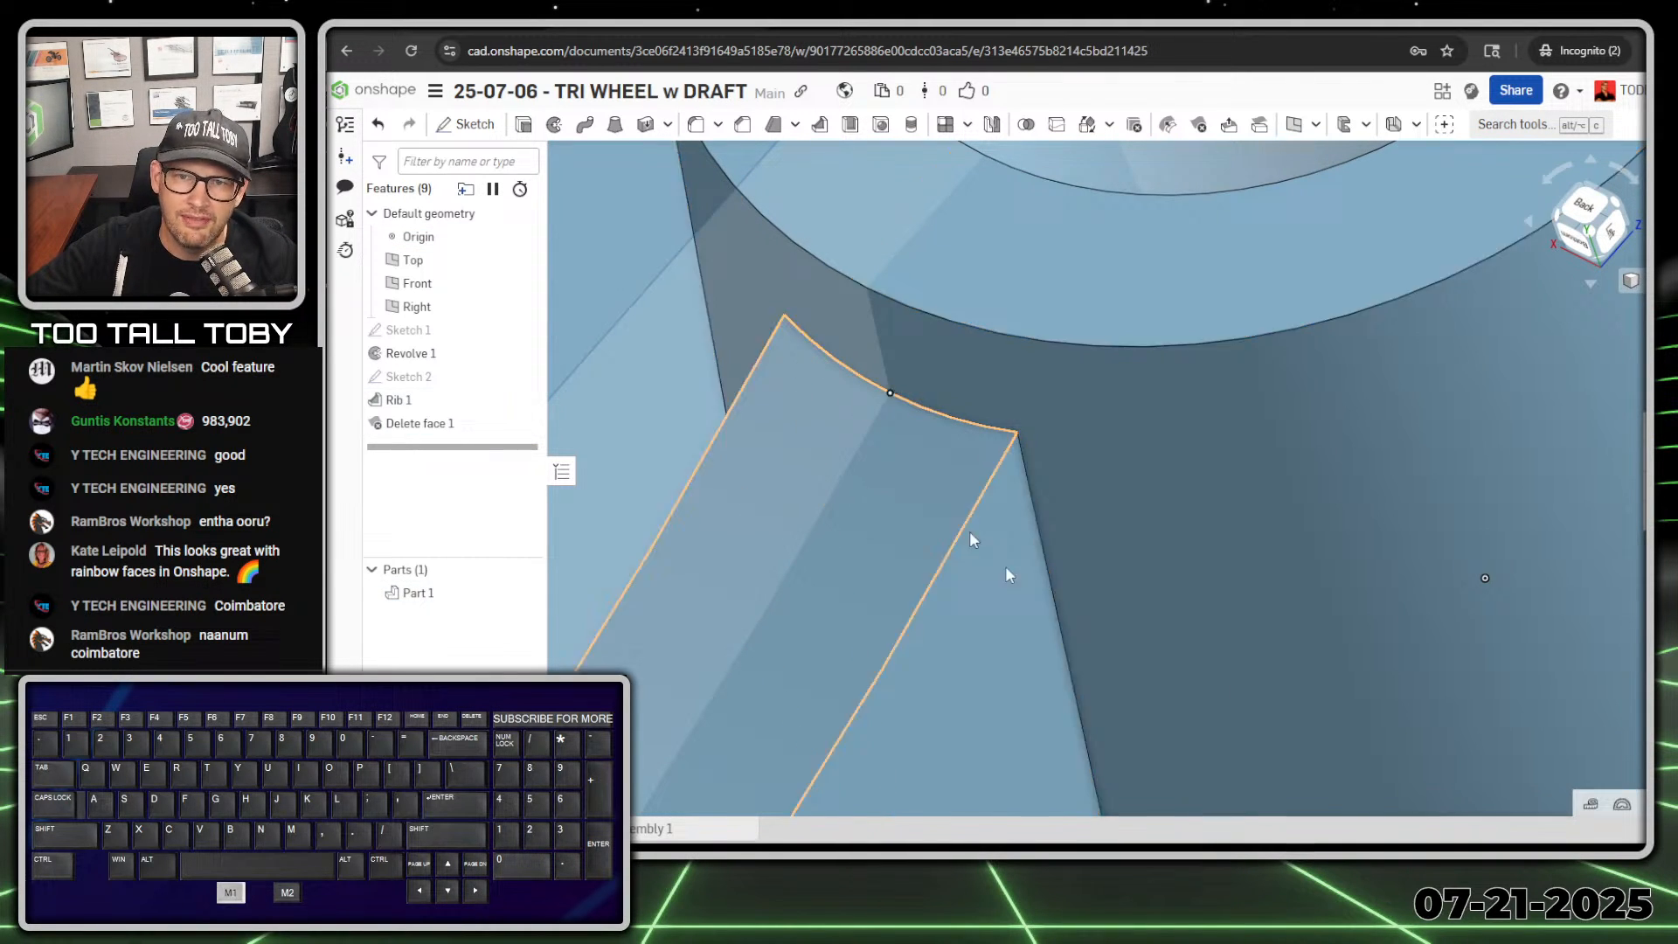
{"action": "left_click", "coordinate": [832, 598]}
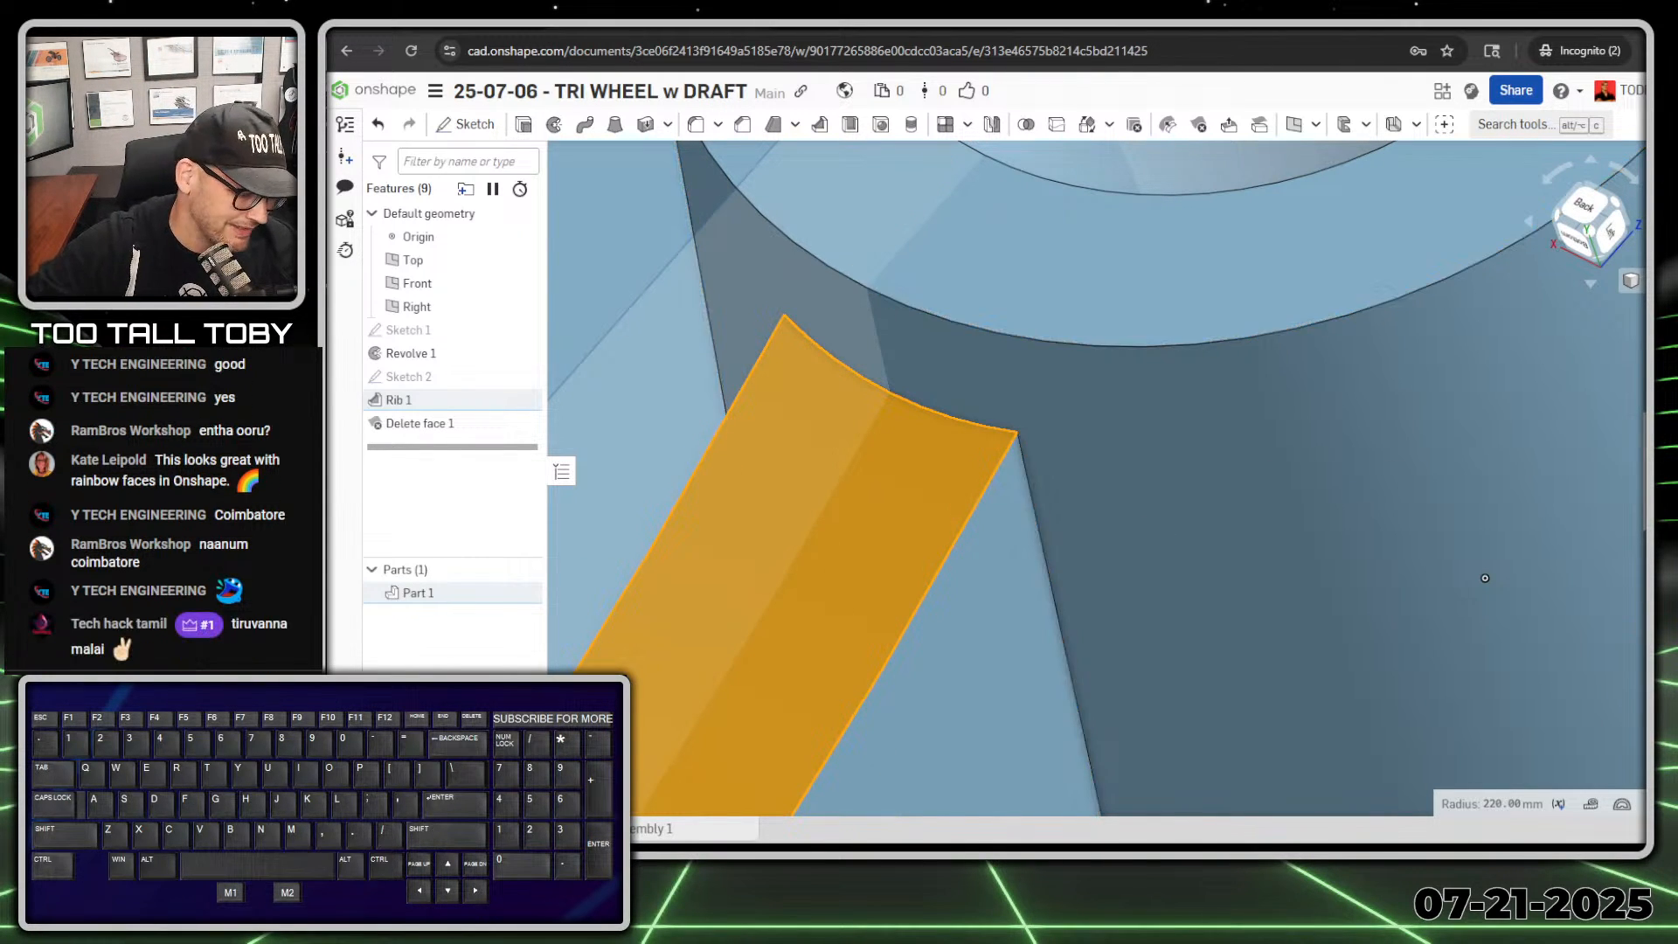
{"action": "scroll", "coordinate": [973, 579], "scroll_direction": "down", "scroll_amount": 10}
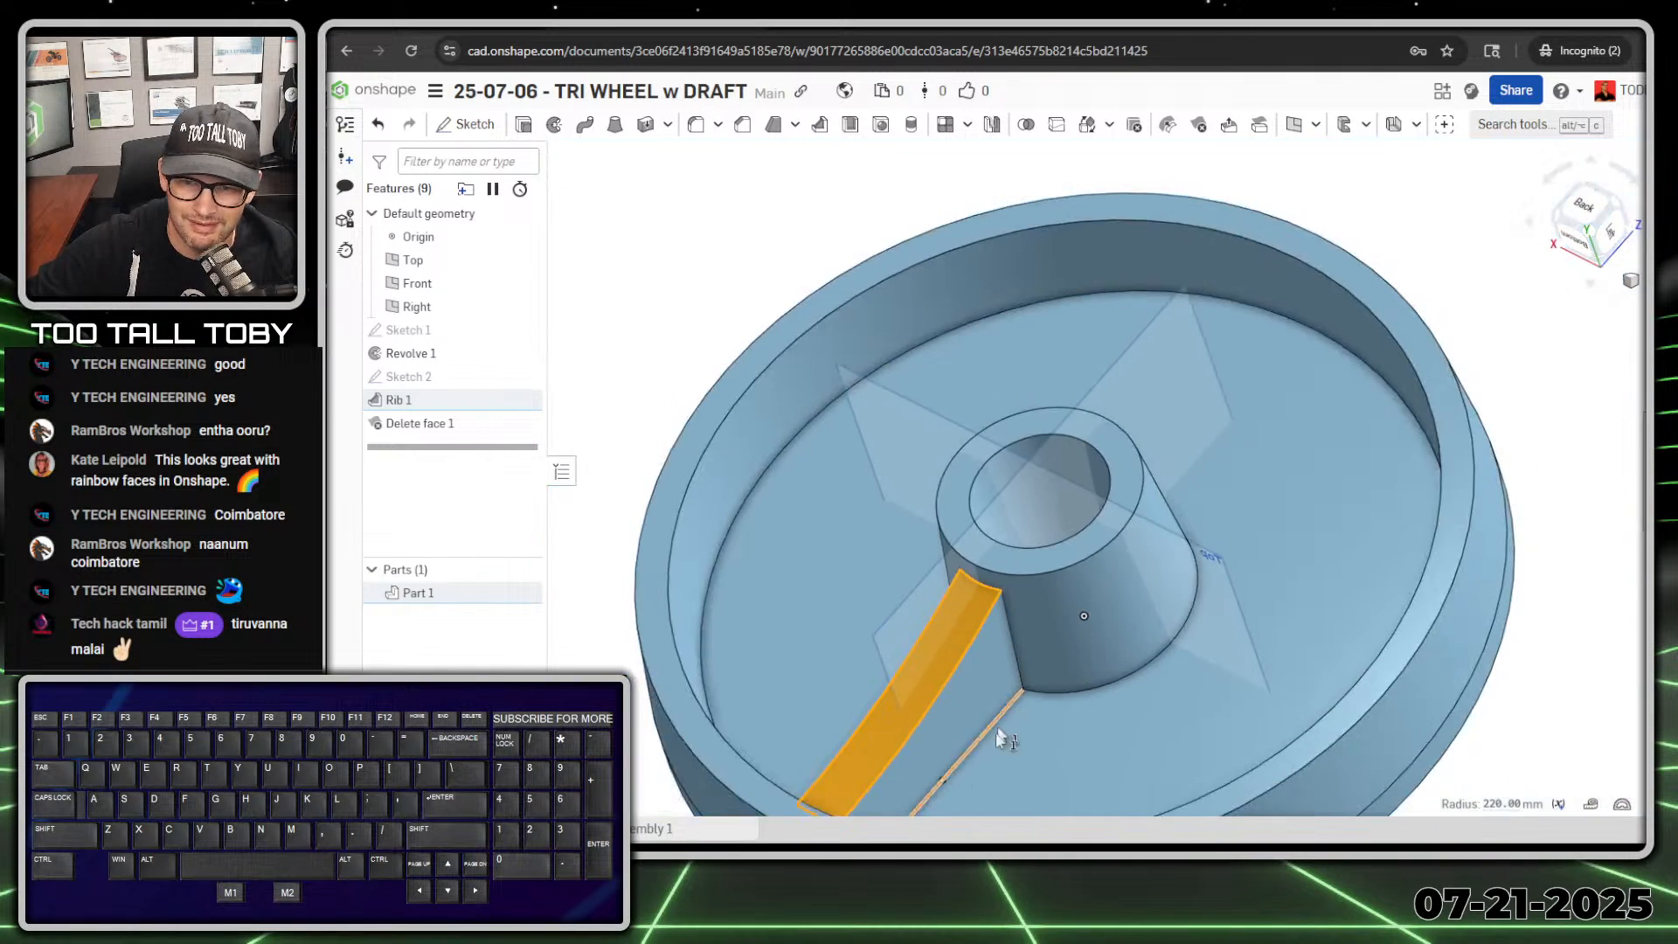
{"action": "left_click", "coordinate": [642, 433]}
Step: Start a neutral-plane Draft using the wheel's flat web face as the neutral plane and both side faces of the rib as the entities
{"action": "middle_click_drag", "start_coordinate": [909, 627], "coordinate": [1003, 472], "text": "ctrl"}
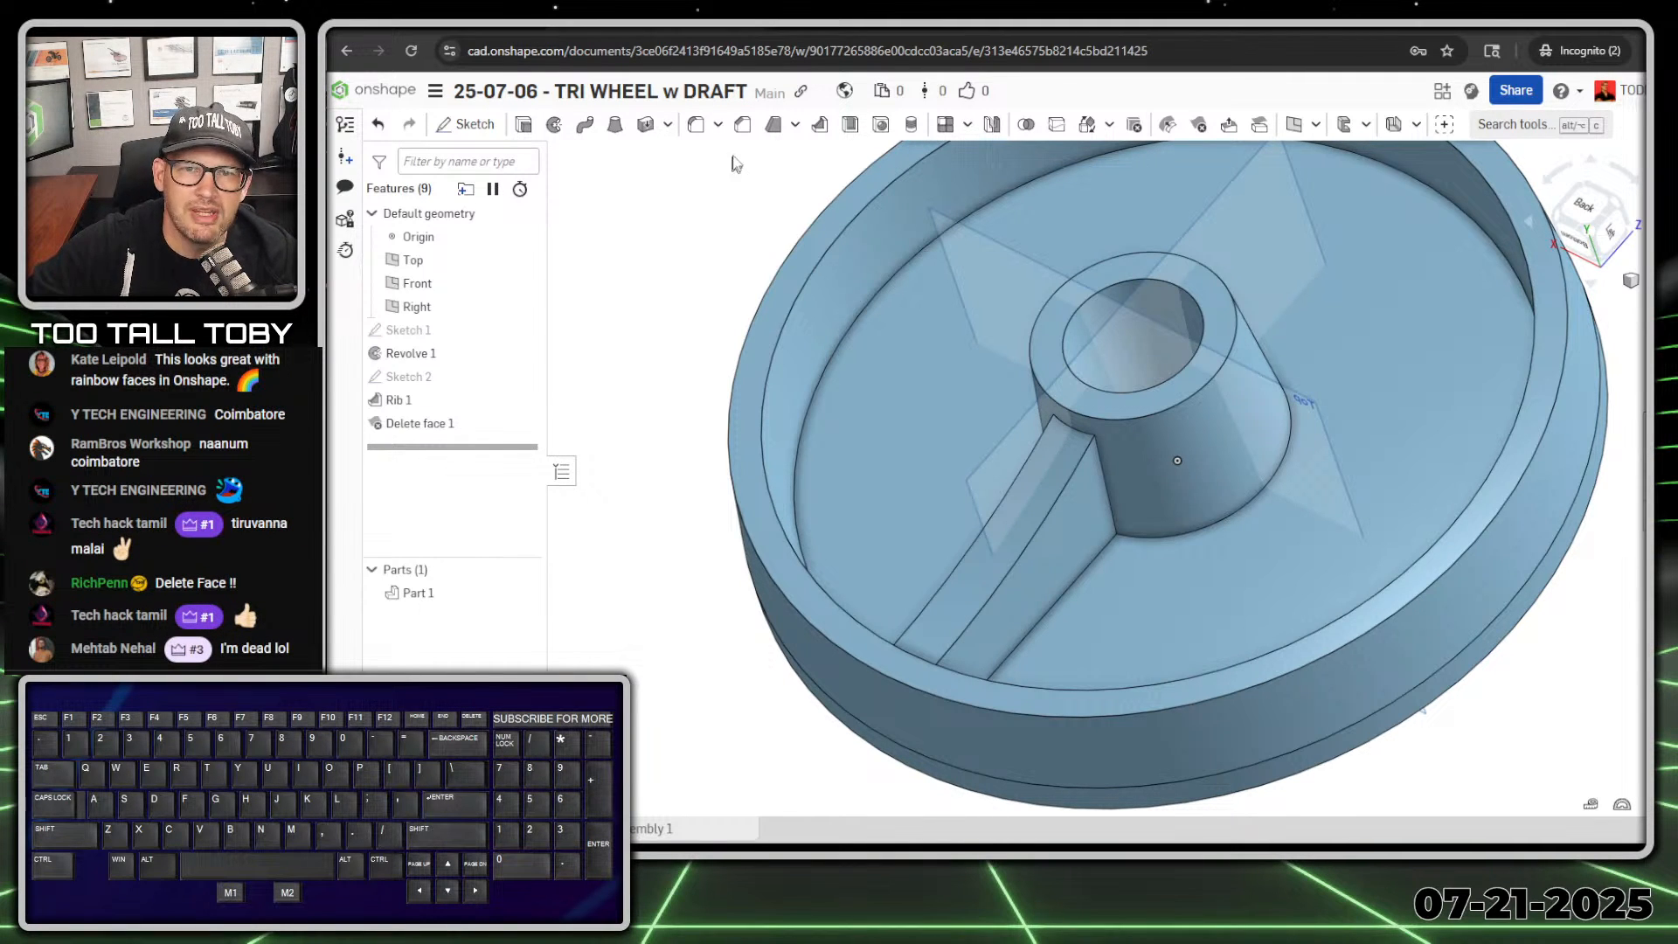
{"action": "left_click", "coordinate": [775, 132]}
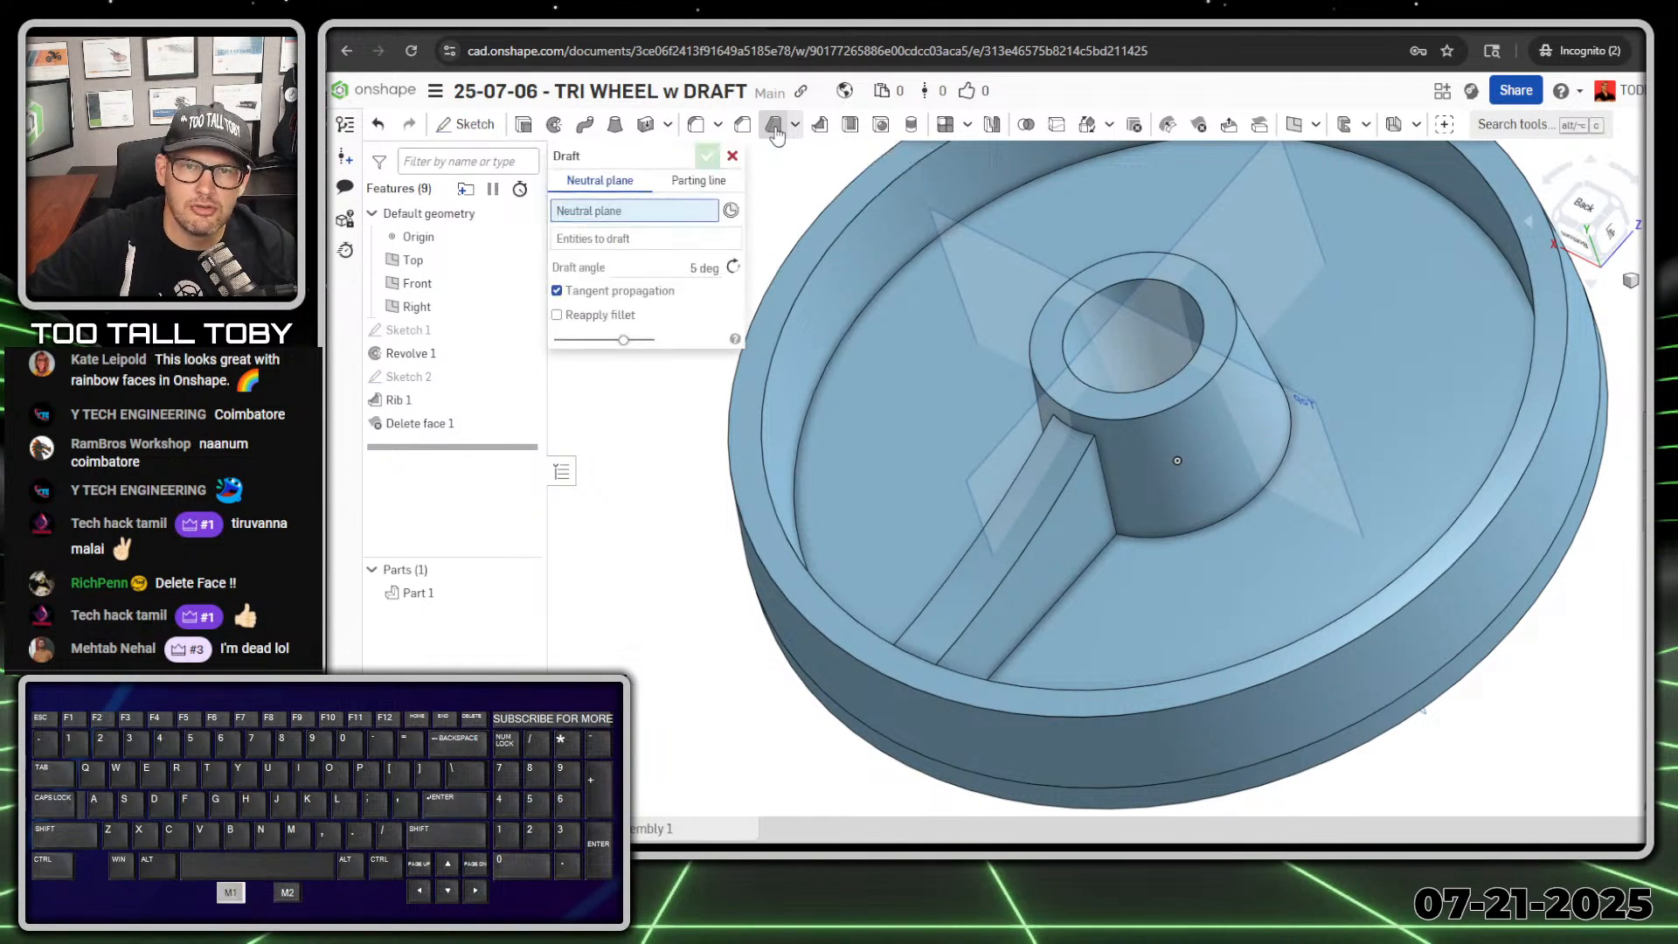
{"action": "left_click", "coordinate": [579, 217]}
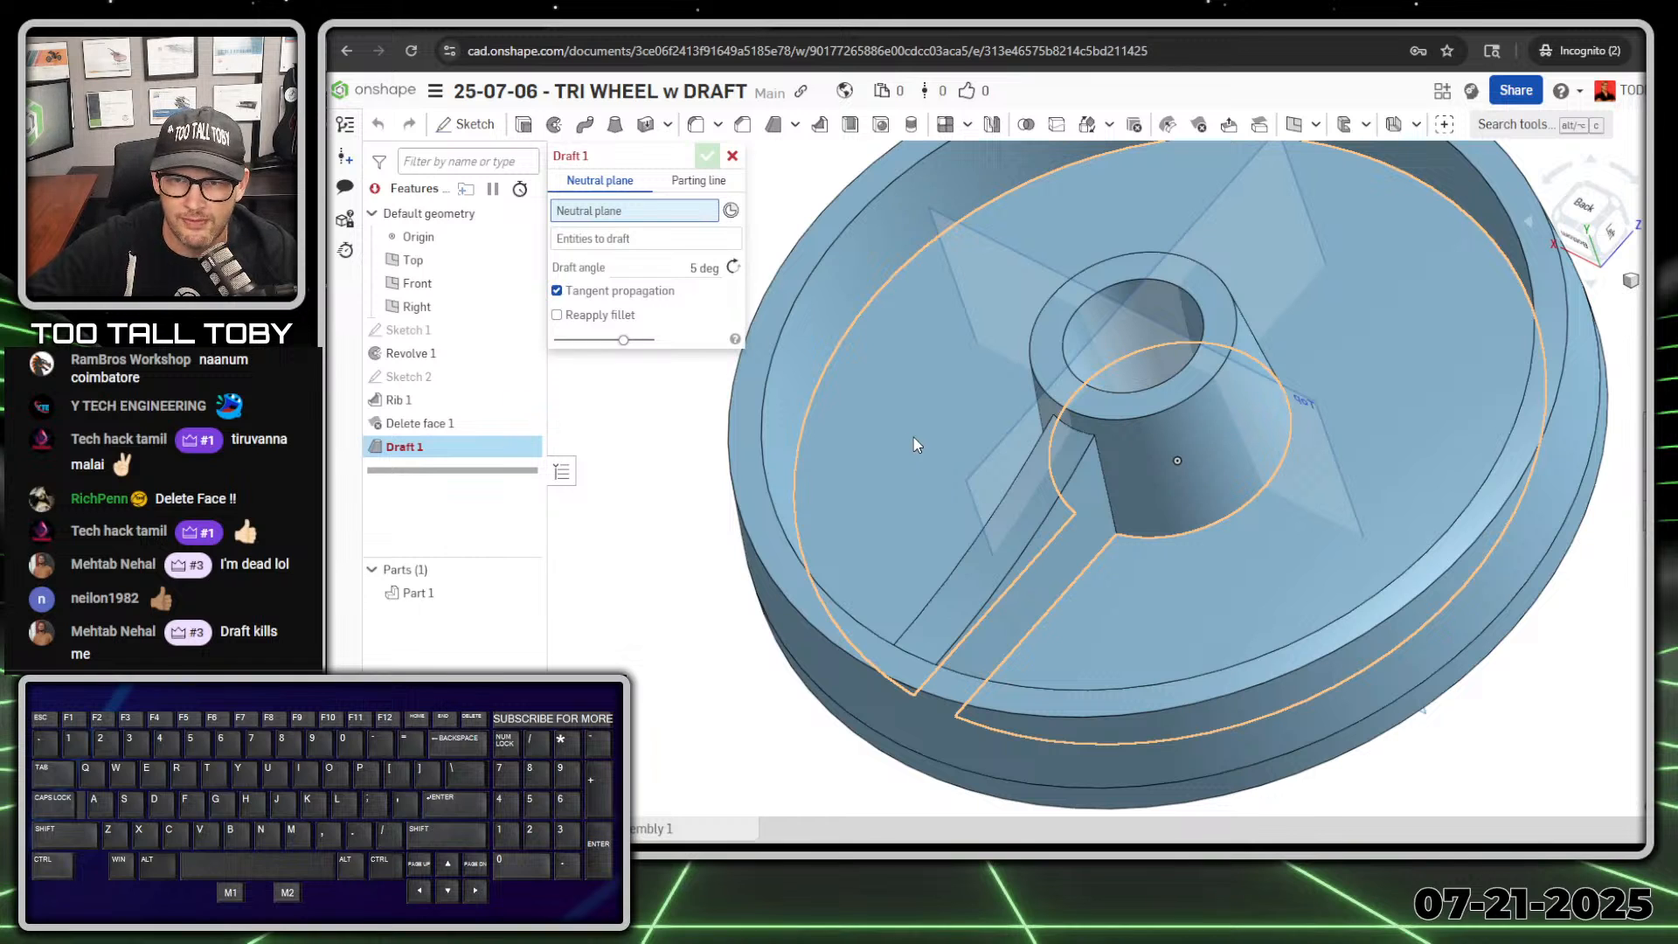
{"action": "left_click", "coordinate": [928, 456]}
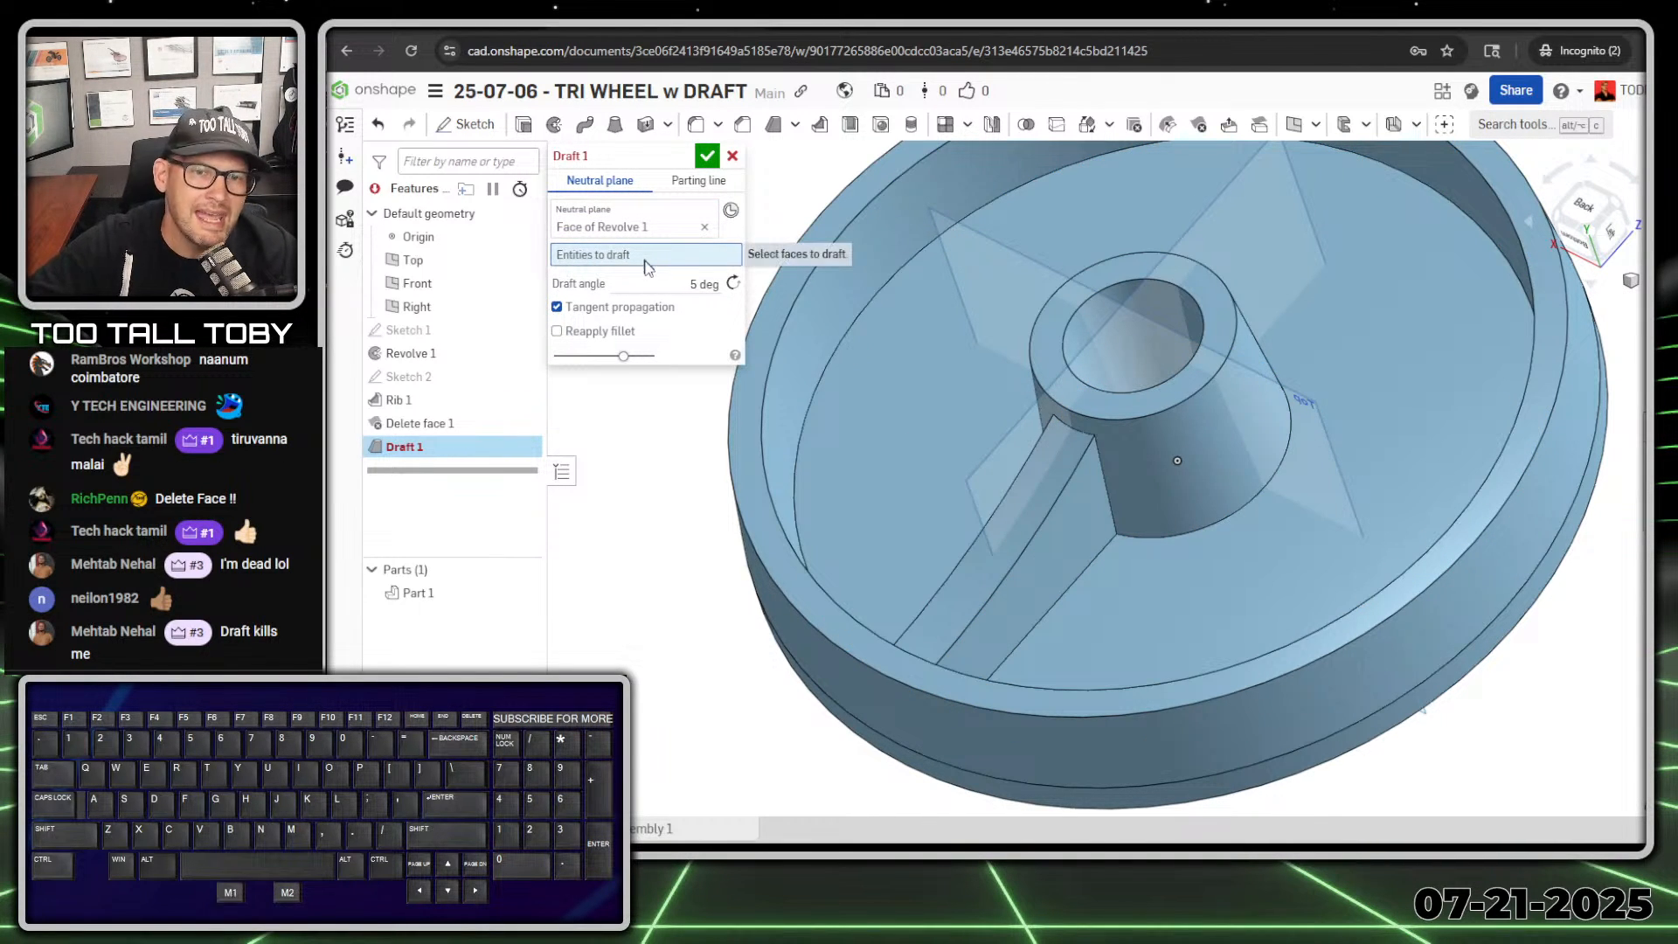
{"action": "left_click", "coordinate": [1024, 615]}
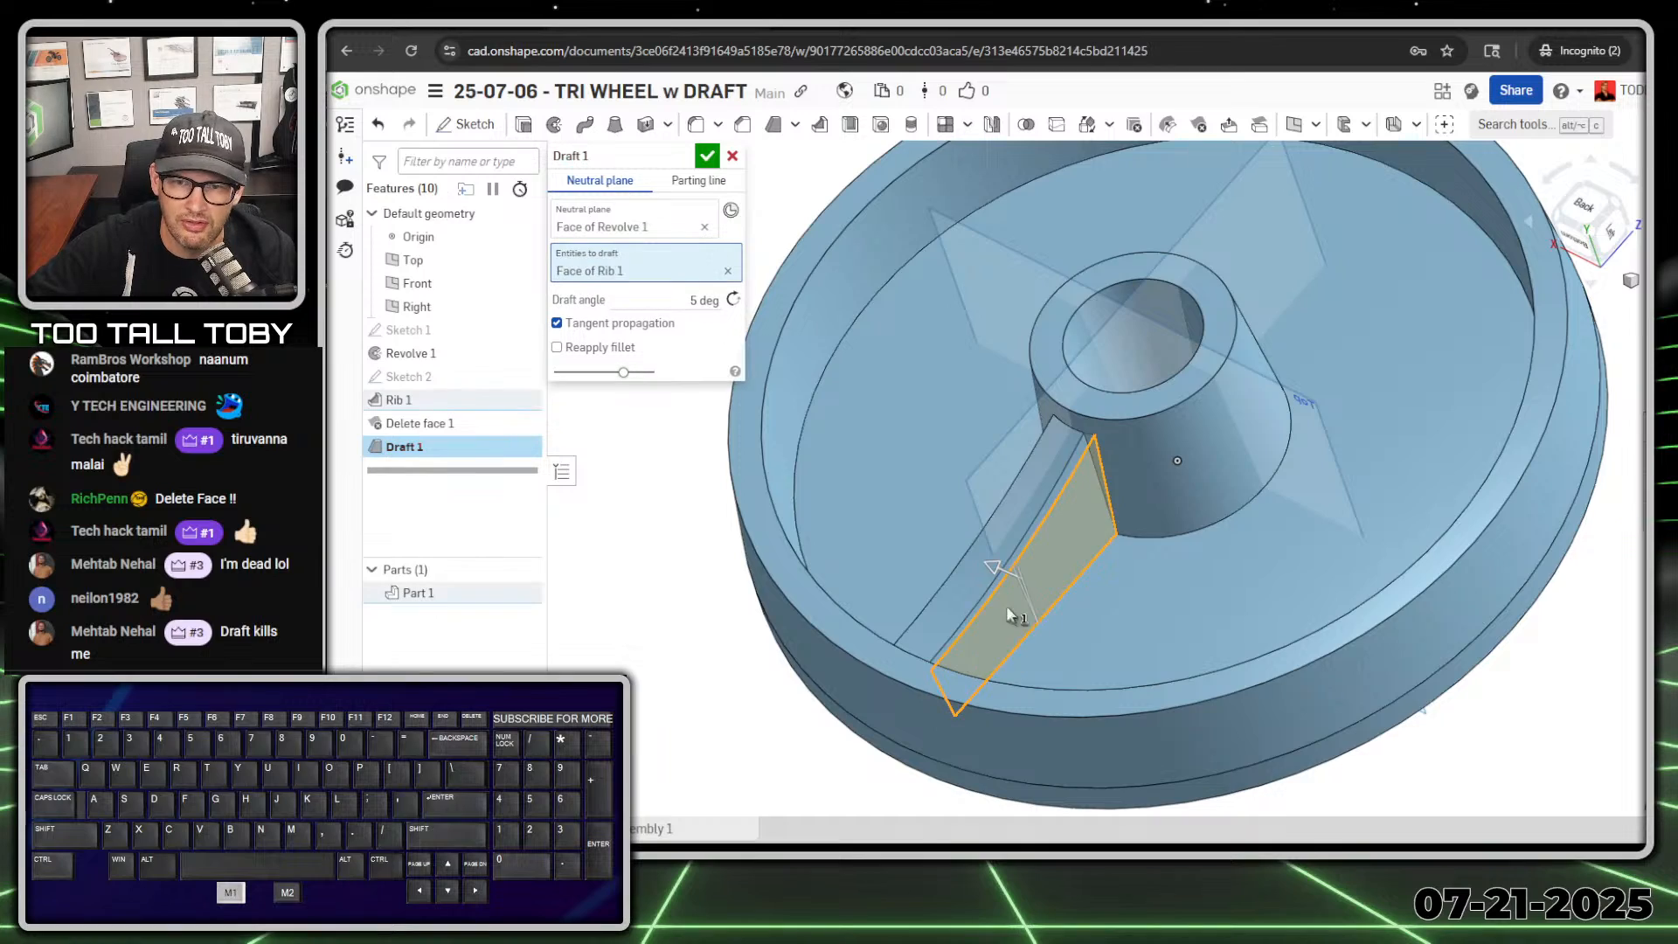
{"action": "right_click_drag", "start_coordinate": [1006, 606], "coordinate": [947, 486]}
{"action": "left_click", "coordinate": [947, 486]}
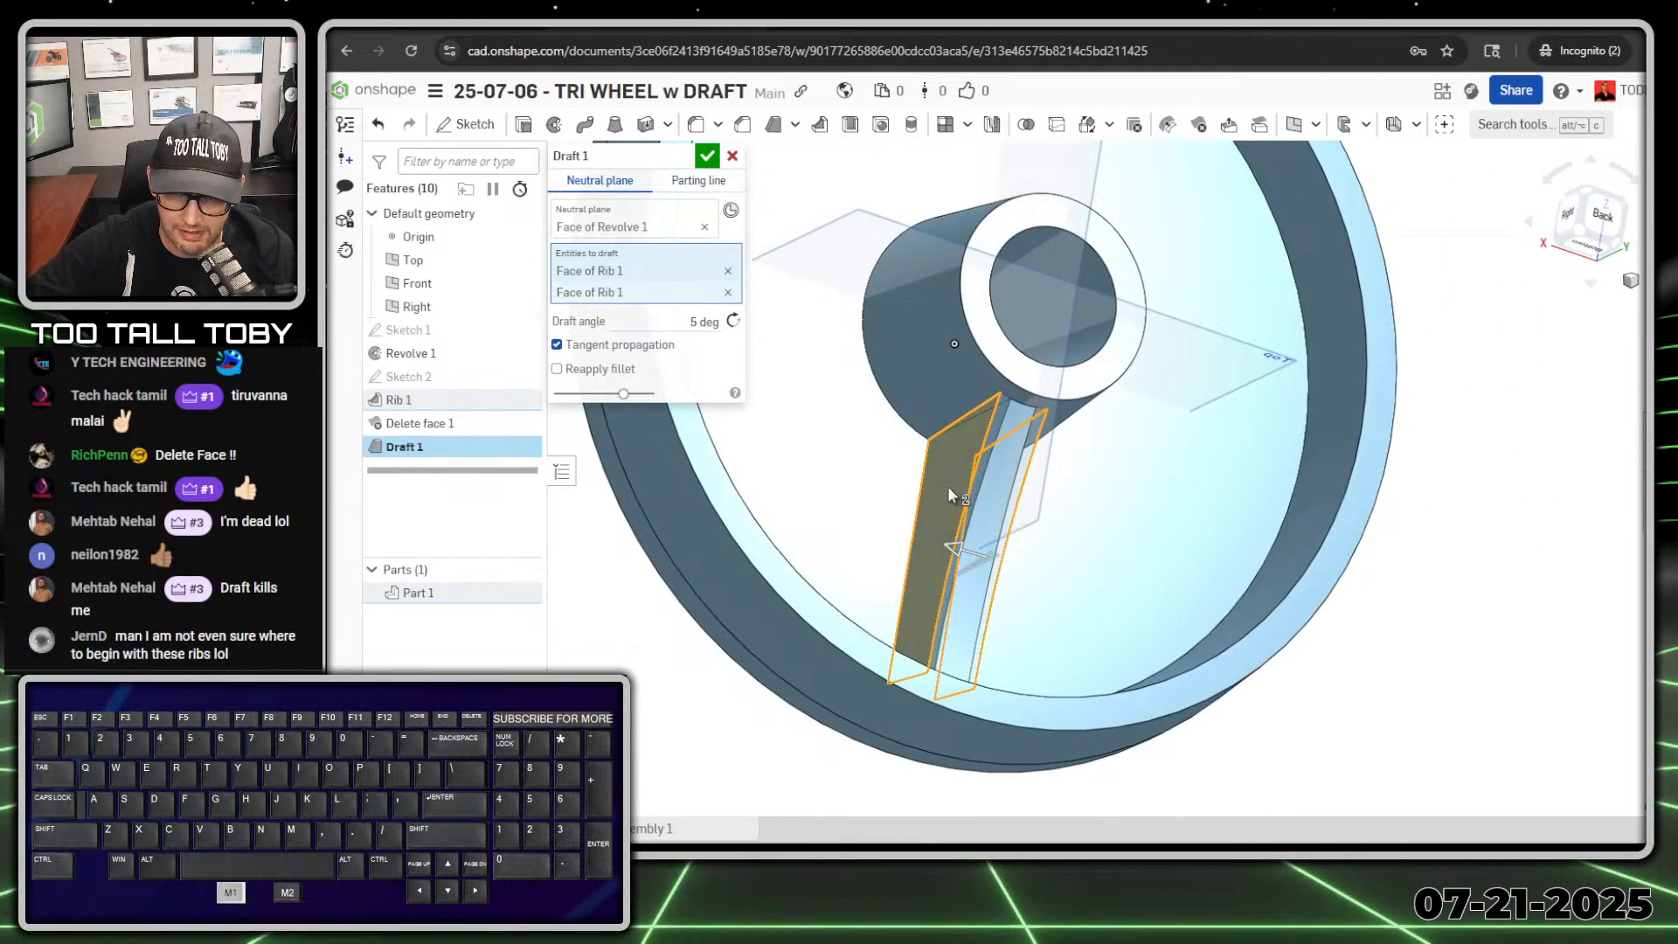
{"action": "right_click_drag", "start_coordinate": [962, 581], "coordinate": [891, 553]}
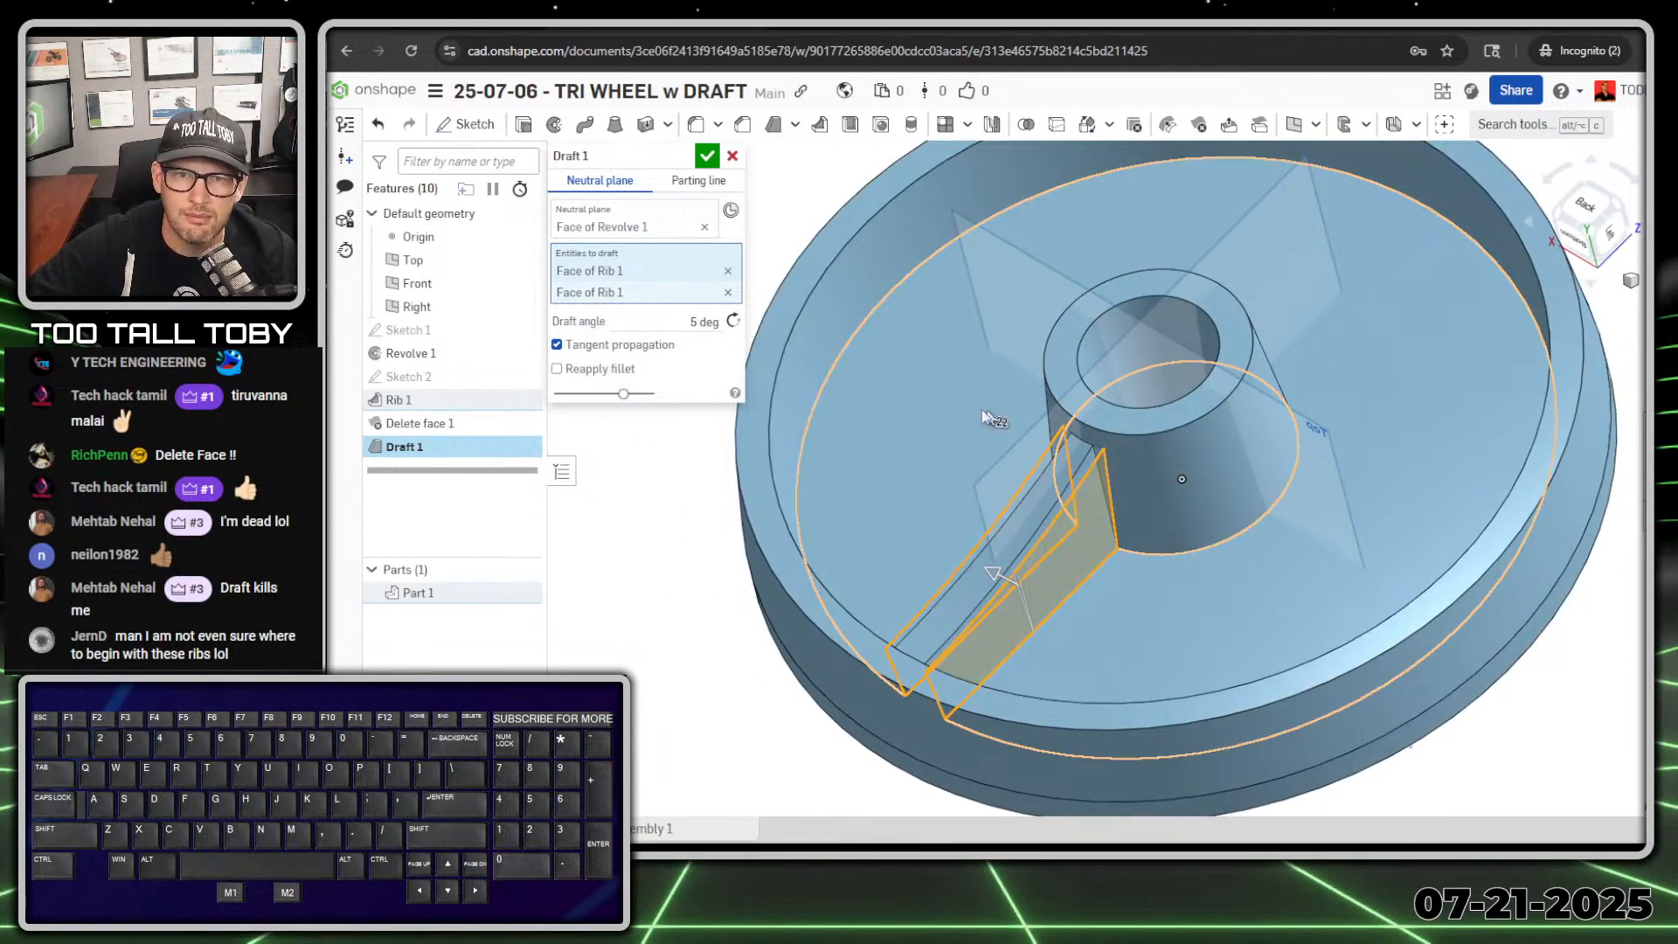
Step: Set the draft angle of the rib's side faces to 6 degrees and accept the draft
{"action": "left_click", "coordinate": [678, 320]}
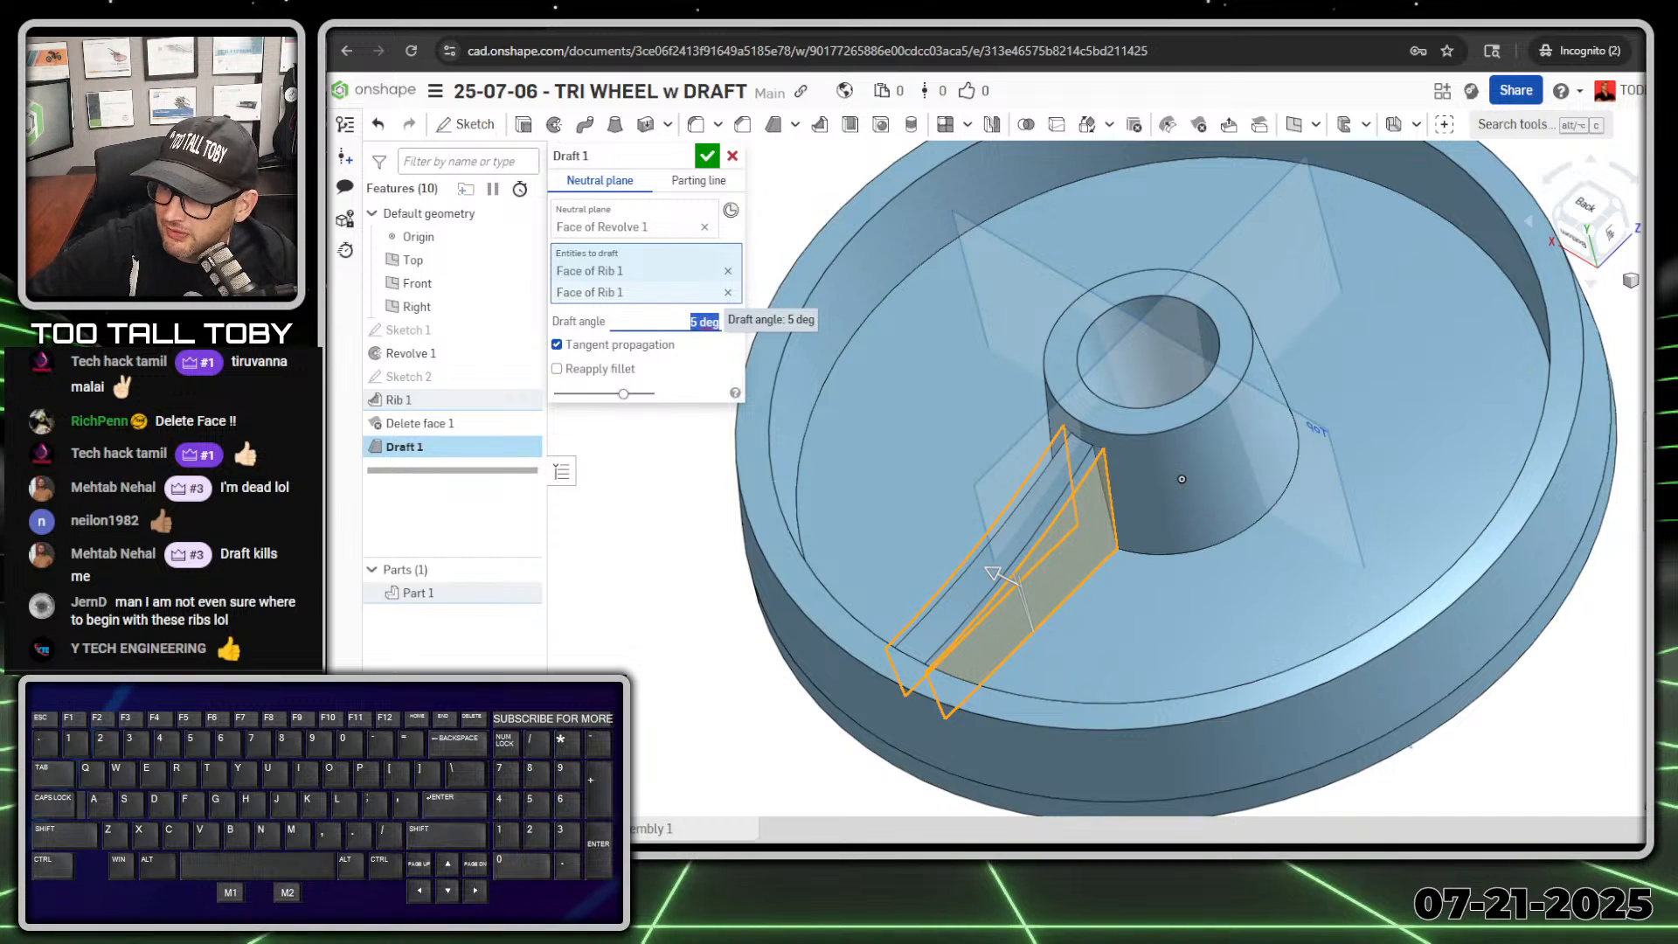
{"action": "type", "text": "6"}
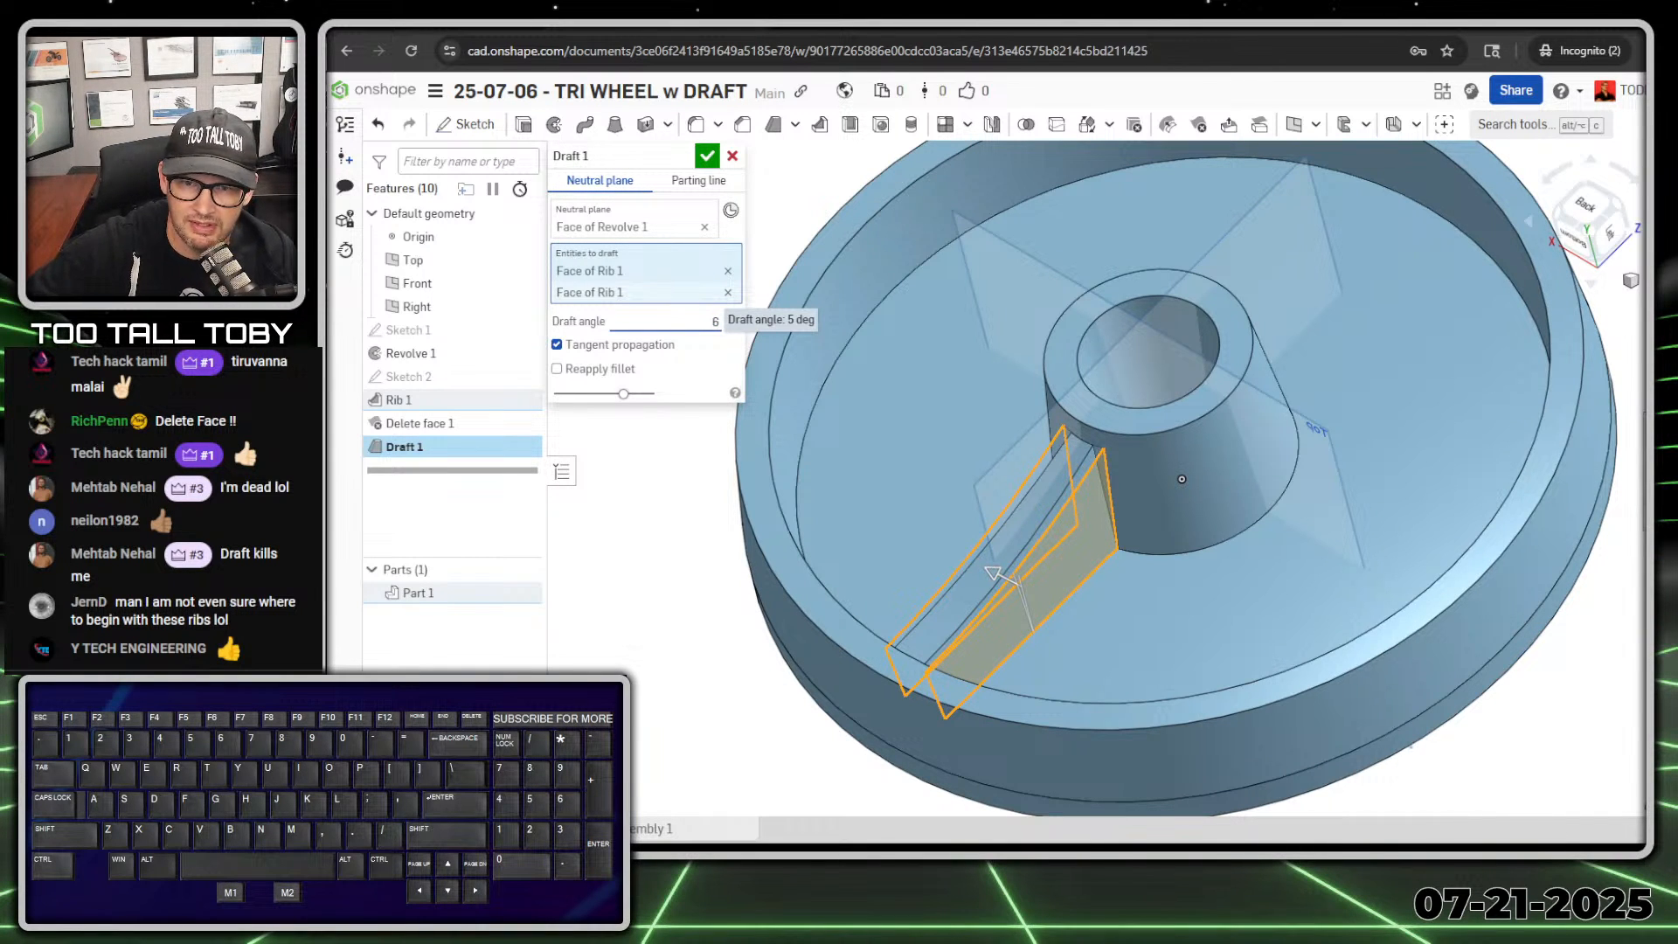
{"action": "key", "text": "Return"}
{"action": "key", "text": "Return"}
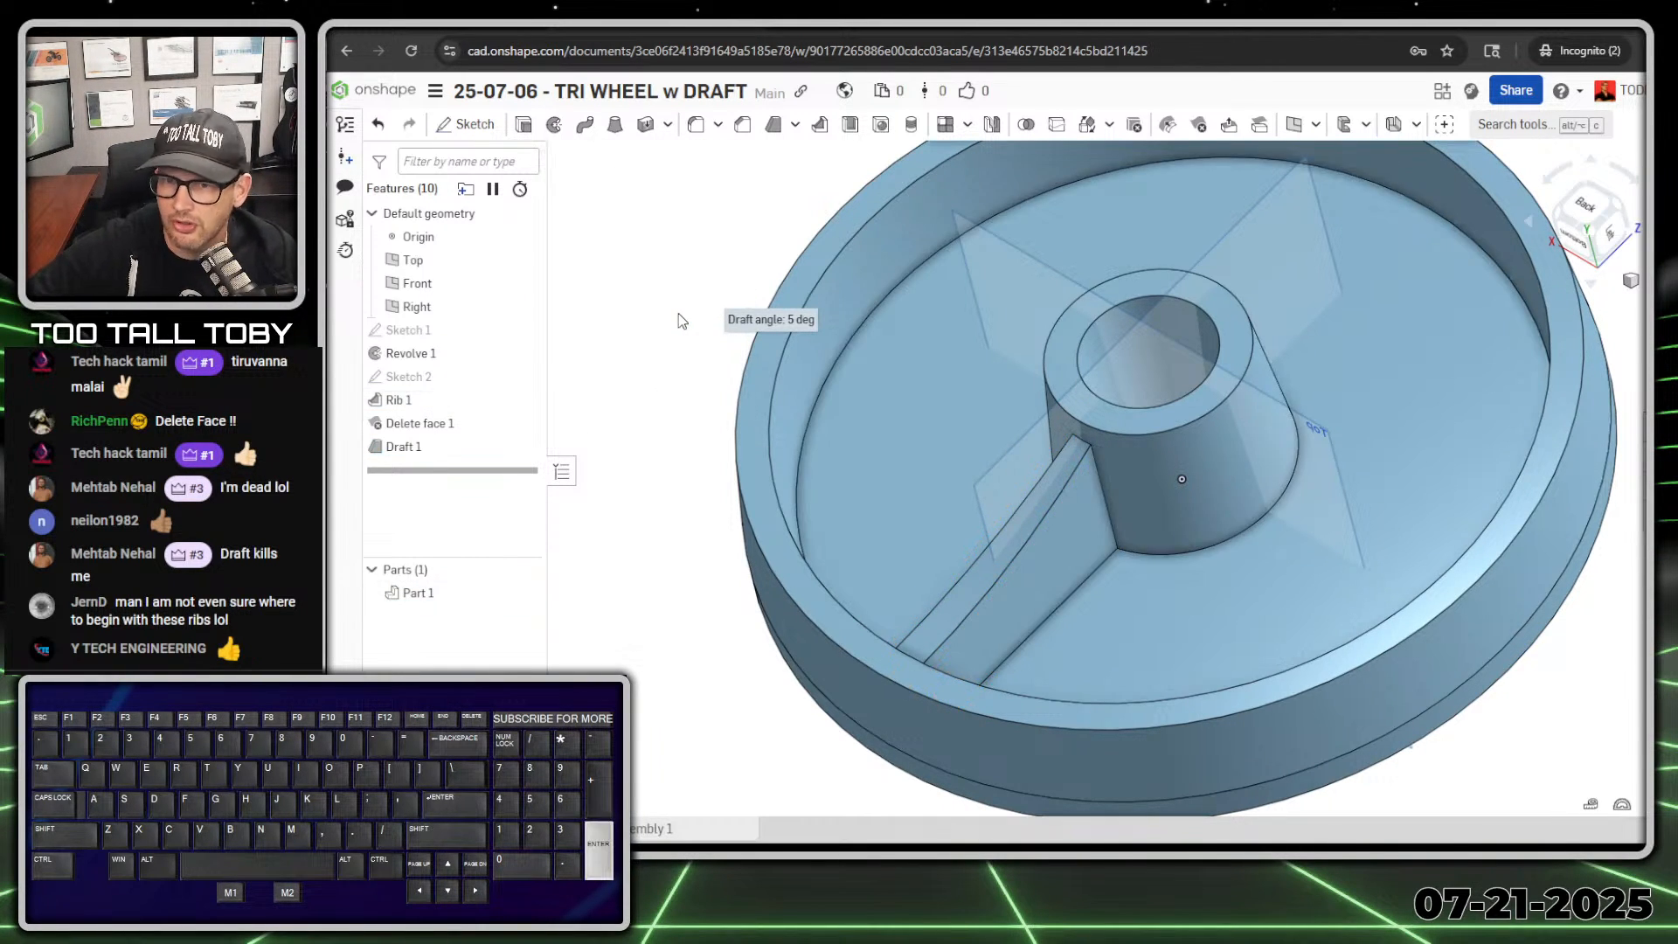
{"action": "right_click_drag", "start_coordinate": [1192, 488], "coordinate": [1364, 527]}
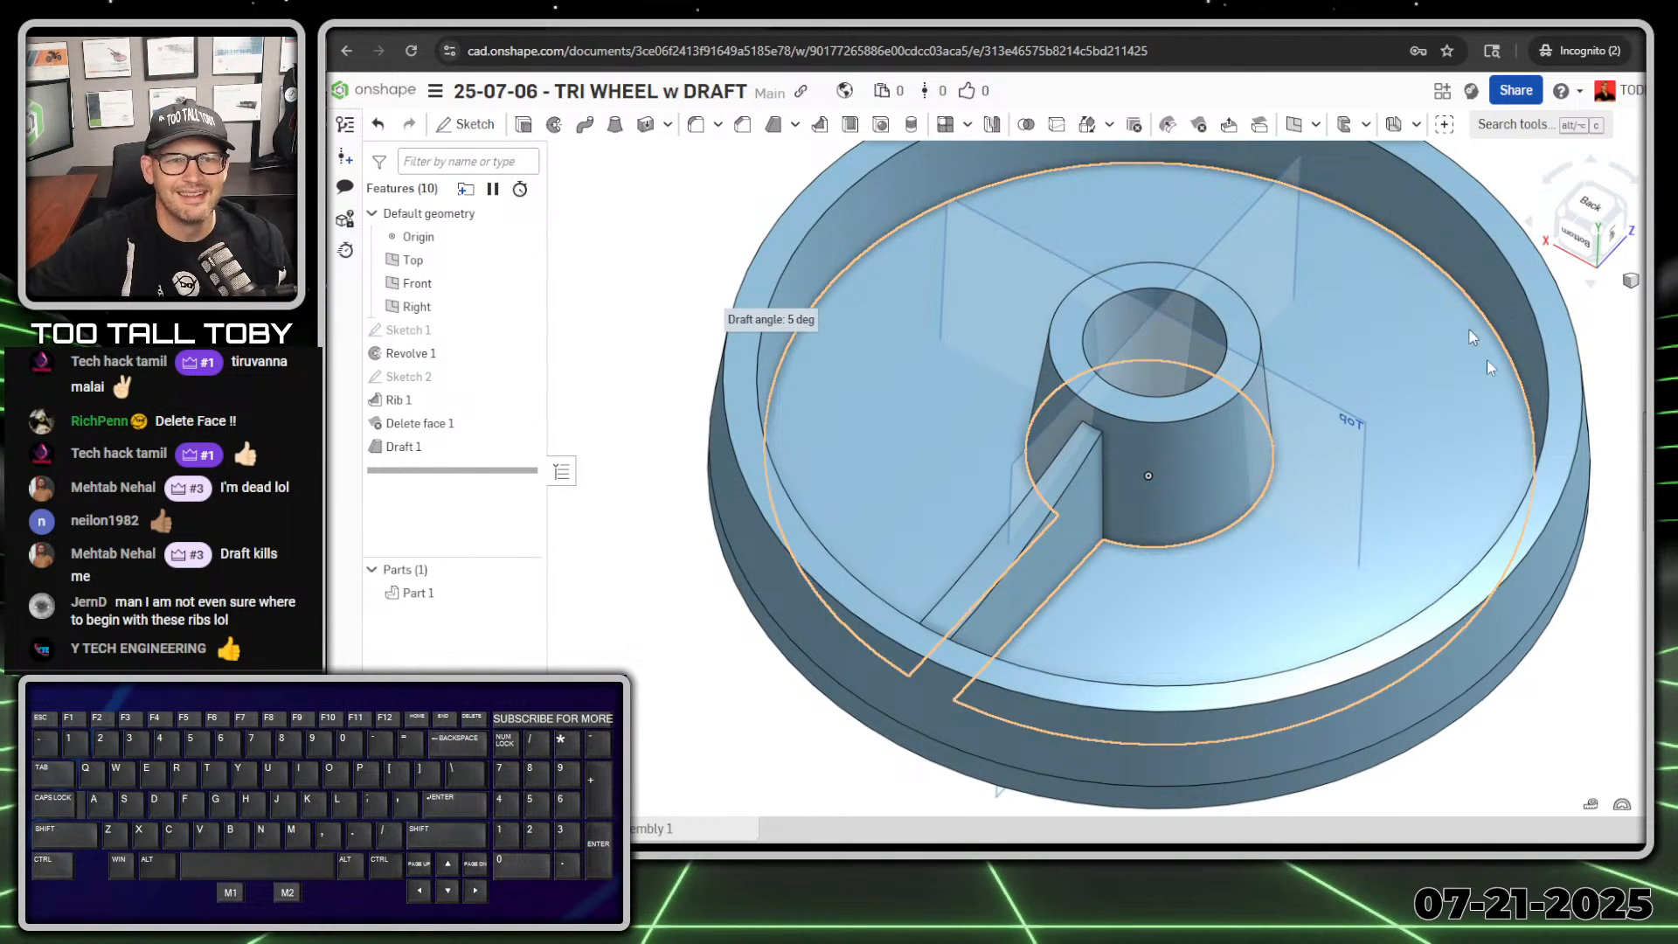
{"action": "right_click_drag", "start_coordinate": [1425, 707], "coordinate": [1080, 425]}
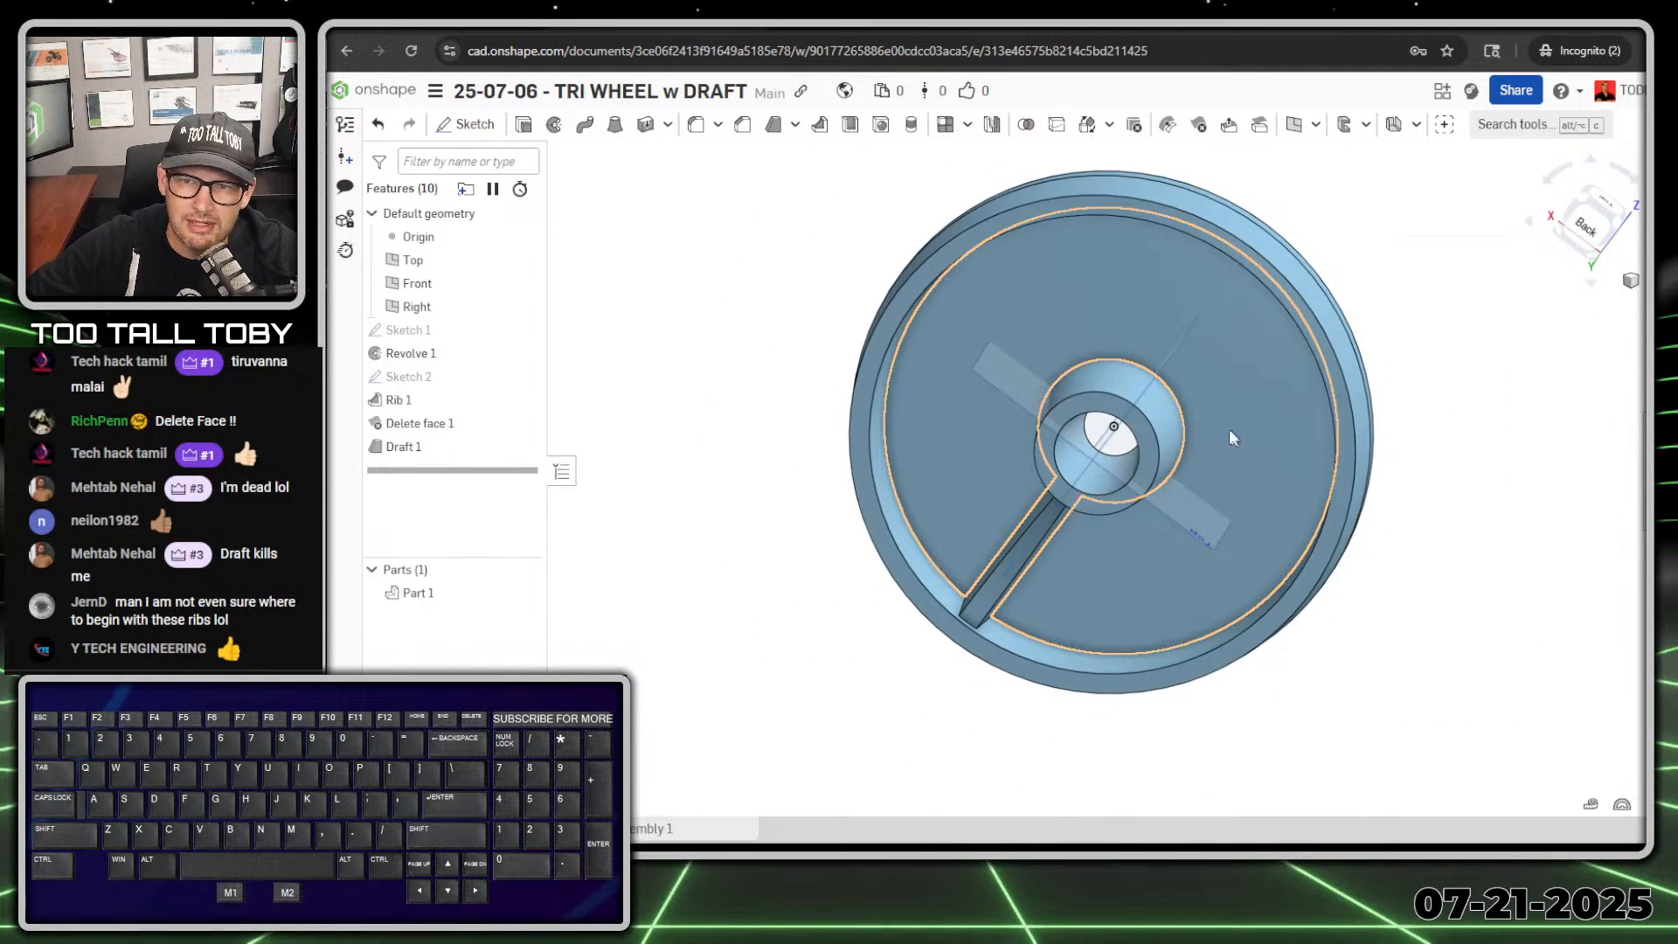
Step: Start a sketch on the wheel's flat rear face, the large disc face opposite the rib, and view it head-on
{"action": "right_click_drag", "start_coordinate": [1229, 428], "coordinate": [1149, 340]}
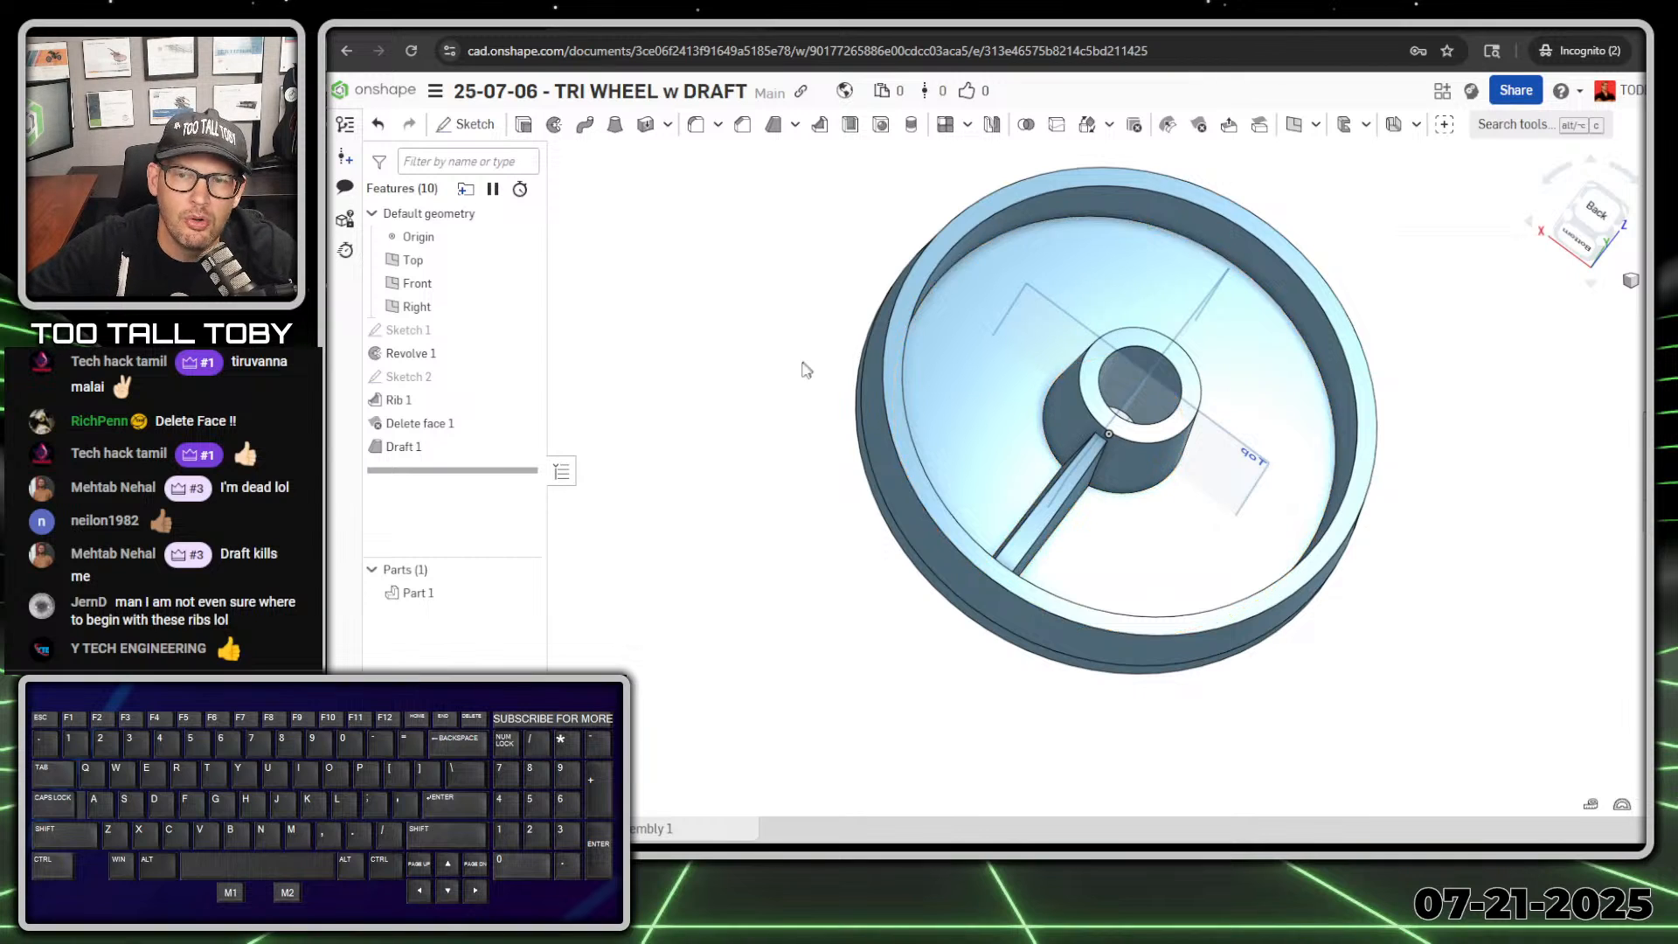
{"action": "right_click_drag", "start_coordinate": [798, 367], "coordinate": [1014, 462]}
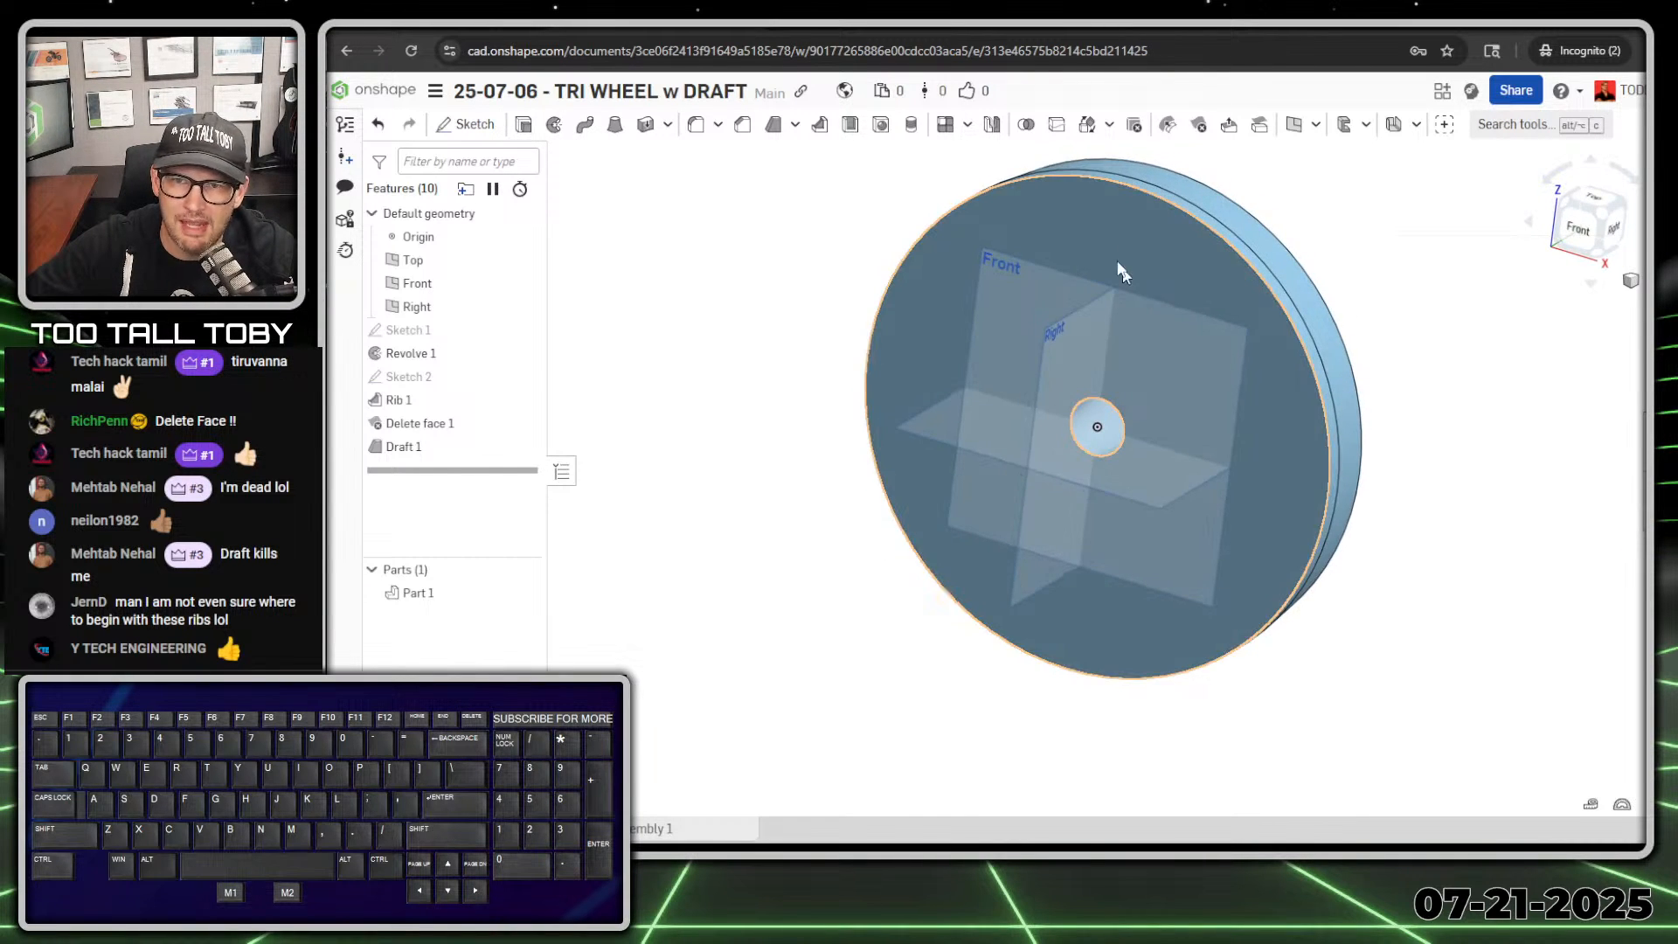
{"action": "left_click", "coordinate": [1094, 228]}
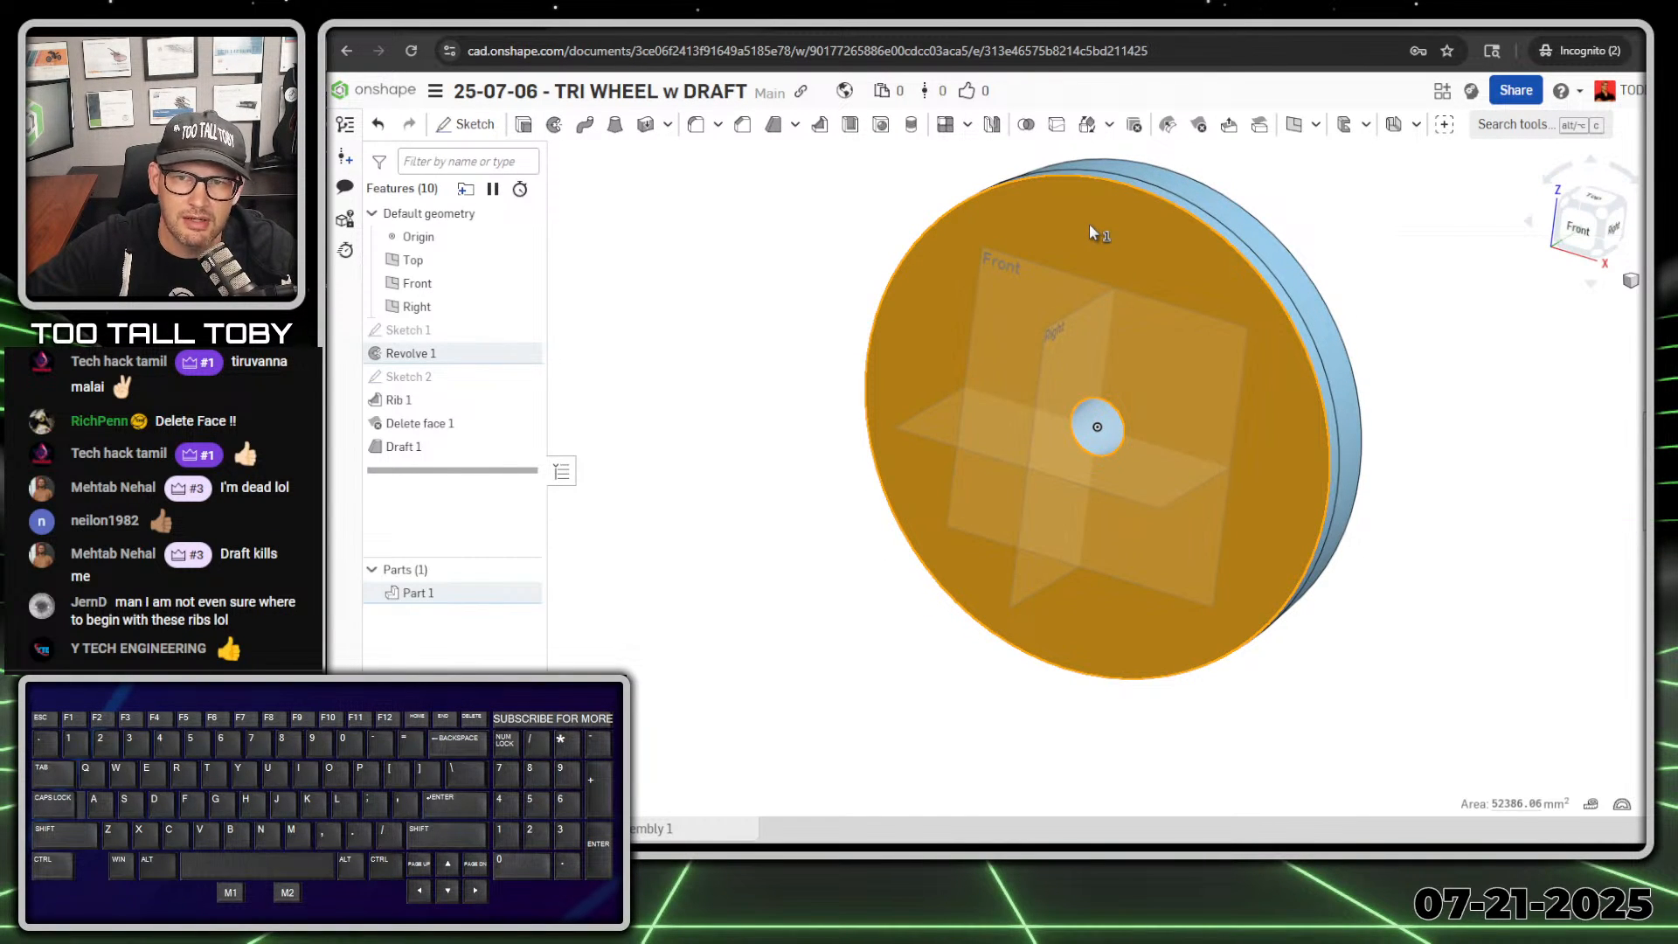
{"action": "key", "text": "s"}
{"action": "left_click", "coordinate": [1114, 216]}
{"action": "key", "text": "n"}
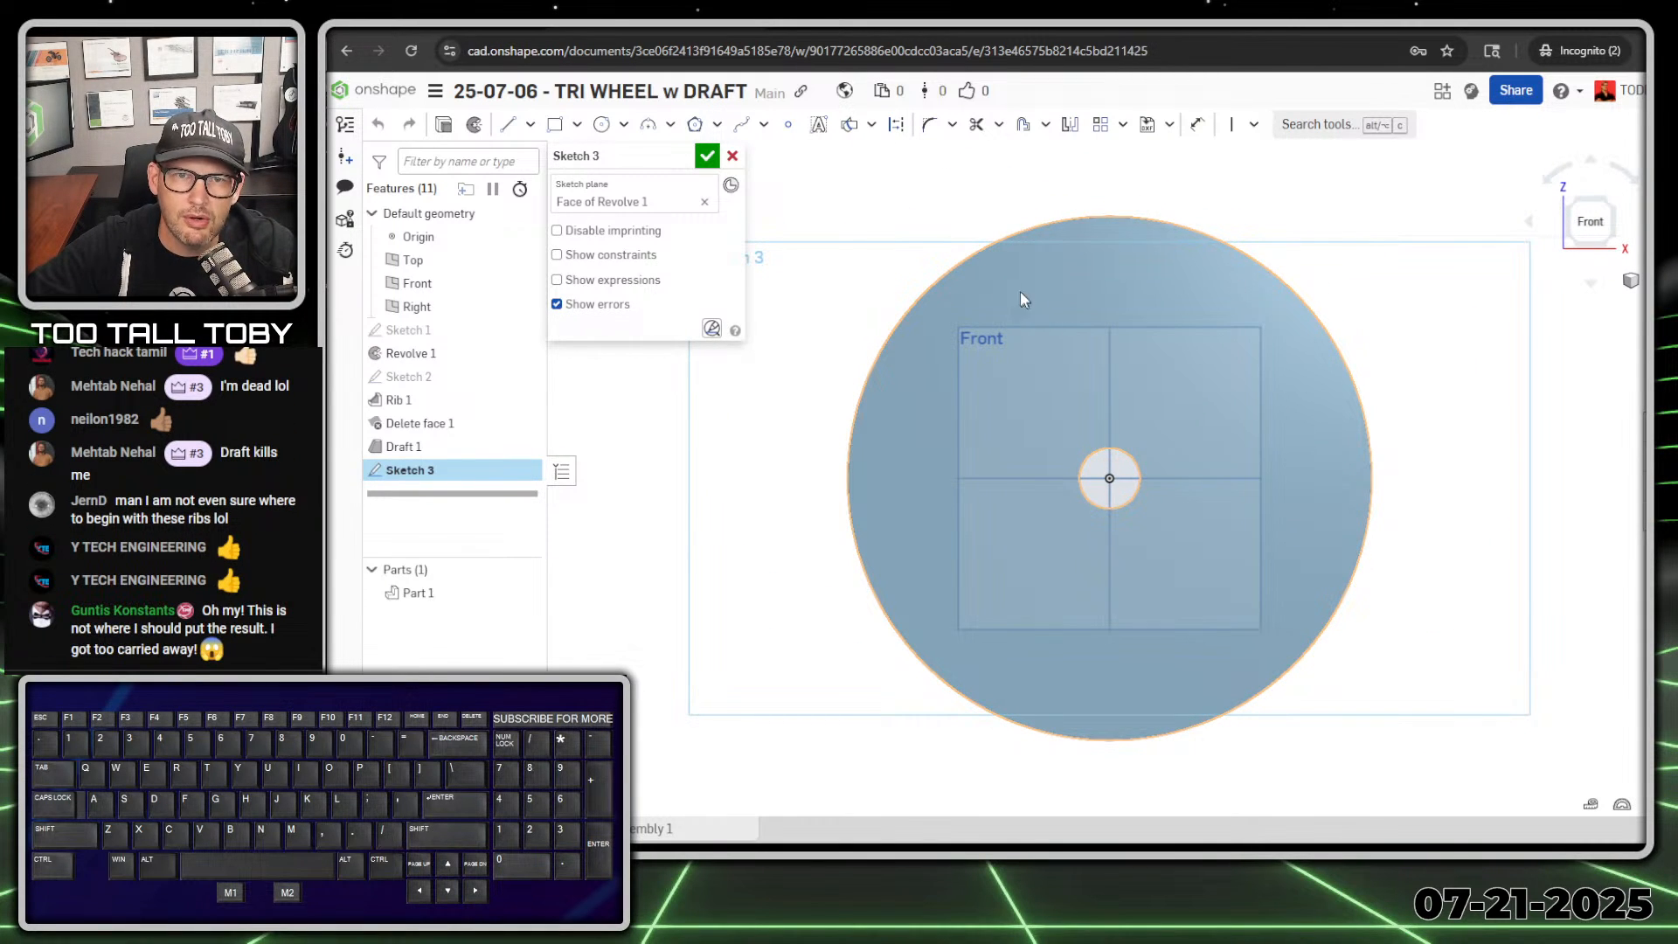
Step: Sketch a three-point arc above the hub hole, bulging toward the wheel's rim and spanning both sides of the vertical centre plane
{"action": "left_click", "coordinate": [650, 129]}
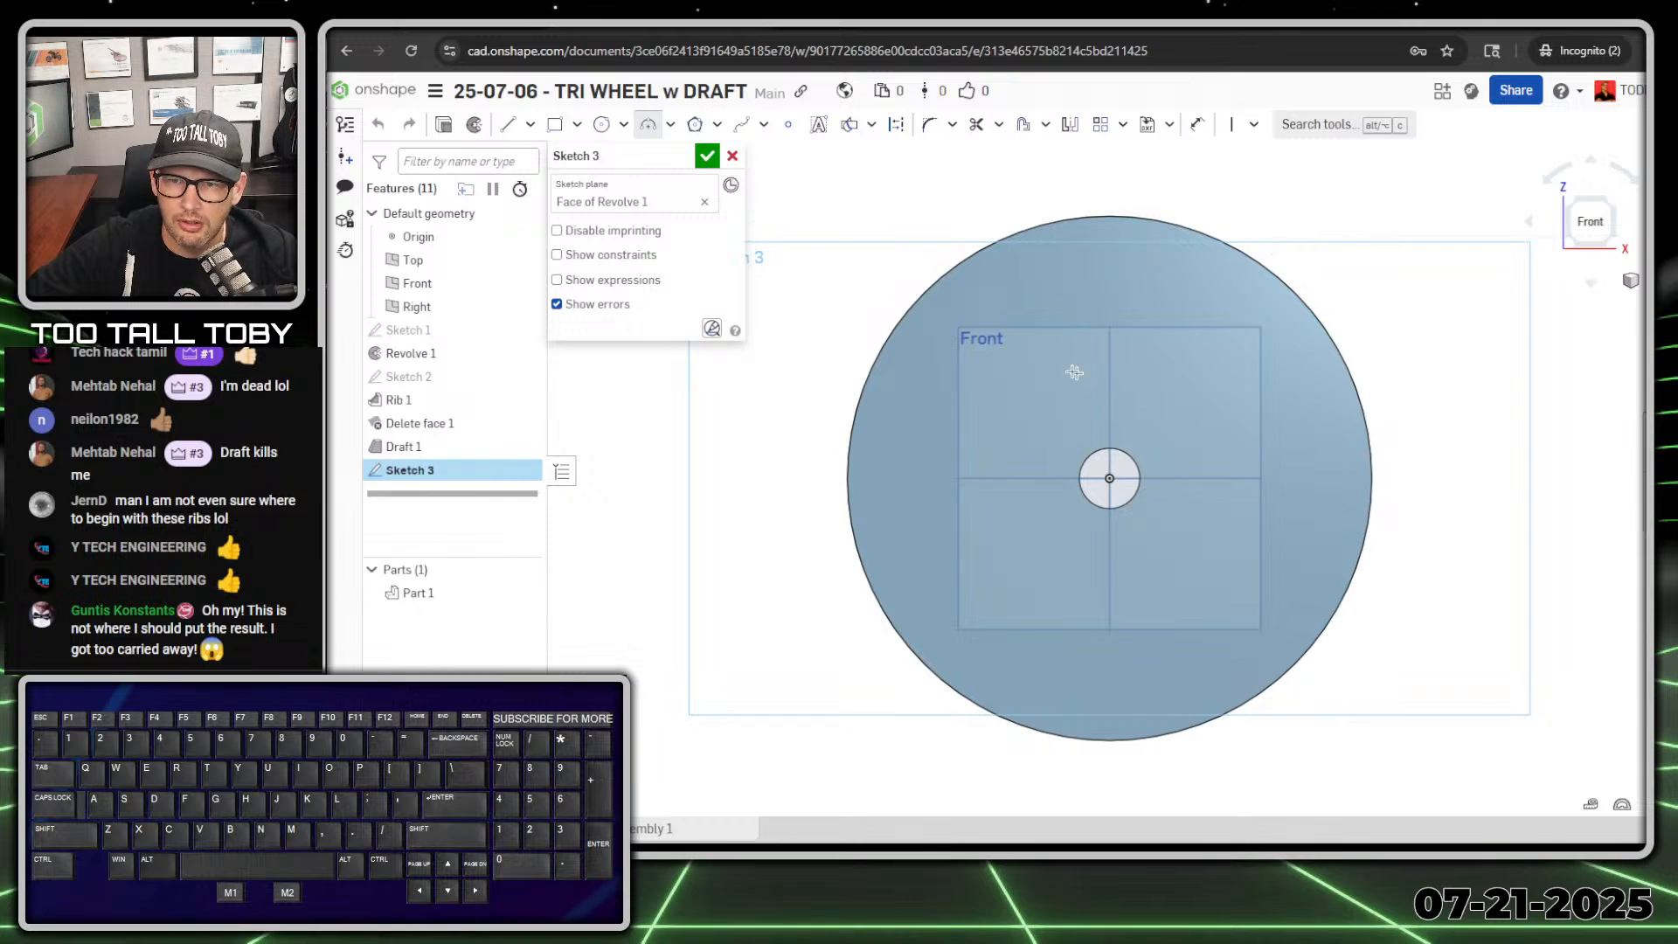
{"action": "left_click", "coordinate": [1002, 352]}
{"action": "left_click", "coordinate": [1234, 362]}
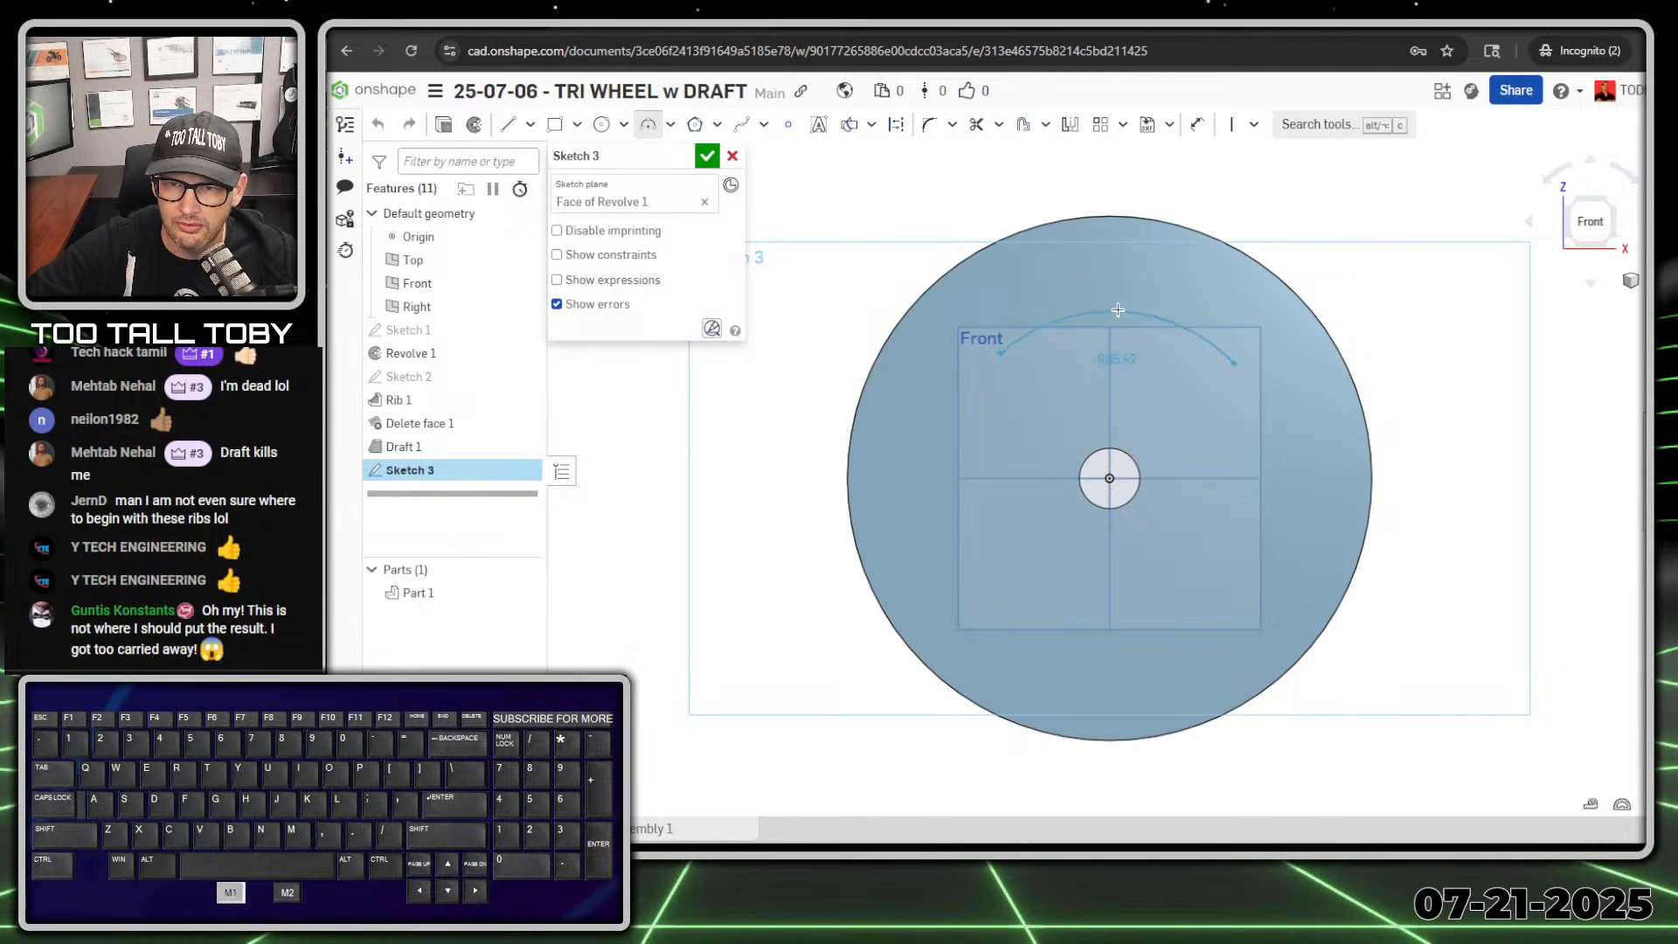
{"action": "left_click", "coordinate": [1118, 297]}
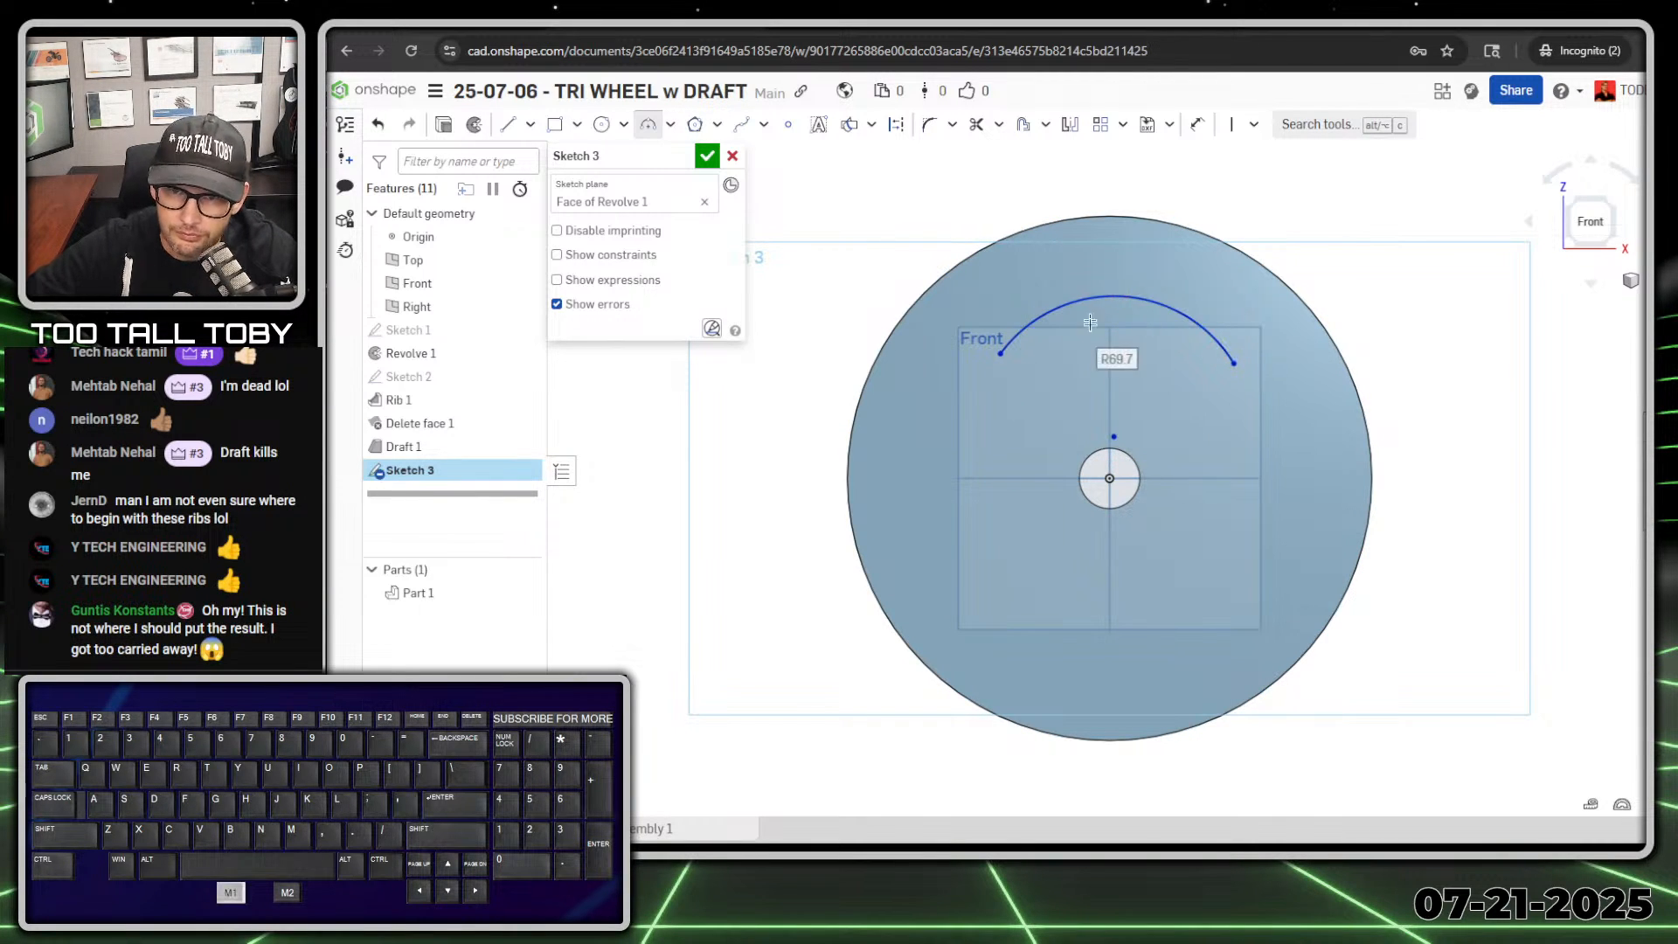
{"action": "key", "text": "Escape"}
Step: Make the arc's centre point coincident with the origin
{"action": "left_click", "coordinate": [1115, 438]}
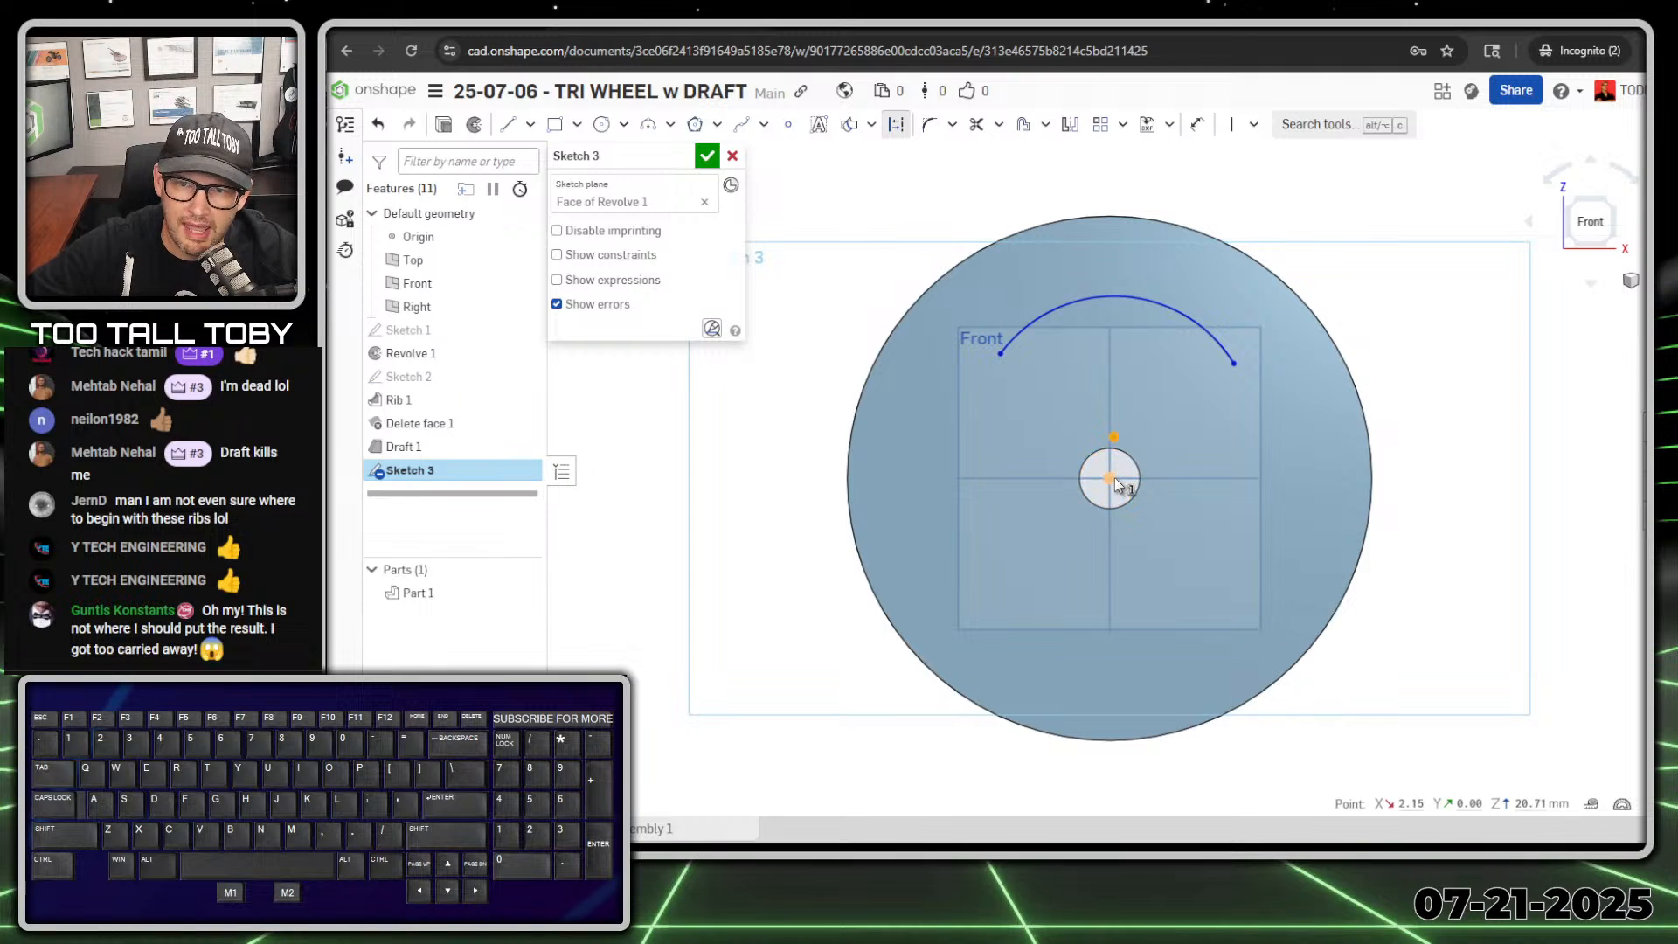
{"action": "left_click", "coordinate": [1111, 479]}
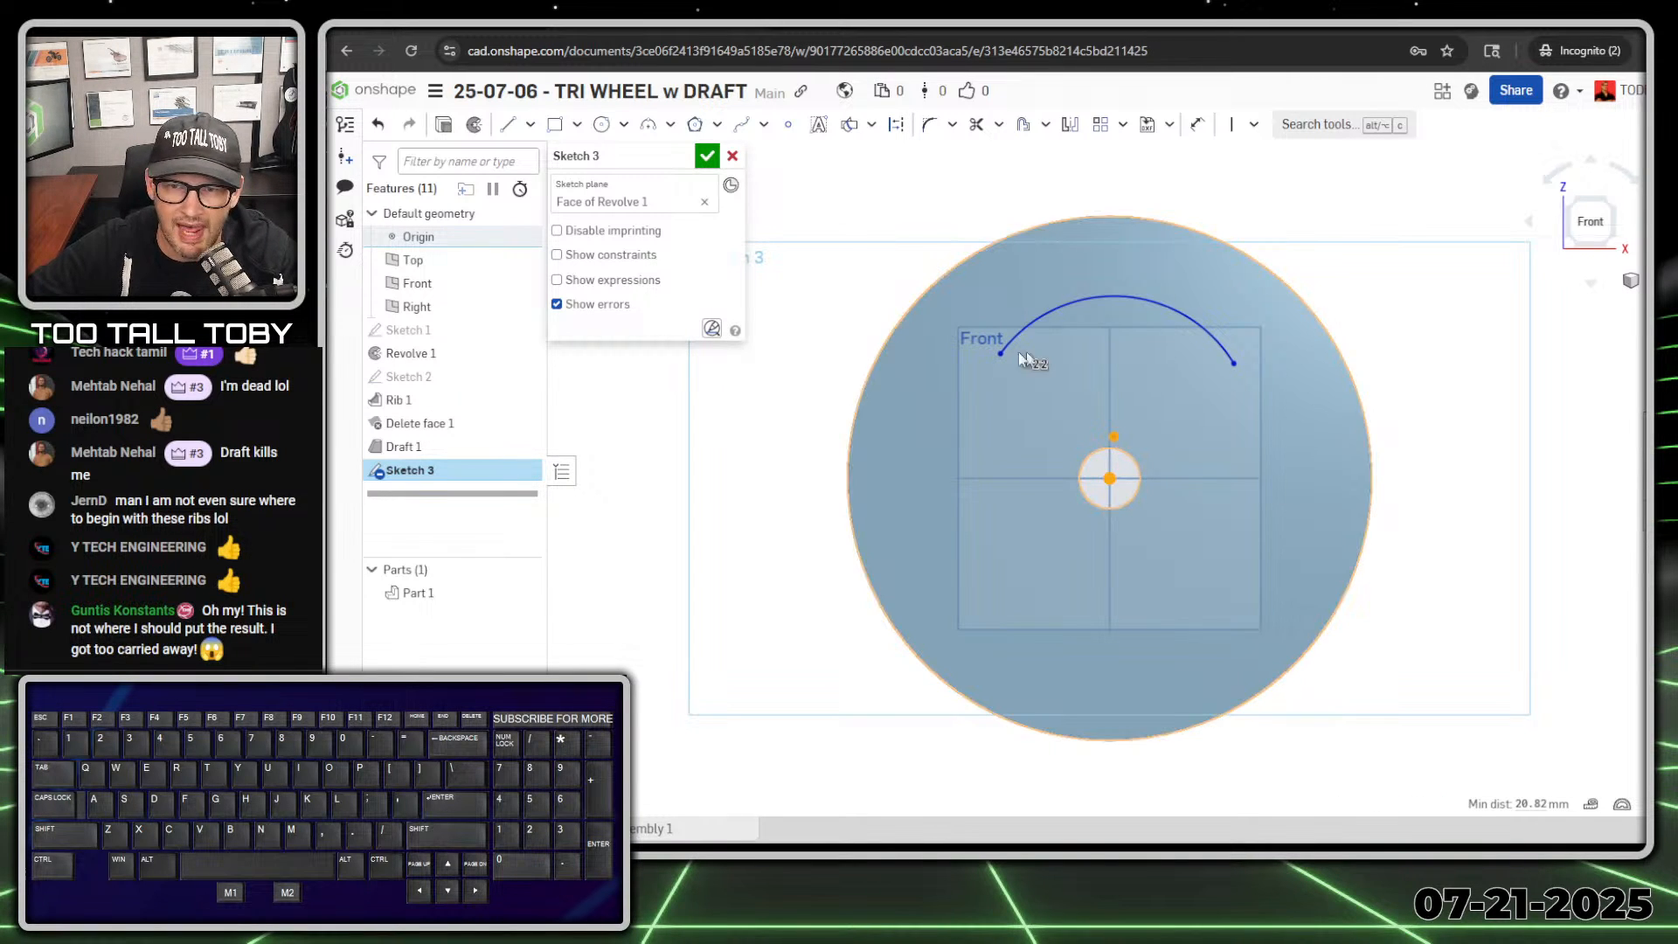
{"action": "key", "text": "i"}
{"action": "scroll", "coordinate": [982, 414], "scroll_direction": "up", "scroll_amount": 3}
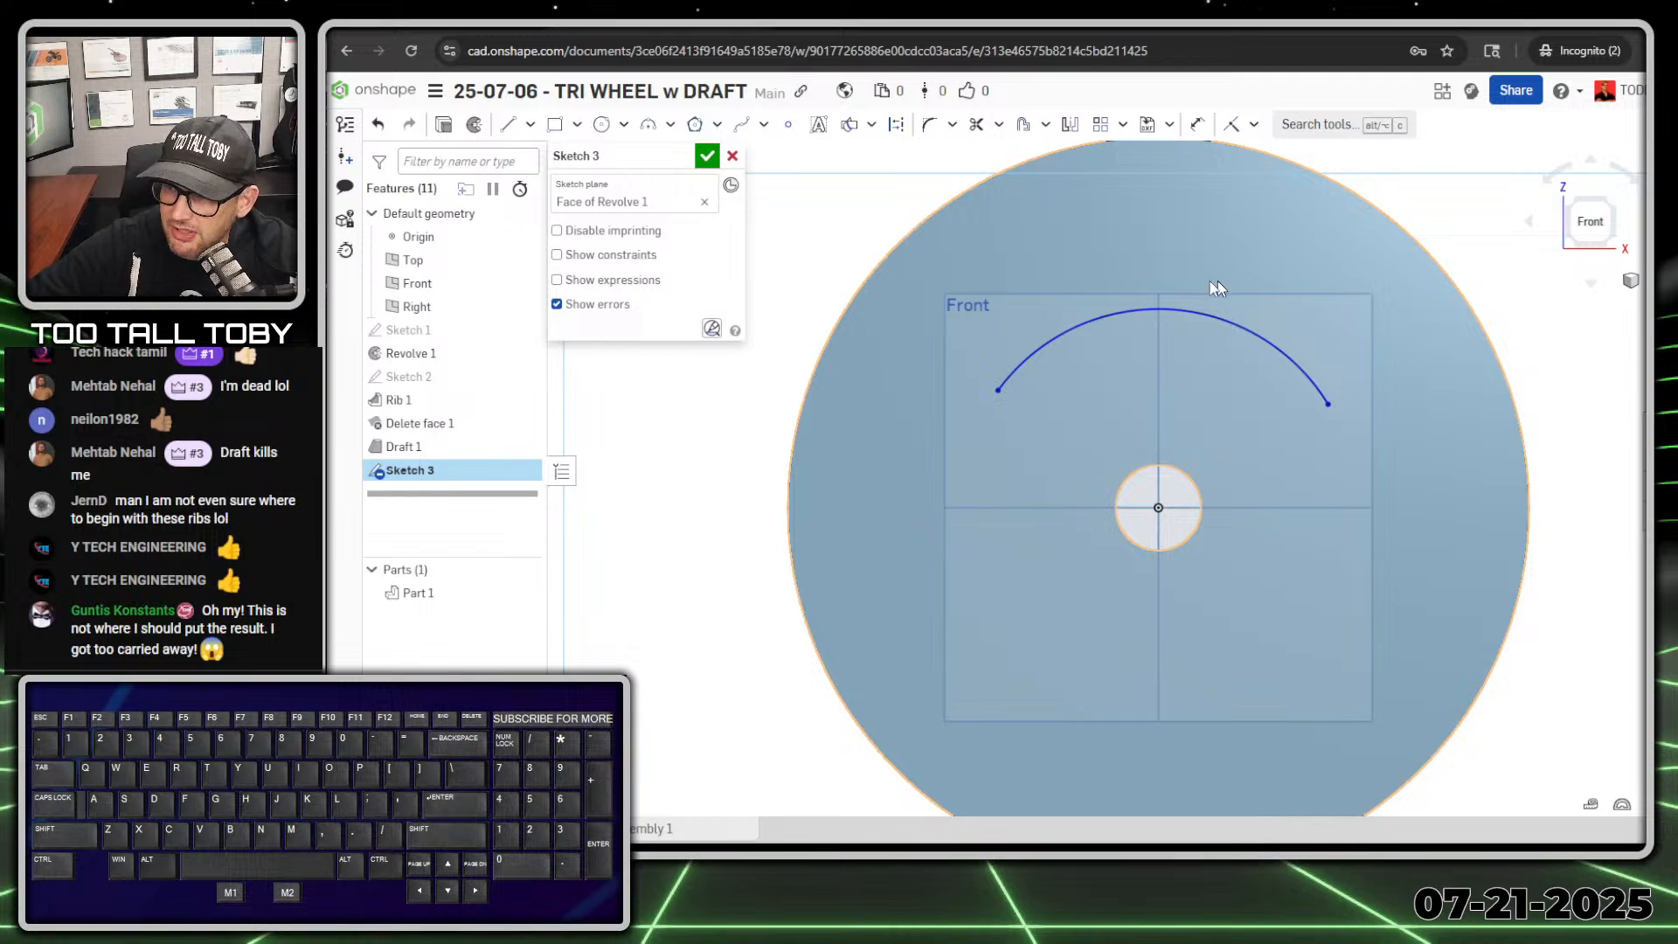
{"action": "key", "text": "s"}
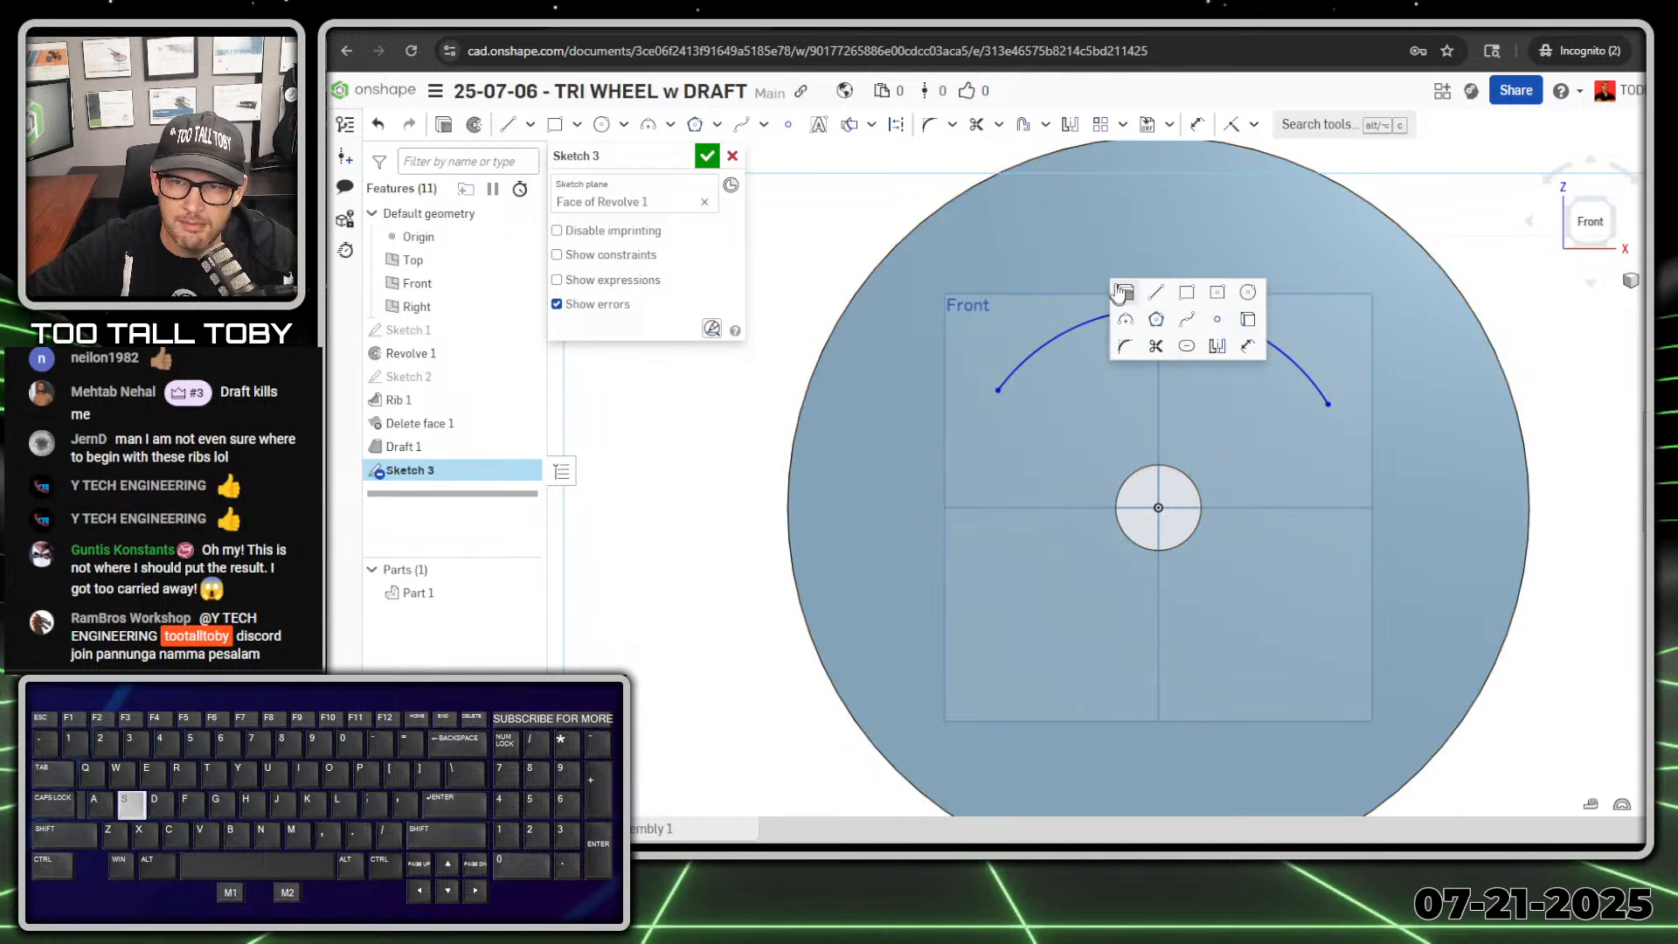
{"action": "left_click", "coordinate": [1247, 346]}
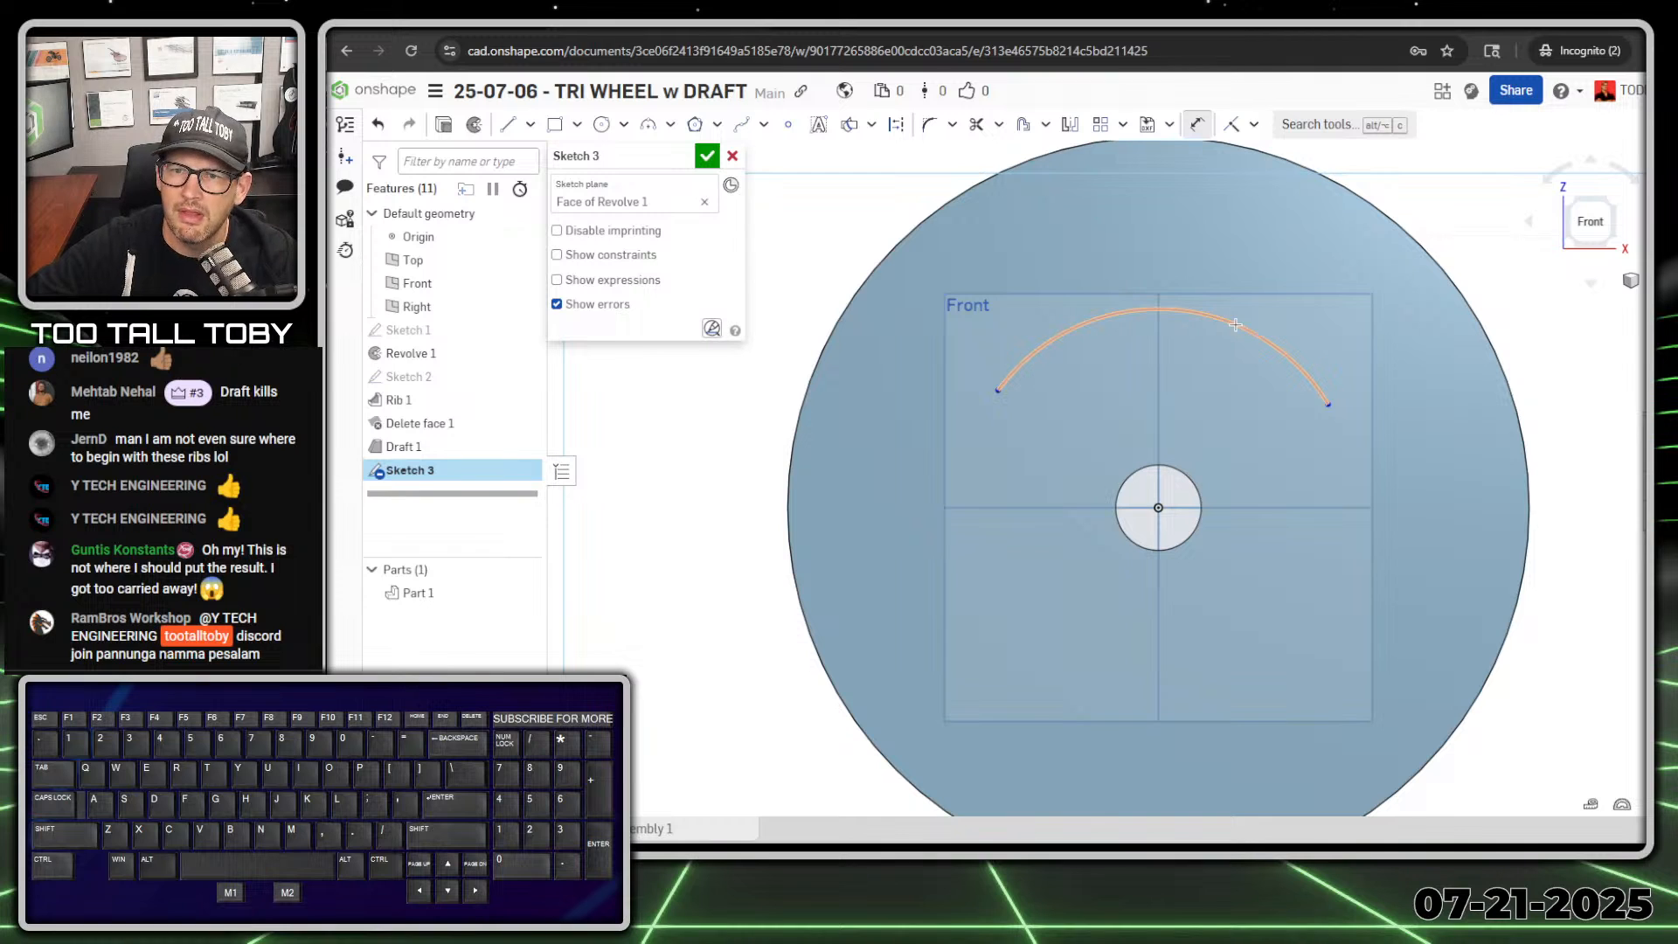
{"action": "left_click", "coordinate": [1235, 324]}
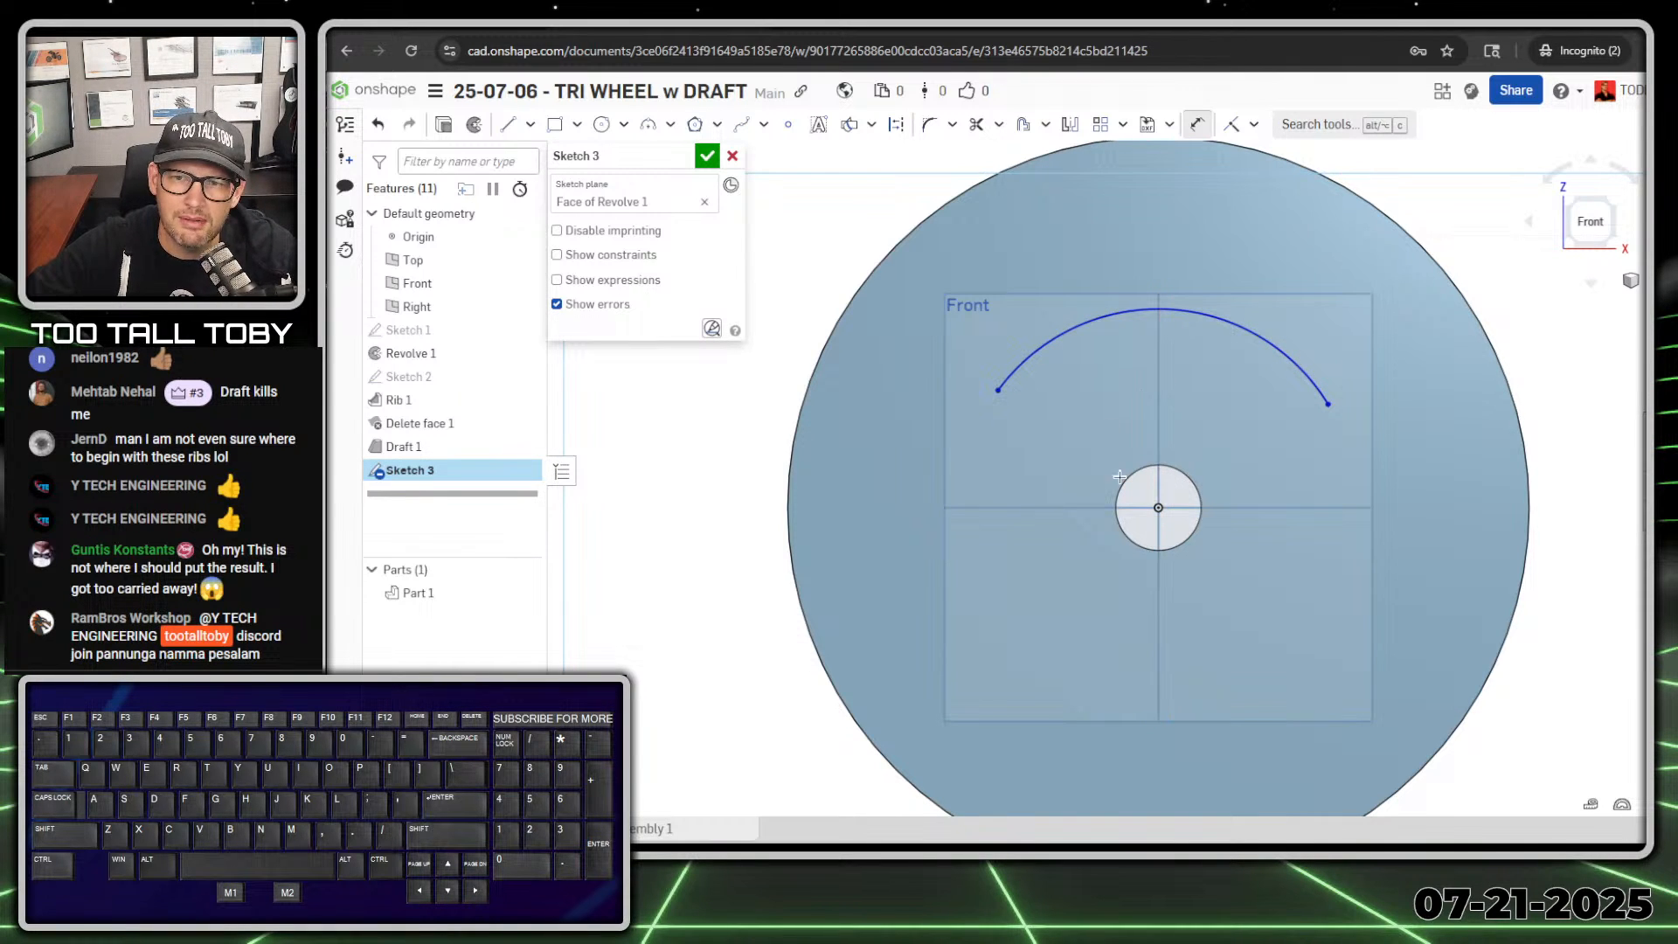
Step: Draw two construction lines from the origin, one to each endpoint of the arc
{"action": "key", "text": "s"}
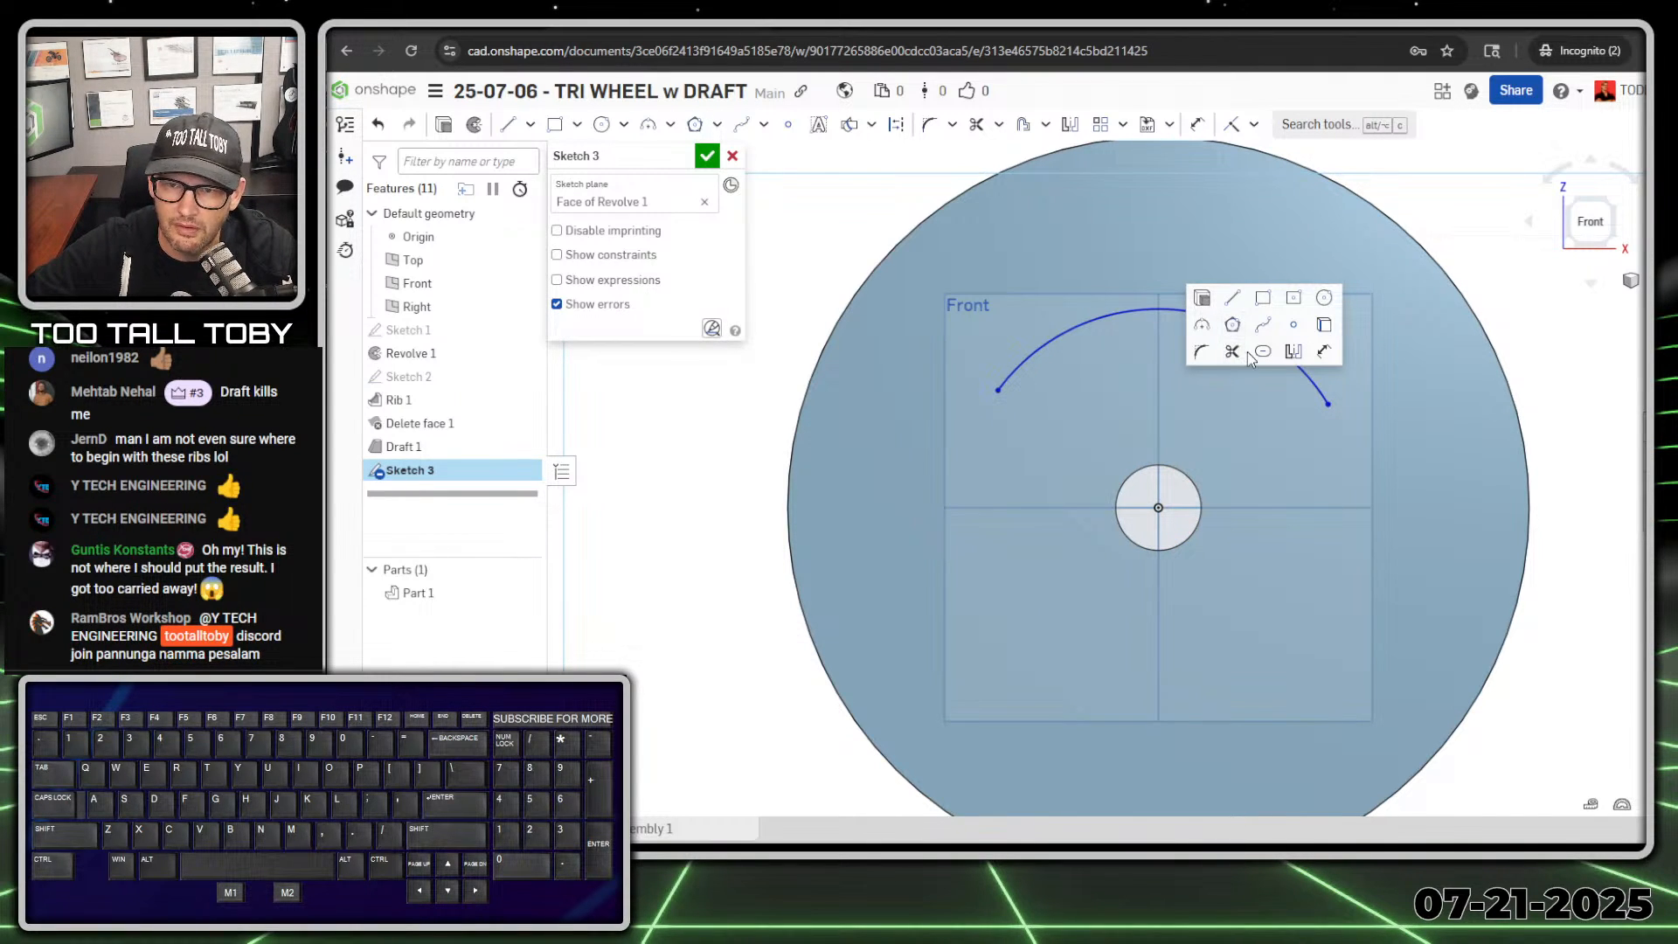
{"action": "left_click", "coordinate": [1227, 299]}
{"action": "left_click", "coordinate": [1159, 507]}
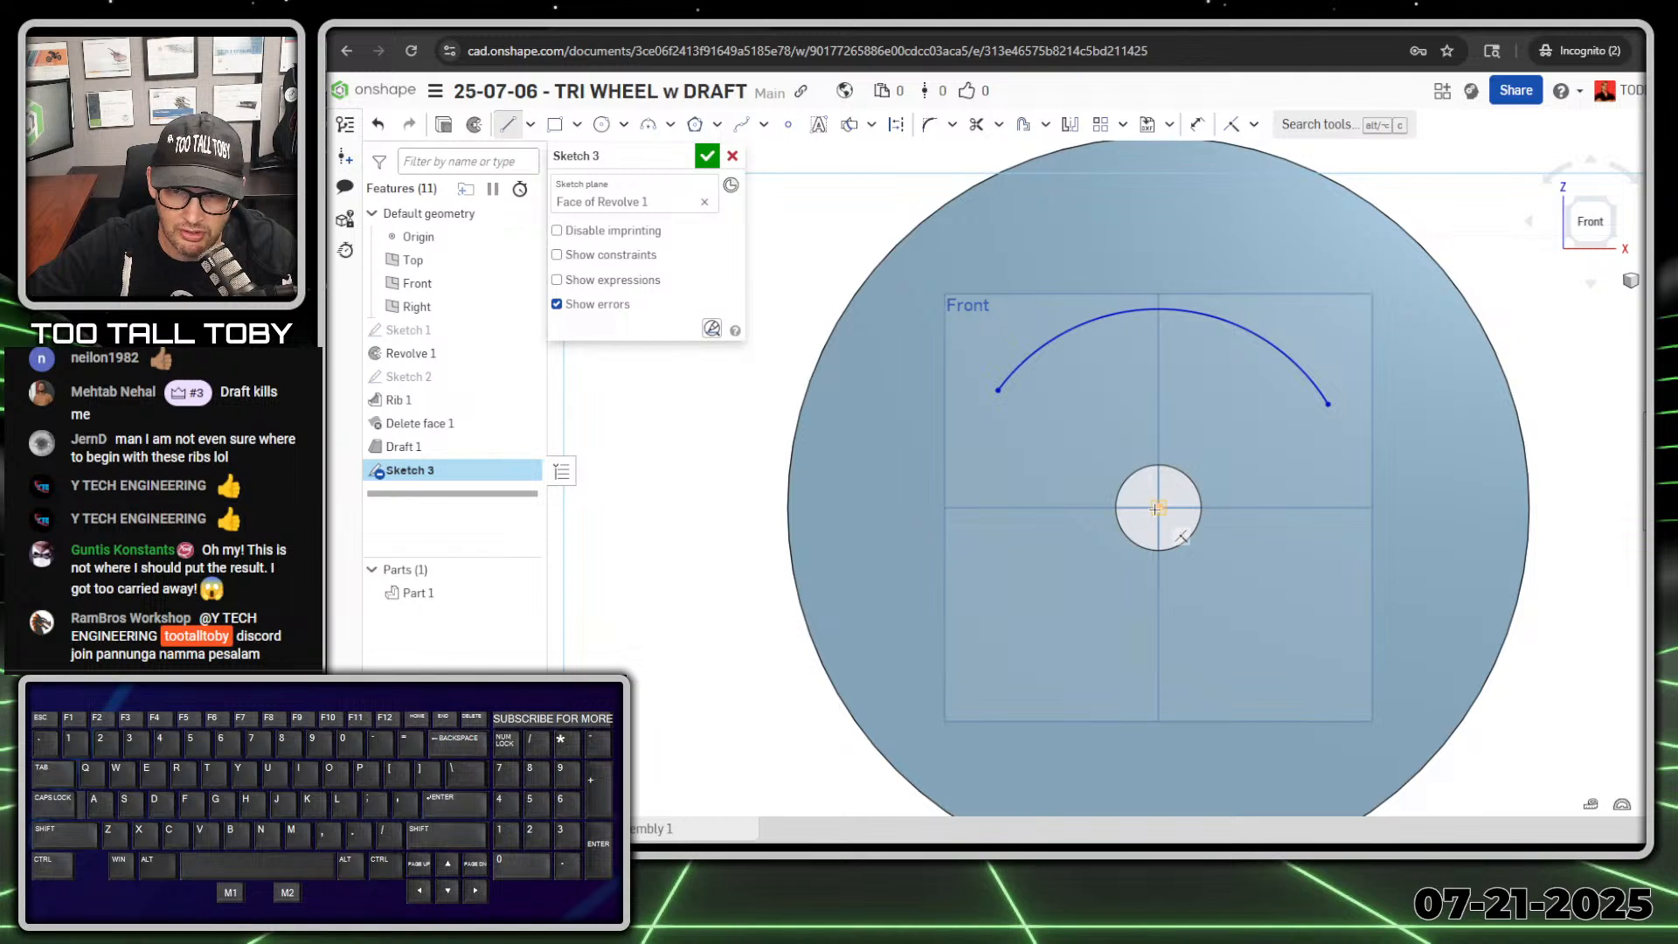
{"action": "key", "text": "q"}
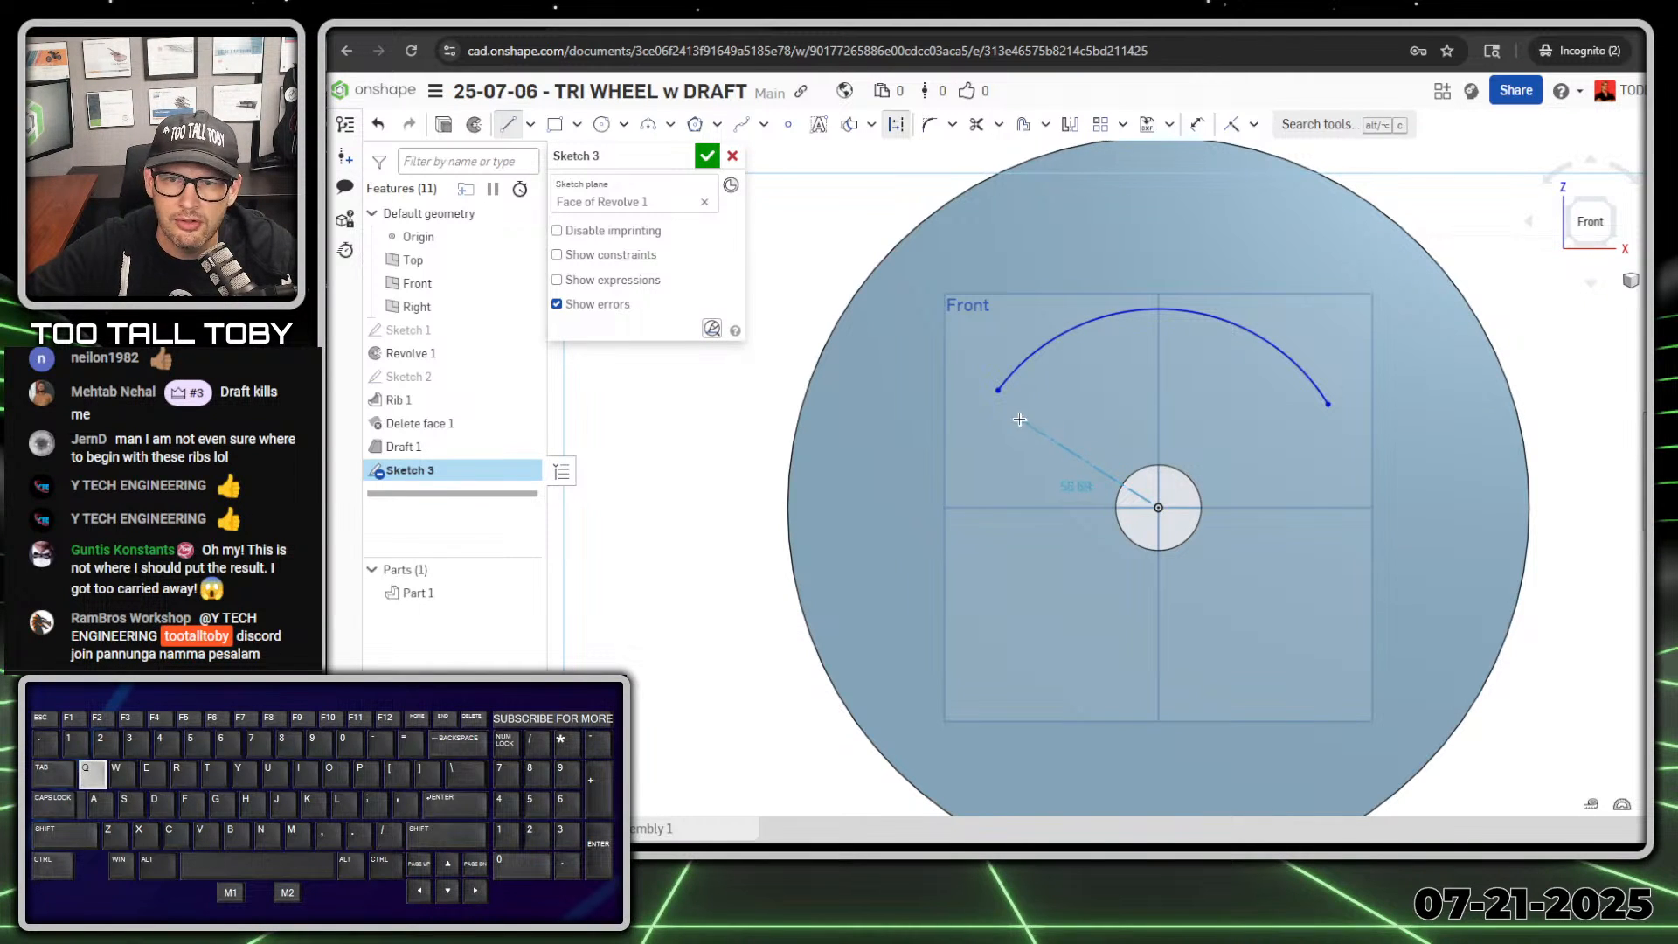
{"action": "left_click", "coordinate": [999, 391]}
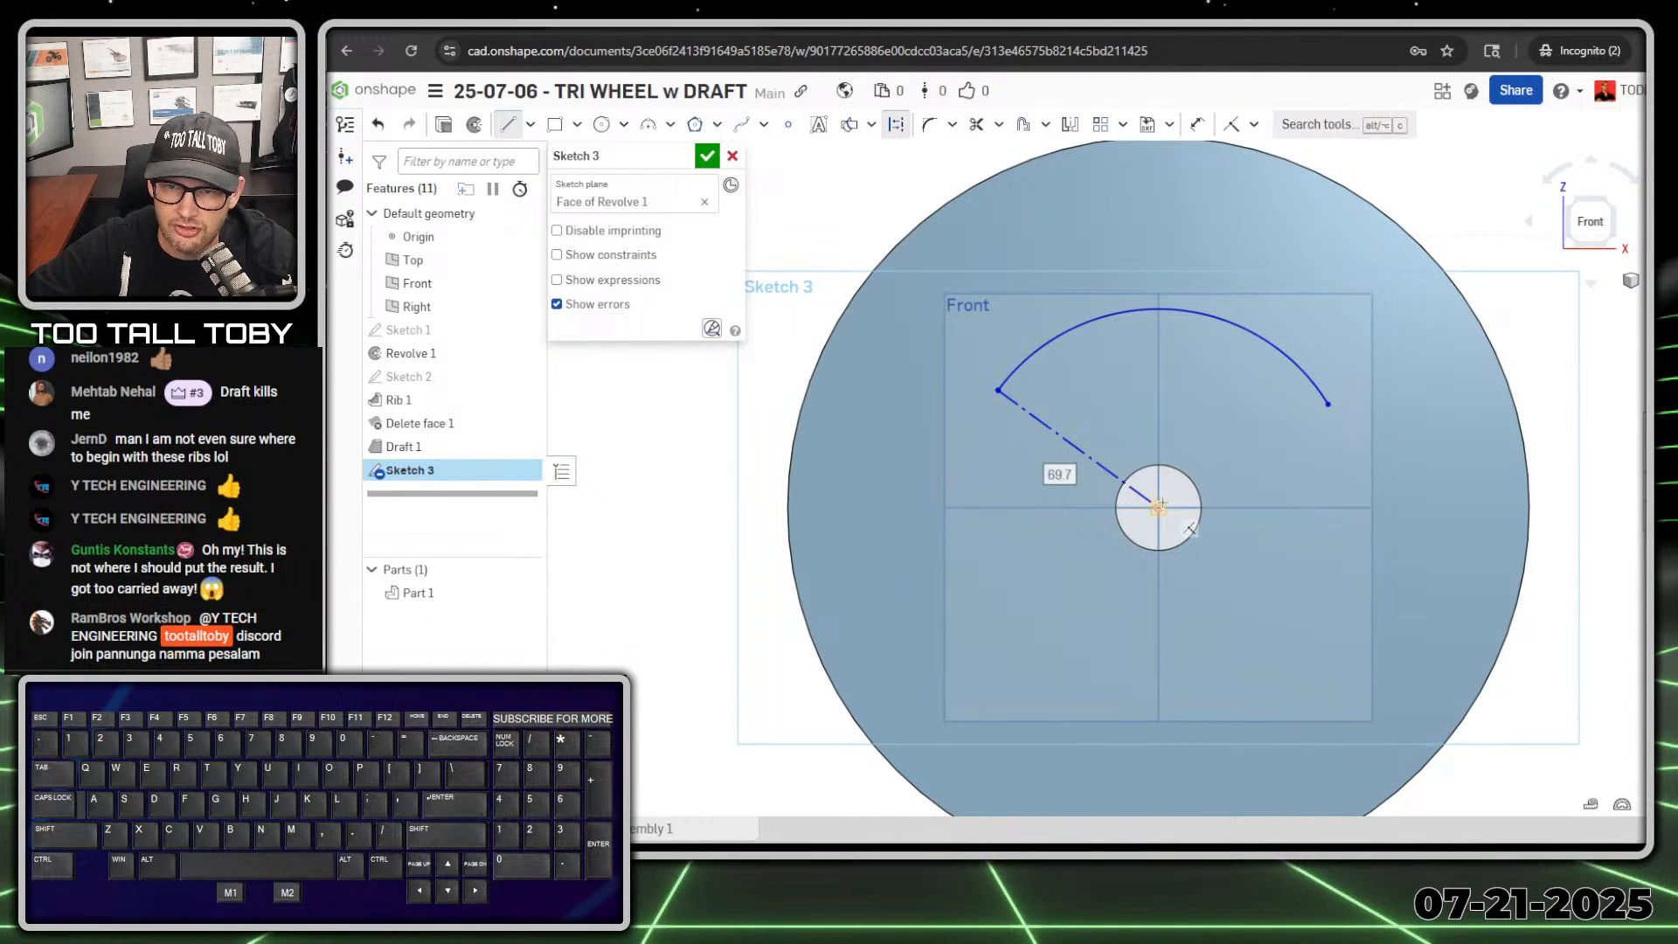
{"action": "left_click_drag", "start_coordinate": [1159, 507], "coordinate": [1306, 431]}
{"action": "left_click", "coordinate": [1328, 404]}
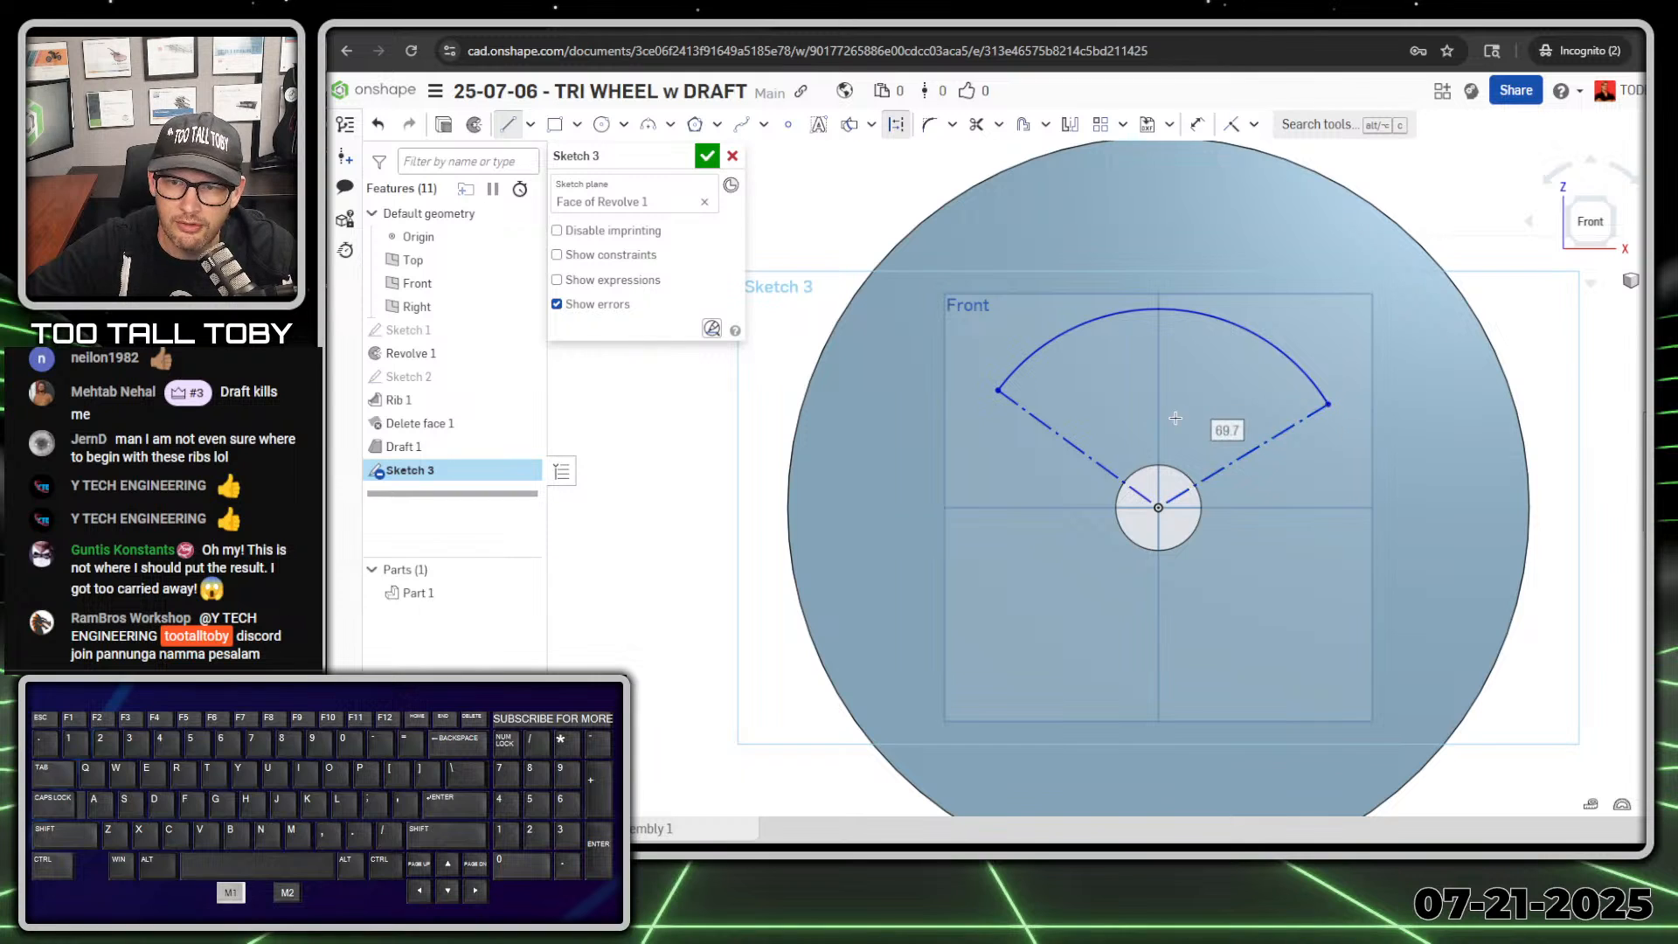
{"action": "key", "text": "Escape"}
Step: Dimension the angle between the vertical Right plane and the left construction line as 25 degrees
{"action": "key", "text": "s"}
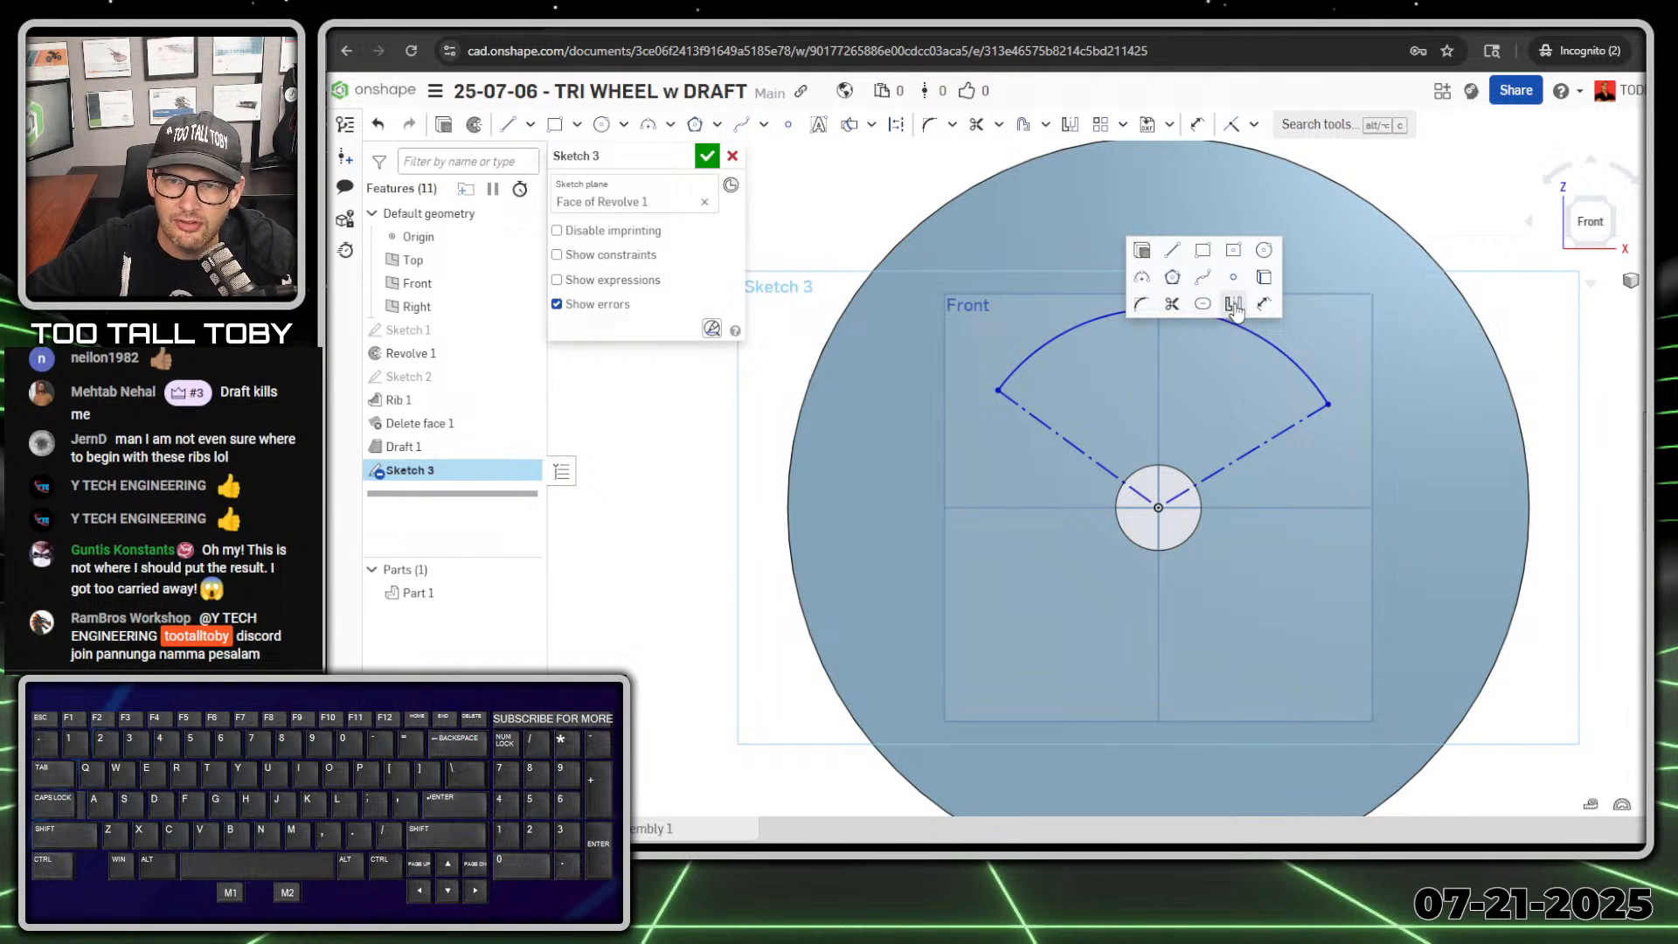
{"action": "left_click", "coordinate": [1263, 311]}
{"action": "left_click", "coordinate": [1161, 413]}
{"action": "left_click", "coordinate": [1045, 424]}
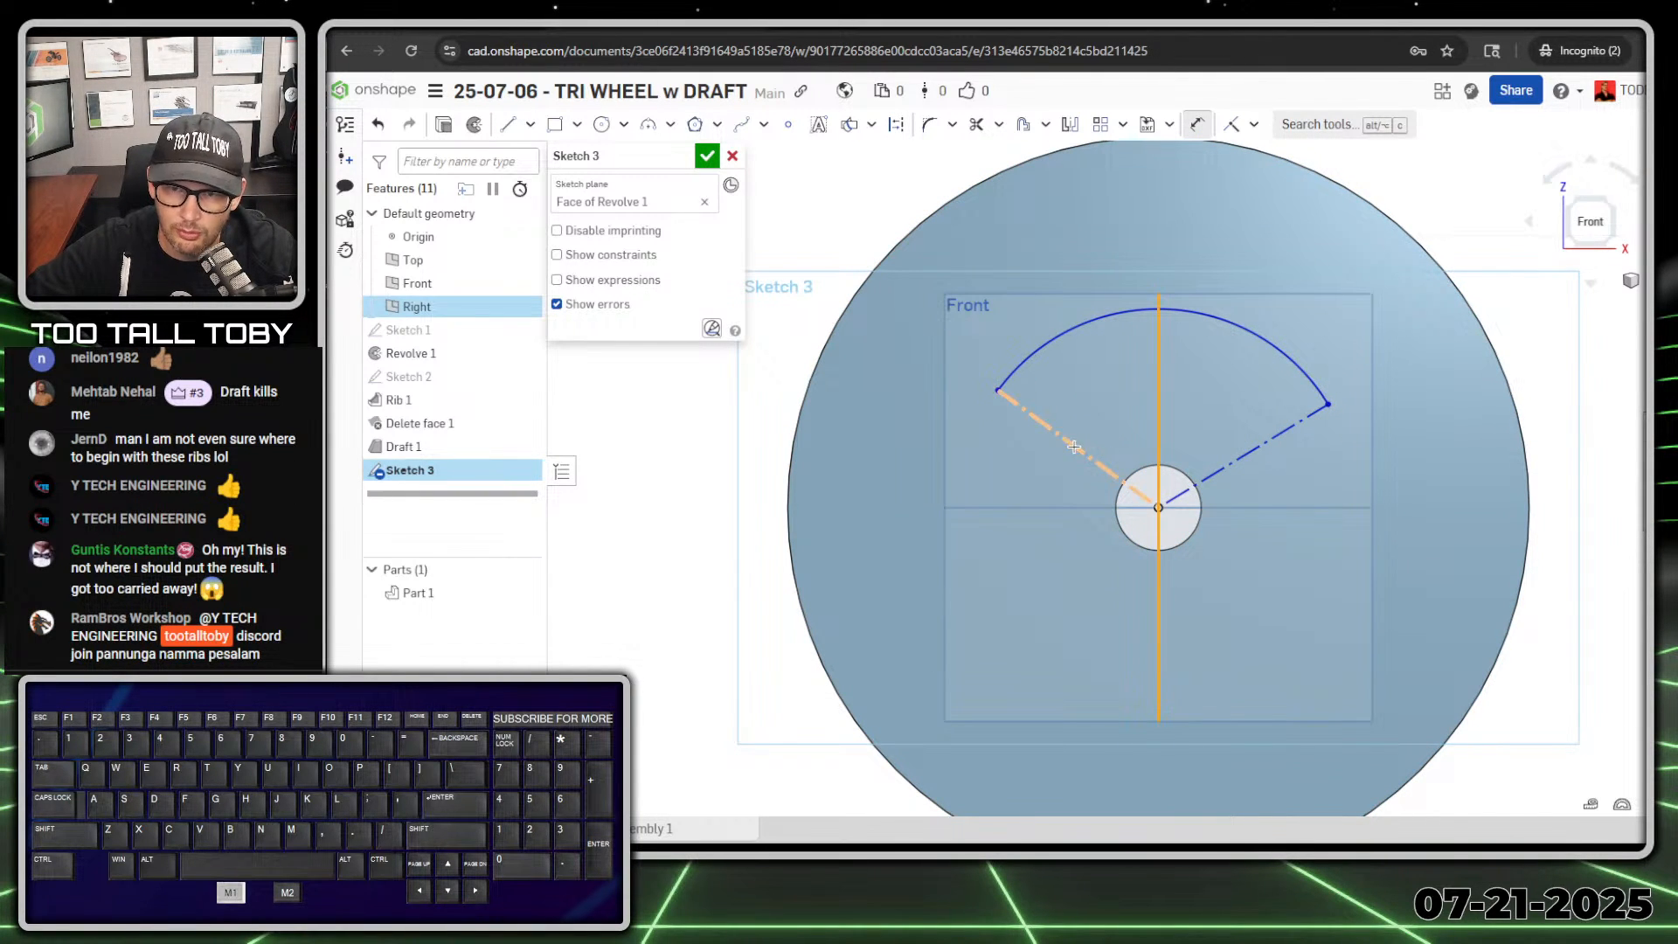
{"action": "left_click", "coordinate": [1095, 395]}
{"action": "type", "text": "25"}
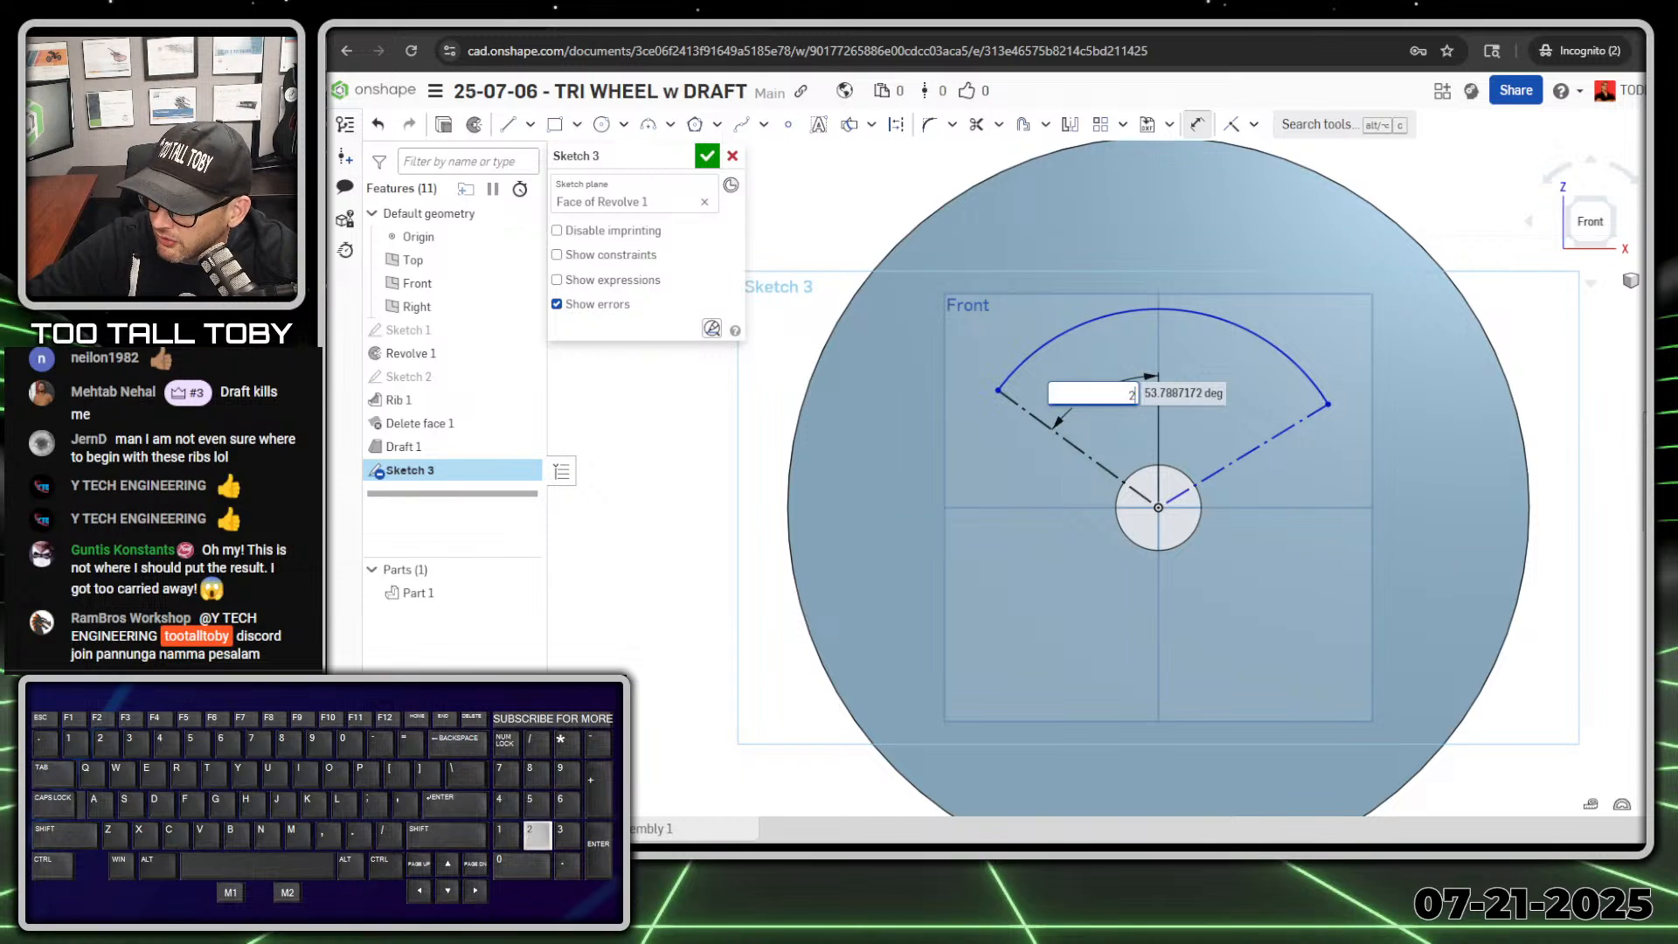
{"action": "key", "text": "Return"}
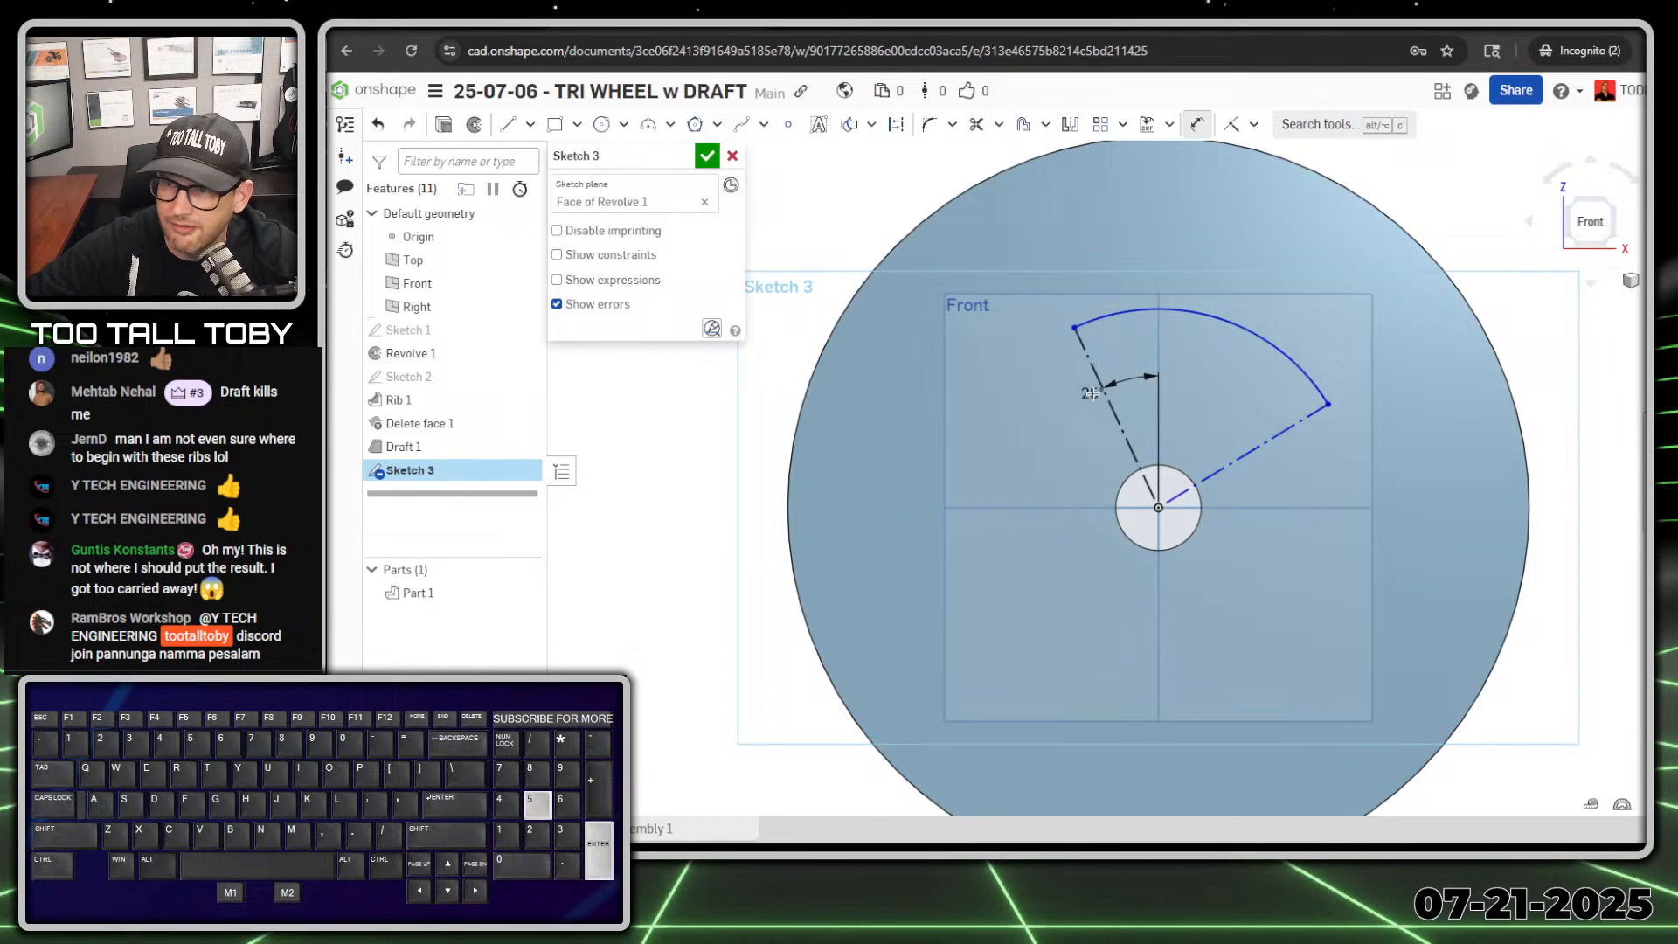
Step: Dimension the angle between the right construction line and the vertical Right plane as 25 degrees
{"action": "left_click", "coordinate": [1265, 441]}
{"action": "left_click", "coordinate": [1158, 421]}
{"action": "left_click", "coordinate": [1228, 411]}
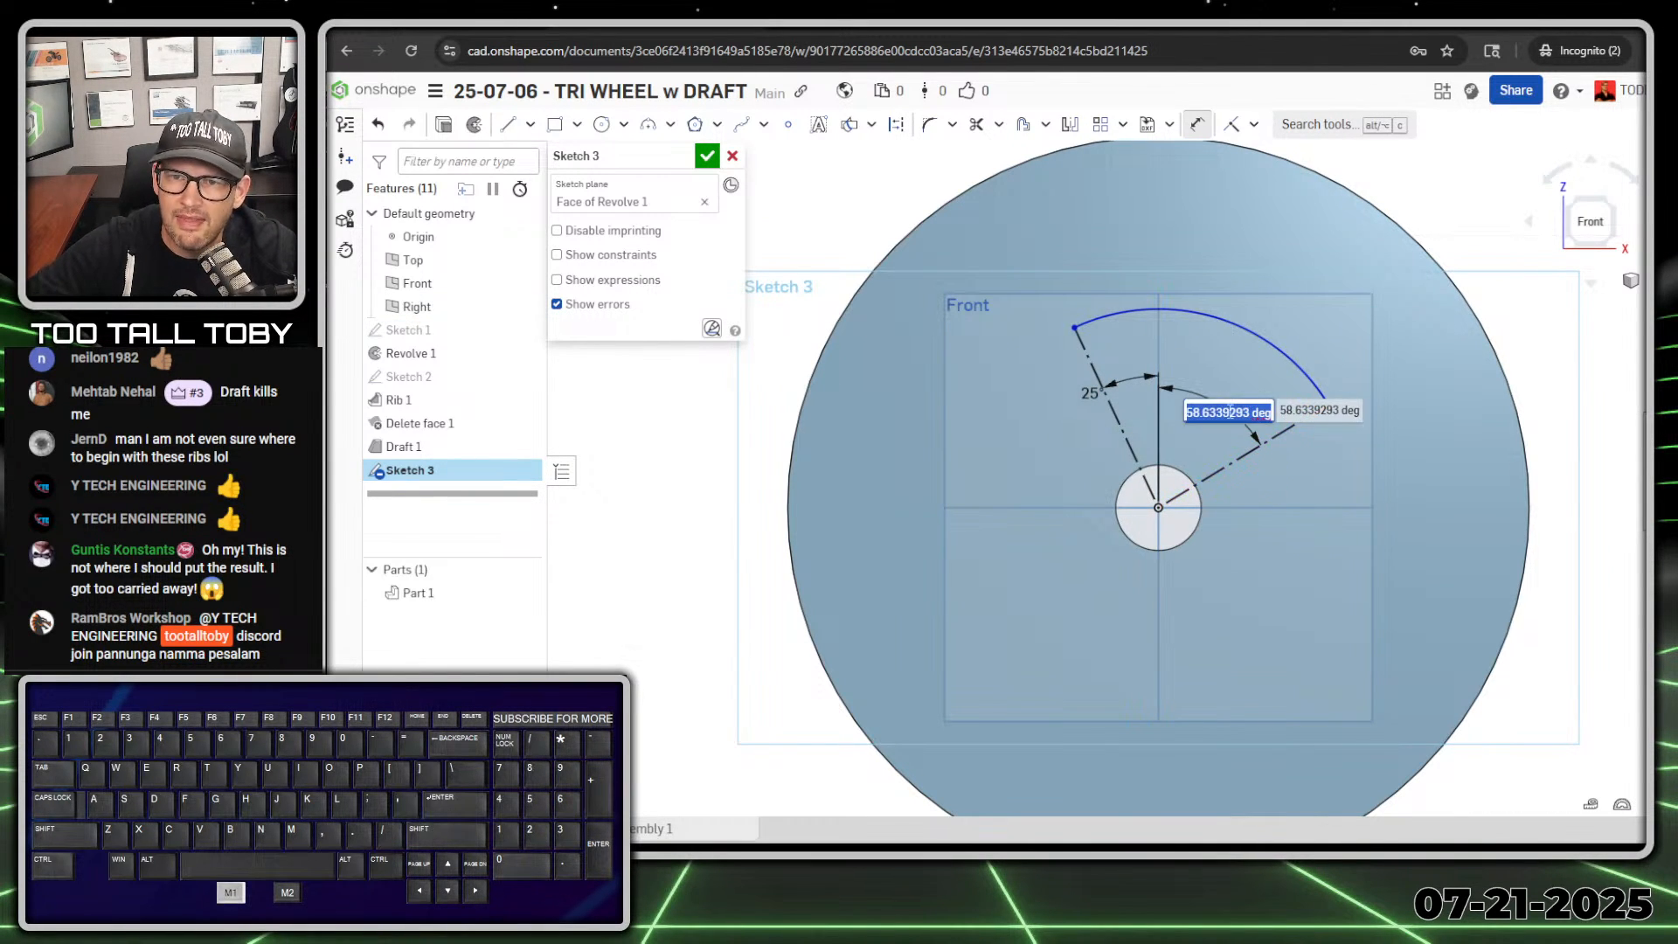
{"action": "type", "text": "25"}
{"action": "key", "text": "Return"}
{"action": "scroll", "coordinate": [1126, 276], "scroll_direction": "down", "scroll_amount": 2}
{"action": "scroll", "coordinate": [1125, 277], "scroll_direction": "up", "scroll_amount": 1}
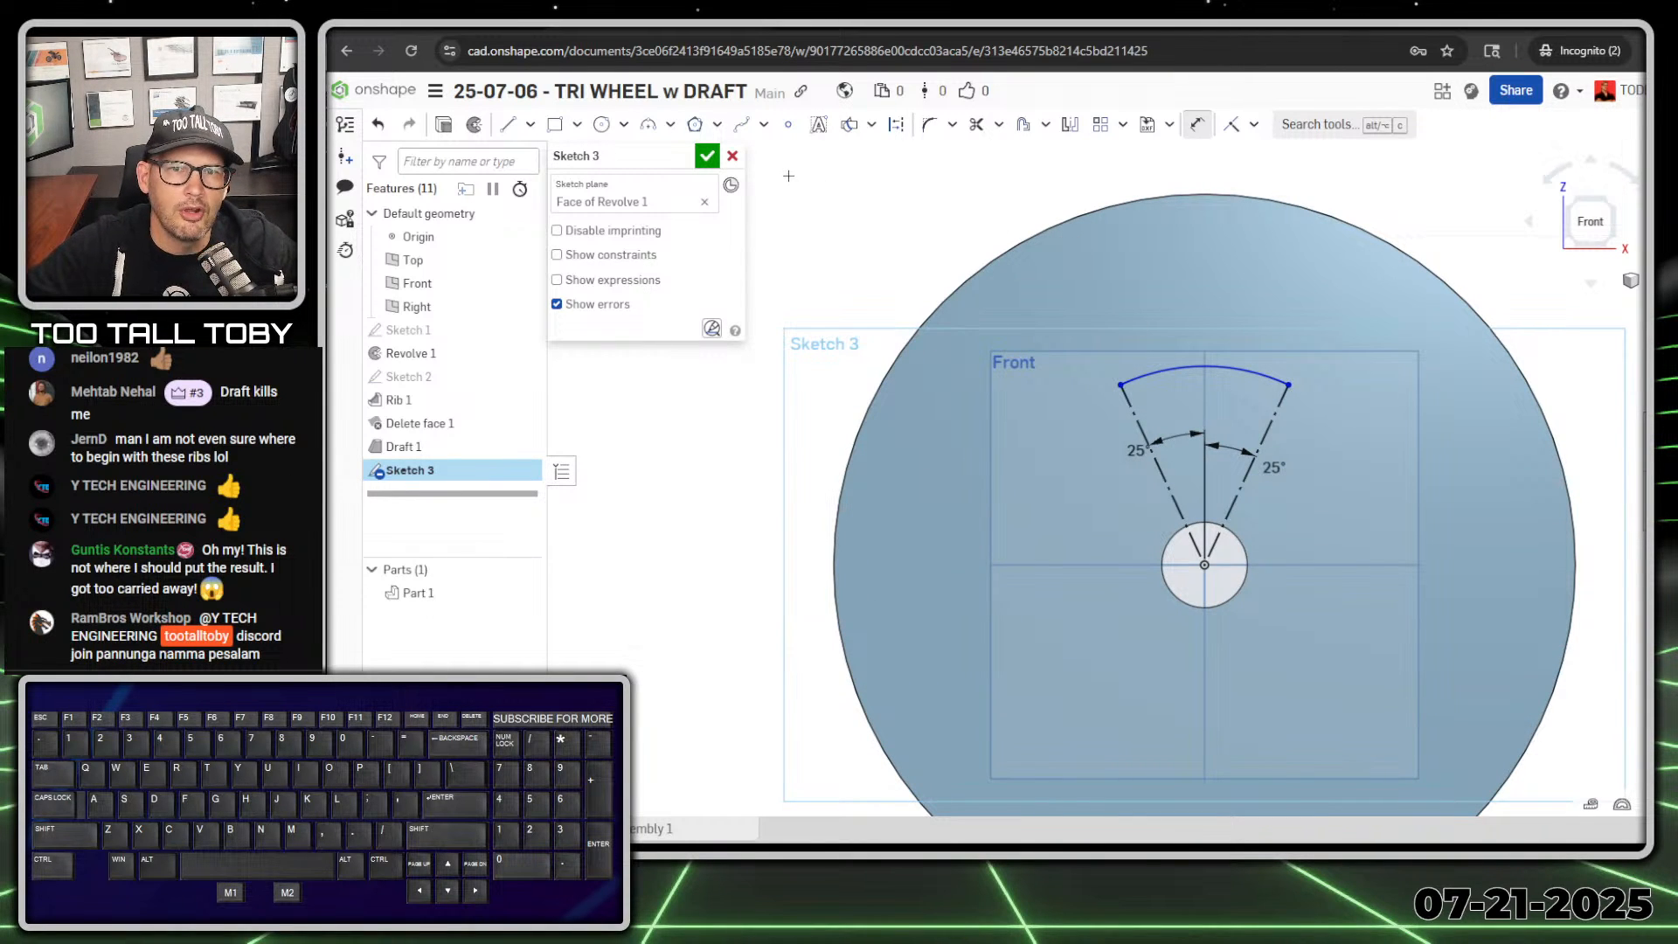
Step: Create a slot around the arc using the Slot tool
{"action": "left_click", "coordinate": [1045, 128]}
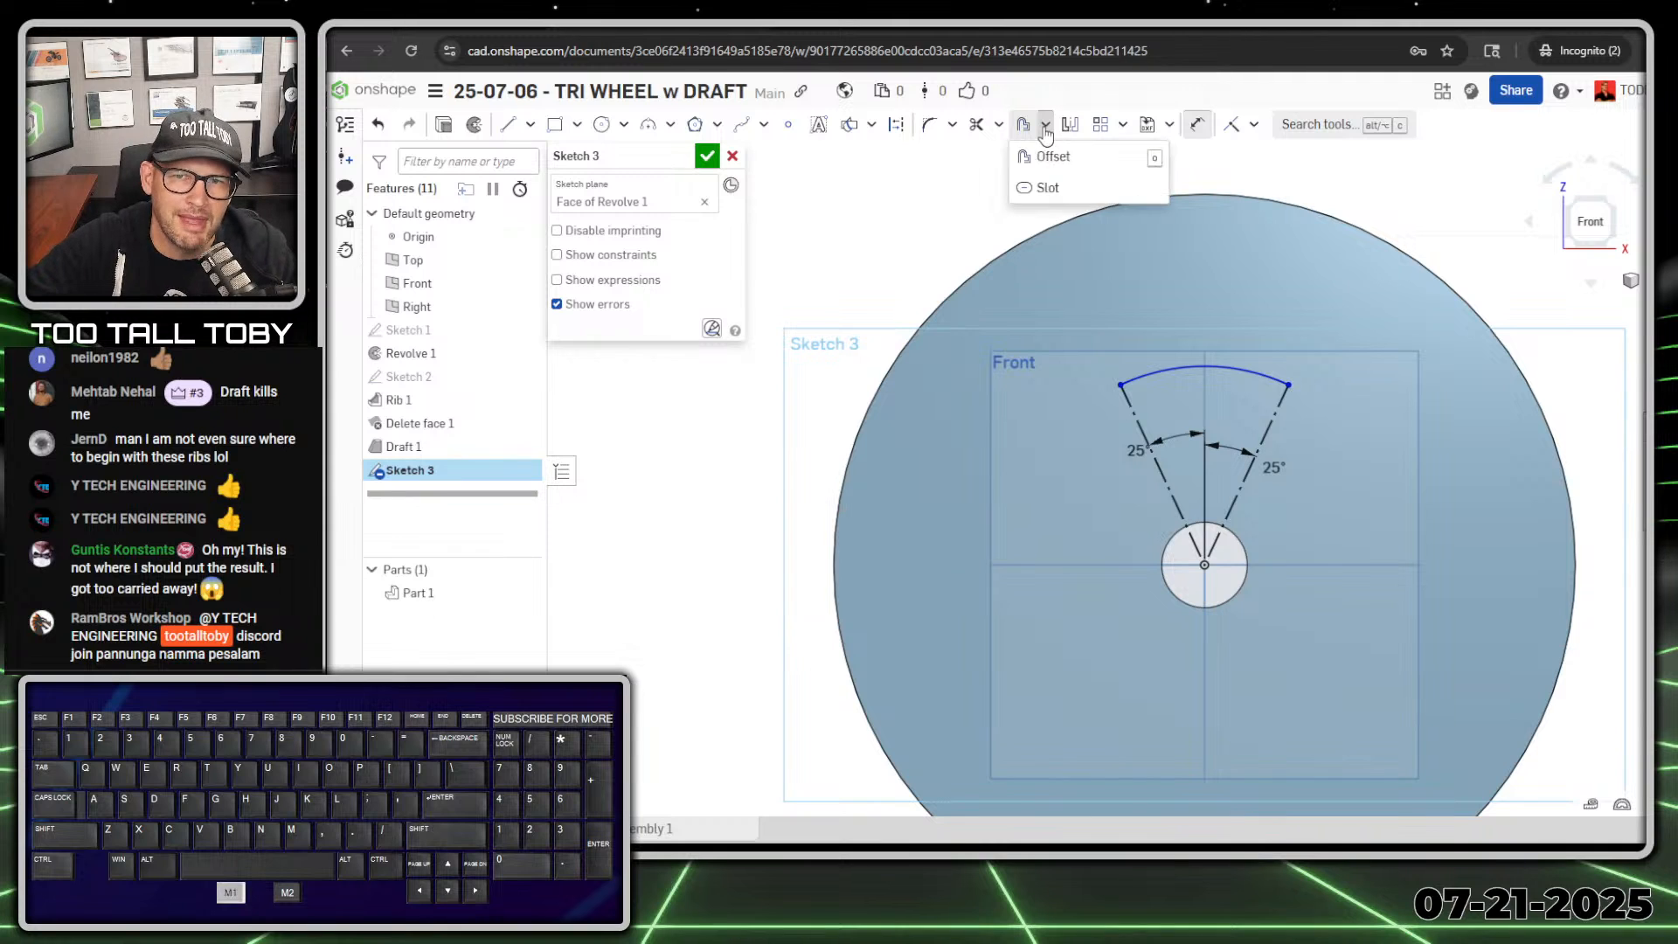
{"action": "left_click", "coordinate": [1054, 190]}
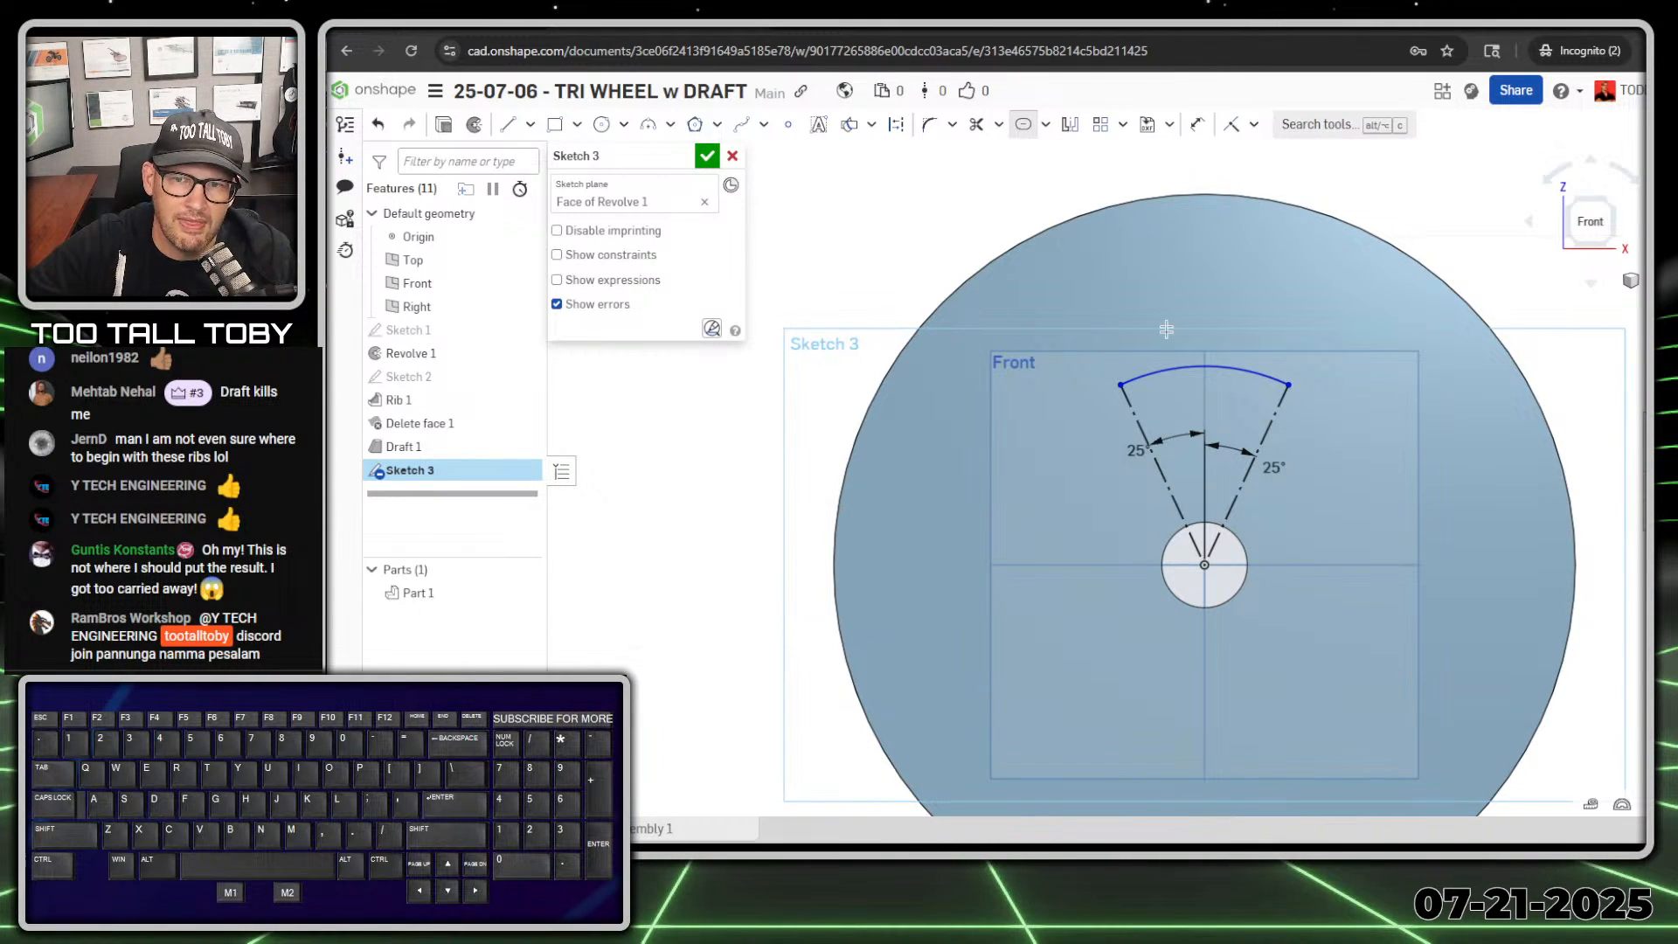
{"action": "left_click", "coordinate": [1162, 372]}
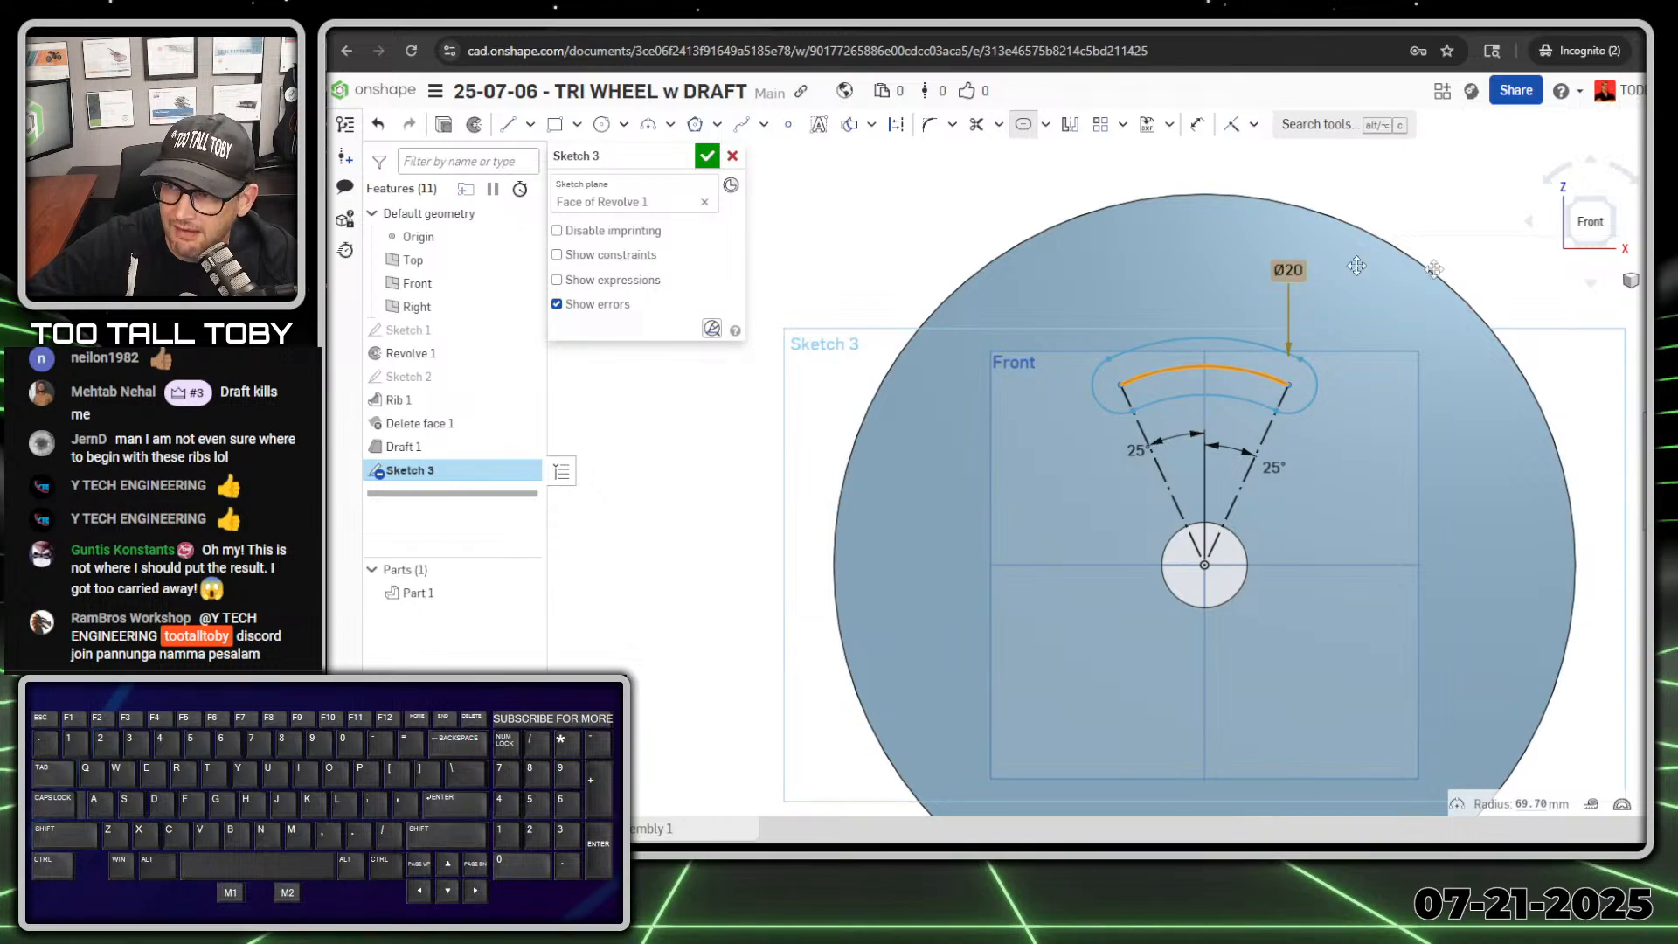
Step: Check the reference drawing for the slot's inner and outer radii at the rear wall, marking up both callouts and their arcs
{"action": "mouse_move", "coordinate": [1644, 118]}
{"action": "left_mouse_down"}
{"action": "mouse_move", "coordinate": [1412, 113]}
{"action": "mouse_move", "coordinate": [1209, 53]}
{"action": "left_mouse_up"}
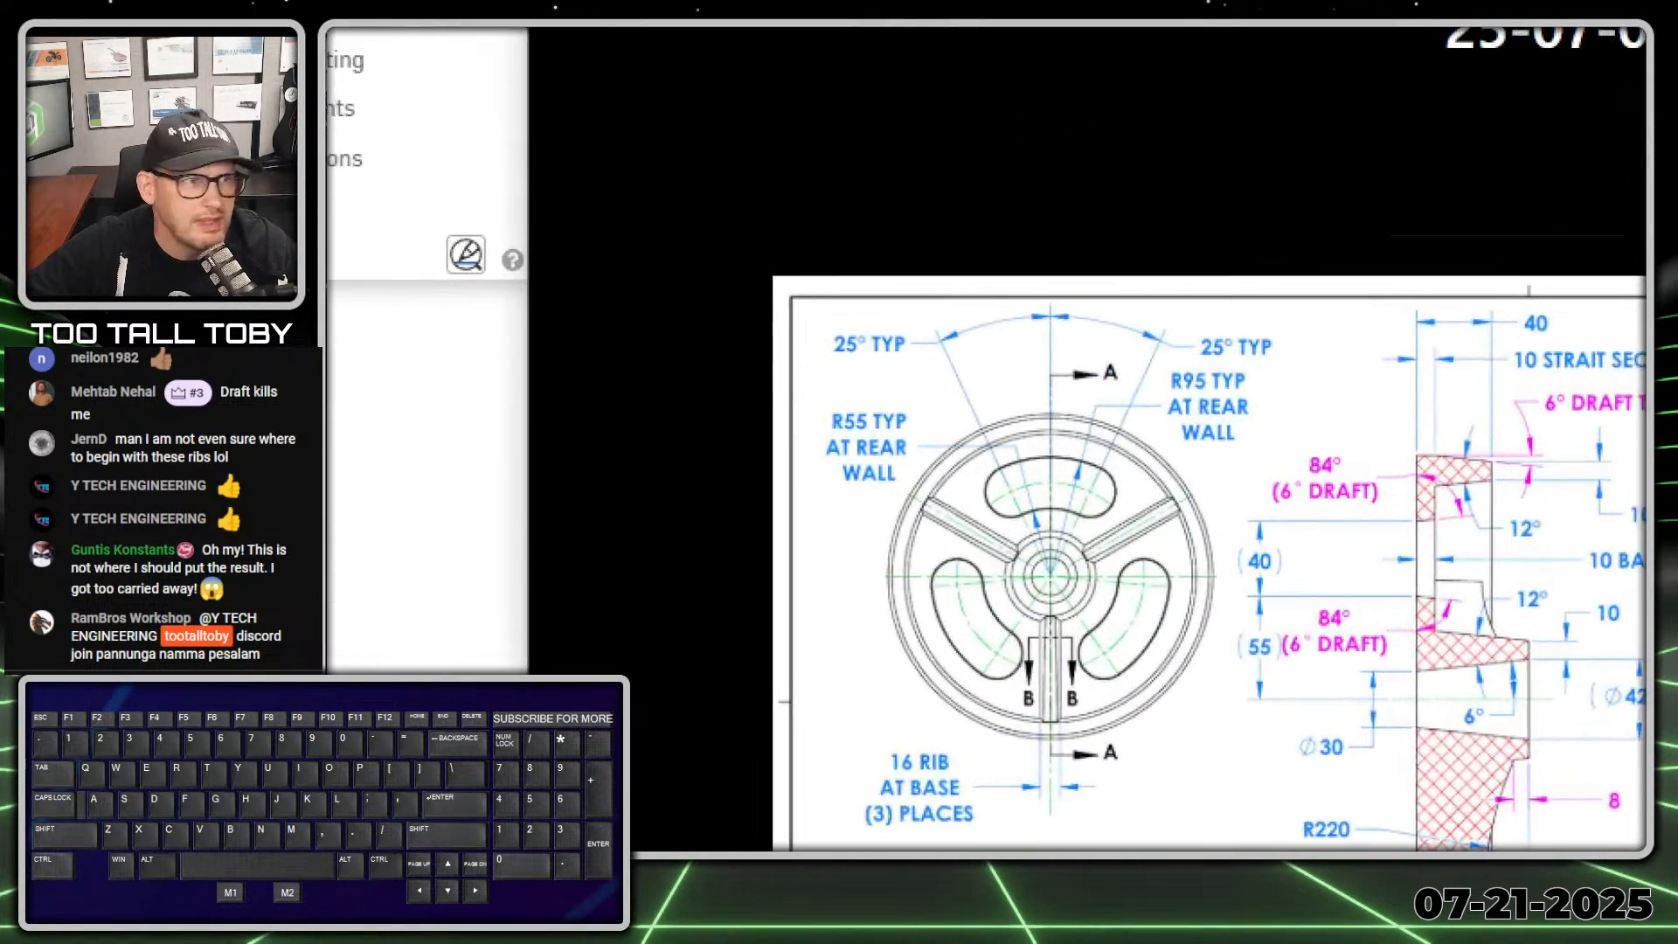
{"action": "mouse_move", "coordinate": [955, 391]}
{"action": "left_mouse_down"}
{"action": "mouse_move", "coordinate": [813, 423]}
{"action": "mouse_move", "coordinate": [954, 434]}
{"action": "mouse_move", "coordinate": [944, 384]}
{"action": "left_mouse_up"}
{"action": "mouse_move", "coordinate": [1256, 361]}
{"action": "left_mouse_down"}
{"action": "mouse_move", "coordinate": [1084, 476]}
{"action": "mouse_move", "coordinate": [1140, 430]}
{"action": "left_mouse_up"}
{"action": "left_click_drag", "start_coordinate": [1049, 512], "coordinate": [1125, 521]}
{"action": "mouse_move", "coordinate": [1018, 479]}
{"action": "left_mouse_down"}
{"action": "mouse_move", "coordinate": [1075, 455]}
{"action": "mouse_move", "coordinate": [1147, 458]}
{"action": "left_mouse_up"}
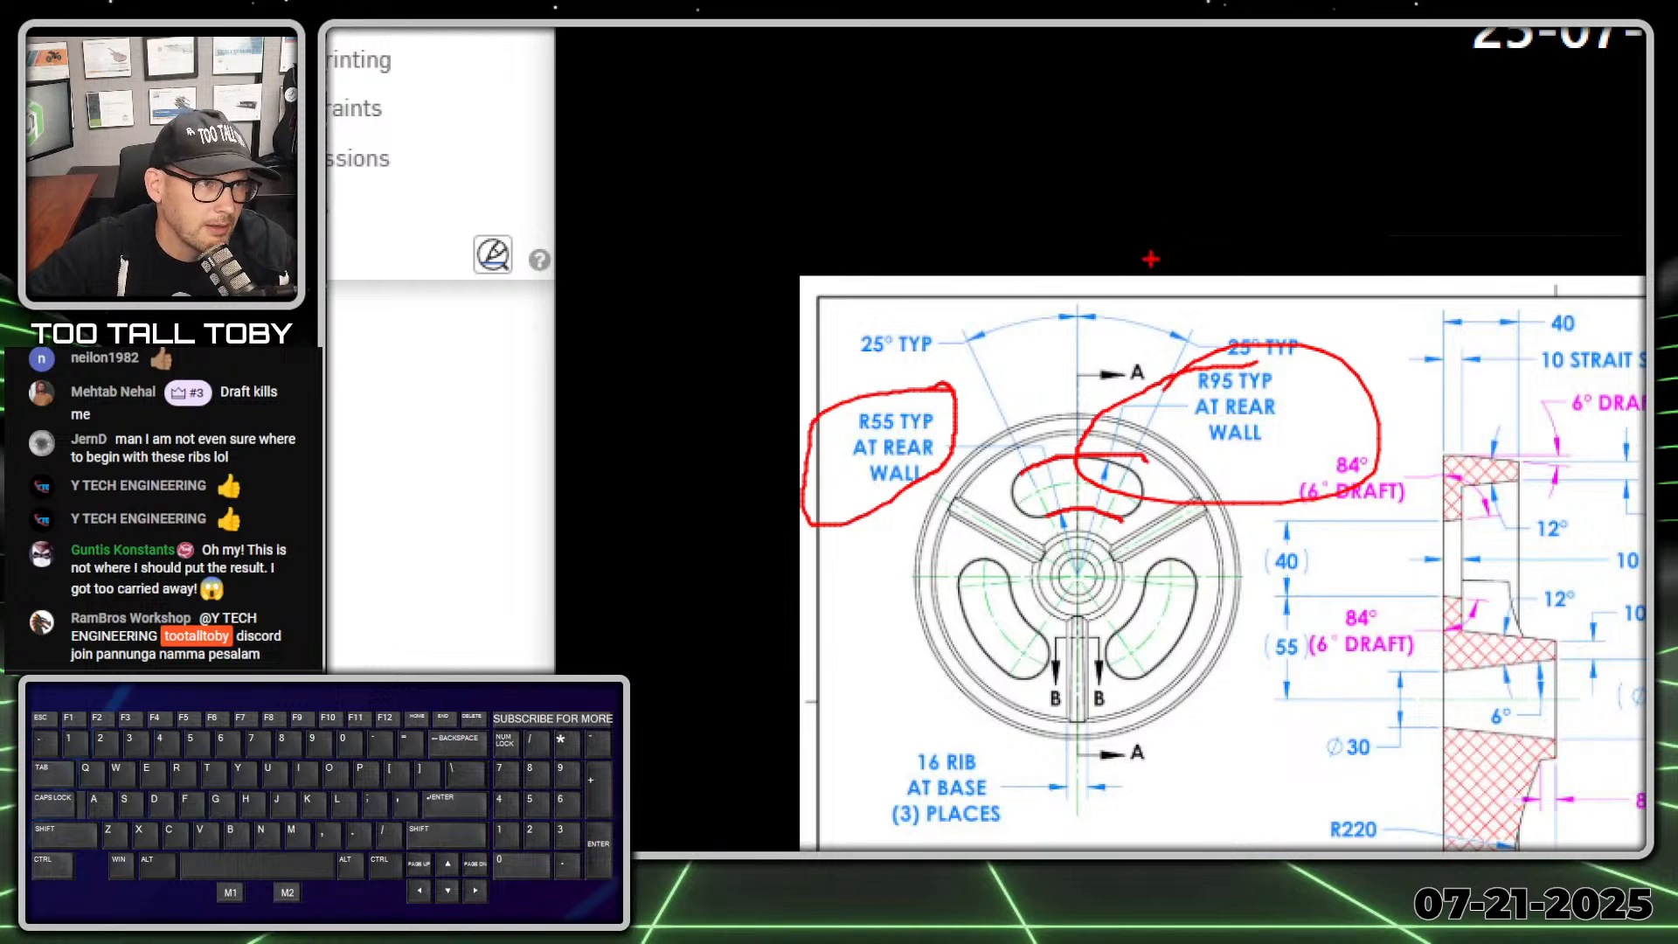
{"action": "key", "text": "alt+1"}
{"action": "left_click_drag", "start_coordinate": [1145, 33], "coordinate": [1674, 53]}
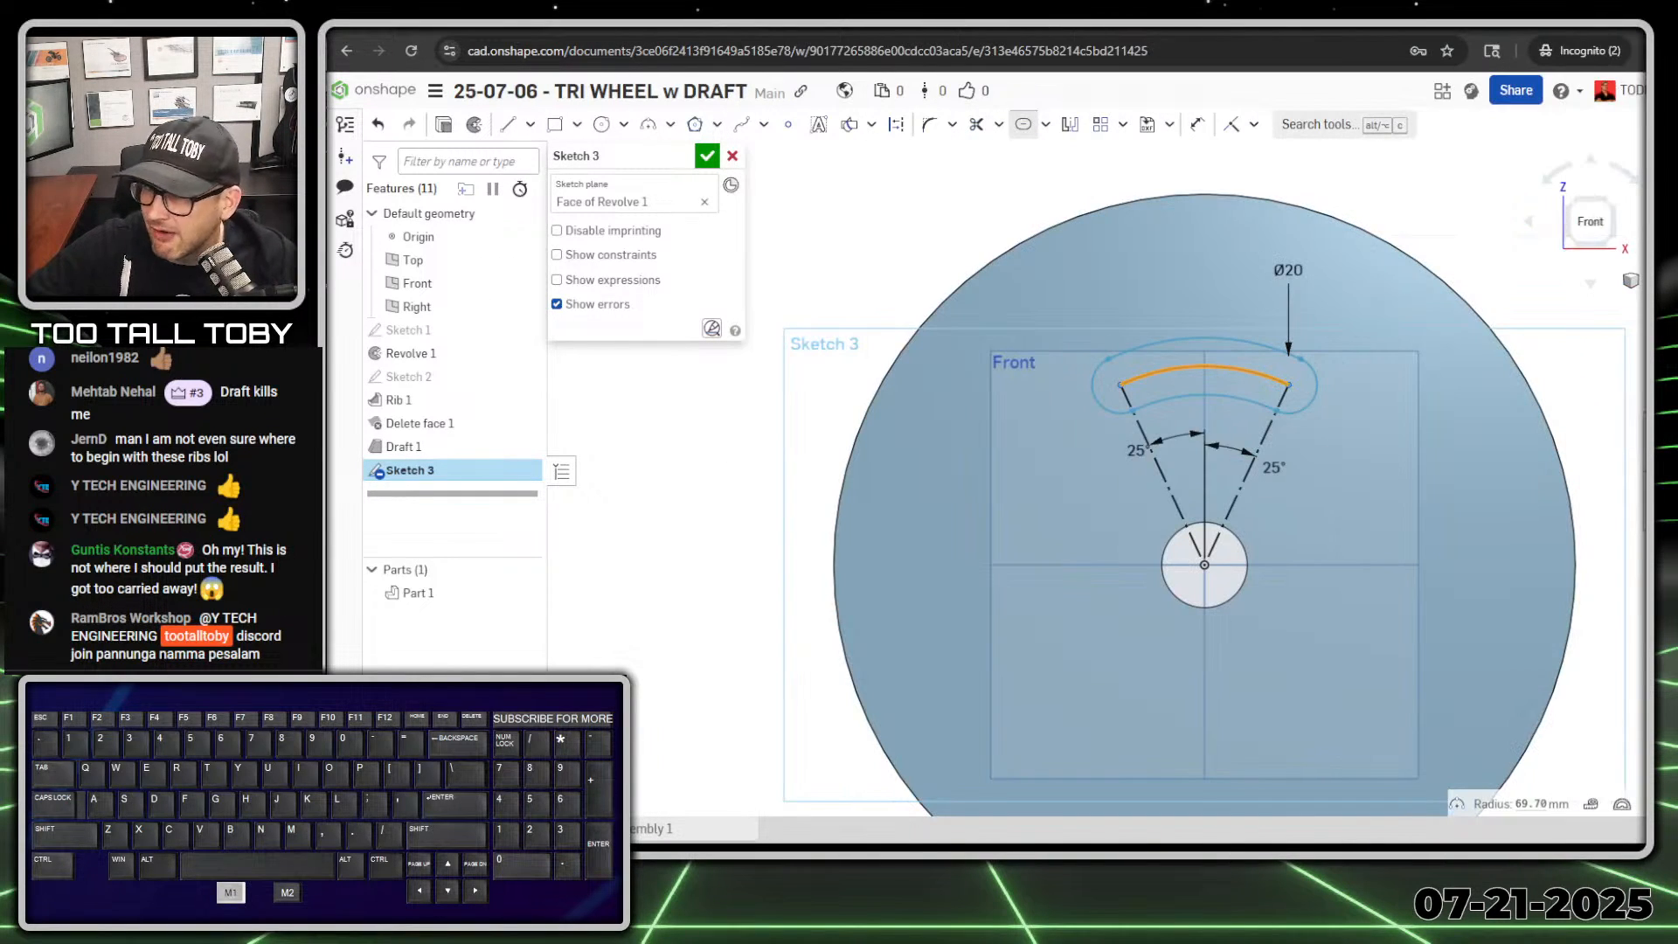
Step: Set the slot's width to 40 mm
{"action": "double_click", "coordinate": [1287, 270]}
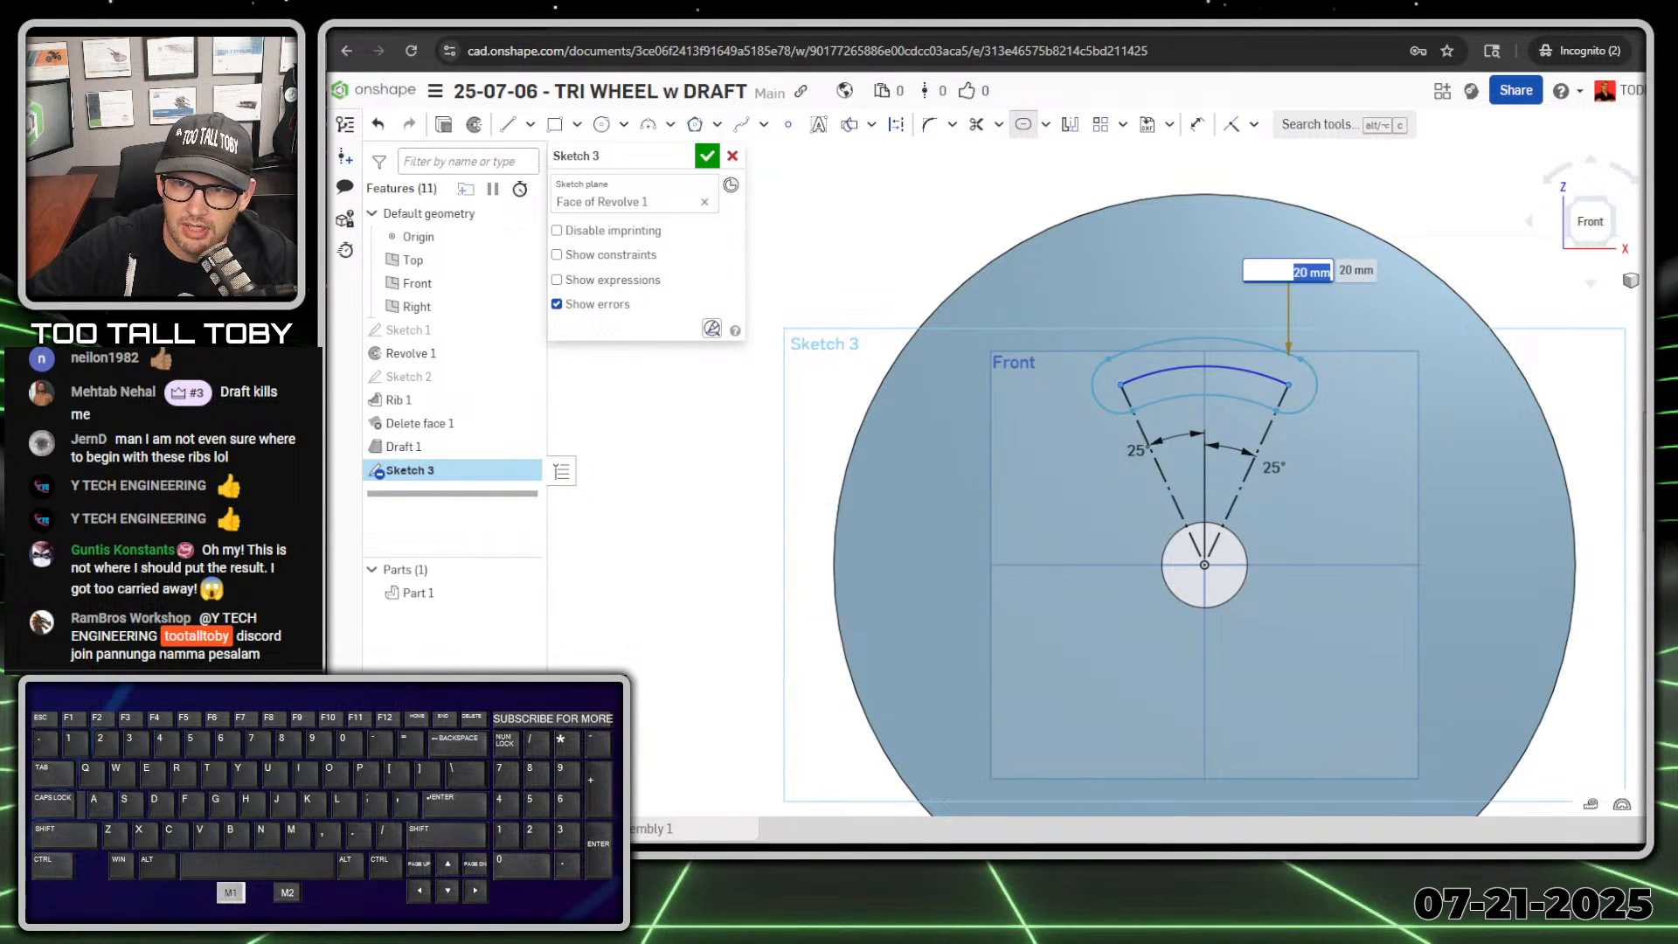
{"action": "type", "text": "40"}
{"action": "key", "text": "Return"}
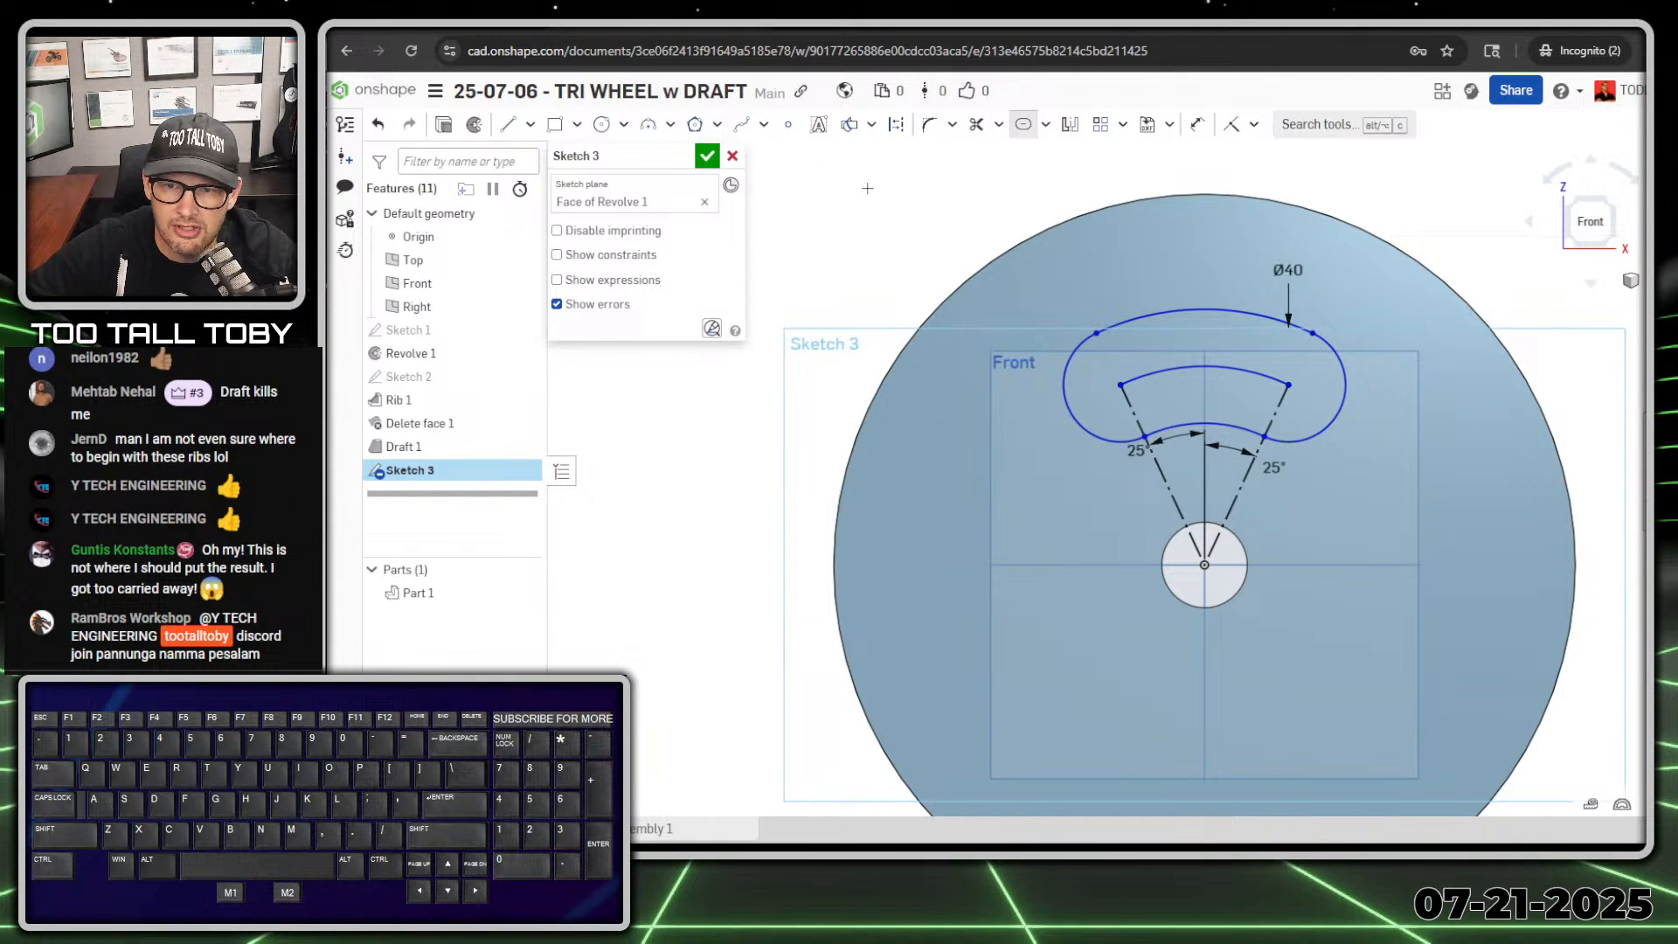
Step: Dimension the radius of the slot's inner arc as 55 mm
{"action": "key", "text": "s"}
{"action": "left_click", "coordinate": [1069, 233]}
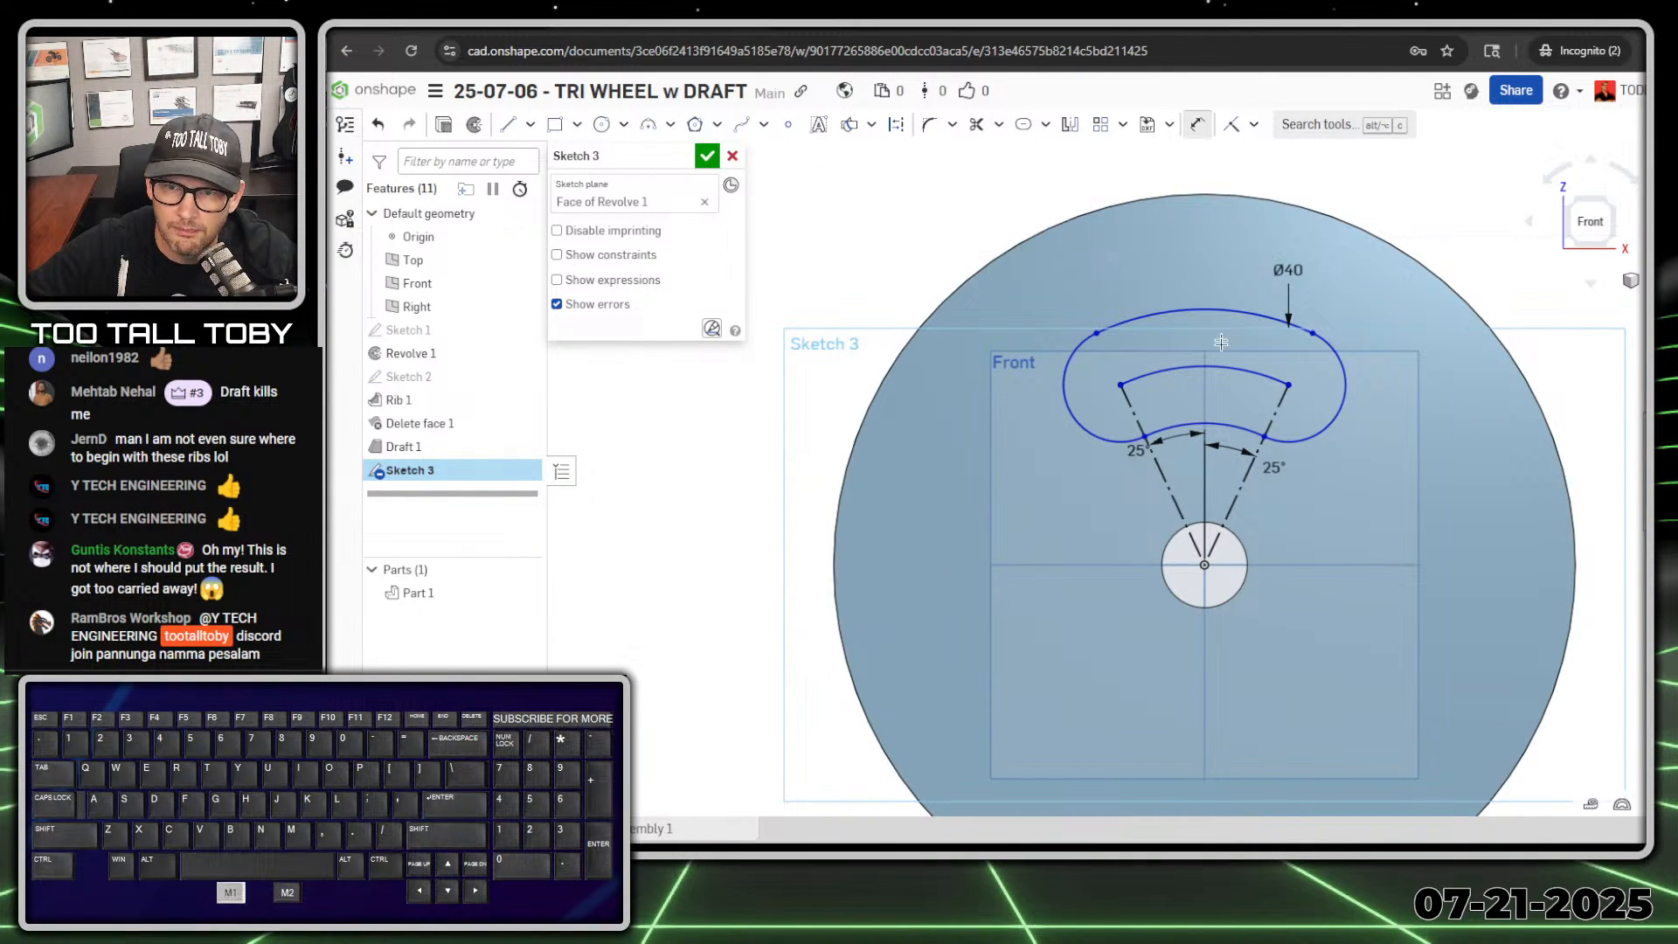
{"action": "left_click", "coordinate": [1168, 428]}
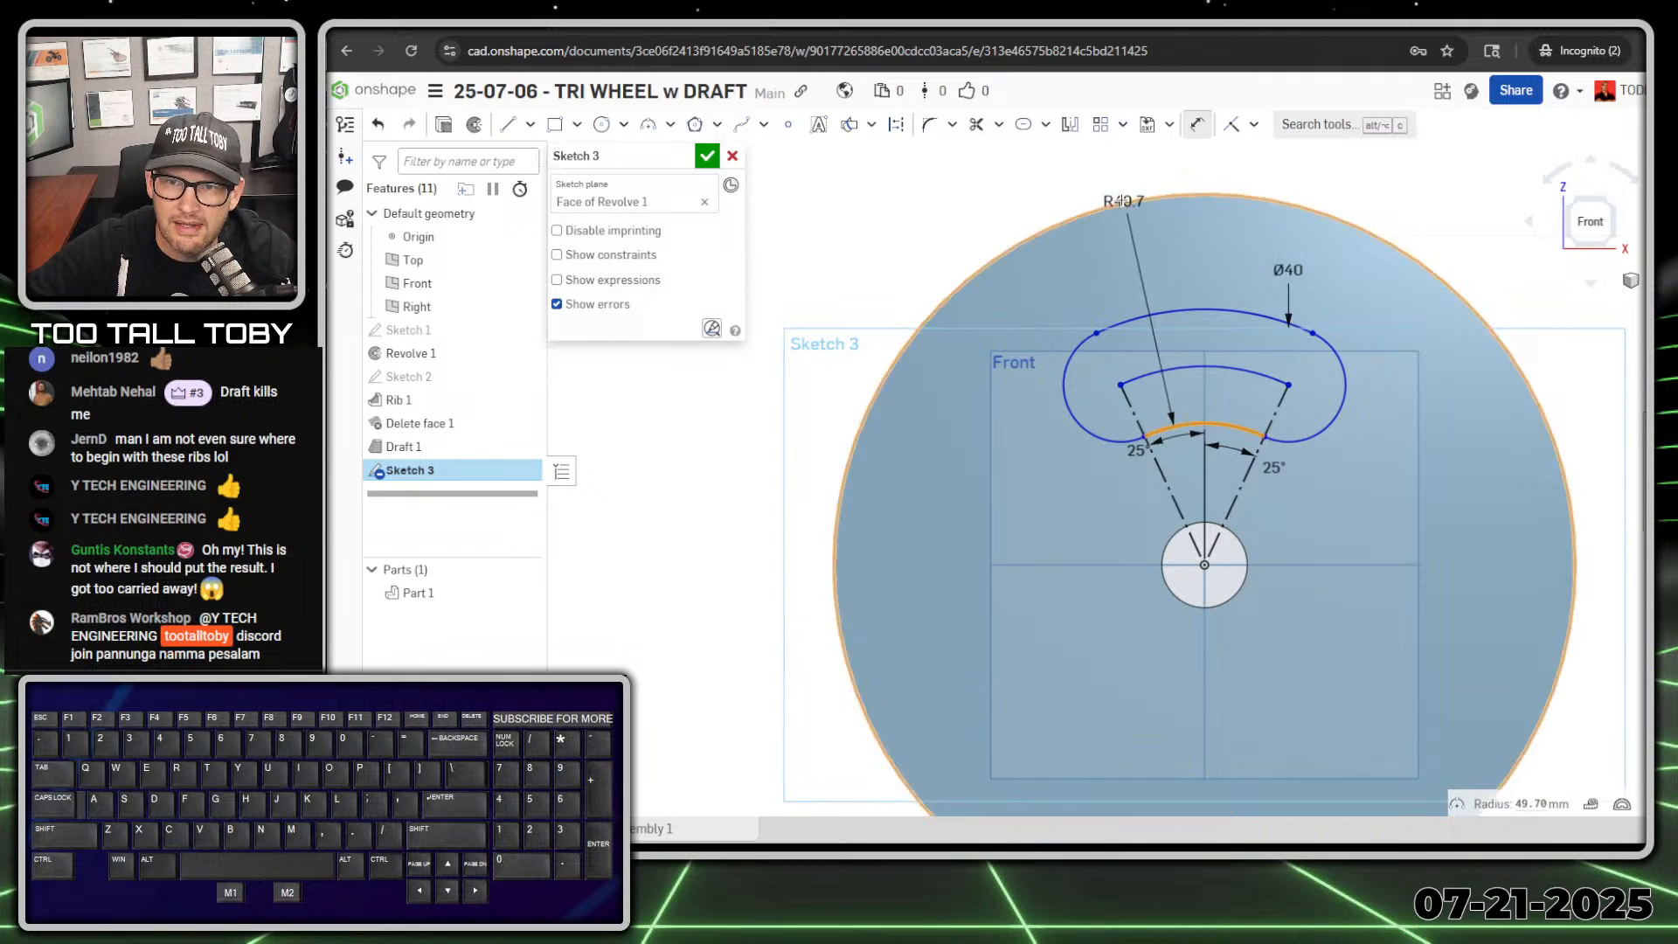
{"action": "left_click", "coordinate": [1109, 189]}
{"action": "type", "text": "55"}
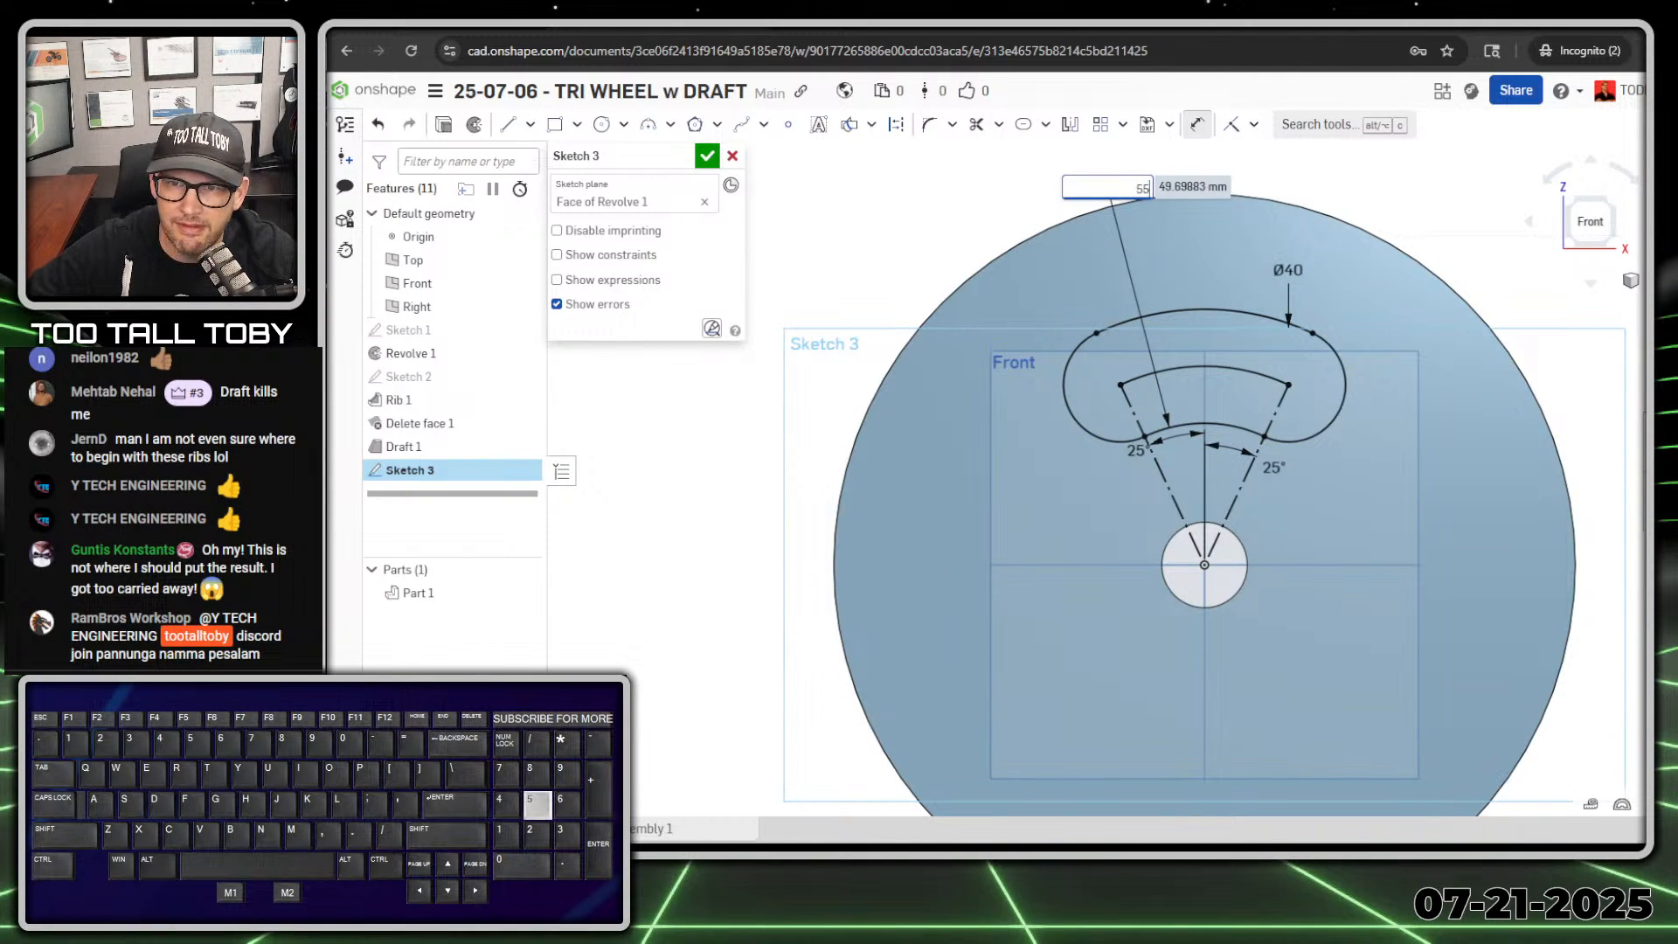
{"action": "key", "text": "Return"}
{"action": "scroll", "coordinate": [1279, 262], "scroll_direction": "up", "scroll_amount": 4}
{"action": "scroll", "coordinate": [1279, 262], "scroll_direction": "down", "scroll_amount": 2}
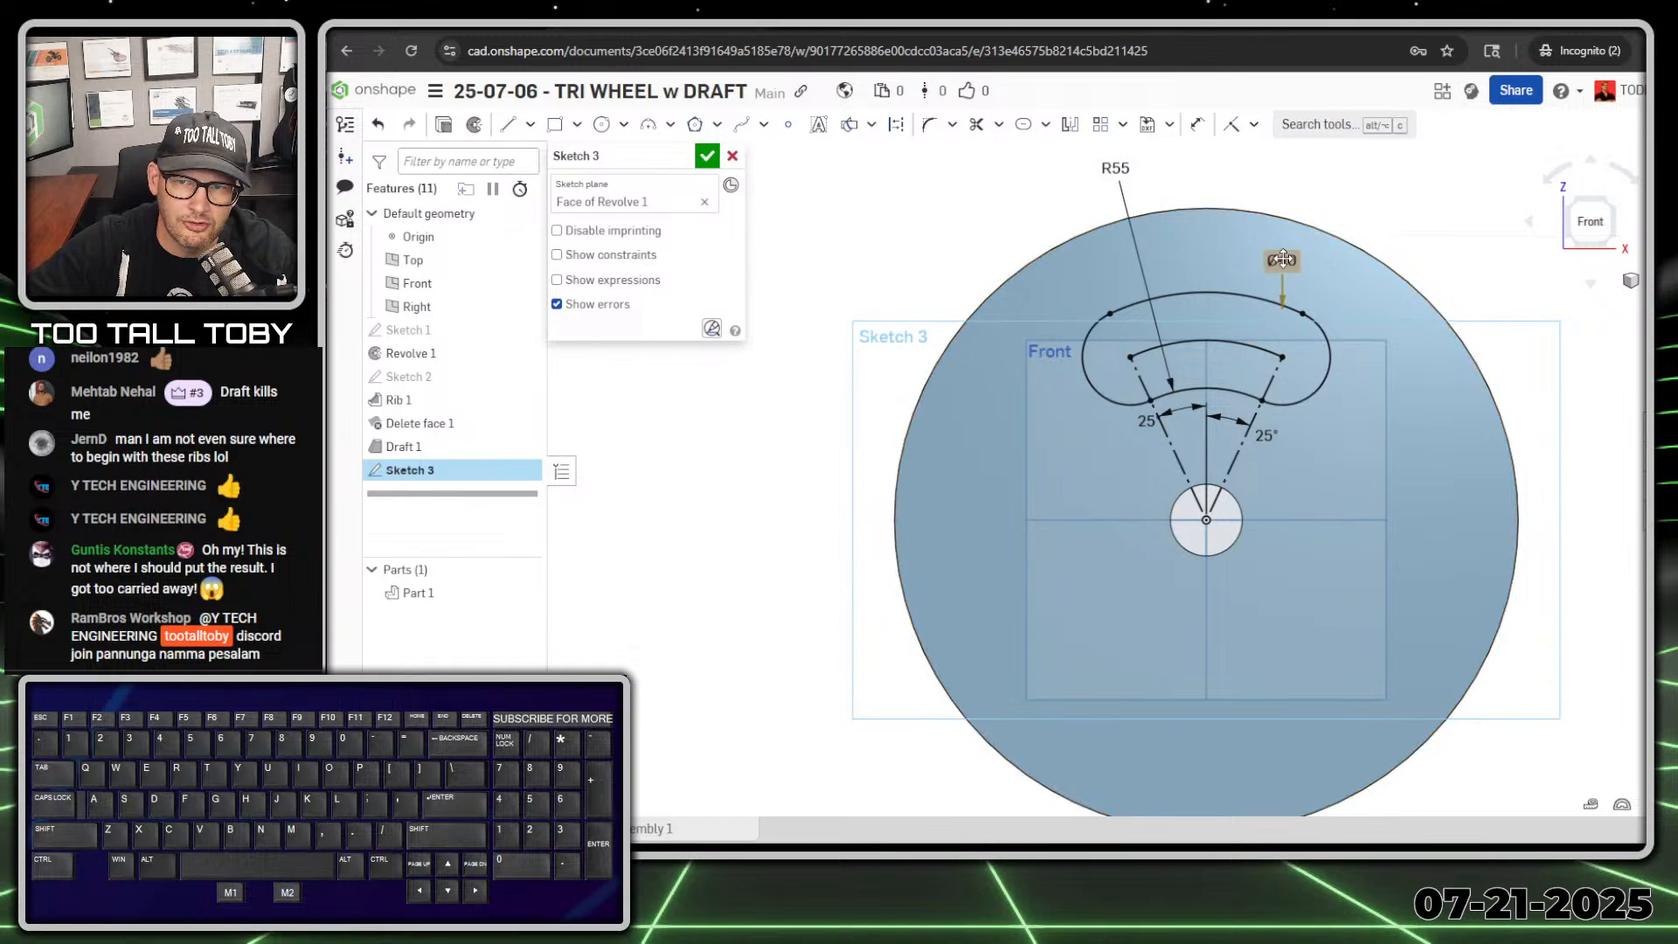
Step: Move the slot's 40 mm width dimension further out from the slot outline
{"action": "left_click_drag", "start_coordinate": [1282, 260], "coordinate": [1453, 269]}
{"action": "scroll", "coordinate": [1352, 421], "scroll_direction": "up", "scroll_amount": 3}
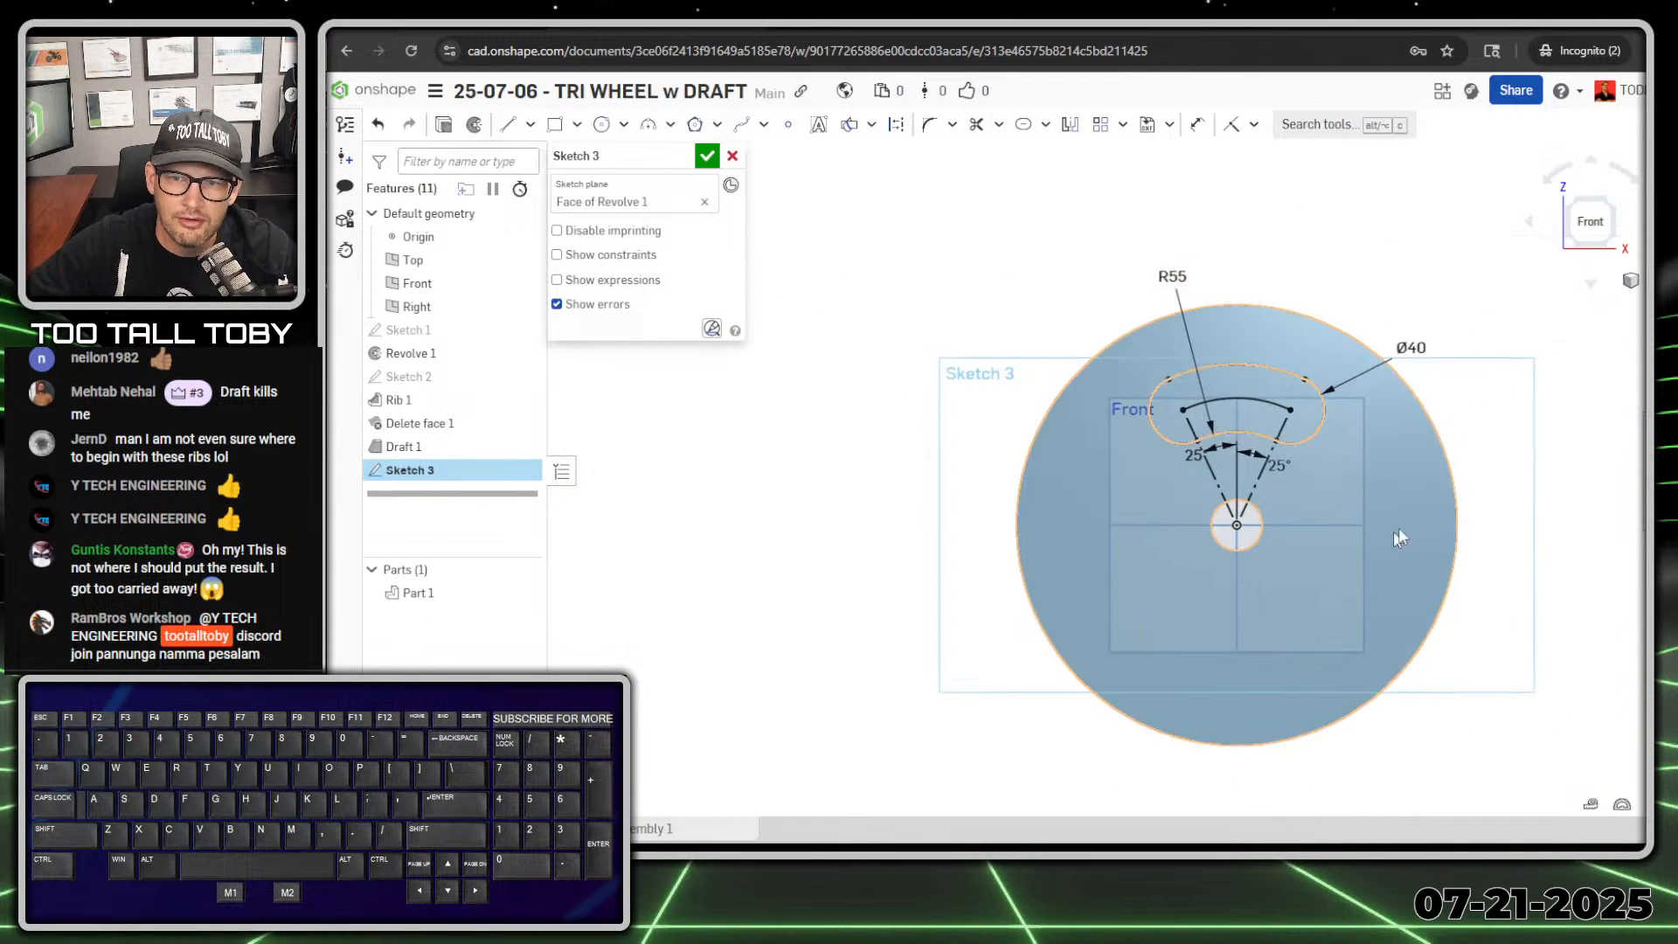
{"action": "scroll", "coordinate": [1338, 506], "scroll_direction": "down", "scroll_amount": 3}
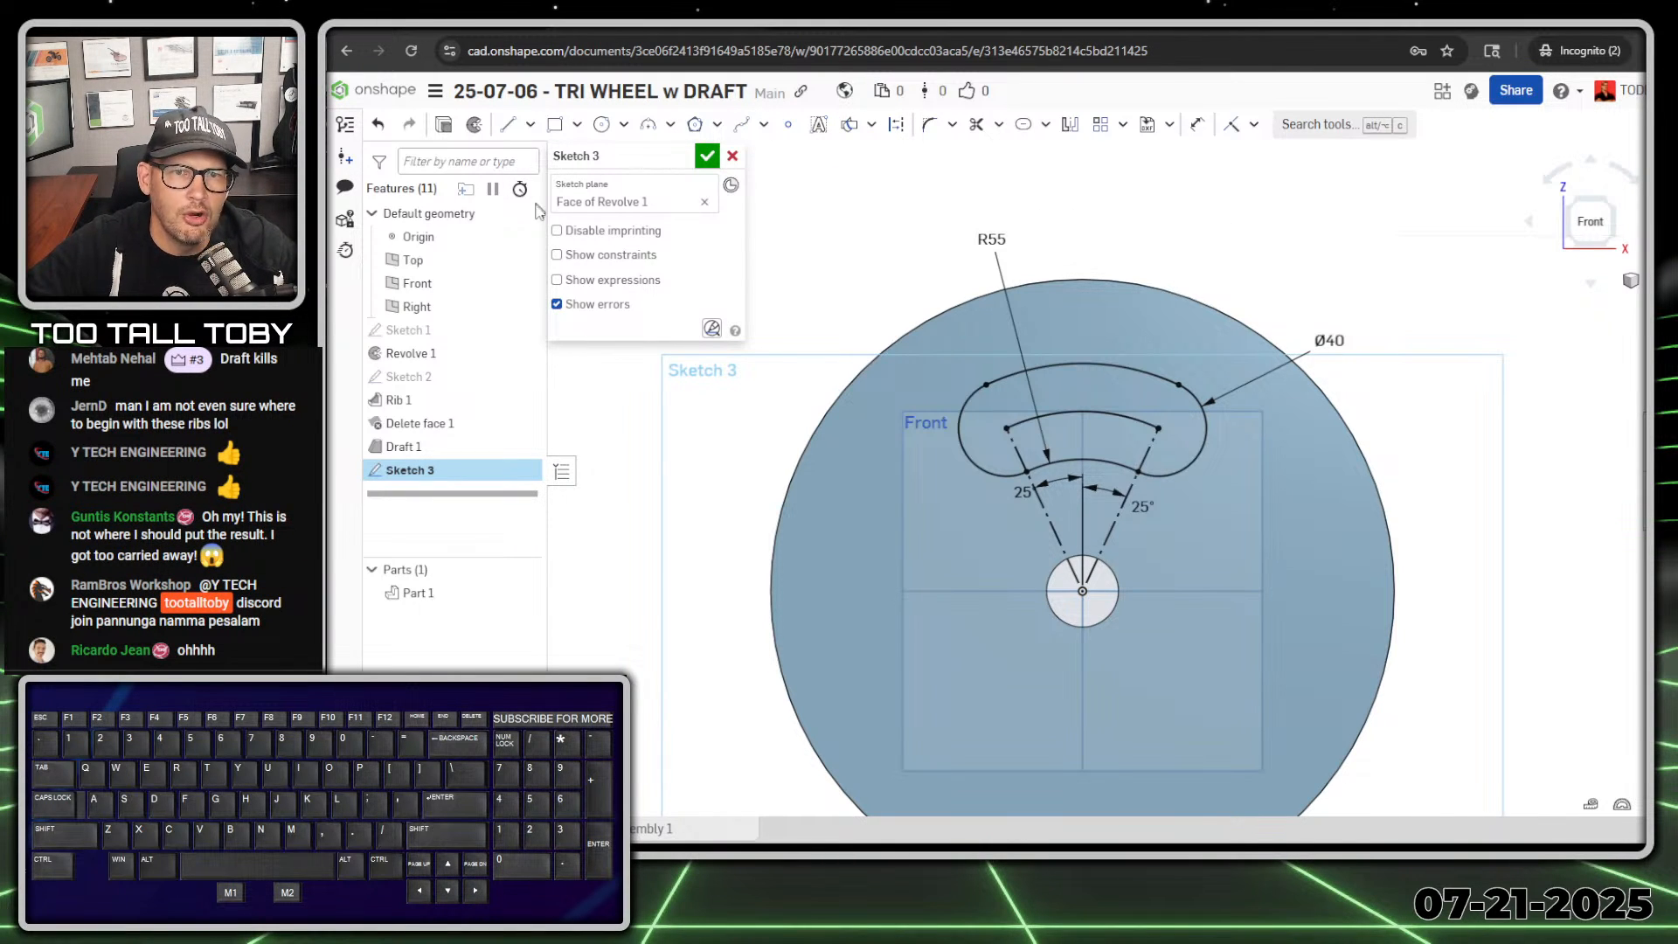
Step: Extrude the slot profile as a Through all removal from the wheel, with draft enabled
{"action": "left_click", "coordinate": [444, 130]}
{"action": "right_click_drag", "start_coordinate": [971, 300], "coordinate": [1045, 337]}
{"action": "left_click", "coordinate": [654, 206]}
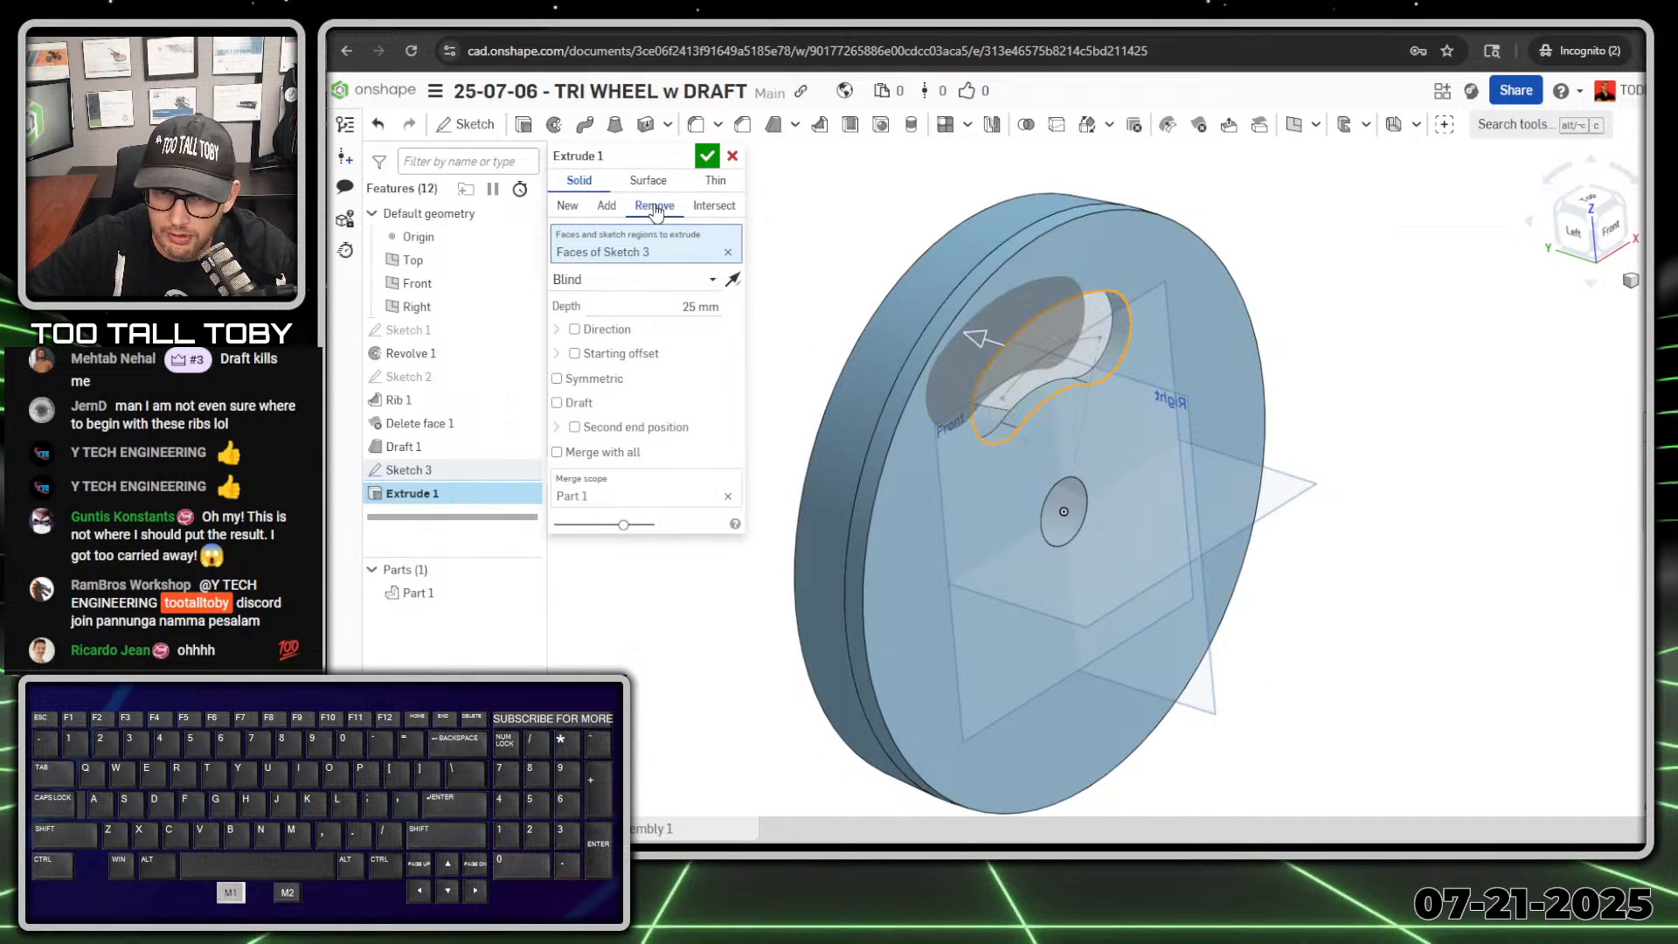
{"action": "left_click", "coordinate": [708, 284]}
{"action": "left_click", "coordinate": [622, 425]}
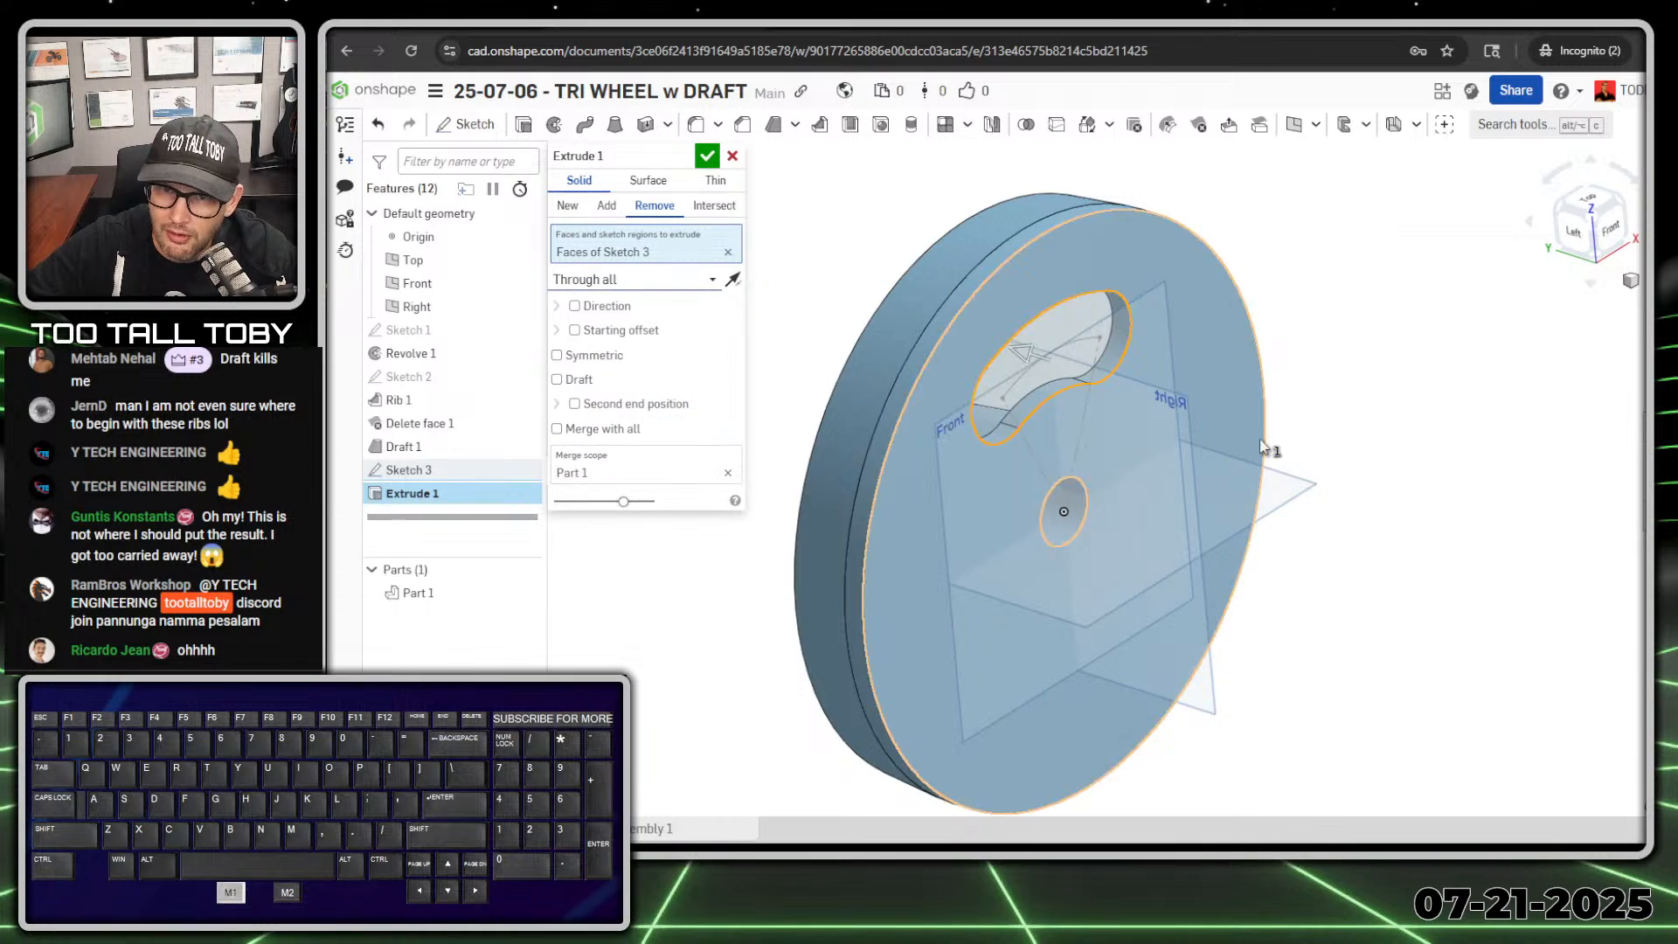
{"action": "key", "text": "n"}
{"action": "right_click_drag", "start_coordinate": [1245, 419], "coordinate": [1213, 395]}
{"action": "scroll", "coordinate": [1053, 316], "scroll_direction": "up", "scroll_amount": 3}
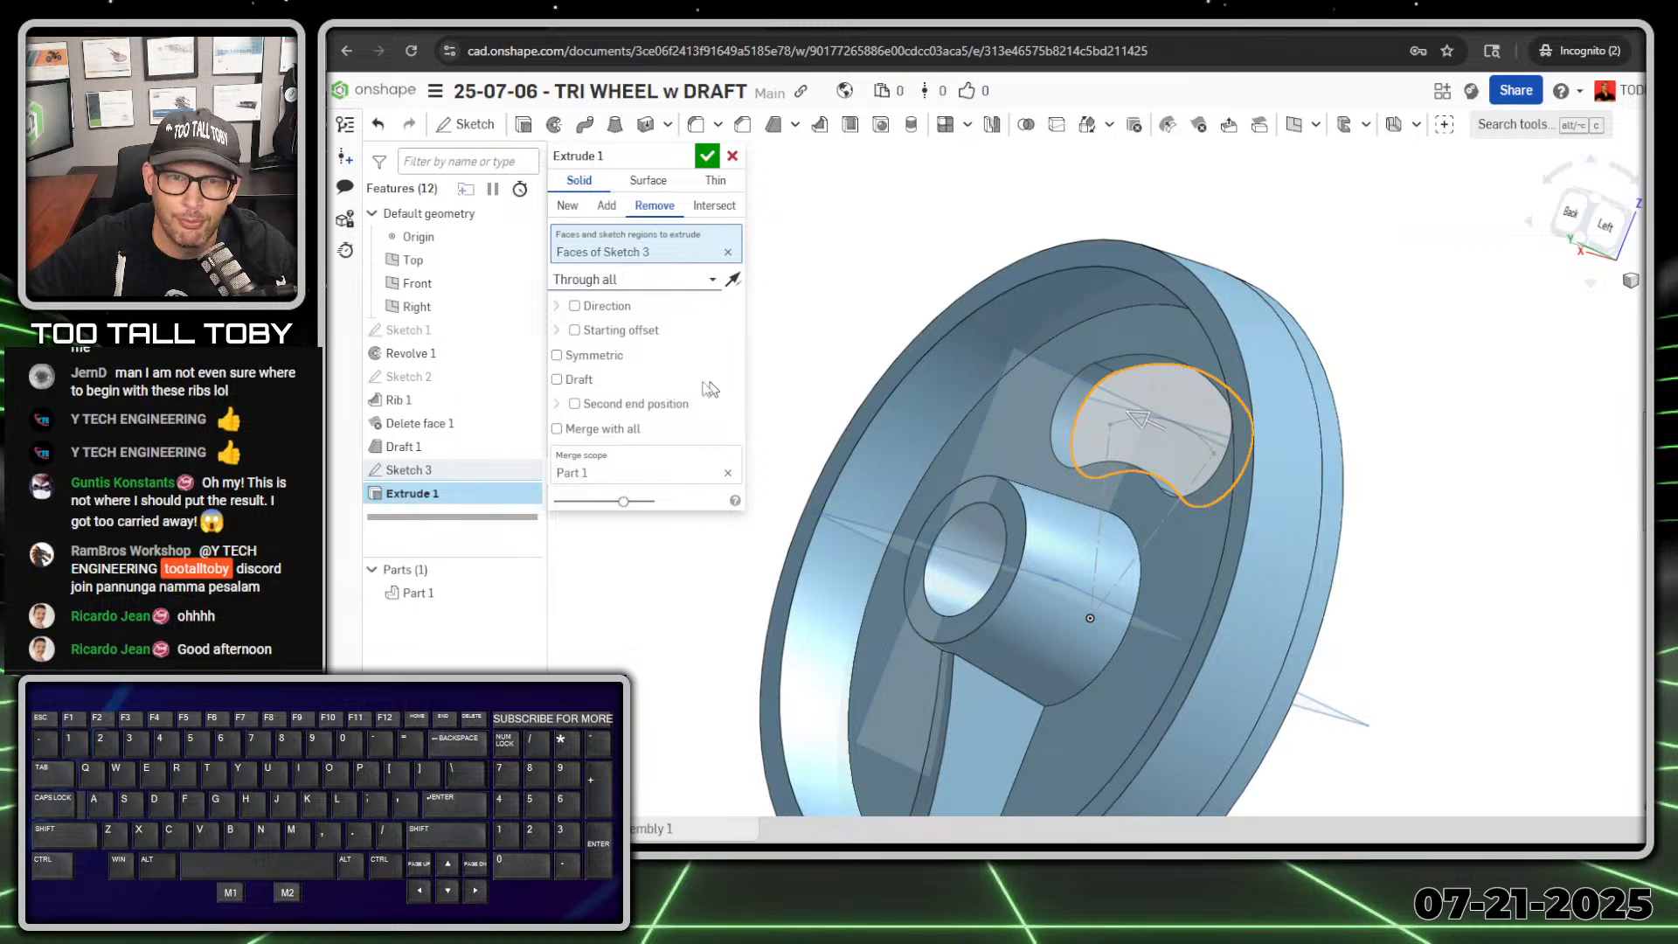
{"action": "left_click", "coordinate": [584, 383]}
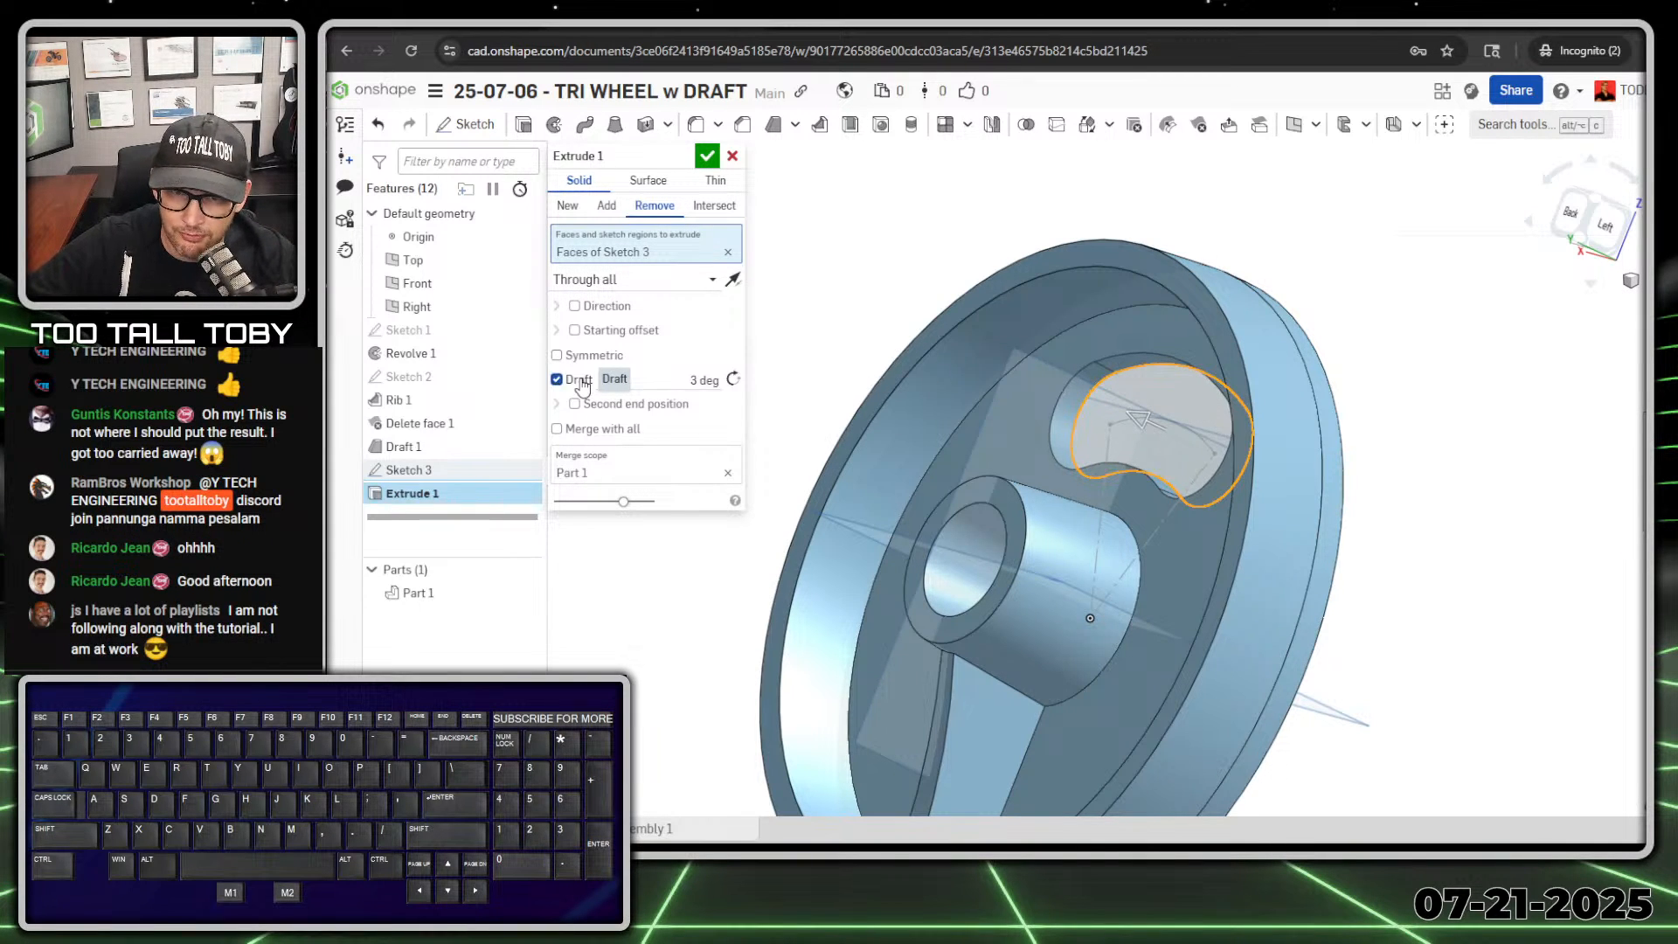
Step: Try draft angles of 20 and 40 degrees on the slot cut to compare the taper direction
{"action": "left_click", "coordinate": [704, 381]}
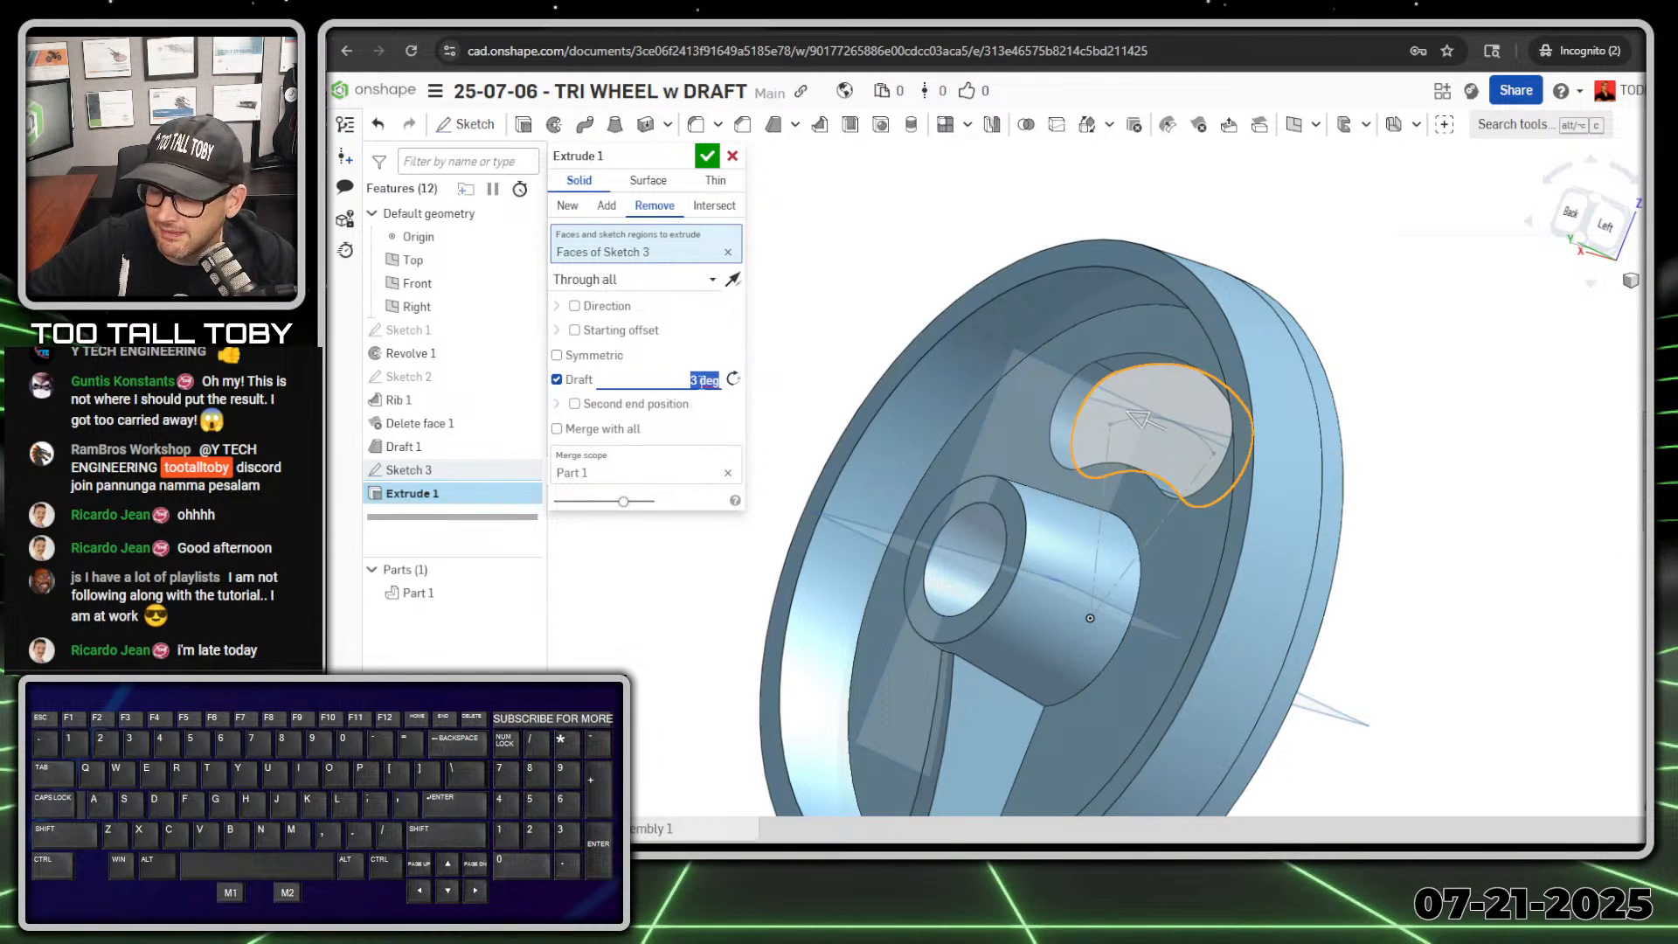
{"action": "type", "text": "20"}
{"action": "key", "text": "Return"}
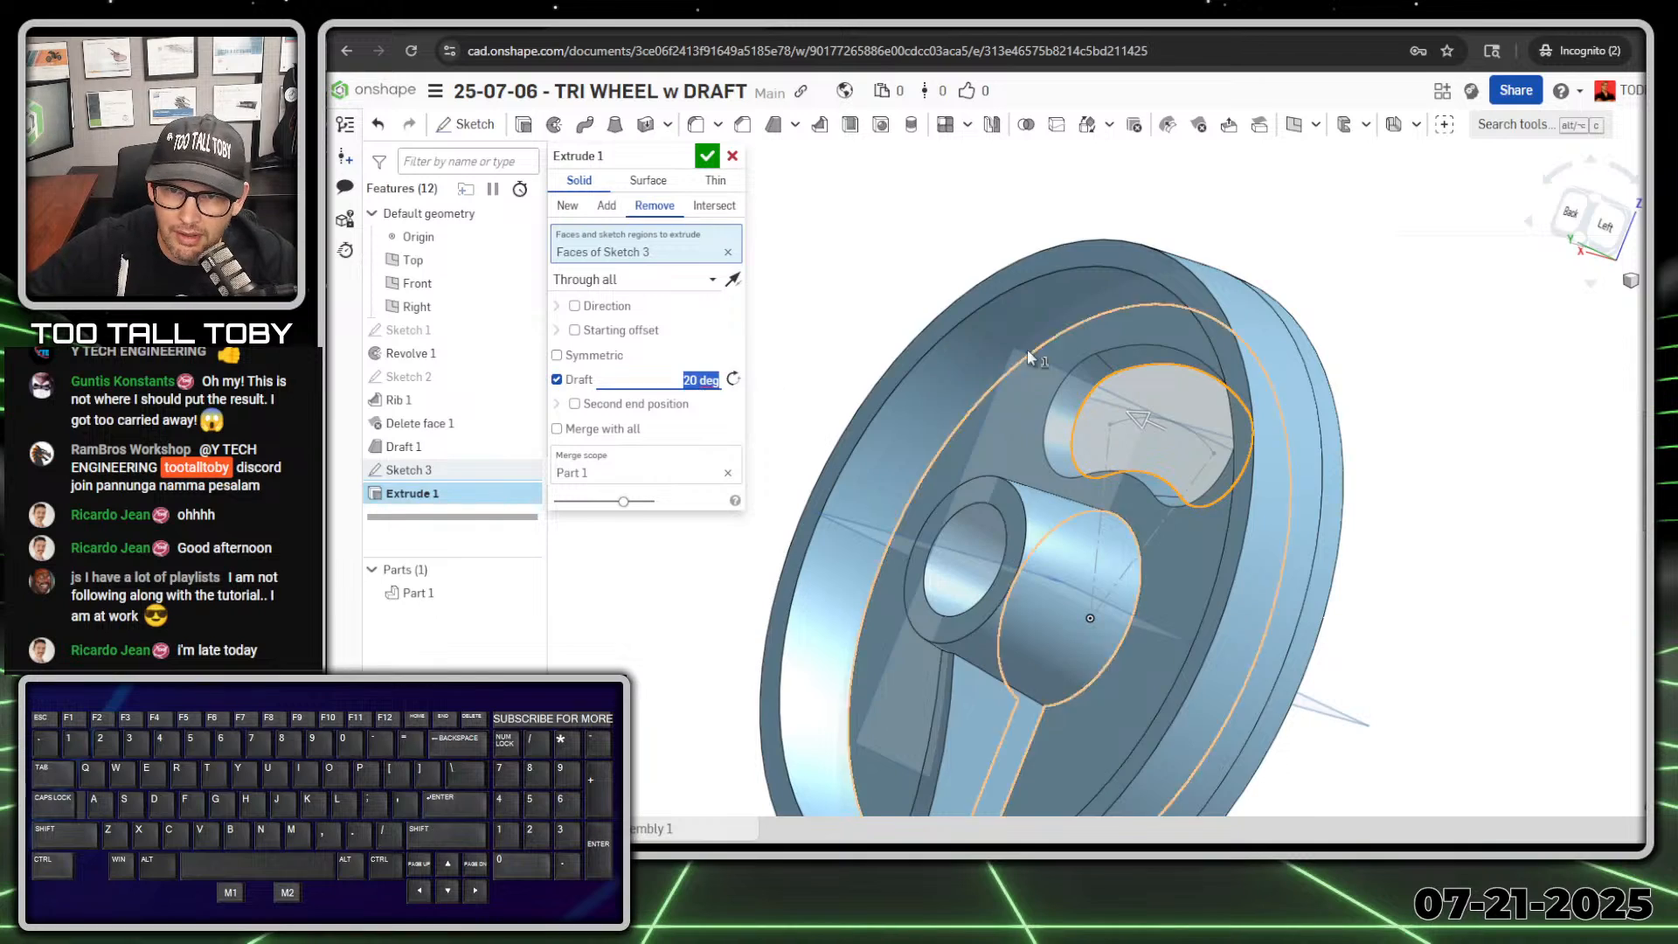
{"action": "right_click_drag", "start_coordinate": [1027, 349], "coordinate": [1081, 394]}
{"action": "type", "text": "40"}
{"action": "key", "text": "Return"}
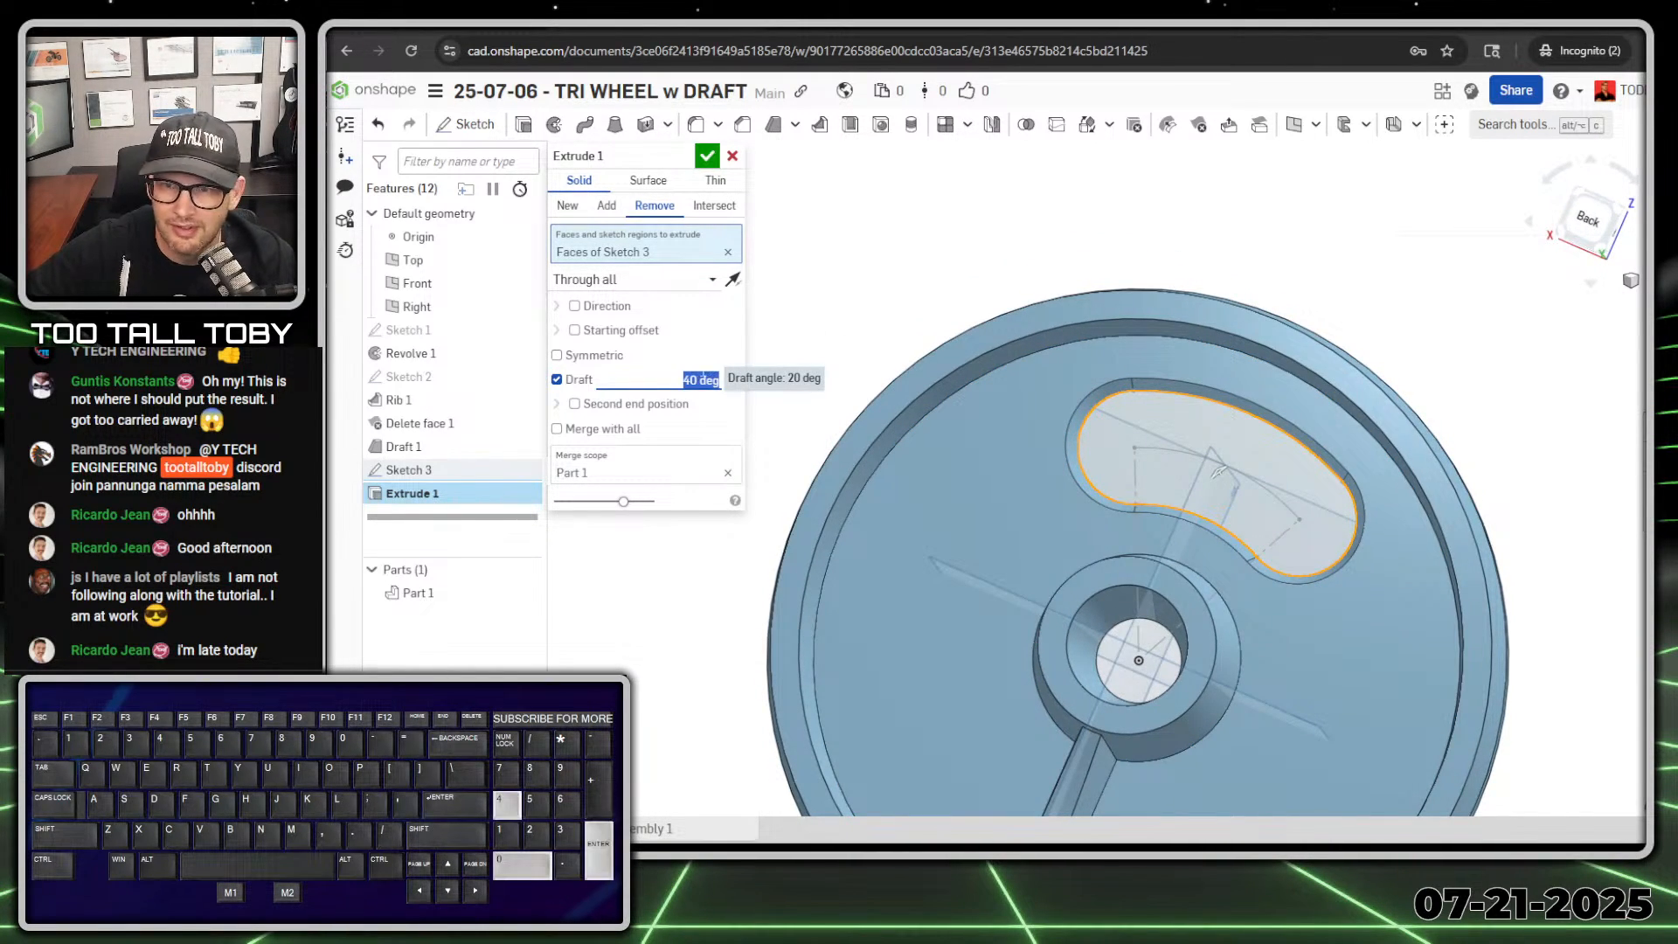
{"action": "right_click_drag", "start_coordinate": [1210, 411], "coordinate": [1203, 320]}
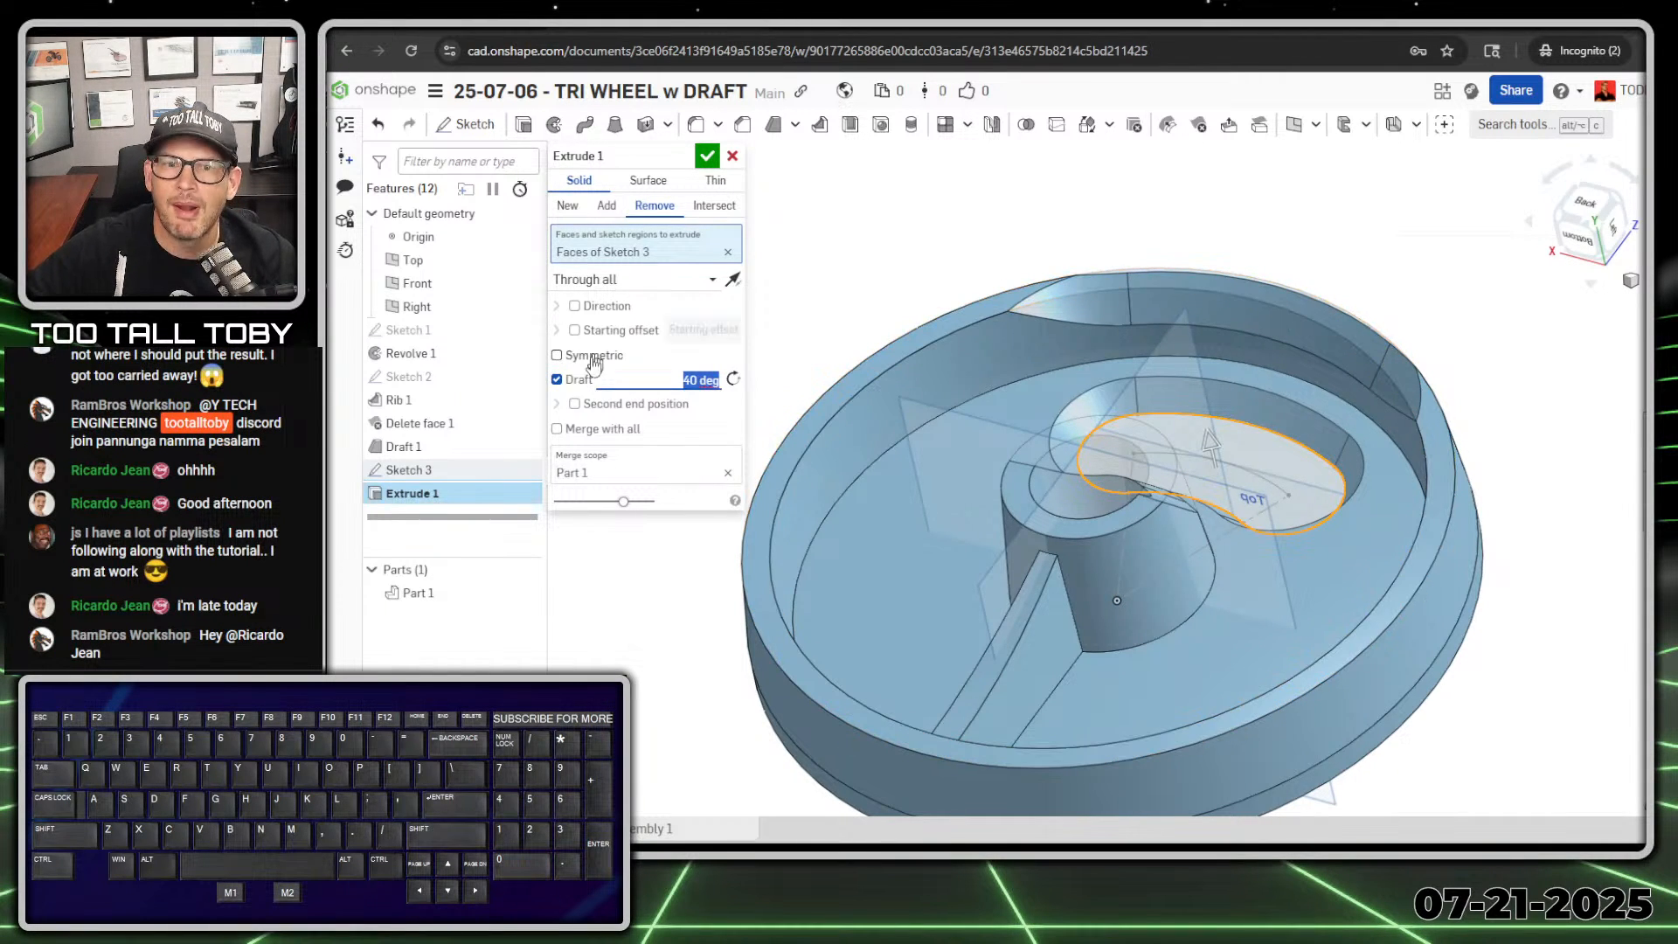
Step: Set the slot cut's draft angle to 6 degrees and finish the extrude
{"action": "type", "text": "6"}
{"action": "key", "text": "Return"}
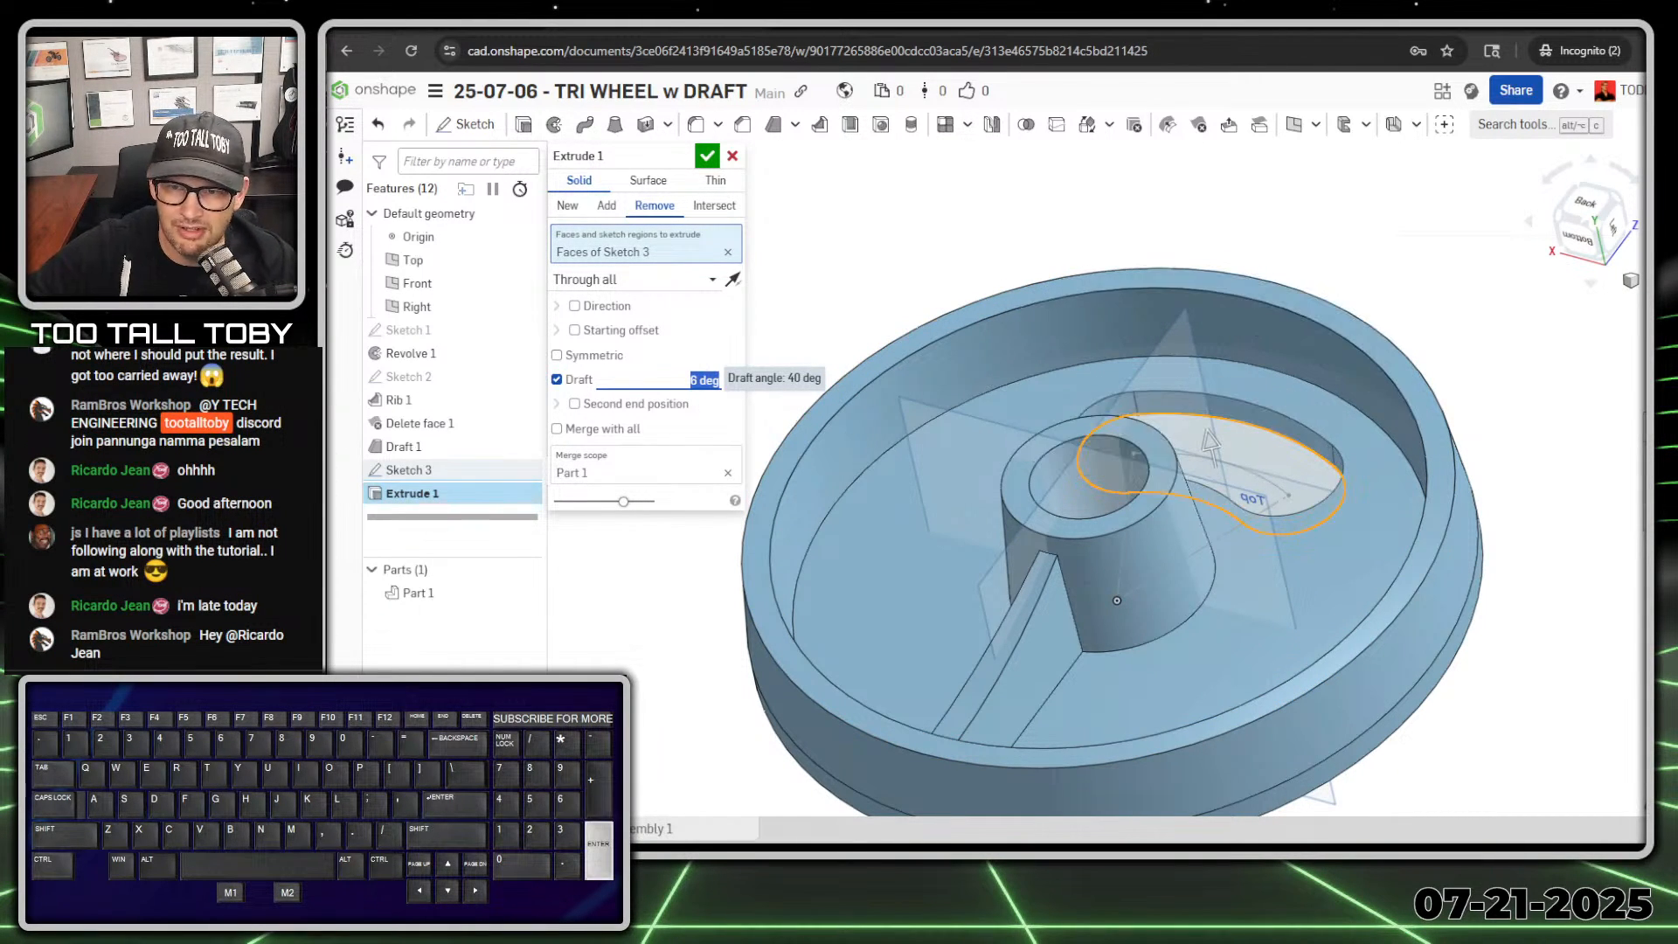
{"action": "right_click_drag", "start_coordinate": [1130, 464], "coordinate": [1270, 486]}
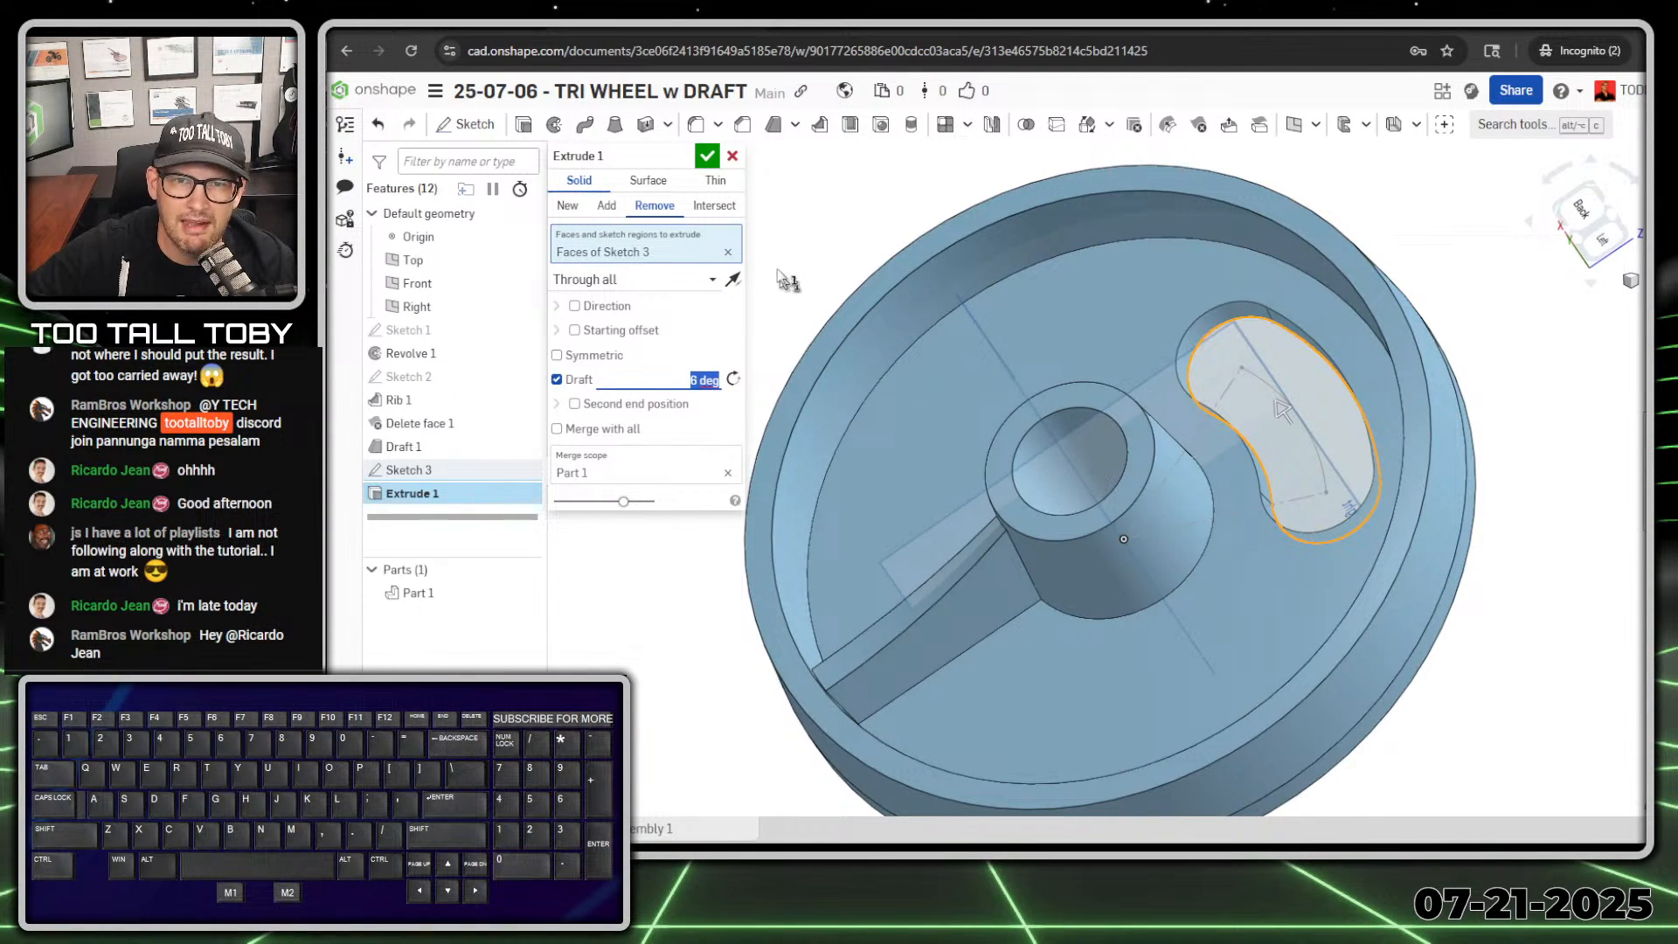
{"action": "left_click", "coordinate": [708, 157]}
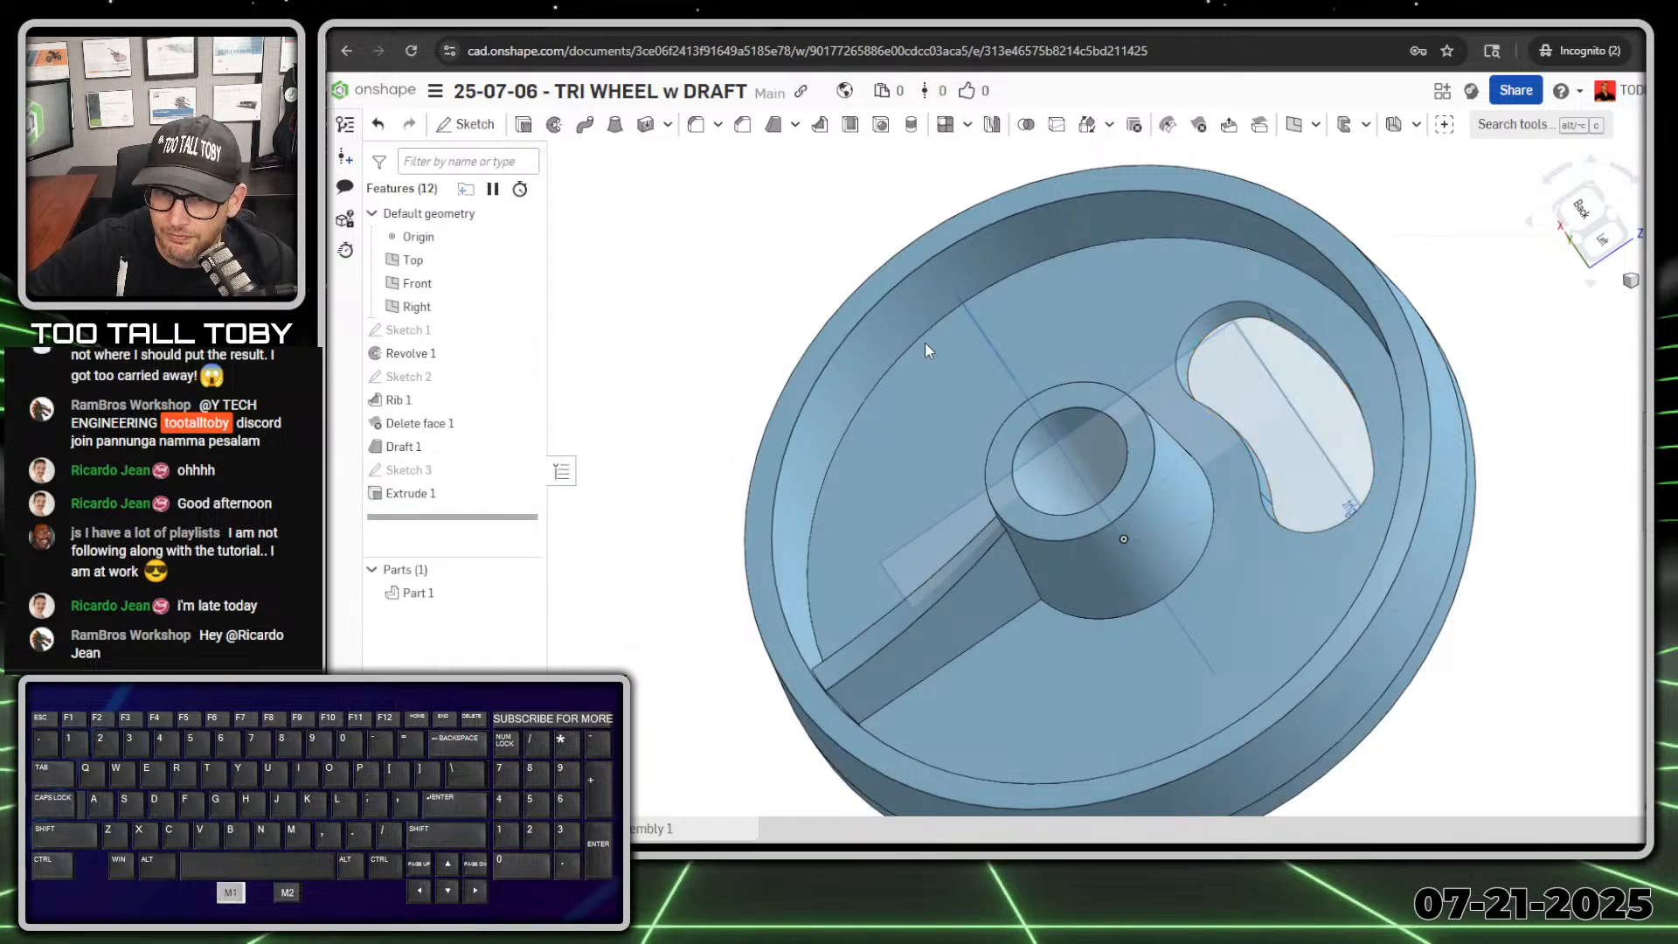
{"action": "right_click_drag", "start_coordinate": [1071, 485], "coordinate": [1063, 532]}
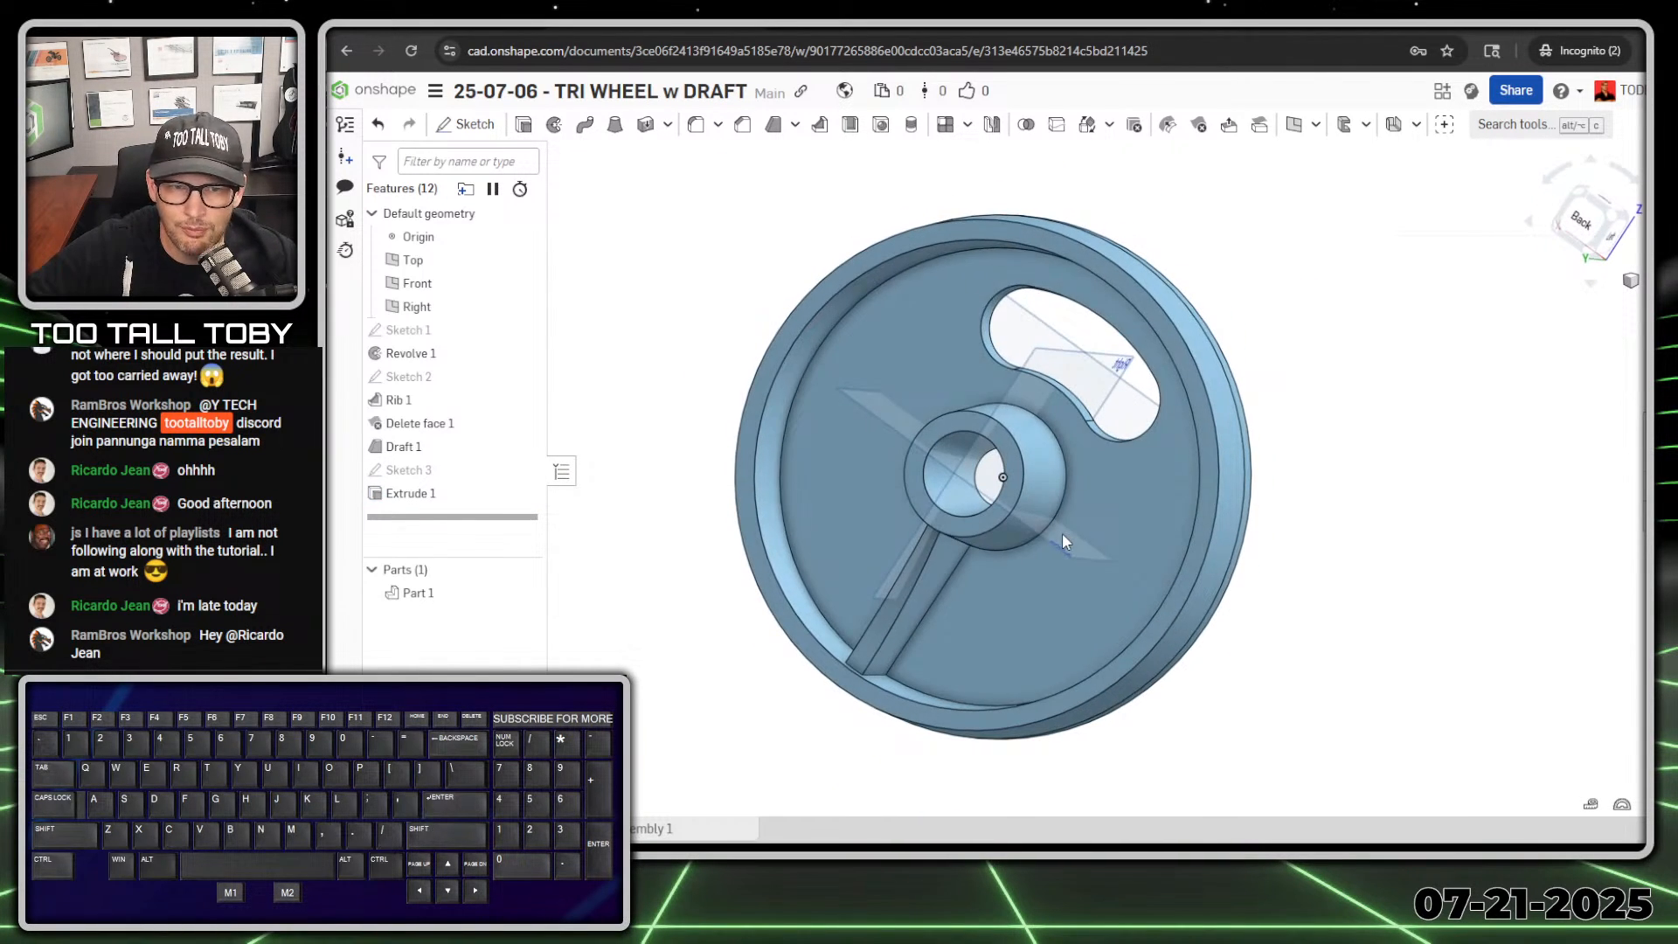
Step: Rename the slot's extrude feature as SLOT with DRAFT
{"action": "left_click", "coordinate": [405, 495]}
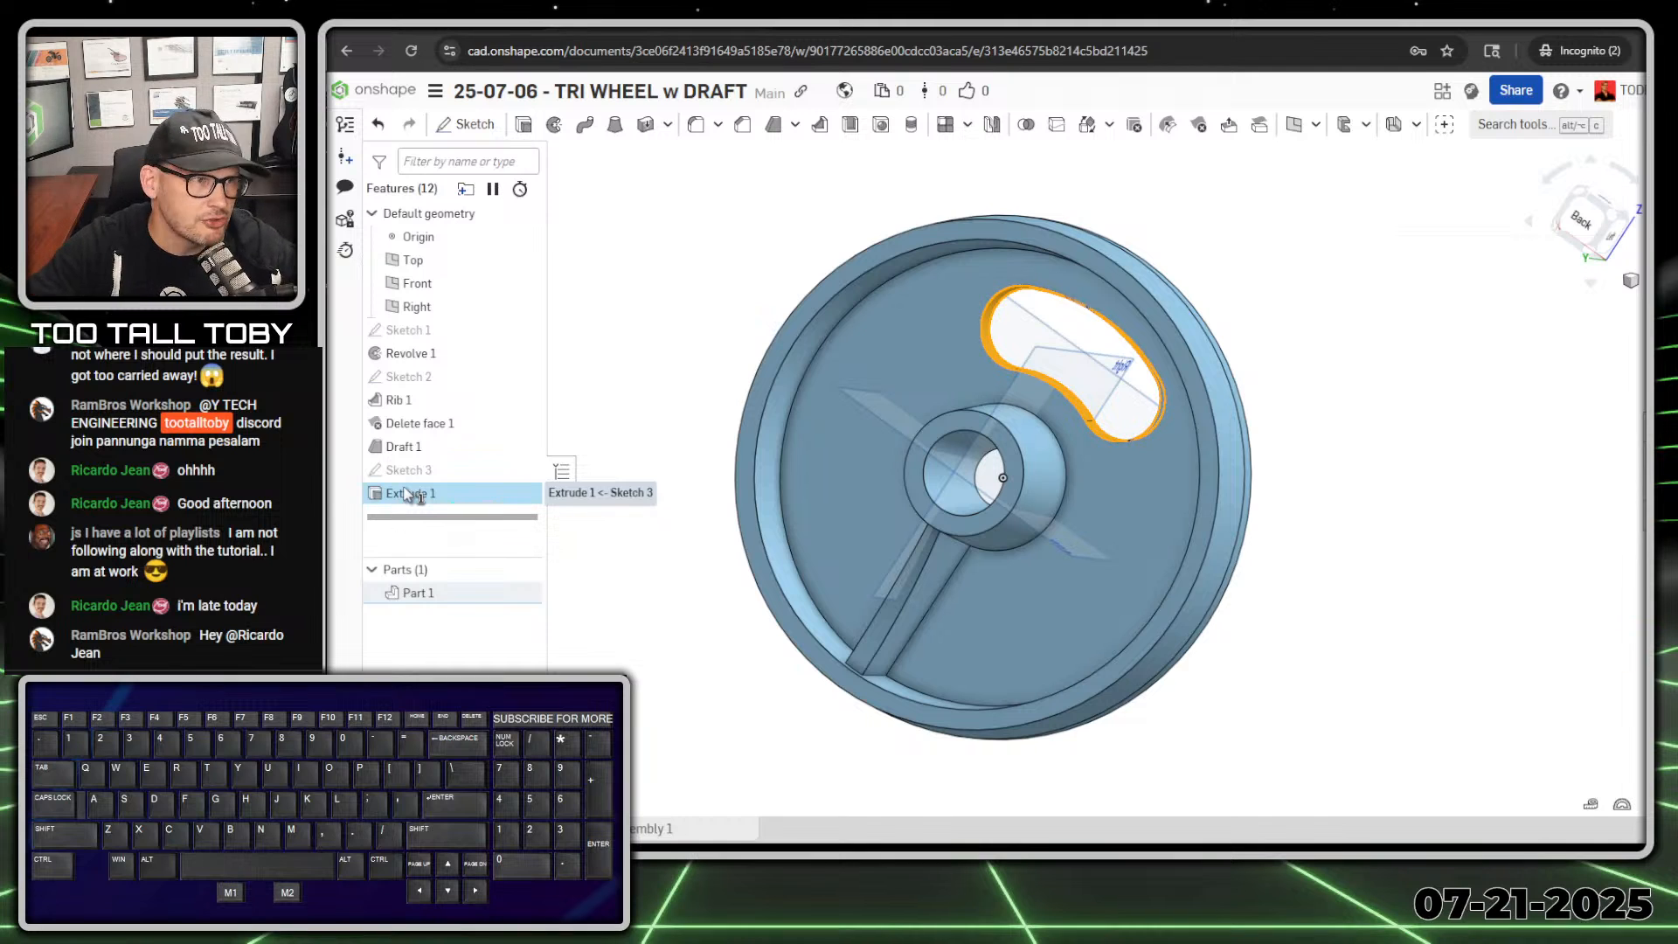
{"action": "key", "text": "shift+n"}
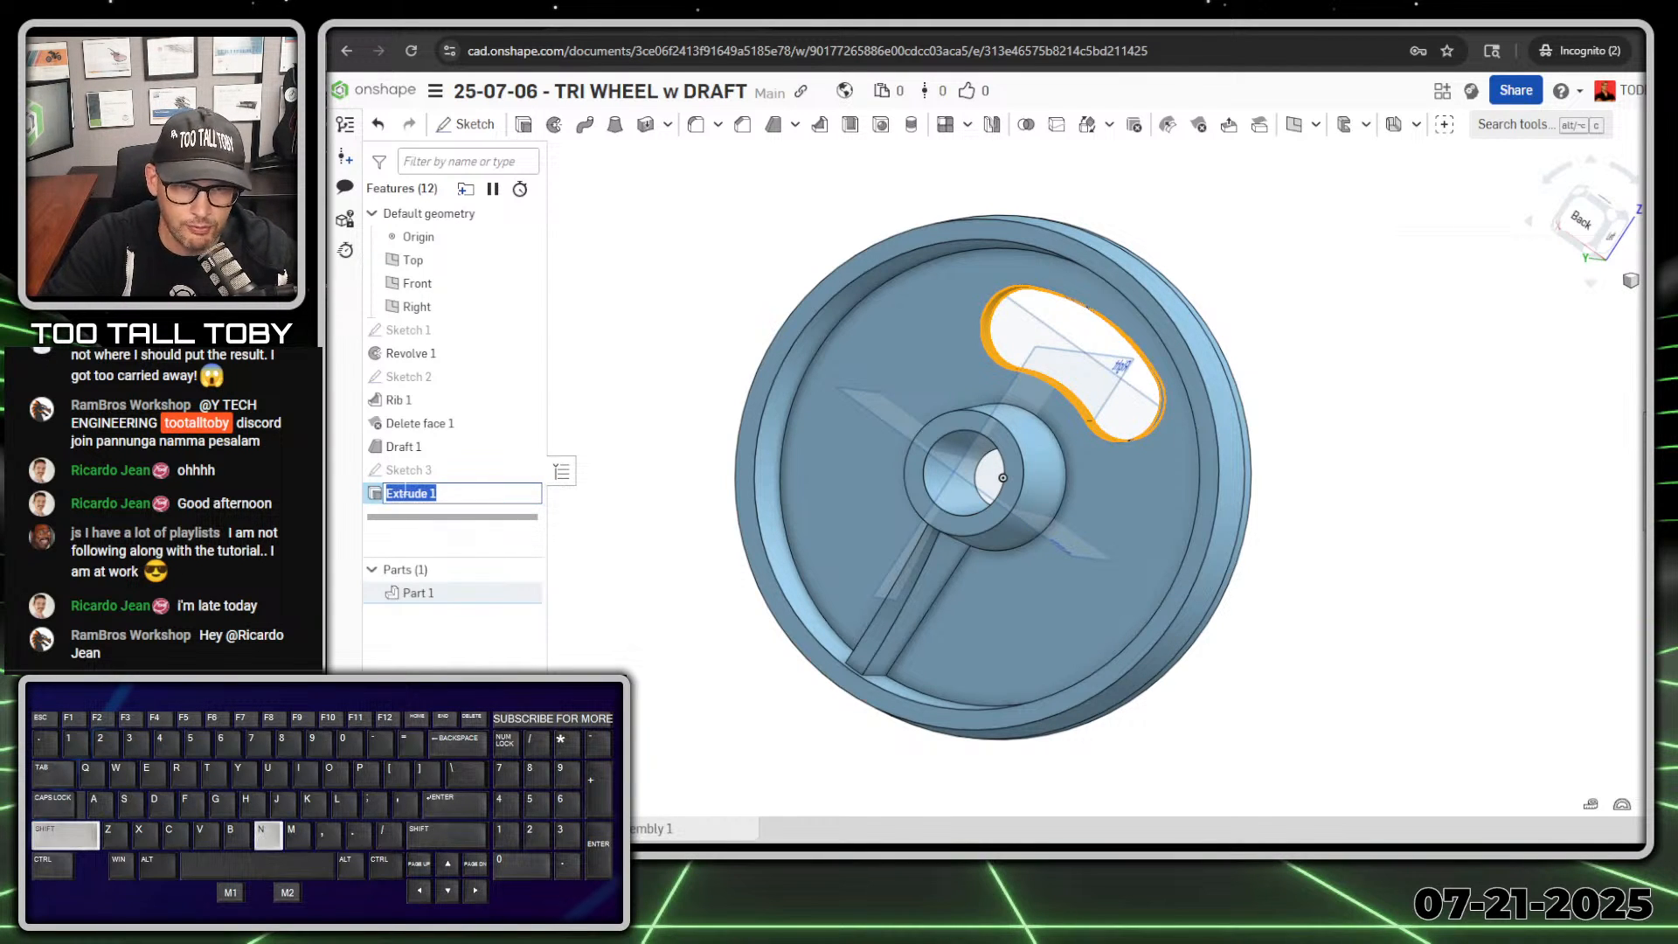
{"action": "type", "text": "SLK"}
{"action": "key", "text": "BackSpace"}
{"action": "type", "text": "OT with DRAFT"}
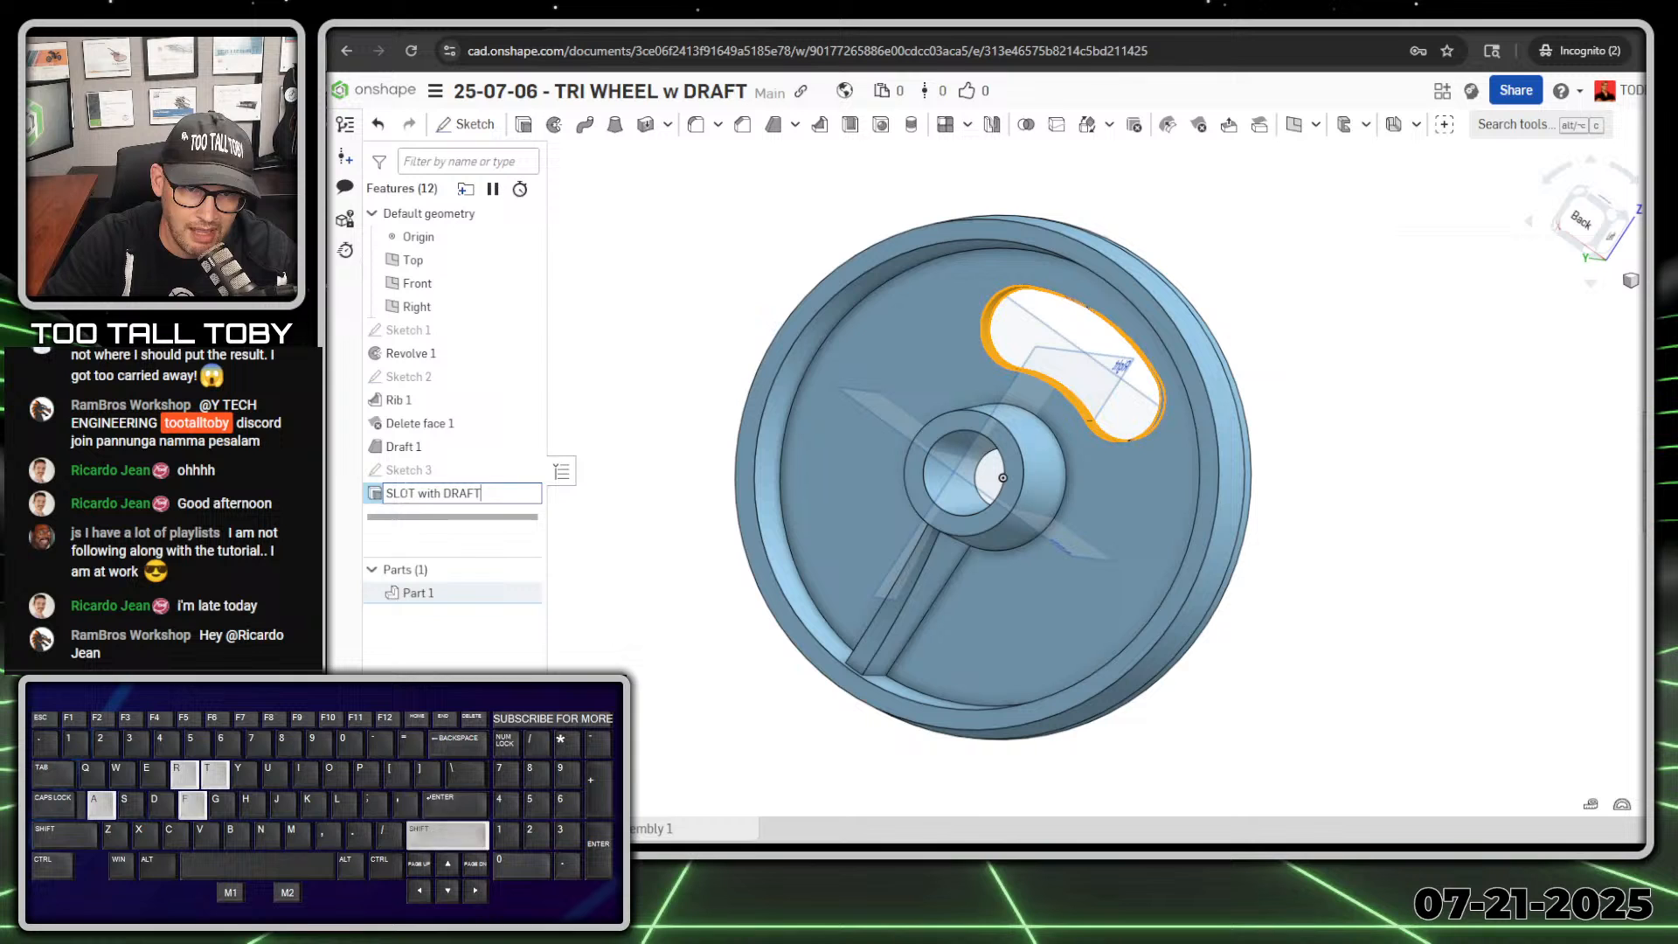
{"action": "key", "text": "Return"}
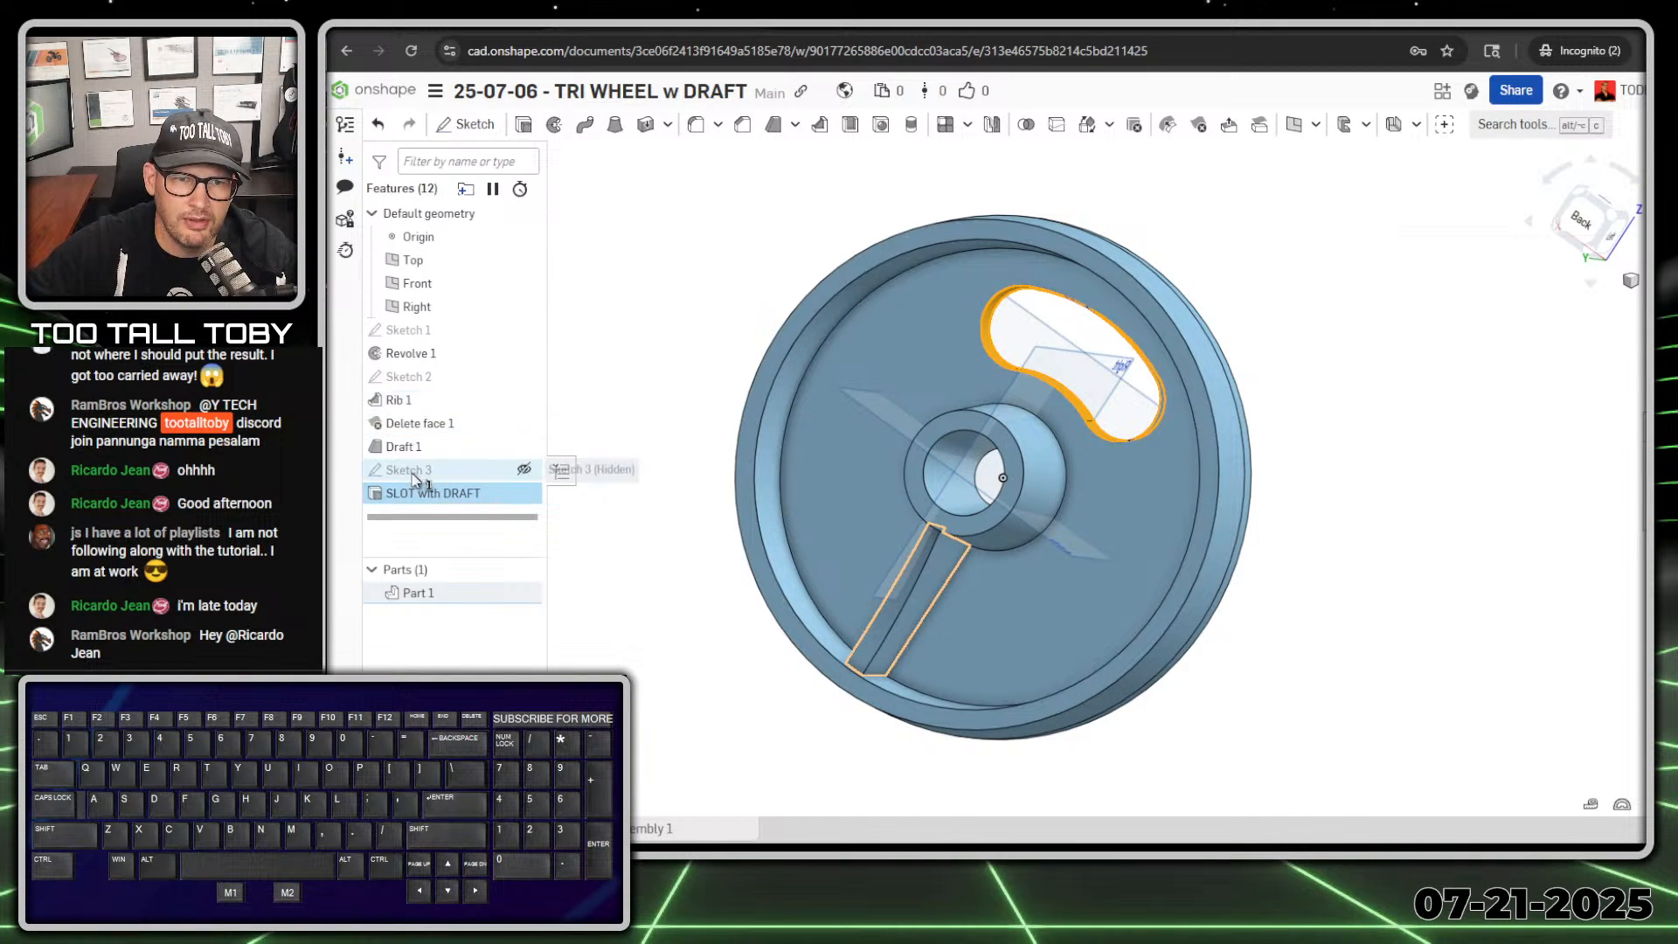
Step: Rename the rib feature as RIB with NO DRAFT
{"action": "left_click", "coordinate": [402, 400]}
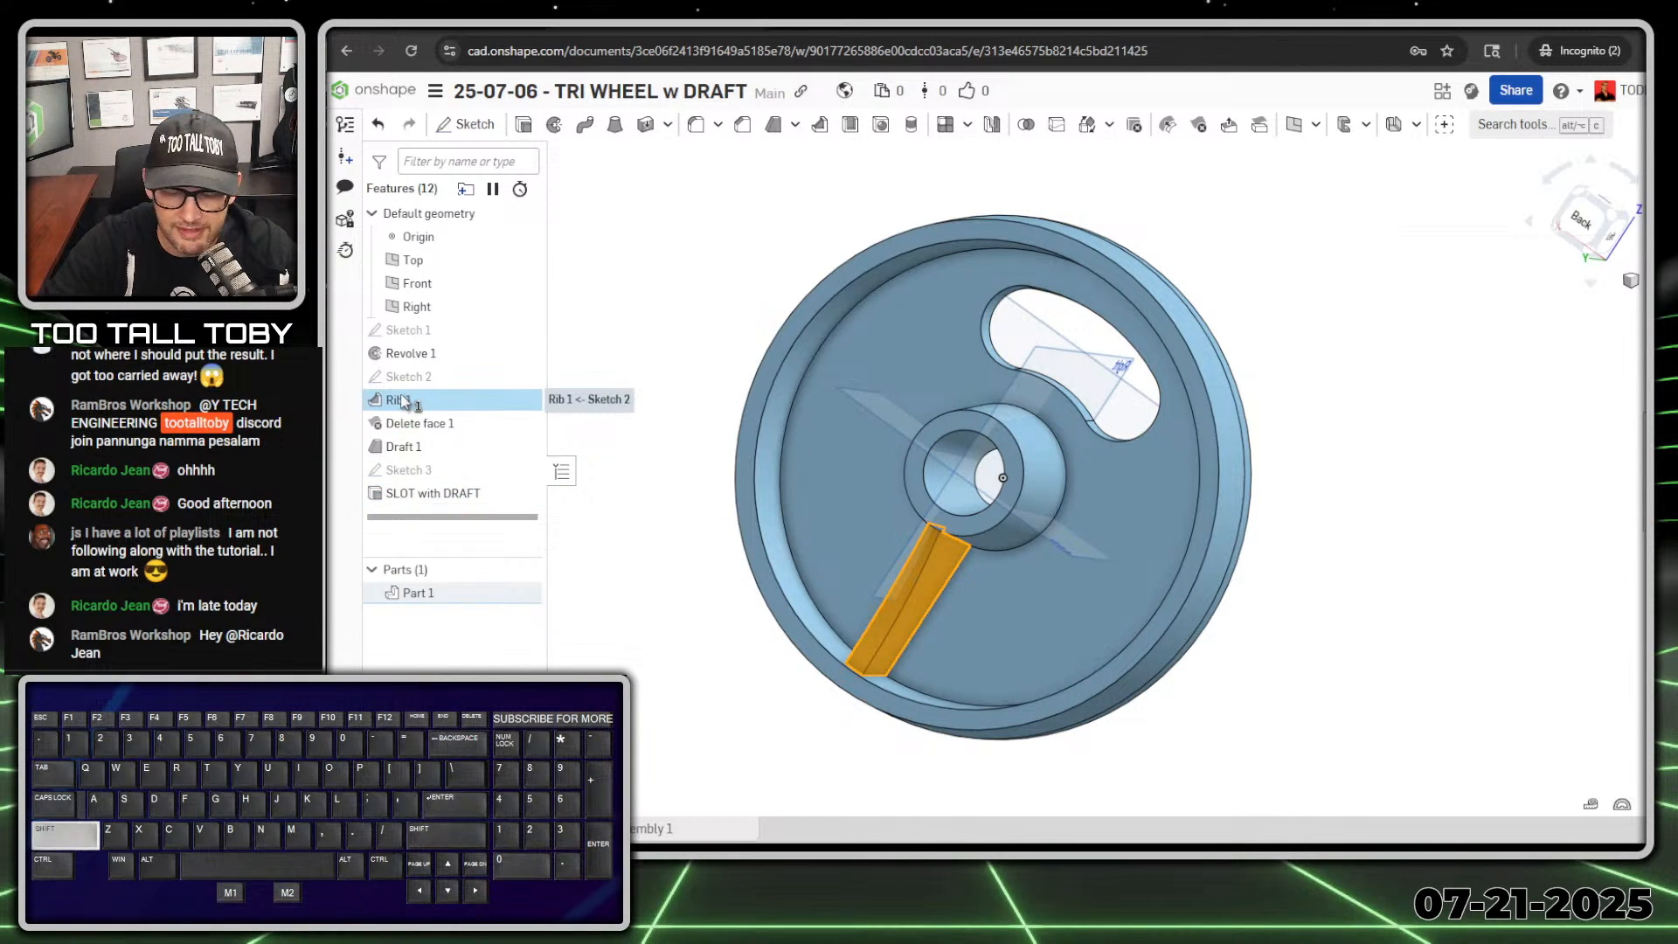
{"action": "key", "text": "shift+n"}
{"action": "type", "text": "RIB w"}
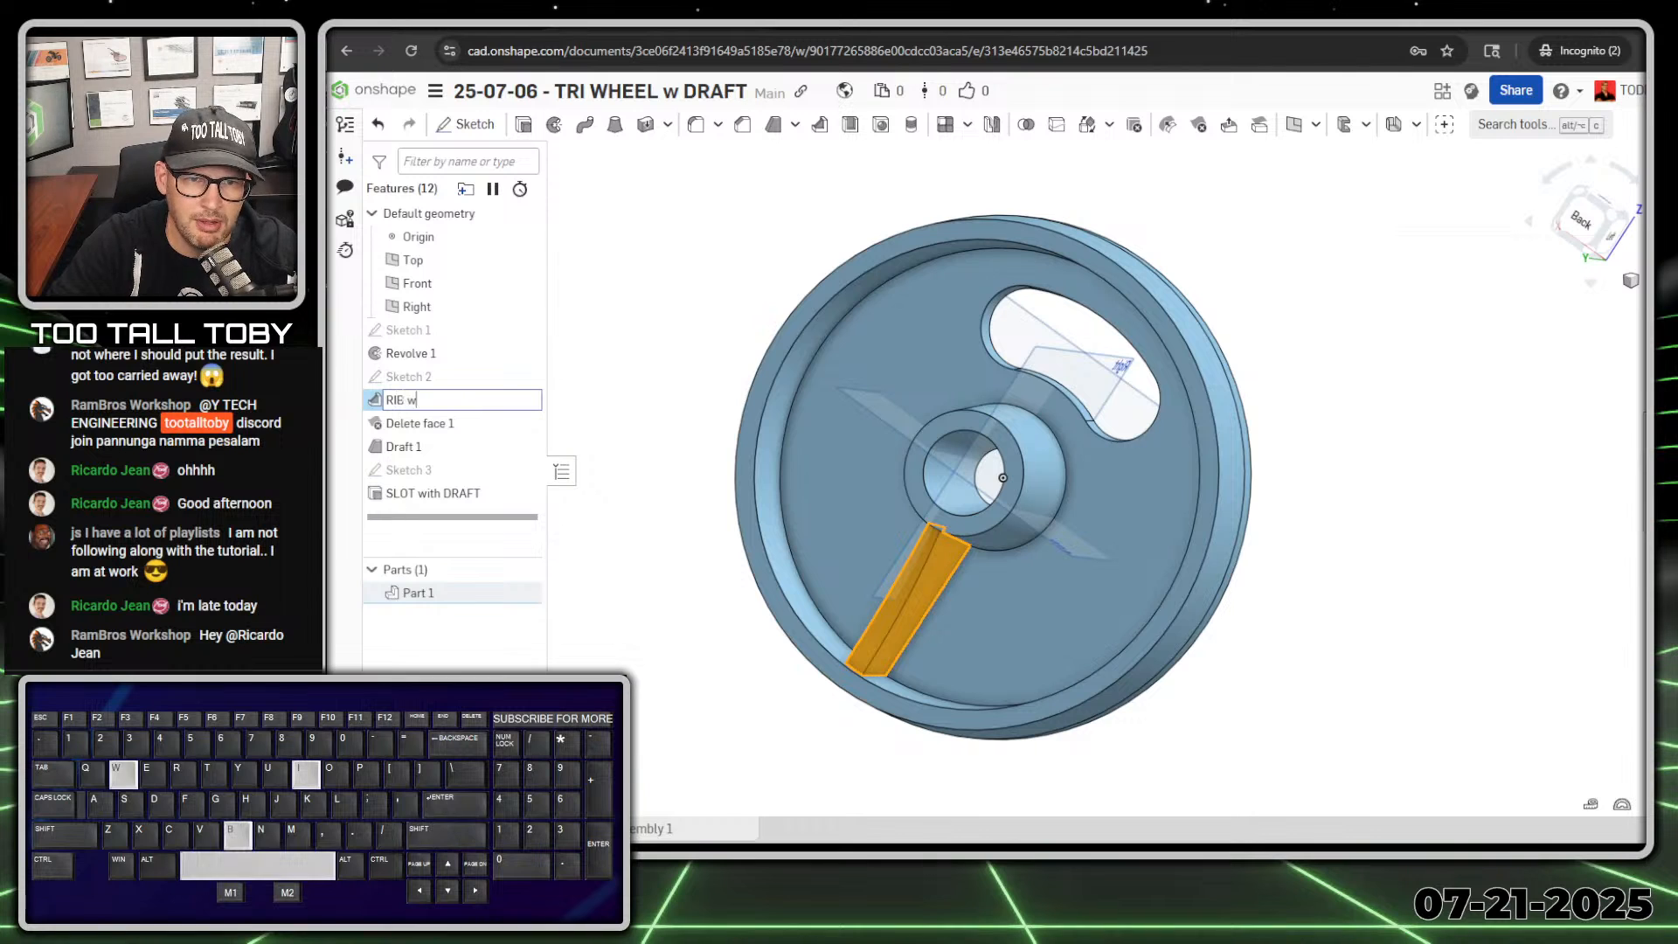
{"action": "type", "text": "ith NO DRAFT"}
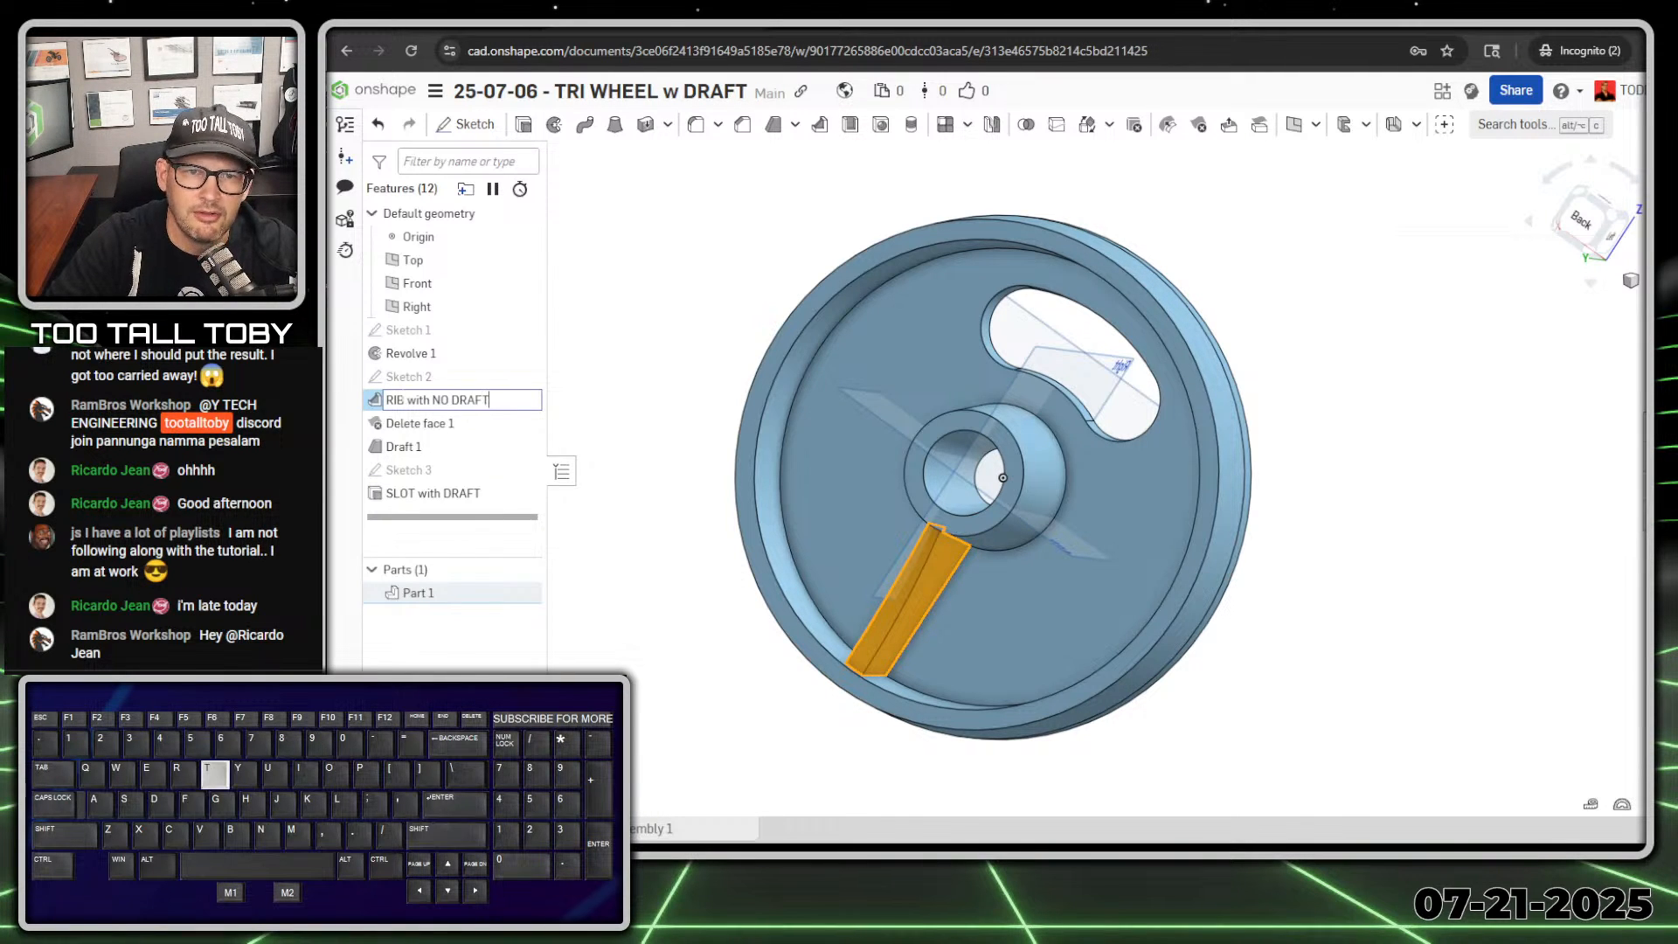
{"action": "key", "text": "Return"}
{"action": "left_click", "coordinate": [486, 402]}
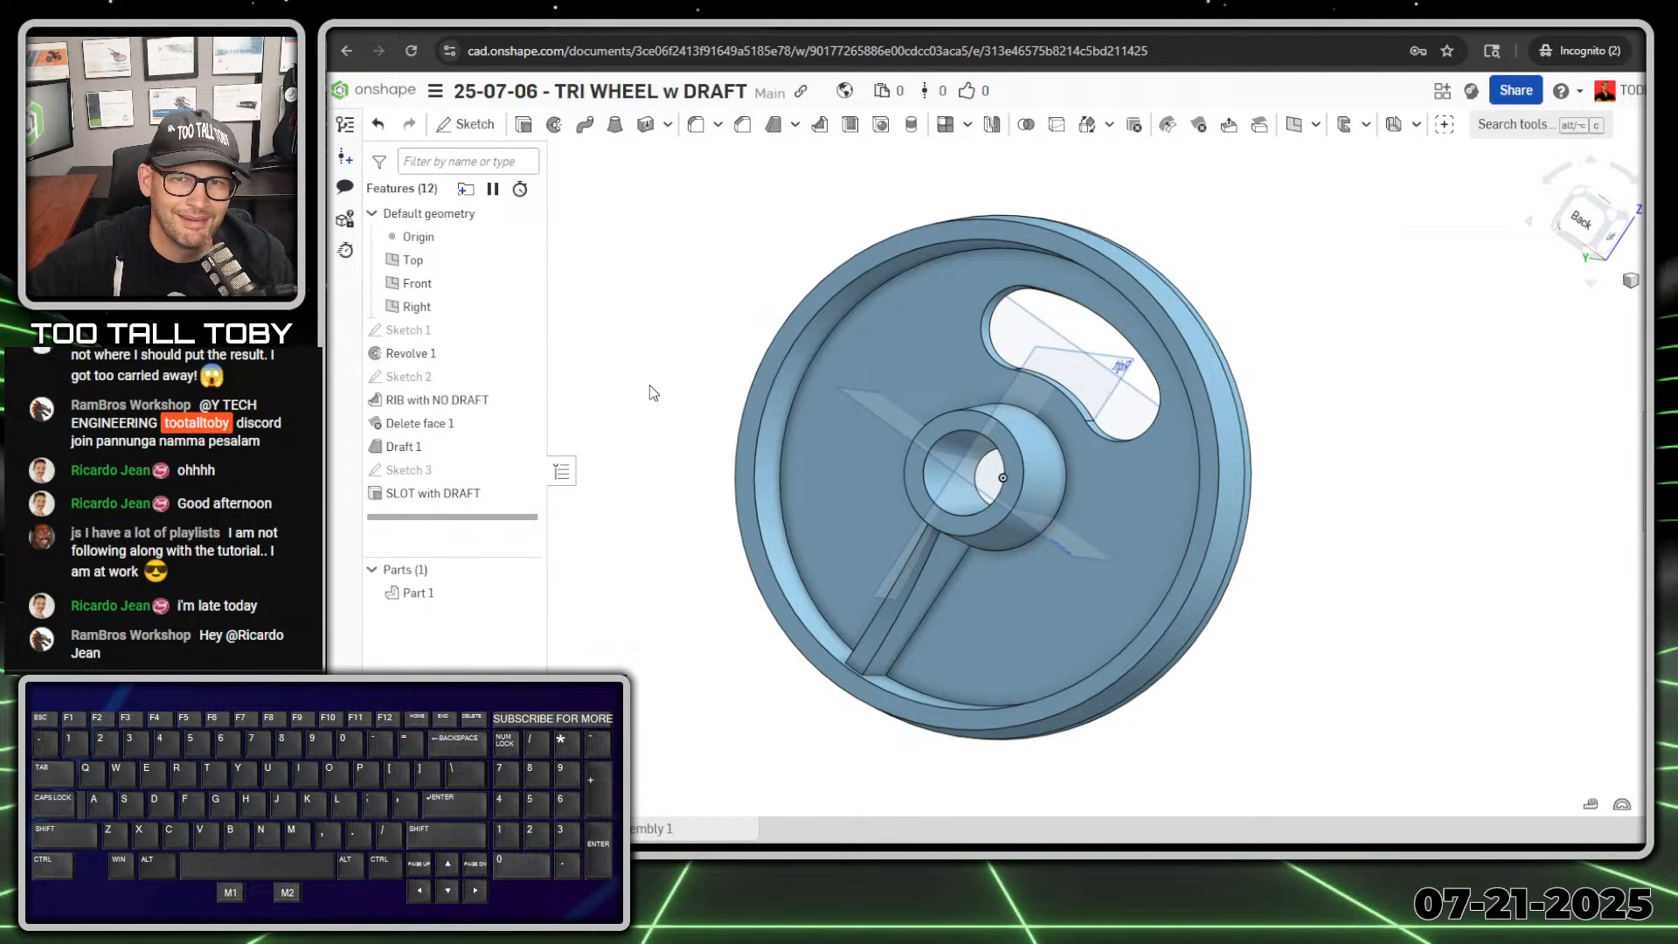
Step: Start a circular feature pattern of the RIB with NO DRAFT, Delete face 1, Draft 1 and SLOT with DRAFT features
{"action": "middle_click_drag", "start_coordinate": [649, 385], "coordinate": [670, 342]}
{"action": "scroll", "coordinate": [671, 342], "scroll_direction": "up", "scroll_amount": 2}
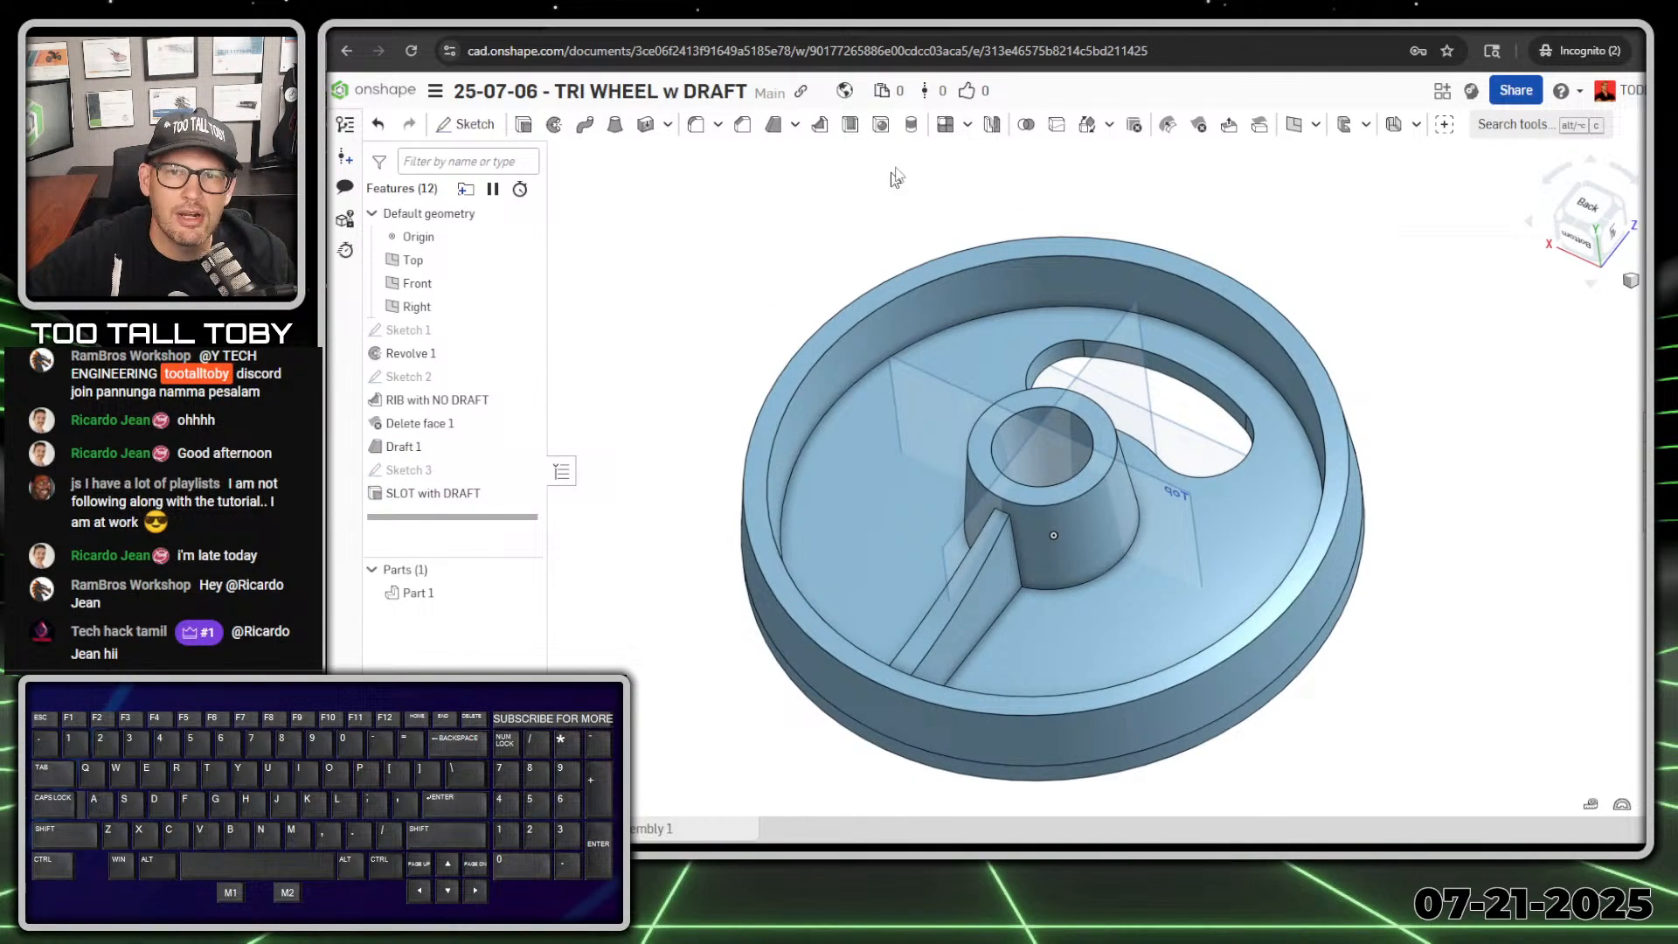
{"action": "left_click", "coordinate": [969, 127]}
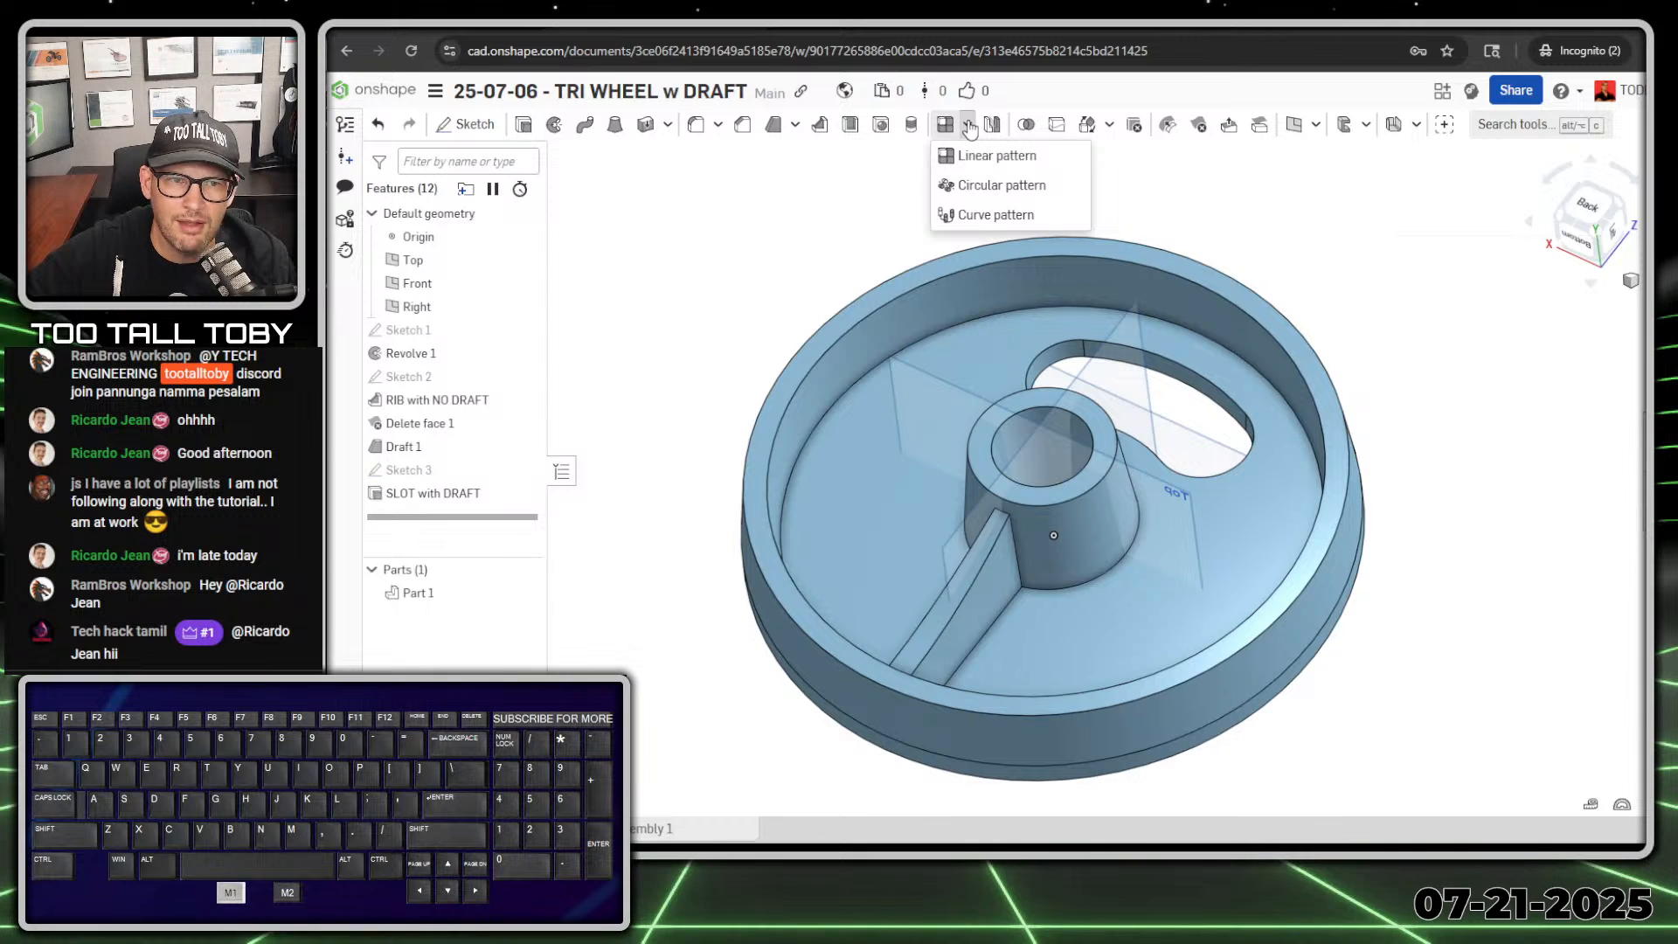
{"action": "left_click", "coordinate": [1003, 186]}
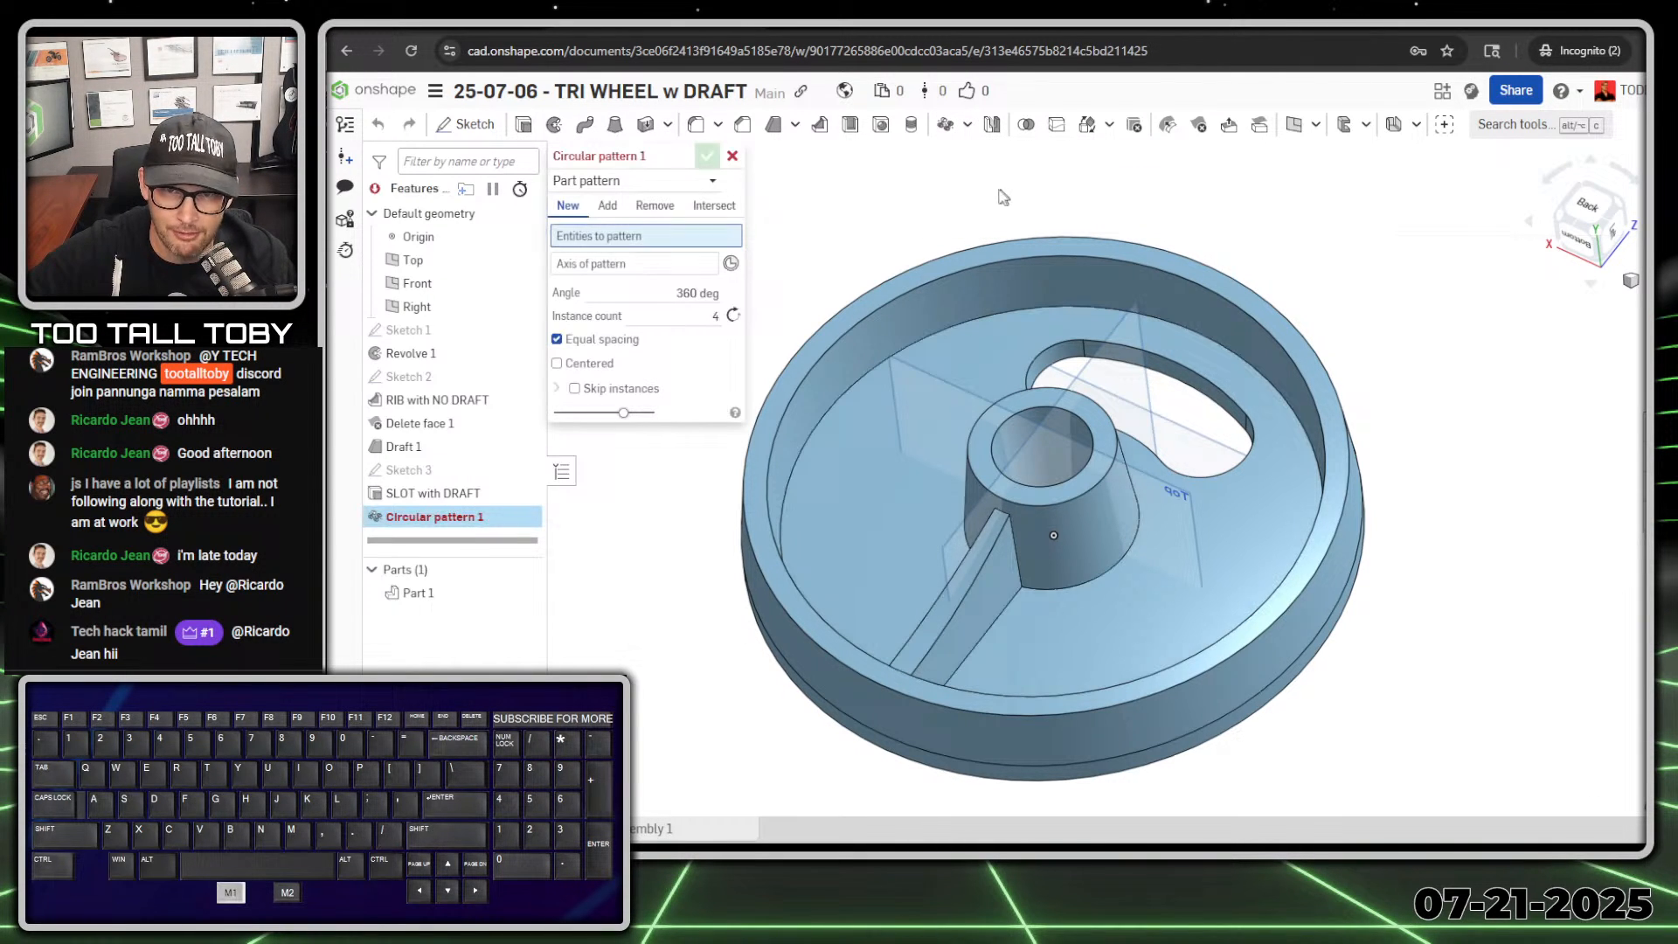
{"action": "left_click", "coordinate": [713, 182]}
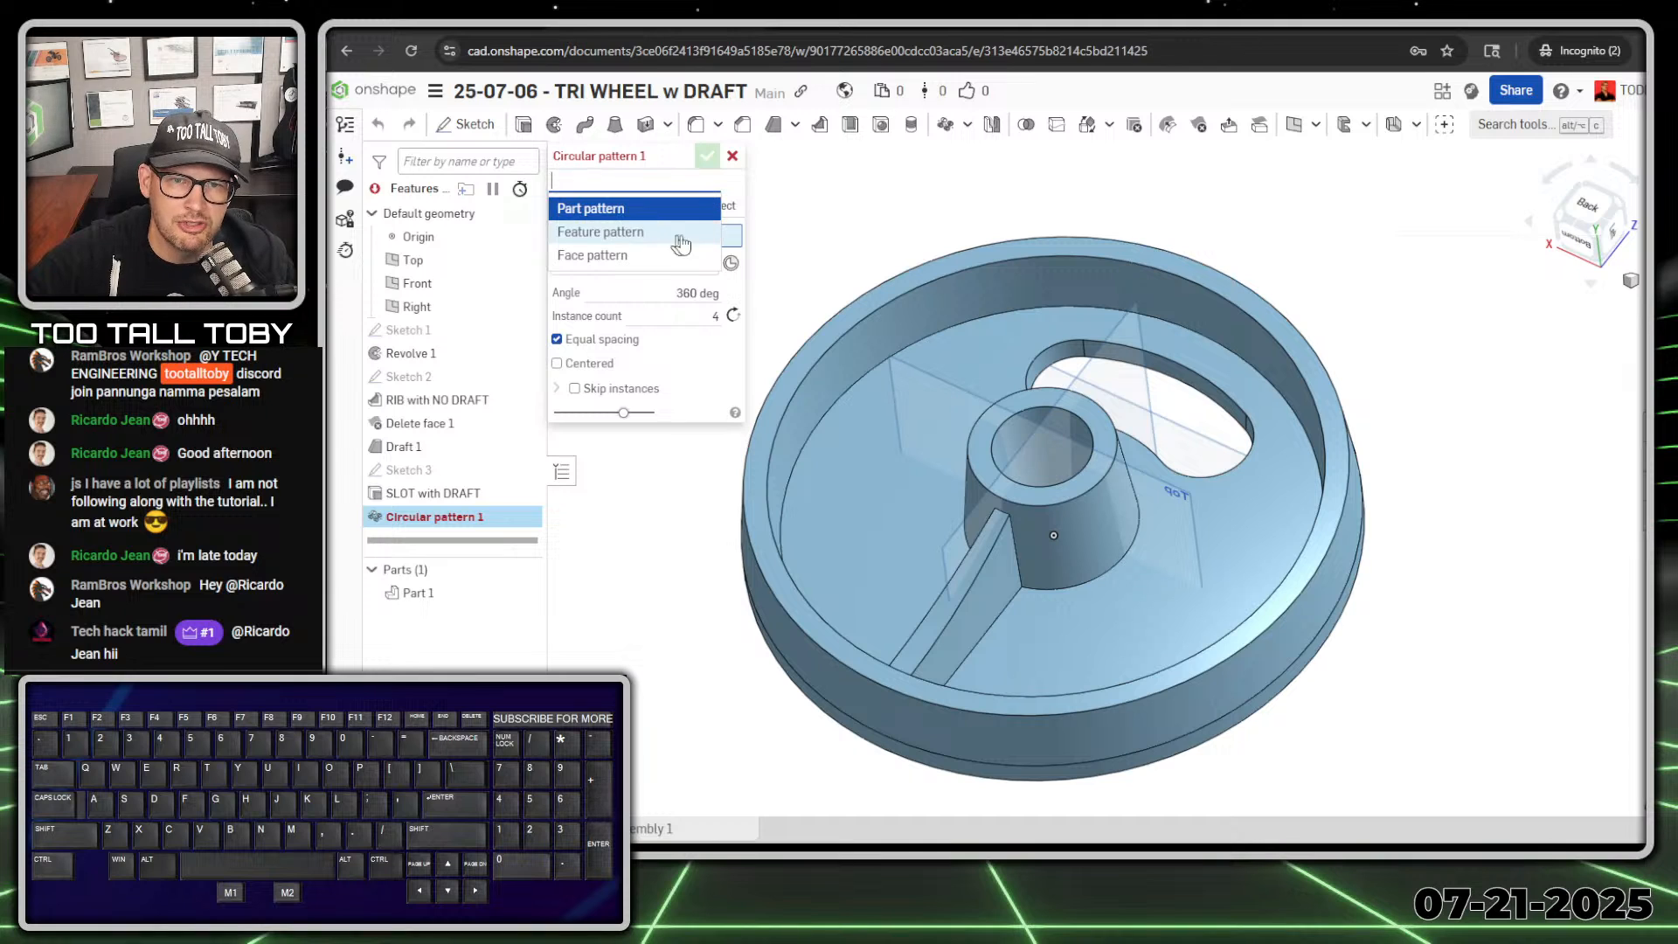
{"action": "left_click", "coordinate": [645, 234]}
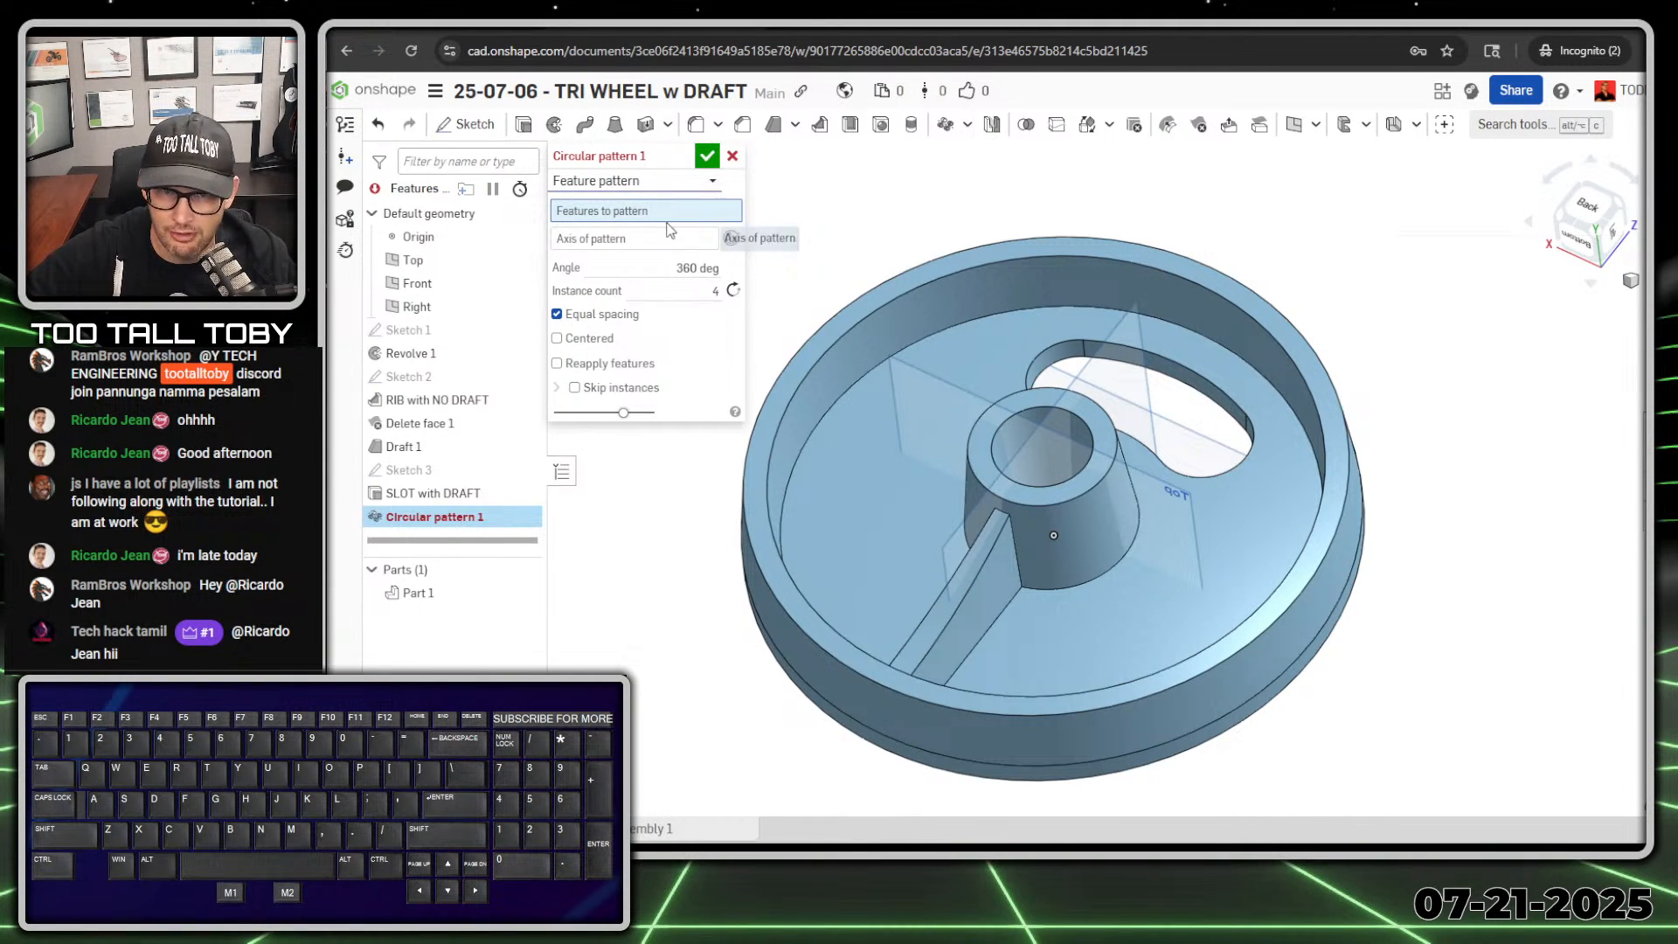
{"action": "left_click", "coordinate": [622, 211]}
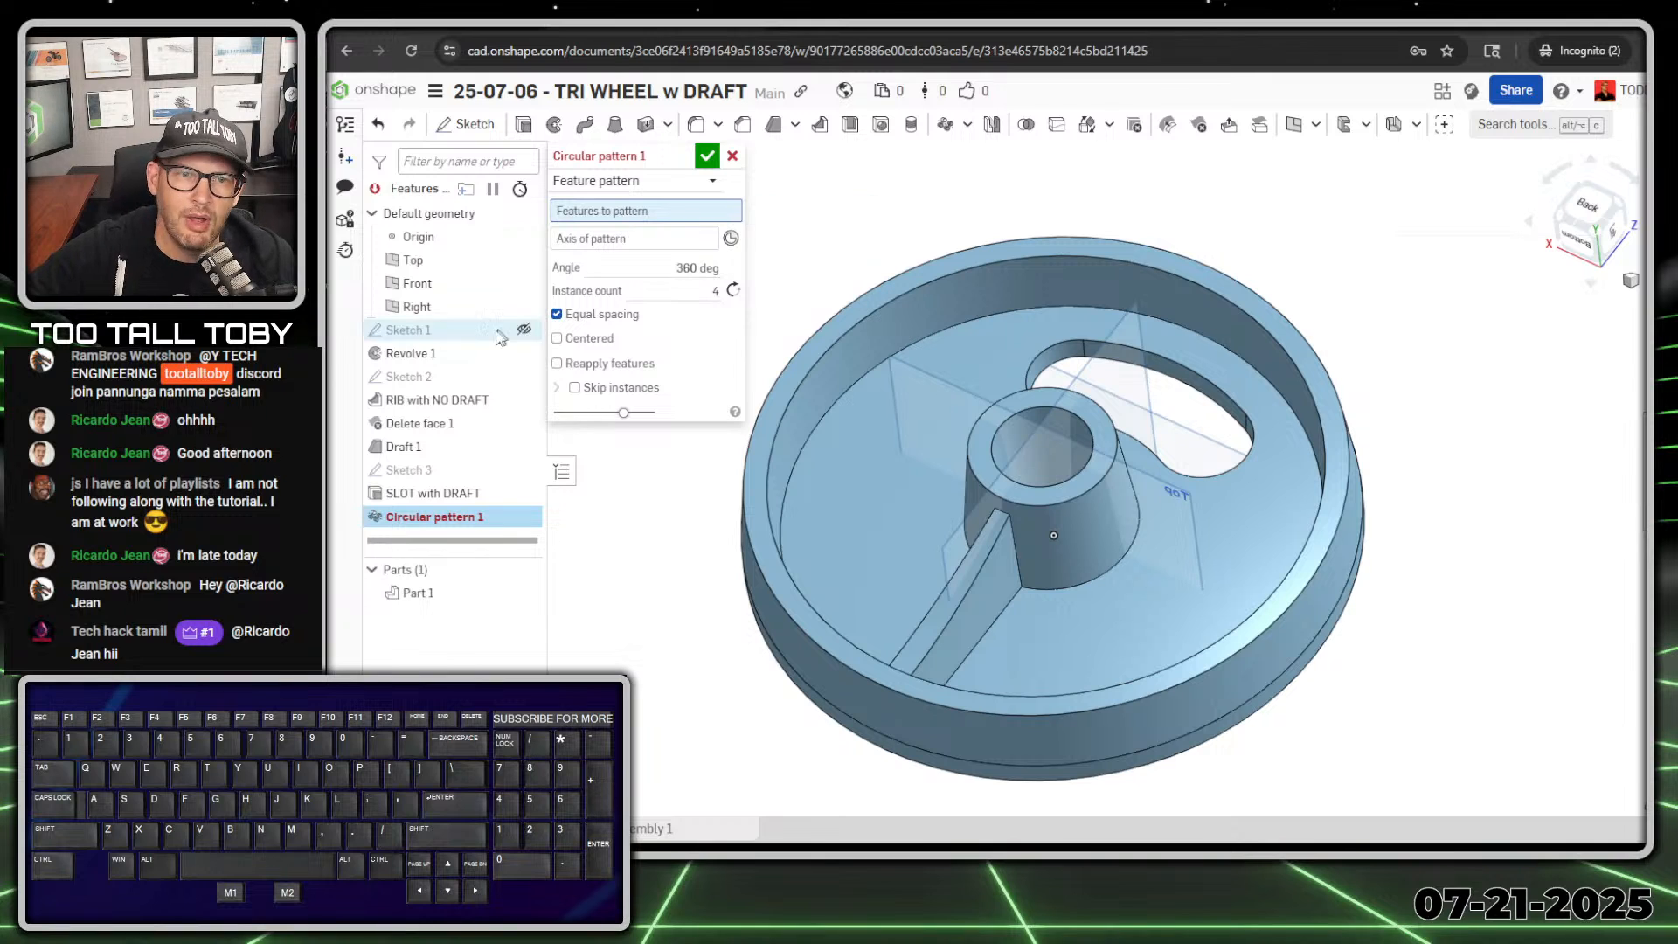
{"action": "left_click", "coordinate": [429, 406]}
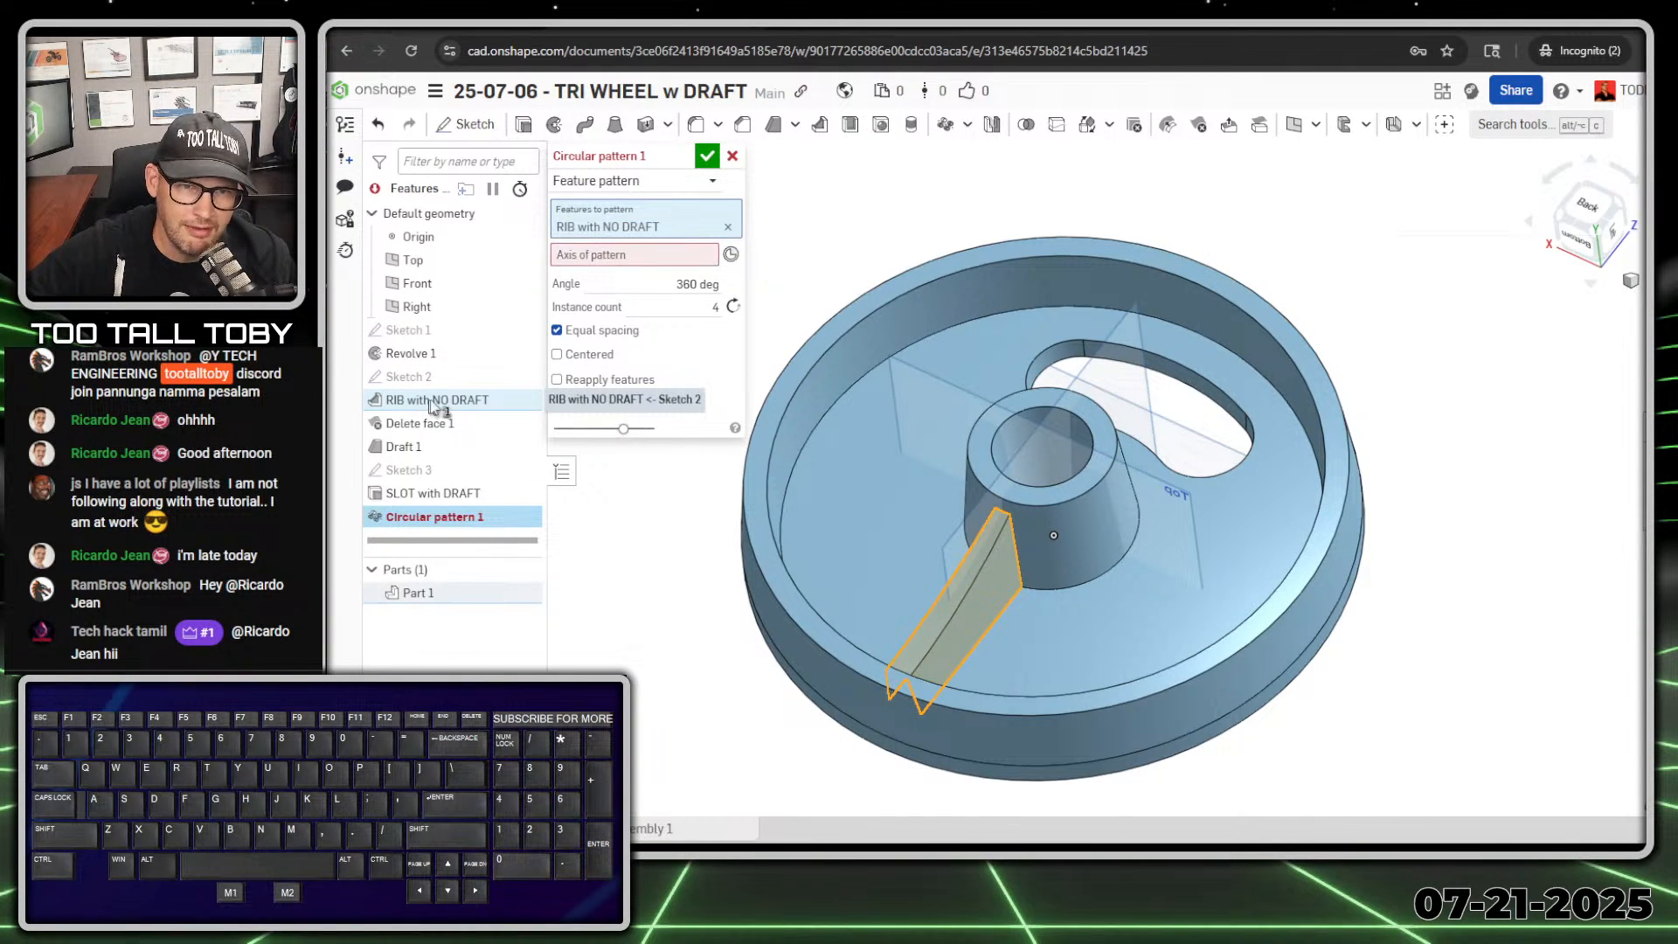
{"action": "left_click", "coordinate": [426, 427]}
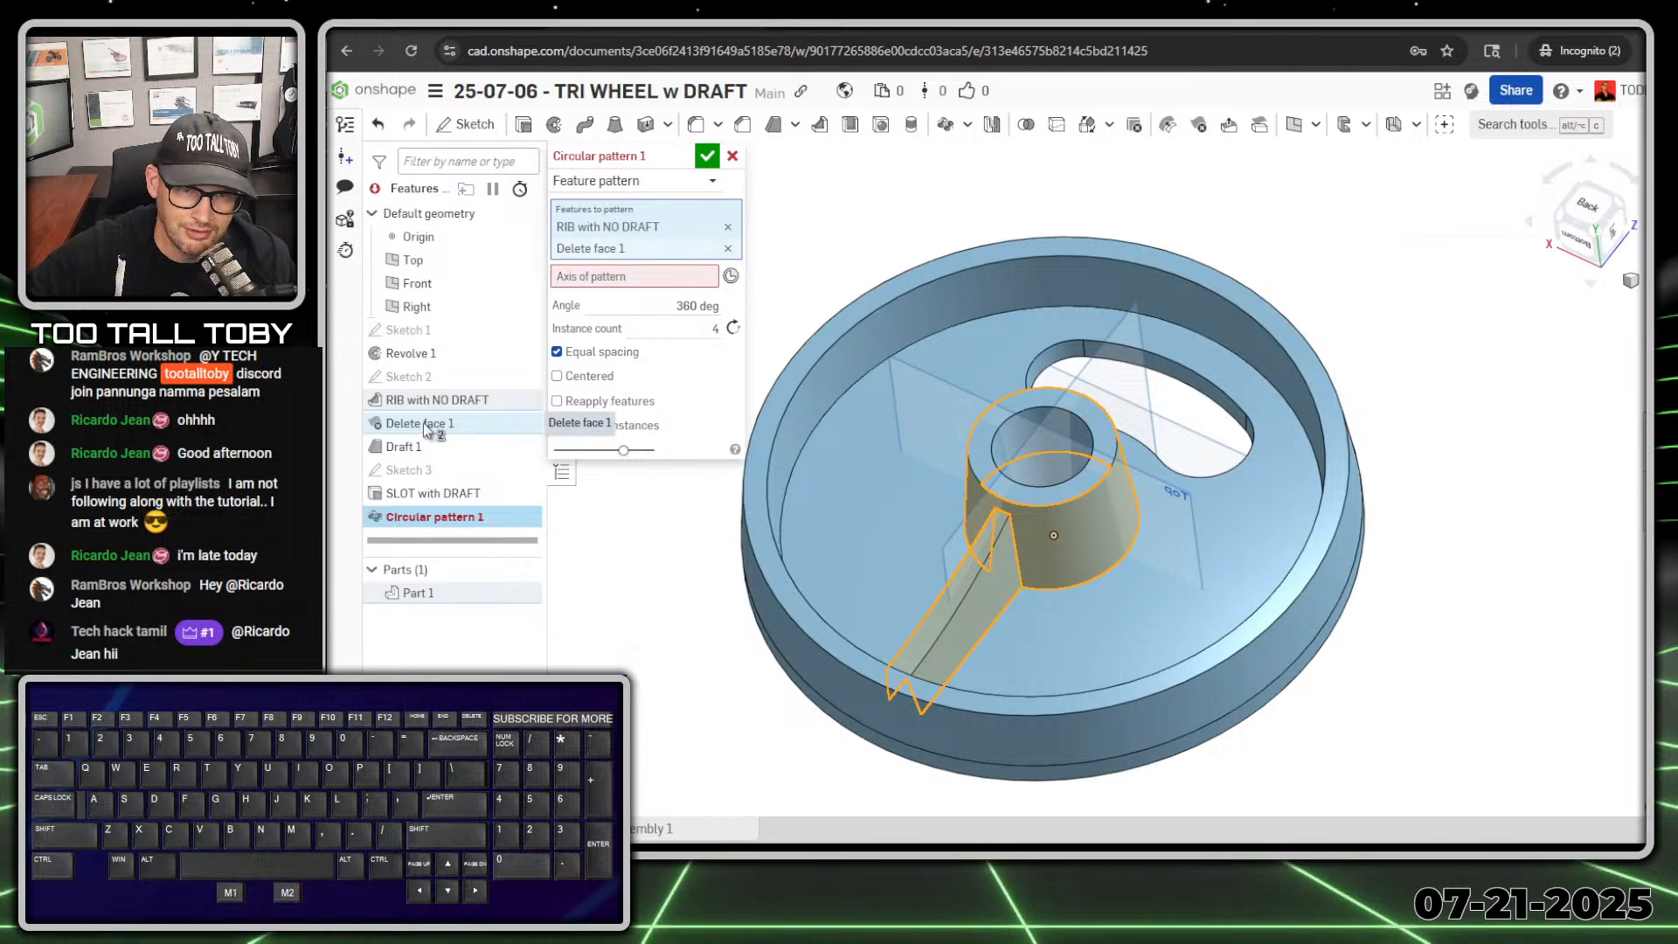
{"action": "left_click", "coordinate": [402, 448]}
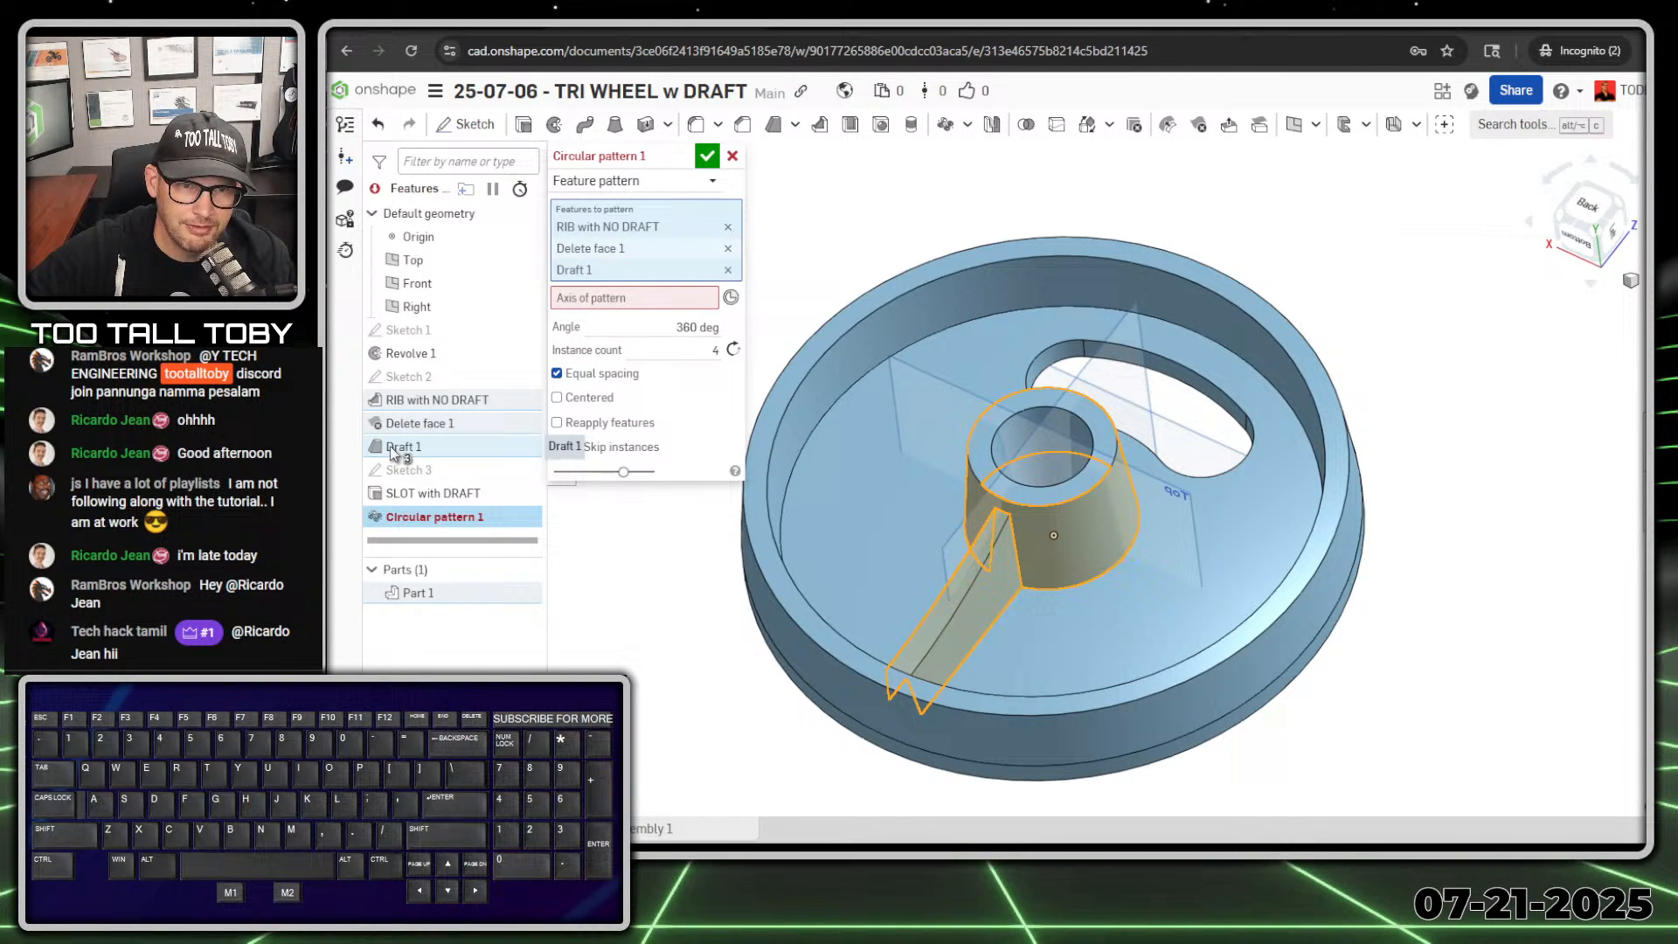
{"action": "left_click", "coordinate": [423, 496]}
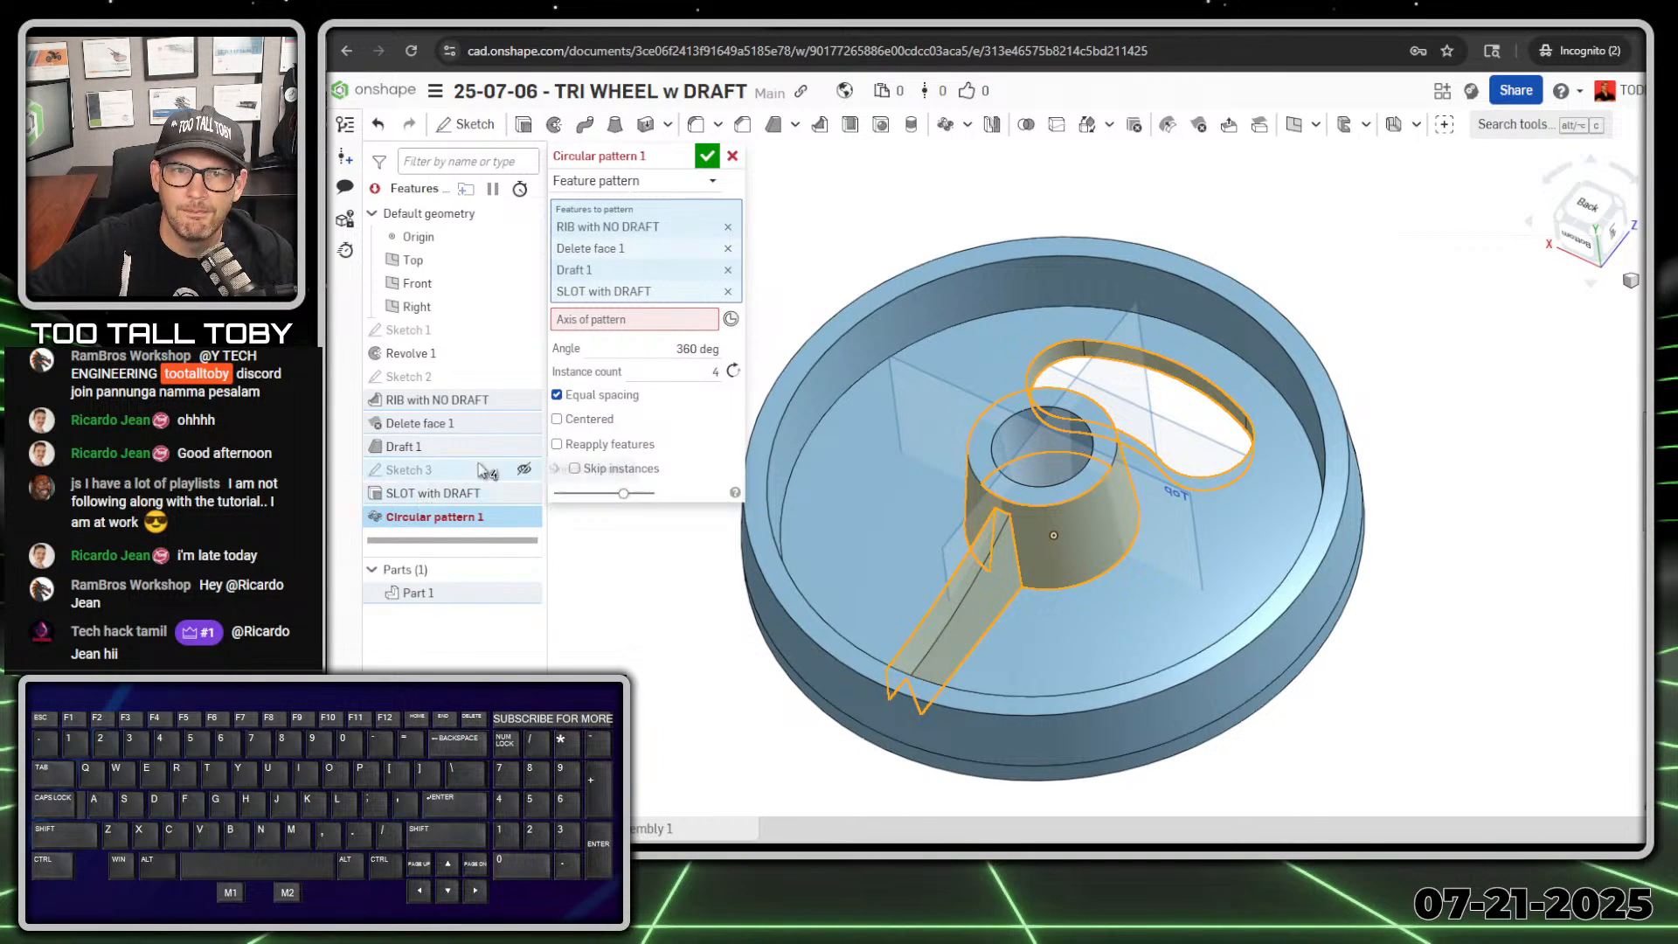
Step: Use the wheel's outer circular edge as the pattern axis, set 3 instances, and finish the circular pattern
{"action": "left_click", "coordinate": [606, 324]}
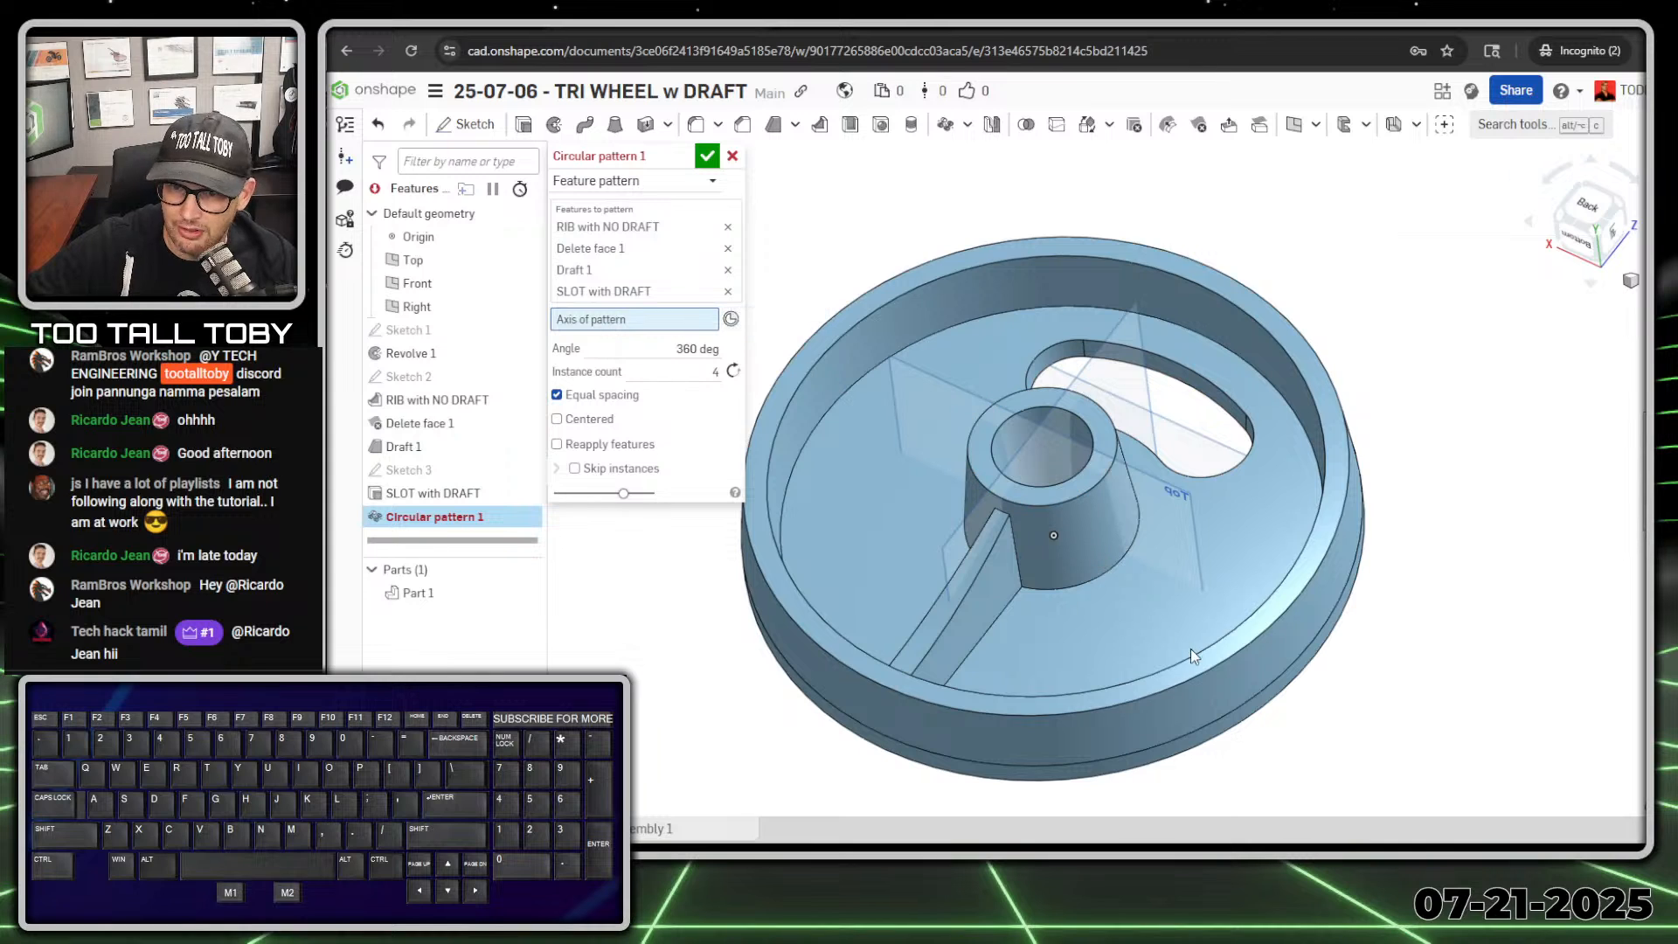
{"action": "left_click", "coordinate": [1253, 722]}
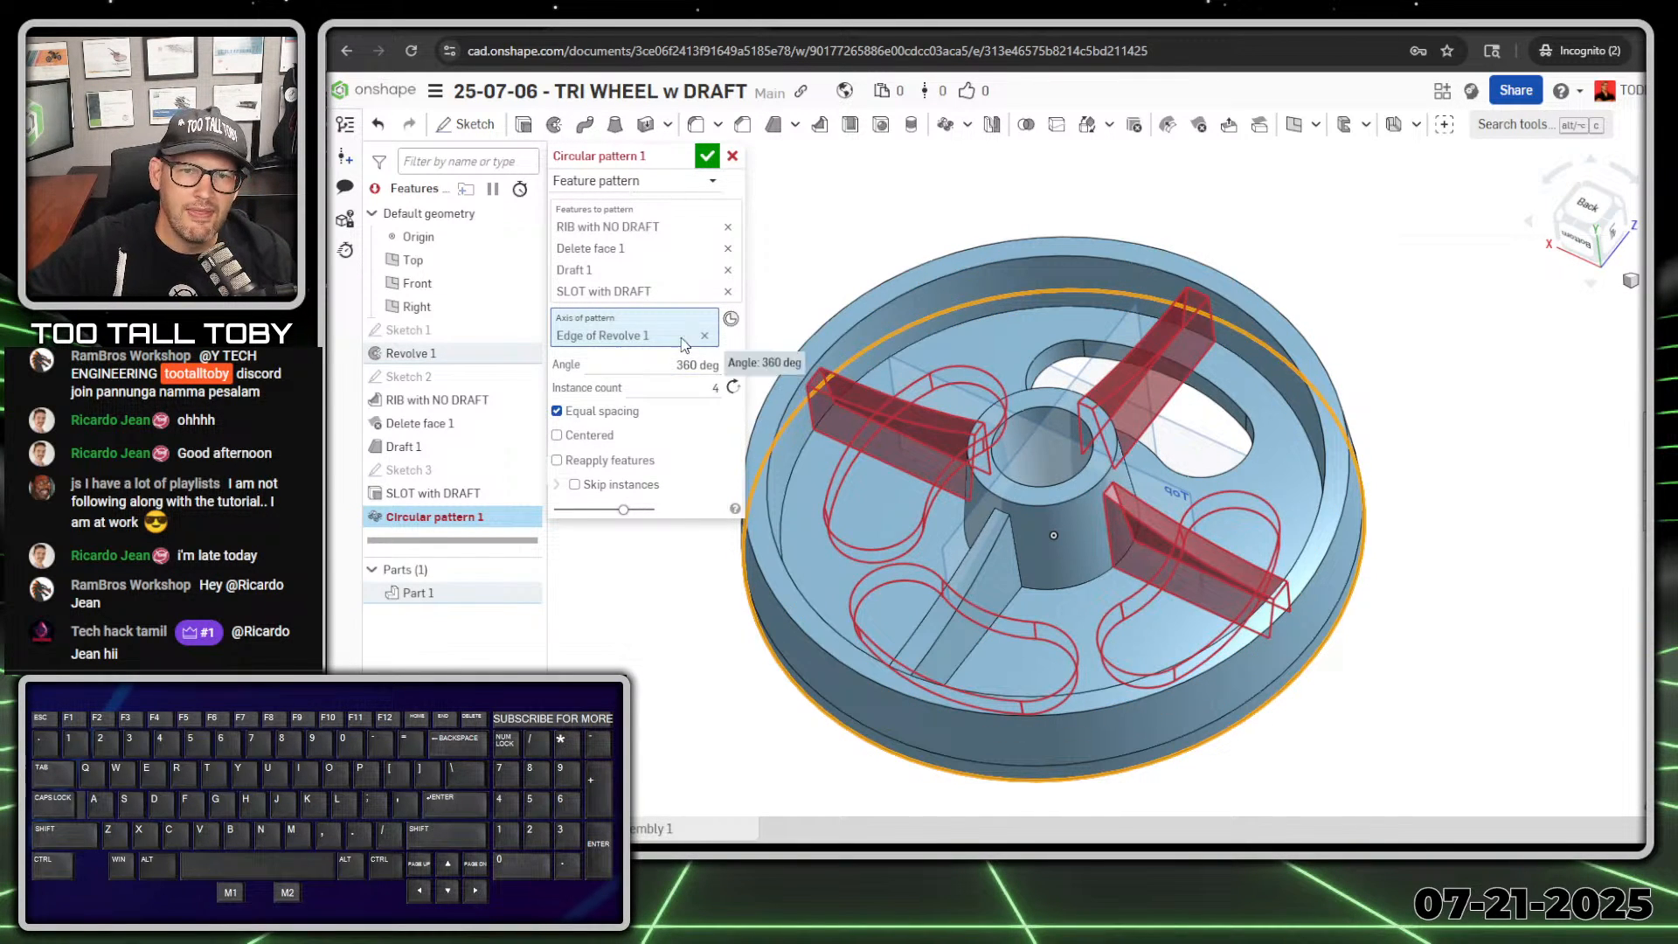
{"action": "left_click", "coordinate": [716, 387]}
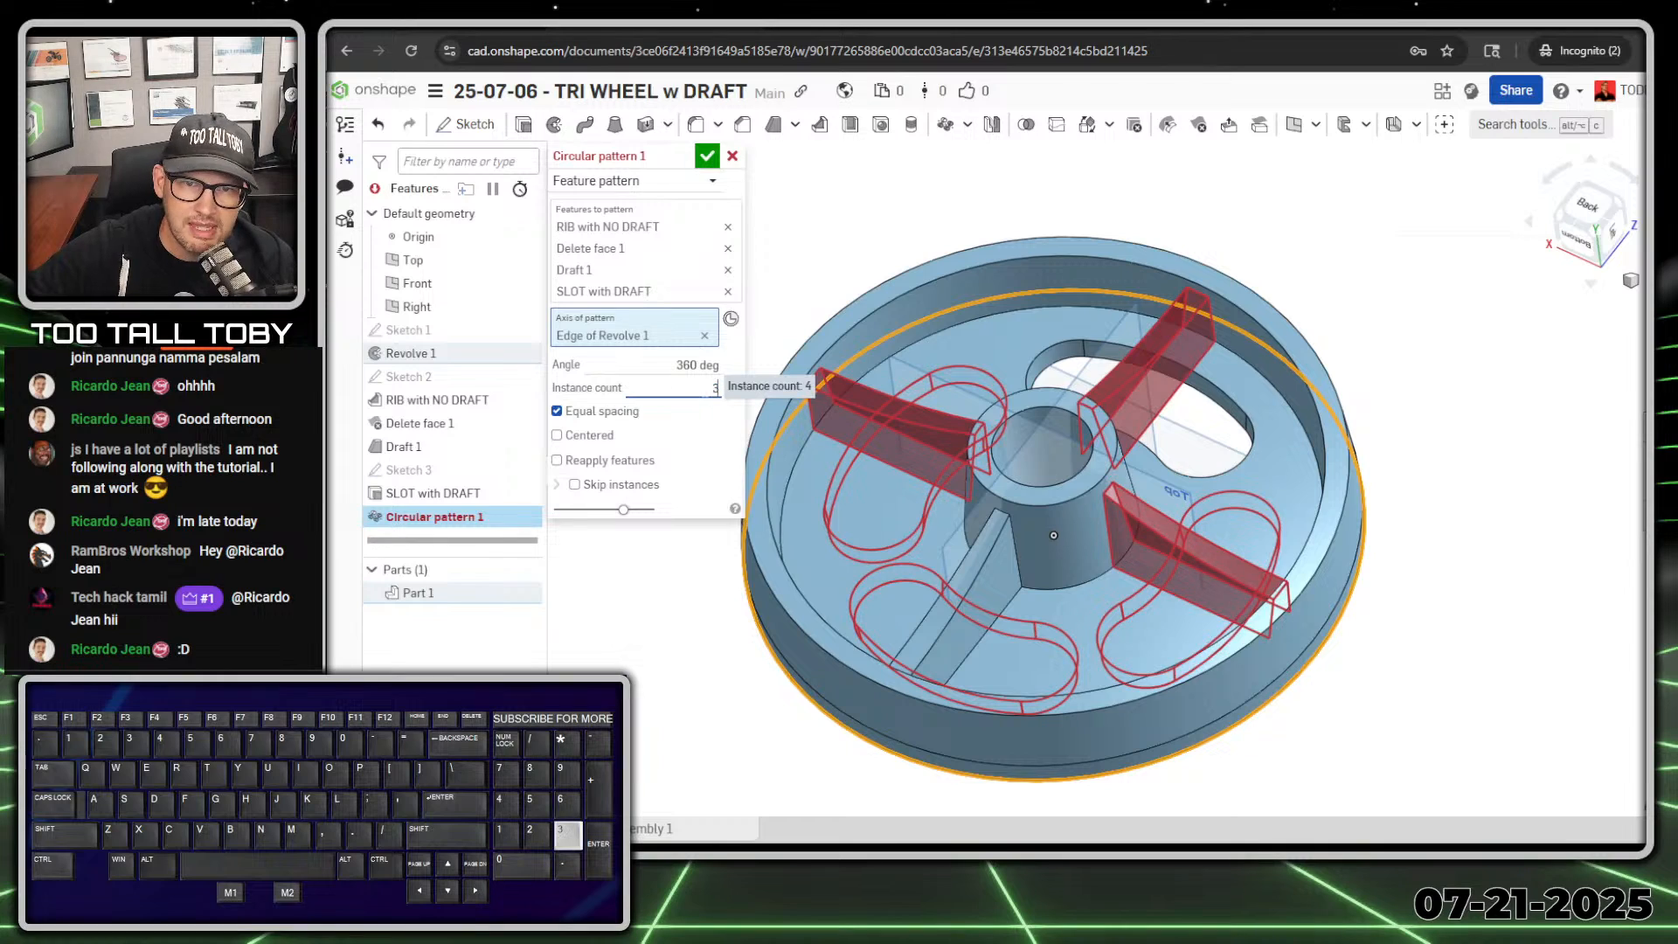
{"action": "key", "text": "Return"}
{"action": "scroll", "coordinate": [1070, 430], "scroll_direction": "down", "scroll_amount": 3}
{"action": "right_click_drag", "start_coordinate": [1070, 430], "coordinate": [1031, 428]}
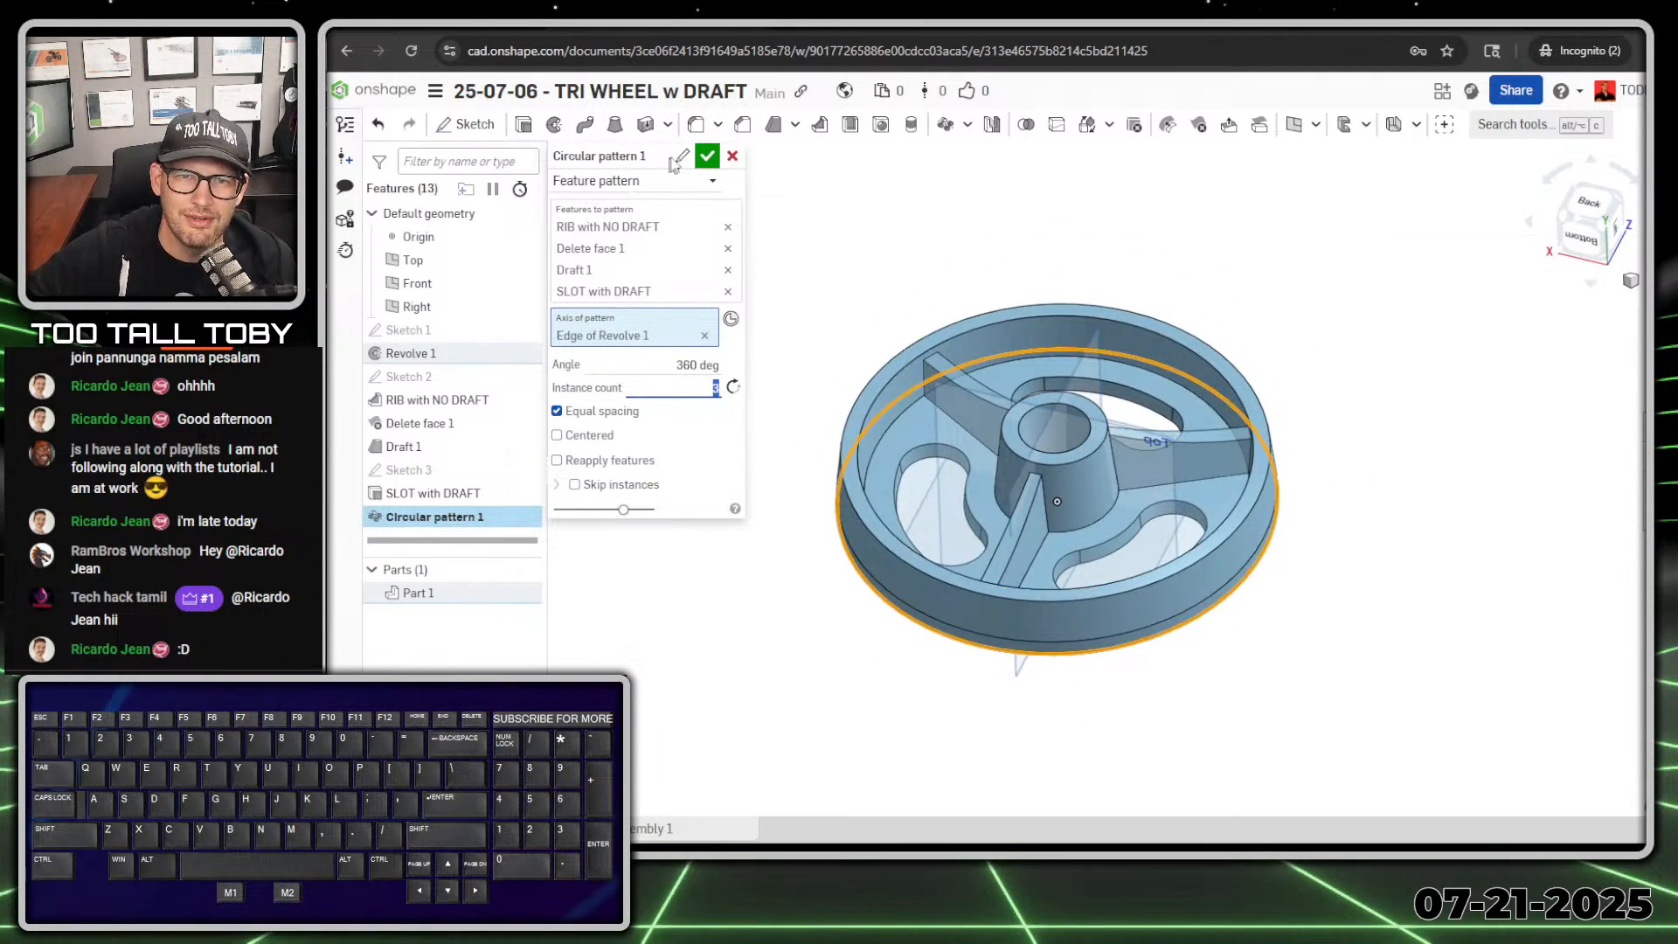
{"action": "left_click", "coordinate": [707, 155]}
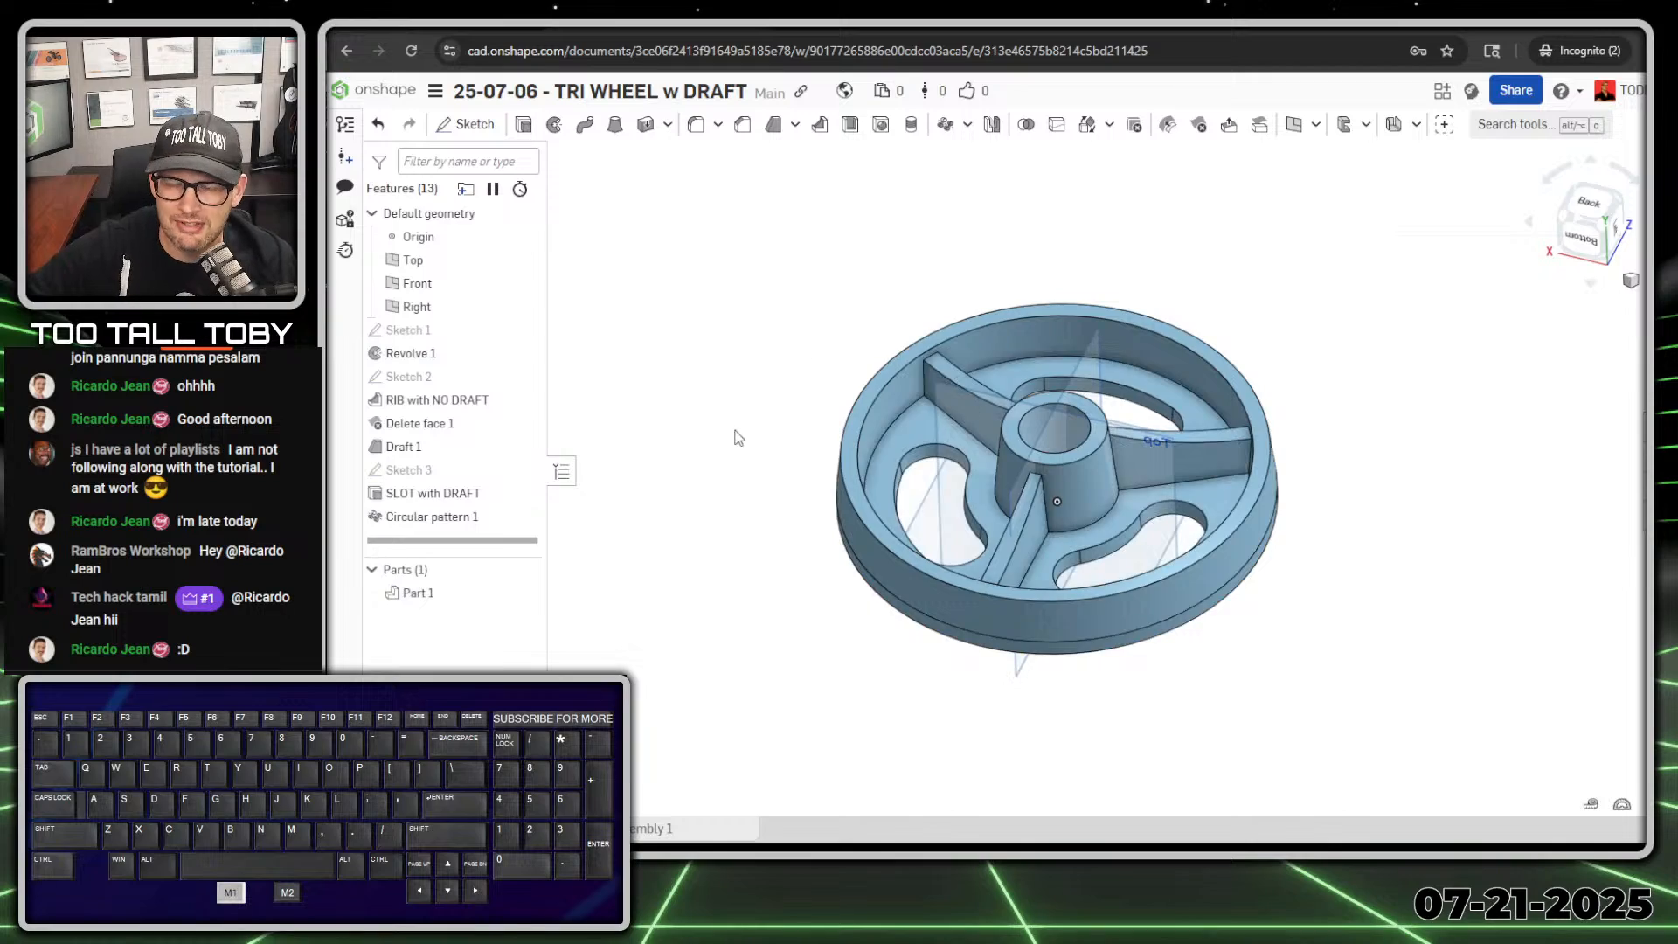
Step: Inspect the patterned ribs and slots from both the front and back sides of the wheel
{"action": "mouse_move", "coordinate": [913, 638]}
{"action": "right_mouse_down"}
{"action": "mouse_move", "coordinate": [889, 585]}
{"action": "mouse_move", "coordinate": [912, 623]}
{"action": "right_mouse_up"}
{"action": "scroll", "coordinate": [912, 623], "scroll_direction": "down", "scroll_amount": 1}
{"action": "scroll", "coordinate": [1159, 581], "scroll_direction": "up", "scroll_amount": 3}
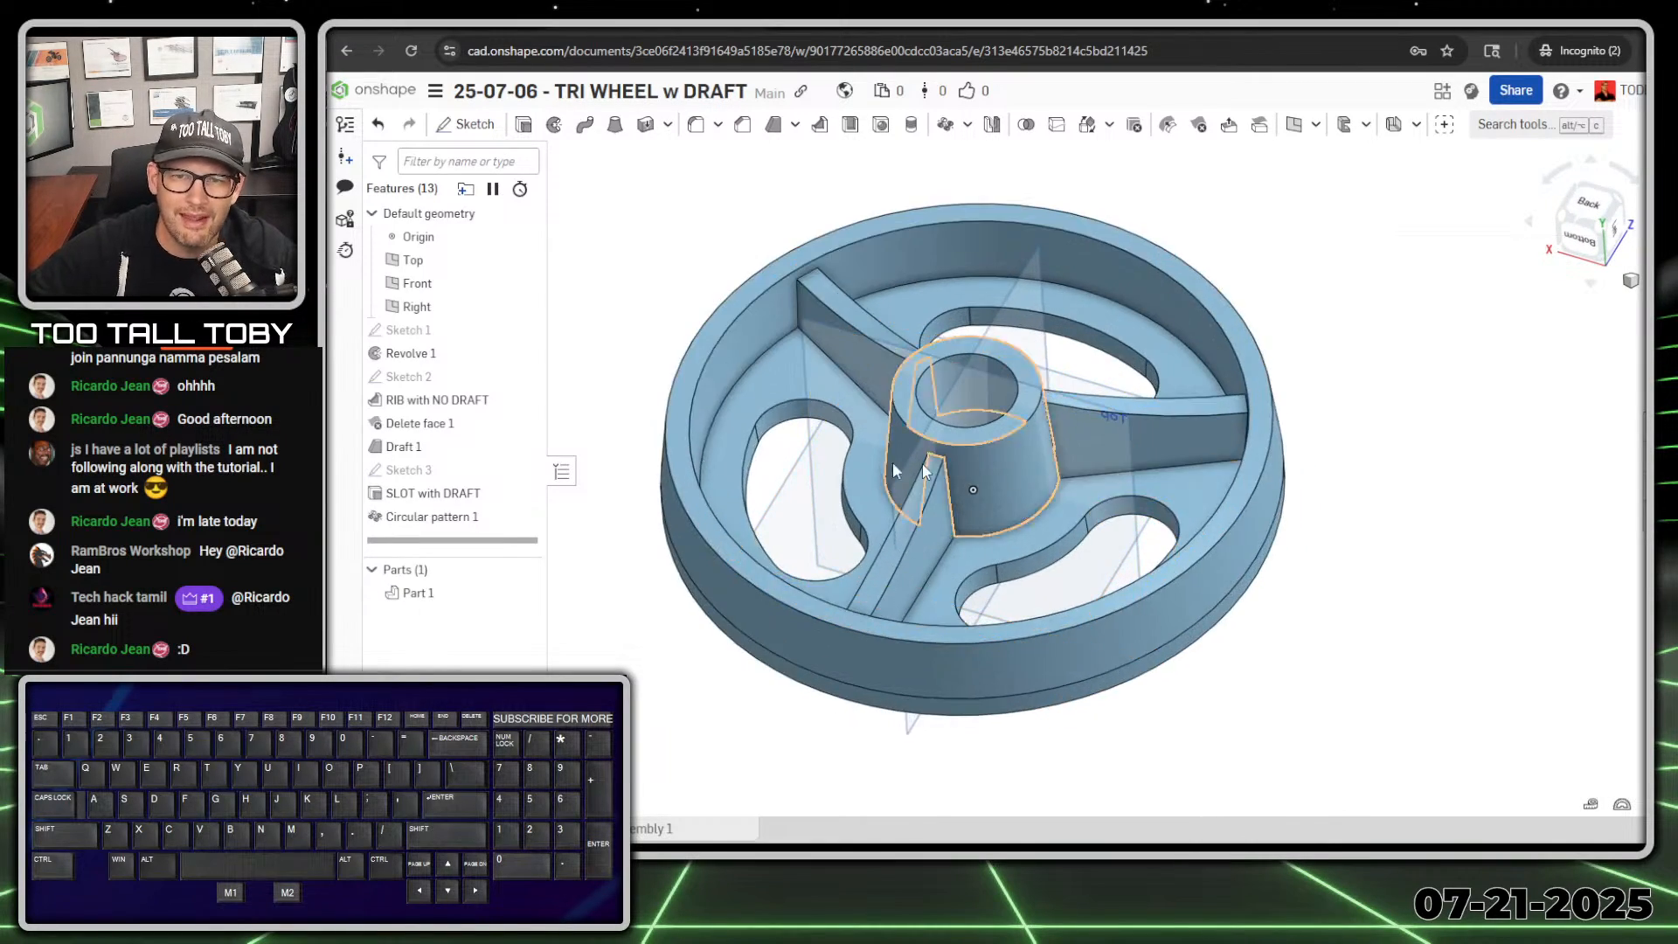
{"action": "right_click_drag", "start_coordinate": [894, 462], "coordinate": [813, 547]}
{"action": "middle_click_drag", "start_coordinate": [781, 540], "coordinate": [1197, 620]}
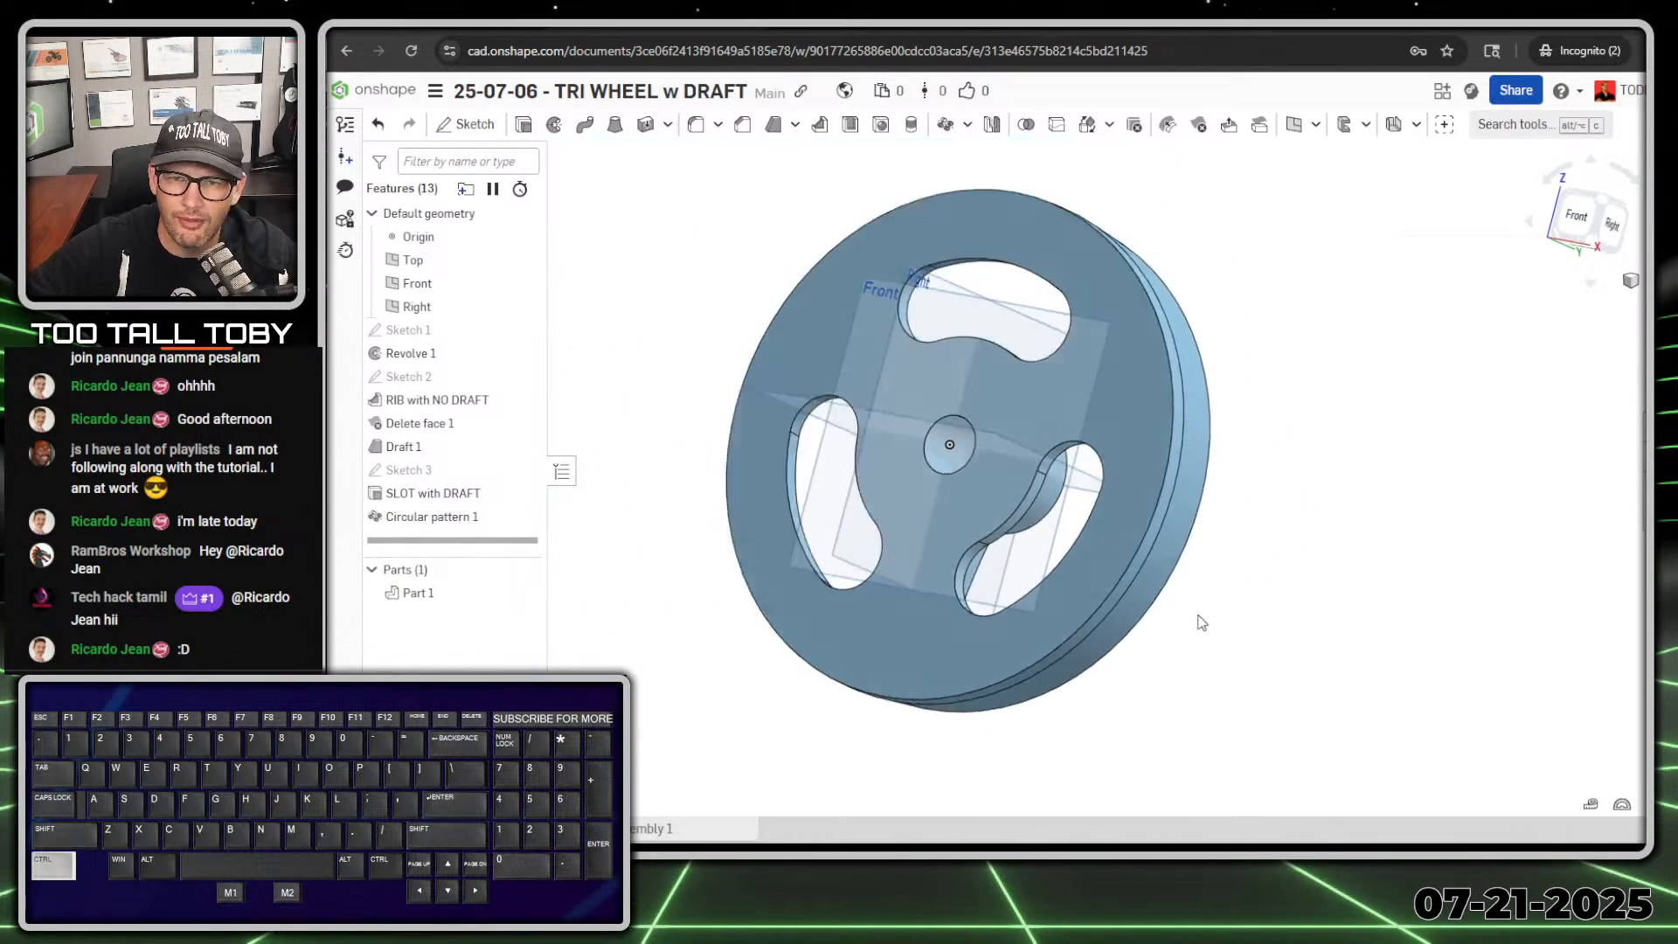
{"action": "scroll", "coordinate": [1194, 611], "scroll_direction": "down", "scroll_amount": 2}
{"action": "right_click_drag", "start_coordinate": [760, 468], "coordinate": [1384, 398]}
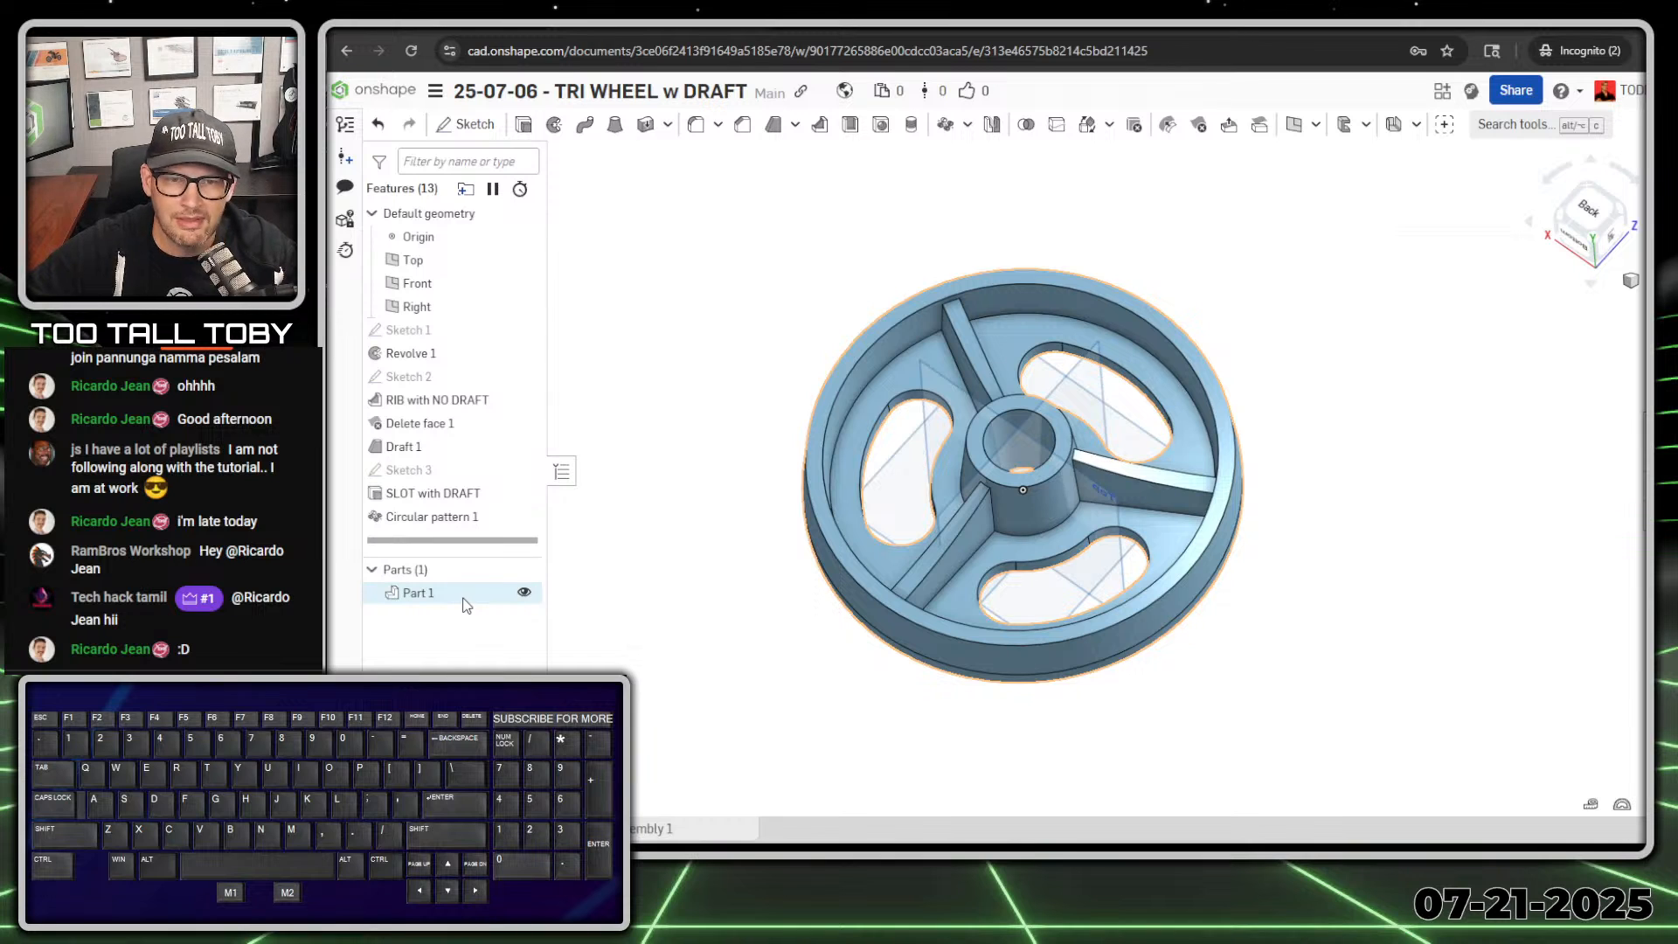
Step: Assign the TTT-ABS material from the TTT-CUSTOM MATERIALS library to Part 1
{"action": "right_click", "coordinate": [433, 594]}
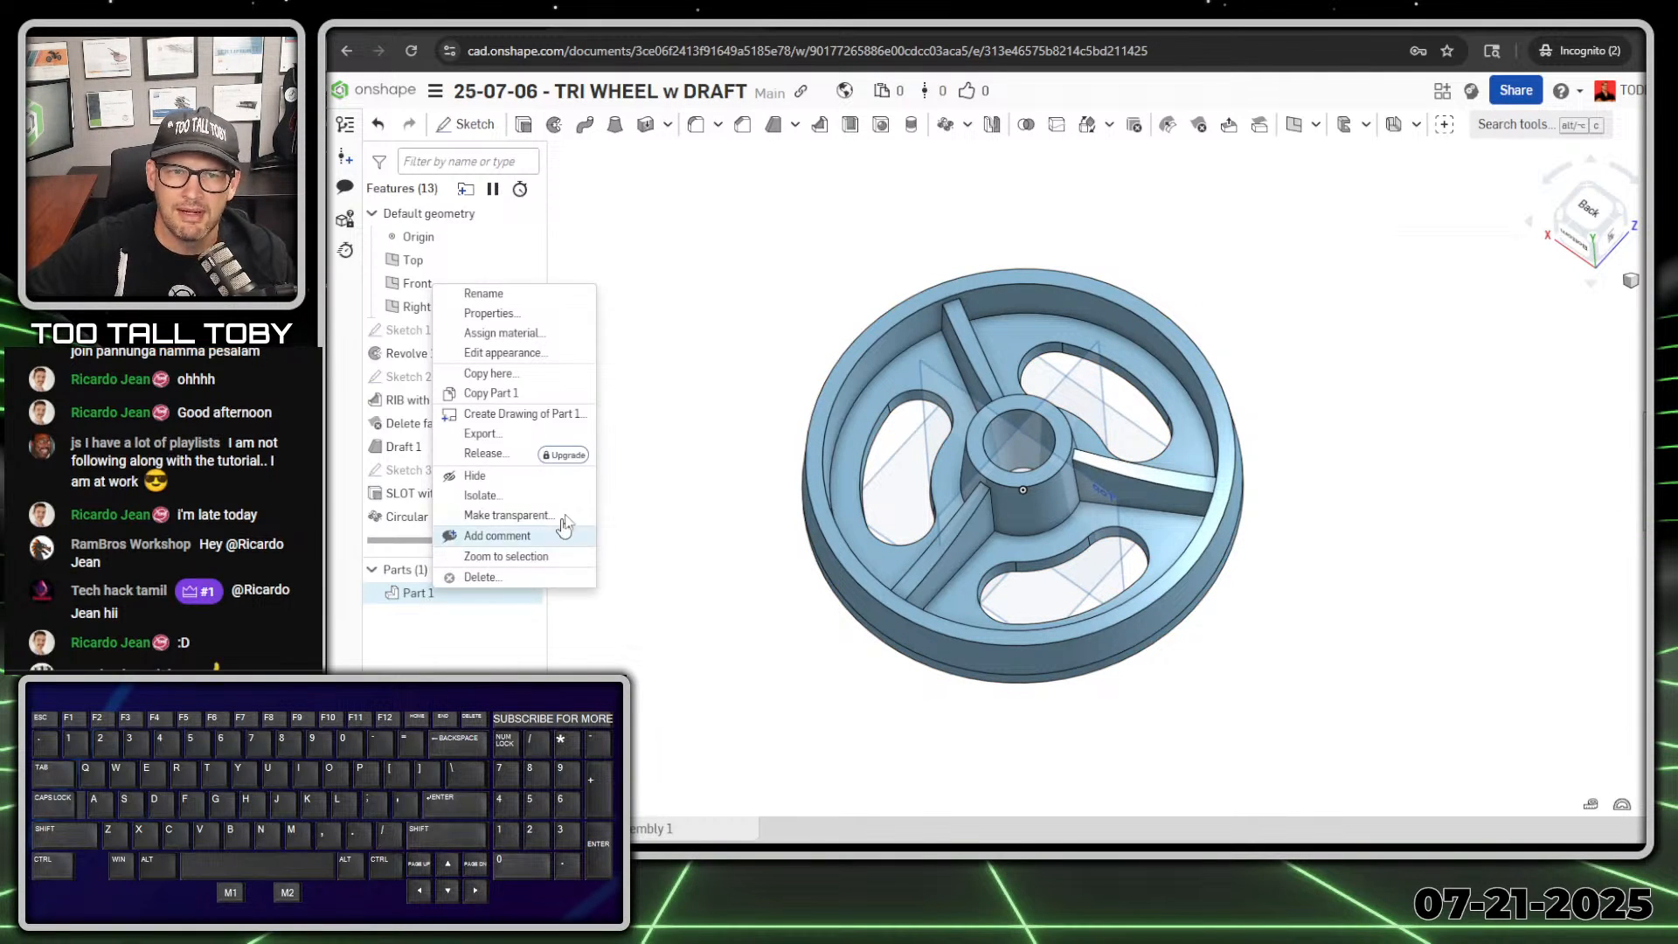
{"action": "left_click", "coordinate": [527, 336]}
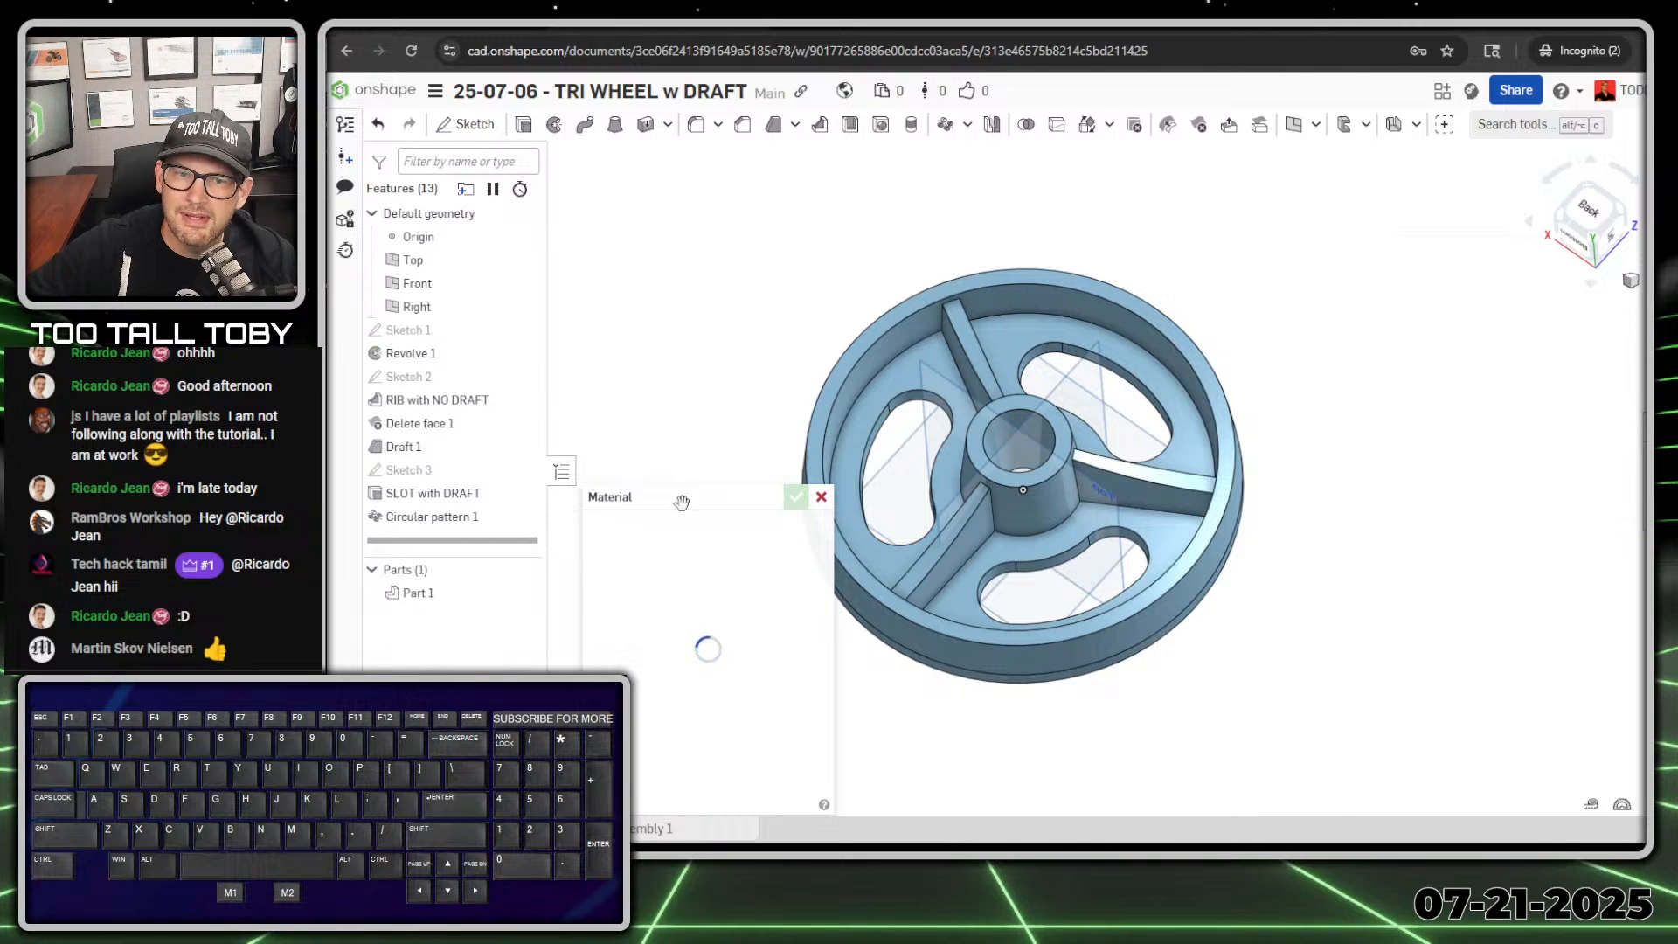
{"action": "left_click_drag", "start_coordinate": [682, 503], "coordinate": [682, 162]}
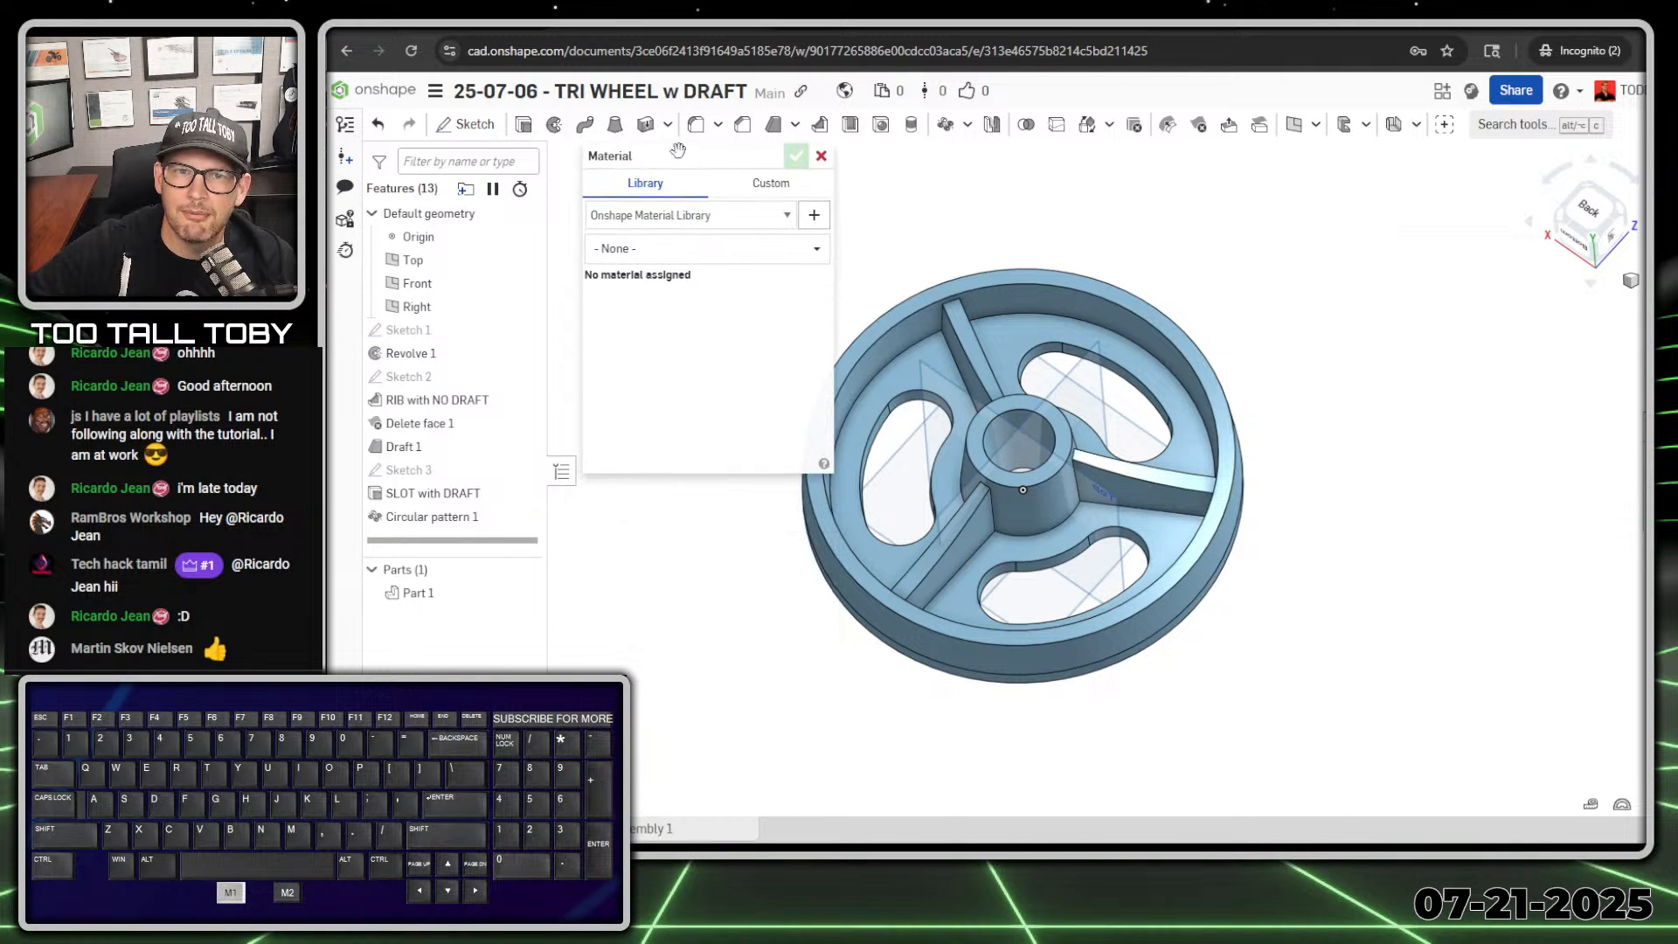
{"action": "left_click", "coordinate": [736, 217]}
{"action": "left_click", "coordinate": [717, 264]}
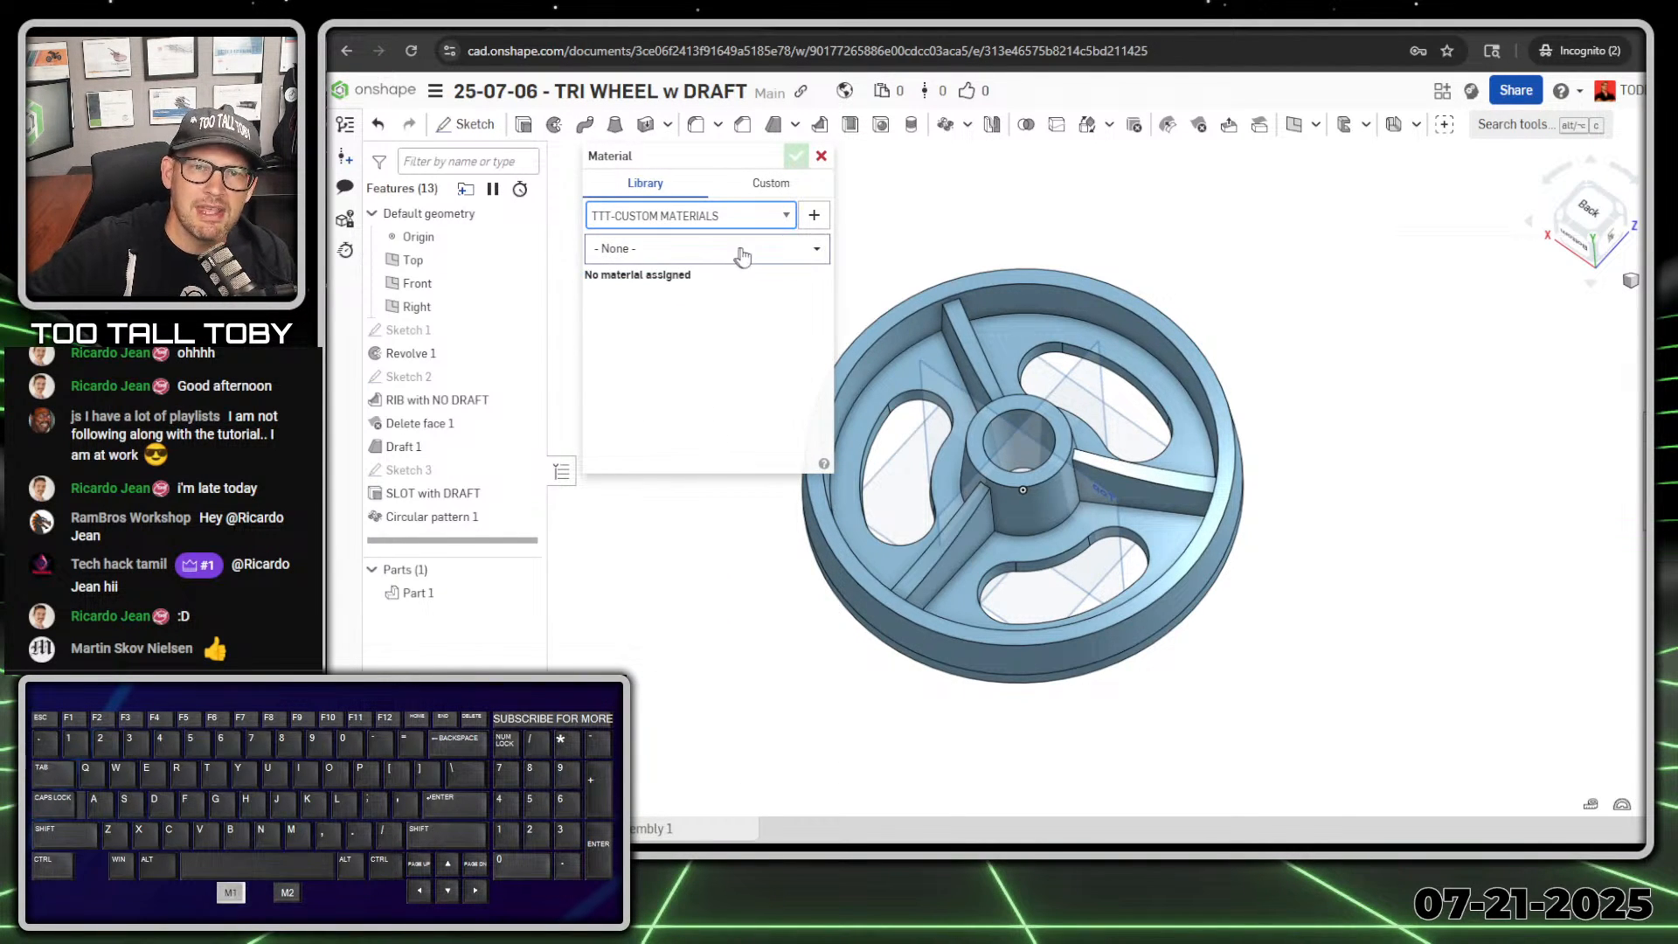
{"action": "left_click", "coordinate": [801, 254]}
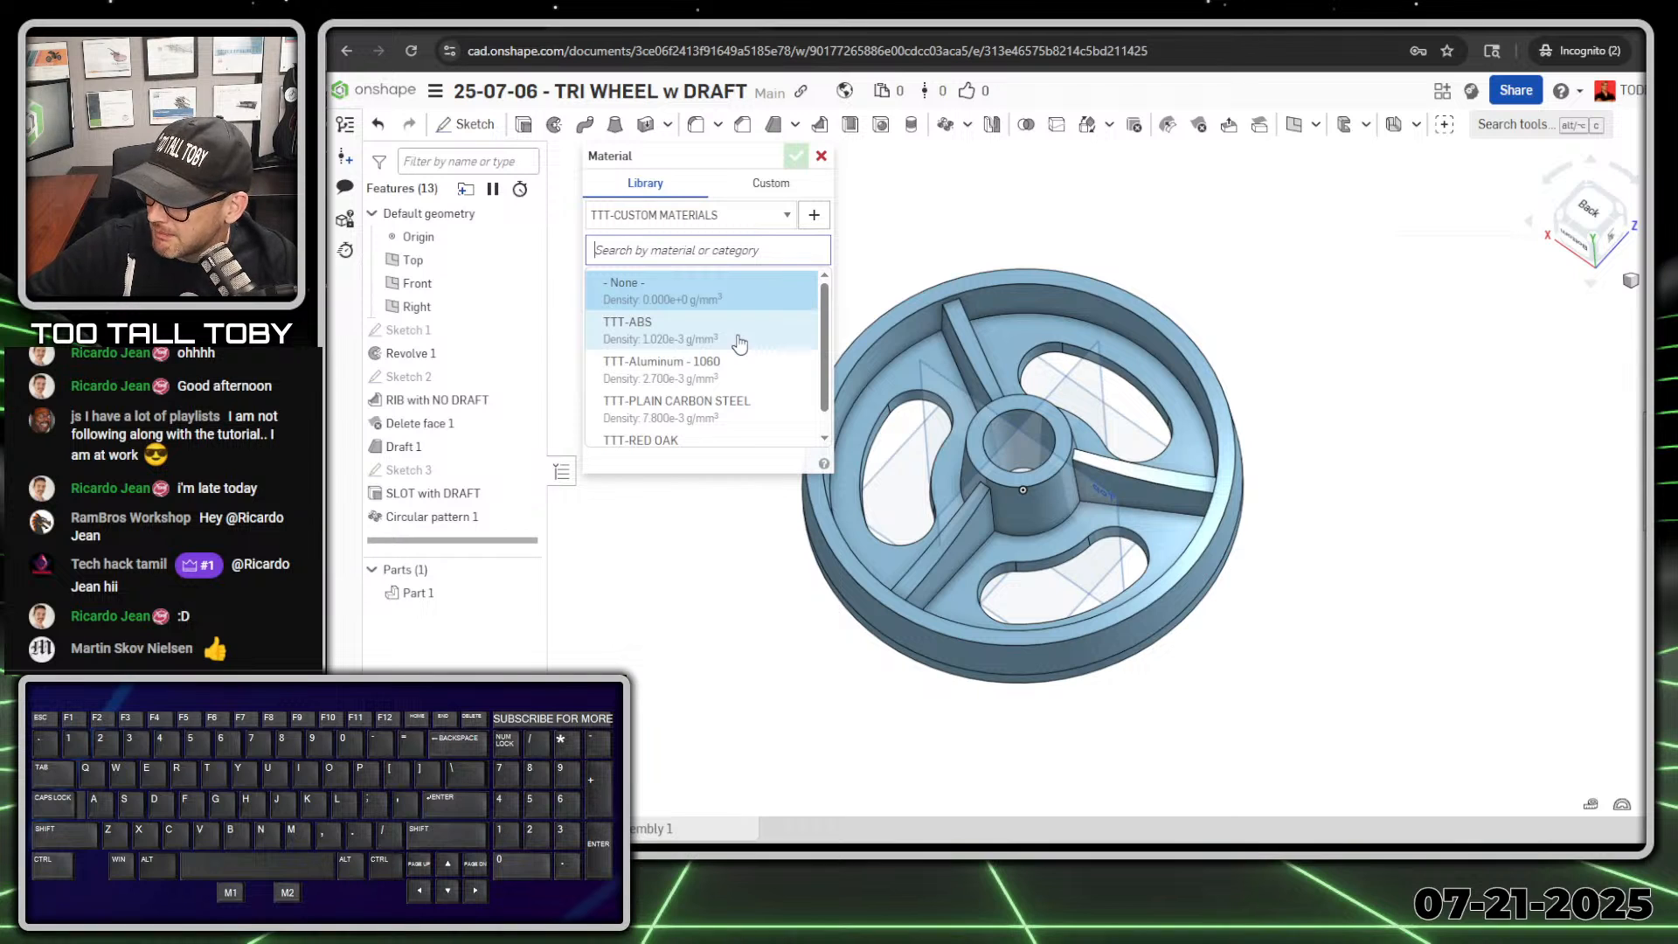
{"action": "left_click", "coordinate": [700, 331]}
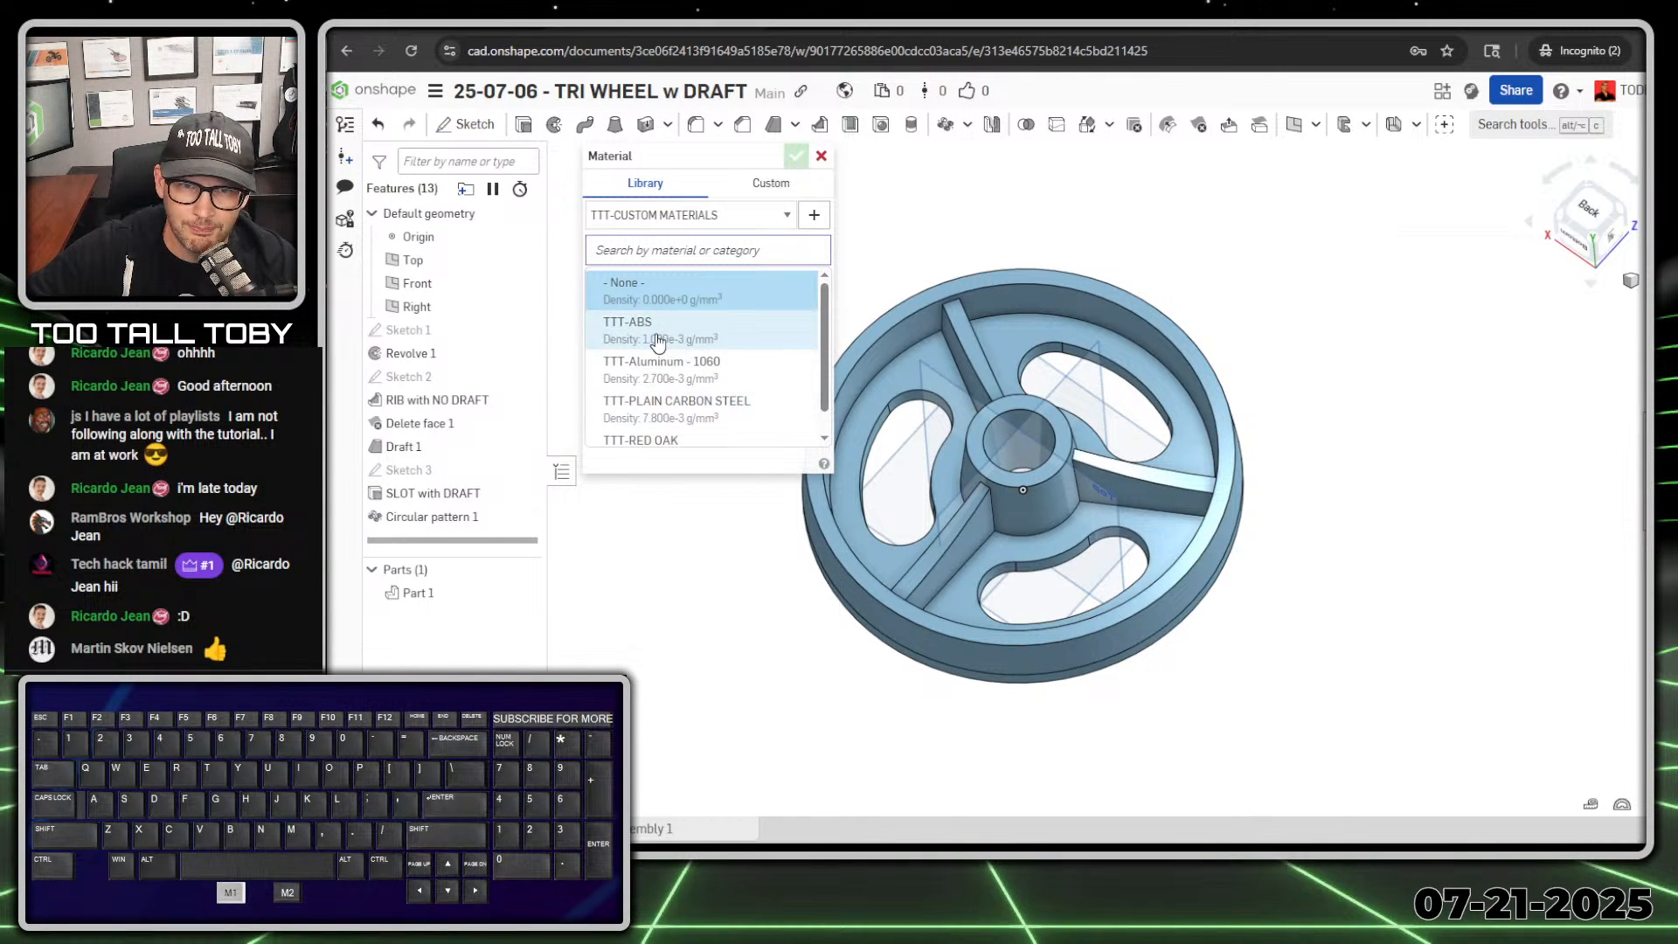
{"action": "left_click", "coordinate": [795, 155]}
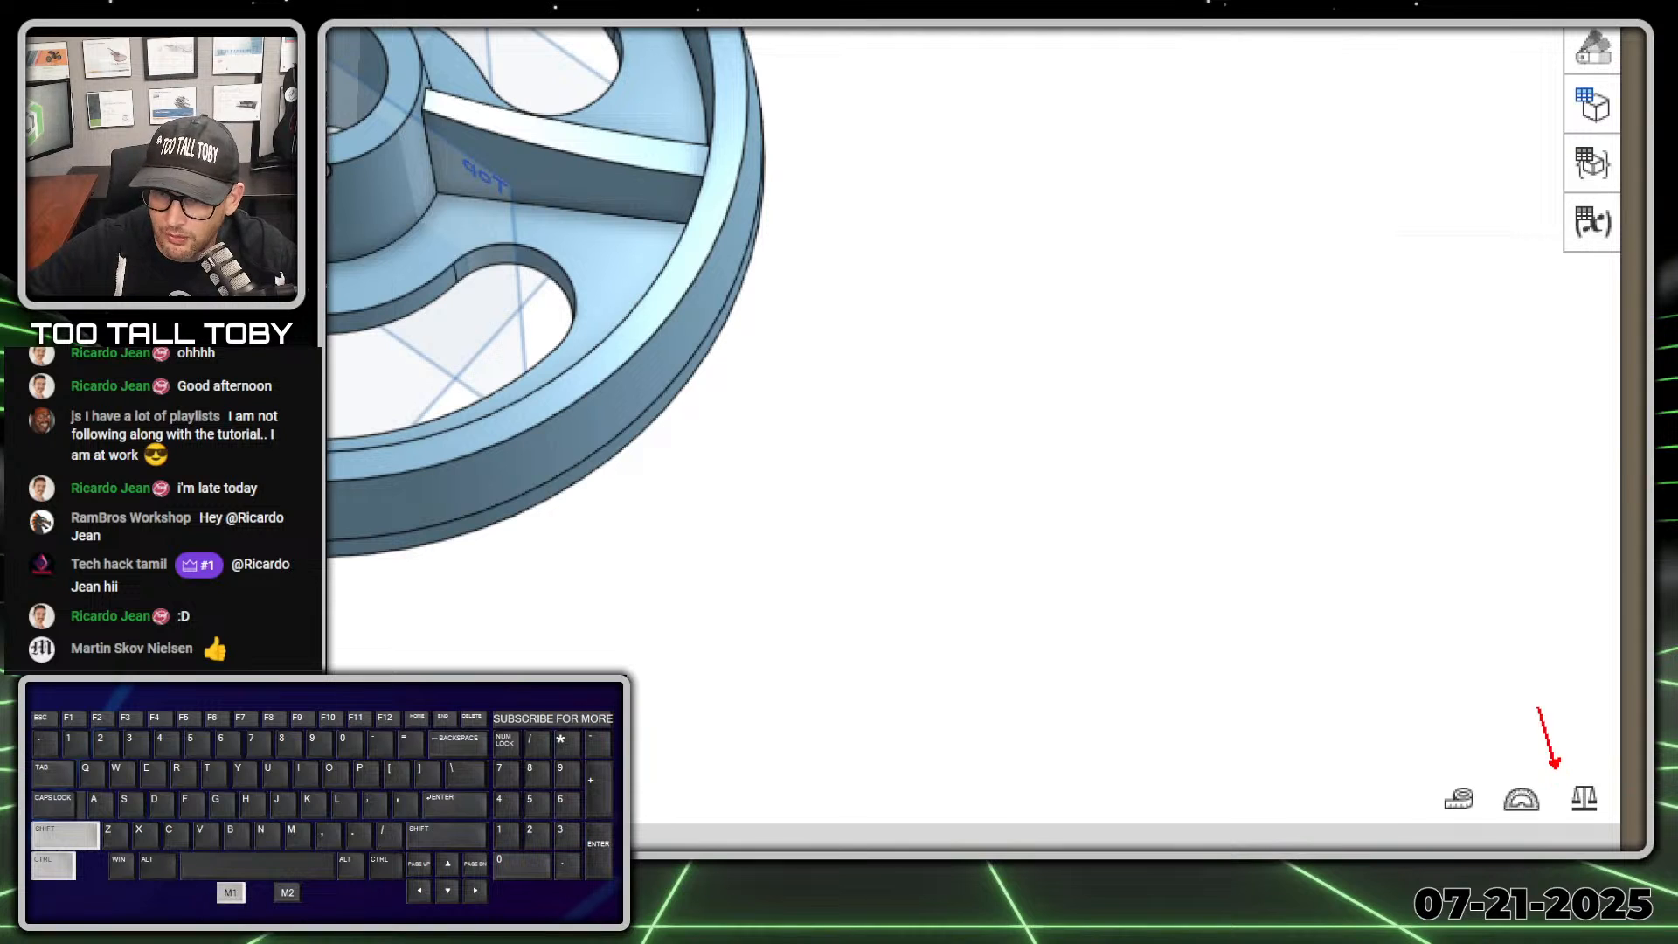
Step: Measure the mass properties of the finished wheel part
{"action": "left_click_drag", "start_coordinate": [1539, 708], "coordinate": [1449, 573], "text": "ctrl+shift"}
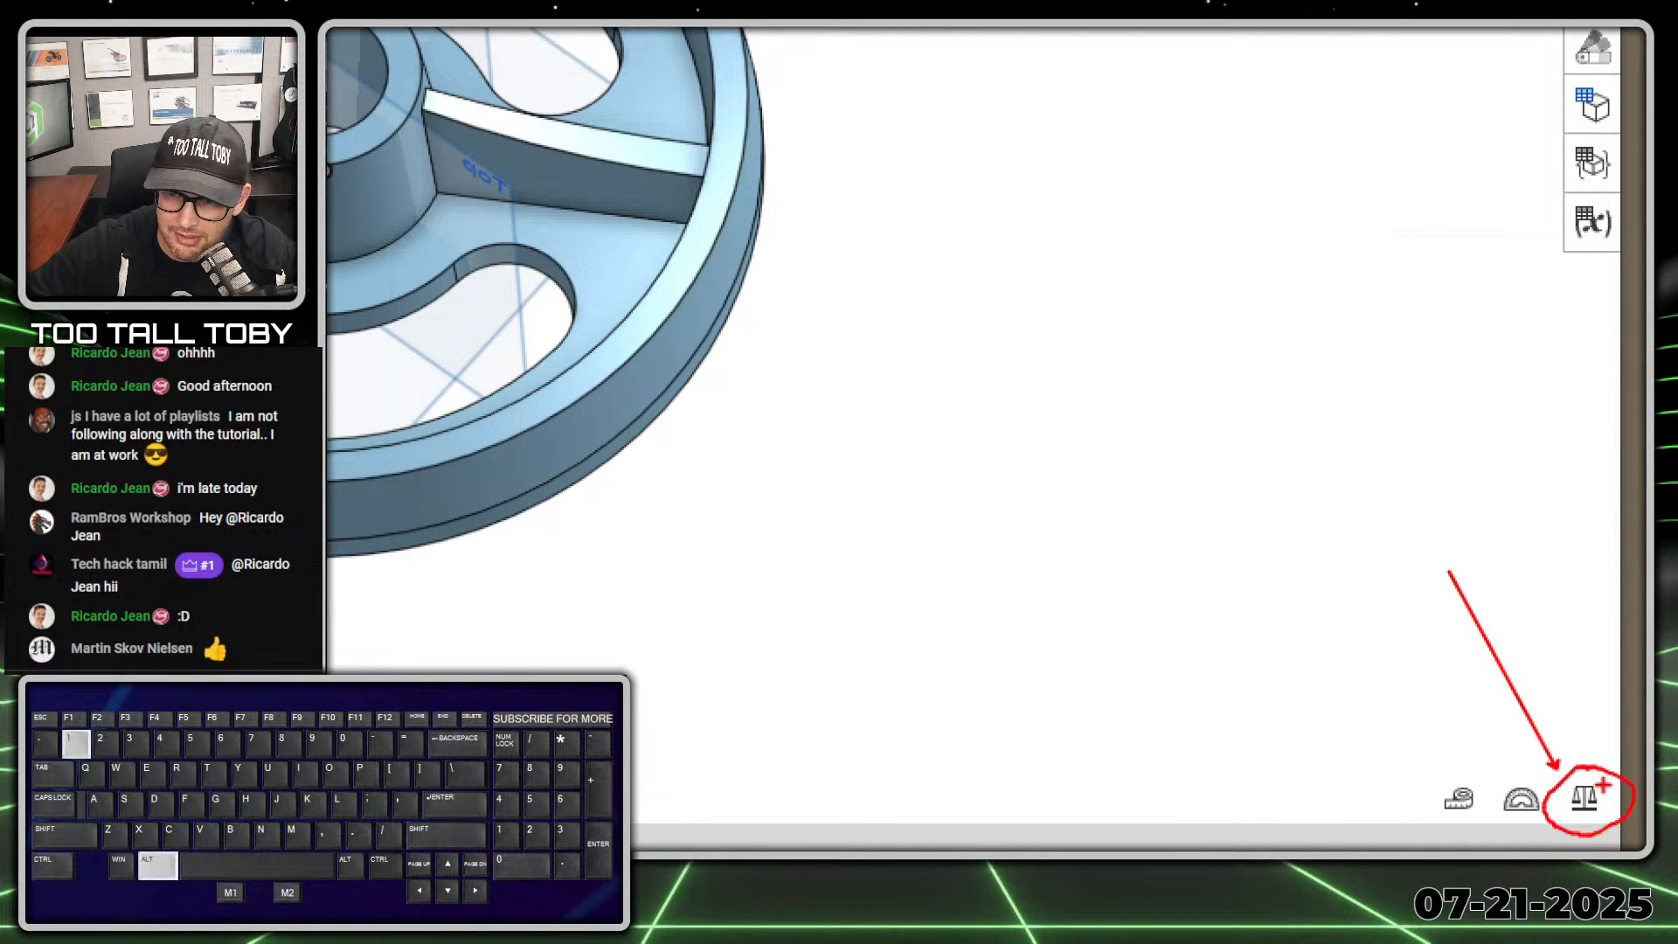
{"action": "left_click", "coordinate": [1585, 797]}
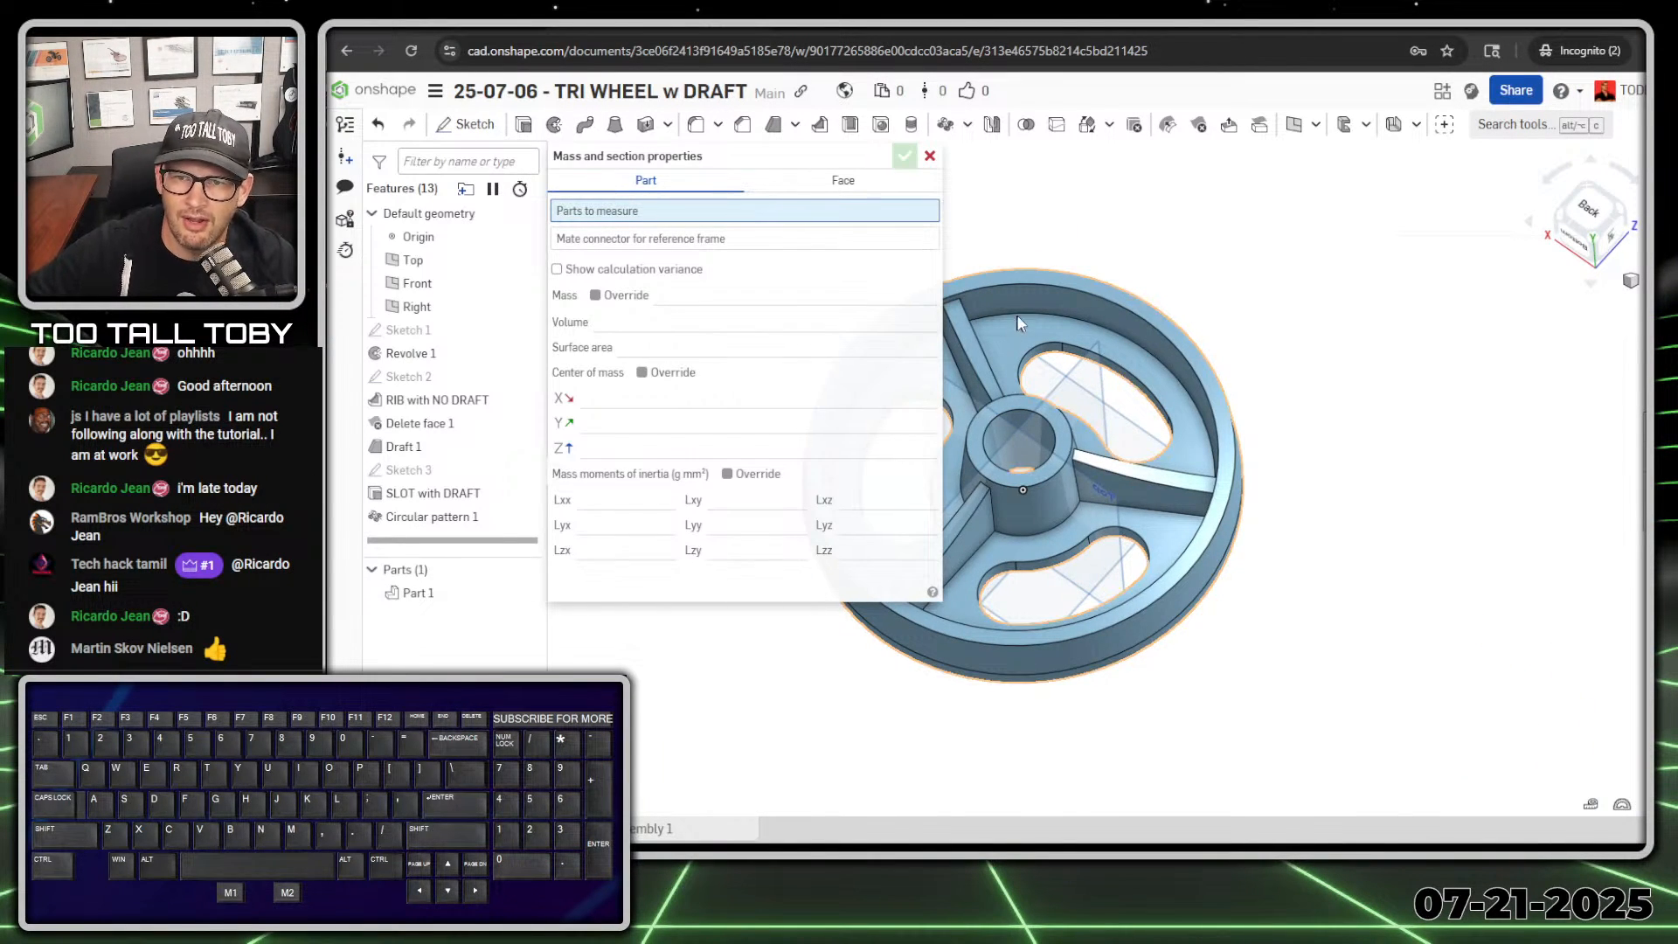
{"action": "left_click", "coordinate": [1084, 316]}
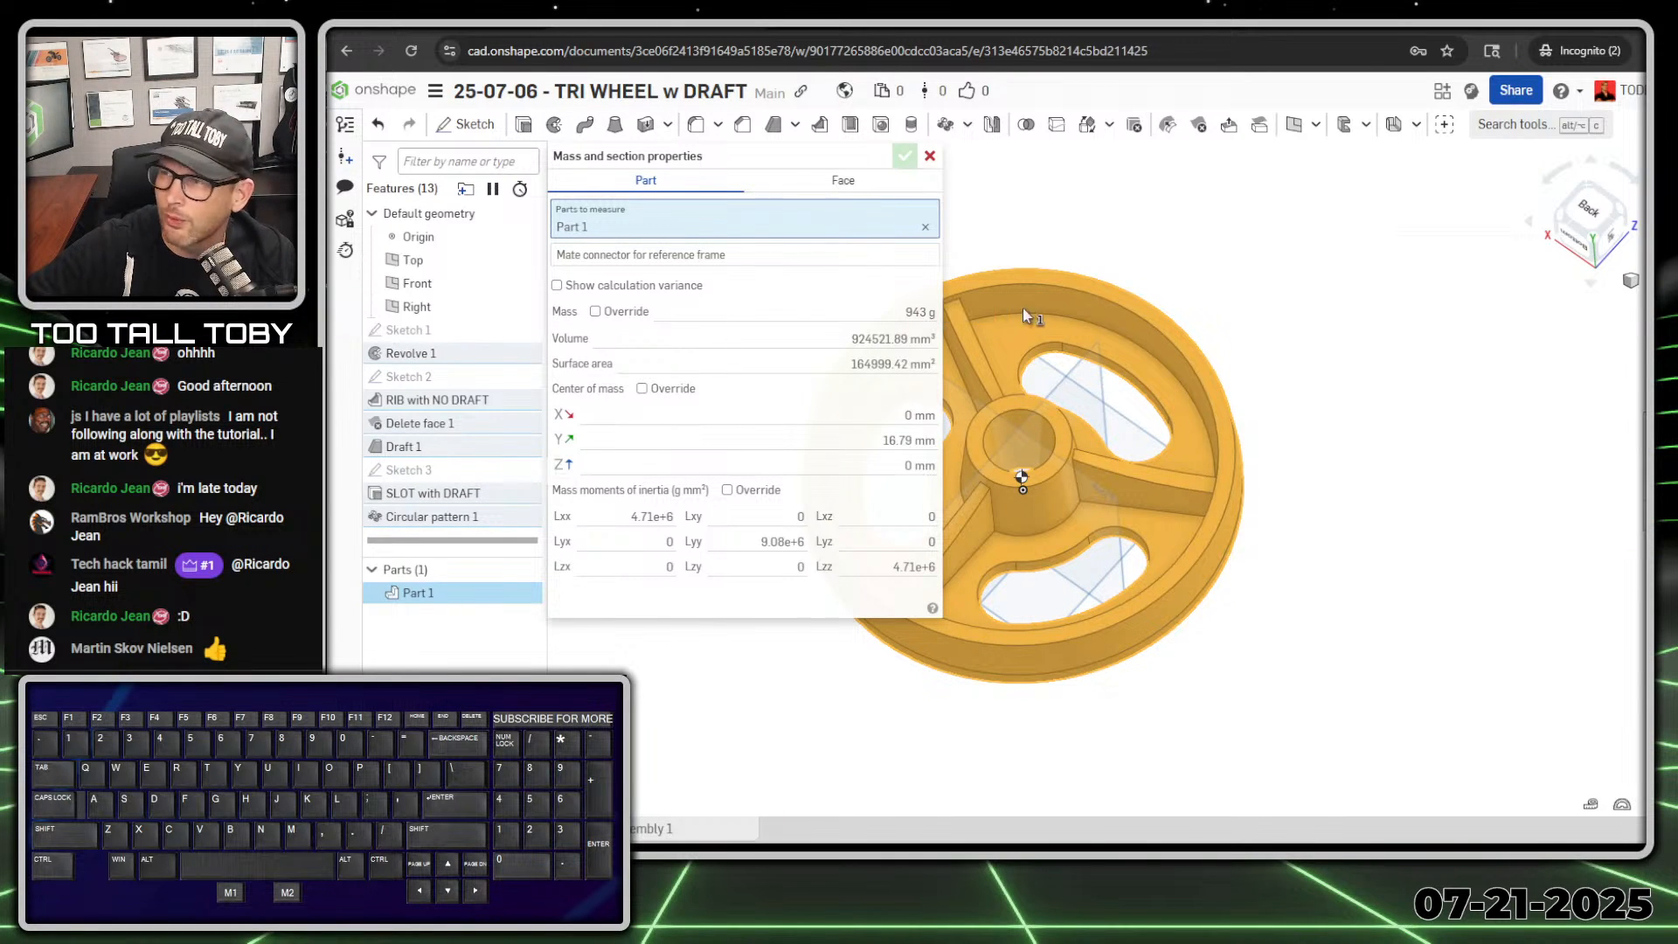
Step: Switch to the Too Tall Toby submission timer page, replace the mass answer with 943 grams and submit it for checking
{"action": "left_click_drag", "start_coordinate": [1677, 21], "coordinate": [852, 21]}
{"action": "left_click", "coordinate": [1409, 577]}
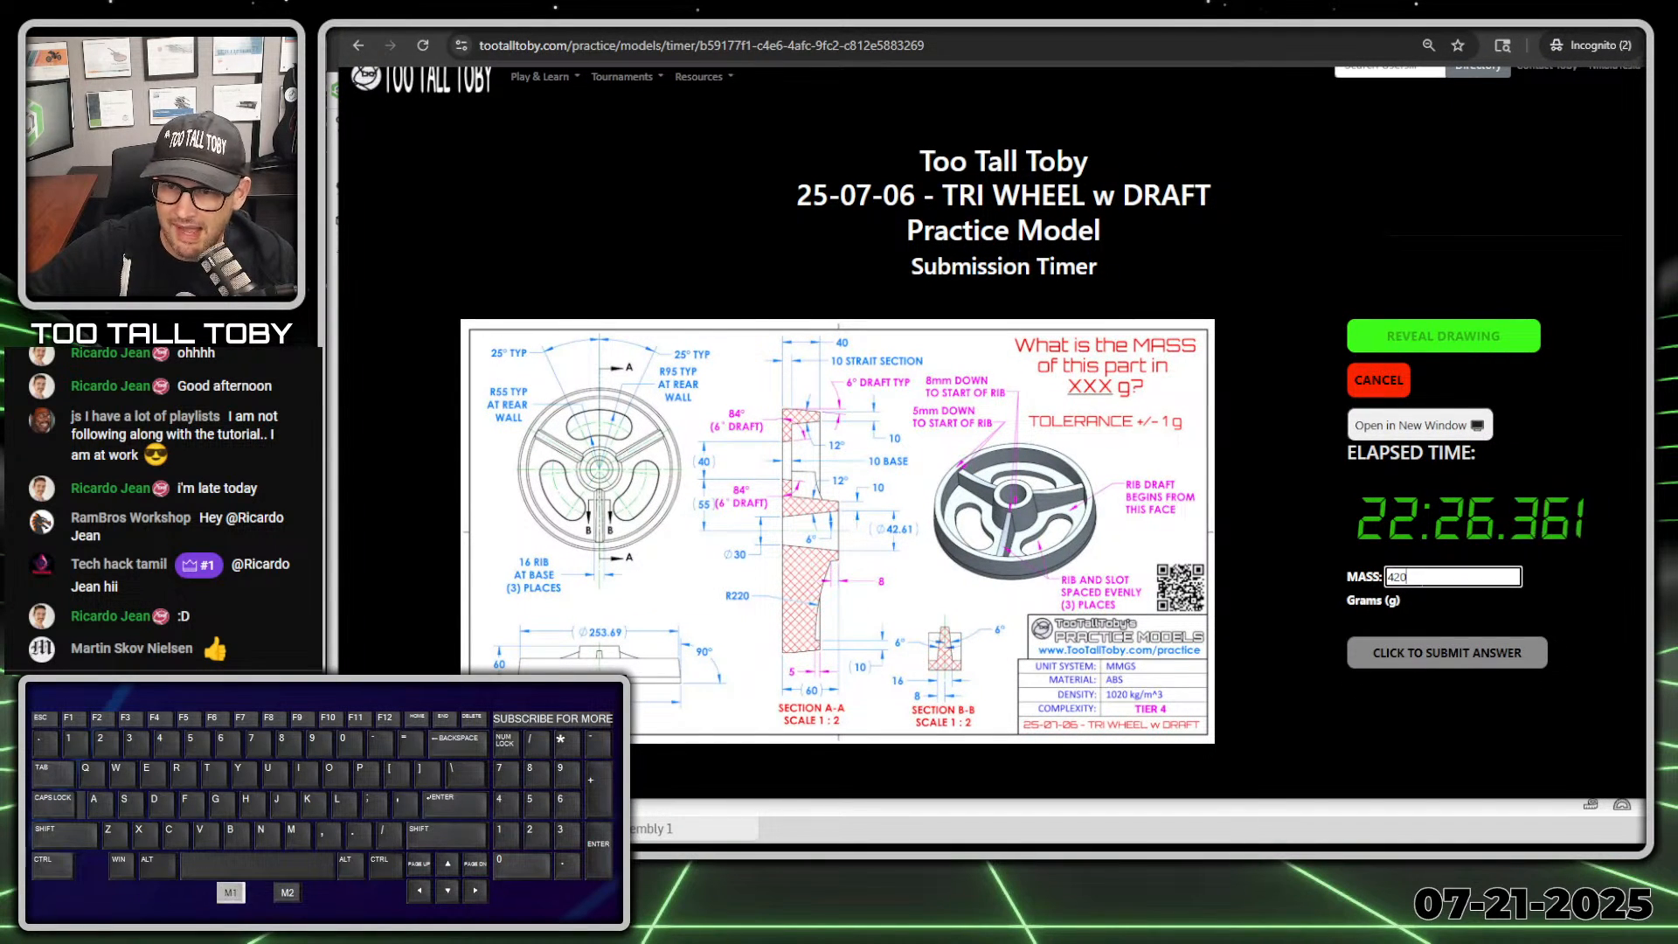
{"action": "key", "text": "BackSpace"}
{"action": "key", "text": "BackSpace"}
{"action": "key", "text": "BackSpace"}
{"action": "type", "text": "943"}
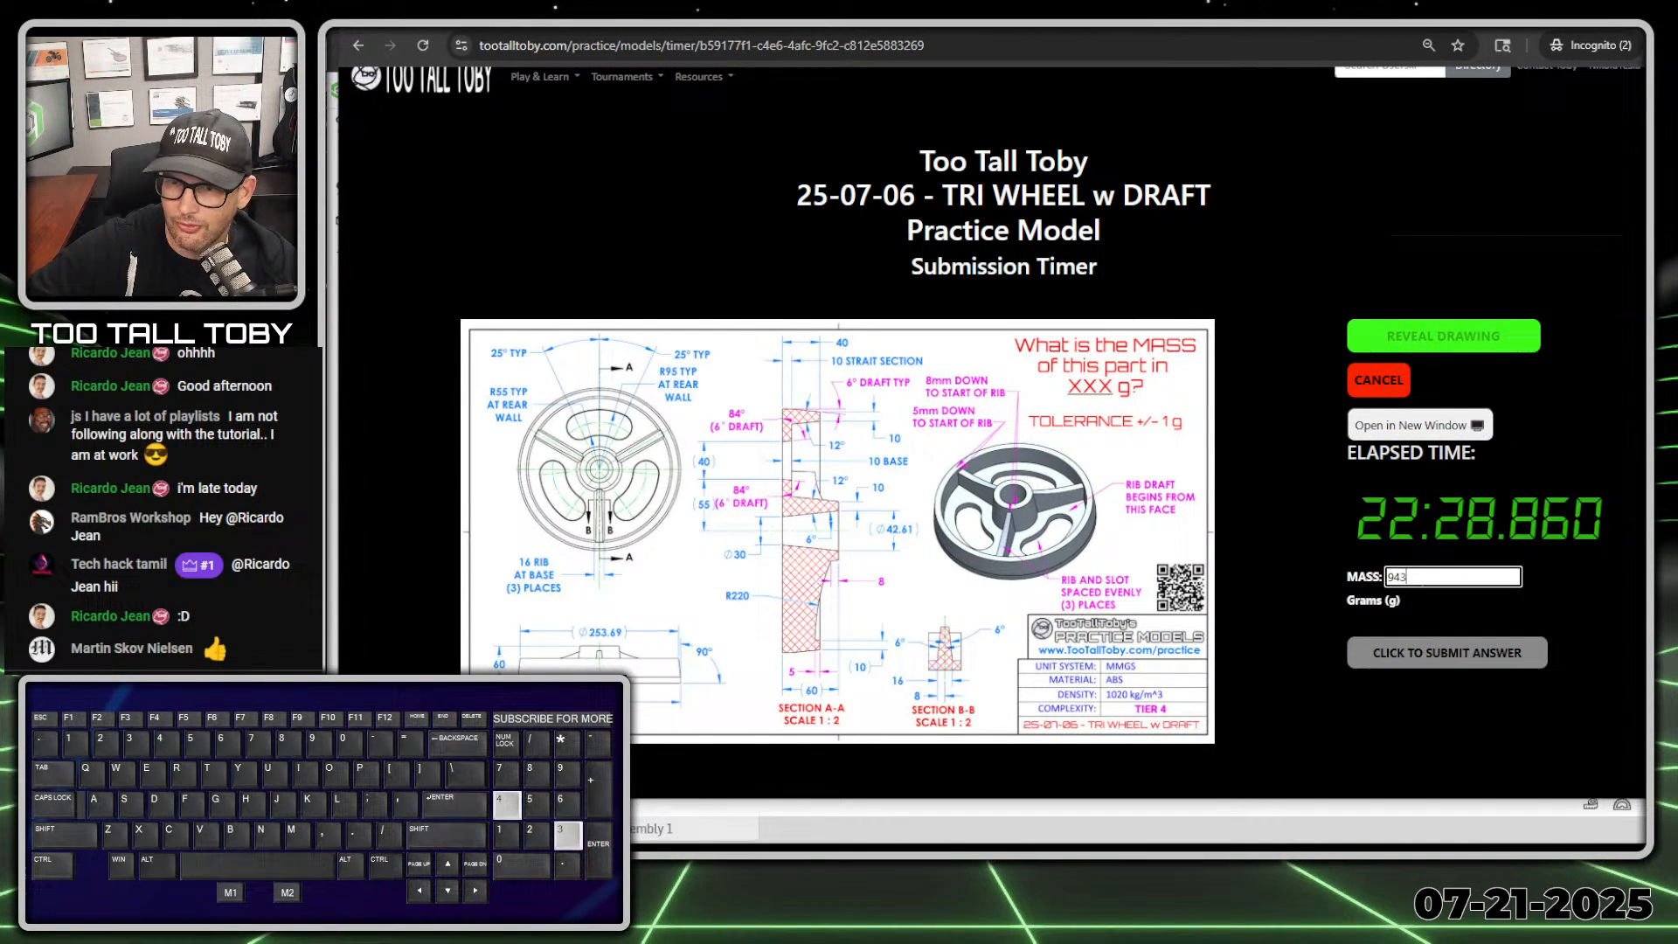
{"action": "key", "text": "Return"}
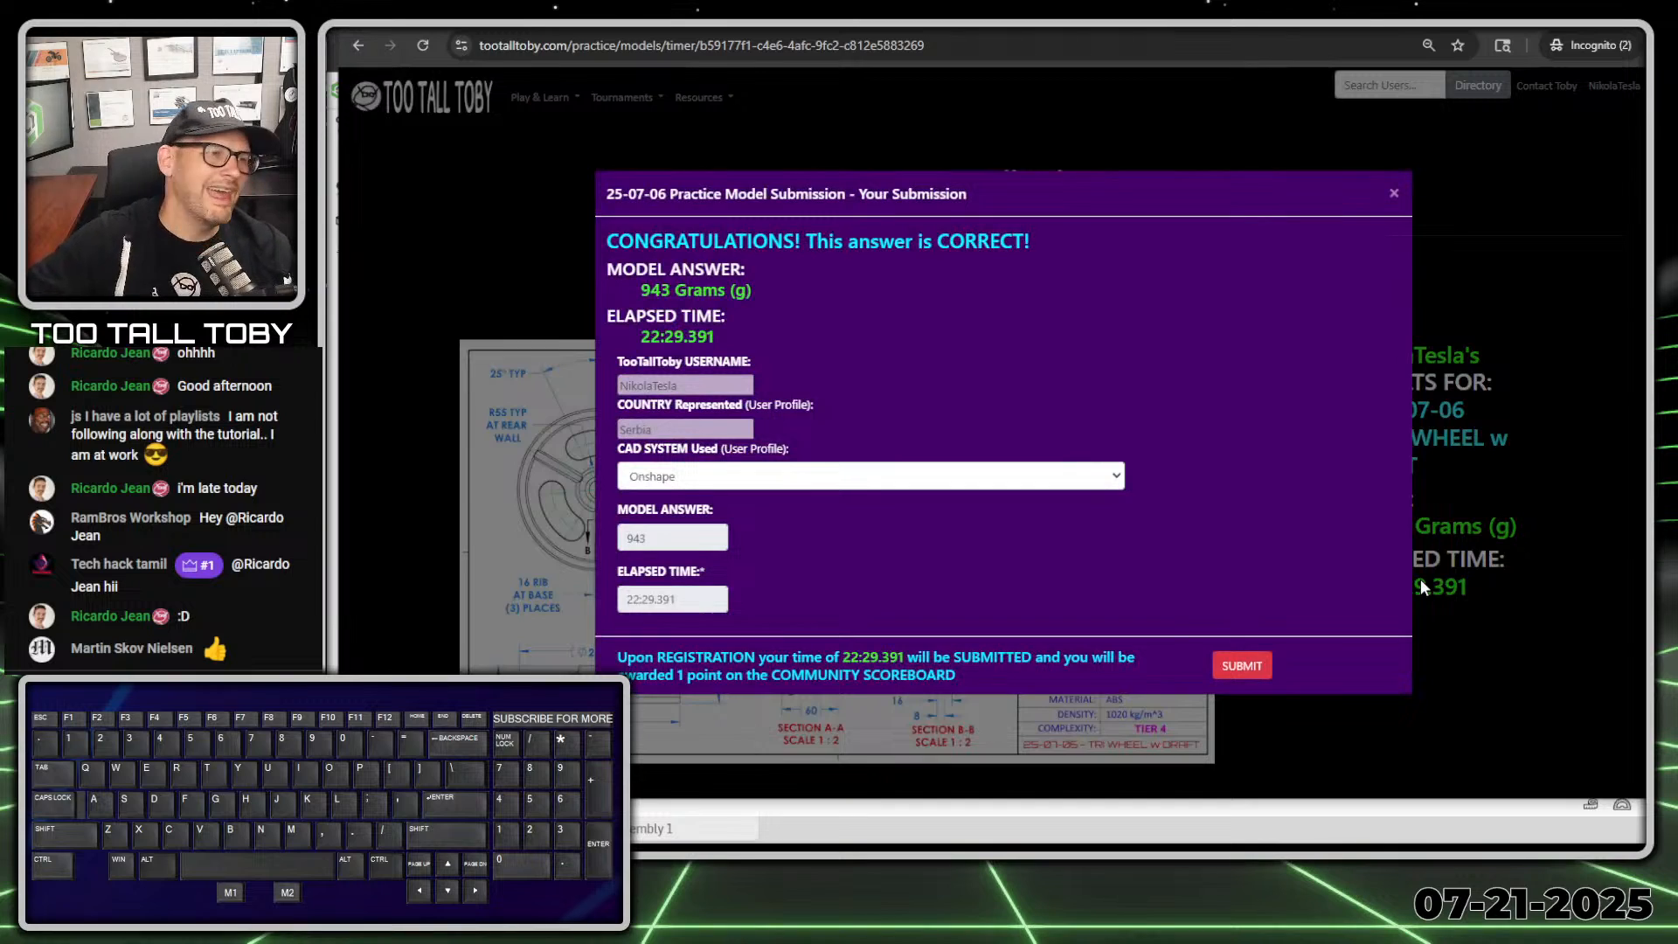
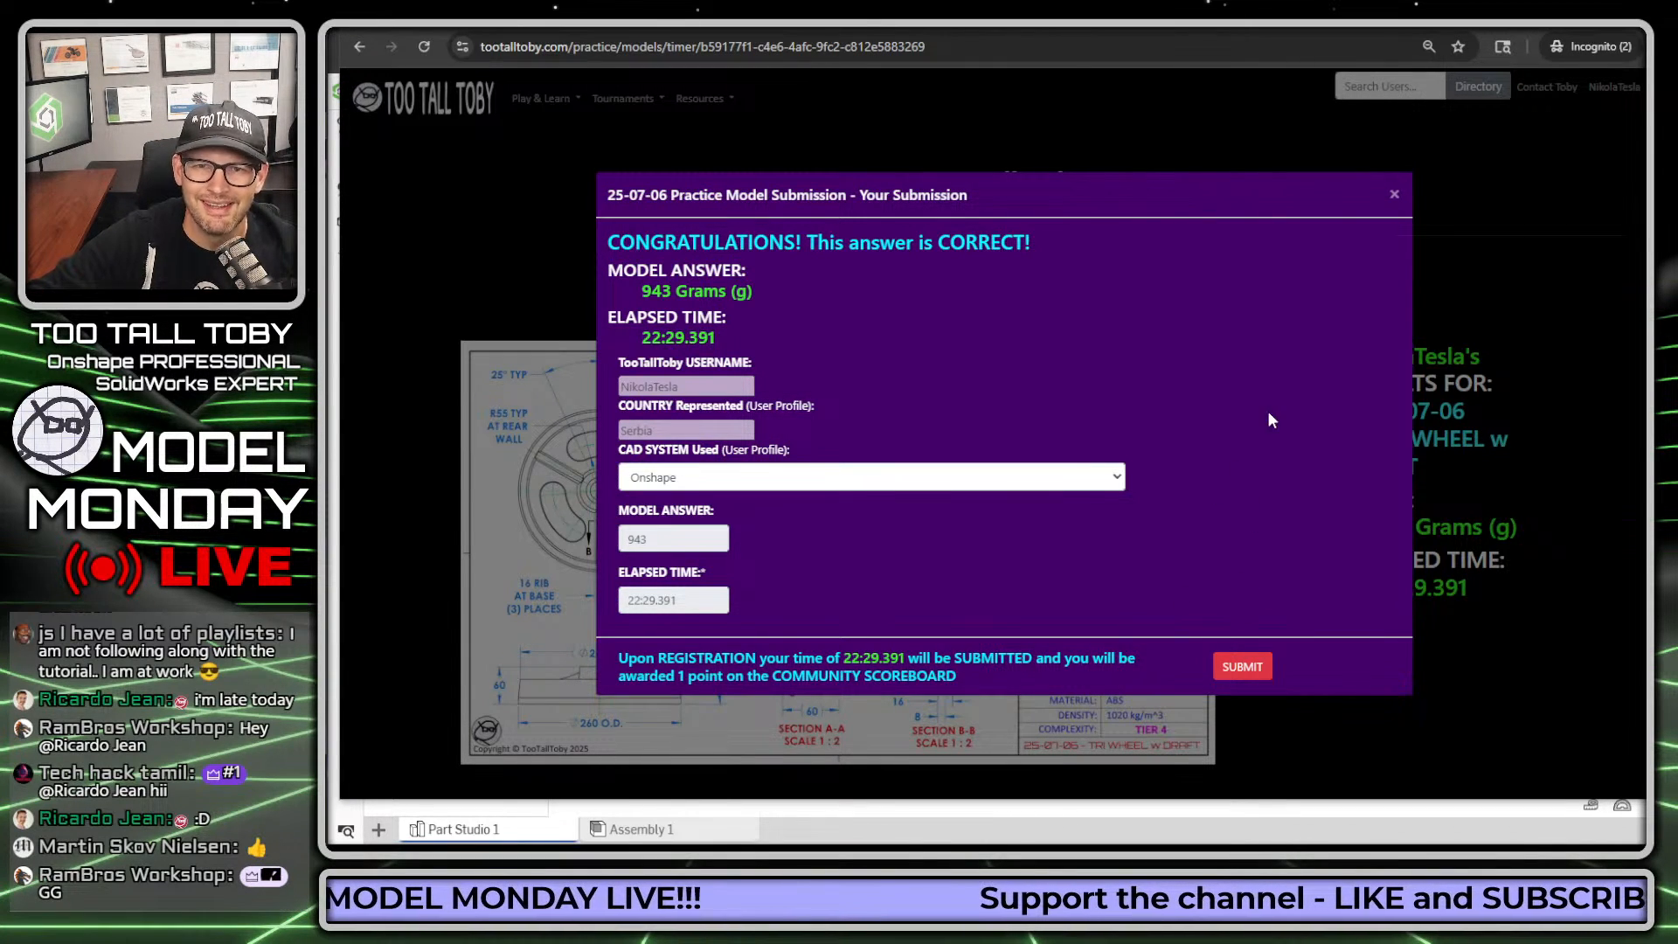
Step: Submit the completed practice model result to the community scoreboard and dismiss the congratulations banner
{"action": "left_click", "coordinate": [1243, 668]}
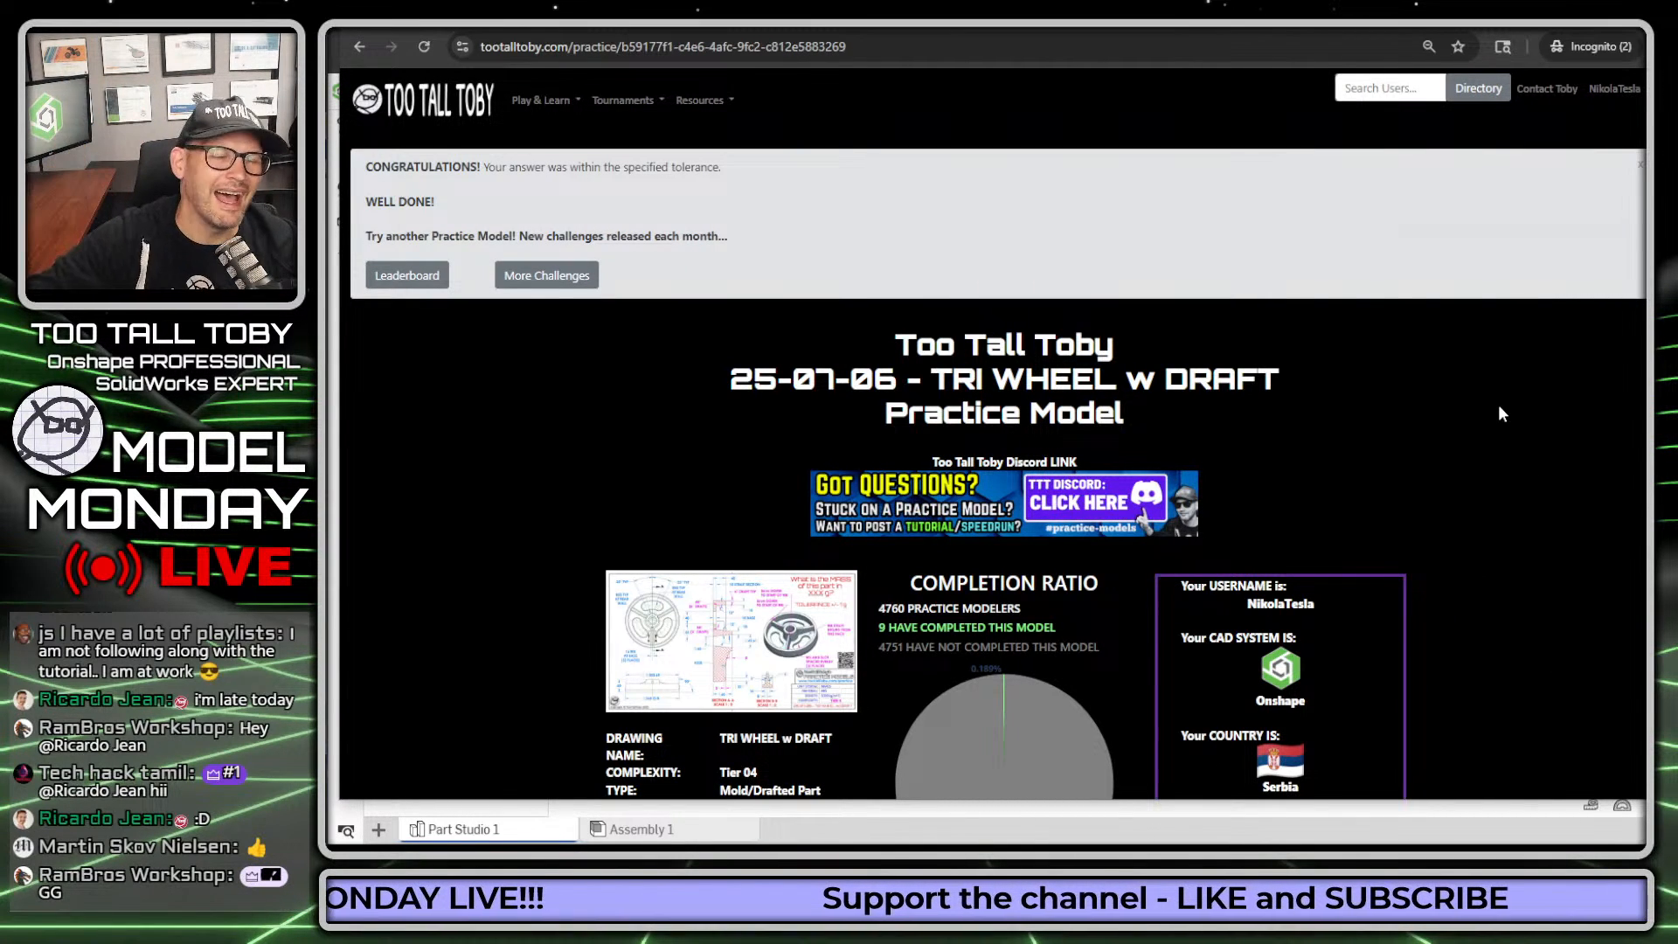
{"action": "left_click", "coordinate": [1641, 166]}
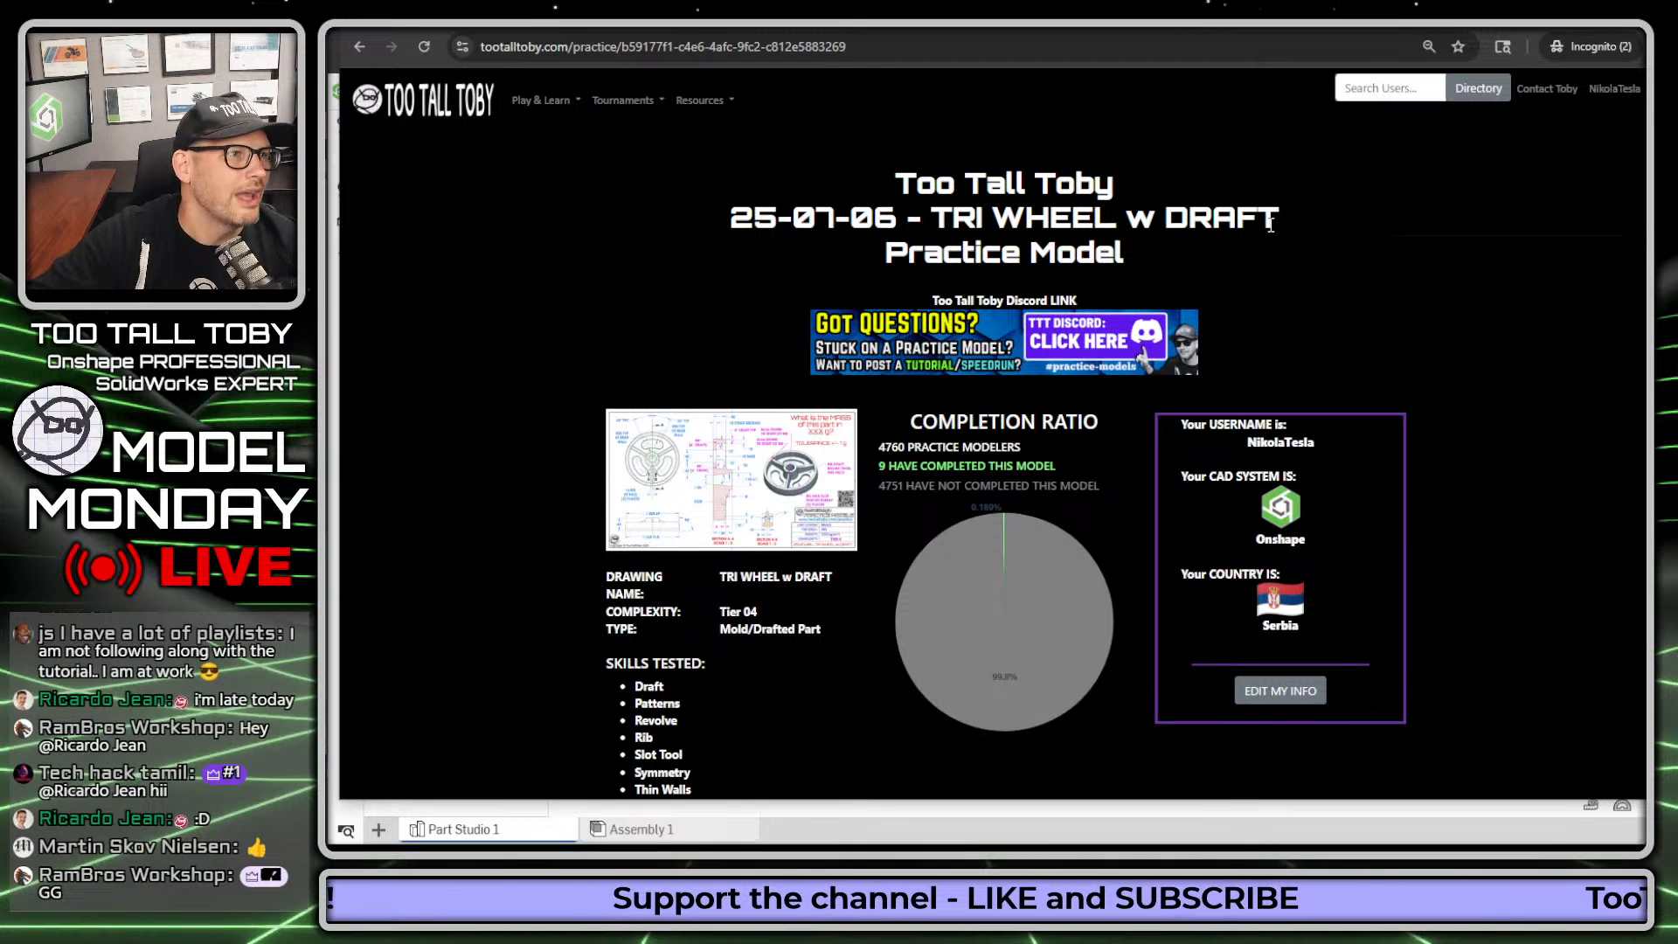
Step: Review the TRI WHEEL w DRAFT practice model page, including the completion ratio and the tested skills
{"action": "scroll", "coordinate": [1330, 371], "scroll_direction": "down", "scroll_amount": 1}
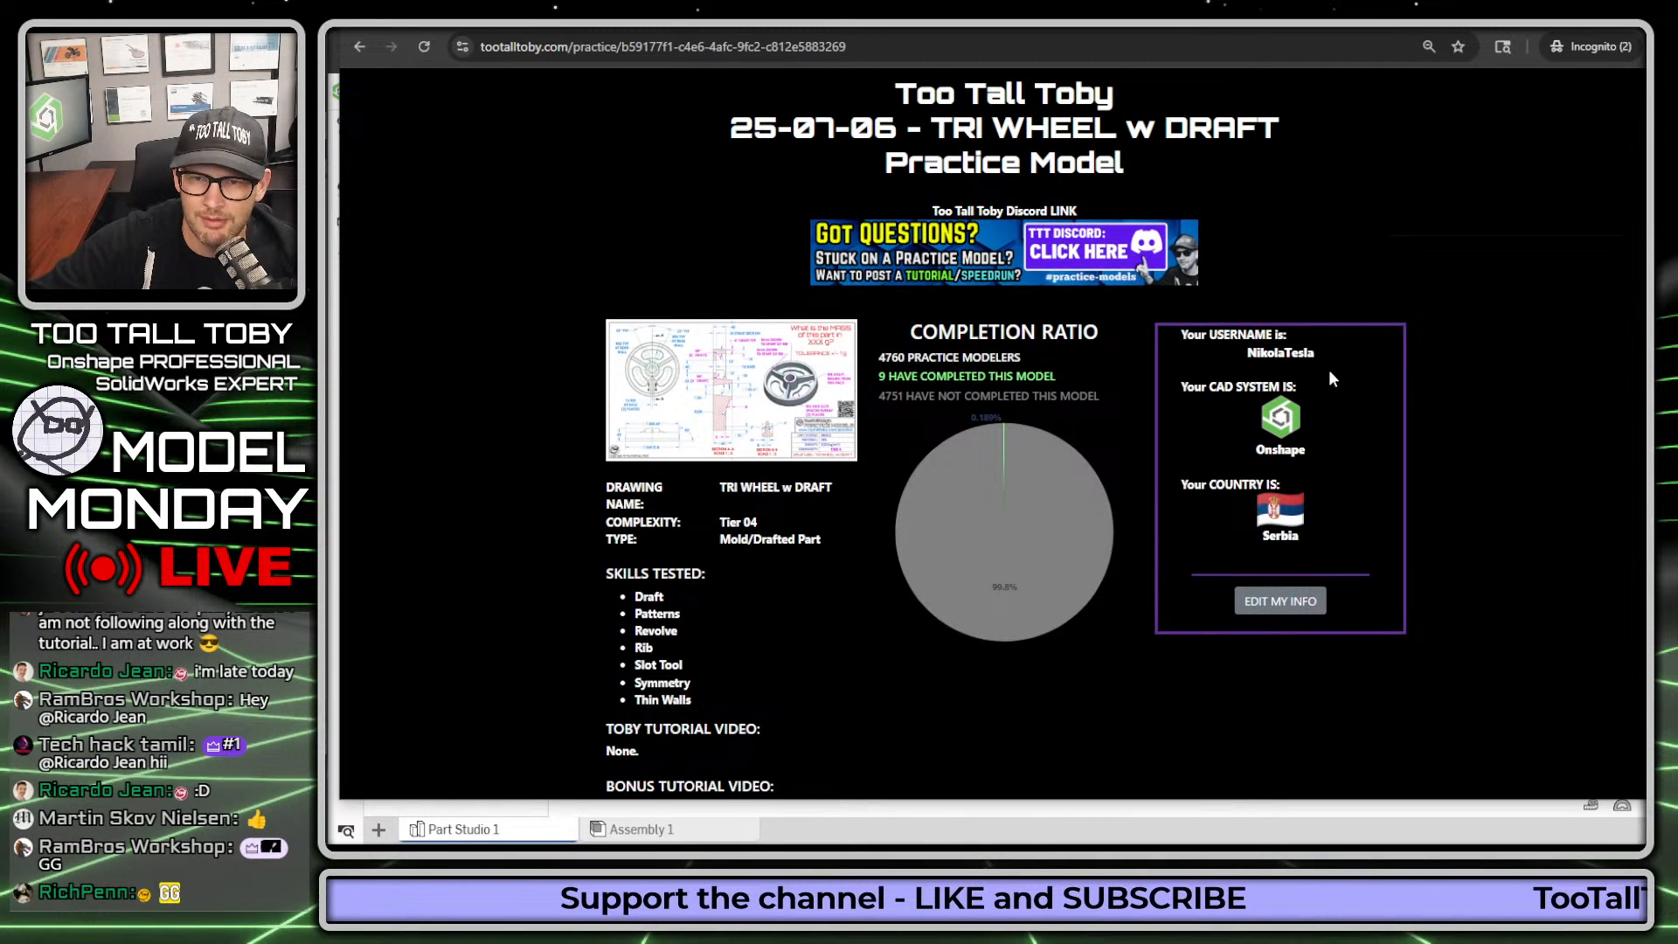
{"action": "scroll", "coordinate": [1330, 371], "scroll_direction": "down", "scroll_amount": 1}
{"action": "scroll", "coordinate": [1329, 369], "scroll_direction": "up", "scroll_amount": 2}
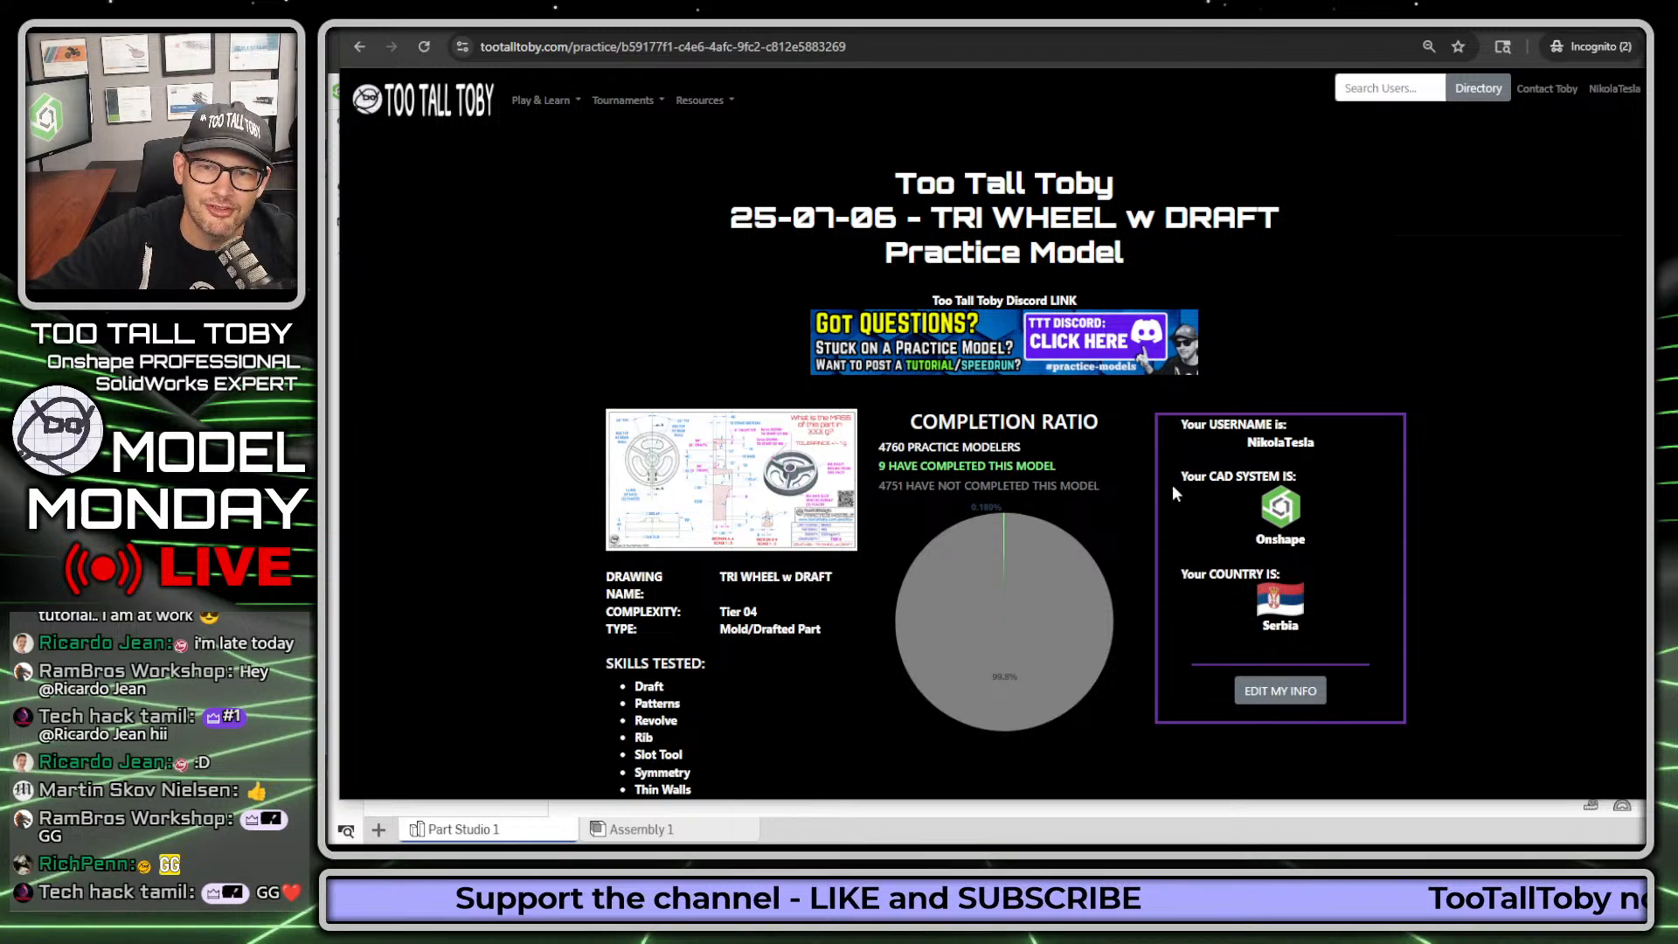
{"action": "scroll", "coordinate": [1058, 429], "scroll_direction": "down", "scroll_amount": 1}
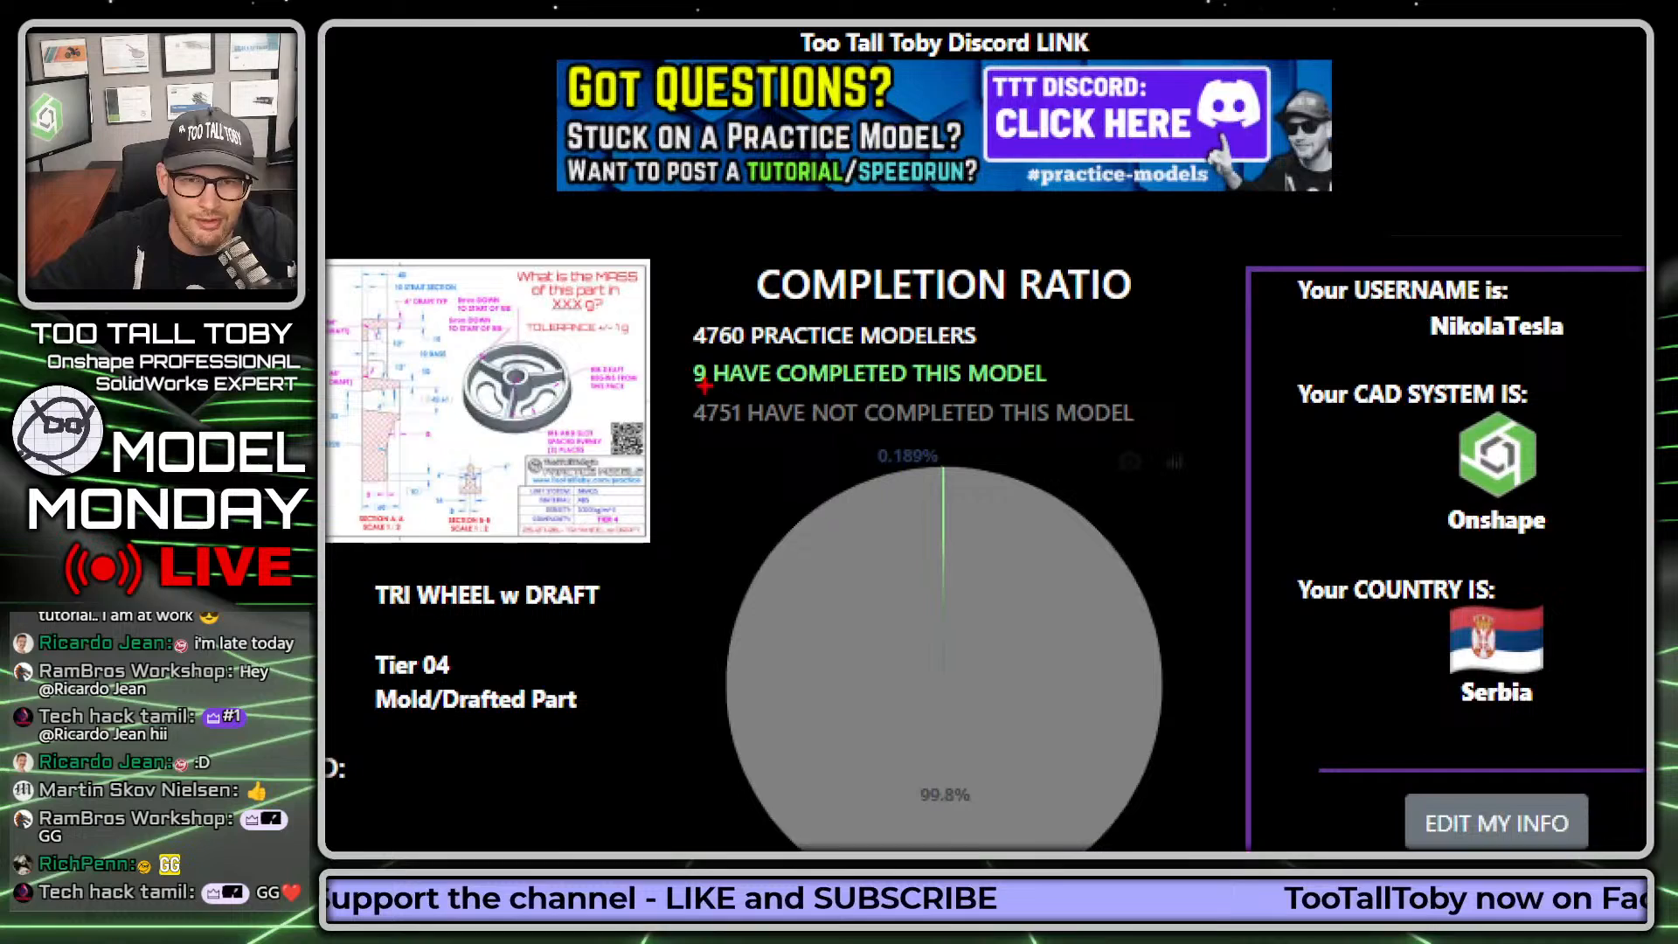
{"action": "mouse_move", "coordinate": [872, 385]}
{"action": "left_mouse_down"}
{"action": "mouse_move", "coordinate": [1066, 385]}
{"action": "mouse_move", "coordinate": [873, 353]}
{"action": "mouse_move", "coordinate": [685, 374]}
{"action": "mouse_move", "coordinate": [696, 405]}
{"action": "left_mouse_up"}
{"action": "key", "text": "Escape"}
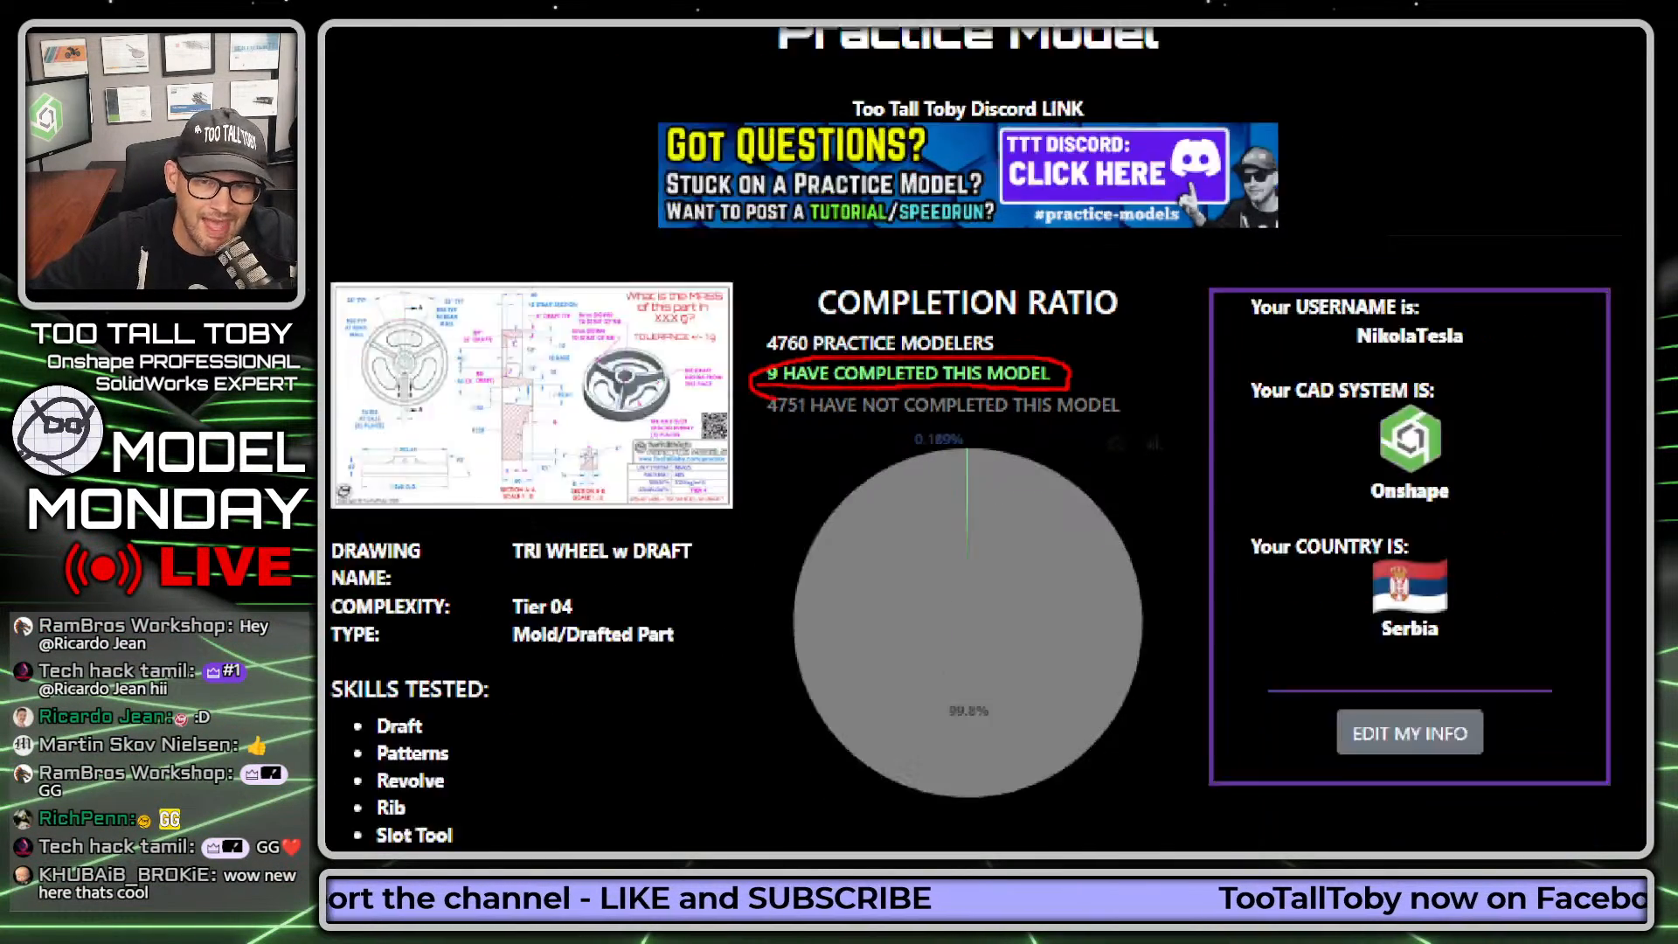
{"action": "scroll", "coordinate": [969, 372], "scroll_direction": "down", "scroll_amount": 8}
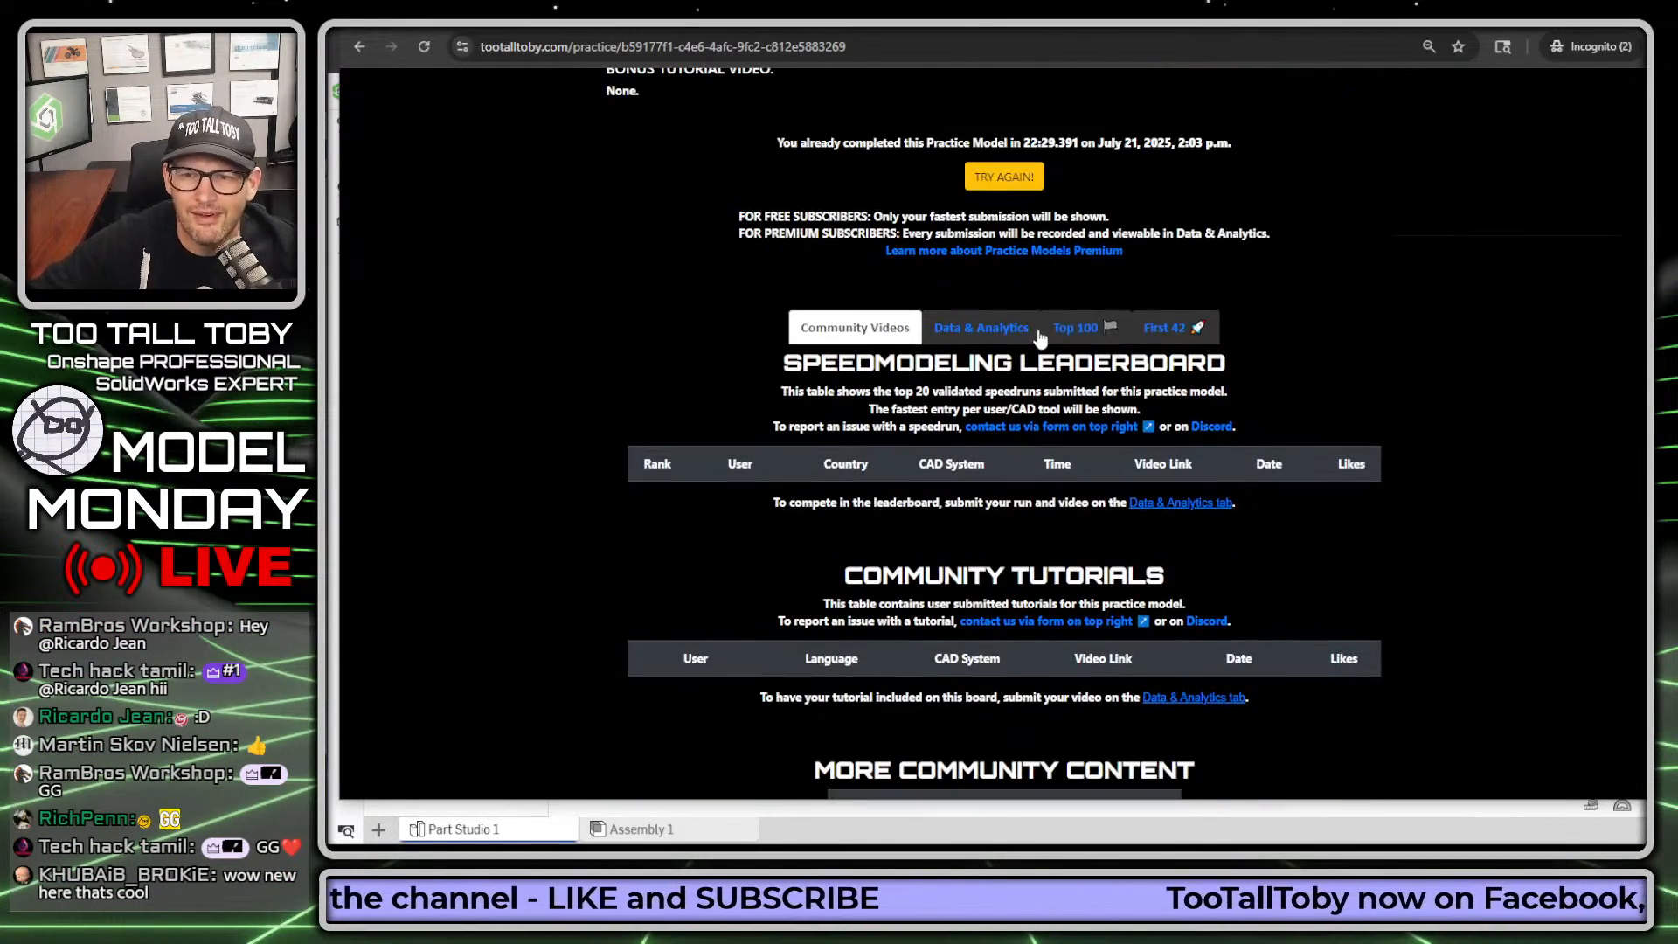
Step: Examine the practice model's First 42 ranking for submission order, CAD systems and times, and switch back to the wheel in Onshape
{"action": "left_click", "coordinate": [1167, 328]}
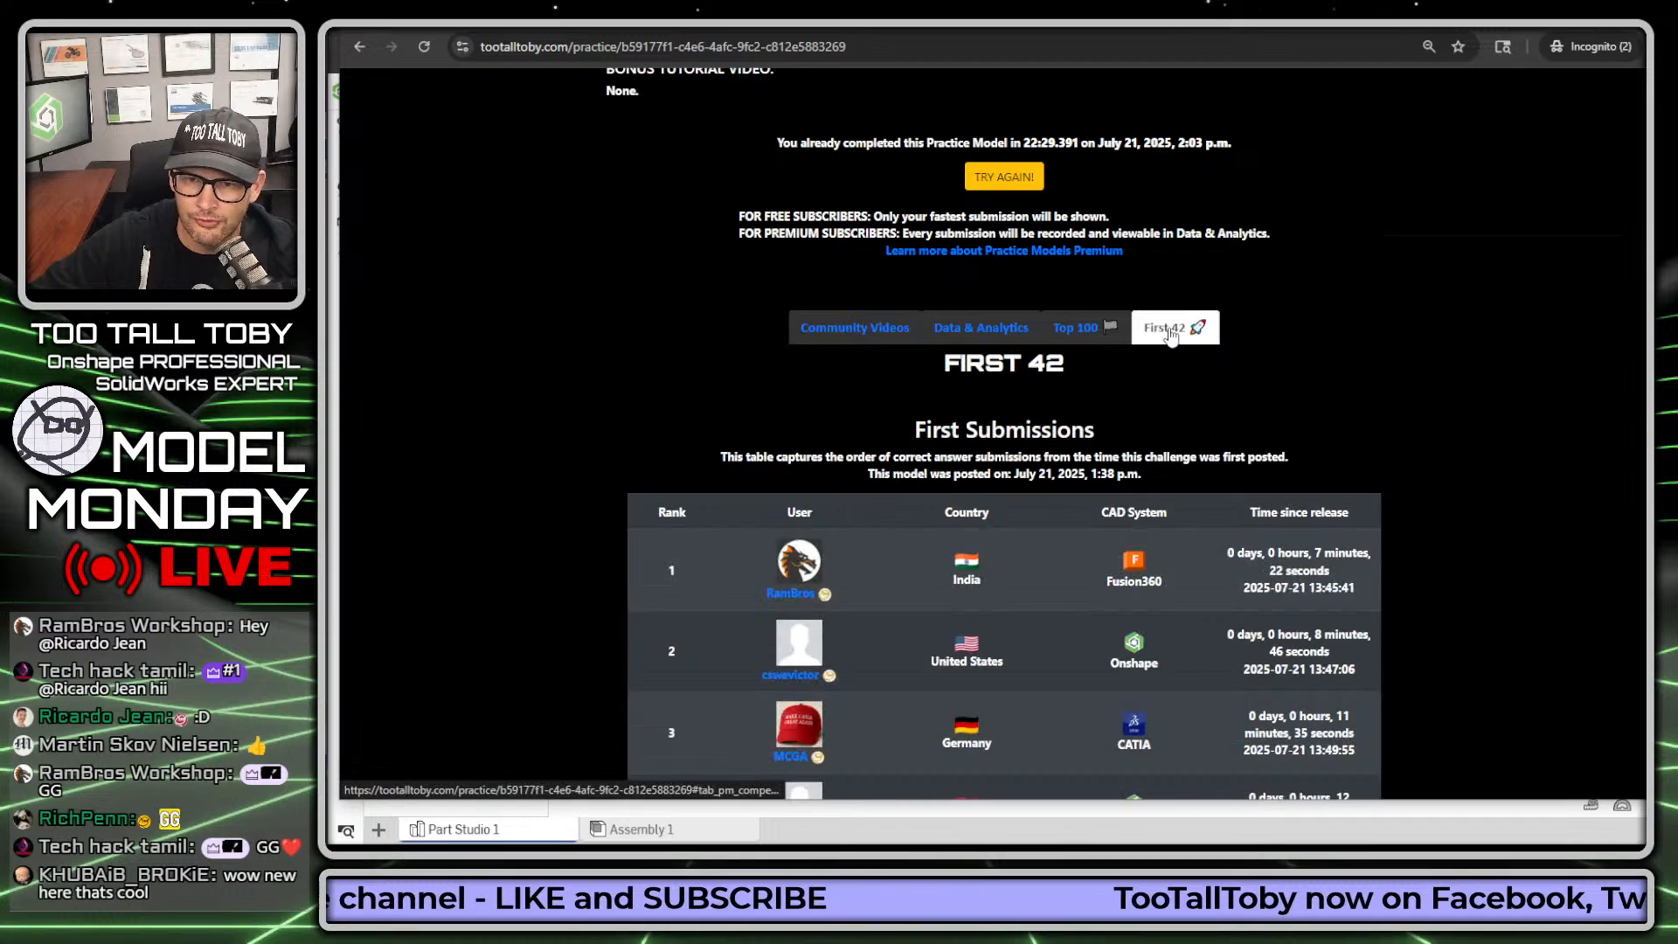
{"action": "scroll", "coordinate": [1402, 268], "scroll_direction": "down", "scroll_amount": 3}
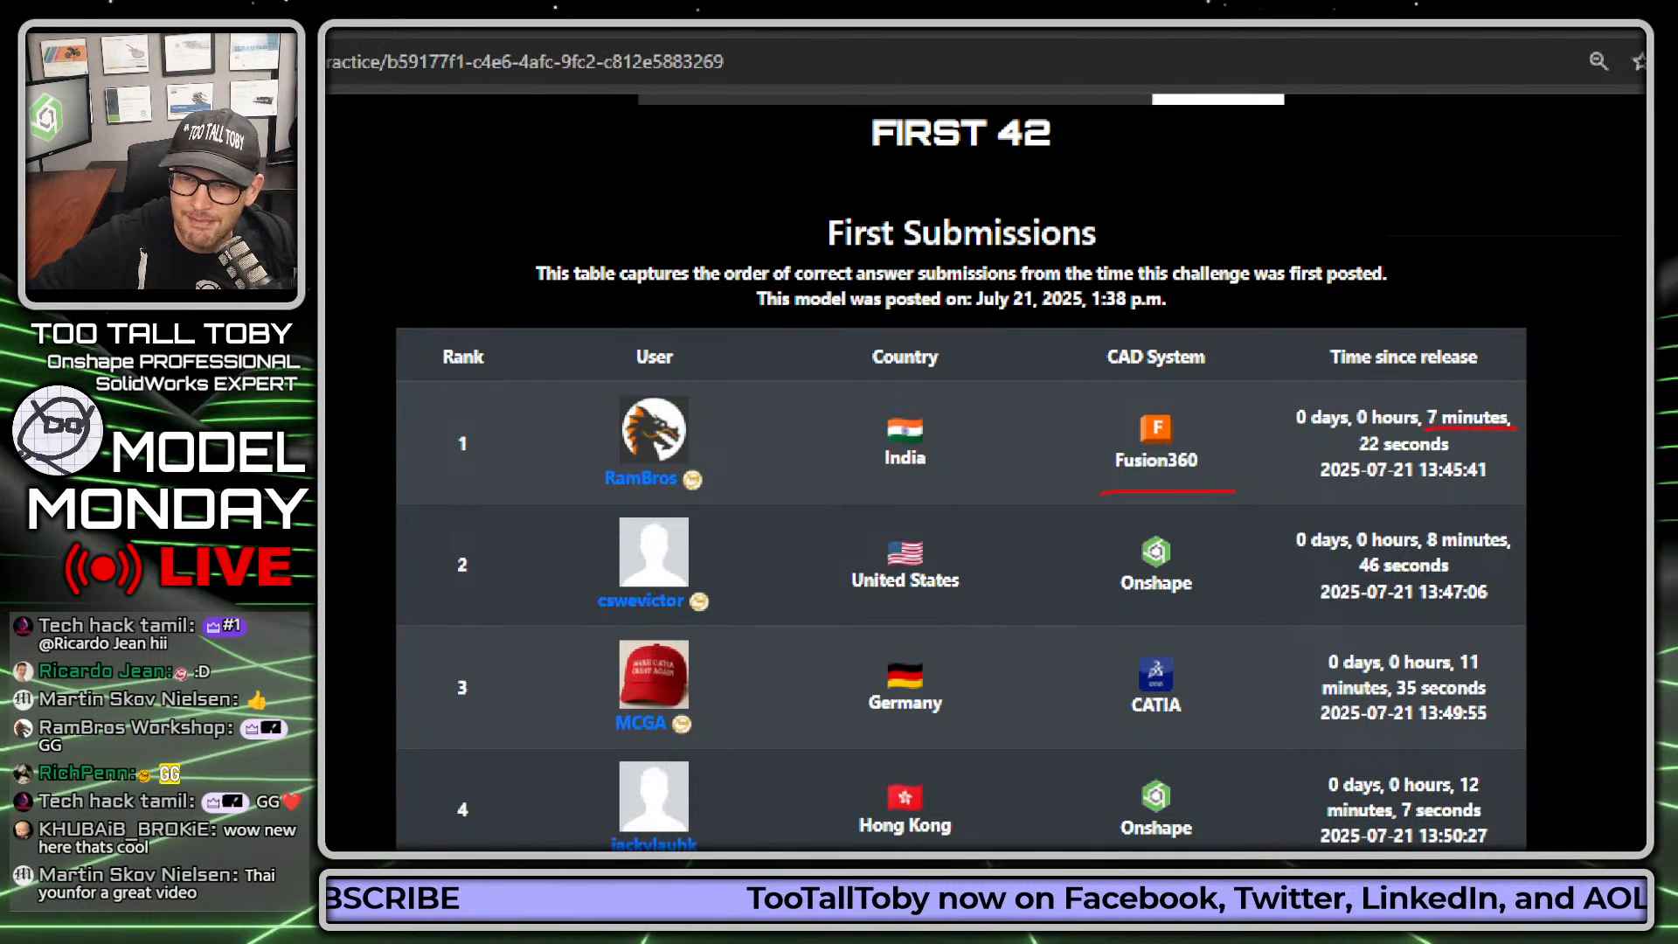
{"action": "left_click_drag", "start_coordinate": [1369, 453], "coordinate": [1460, 456]}
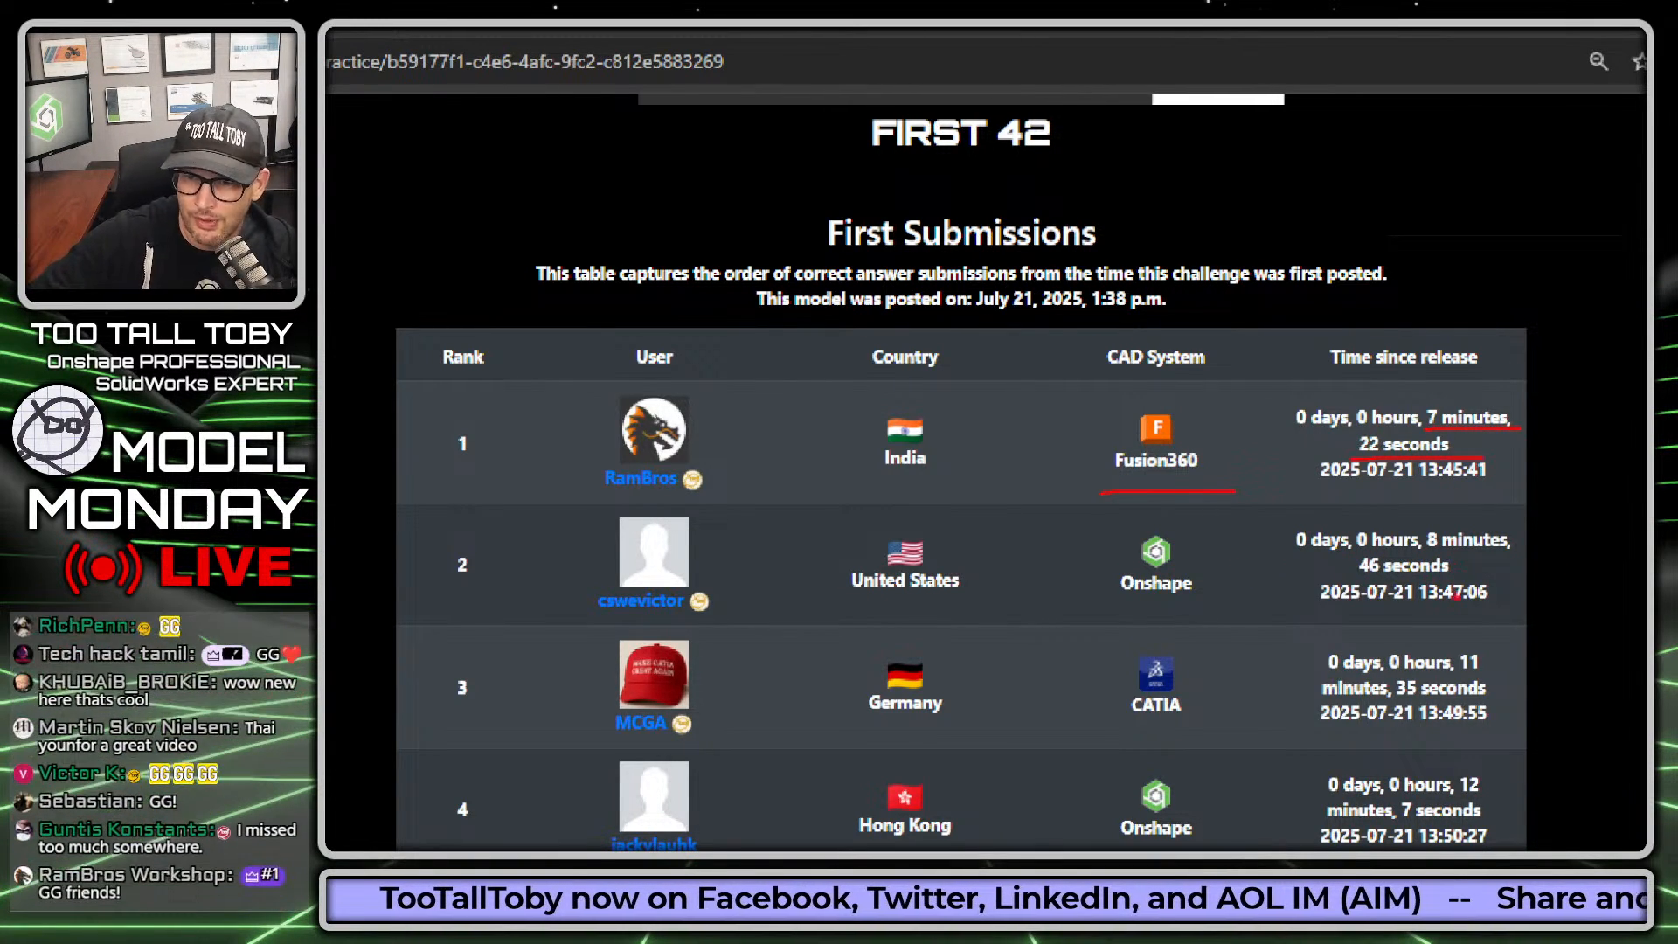
{"action": "right_click", "coordinate": [1473, 589]}
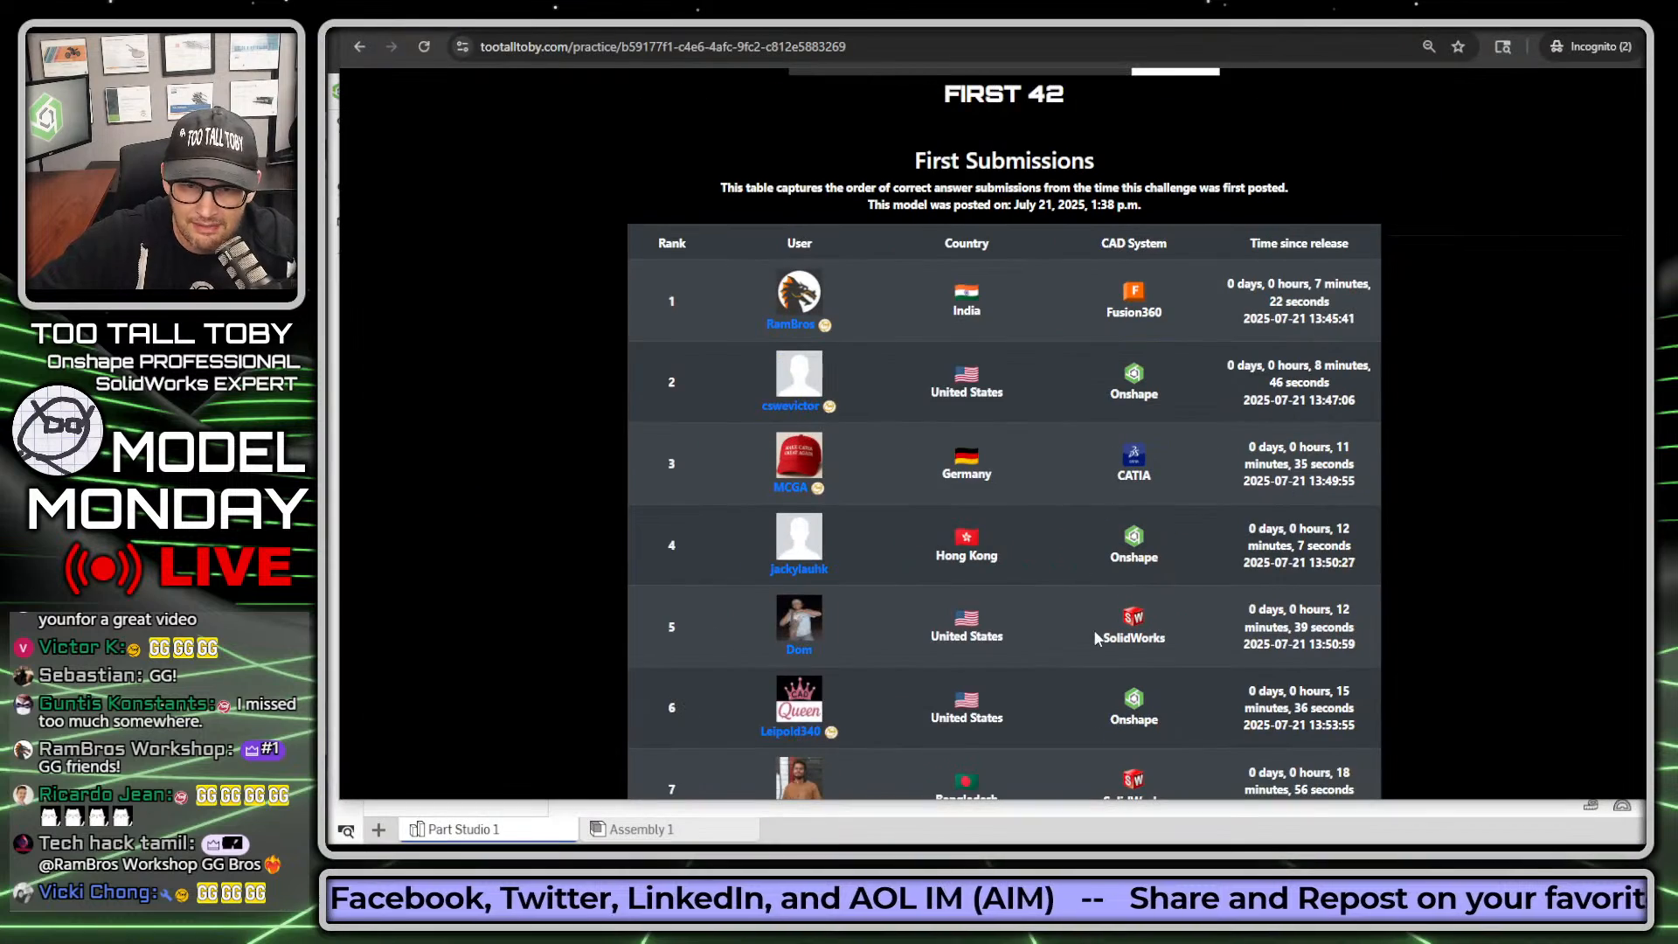
{"action": "scroll", "coordinate": [1080, 632], "scroll_direction": "down", "scroll_amount": 1}
{"action": "scroll", "coordinate": [1309, 511], "scroll_direction": "down", "scroll_amount": 1}
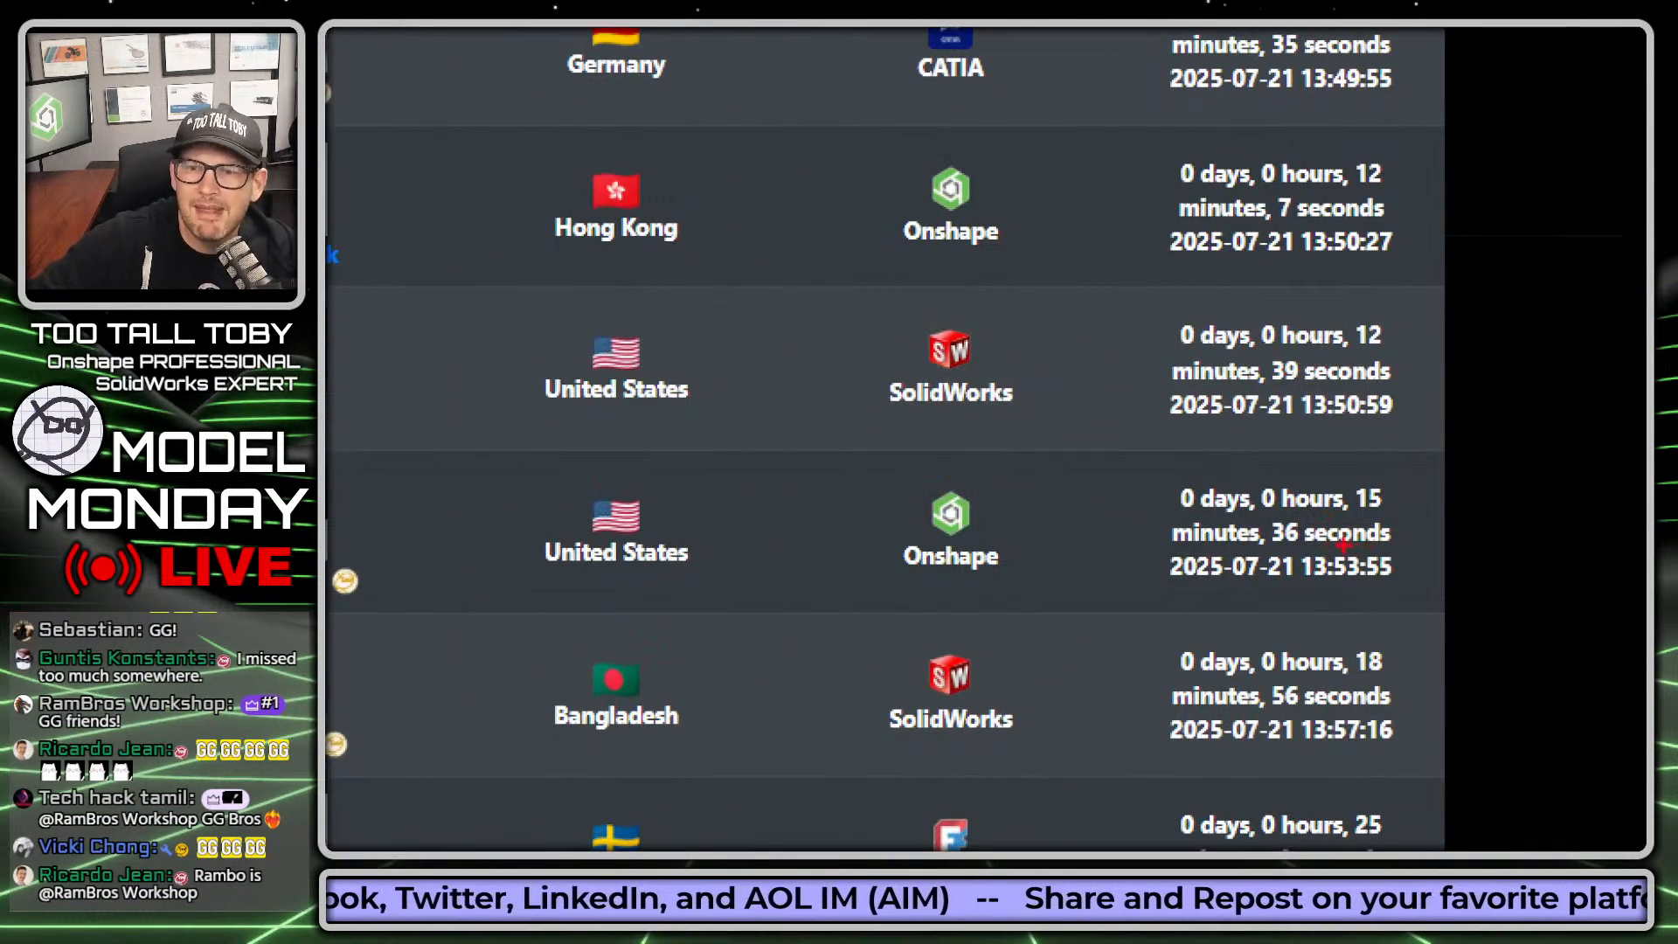
{"action": "scroll", "coordinate": [1240, 572], "scroll_direction": "down", "scroll_amount": 1}
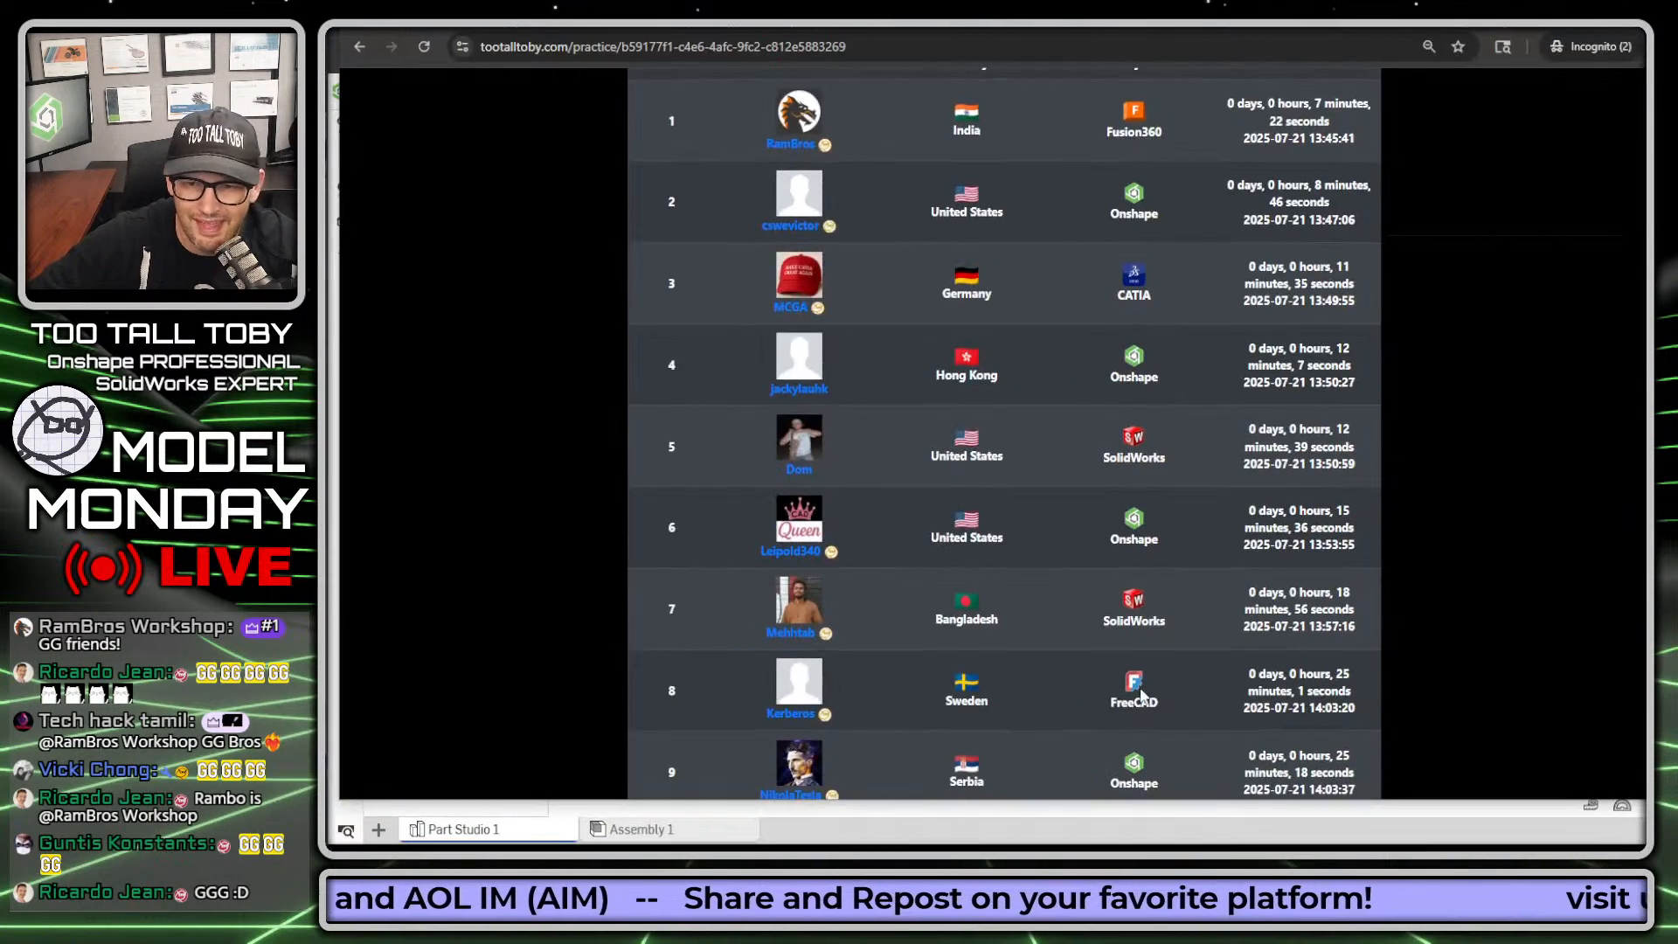
{"action": "scroll", "coordinate": [970, 725], "scroll_direction": "down", "scroll_amount": 1}
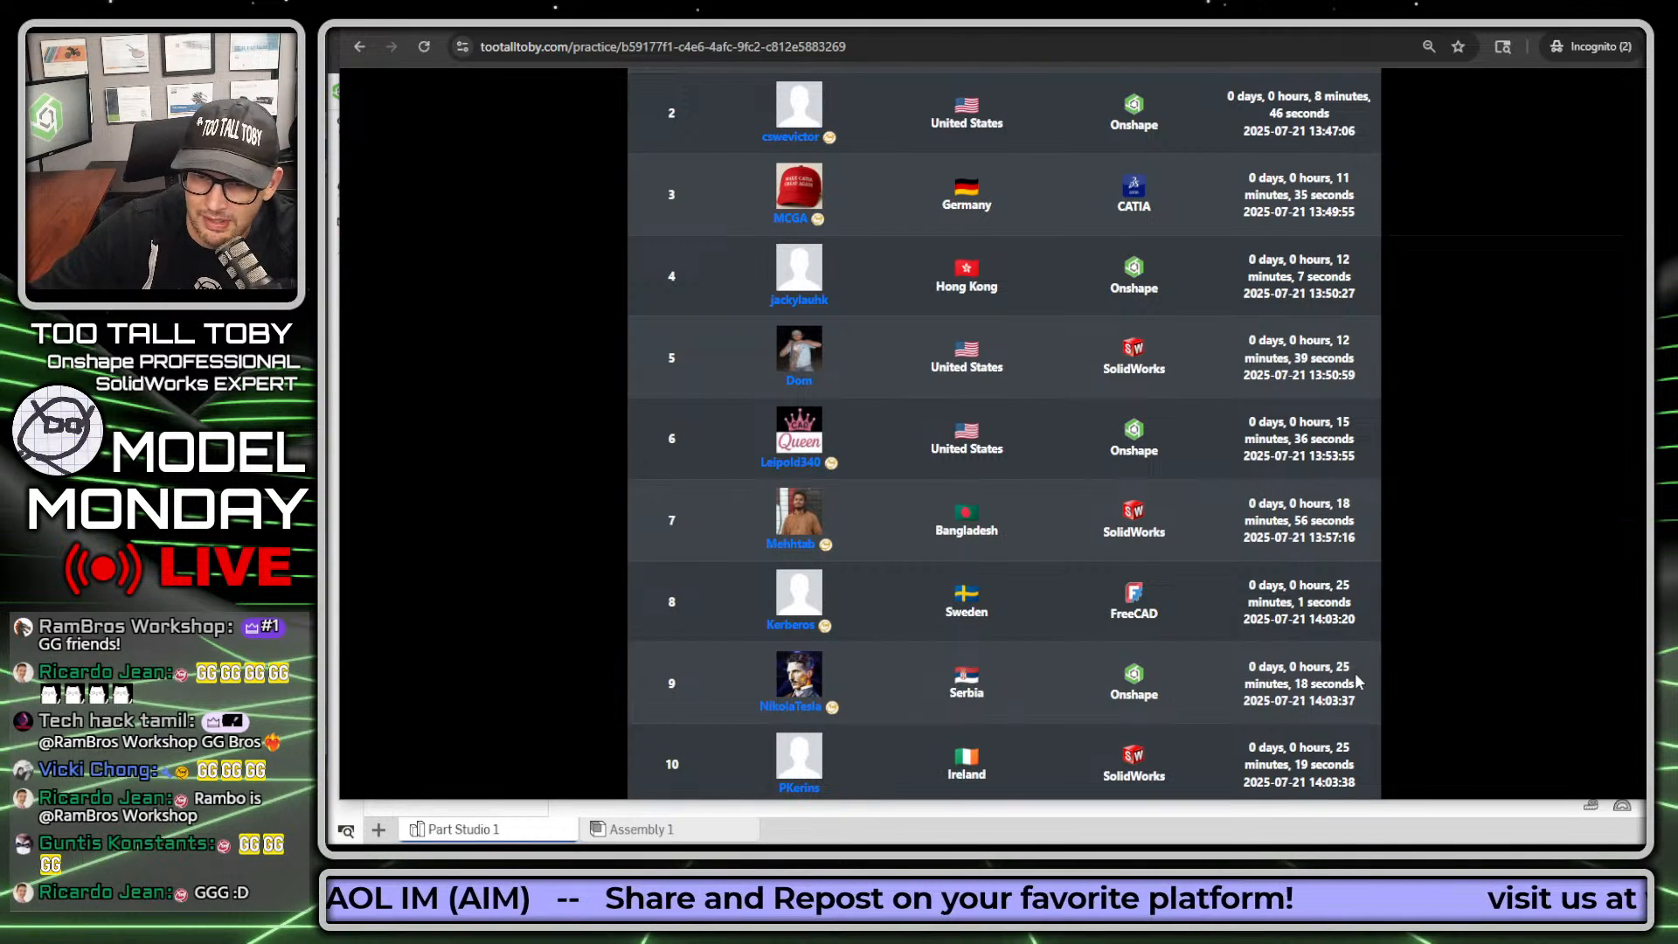
{"action": "scroll", "coordinate": [1298, 684], "scroll_direction": "down", "scroll_amount": 1}
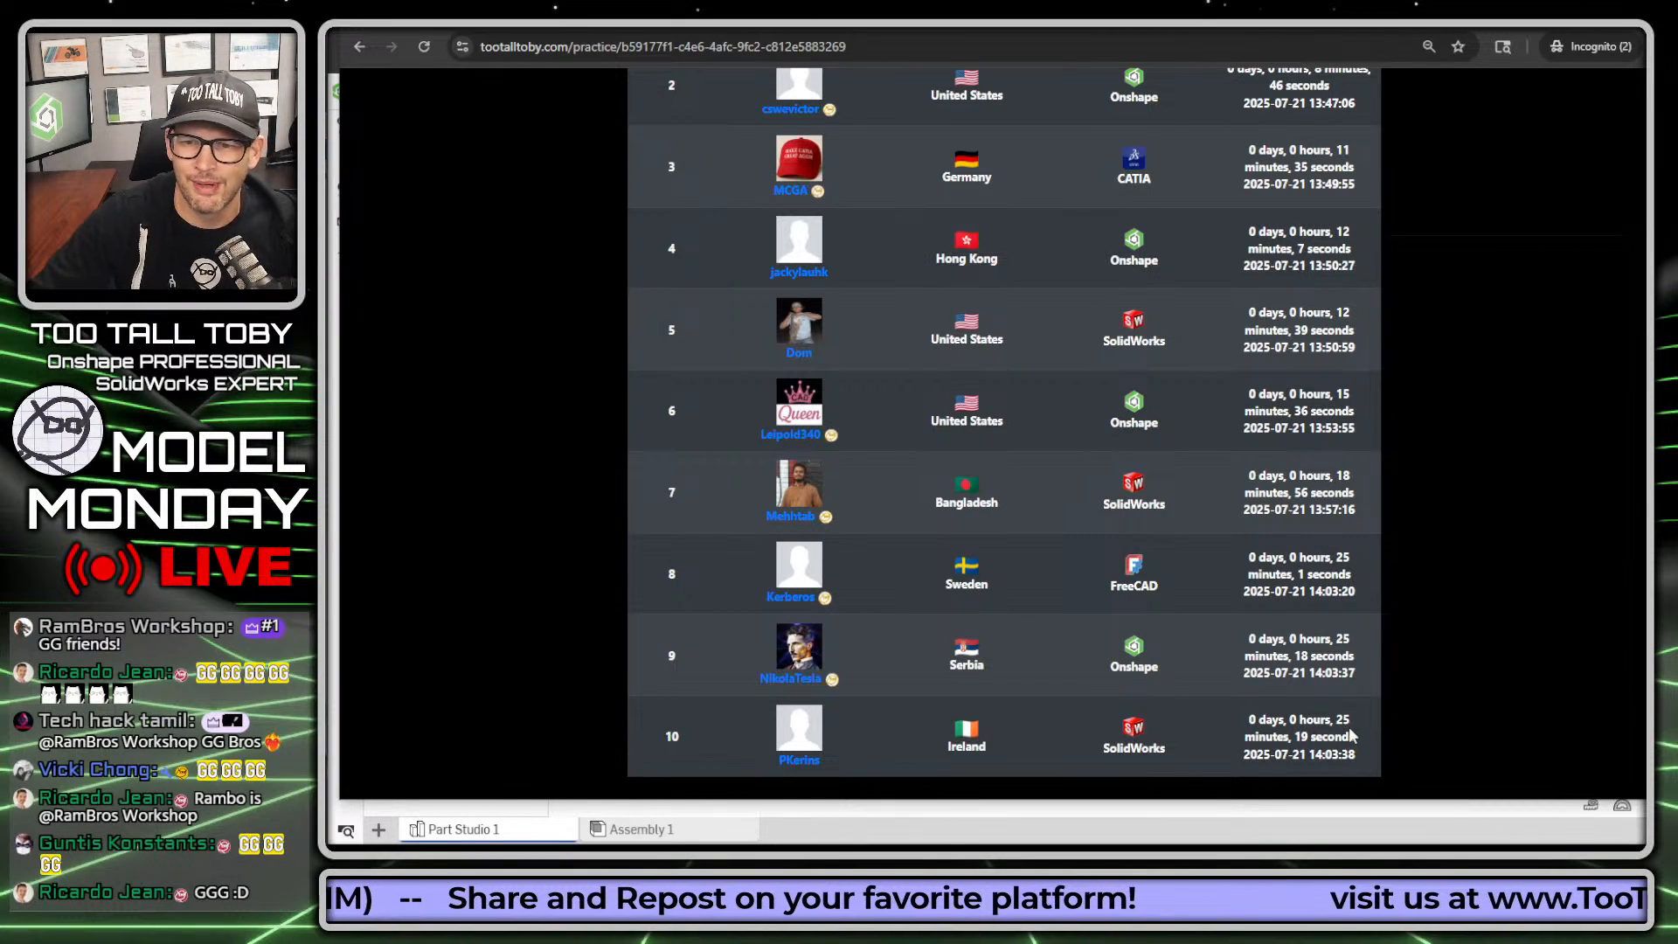
{"action": "scroll", "coordinate": [1375, 612], "scroll_direction": "up", "scroll_amount": 15}
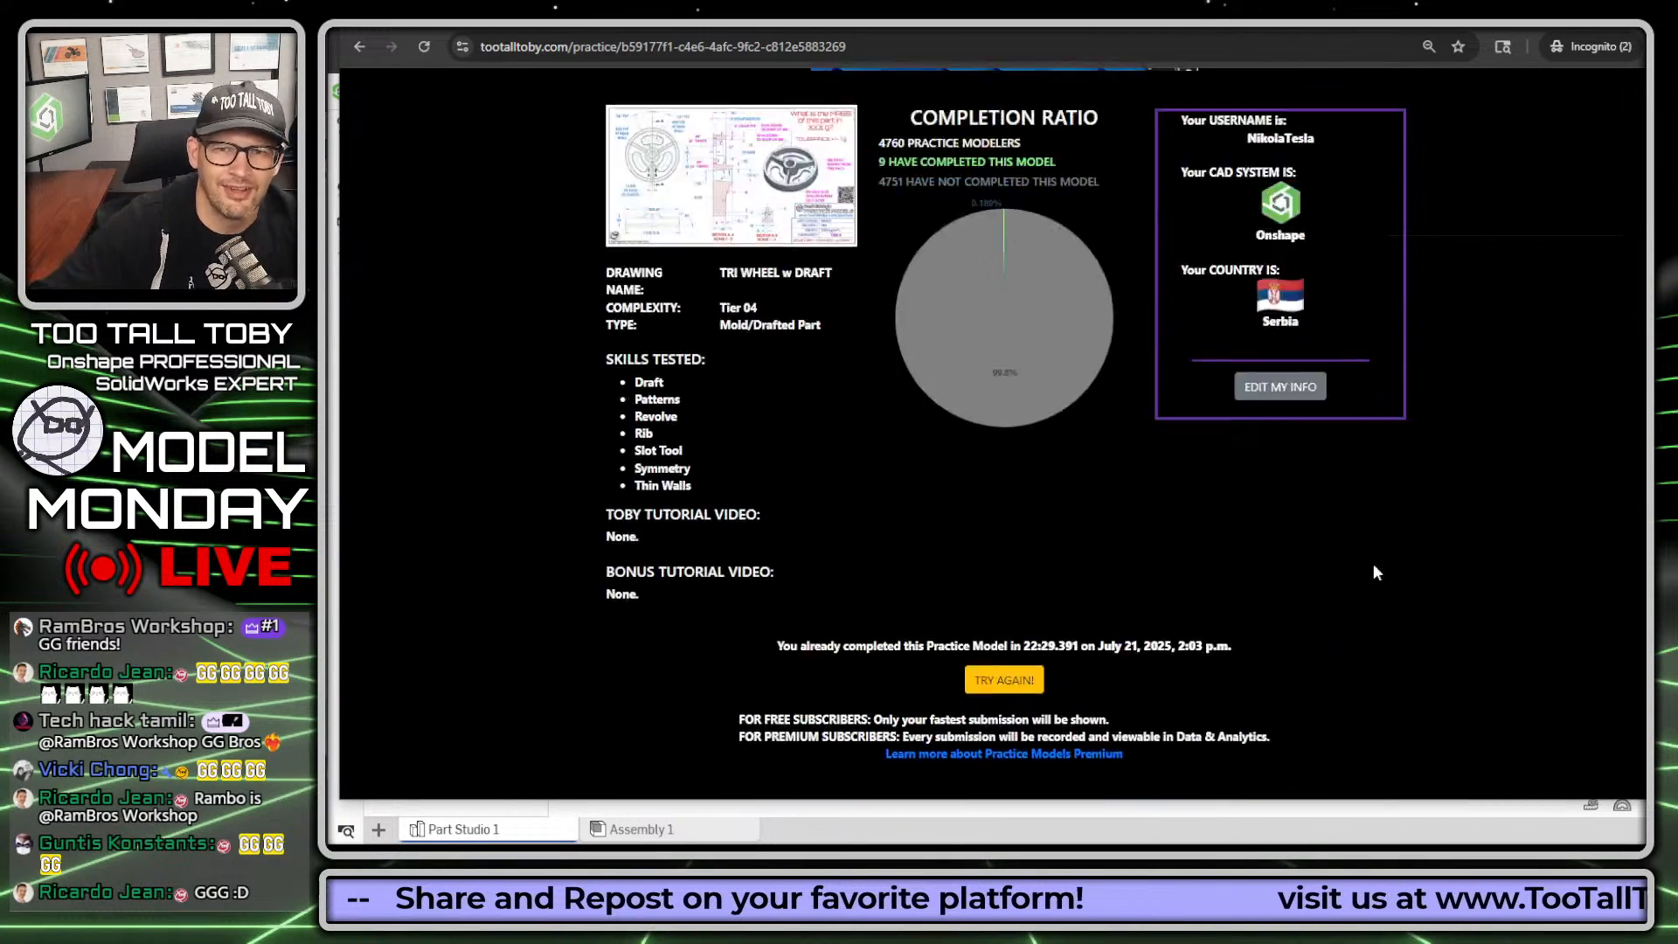
{"action": "scroll", "coordinate": [1380, 509], "scroll_direction": "up", "scroll_amount": 1}
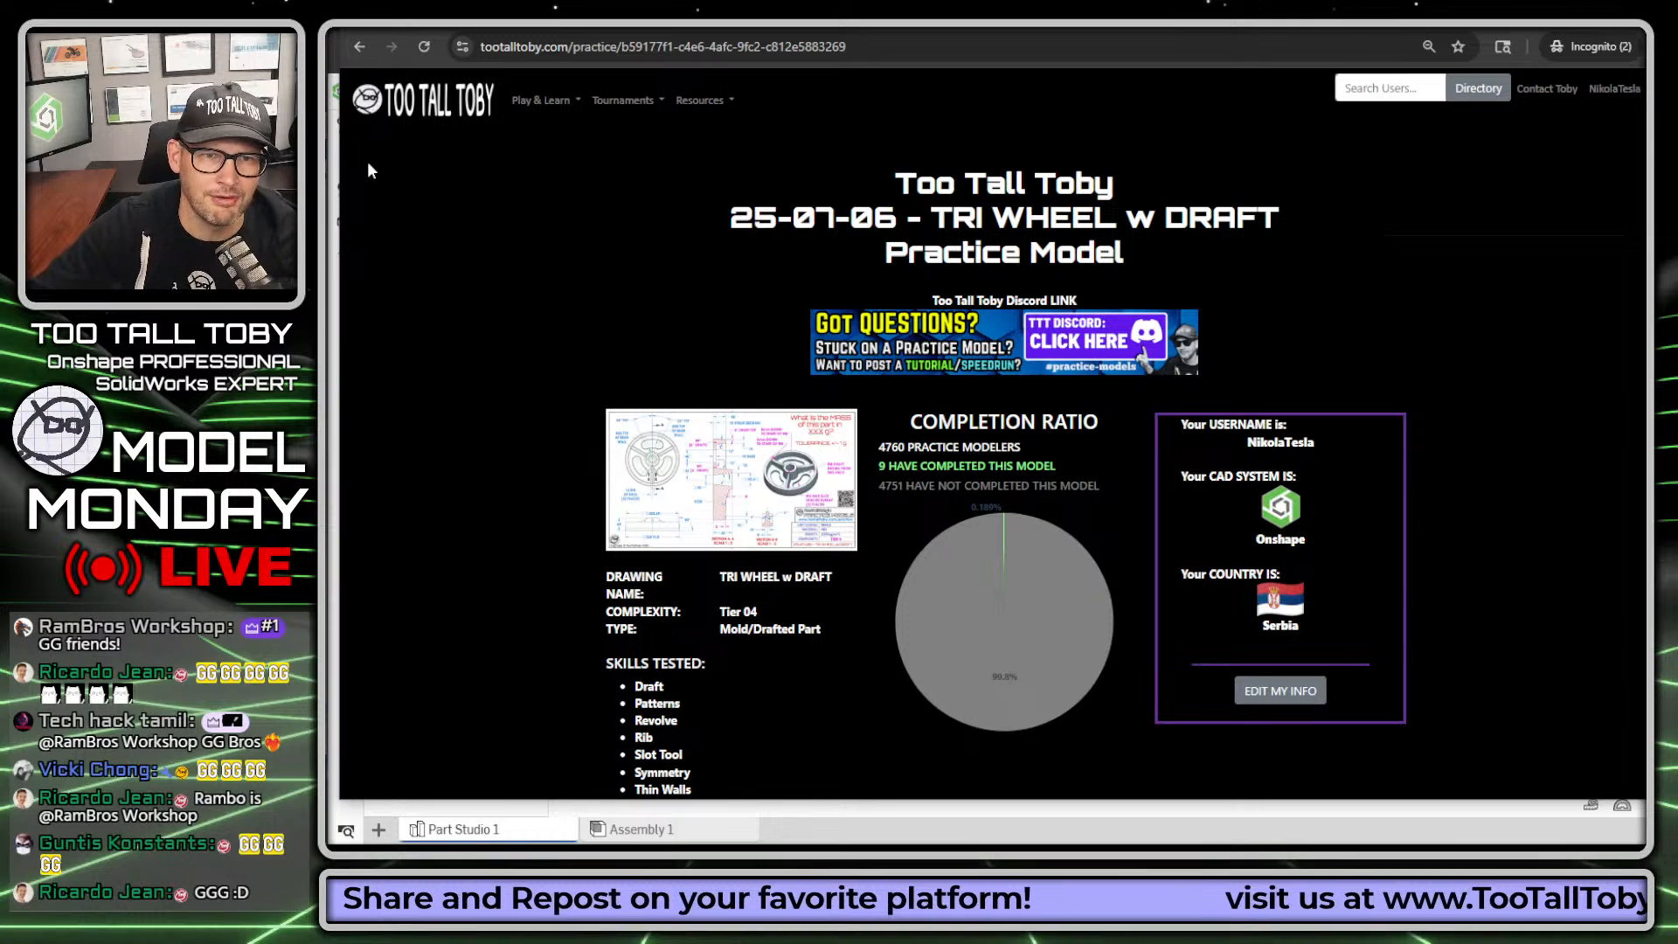
{"action": "key", "text": "alt+Tab"}
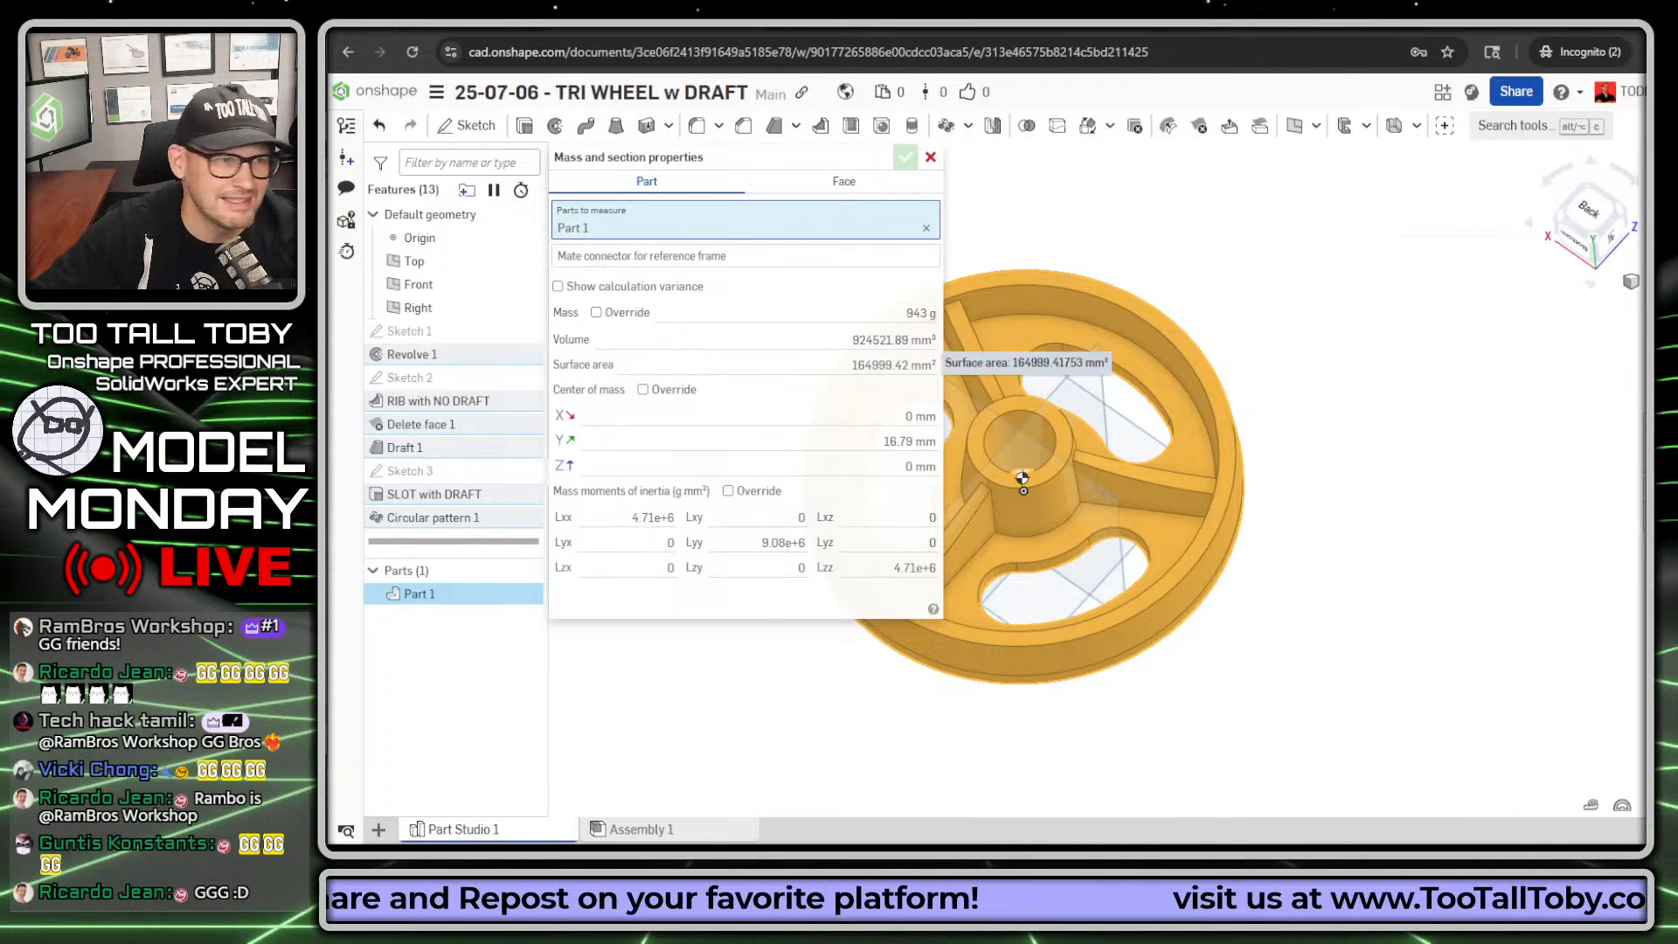